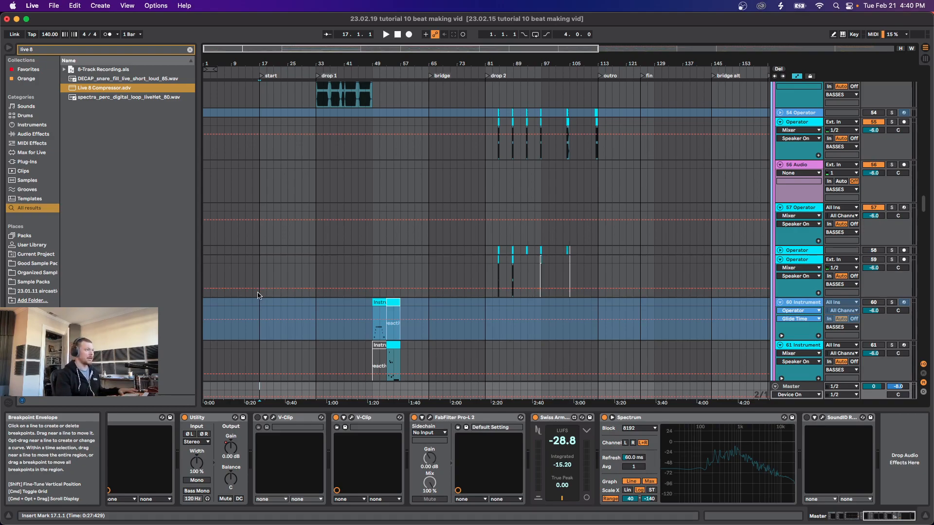
Step: Save the Live Set under the new name "23.02.21 tutorial 11 track breakdown vid"
click(51, 5)
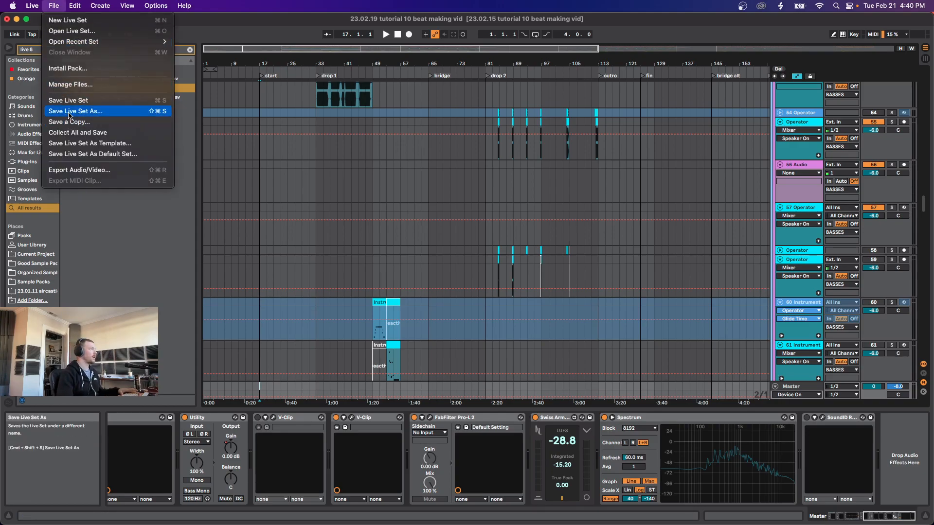
click(70, 115)
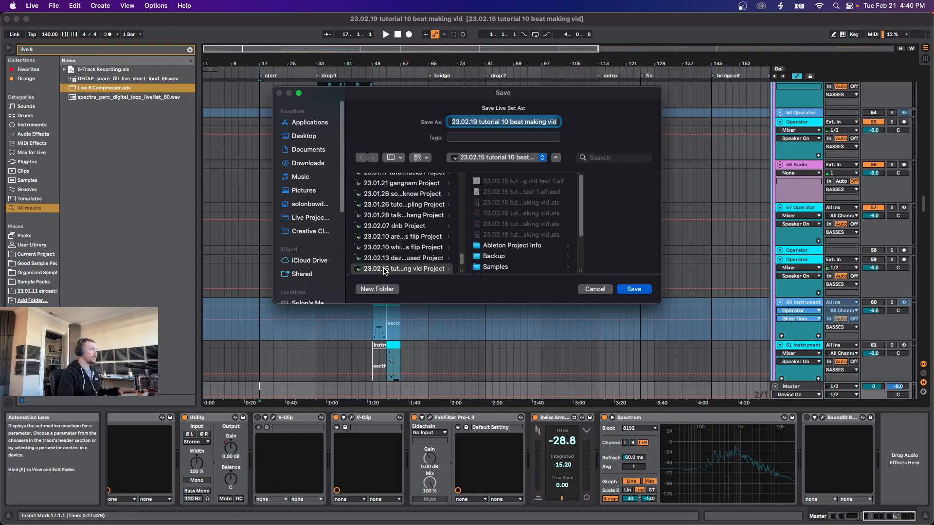
click(477, 121)
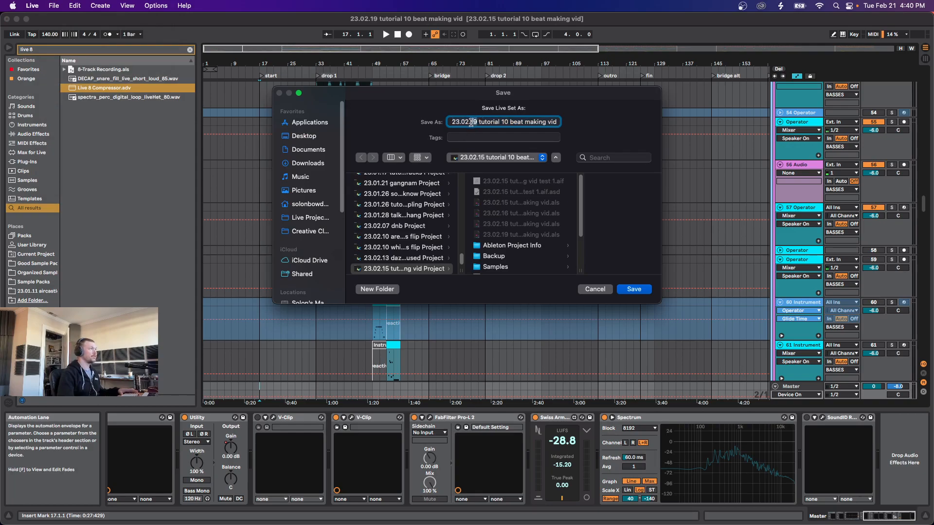
key(BackSpace)
key(BackSpace)
text(21)
click(507, 123)
key(Delete)
text(1)
drag(509, 122, 540, 125)
text(track breakdown)
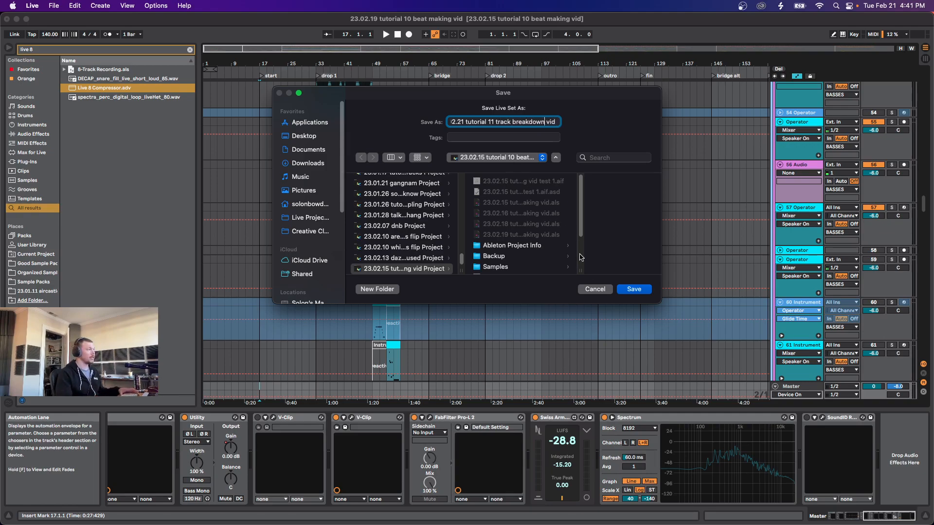
click(634, 289)
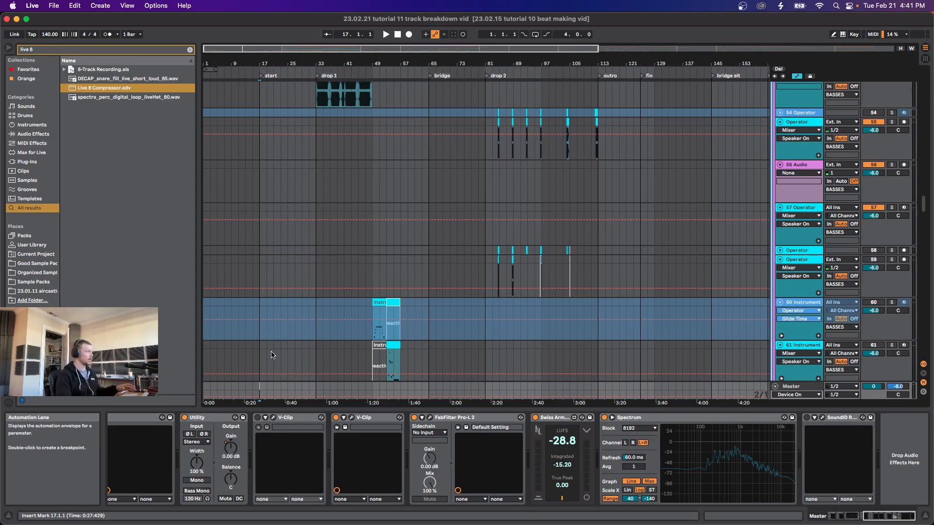
Step: Move the insert marker to the start of drop 1 at bar 33, and solo the DRUMS group
scroll(271, 354, up, 8)
scroll(276, 354, up, 15)
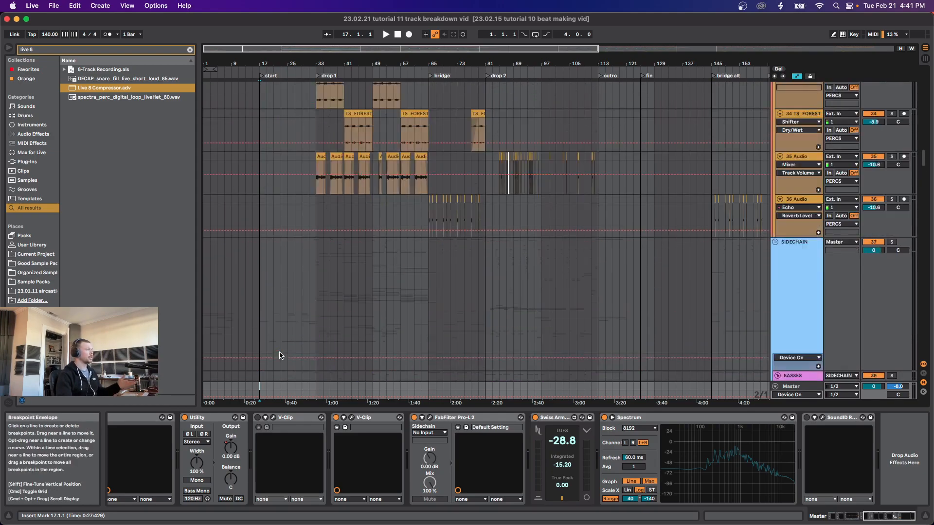
drag(924, 154, 924, 76)
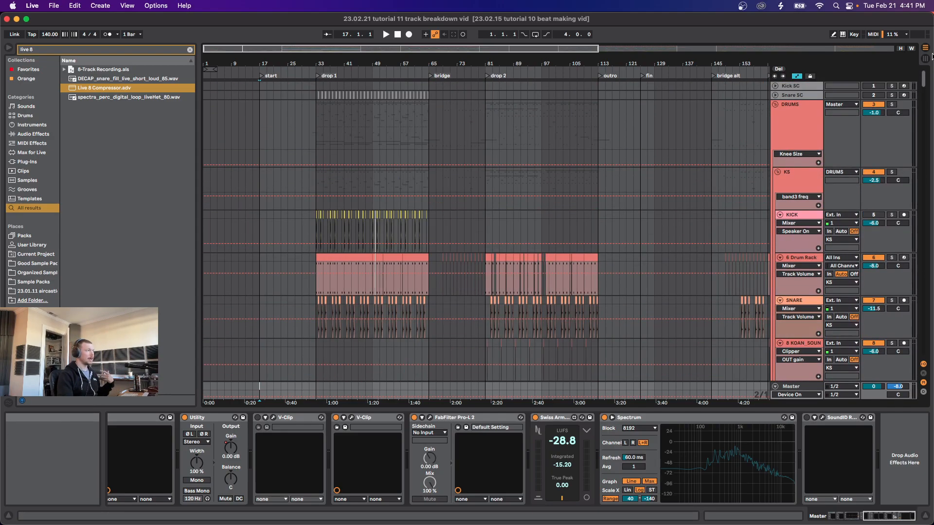
click(311, 223)
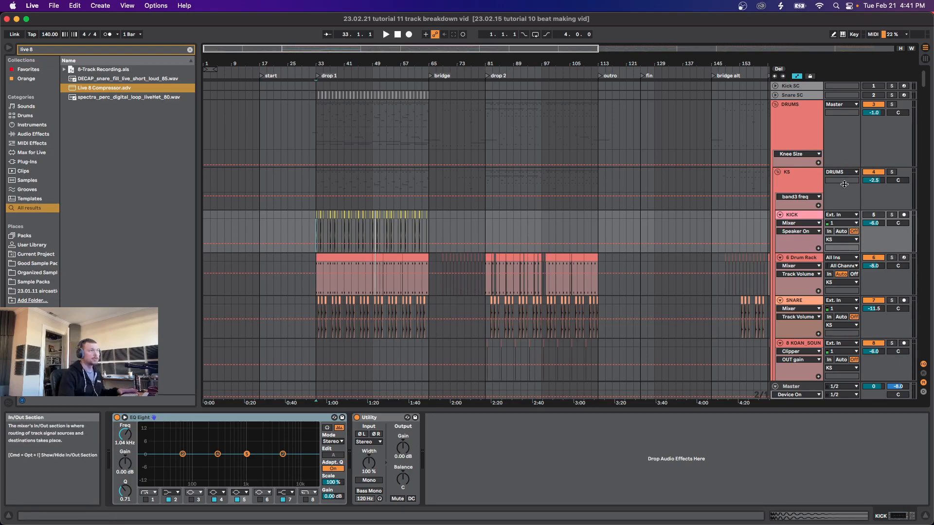
click(892, 105)
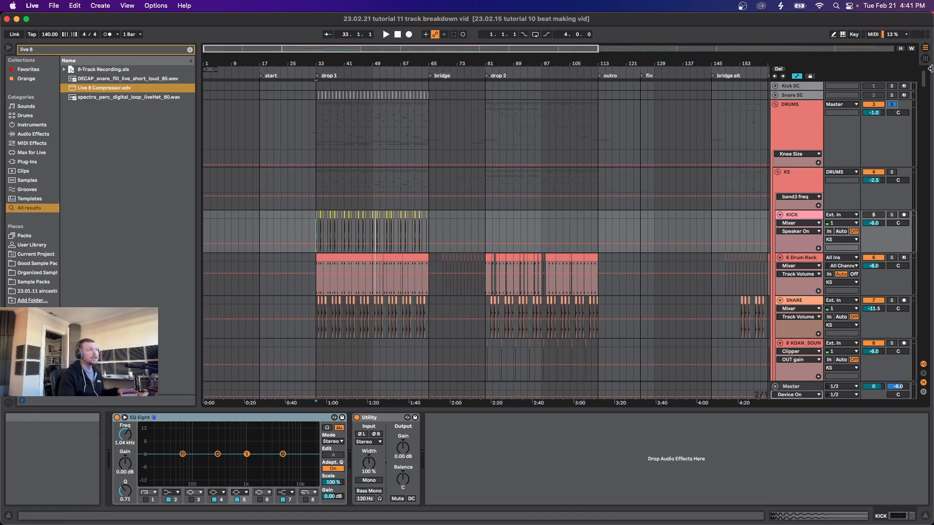
scroll(923, 83, down, 10)
scroll(923, 83, up, 10)
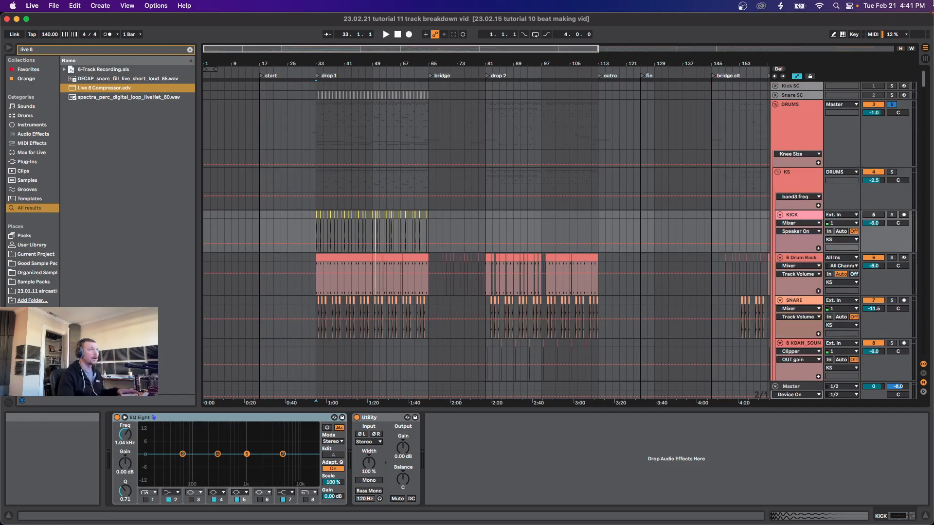
scroll(449, 282, down, 10)
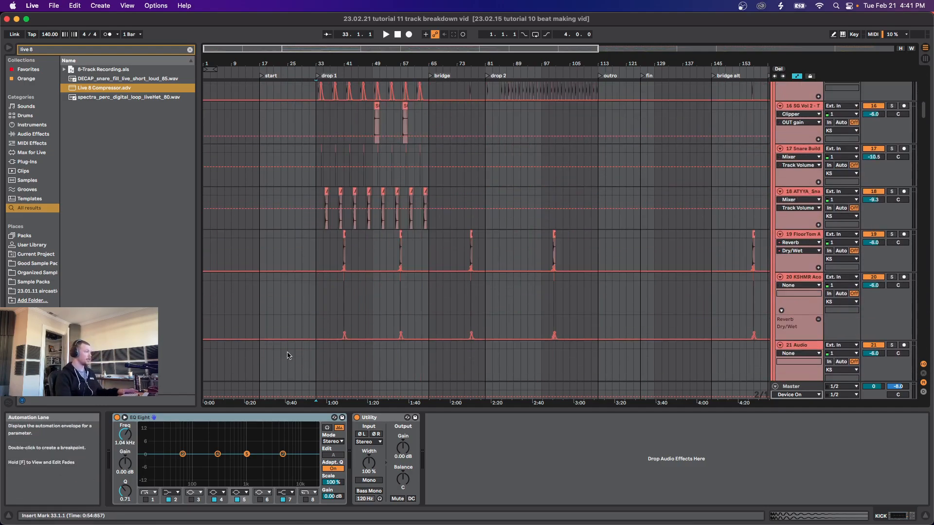
Step: Play the song from bar 17 with the end of the Master effects chain in view, and check the audio levels in OBS
click(265, 387)
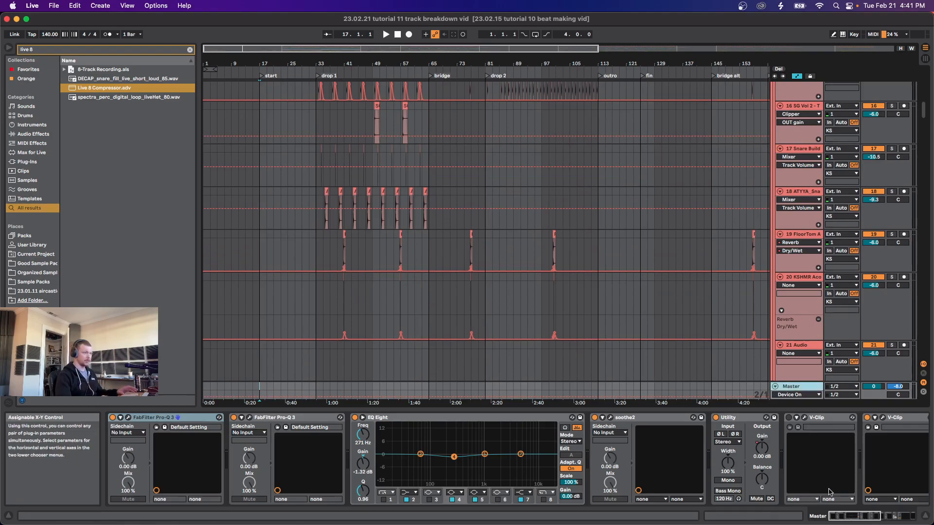
click(885, 519)
key(space)
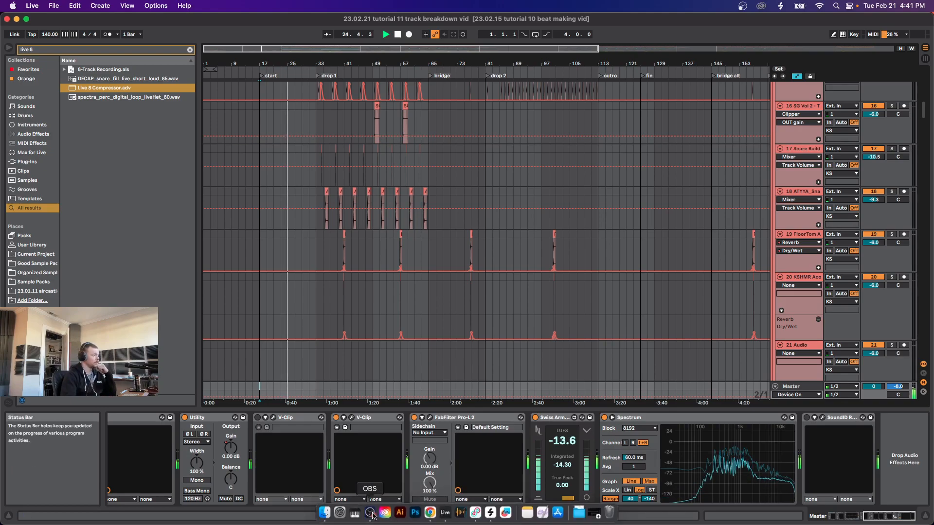
click(370, 513)
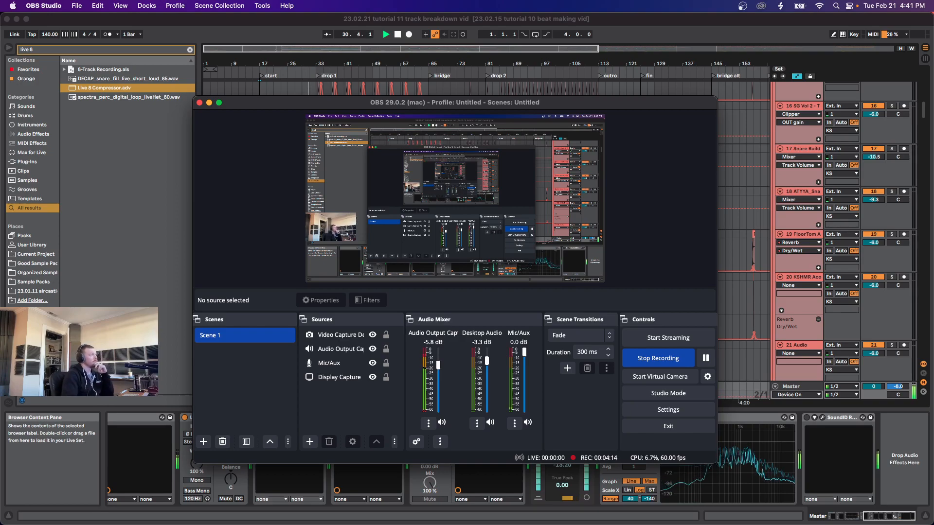
key(super+Tab)
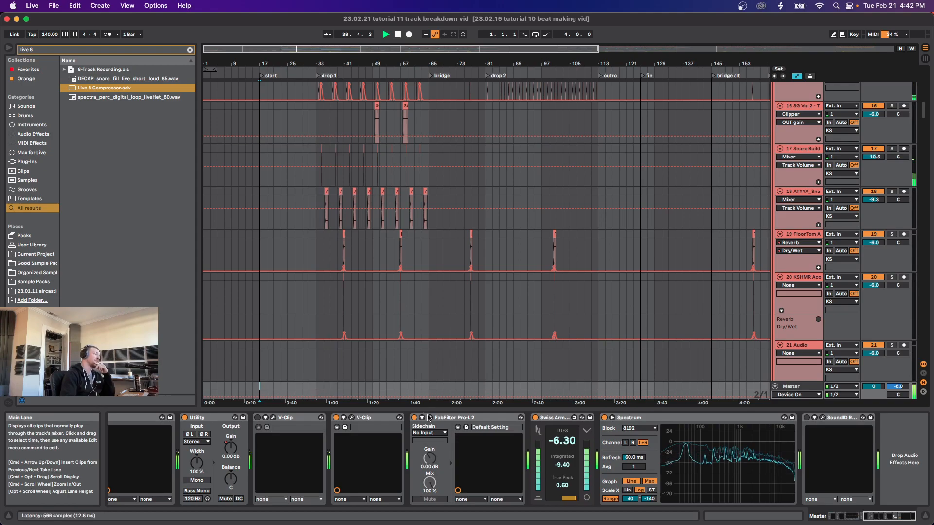
Step: Inspect the FabFilter Pro-L 2 and V-Clip plug-in windows on the Master during playback, closing each one
click(430, 418)
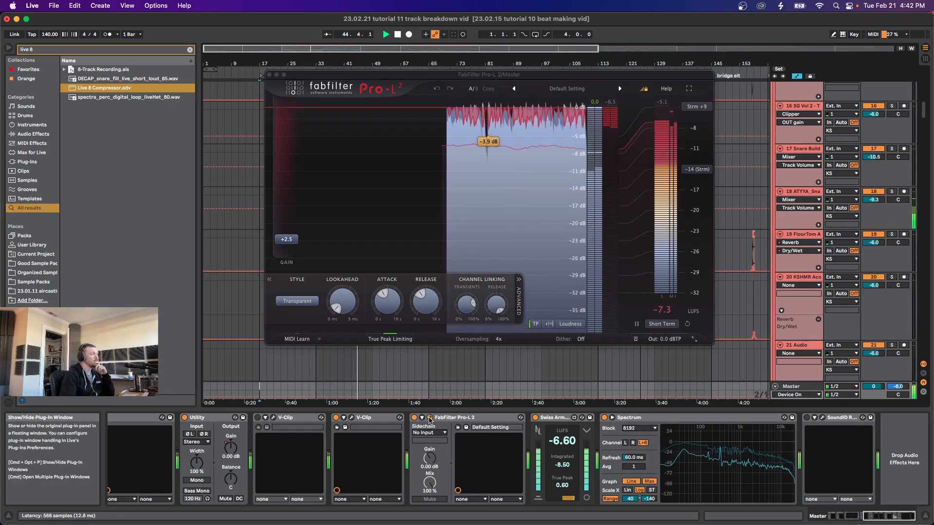
click(429, 417)
click(351, 417)
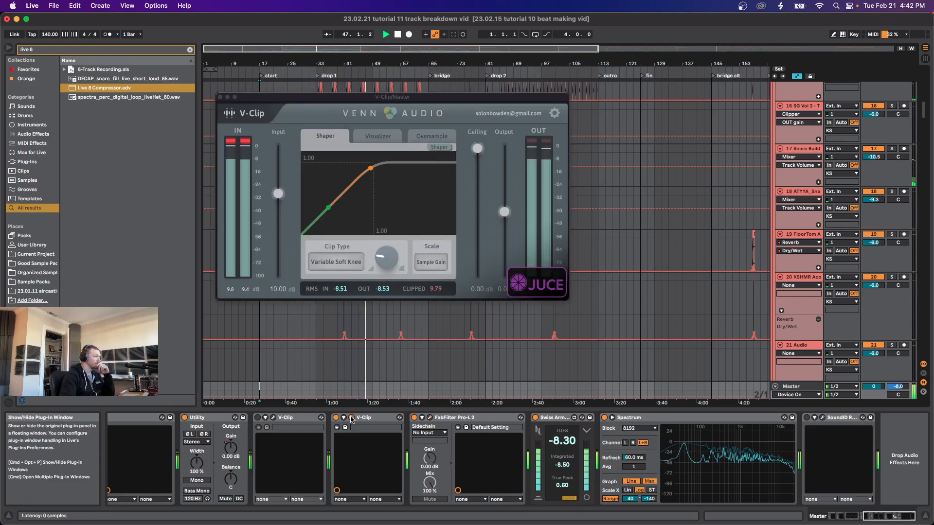
click(352, 418)
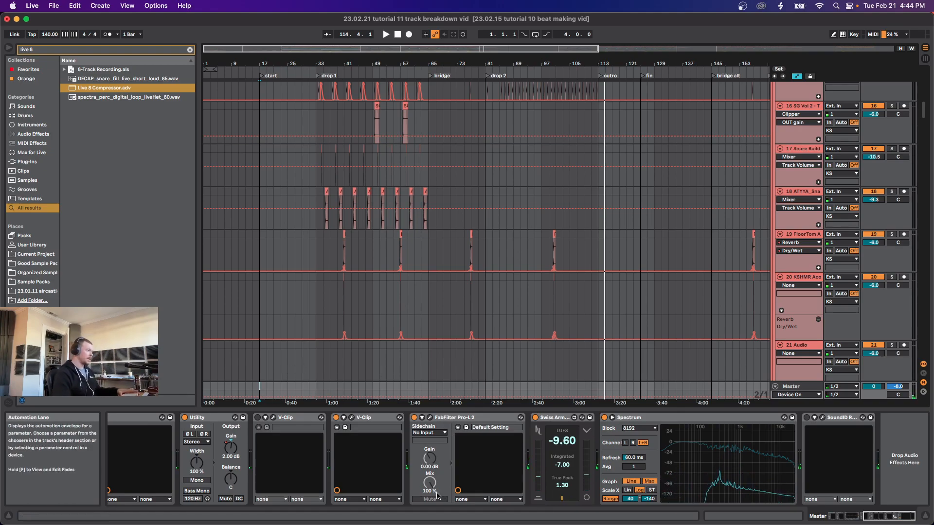
Step: Return the insert marker to bar 17, and solo and fold the DRUMS group
scroll(287, 302, up, 10)
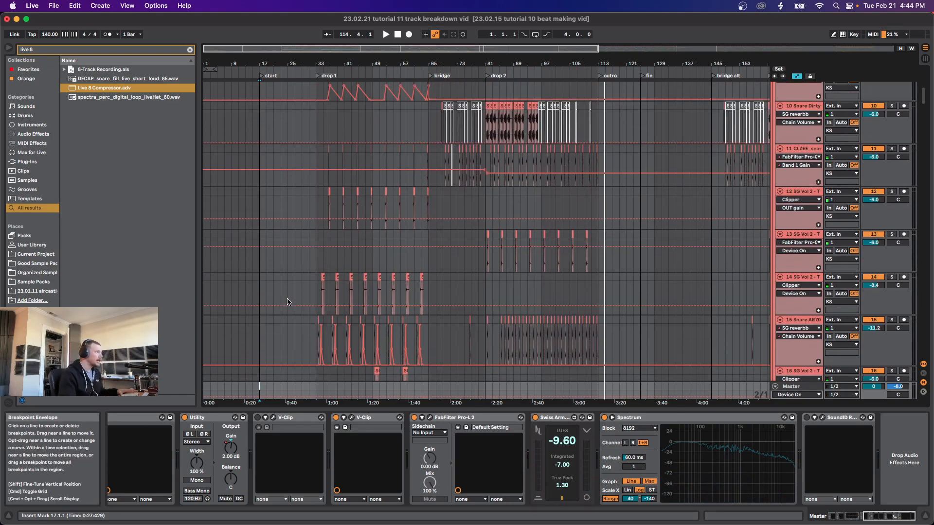
scroll(288, 302, up, 10)
click(259, 265)
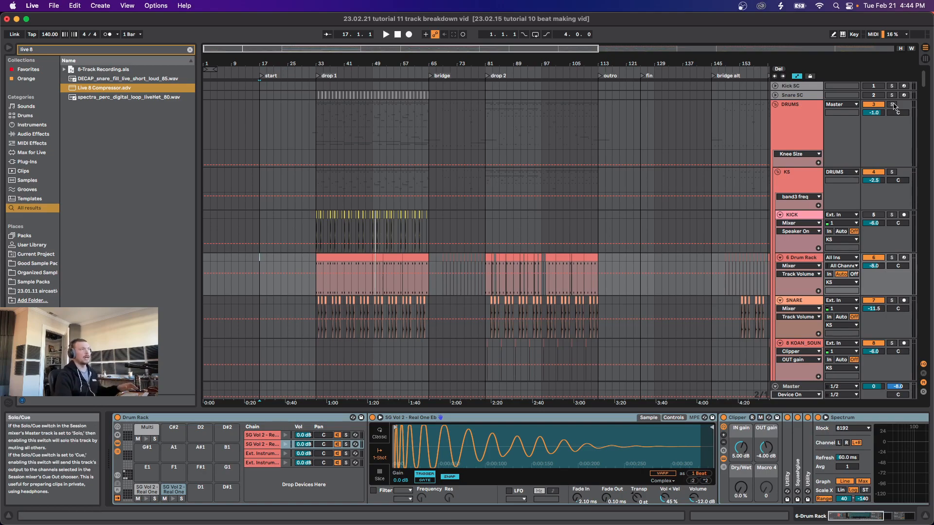
scroll(885, 97, down, 5)
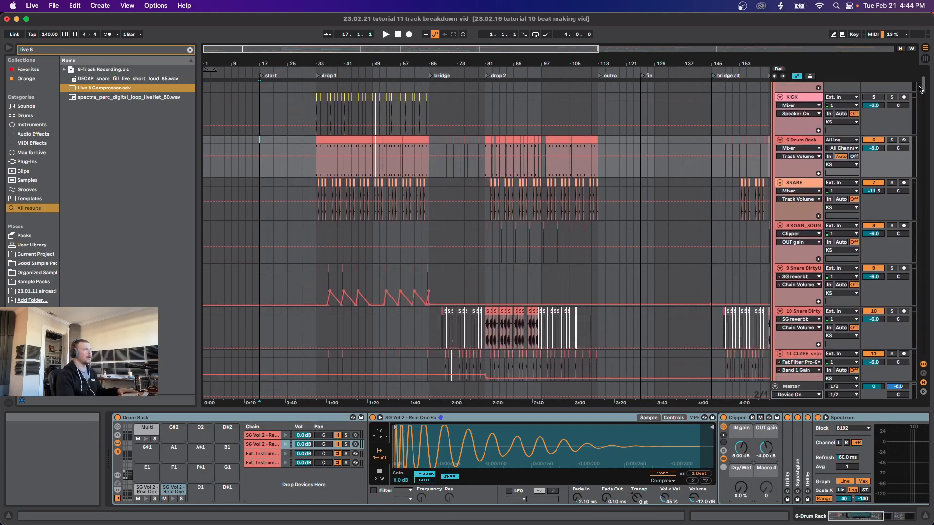
scroll(885, 85, up, 5)
click(774, 104)
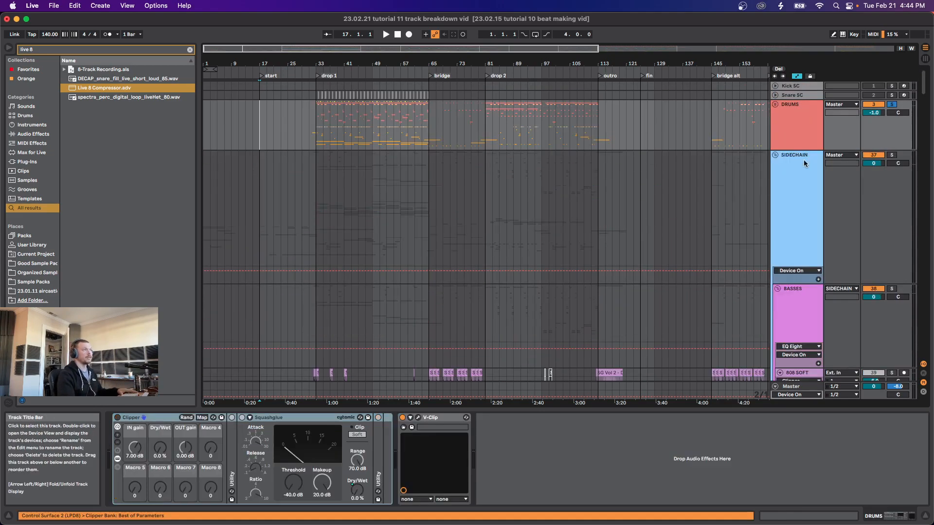
Step: Fold the squelchy bass, BASSES, unused and LEADS groups, keeping the SIDECHAIN group unfolded
click(775, 154)
click(775, 156)
scroll(773, 171, down, 8)
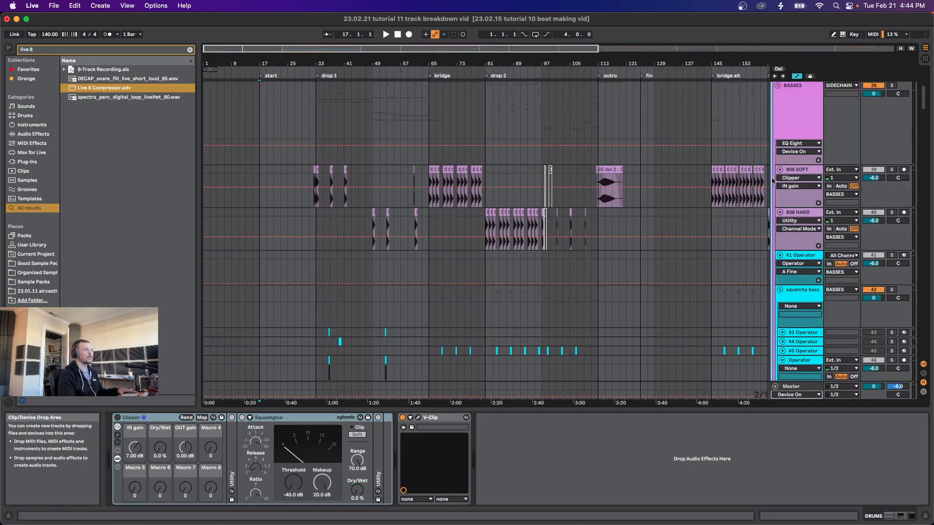
click(780, 289)
click(777, 86)
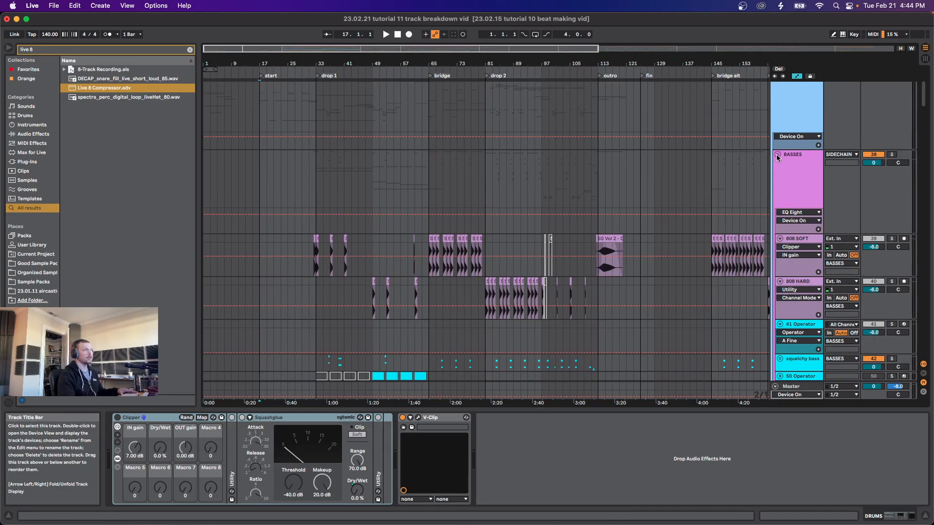
click(777, 261)
scroll(775, 195, down, 3)
click(778, 189)
scroll(776, 195, down, 5)
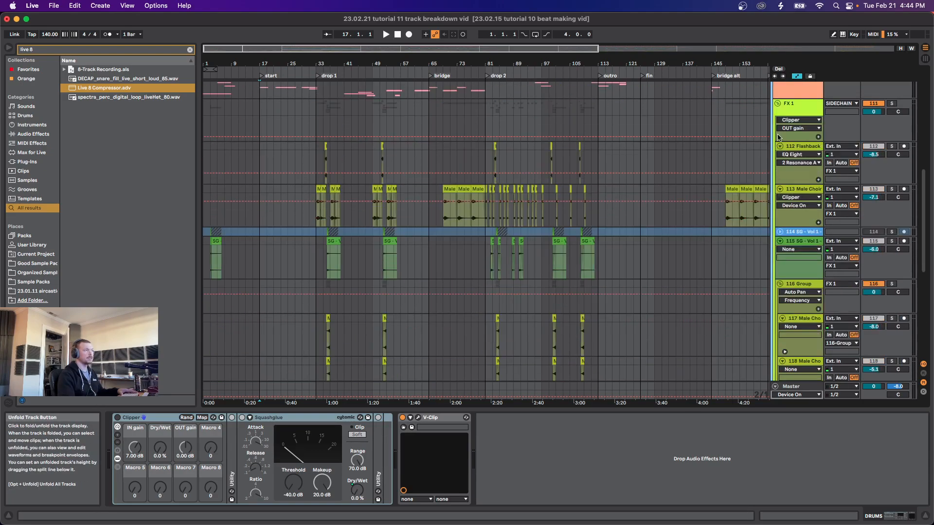
Step: Add the FX 1 group to the solo, leaving its tracks unfolded
click(778, 104)
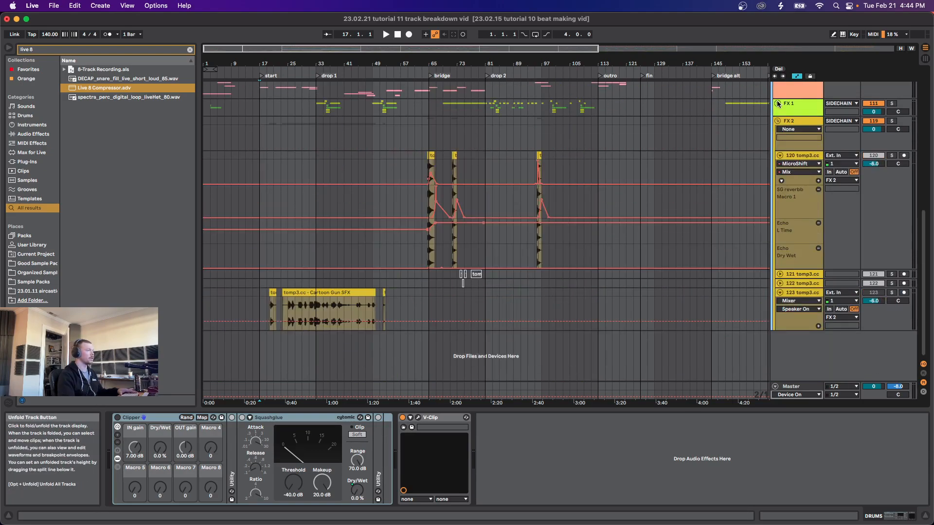
click(778, 104)
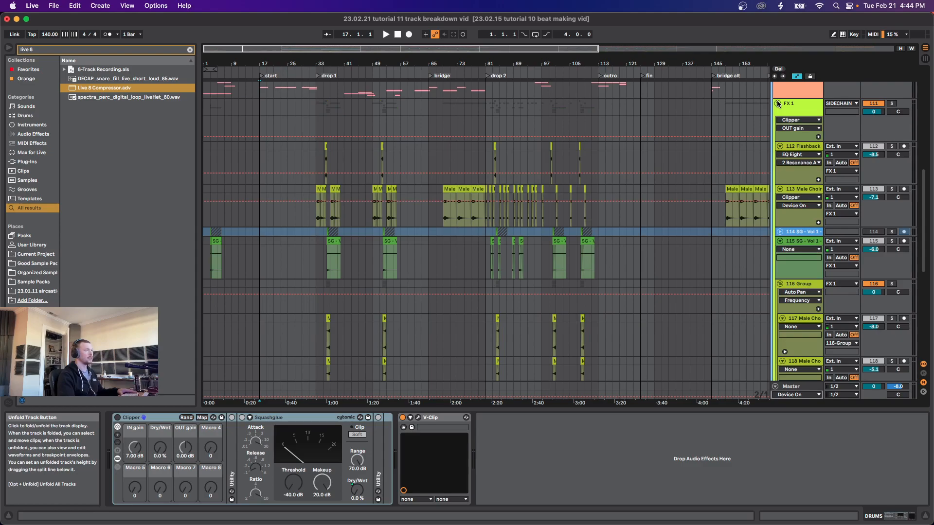
click(893, 103)
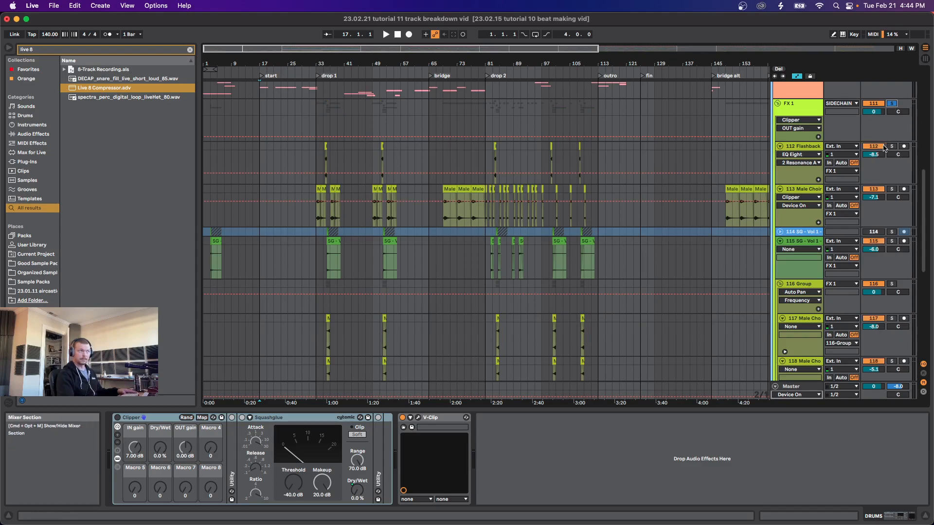
Step: Play drop 1 from bar 33 with the DRUMS and FX 1 groups soloed and the Master track's devices shown
scroll(871, 161, up, 5)
scroll(859, 176, down, 4)
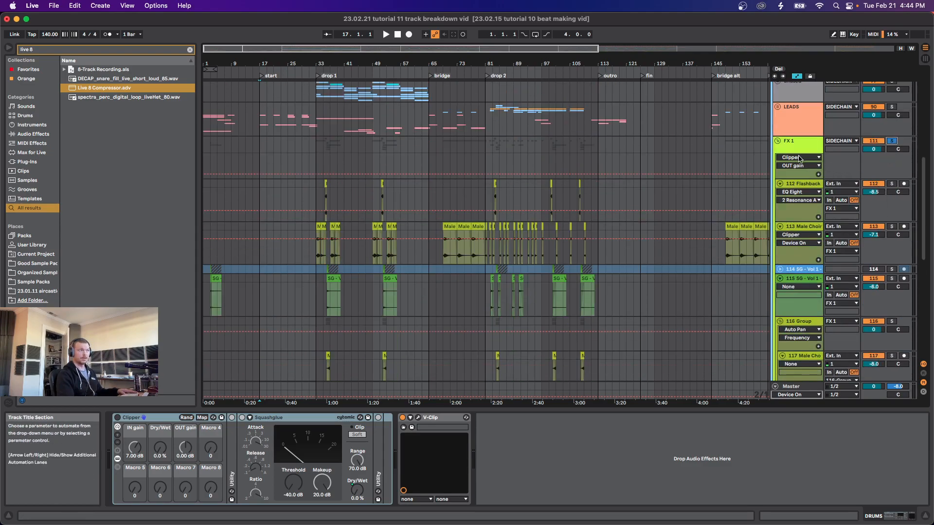
drag(924, 198, 924, 63)
scroll(784, 233, down, 5)
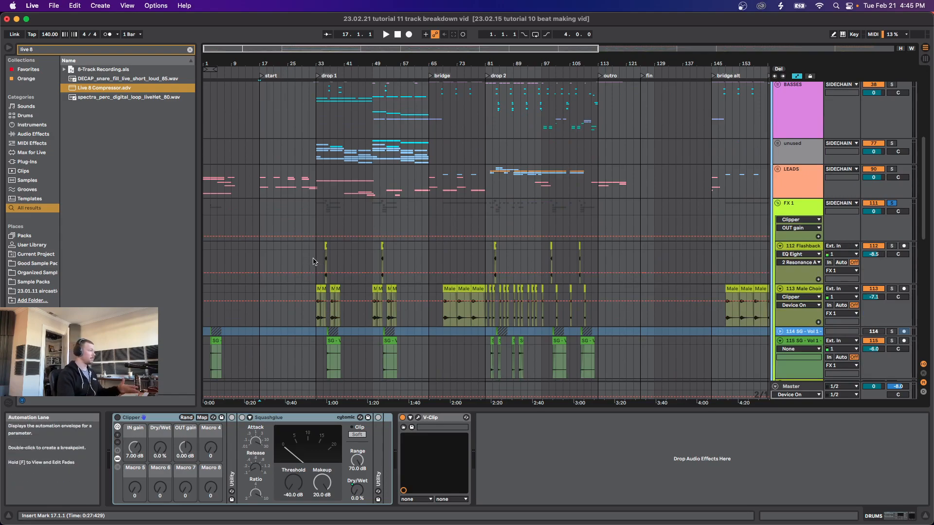
click(315, 259)
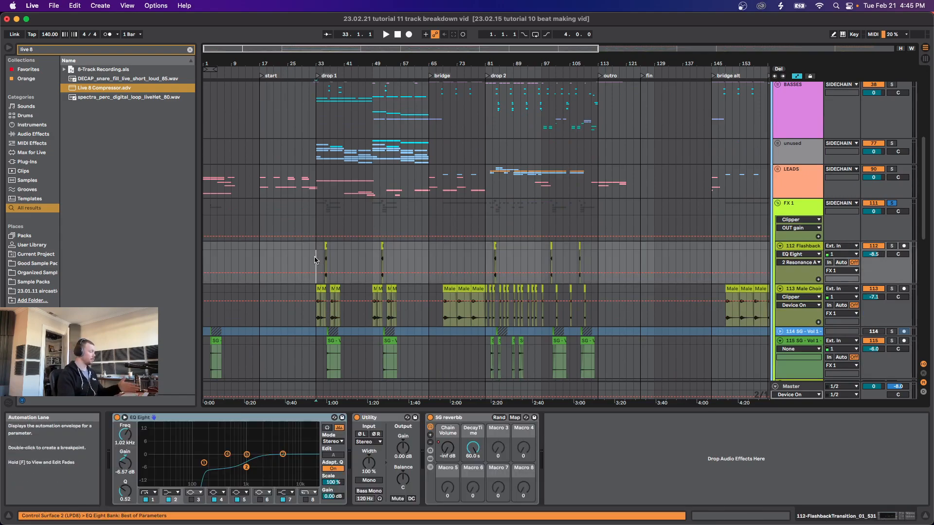
click(804, 388)
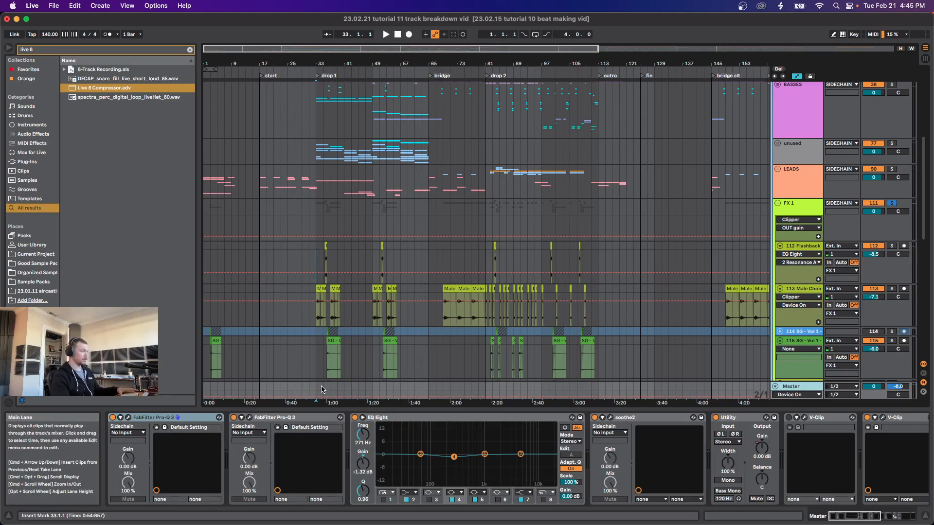
key(space)
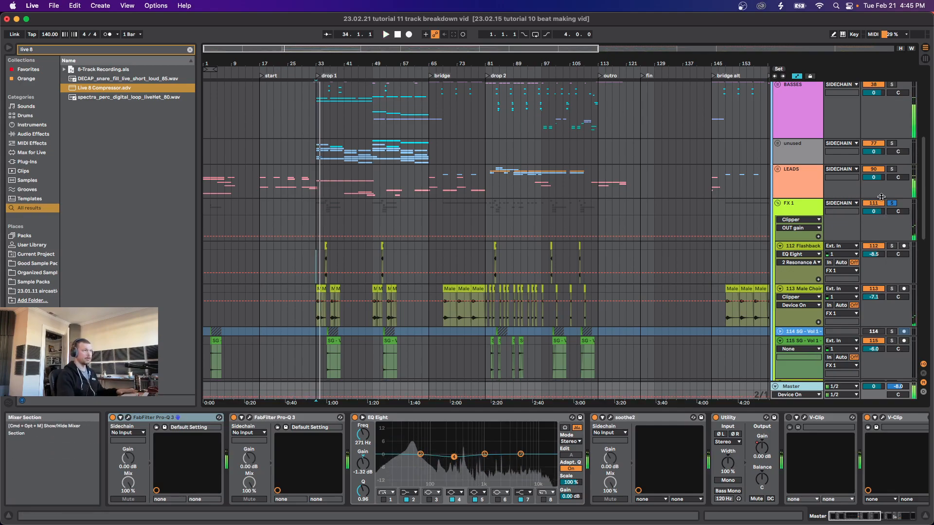
scroll(431, 319, up, 6)
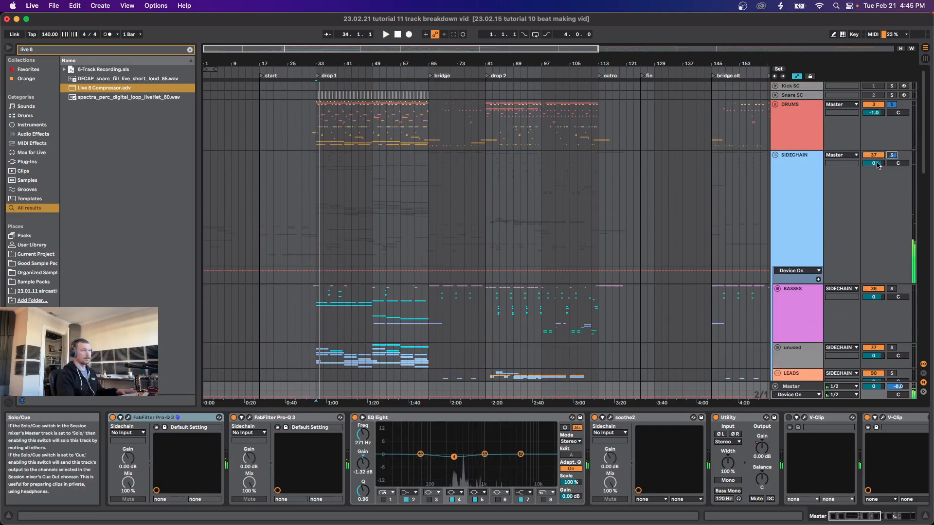
scroll(431, 319, down, 6)
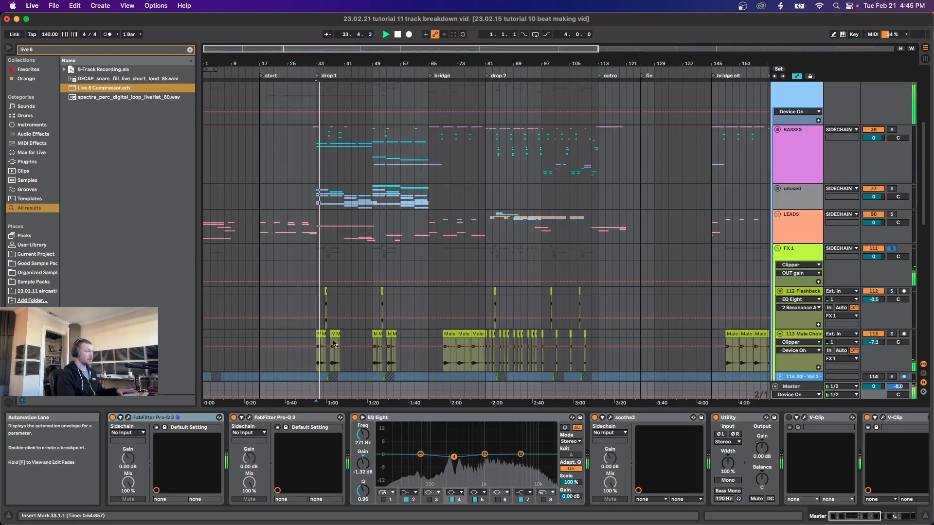
Step: Unfold the DRUMS group and place the insert marker at bar 33 on its KICK track
click(312, 222)
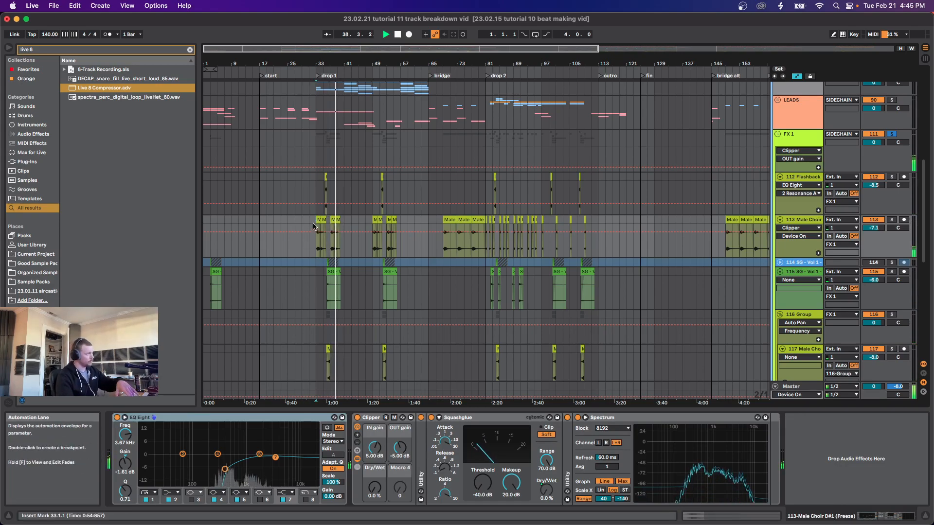
scroll(394, 242, up, 10)
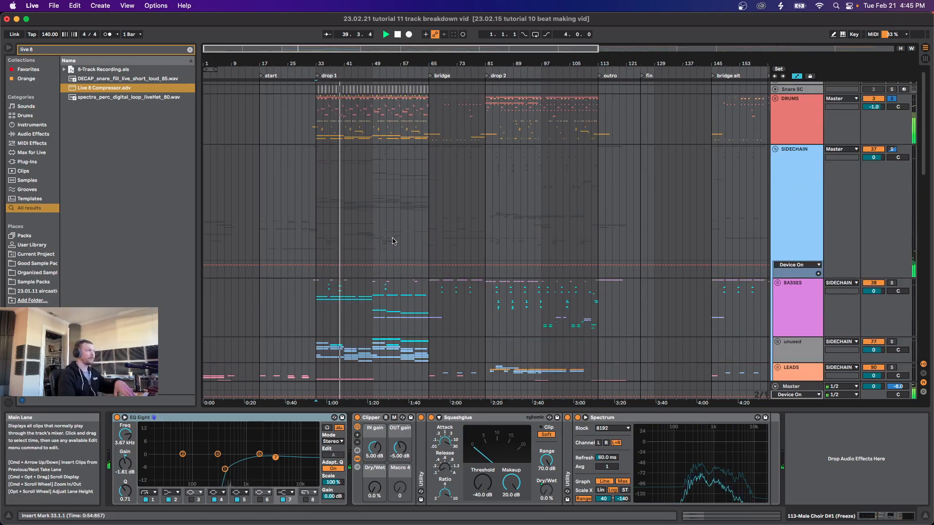
key(alt+super+u)
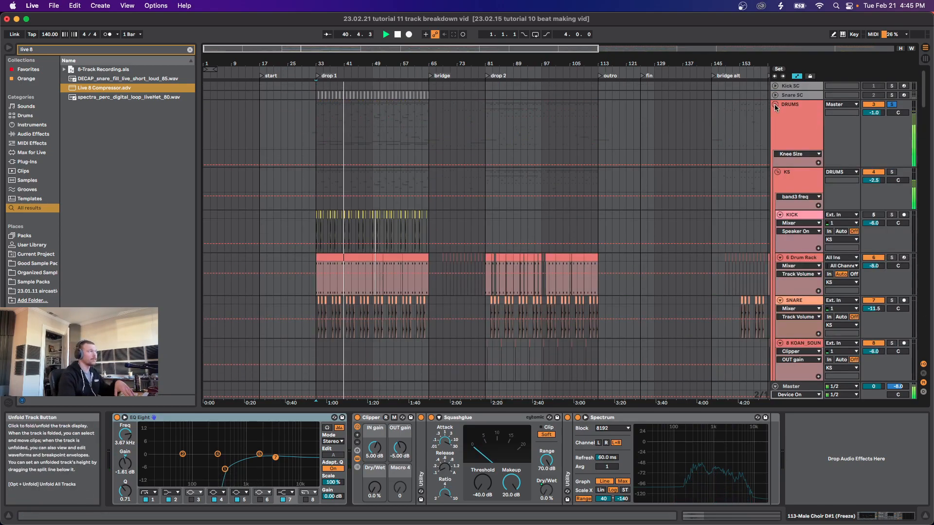
click(314, 224)
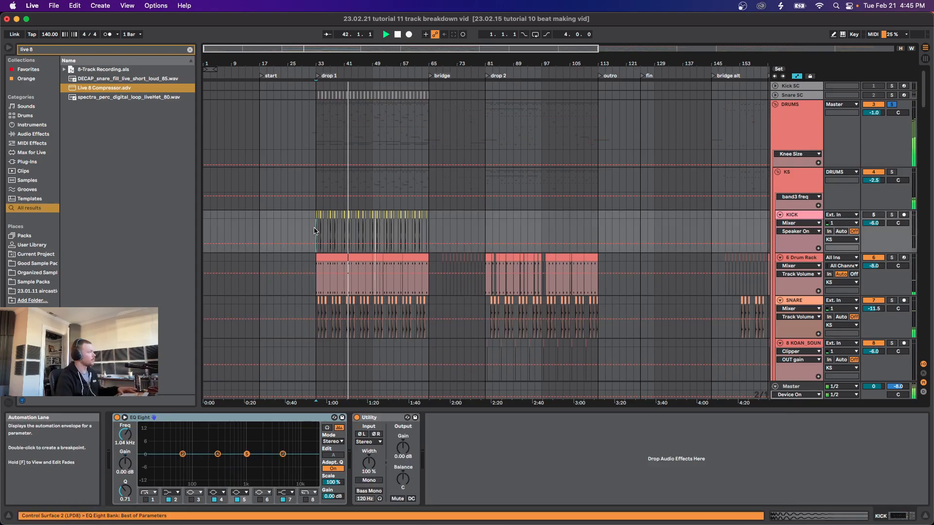
click(317, 272)
click(314, 236)
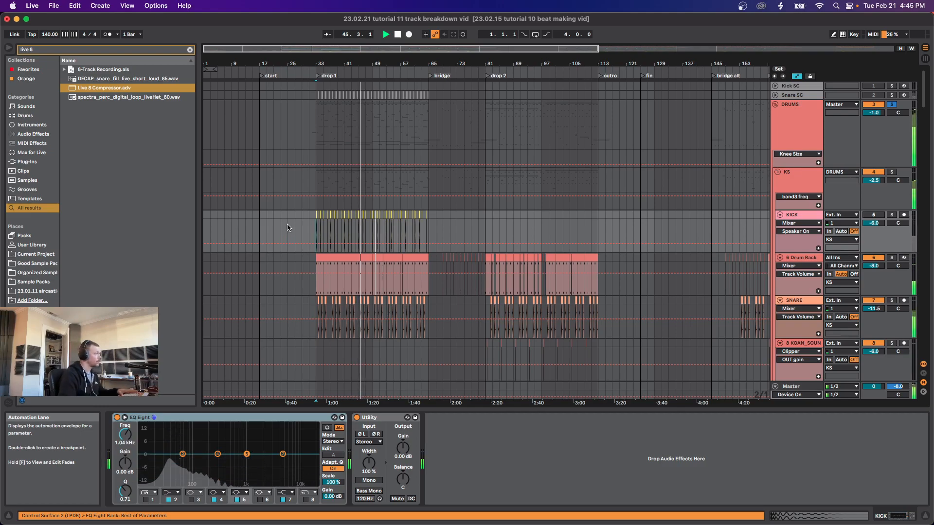
Step: Examine the kick and snare tracks inside the DRUMS group during drop 1 playback, and stop playback
scroll(339, 307, down, 1)
scroll(340, 297, down, 7)
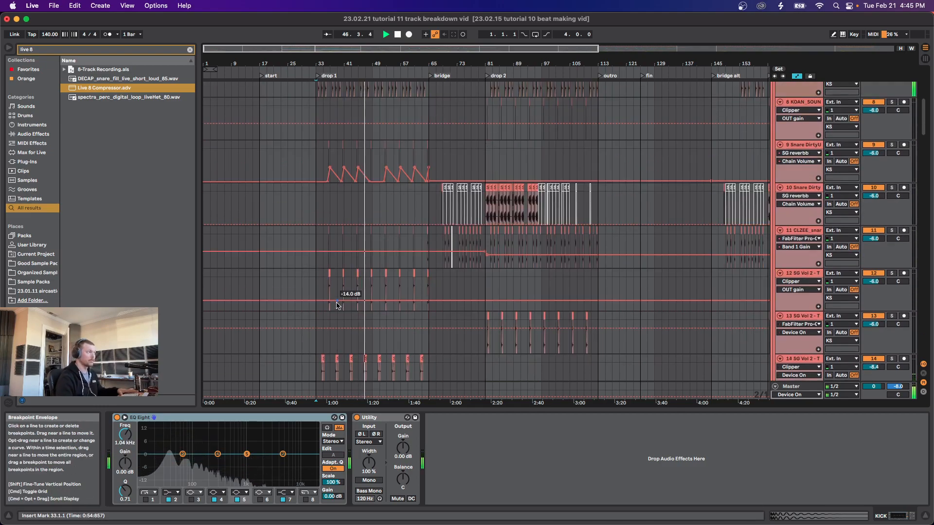
scroll(505, 278, up, 2)
scroll(547, 259, up, 9)
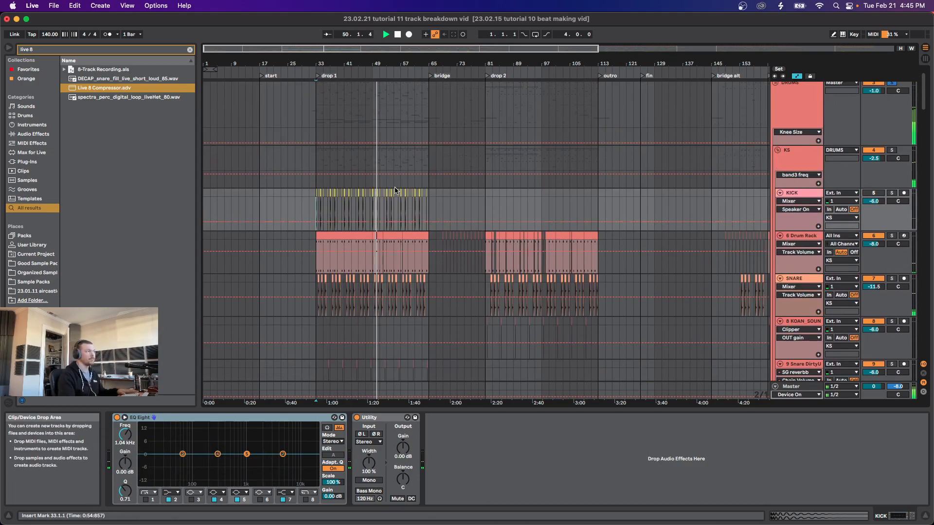
scroll(380, 222, down, 6)
scroll(381, 222, down, 5)
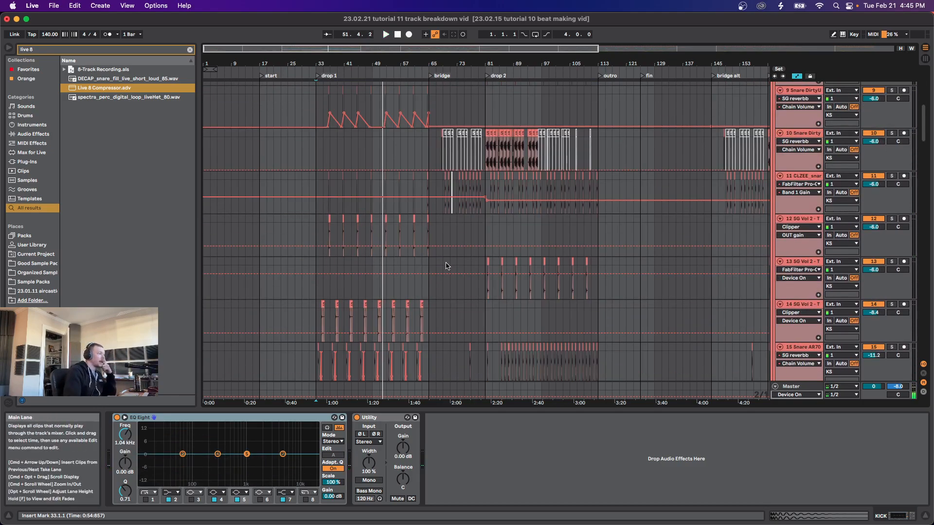
scroll(458, 261, down, 7)
scroll(789, 206, up, 14)
scroll(789, 205, up, 5)
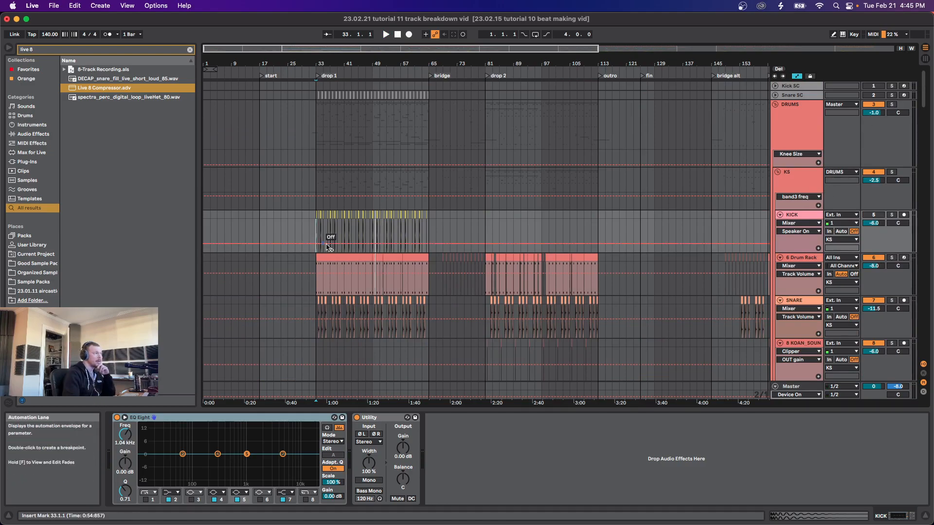
Step: Look through the tom and PERCS tracks, placing the marker at bar 33 on the KSHMR acoustic low tom and Cymbal Smash tracks
scroll(319, 241, down, 20)
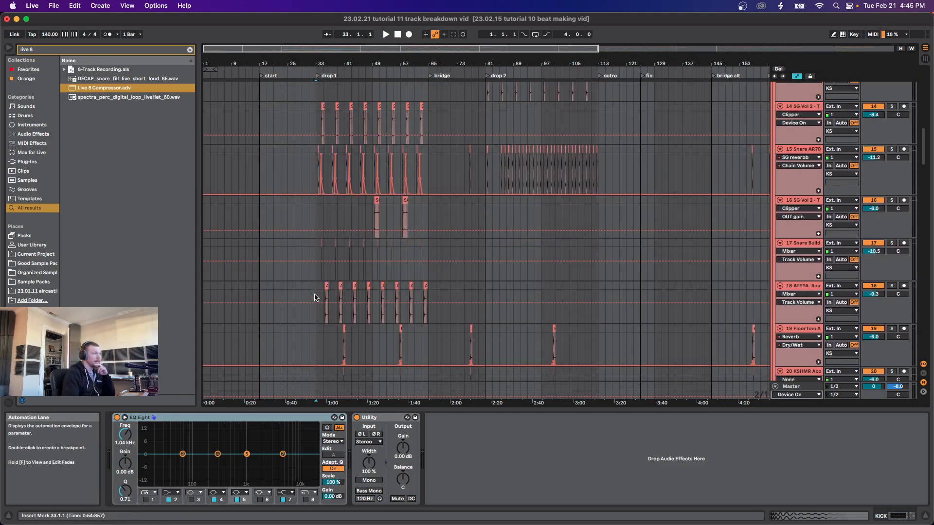
scroll(315, 298, down, 5)
click(315, 298)
scroll(315, 277, down, 11)
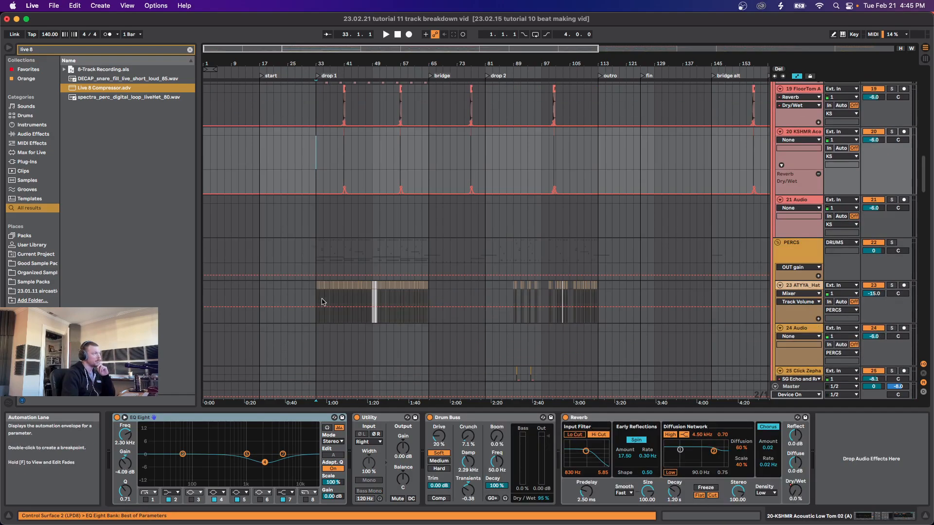
scroll(315, 258, down, 10)
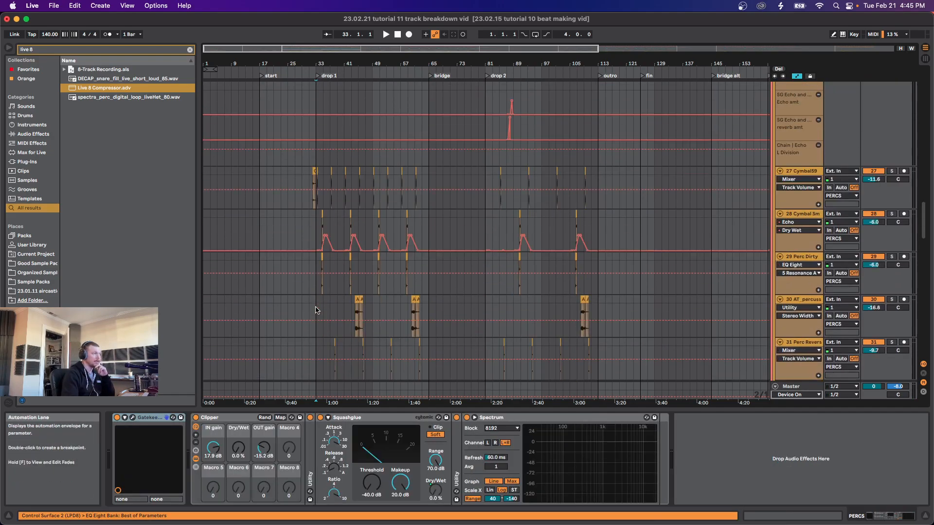
click(312, 252)
Step: Unfold the BASSES group and unfreeze its 51 Operator track
scroll(313, 263, down, 15)
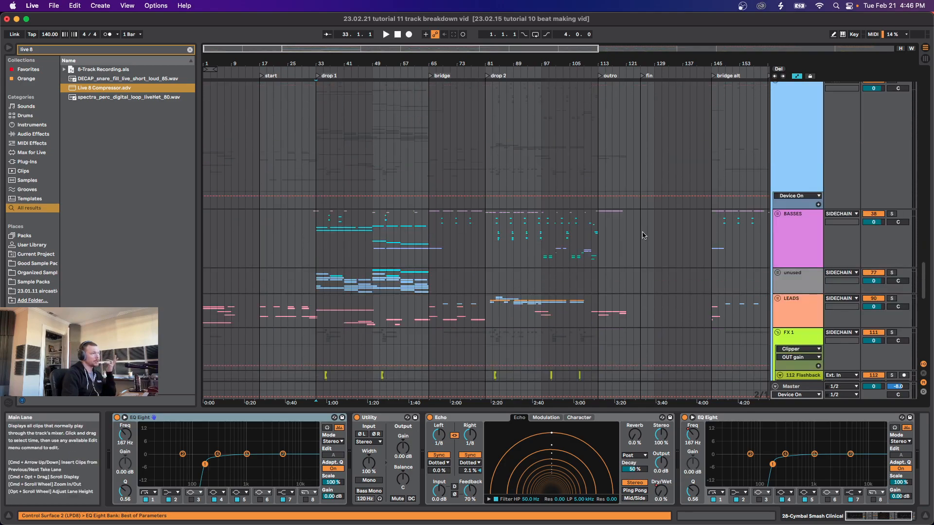
click(777, 213)
scroll(331, 328, down, 5)
scroll(331, 328, up, 3)
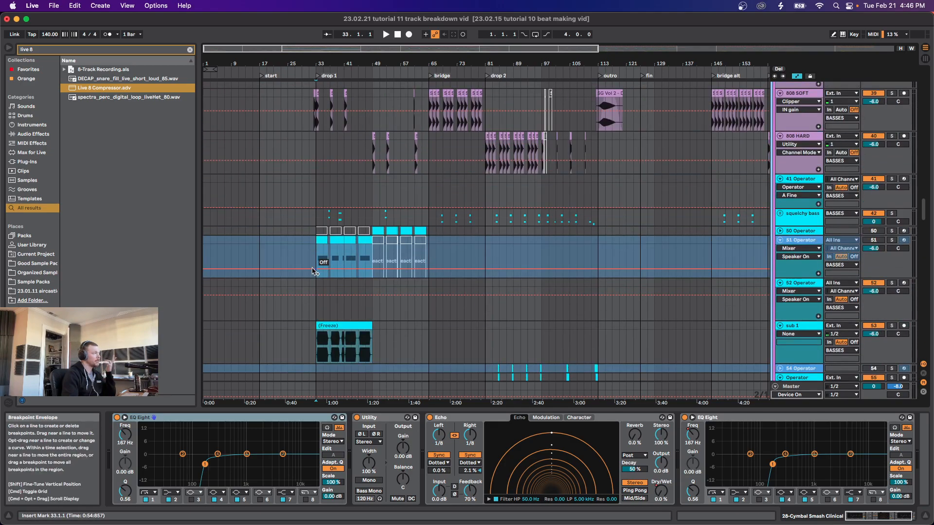
click(798, 240)
right_click(797, 241)
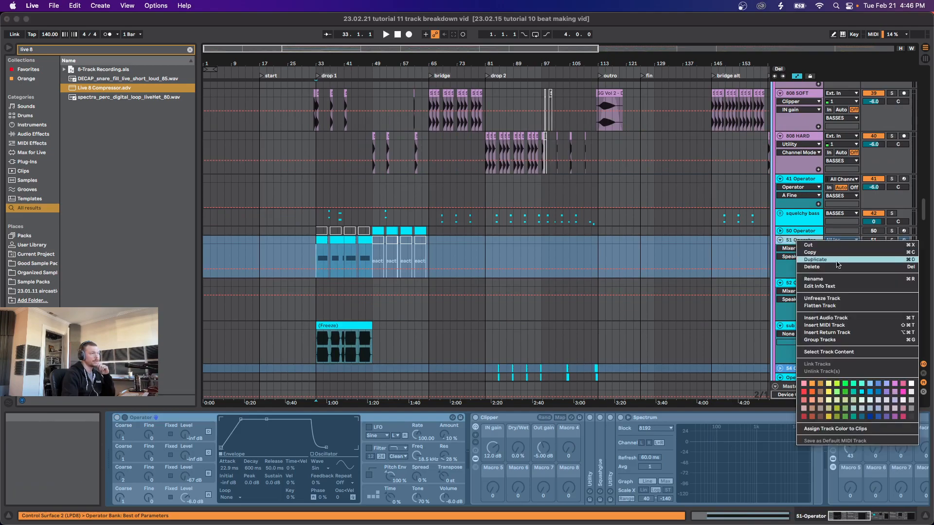
click(825, 299)
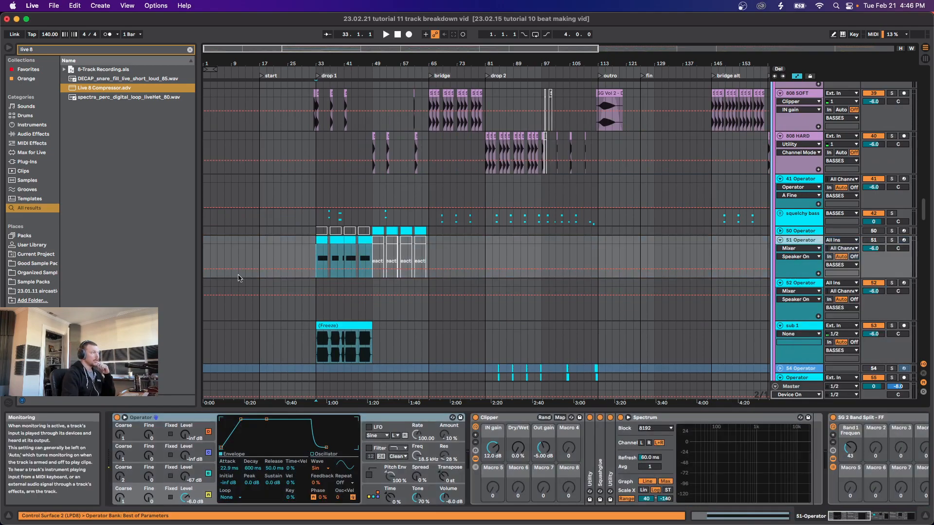
Step: Solo the 51 Operator track and play it from bar 33 with Operator's oscillator display shown
click(891, 240)
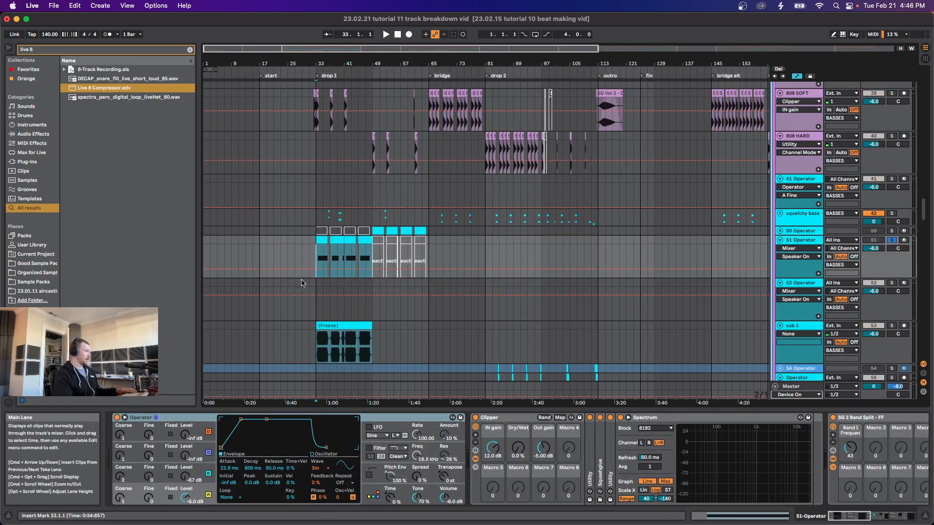
click(322, 239)
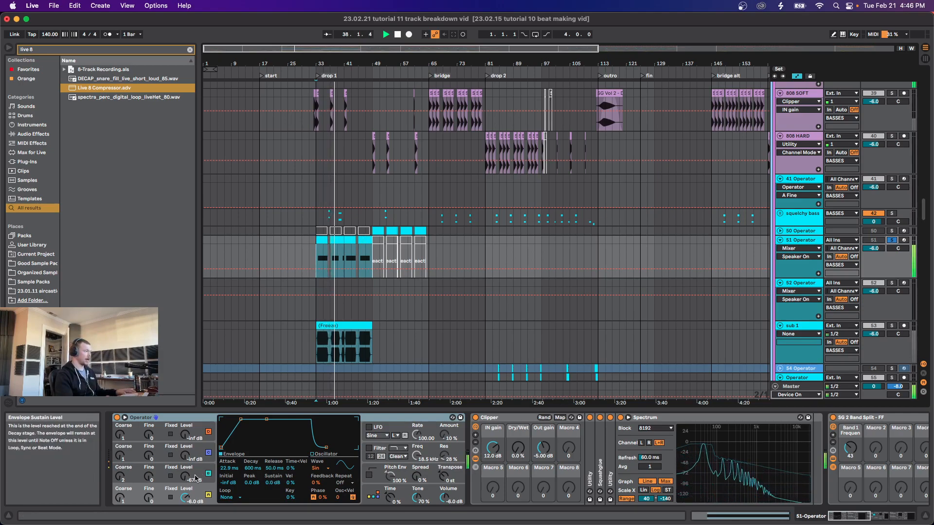
click(307, 454)
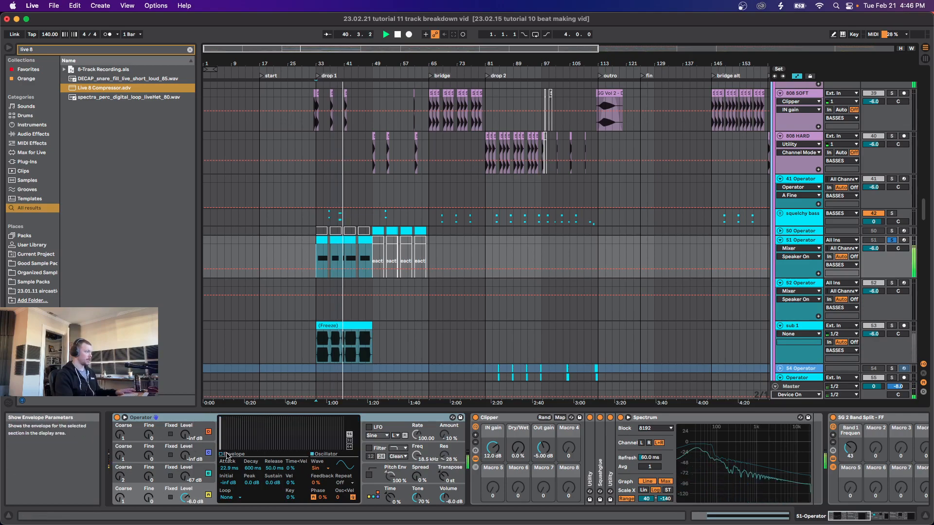
Step: Replay the 51 Operator bass from bar 33 and inspect its harmonics in the Spectrum after the first Clipper
scroll(377, 472, right, 5)
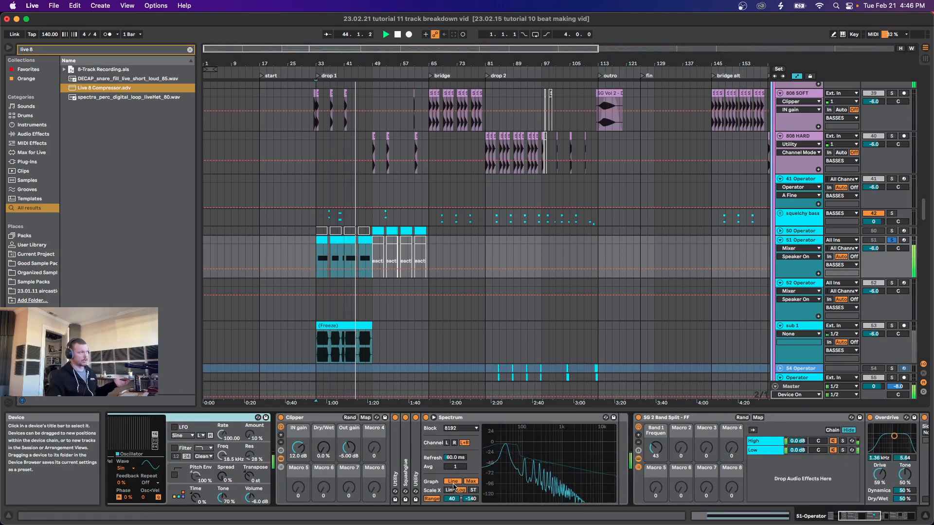
key(space)
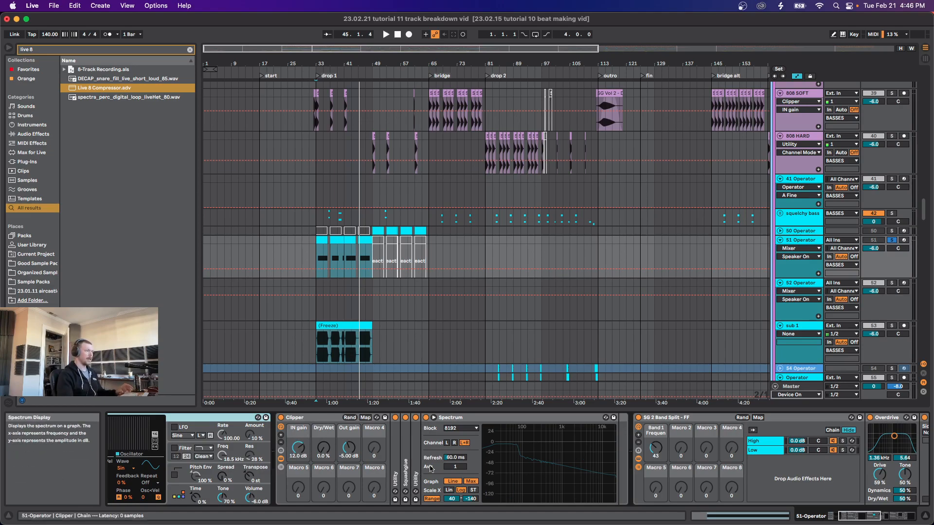
key(space)
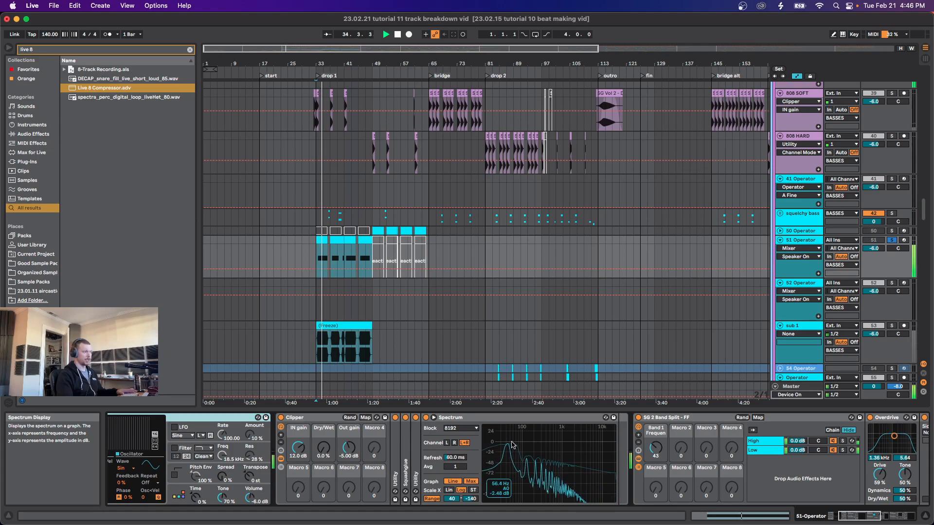
key(space)
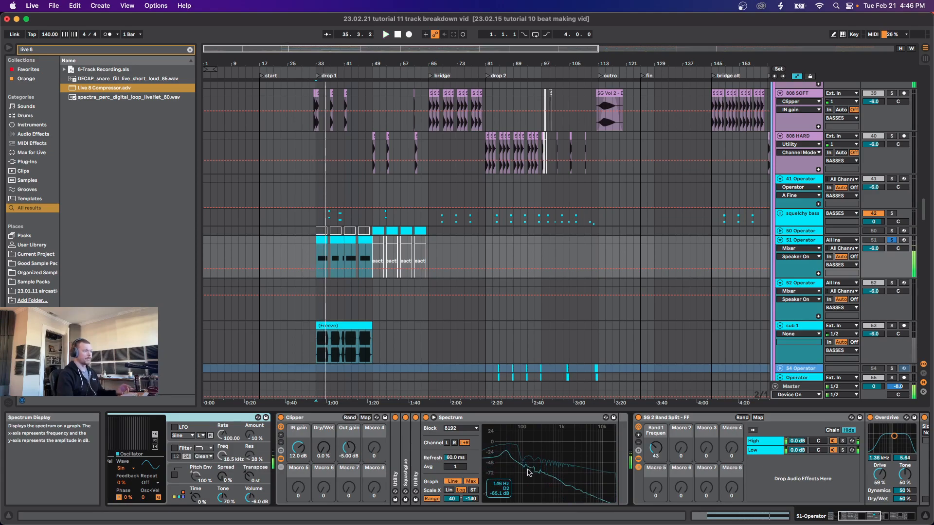
Step: Review the band split, Overdrive, Pro-Q 3 and second Clipper on 51 Operator, and play the bass while watching the last Spectrum
scroll(503, 456, right, 5)
scroll(755, 448, right, 4)
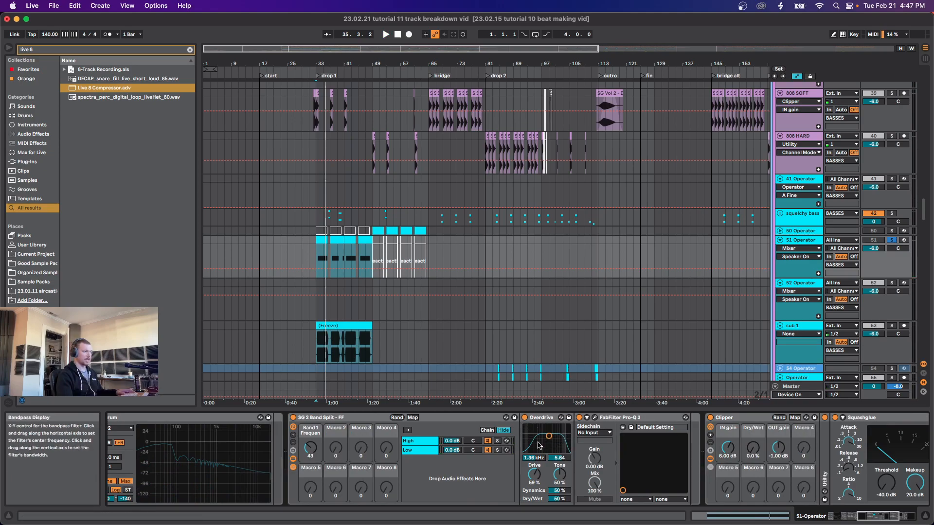
scroll(559, 440, right, 8)
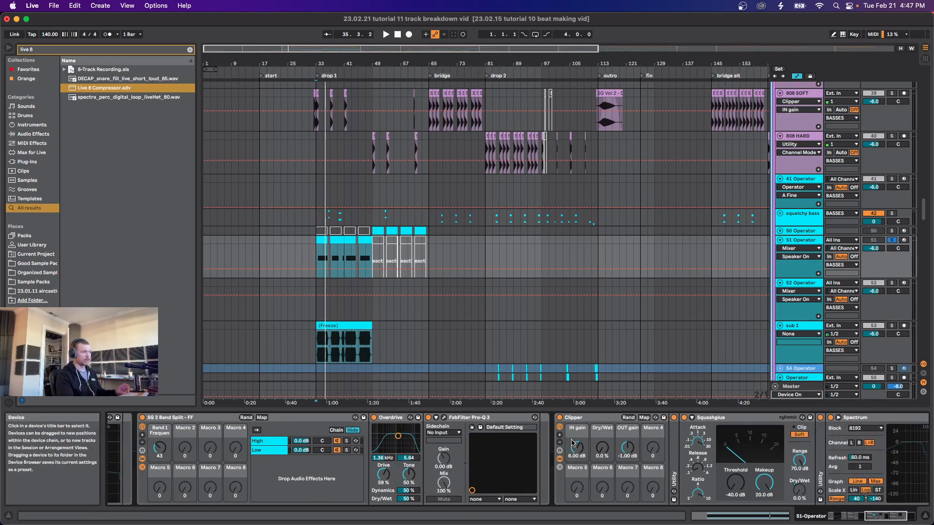
key(space)
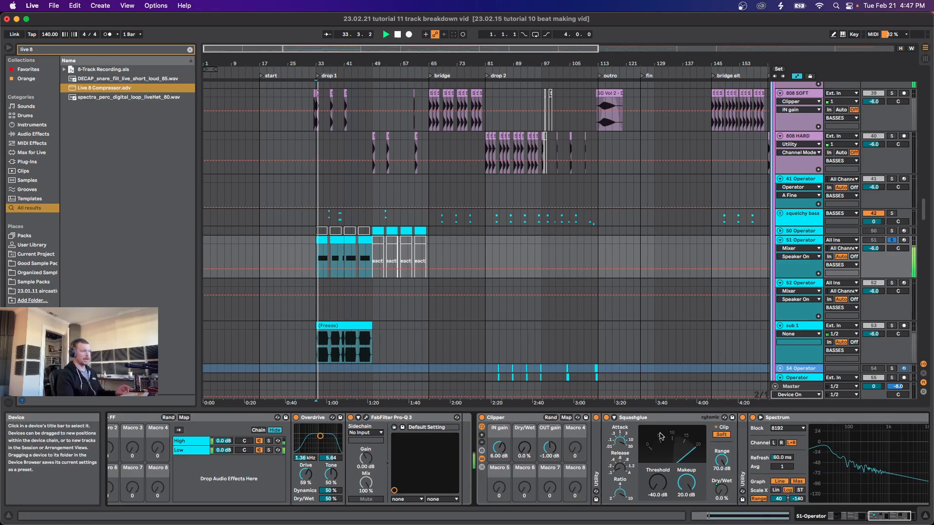
scroll(681, 457, right, 3)
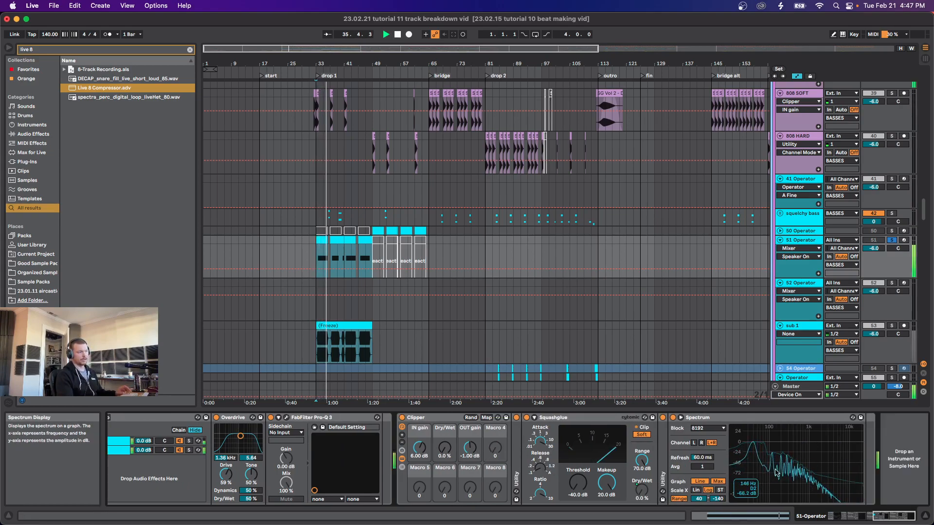
key(space)
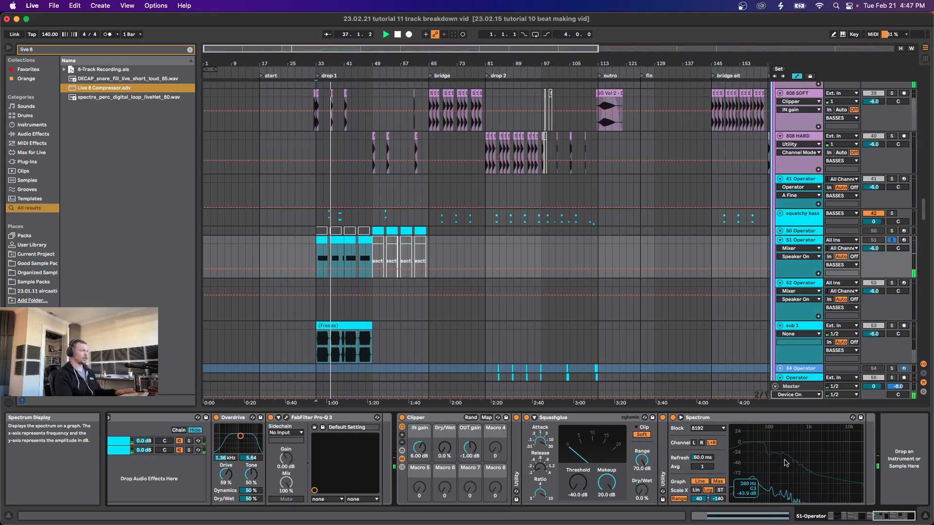
Step: Stop playback and put the insert marker at bar 33 on the 51 Operator track, keeping the track soloed
click(318, 257)
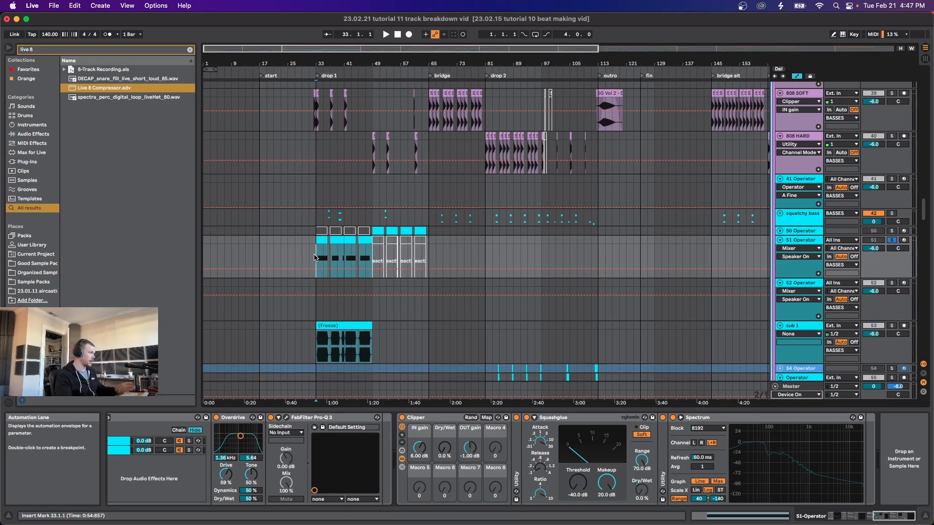
drag(315, 258, 366, 258)
click(317, 258)
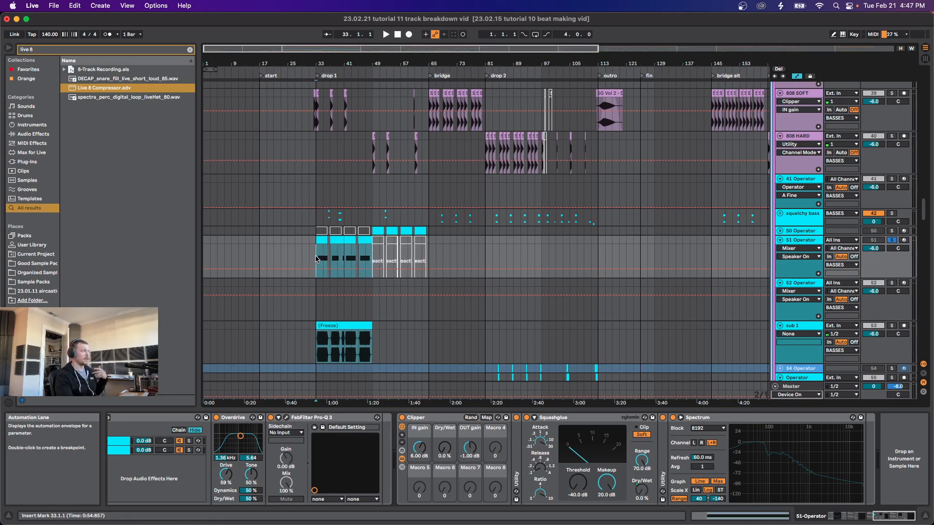
click(367, 261)
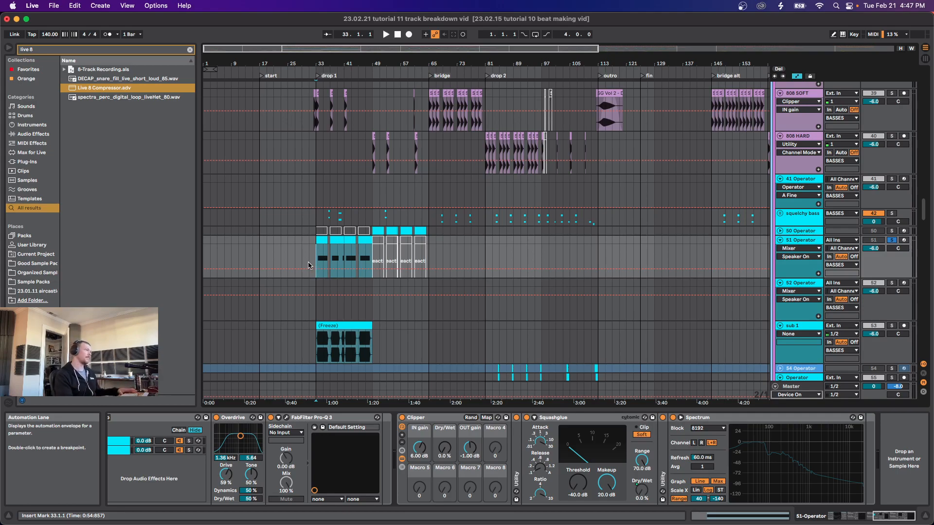
click(892, 240)
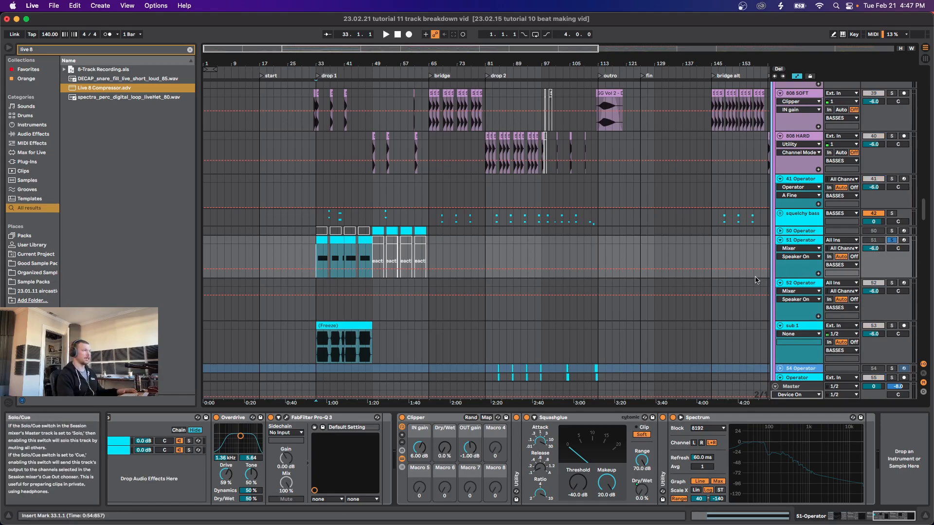
Step: Solo the 808 SOFT track alongside 51 Operator and play from just before drop 1
scroll(805, 256, up, 10)
scroll(805, 256, up, 15)
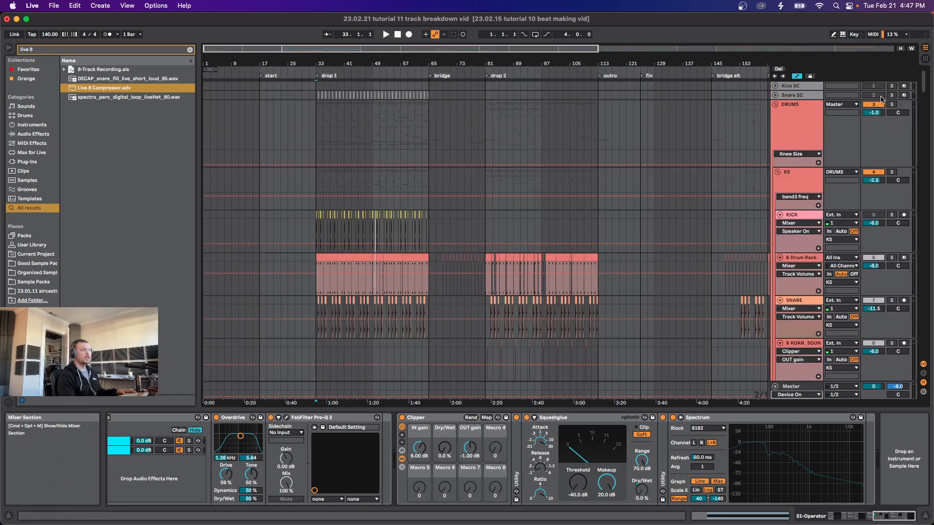
scroll(706, 267, down, 3)
drag(922, 100, 923, 224)
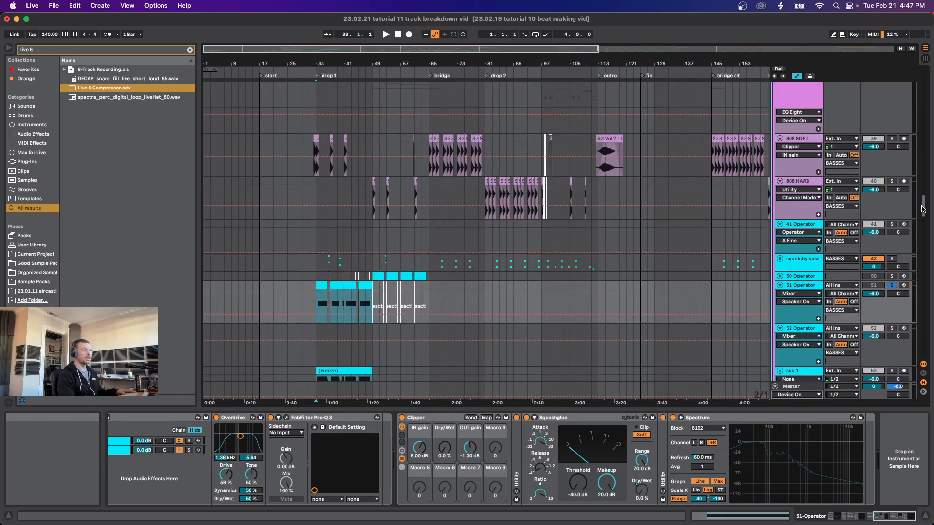
scroll(757, 233, down, 20)
scroll(757, 233, up, 5)
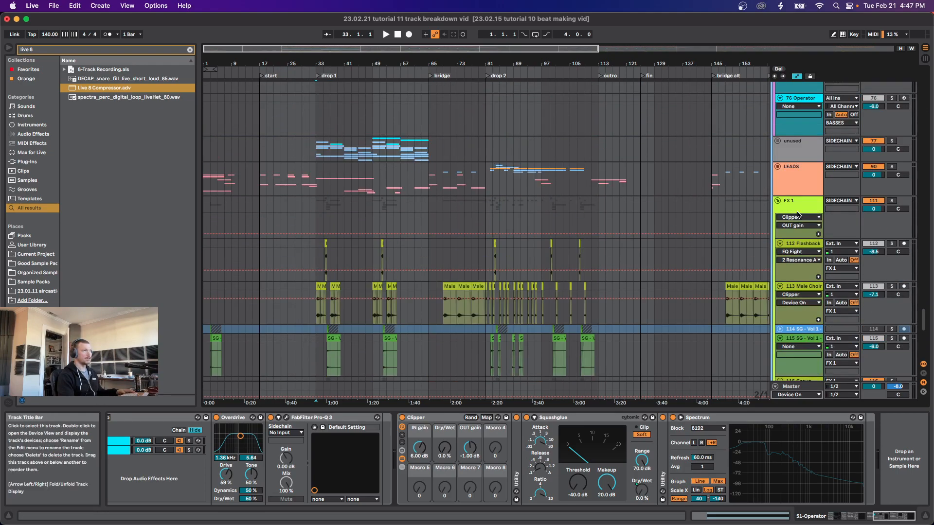
scroll(924, 298, up, 17)
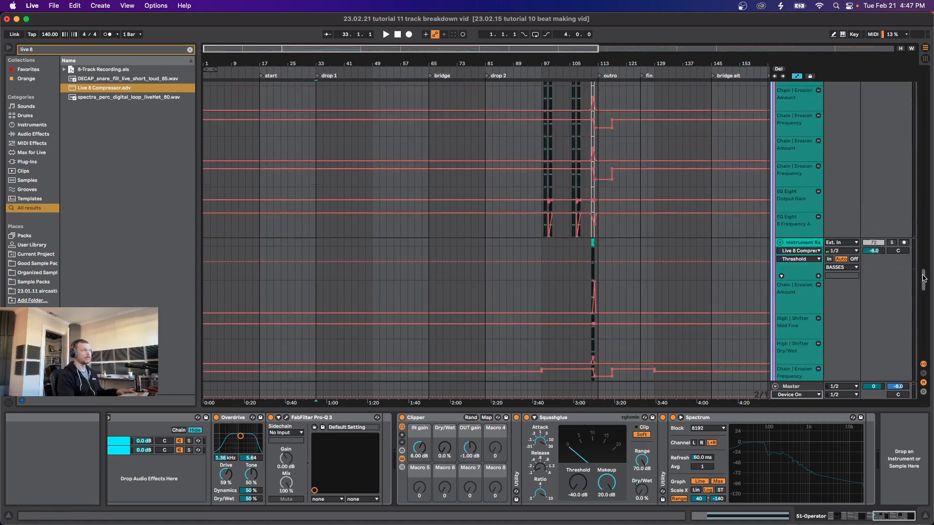
scroll(369, 267, down, 10)
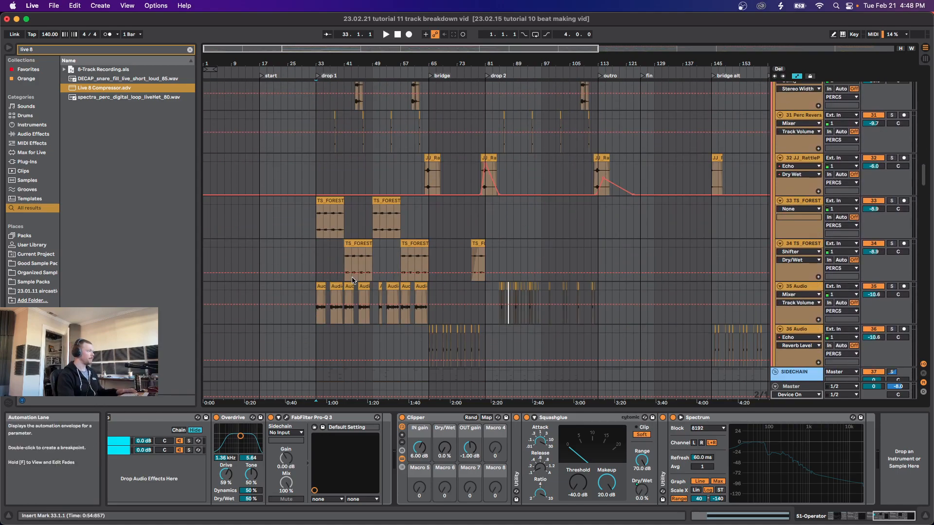
scroll(319, 247, up, 3)
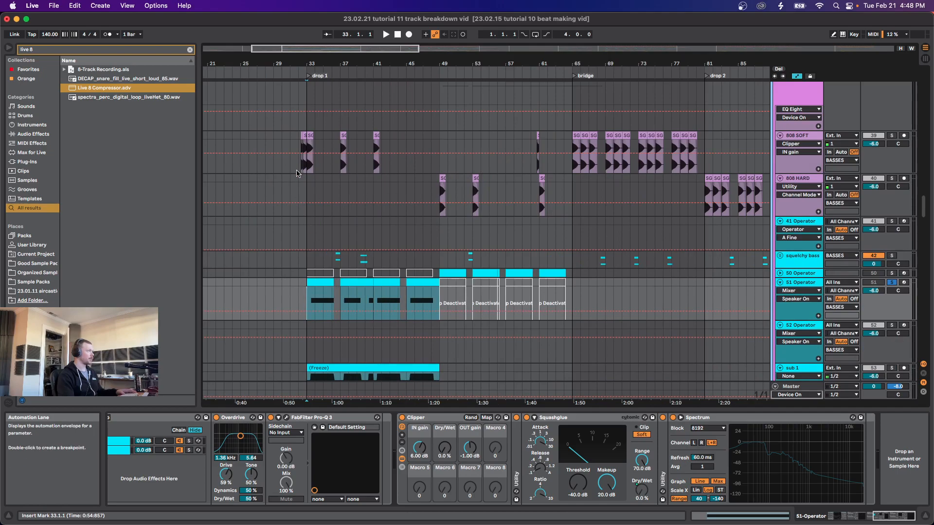
click(892, 135)
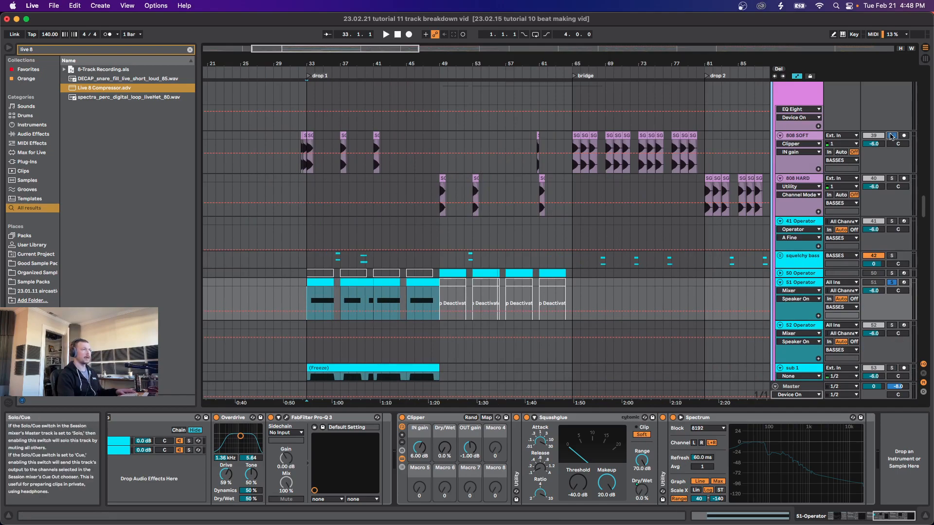
click(298, 170)
key(space)
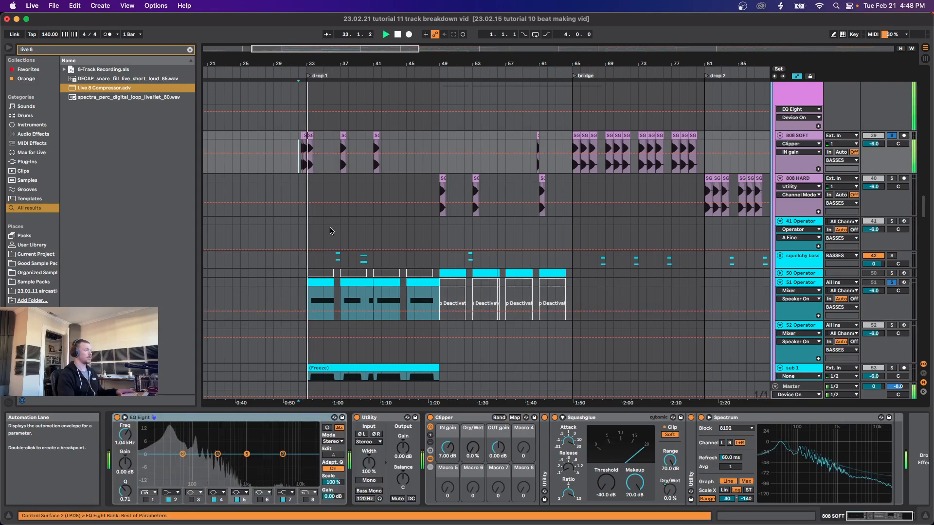
Step: Replay the 51 Operator bass from bar 33 and show its first clip's MIDI Ctrl pitch bend envelope
click(305, 296)
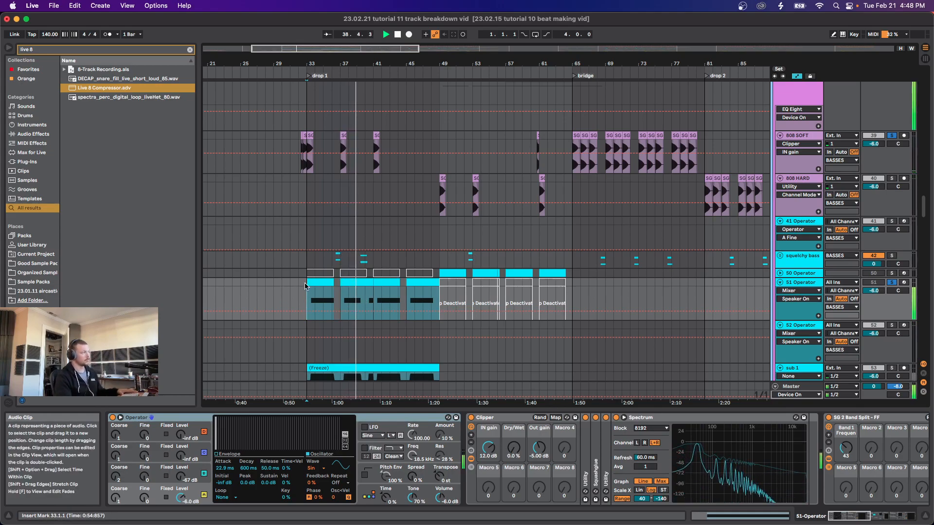
click(324, 284)
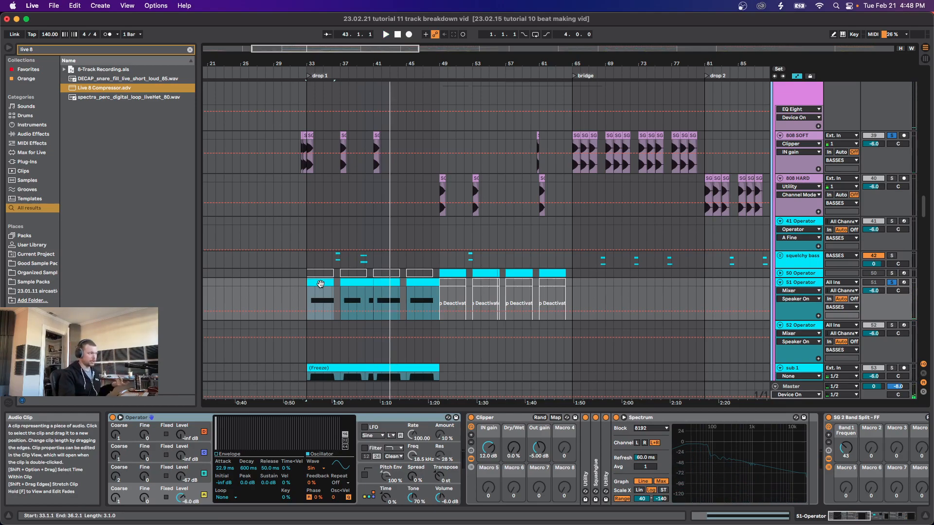
double_click(321, 284)
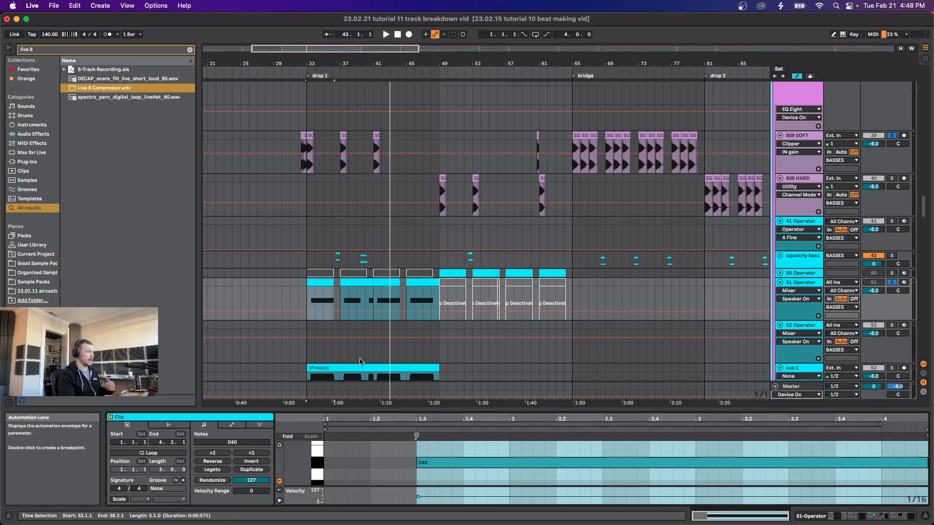
click(231, 425)
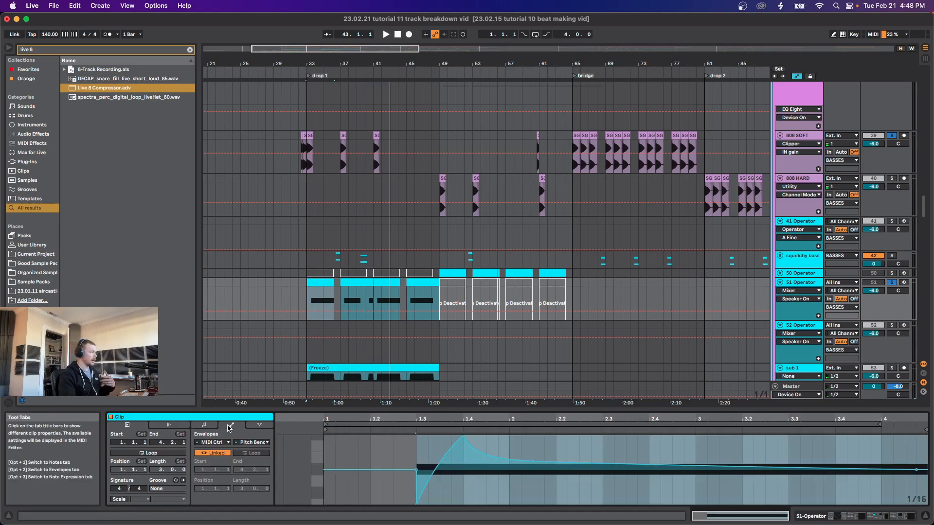
click(405, 457)
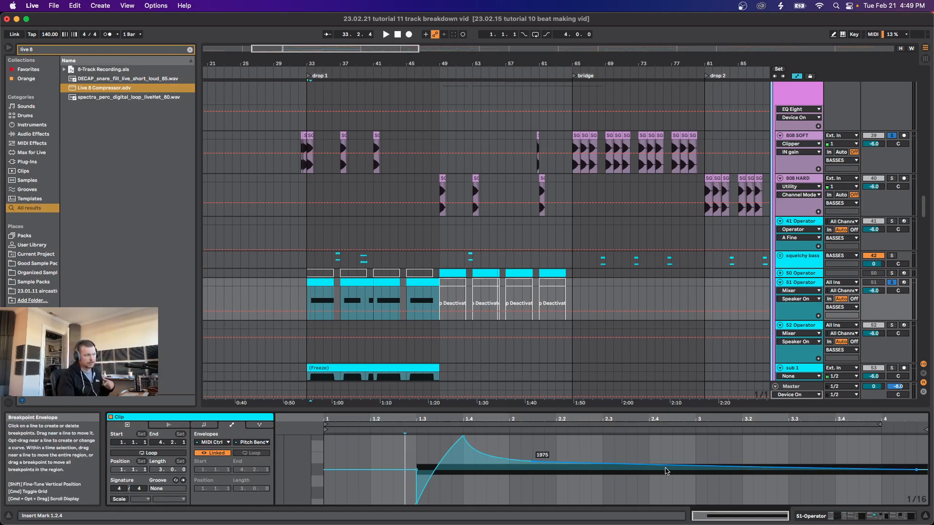
Step: Compare the pitch bend envelopes of the 51 Operator clips at bars 37 and 41, and return the insert marker to bar 33
click(358, 292)
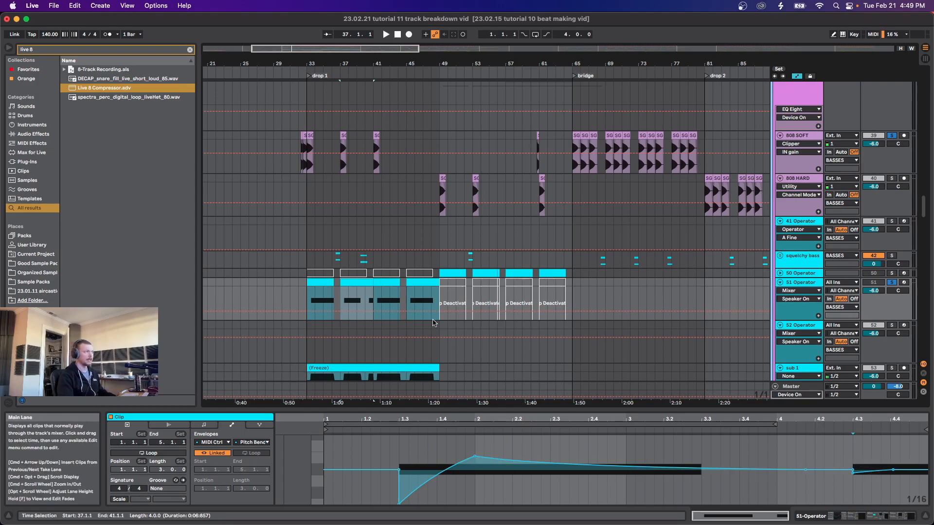
click(386, 285)
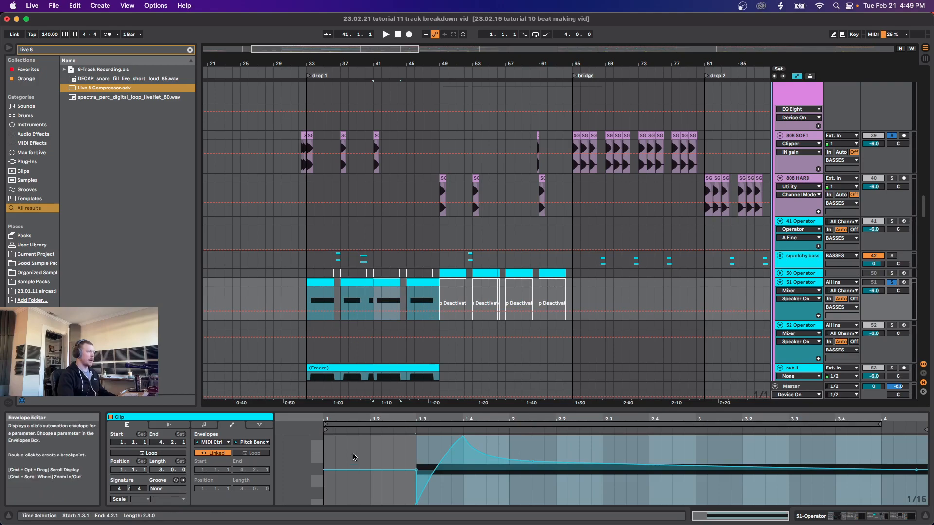
click(369, 451)
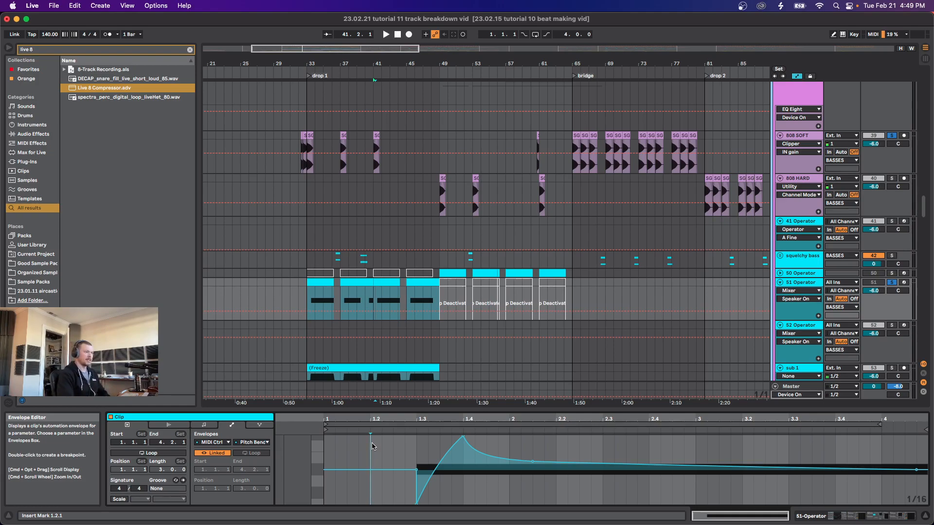
click(309, 300)
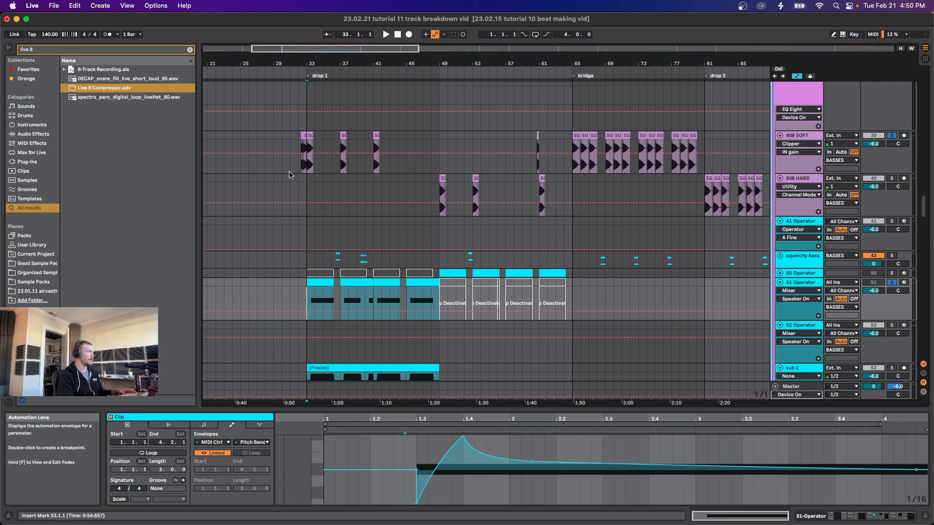
Step: Open the 808 SOFT clip at bar 33 and examine its Distorted Square 808 waveform up close at the start of drop 1
click(310, 134)
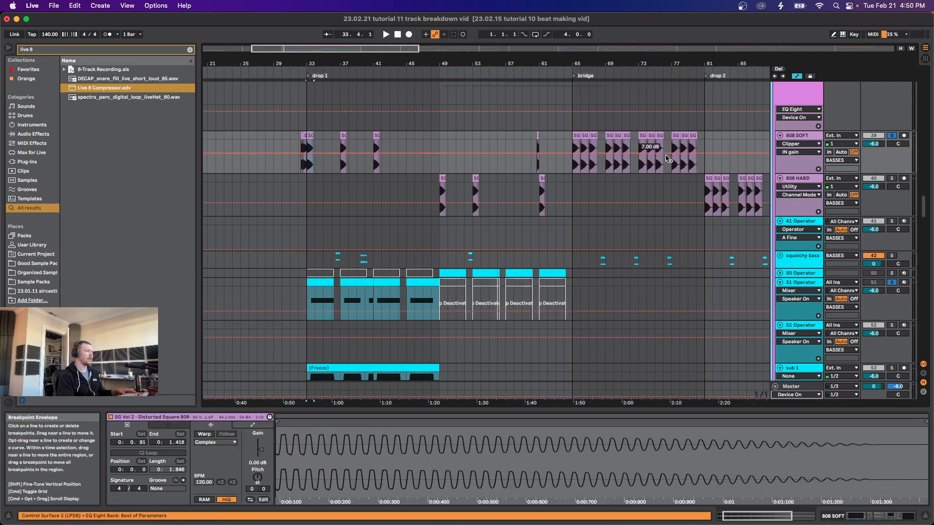
drag(319, 432, 320, 451)
key(plus)
key(plus)
key(plus)
key(plus)
key(plus)
key(plus)
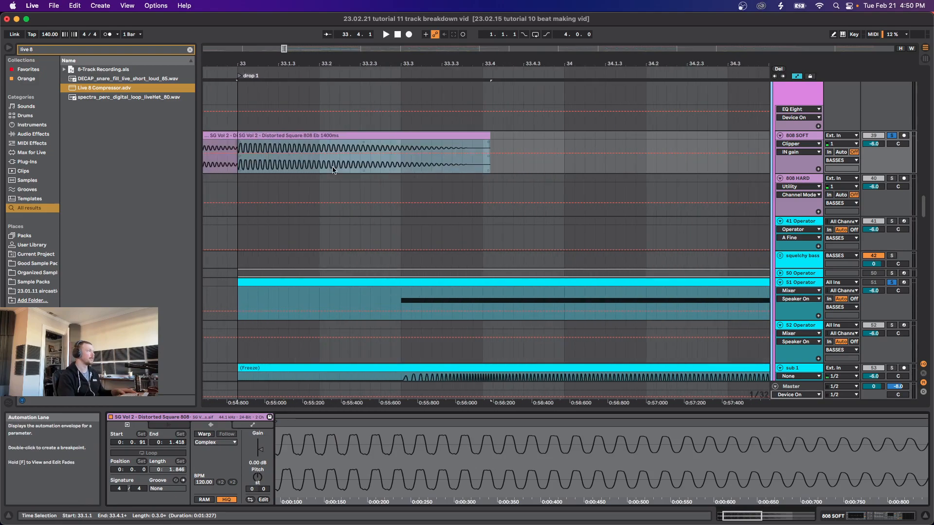
scroll(252, 170, left, 5)
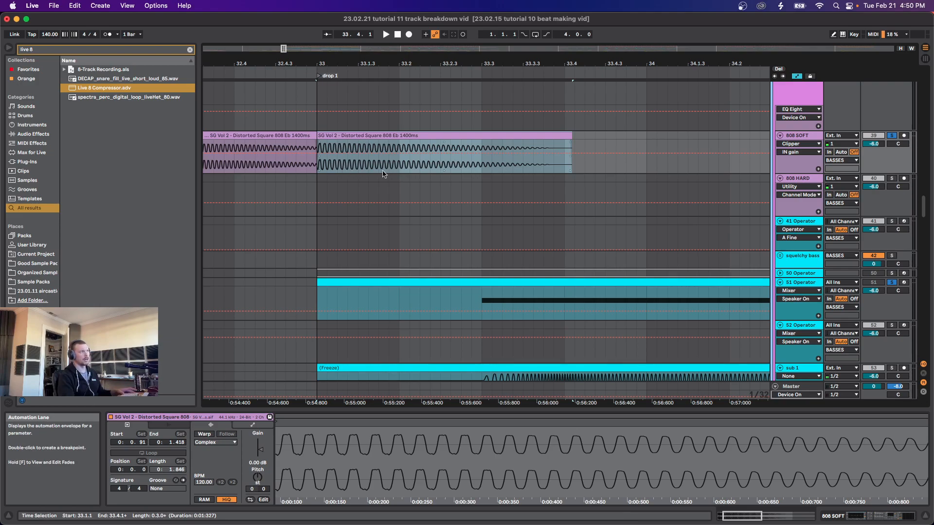
Step: Compare the frozen sub 1 waveform with the 51 Operator clips, and play drop 1 from bar 33 on 51 Operator
scroll(578, 200, down, 5)
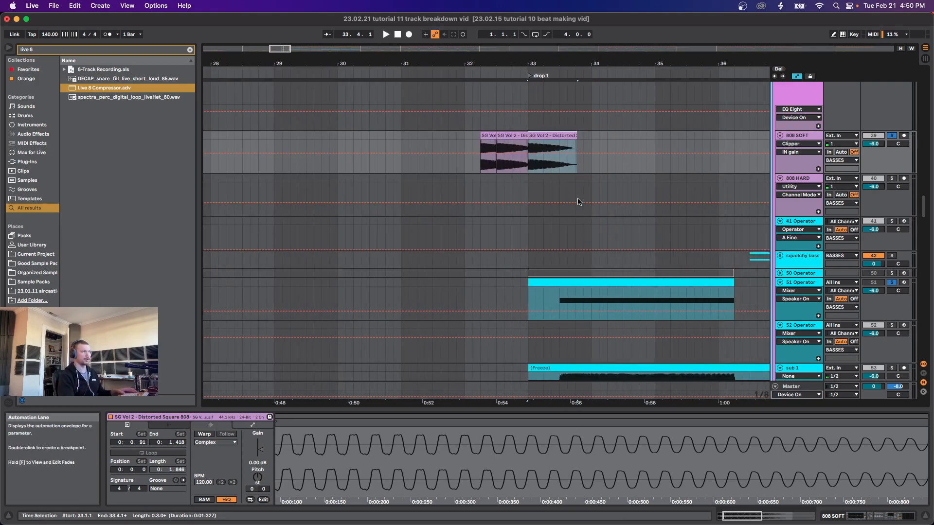
scroll(577, 214, right, 5)
scroll(574, 223, down, 3)
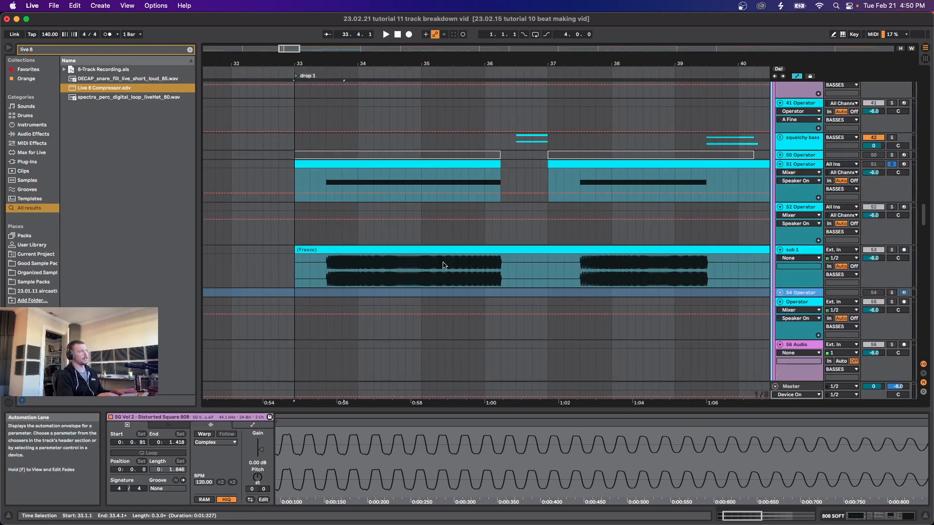
click(295, 193)
scroll(389, 229, up, 3)
scroll(489, 267, down, 6)
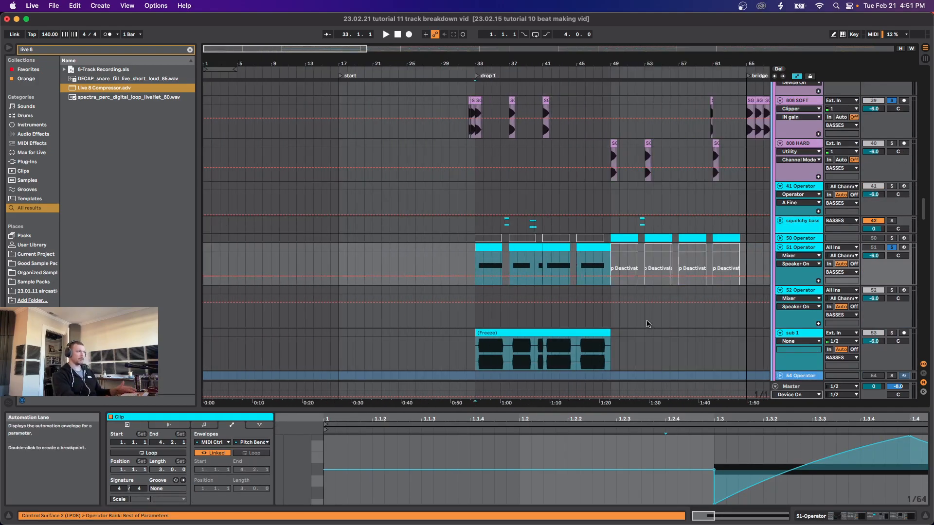
key(space)
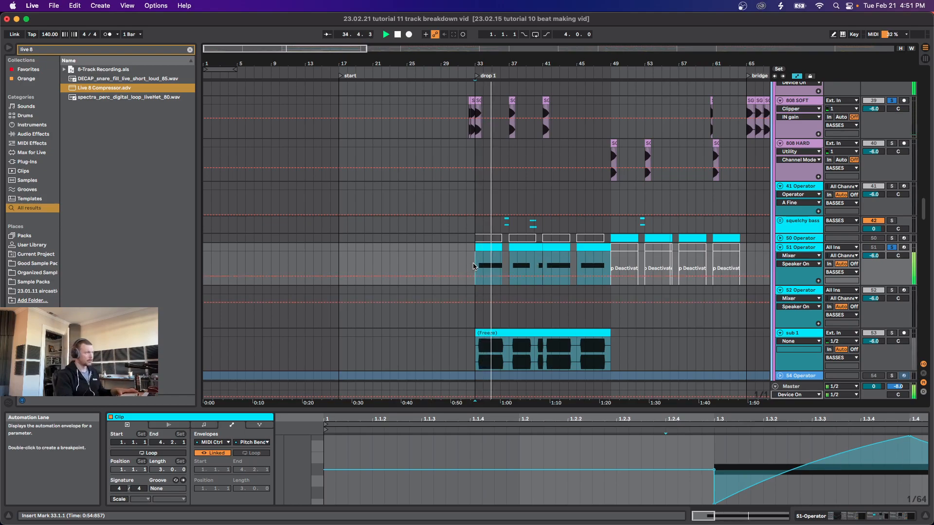
Step: Solo the FX 1 group while drop 1 plays, and stop playback near the LEADS group
scroll(492, 270, down, 5)
scroll(493, 271, down, 15)
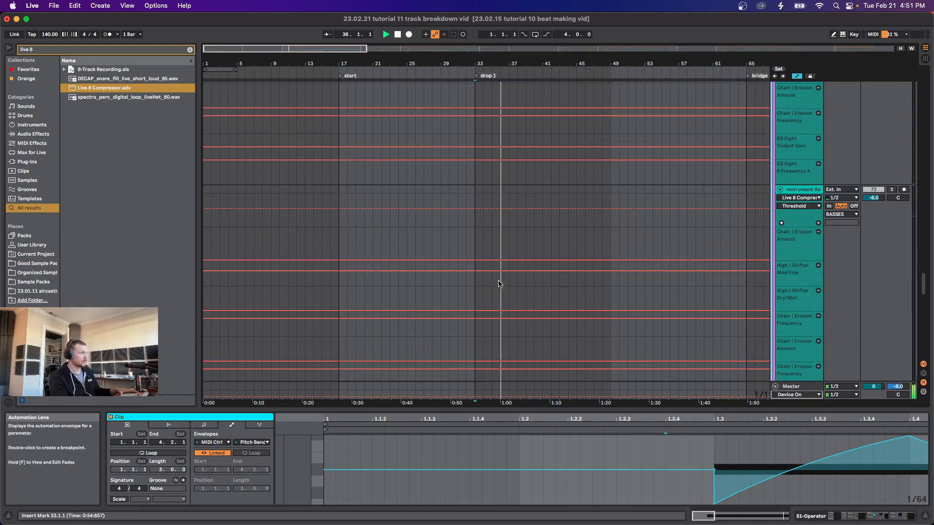
scroll(499, 281, down, 3)
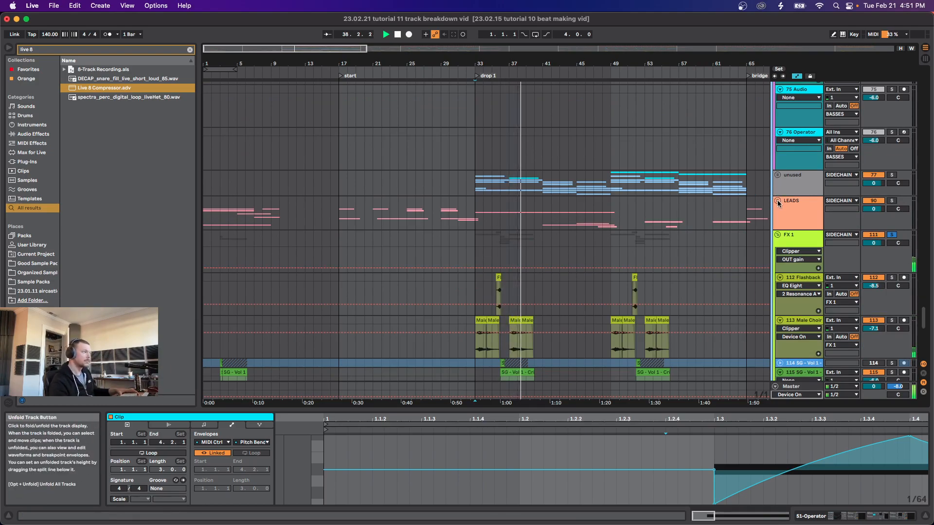
scroll(762, 210, down, 3)
scroll(762, 210, down, 4)
scroll(583, 234, up, 5)
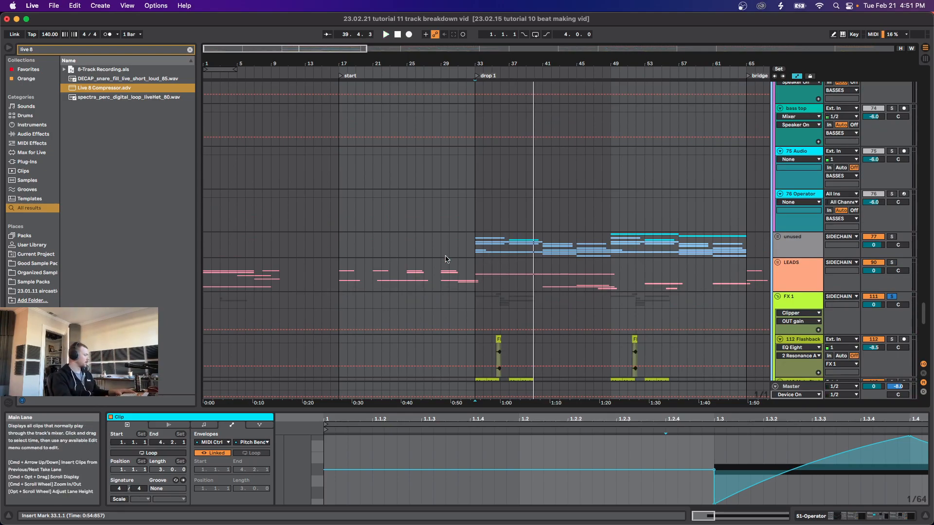
Step: Put the insert marker at bar 33 on the LEADS group and unfold it to reach its GUITAR tracks
click(481, 270)
key(space)
click(778, 264)
scroll(473, 282, down, 10)
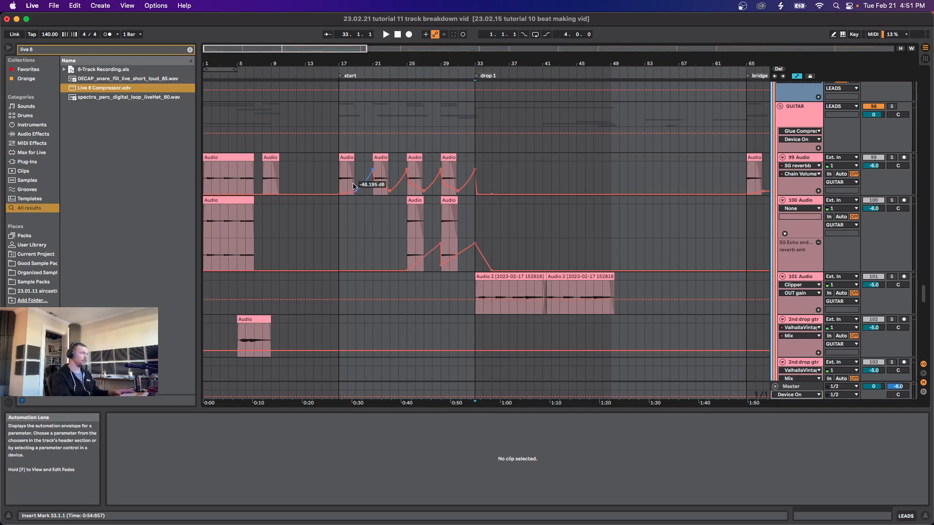
Step: Put the insert marker at bar 17 on the 99 Audio guitar track, solo the GUITAR group and play it briefly
click(342, 174)
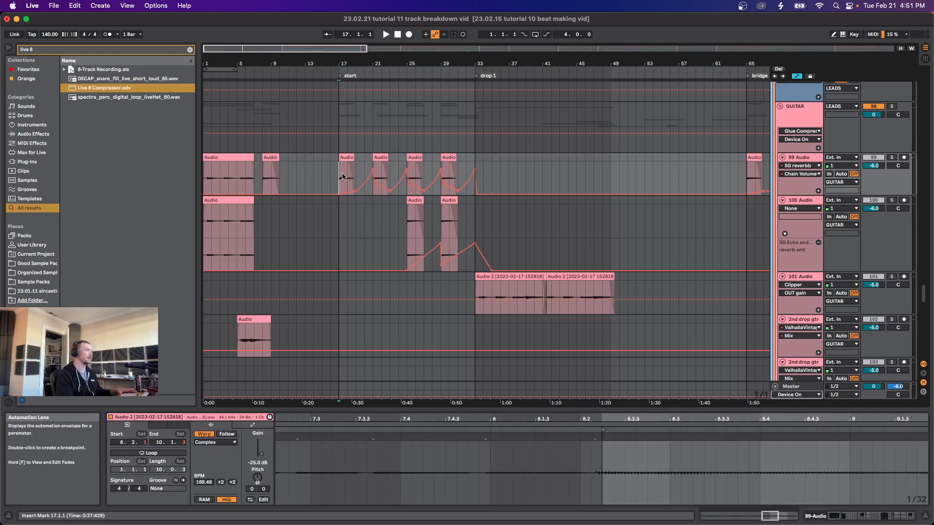
scroll(340, 177, down, 1)
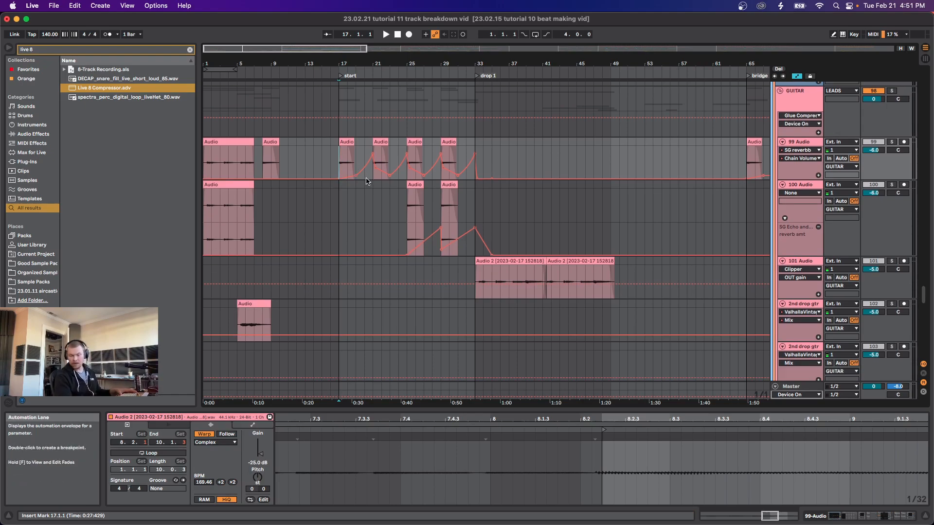
scroll(343, 156, down, 1)
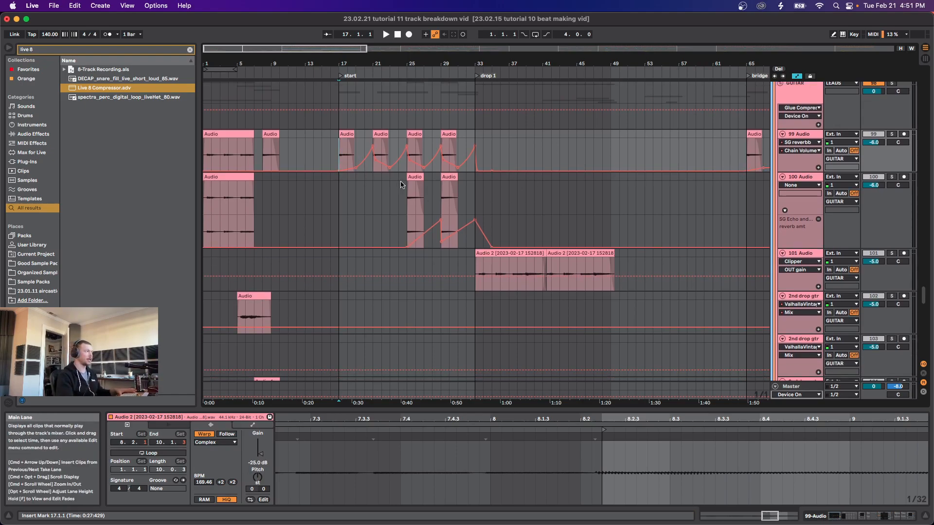
scroll(709, 188, up, 5)
click(892, 161)
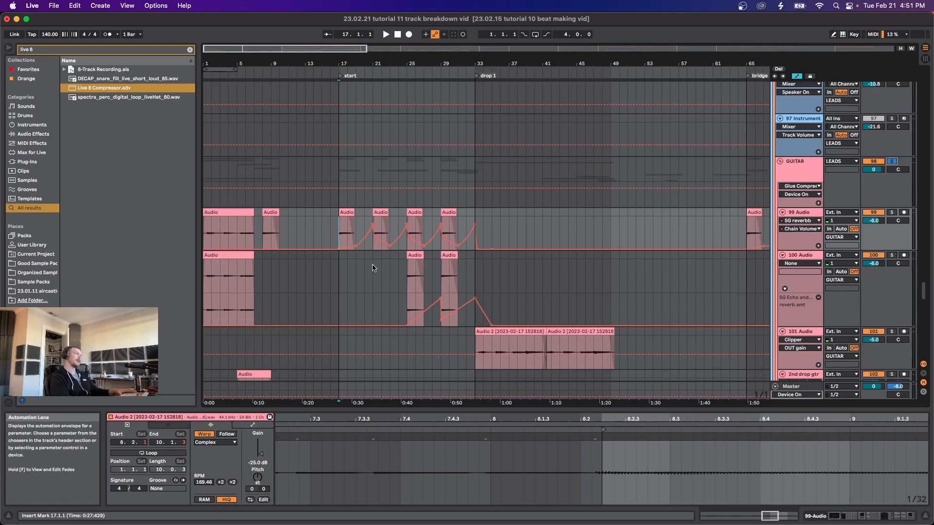
mouse_move(343, 246)
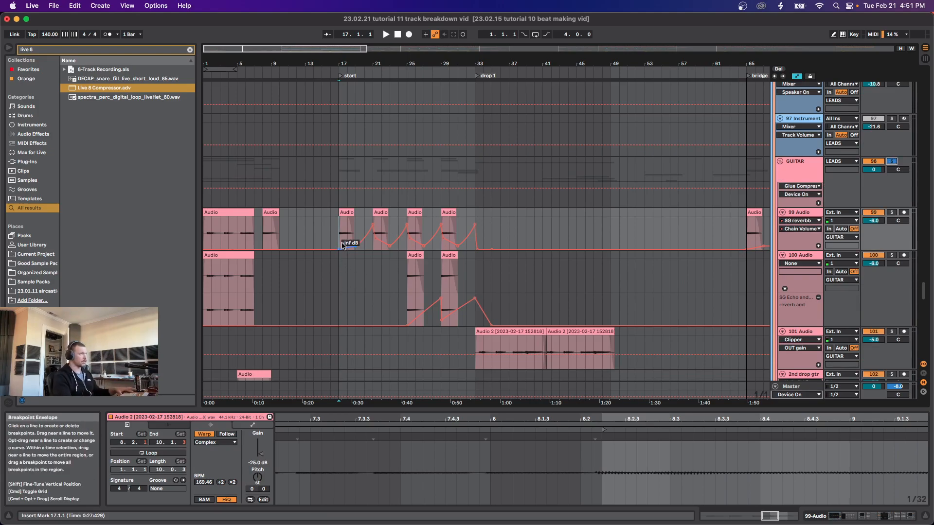
key(space)
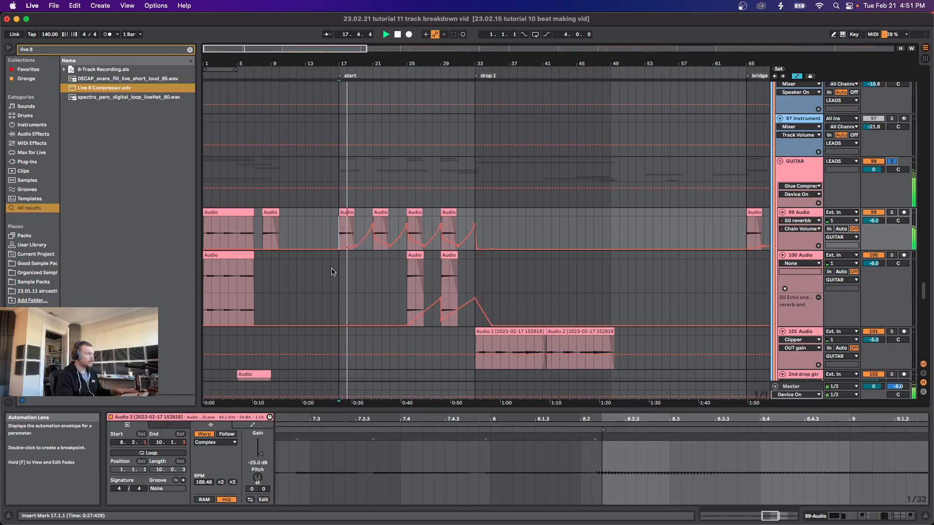
key(minus)
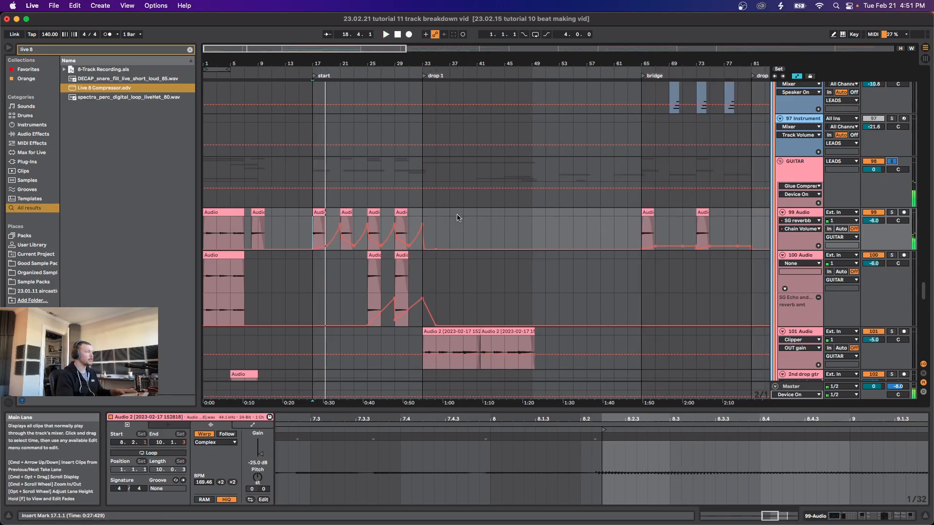
Step: Put the insert marker at bar 33 on the 99 Audio guitar track and play drop 1 with the soloed guitars
click(394, 218)
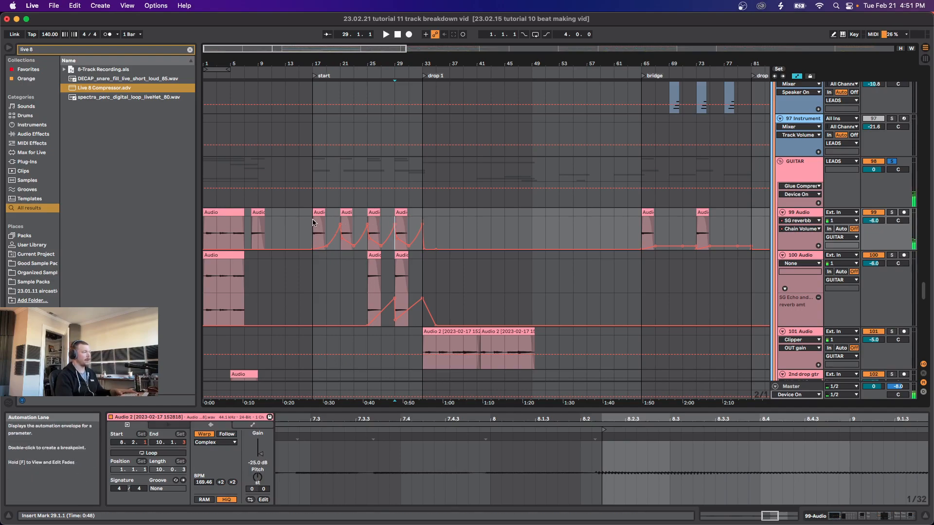
click(423, 214)
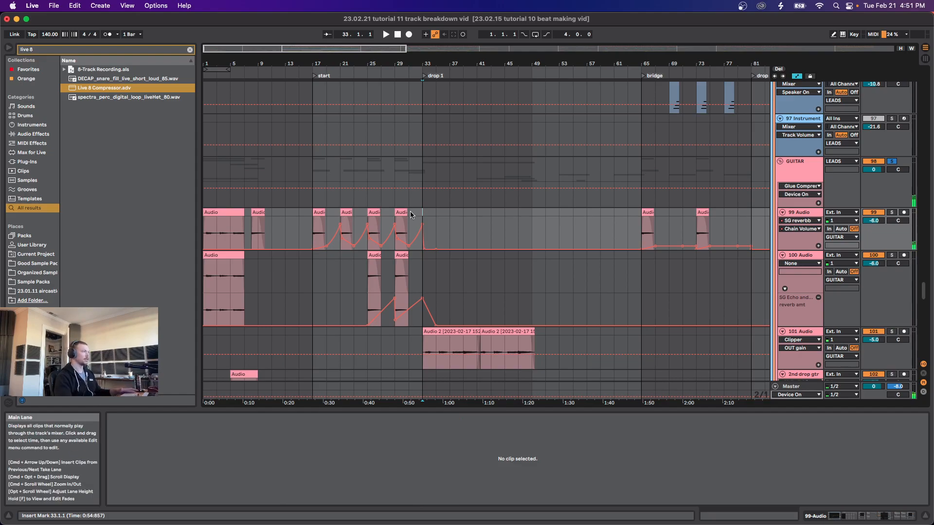
key(space)
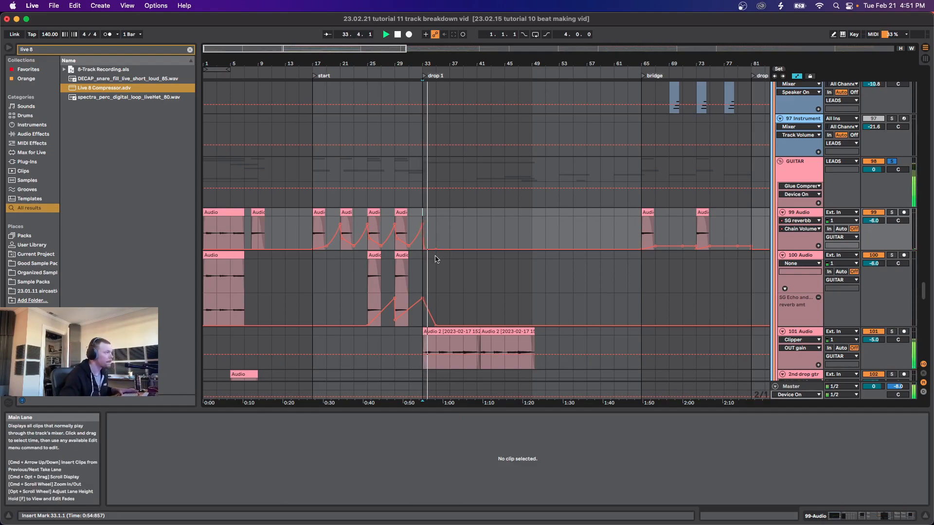
scroll(811, 208, down, 5)
Step: Open ValhallaVintageVerb from the 101 Audio track's device chain, view its list of reverb modes, and close the plugin window
click(814, 214)
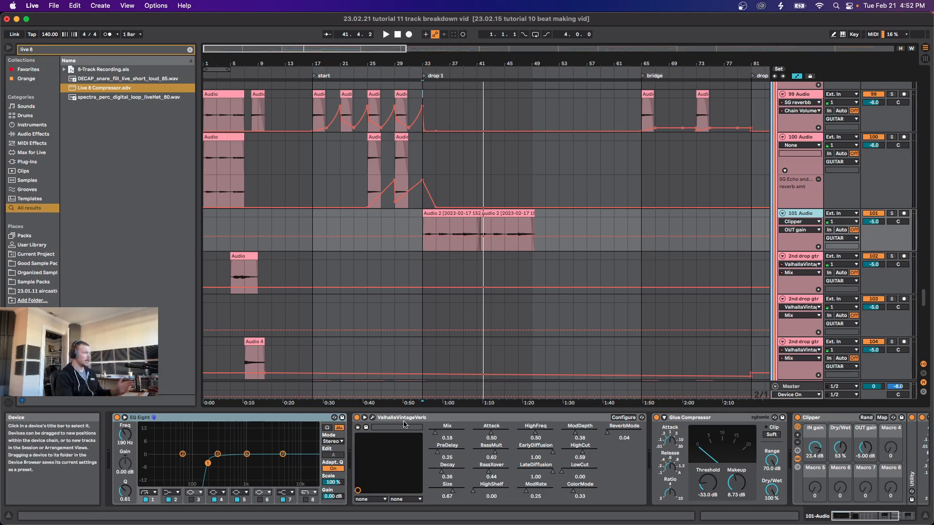
click(373, 418)
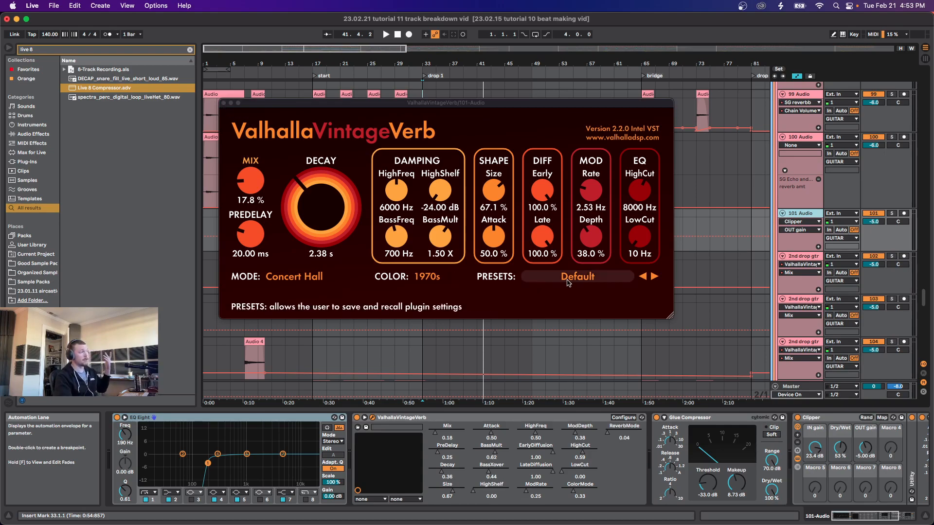
click(289, 278)
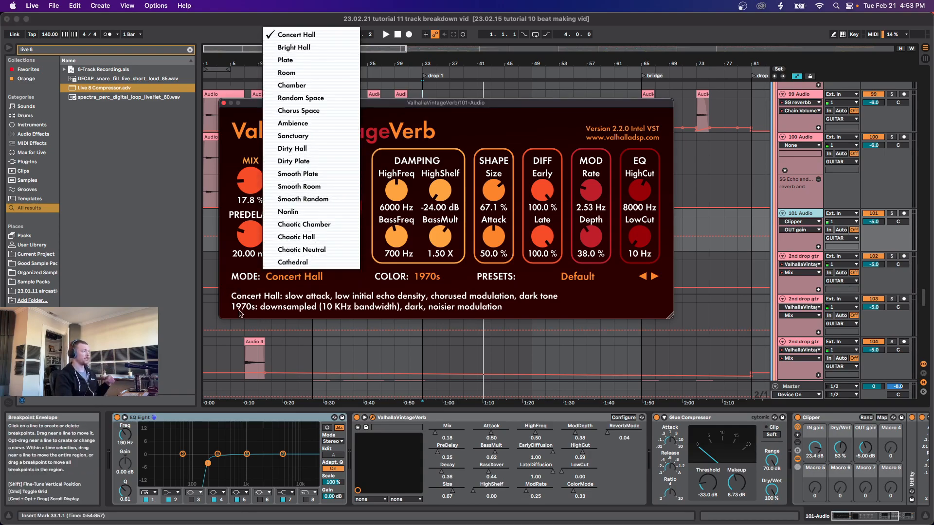
click(305, 312)
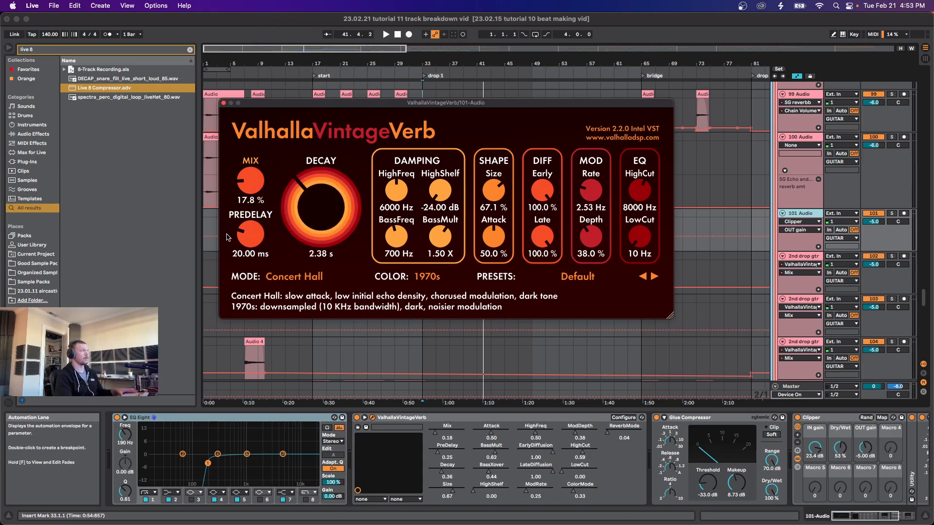
click(223, 103)
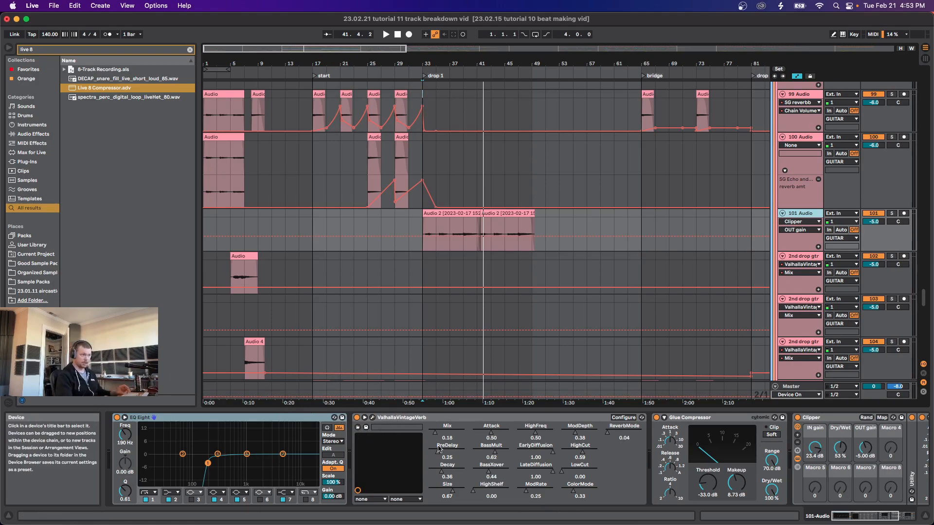
Step: Examine the Clipper, Utility and Squashglue devices ending the chains of 101 Audio and the 2nd drop gtr track 102
scroll(472, 459, right, 5)
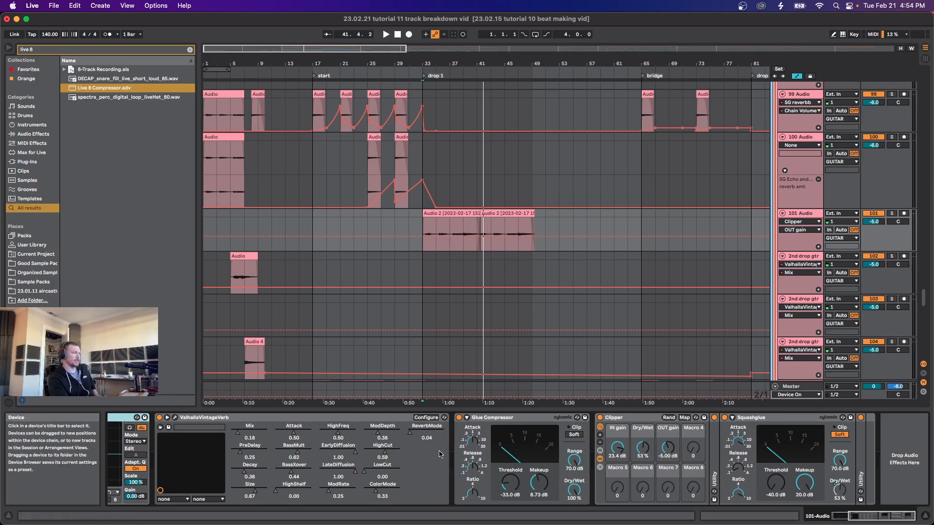
click(794, 258)
scroll(794, 258, up, 3)
click(908, 519)
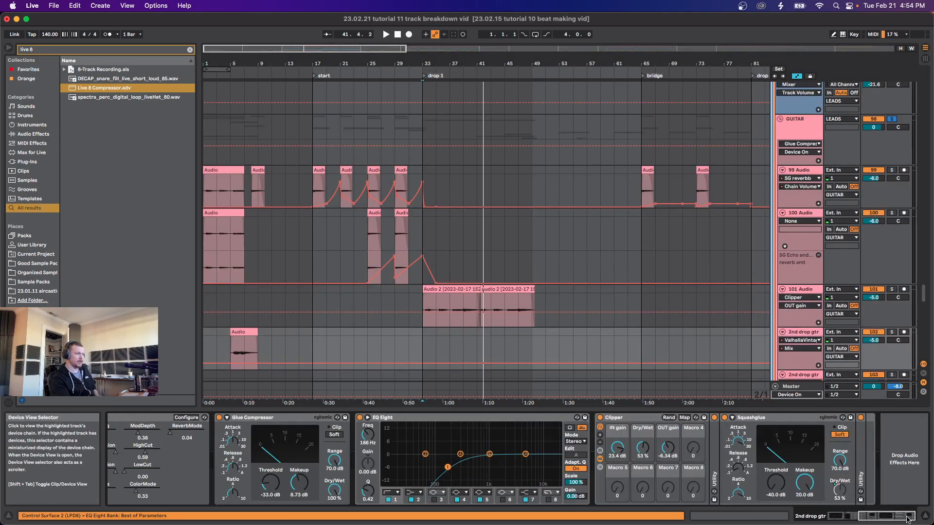
Step: Show the end of the 96 Instrument track's device chain and inspect the Clipper's gain macros and the Utility devices
scroll(799, 272, up, 6)
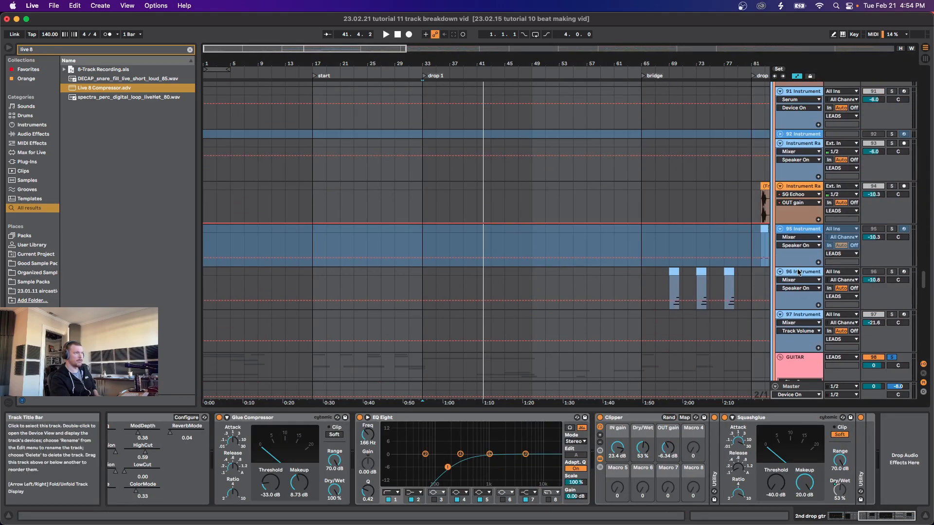
click(798, 272)
scroll(730, 462, right, 5)
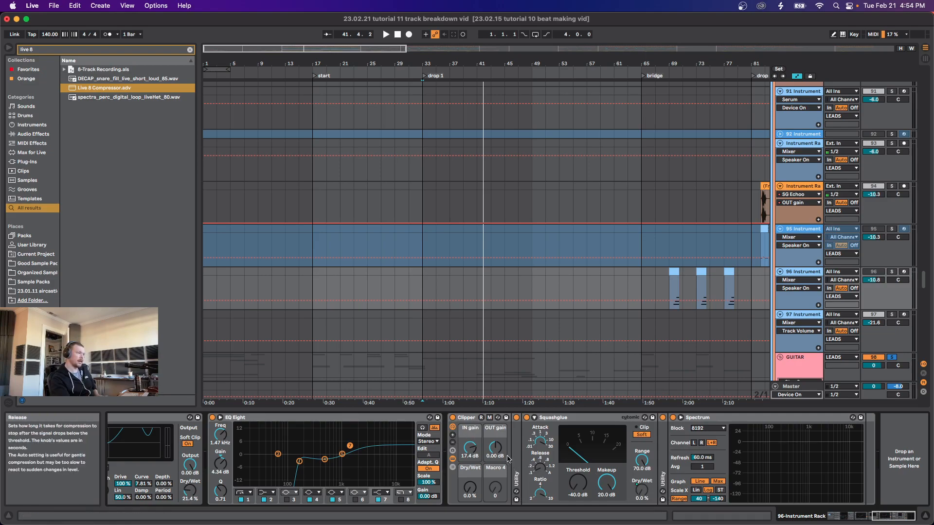
click(517, 469)
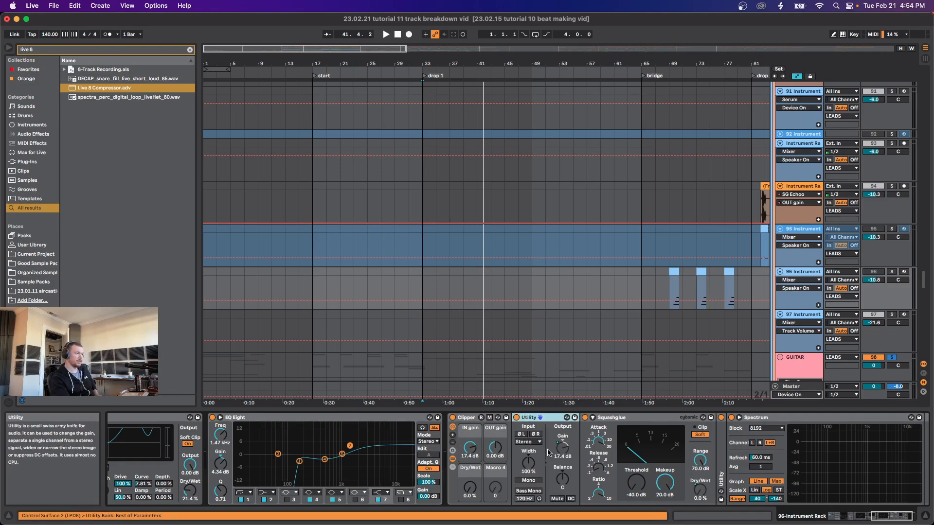
double_click(663, 460)
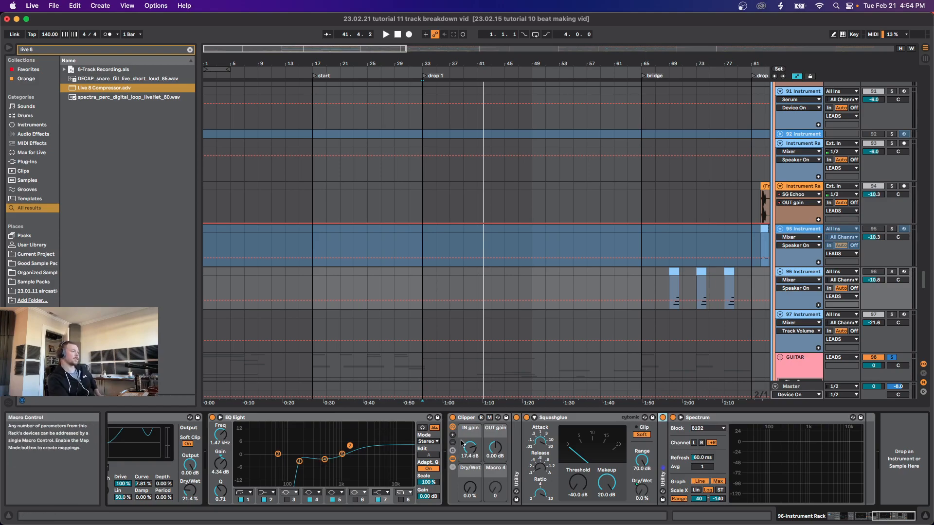
mouse_move(478, 456)
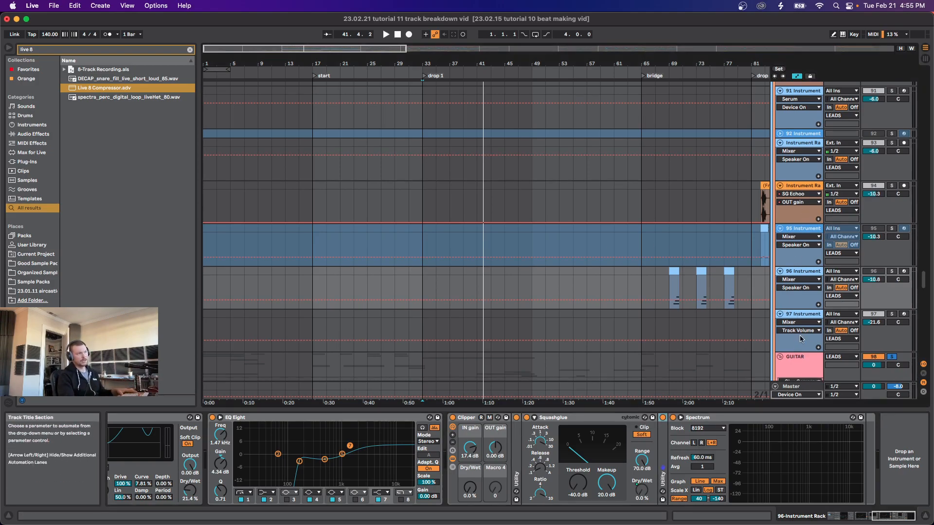
Step: Compare the track volumes in the LEADS and BASSES groups, check the Session View mixer, and look through the arrangement down to FX 2
scroll(801, 339, down, 2)
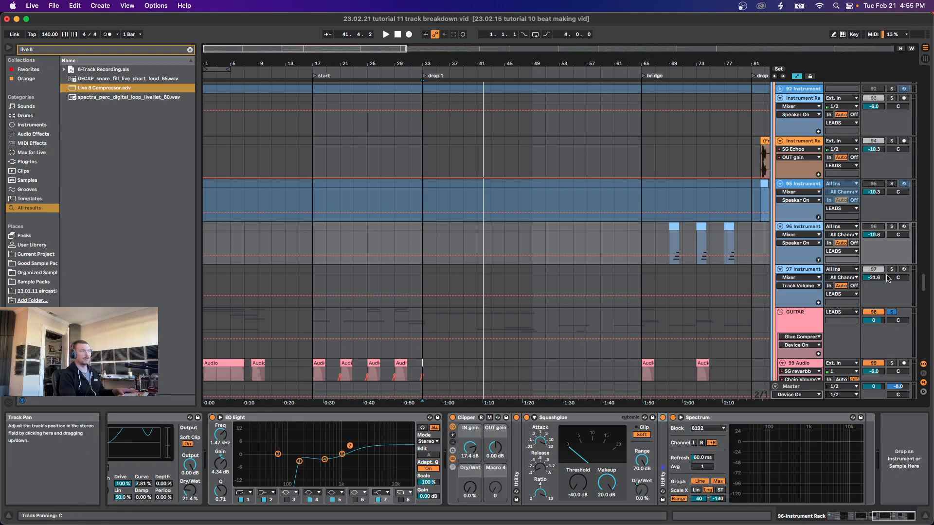
scroll(865, 295, down, 4)
scroll(827, 300, up, 15)
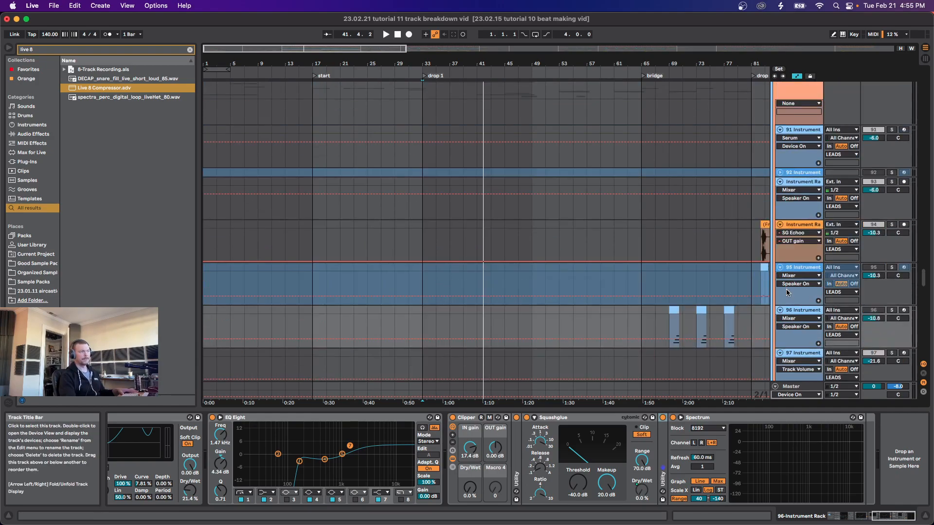
scroll(871, 292, up, 6)
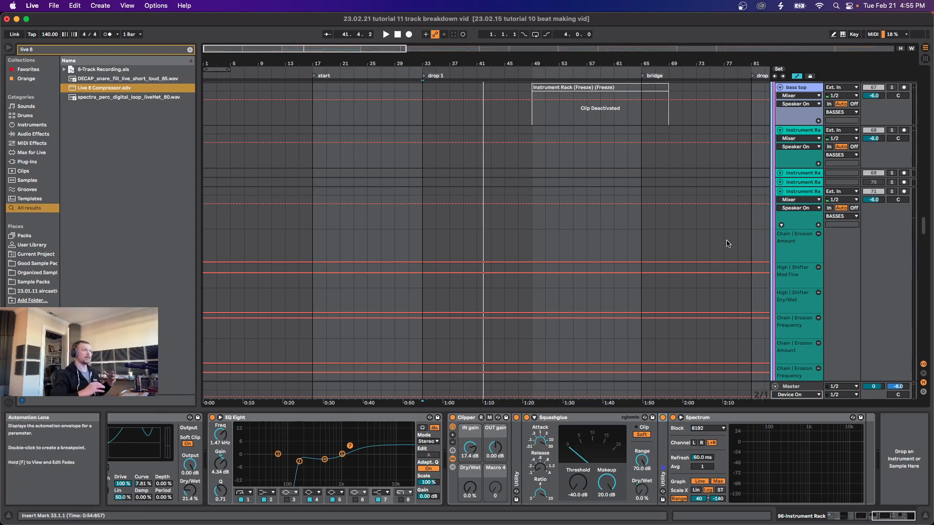
key(Tab)
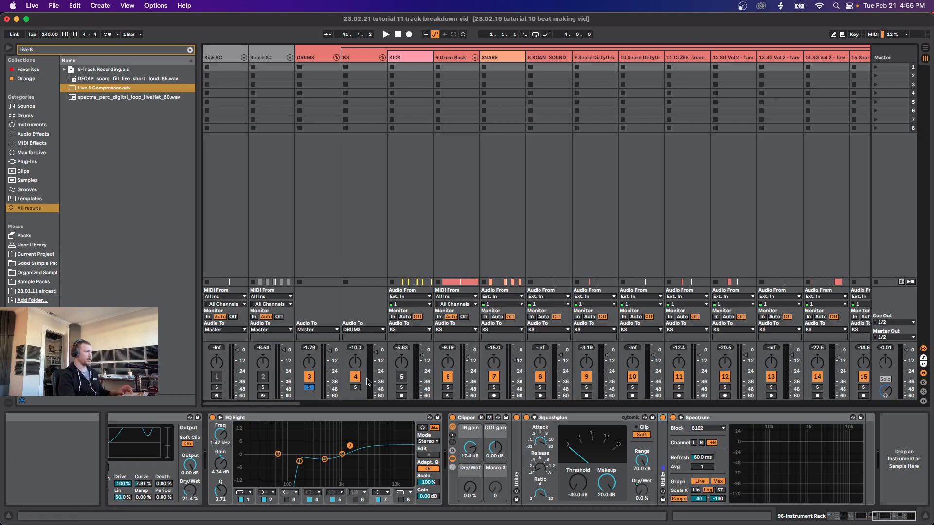
key(Tab)
scroll(854, 299, down, 2)
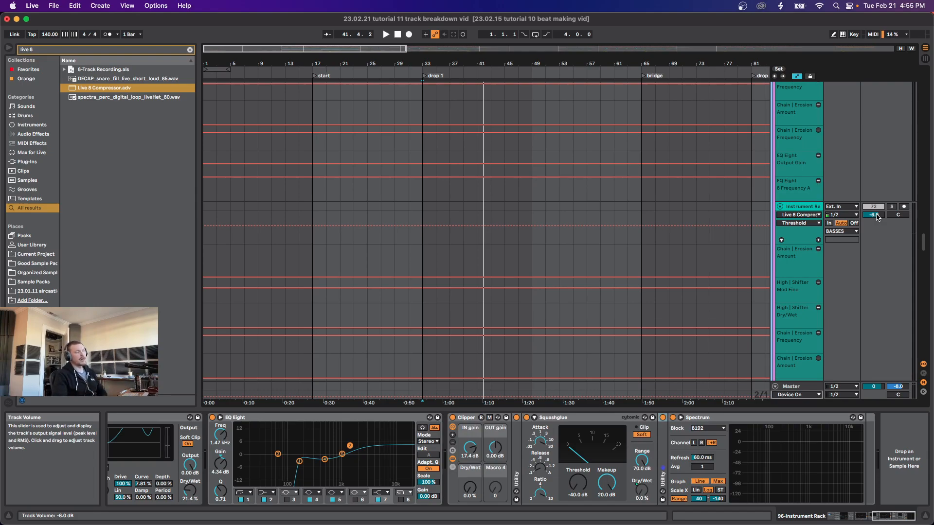
scroll(878, 226, up, 10)
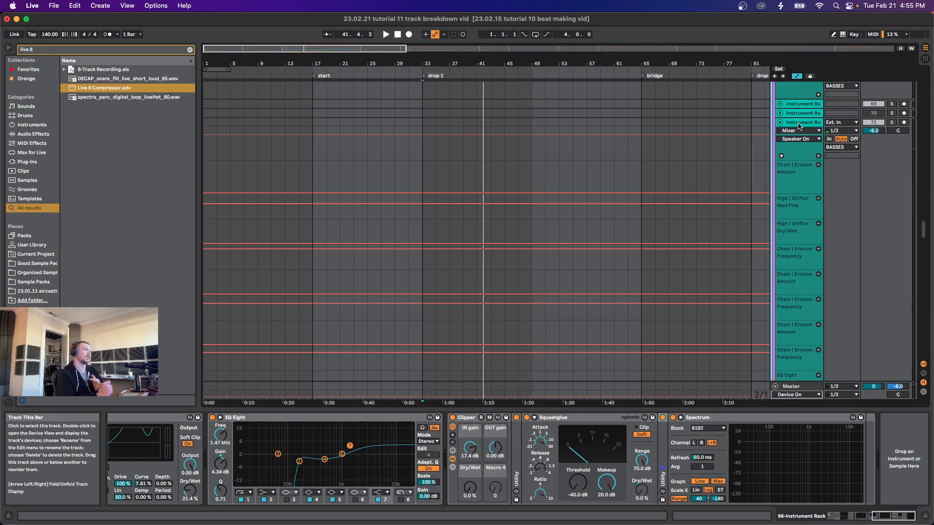
scroll(677, 224, up, 3)
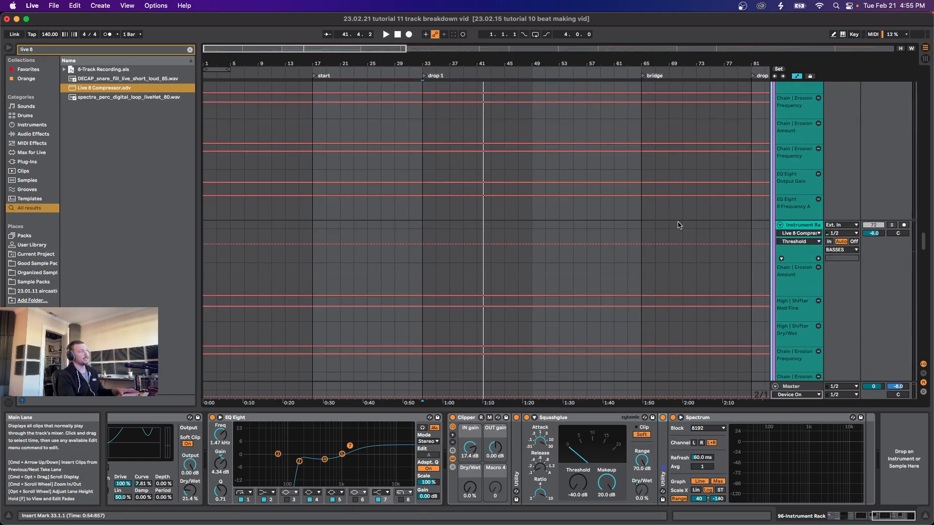
scroll(703, 350, down, 5)
drag(925, 253, 925, 350)
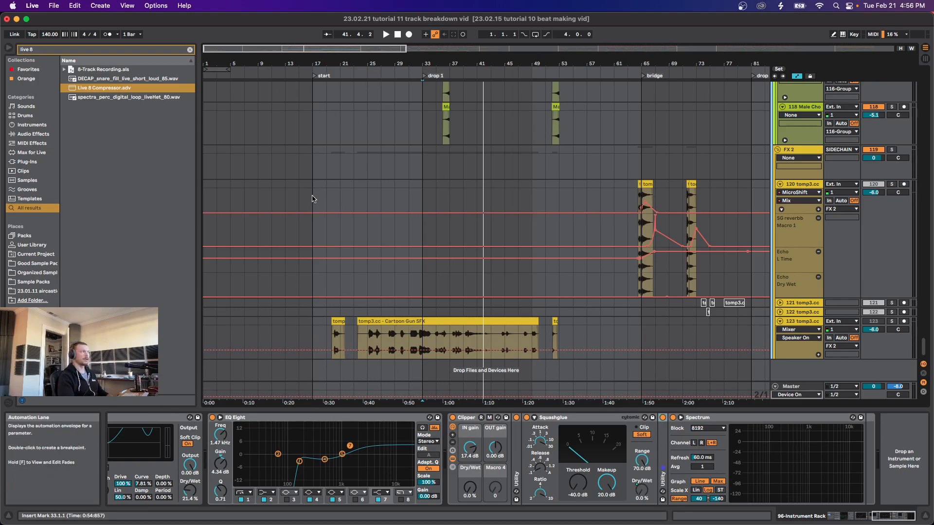
scroll(378, 208, down, 5)
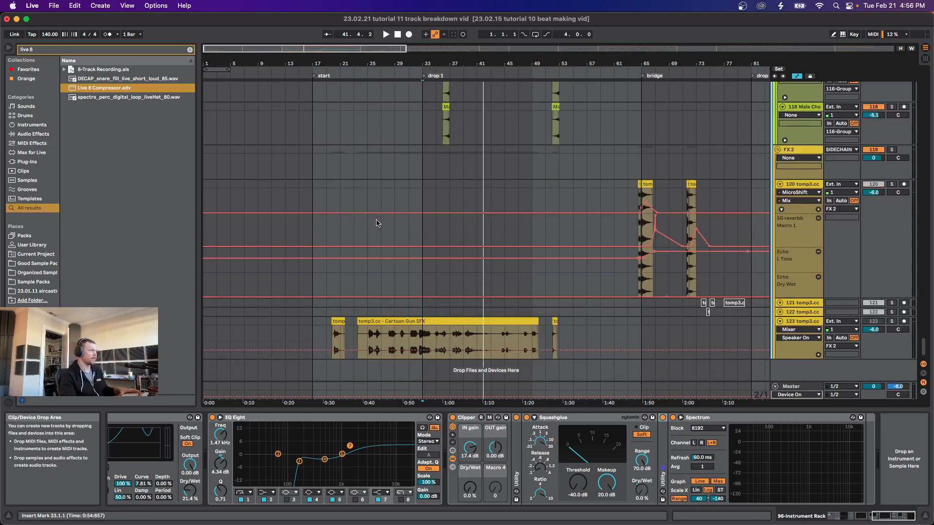
Step: Zoom the arrangement out to include drop 2 alt, and put the insert marker at bar 33 on the 101 Audio guitar track
scroll(334, 238, up, 10)
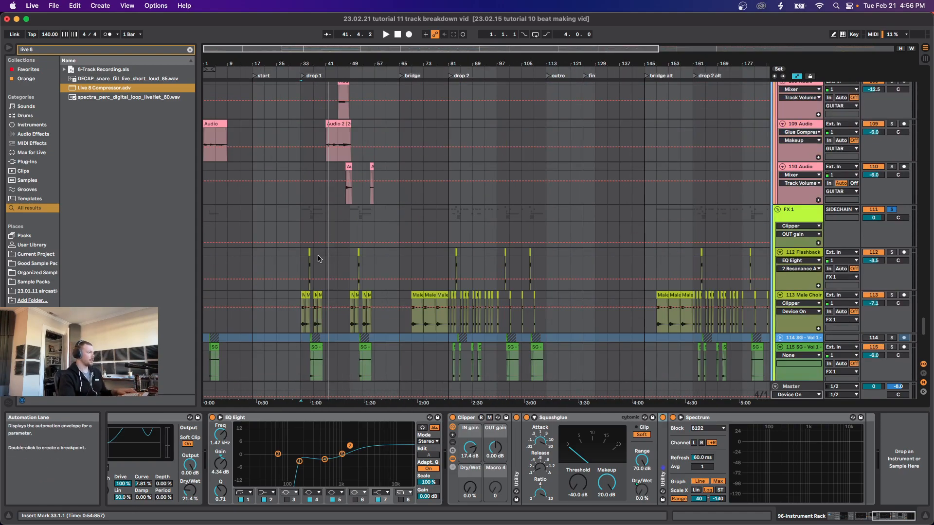
scroll(307, 261, up, 4)
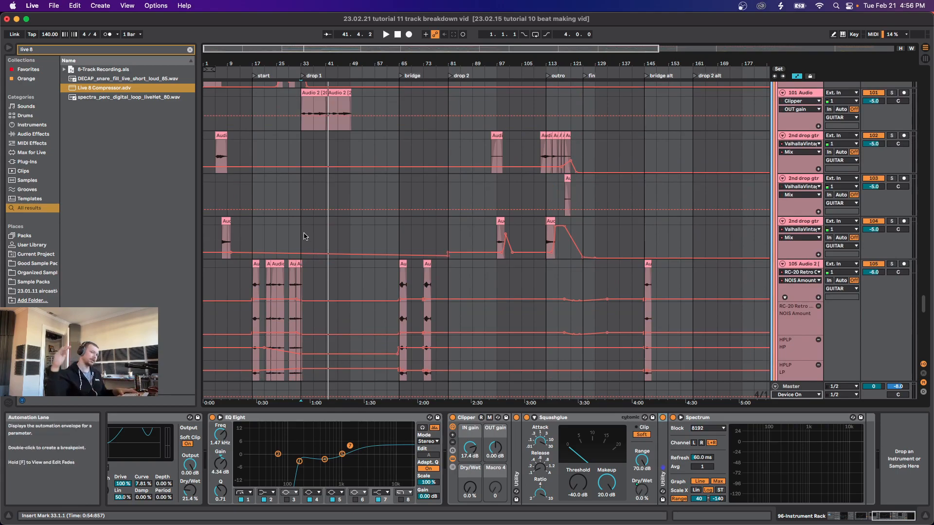
scroll(304, 237, up, 3)
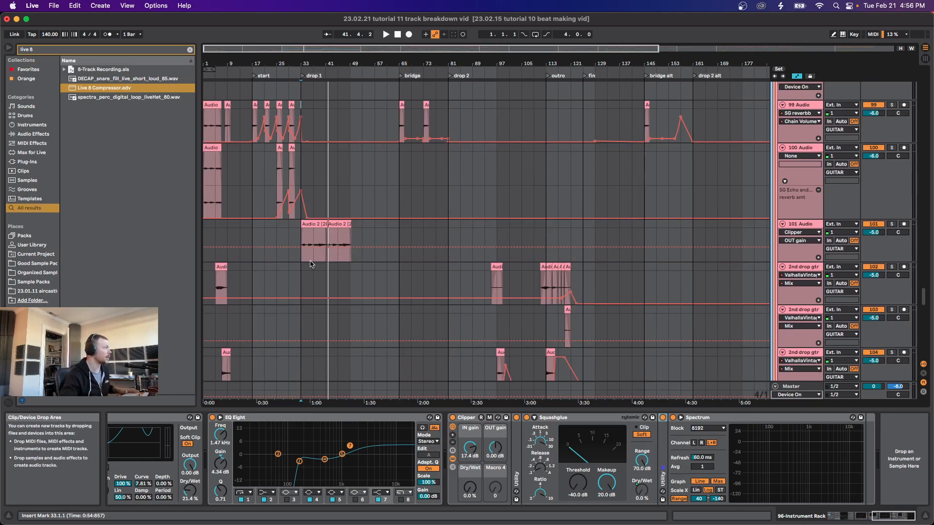
key(space)
click(300, 239)
scroll(327, 246, down, 3)
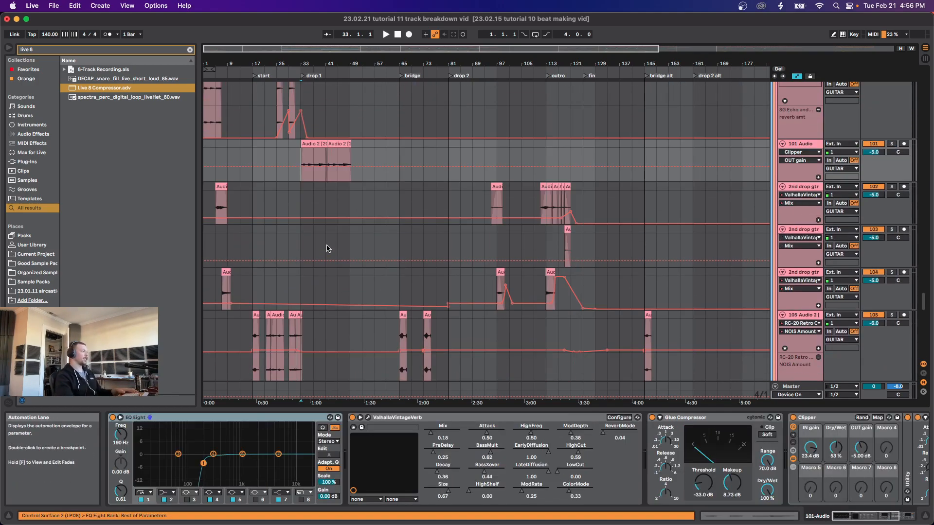
scroll(317, 203, up, 3)
scroll(336, 229, up, 5)
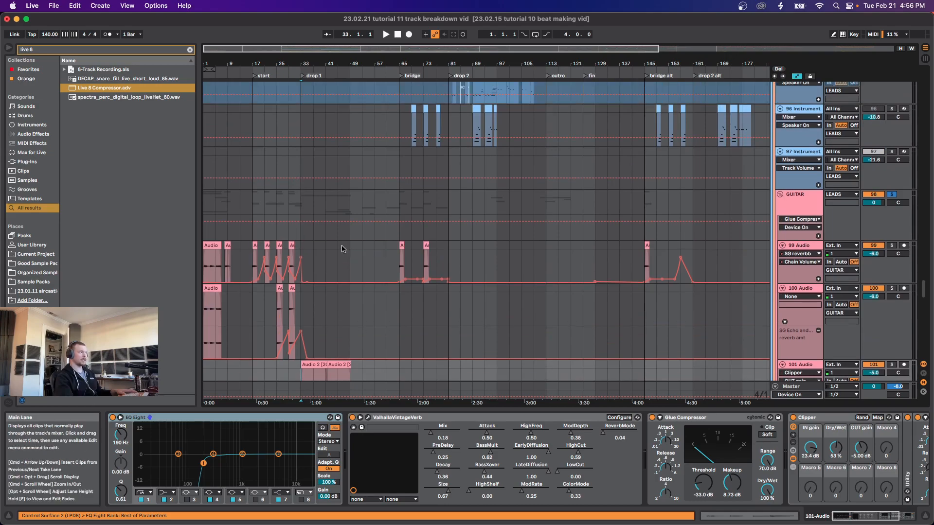
Step: Play the soloed parts from bar 45 on the 99 Audio track to about bar 49, and look through the bass tracks up to 808 SOFT
click(338, 256)
scroll(337, 257, up, 3)
key(space)
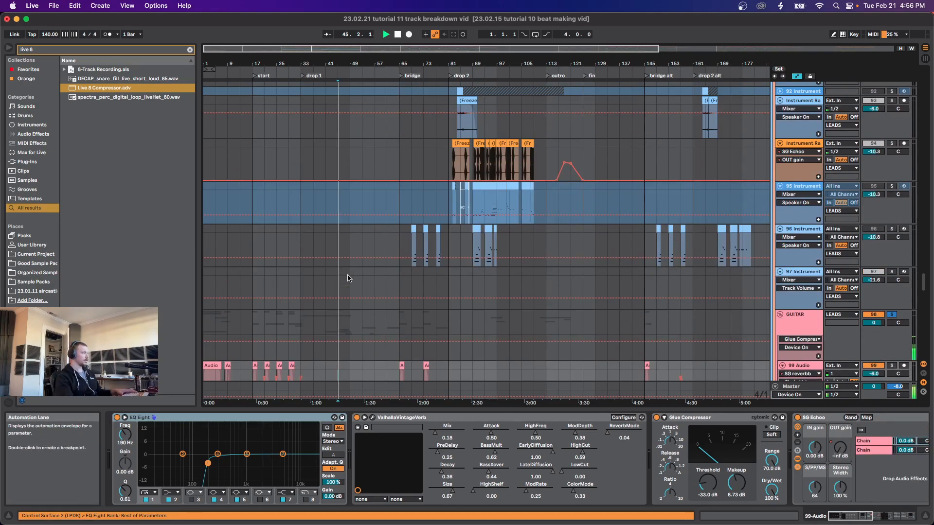
scroll(348, 267, down, 6)
scroll(354, 279, up, 10)
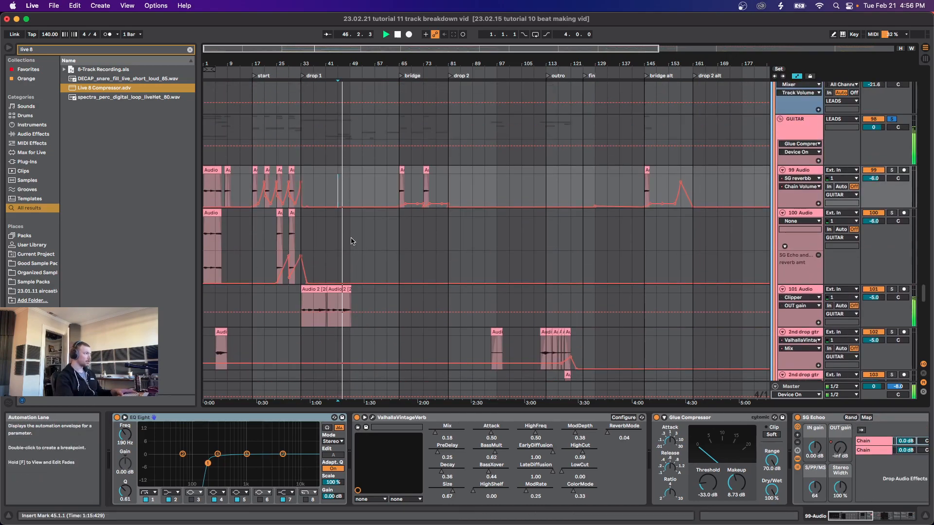
scroll(354, 250, up, 10)
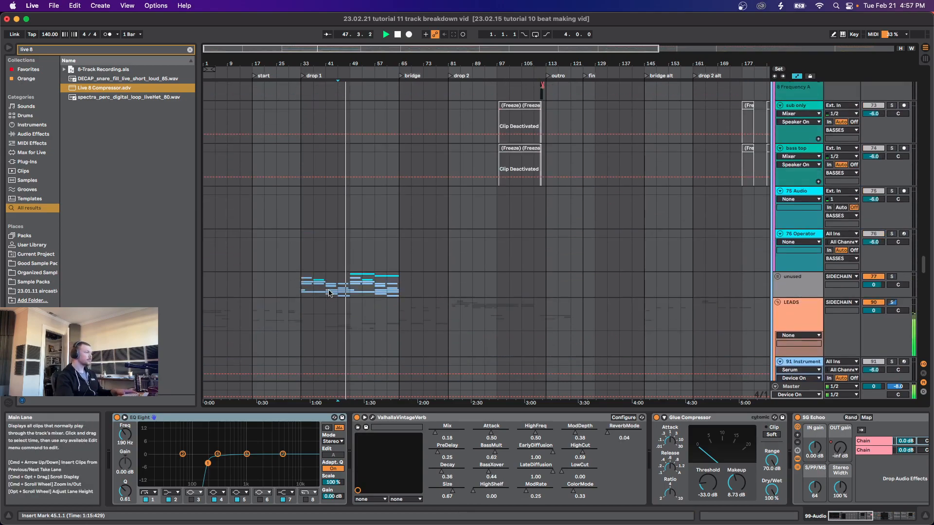
scroll(349, 263, up, 10)
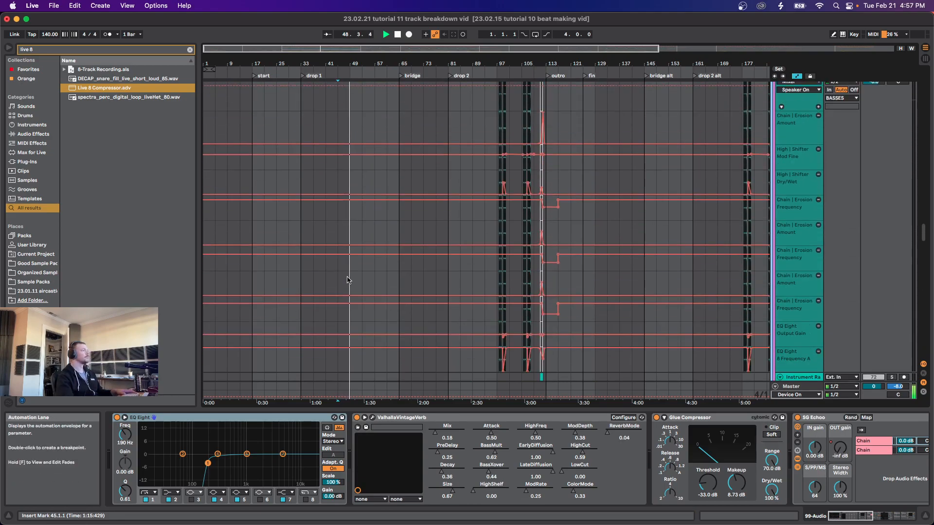
scroll(353, 263, up, 10)
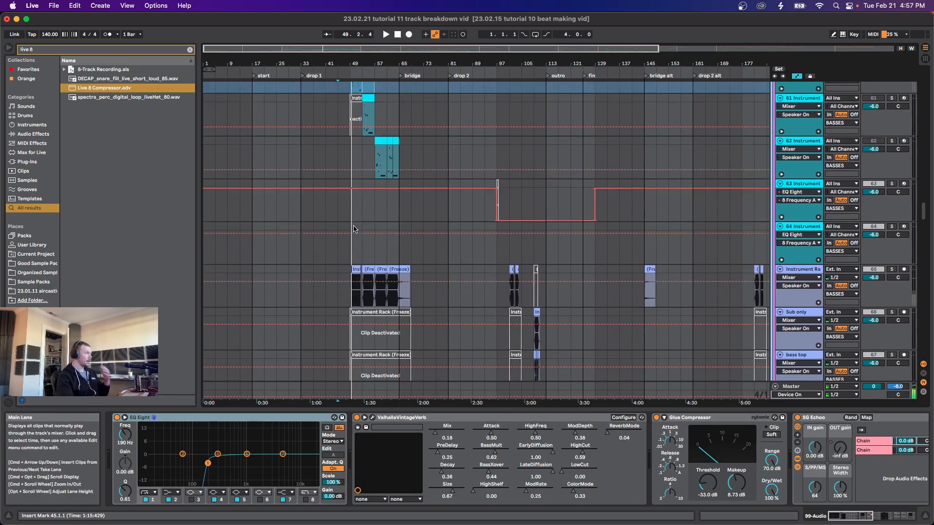
scroll(354, 250, up, 10)
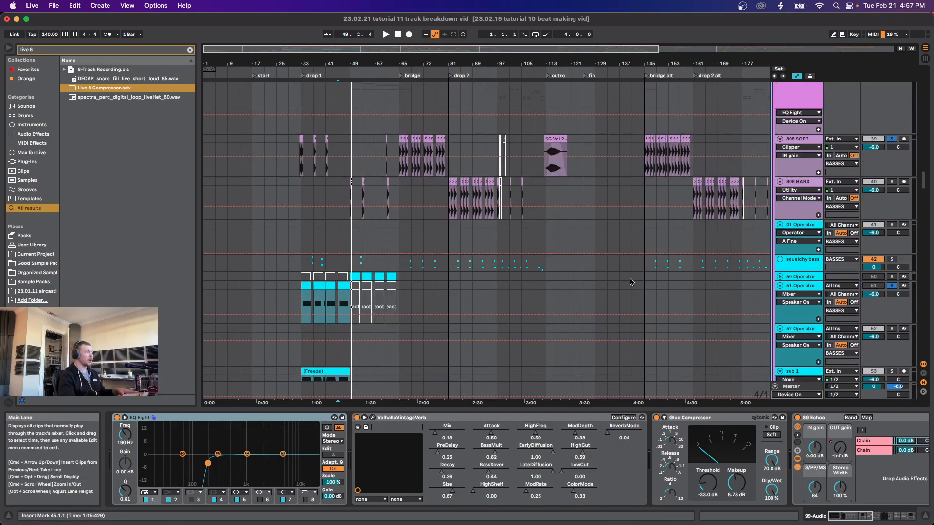
Step: Zoom in on drop 1, unfold the squelchy bass group, and look through its Operator tracks and frozen clips
scroll(319, 271, up, 8)
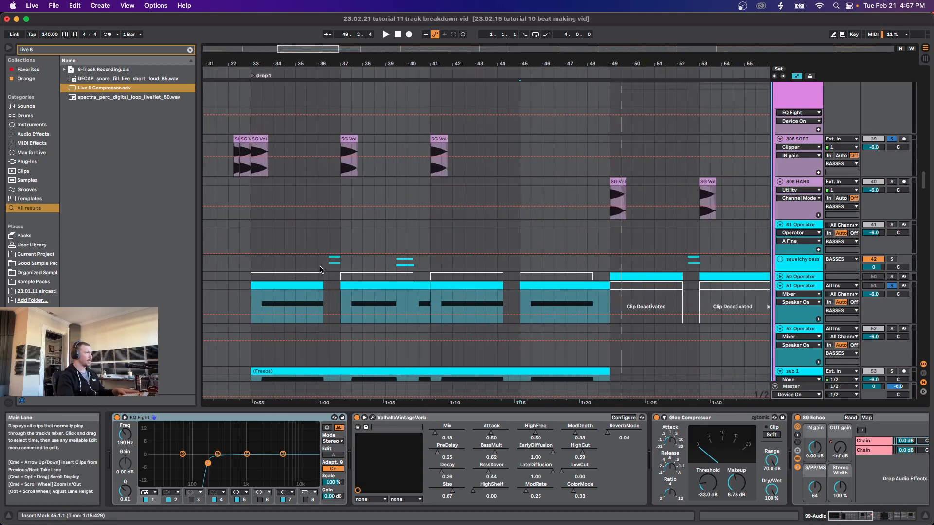
scroll(375, 275, down, 3)
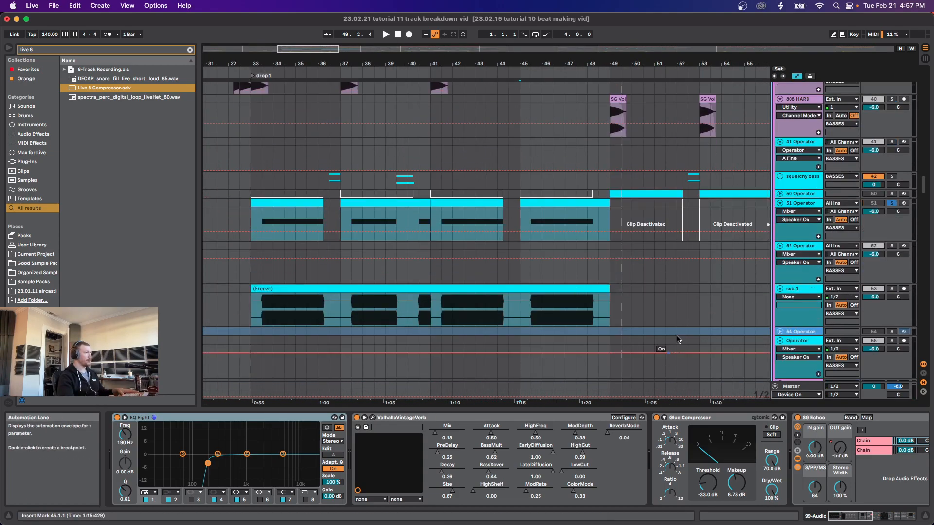
click(781, 177)
scroll(270, 293, down, 6)
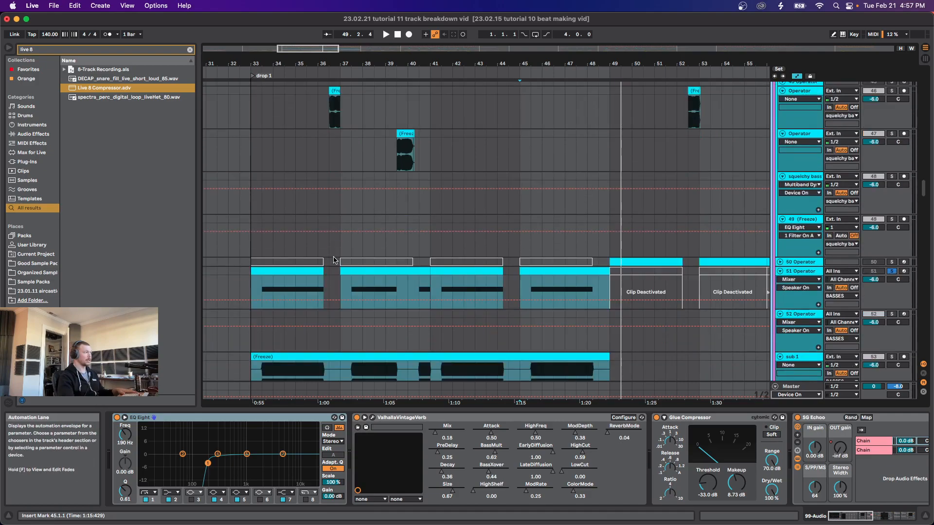
scroll(348, 285, up, 2)
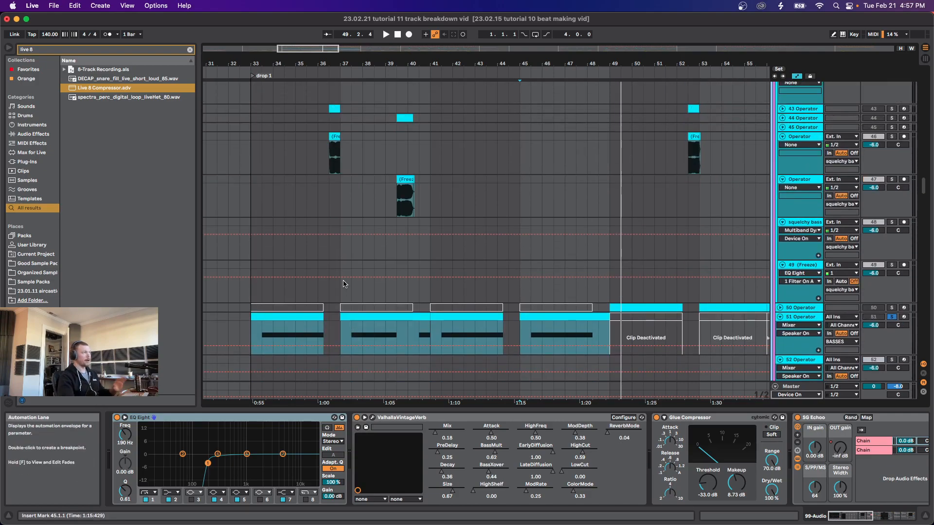
scroll(360, 219, up, 3)
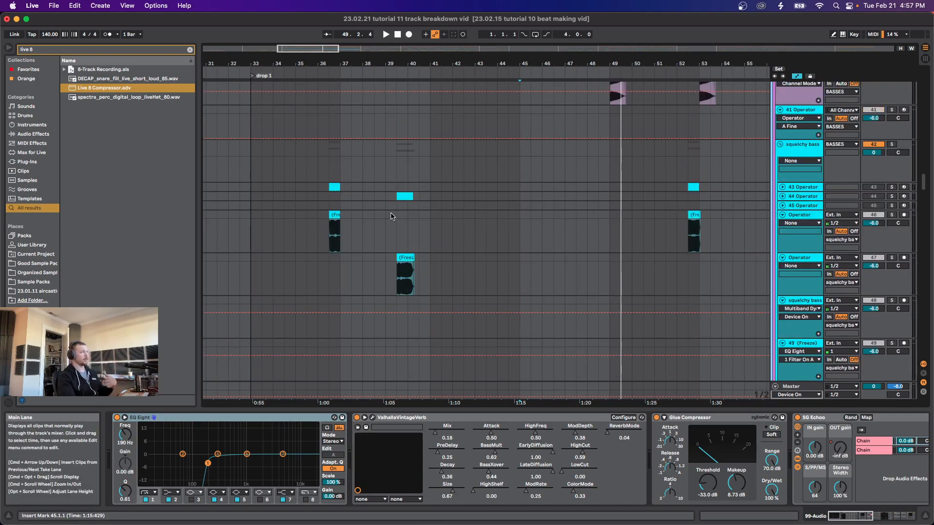
Step: Select the squelchy bass clips at 36.3, show the 43 Operator device chain, and unfold that track with its automation lanes
click(335, 215)
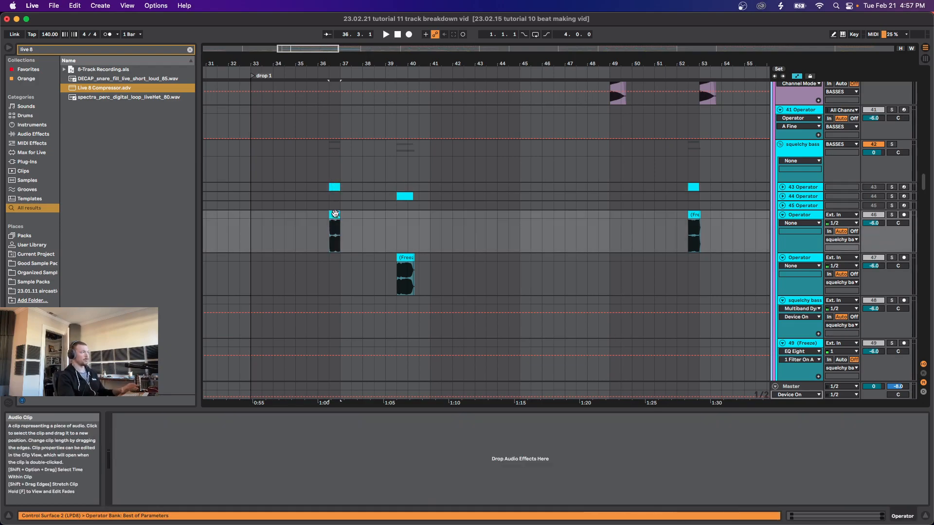
click(441, 184)
click(335, 215)
click(440, 184)
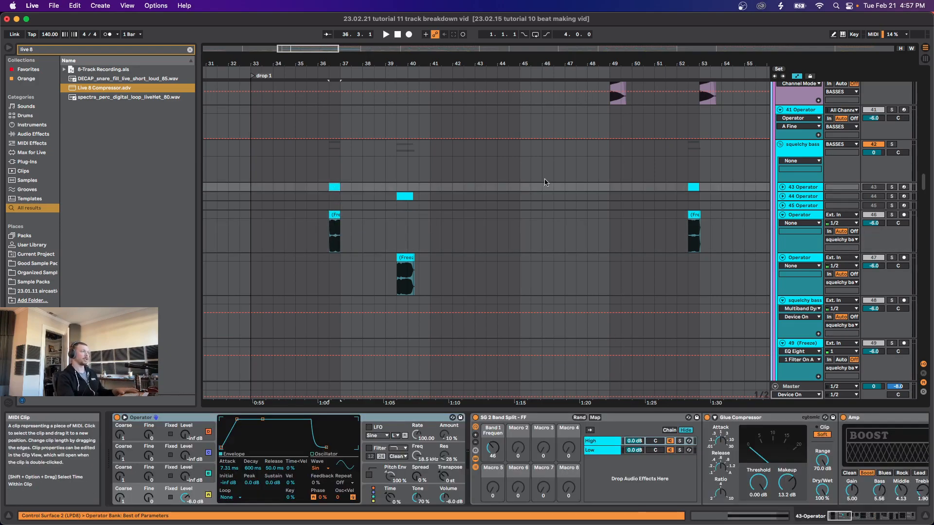
key(Right)
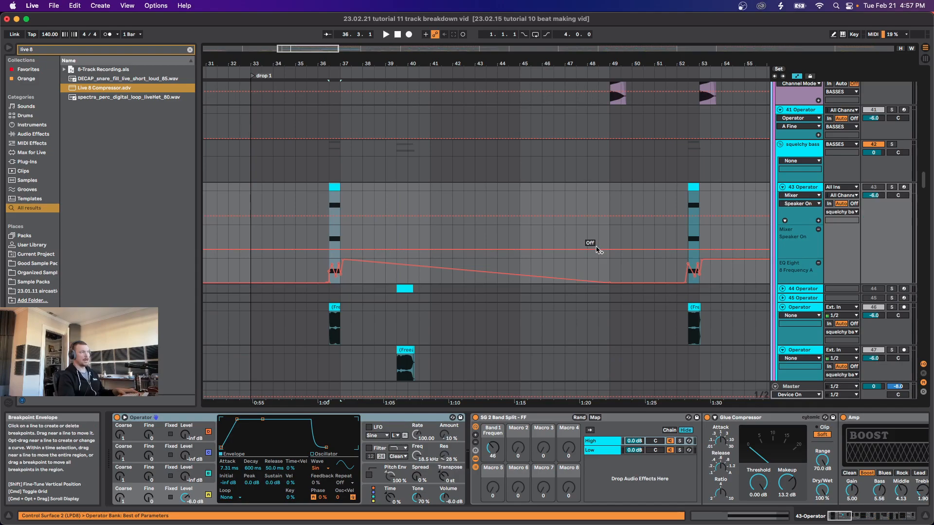
scroll(593, 248, down, 3)
scroll(567, 260, down, 2)
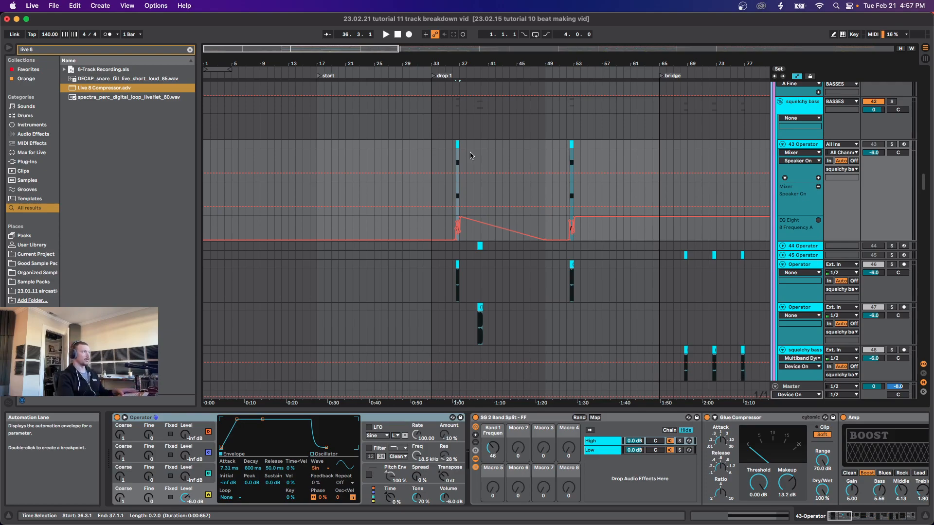
Step: Examine the 43 Operator clip at 36.3, its EQ Eight frequency automation, and the frozen waveform on the Operator track below
click(457, 144)
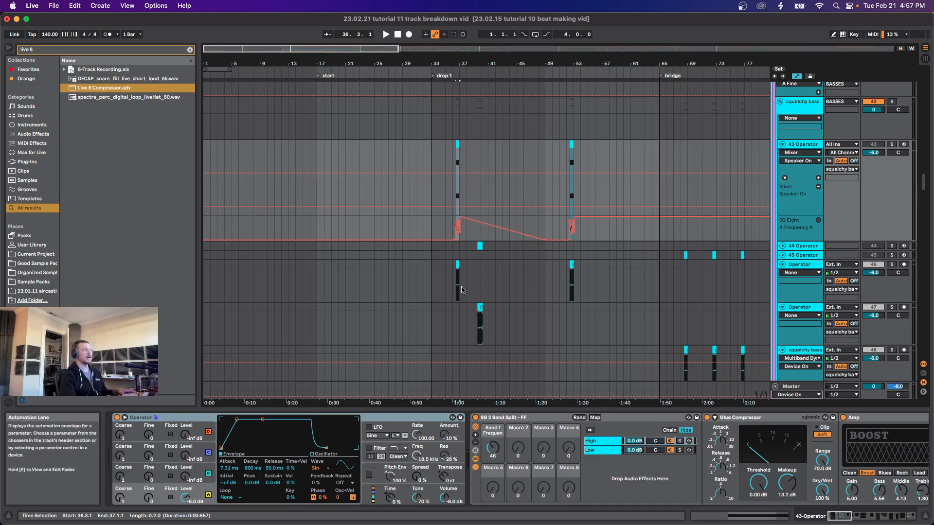
scroll(457, 271, up, 5)
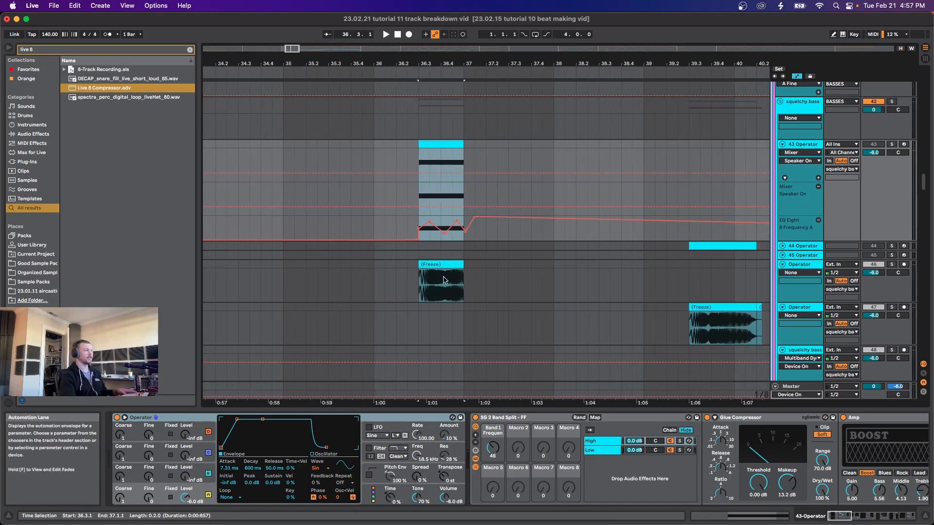
scroll(430, 288, down, 3)
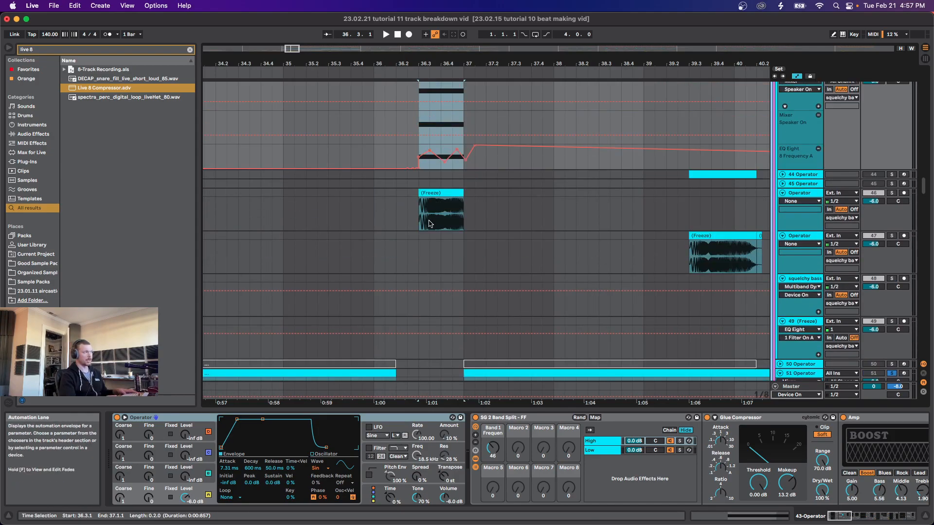
scroll(443, 234, up, 3)
scroll(462, 265, up, 2)
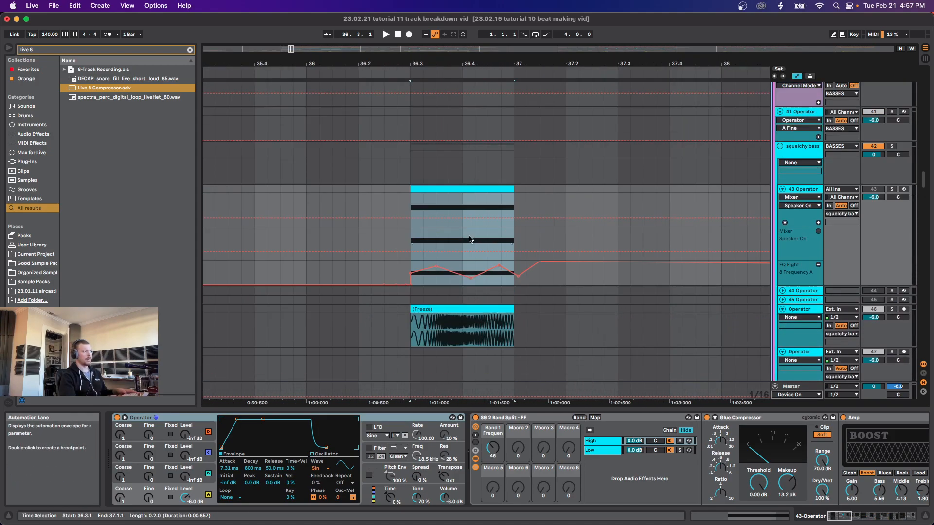
Step: Examine the start of the first note in the sub 1 track's frozen waveform, between about 33.3 and bar 34
scroll(436, 246, down, 4)
scroll(409, 268, down, 5)
scroll(383, 283, down, 4)
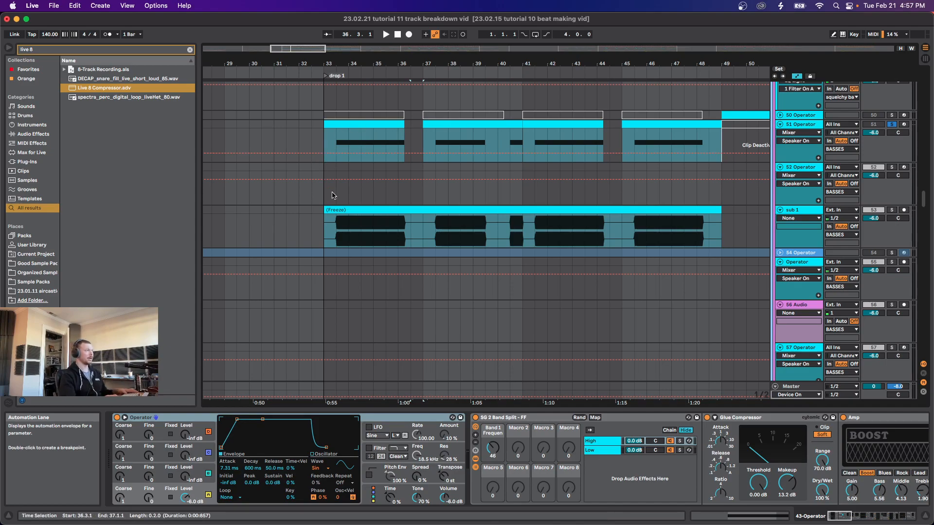
scroll(347, 234, up, 10)
scroll(326, 234, down, 2)
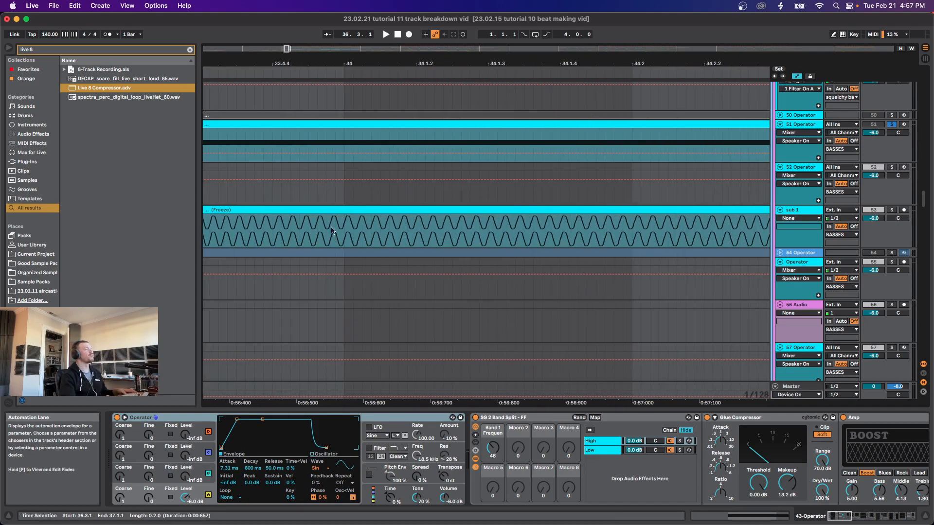
scroll(266, 230, down, 3)
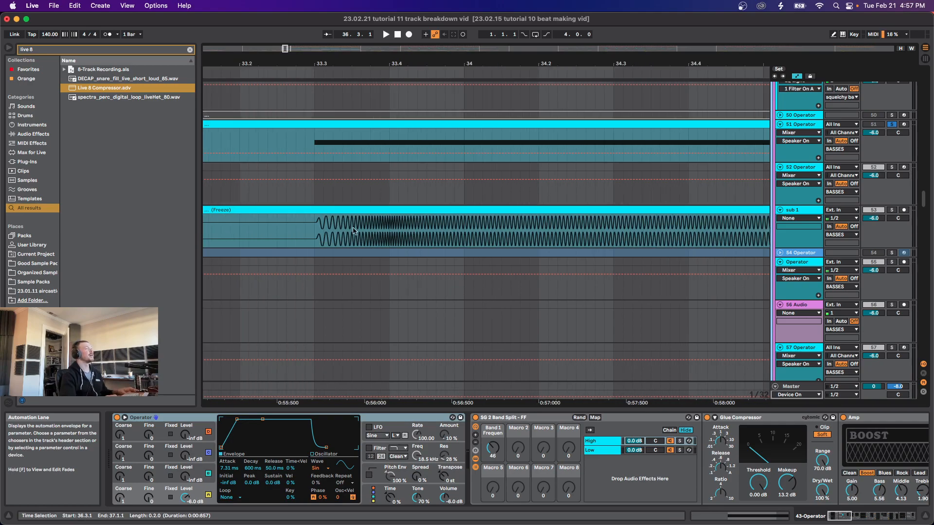
scroll(384, 237, up, 3)
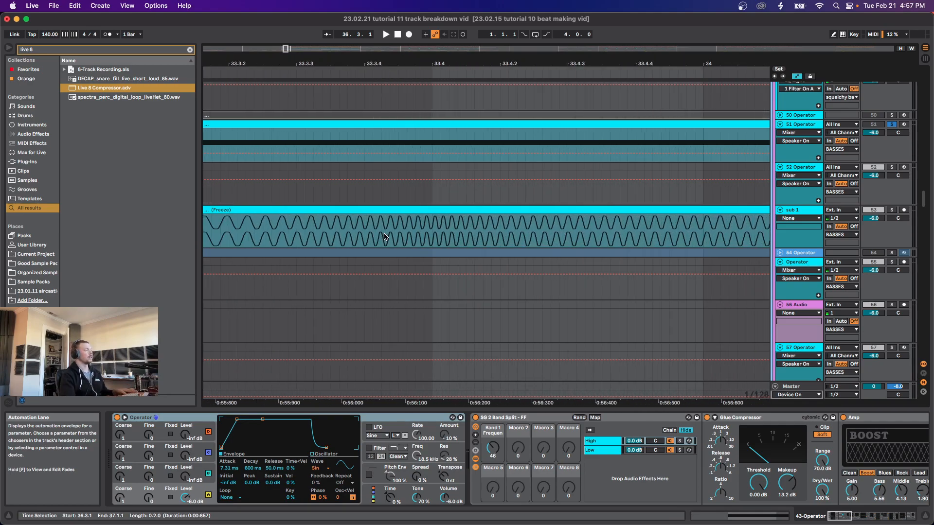
Step: Highlight the sub 1 waveform first from about 33.3.4 to 33.4.2, and again from 33.4.2 to 35.4.1
drag(370, 235, 501, 236)
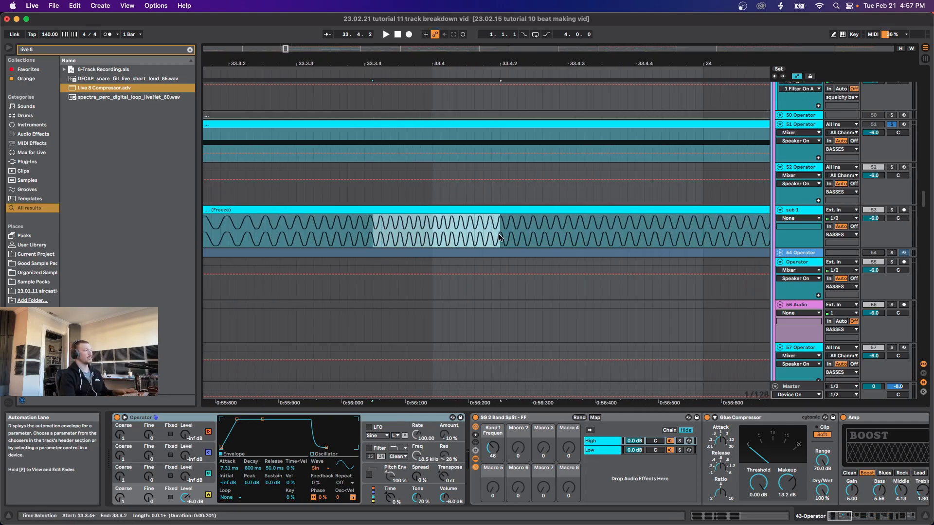
scroll(532, 237, down, 4)
scroll(533, 237, down, 5)
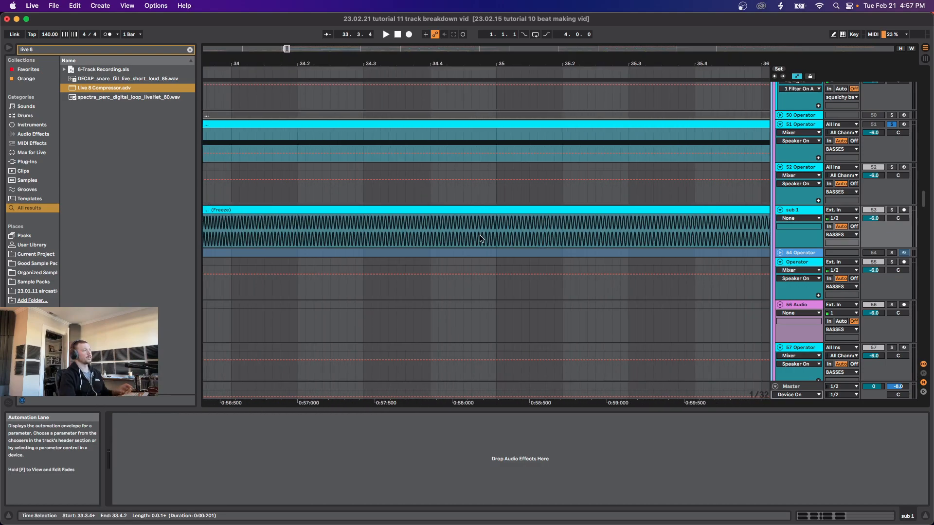
scroll(598, 237, up, 3)
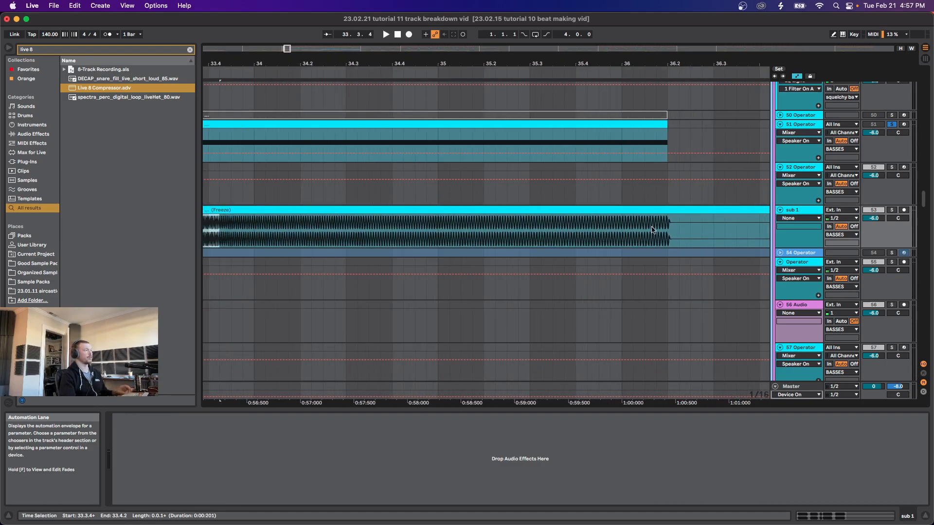
drag(216, 233, 574, 237)
scroll(499, 246, down, 5)
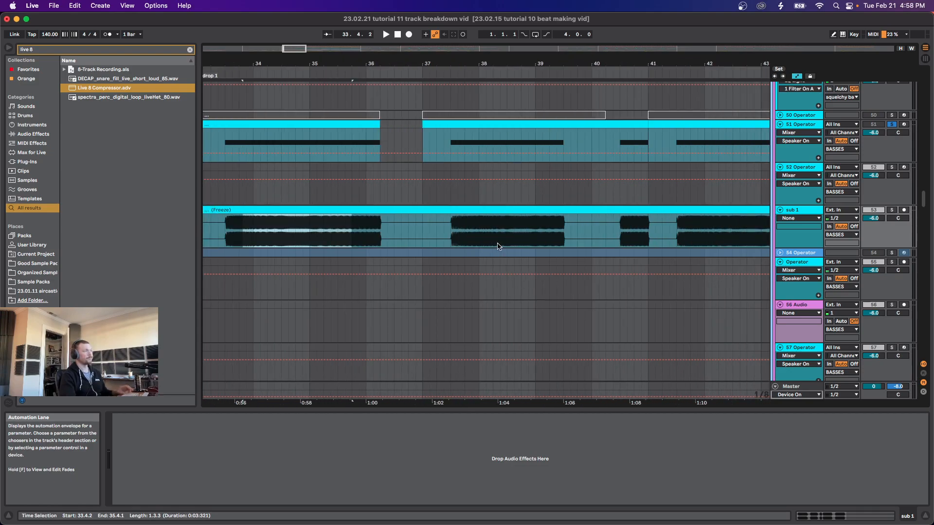
Step: Compare the short sub 1 note at about 40.3 with the squelchy bass group's frozen waveform at 39.3
scroll(499, 246, up, 15)
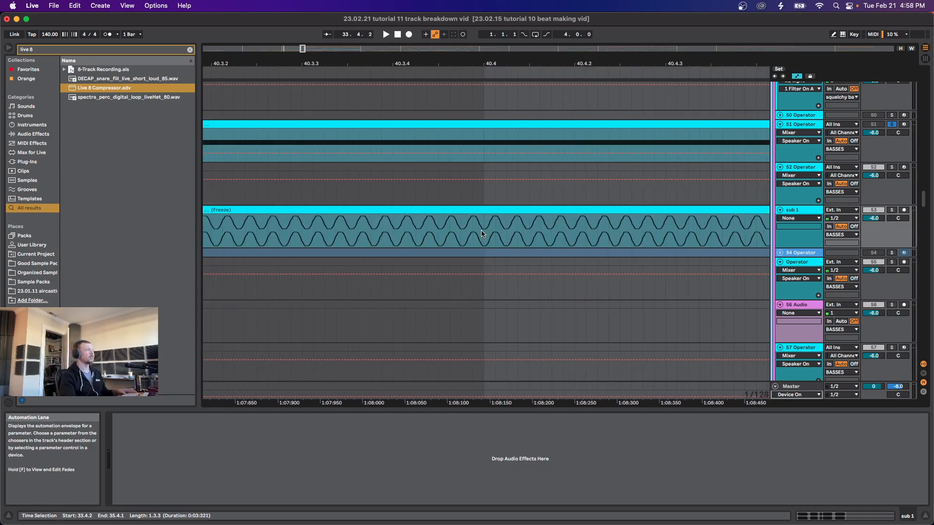
scroll(430, 245, up, 2)
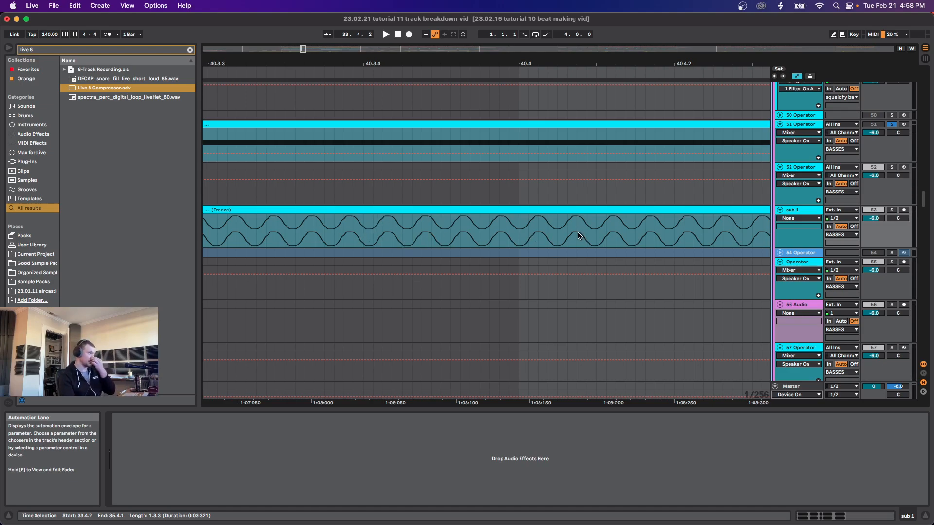
scroll(574, 232, down, 5)
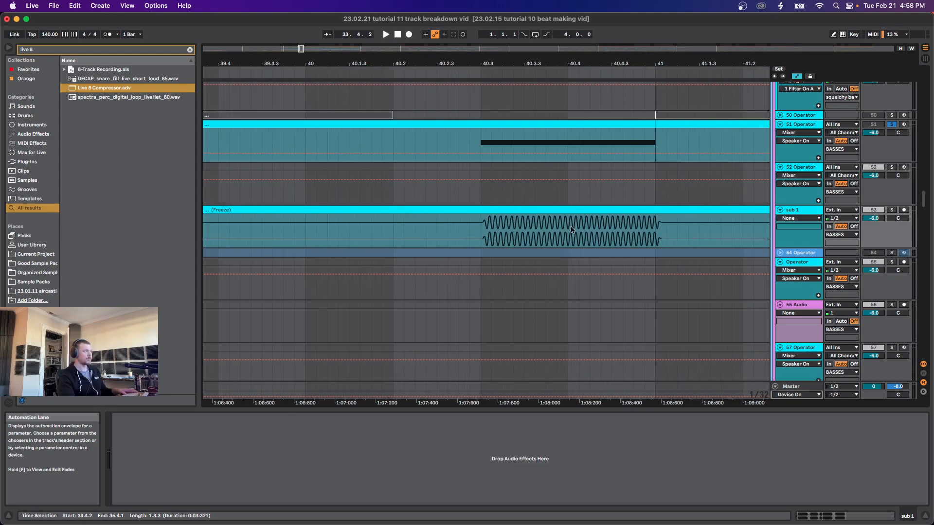
scroll(506, 237, down, 3)
scroll(442, 240, up, 5)
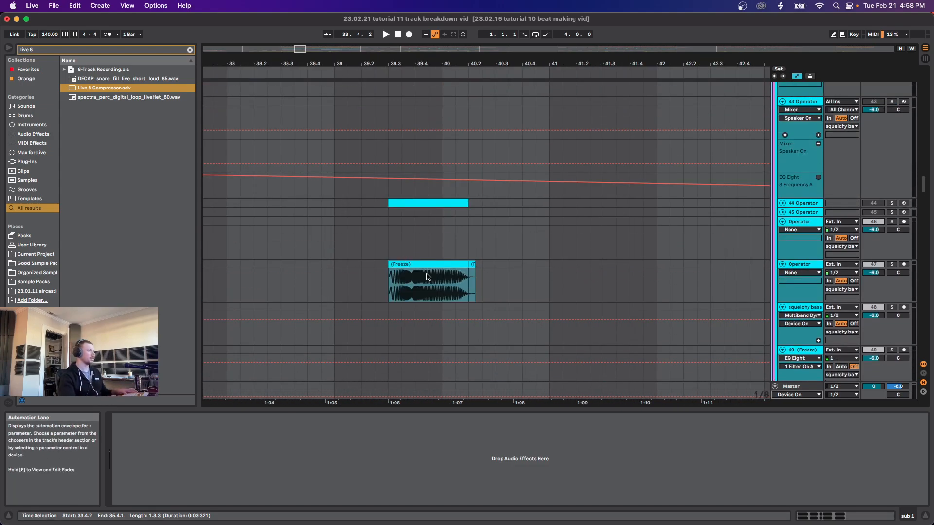
scroll(378, 288, up, 5)
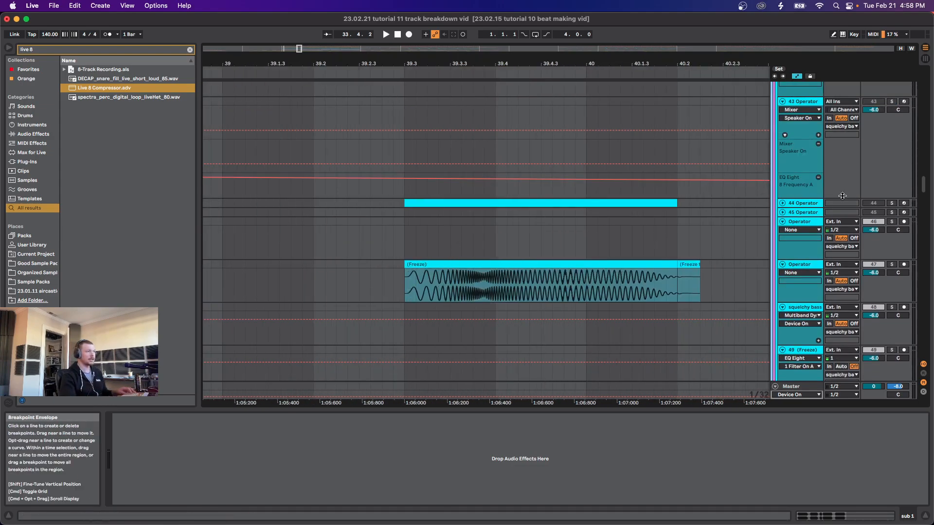
Step: Solo the squelchy bass group and play it from 36.3 on the 43 Operator track to about bar 38
scroll(822, 193, up, 5)
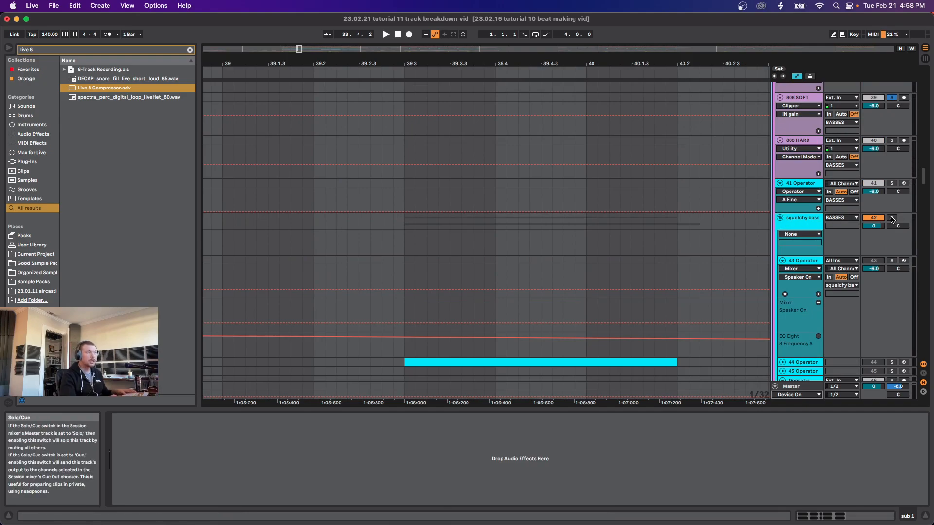
scroll(543, 243, down, 5)
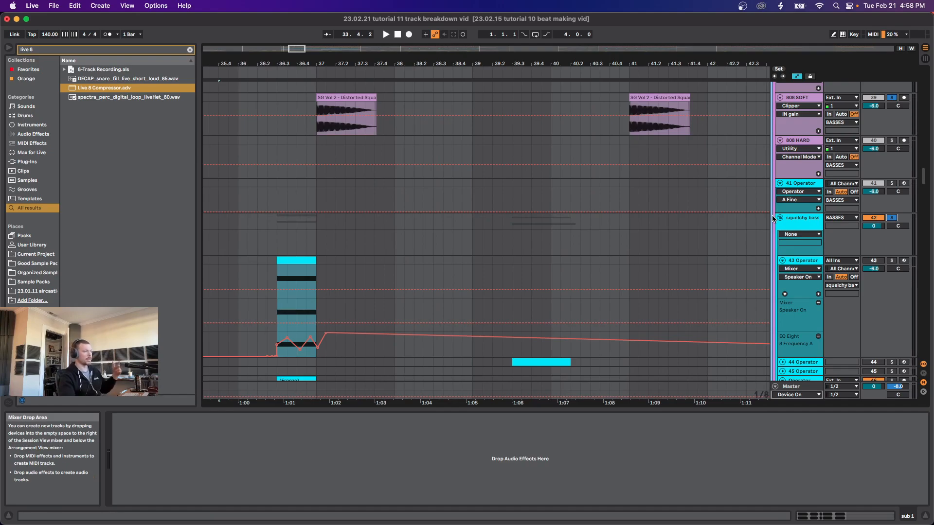
scroll(772, 215, down, 5)
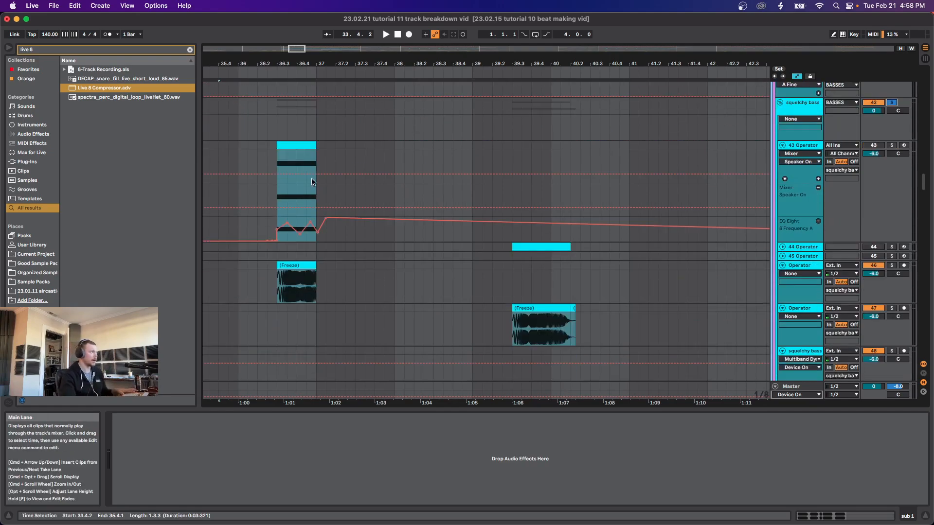
scroll(295, 167, down, 1)
scroll(295, 167, down, 2)
click(287, 165)
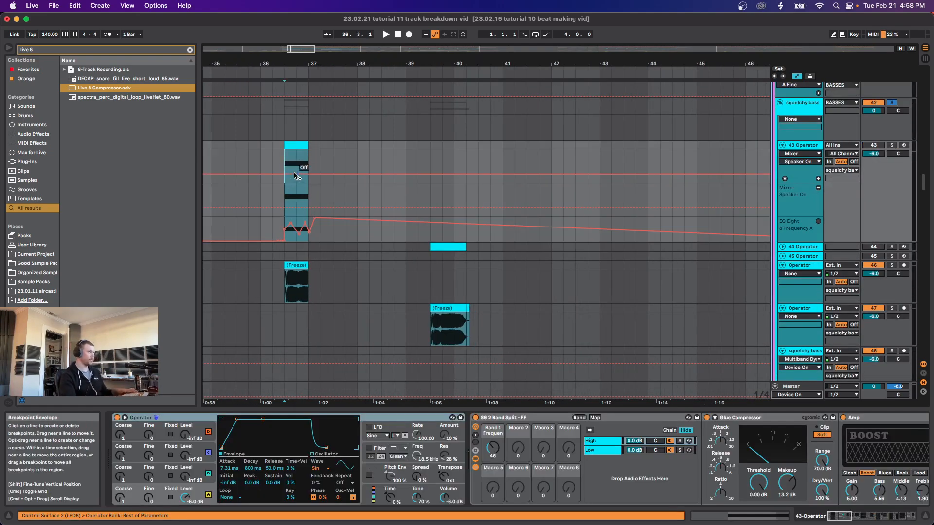
key(space)
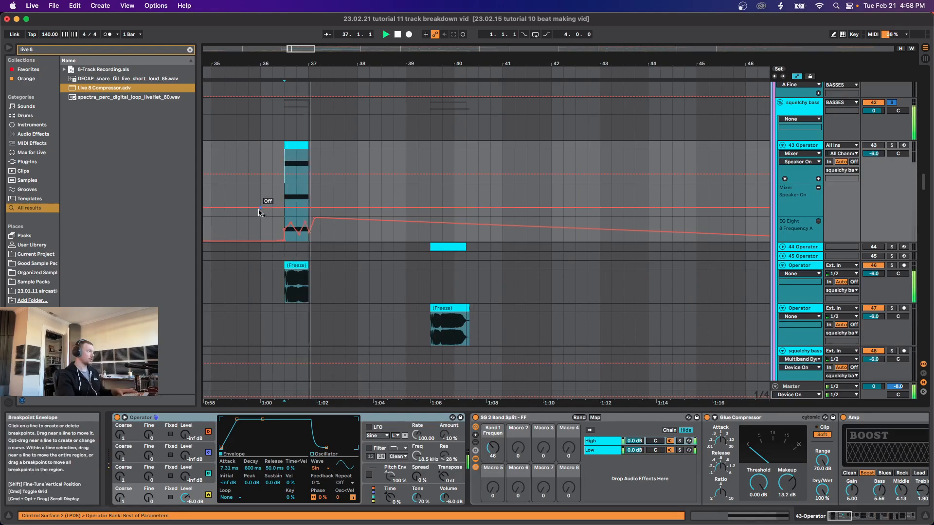
key(space)
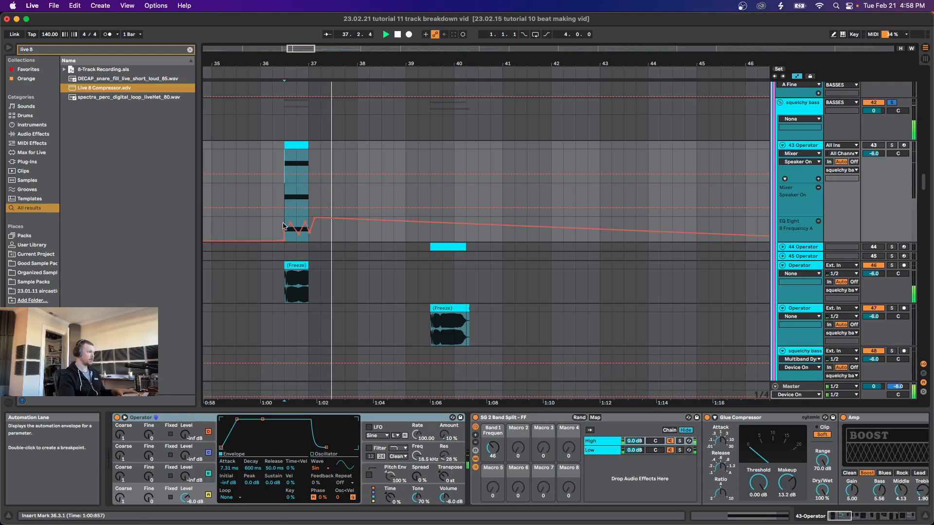
Step: Look across drop 1 from the squelchy bass clips down past sub 1 to the 57 Operator track and back up
scroll(339, 273, left, 3)
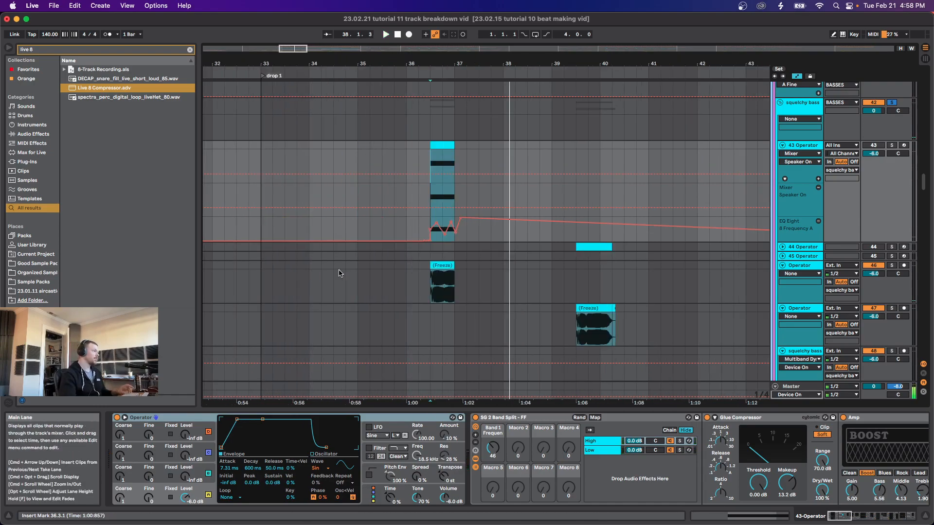
scroll(339, 273, left, 4)
scroll(332, 194, down, 2)
scroll(350, 253, down, 5)
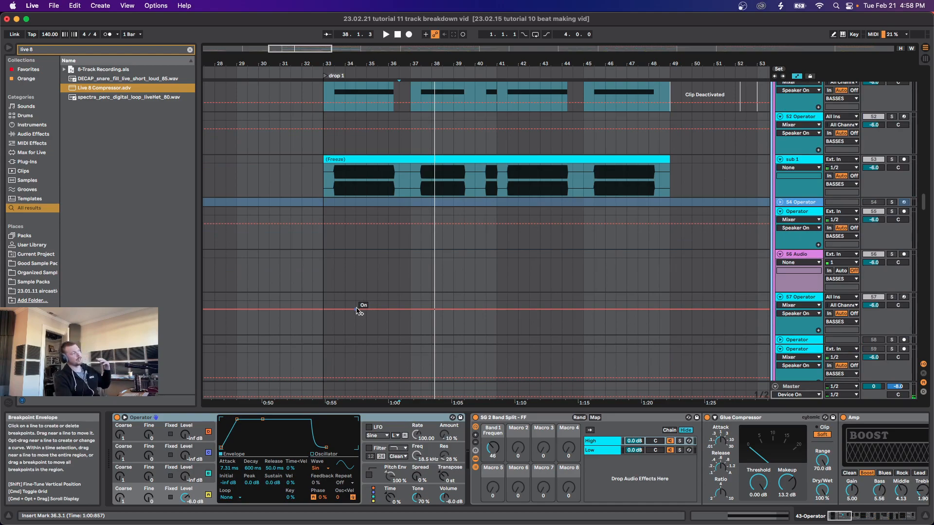
scroll(341, 243, up, 6)
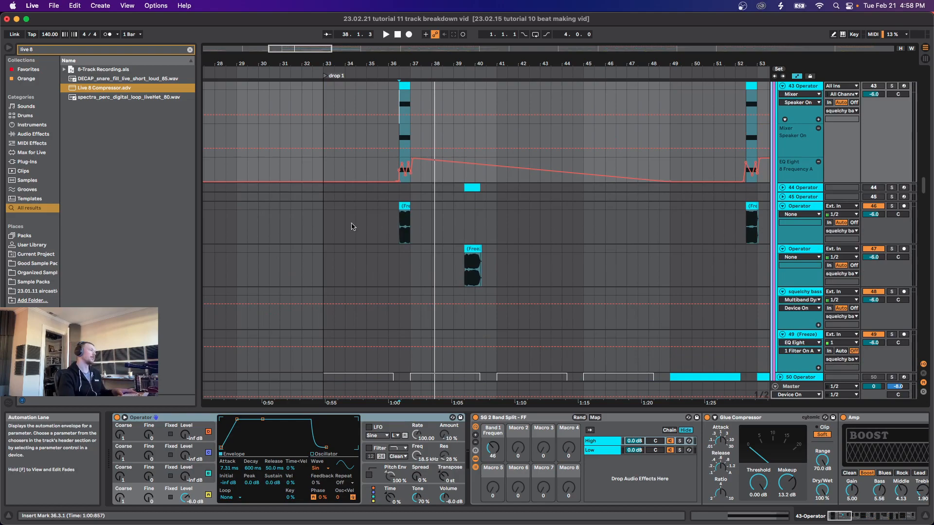
Step: Play drop 1 from 40.1 on the 19 FloorTom track through the drum fill to about bar 42
scroll(317, 236, up, 2)
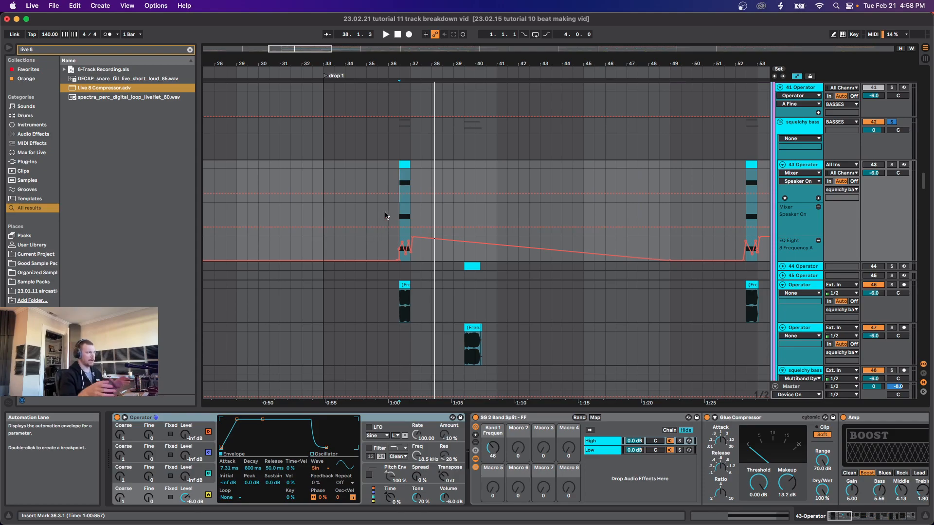
scroll(523, 200, up, 12)
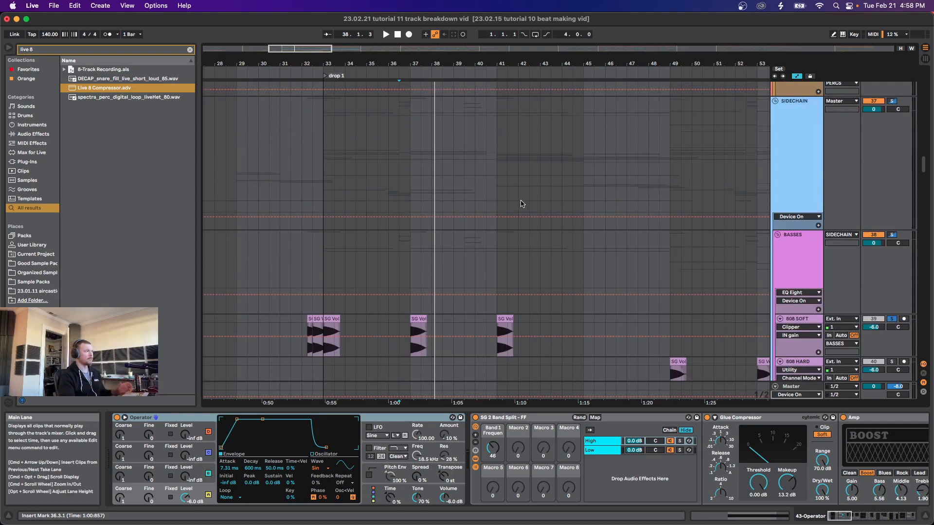
scroll(516, 212, up, 8)
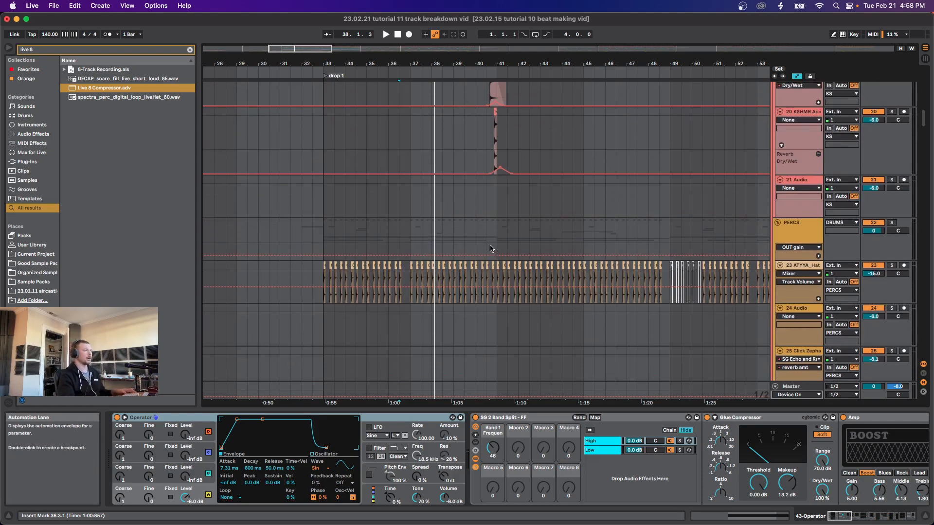
scroll(501, 252, up, 4)
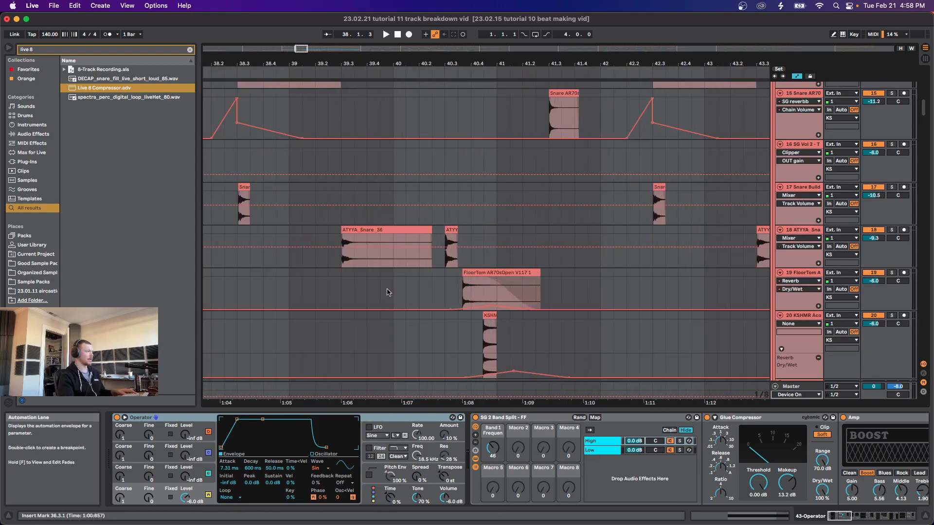
click(391, 290)
key(space)
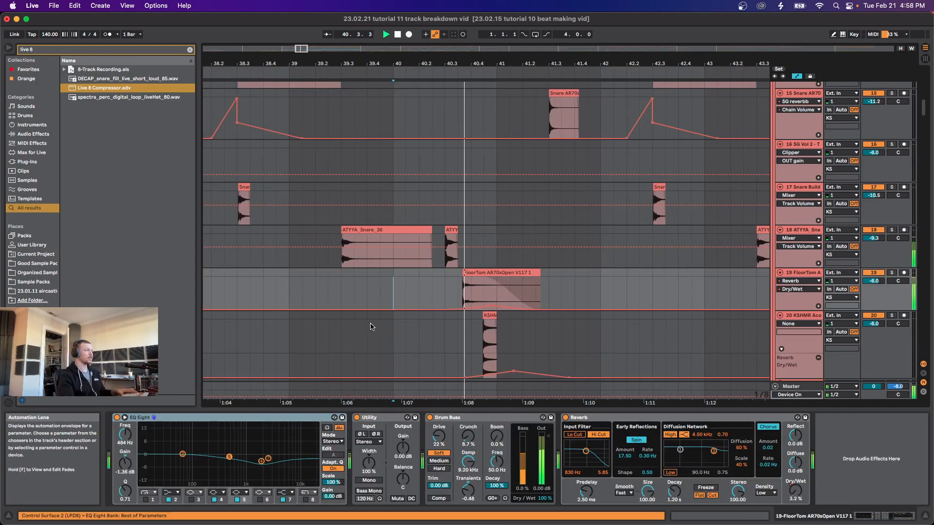
Step: Select the squelchy bass clip at 36.3 on the 43 Operator track and examine its oscillator waveform, envelope and following devices
scroll(431, 297, down, 5)
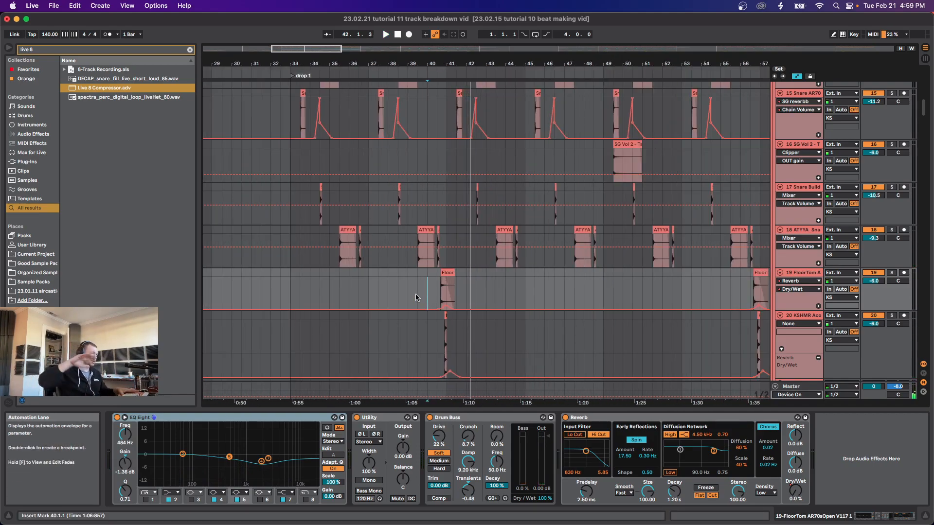
scroll(355, 292, down, 15)
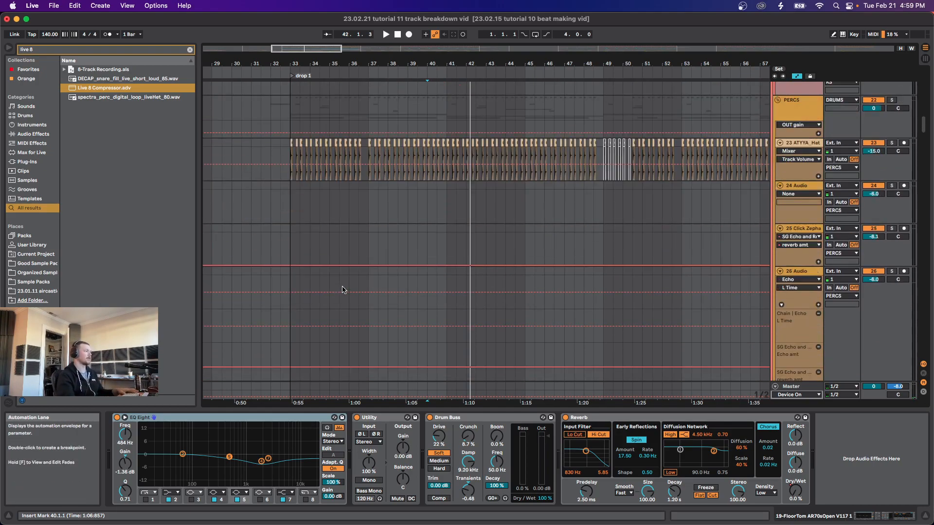
scroll(367, 286, down, 3)
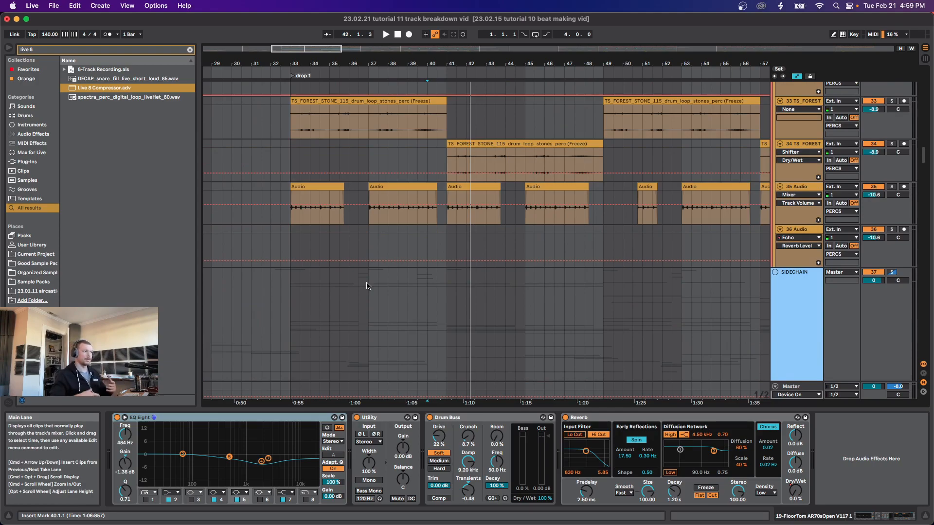
scroll(366, 288, down, 10)
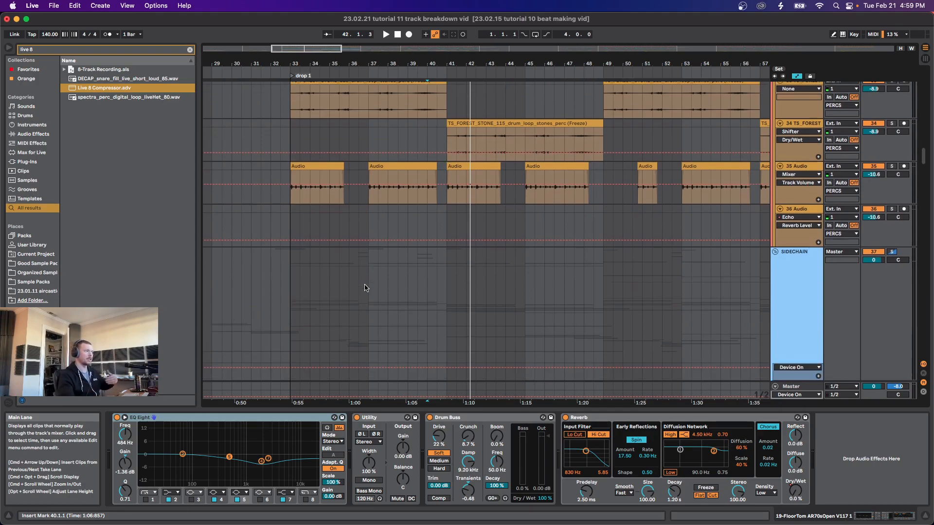
scroll(370, 256, up, 5)
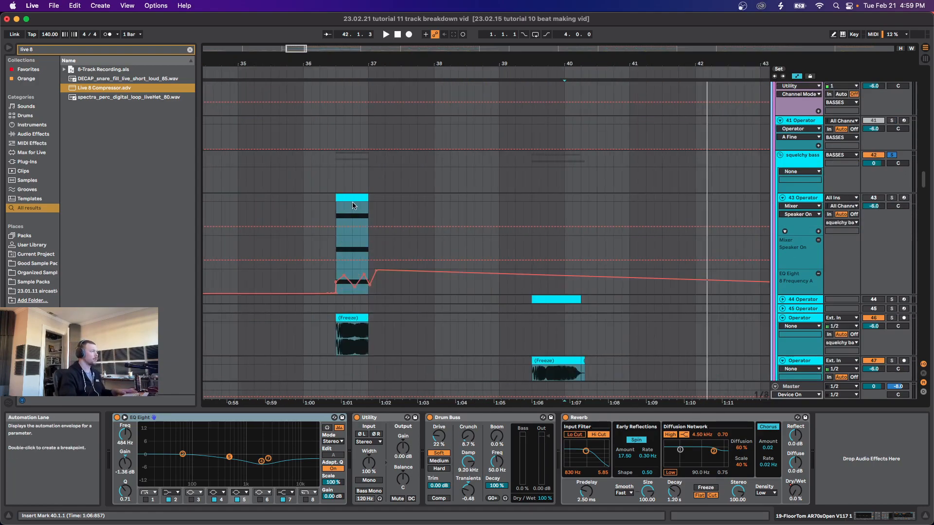
click(352, 198)
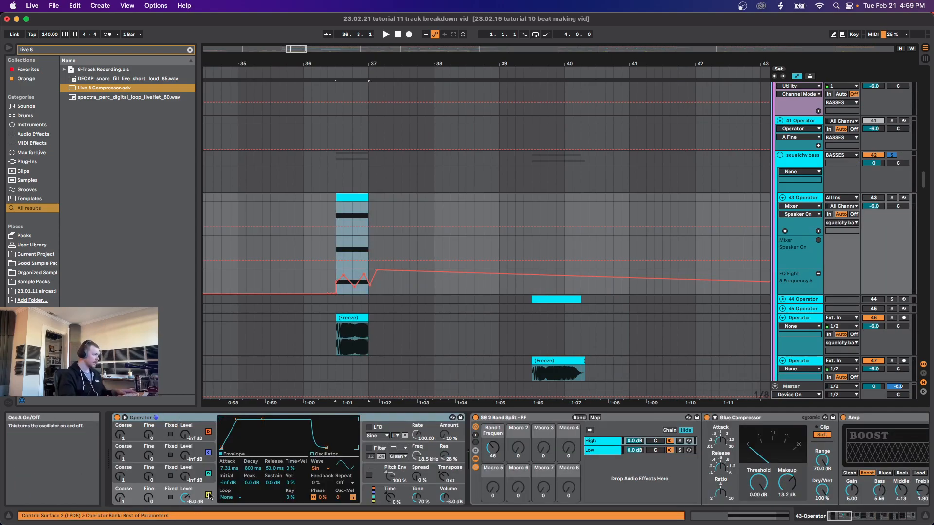
click(326, 455)
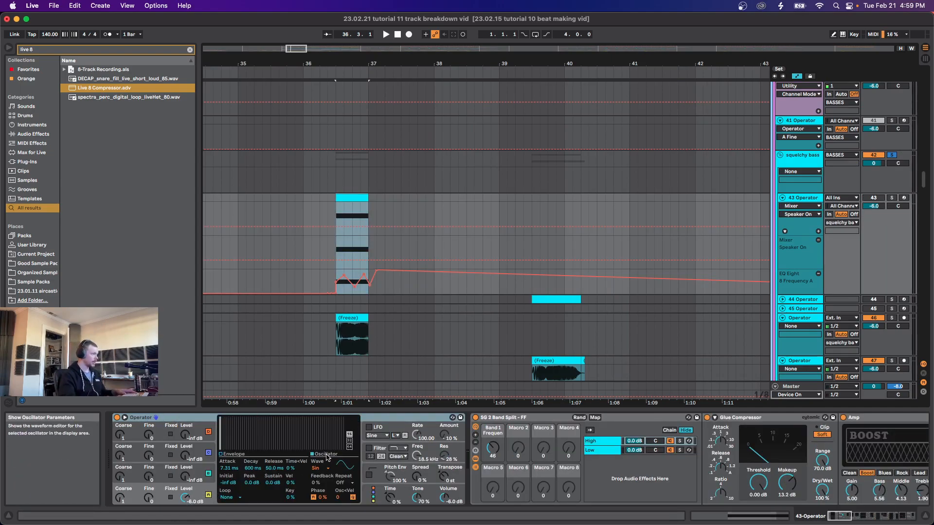
click(222, 455)
scroll(457, 485, right, 10)
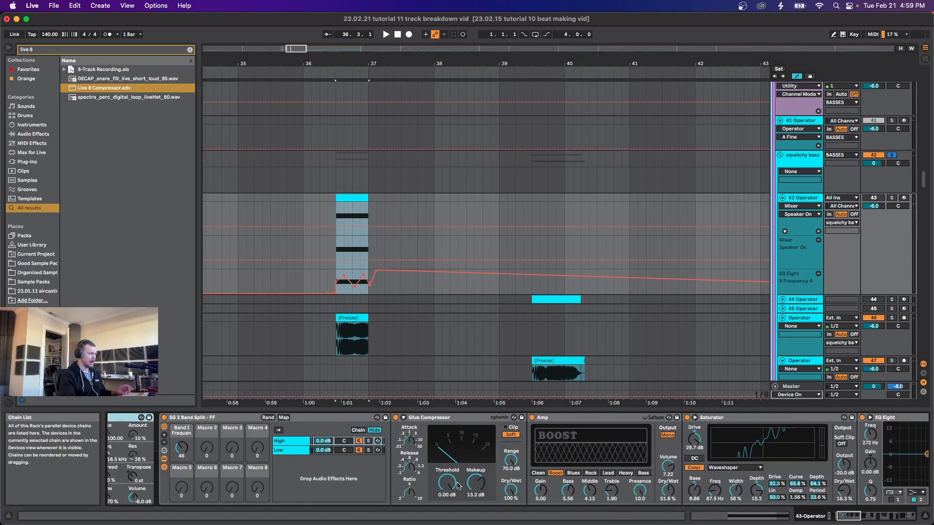
scroll(441, 482, left, 5)
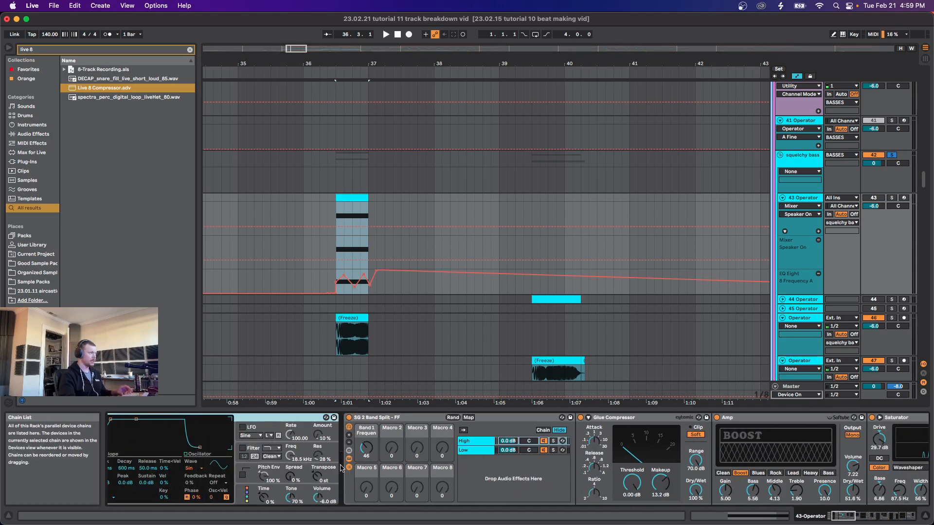
Step: Solo the 43 Operator track and play its clip from 36.3 twice
click(893, 199)
key(space)
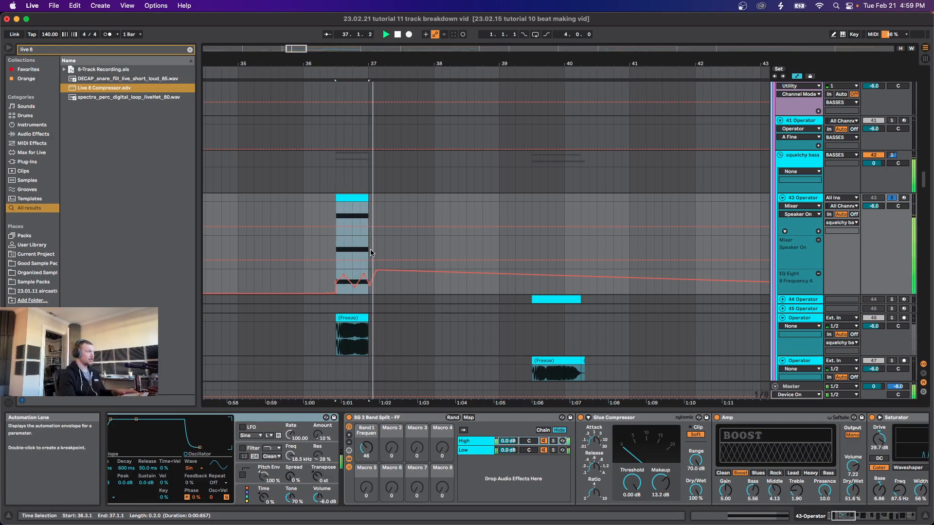
key(space)
key(space)
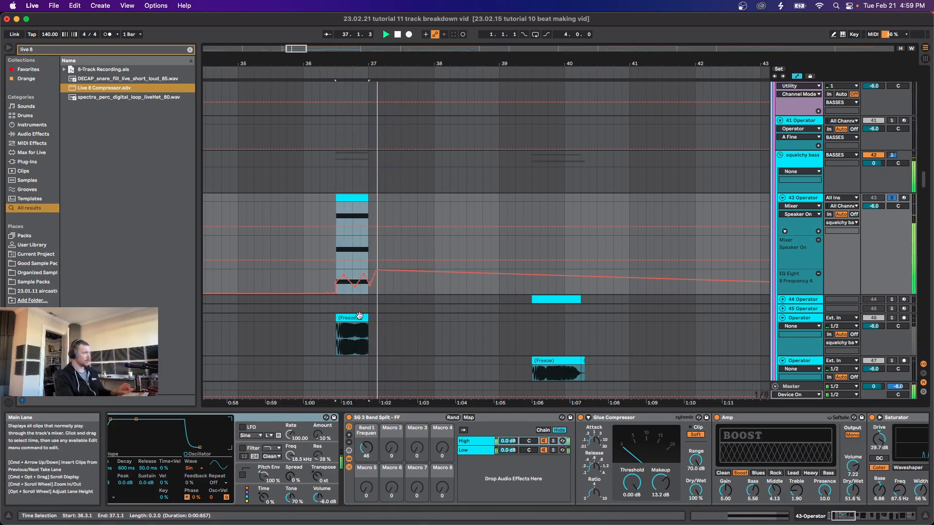
Step: Show the MIDI Ctrl Pitch Bend envelope of the 43 Operator clip and examine its curve
key(shift+Tab)
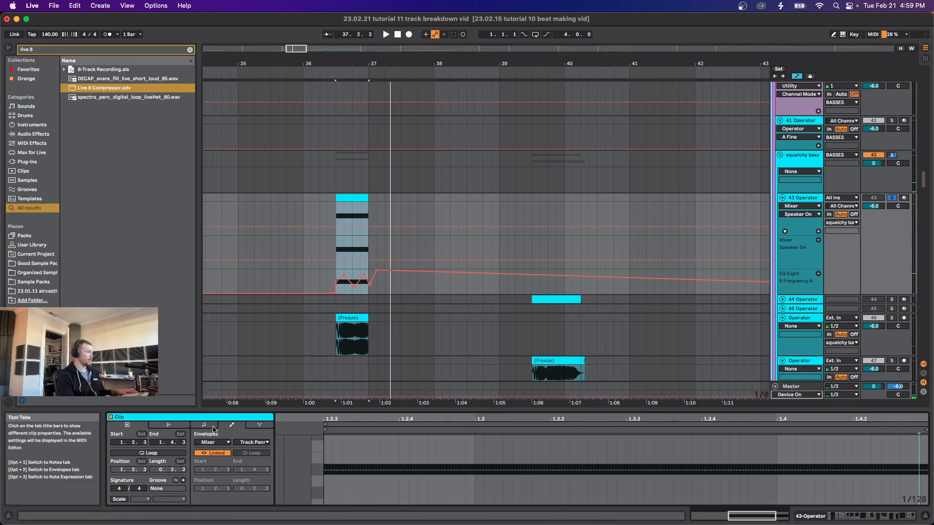
click(214, 443)
click(236, 260)
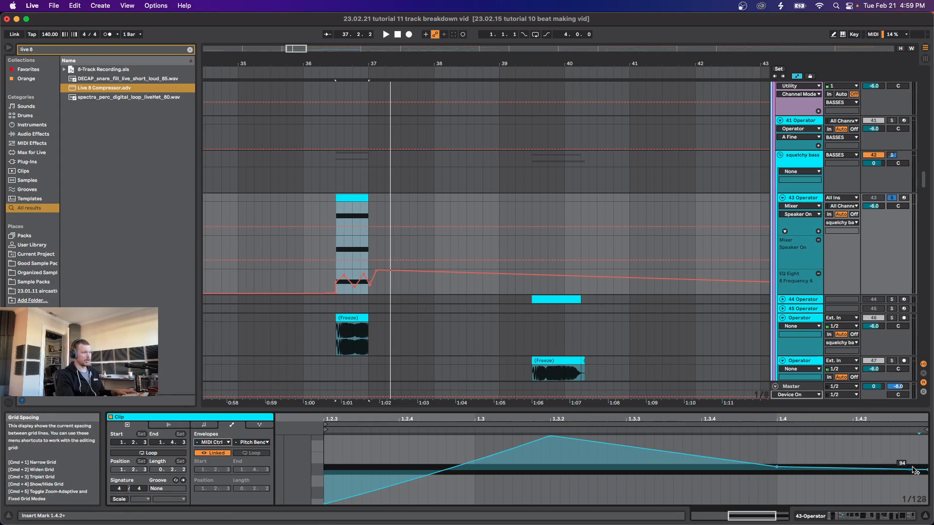
scroll(370, 281, down, 3)
scroll(351, 241, down, 5)
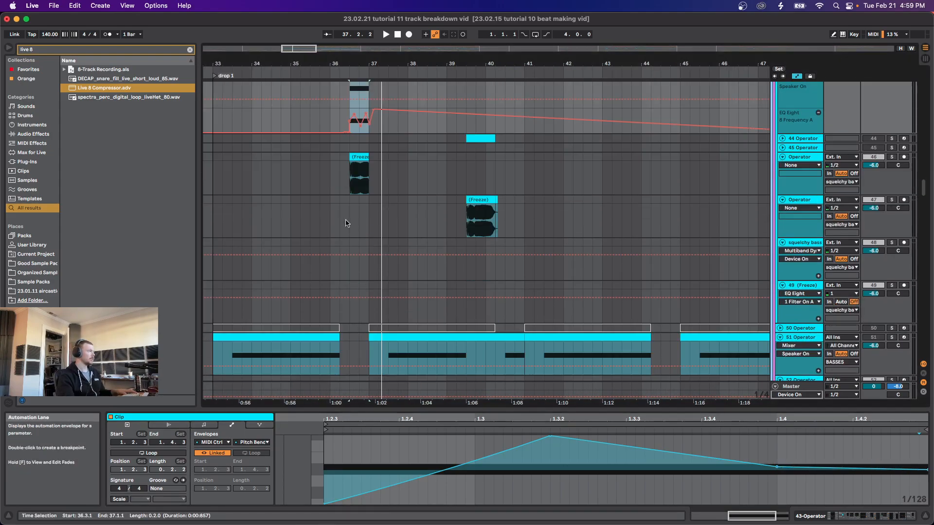
scroll(368, 195, up, 4)
Step: Return to the 43 Operator device chain and bypass the first Amp, the Saturator and the EQ Eight after it
key(shift+Tab)
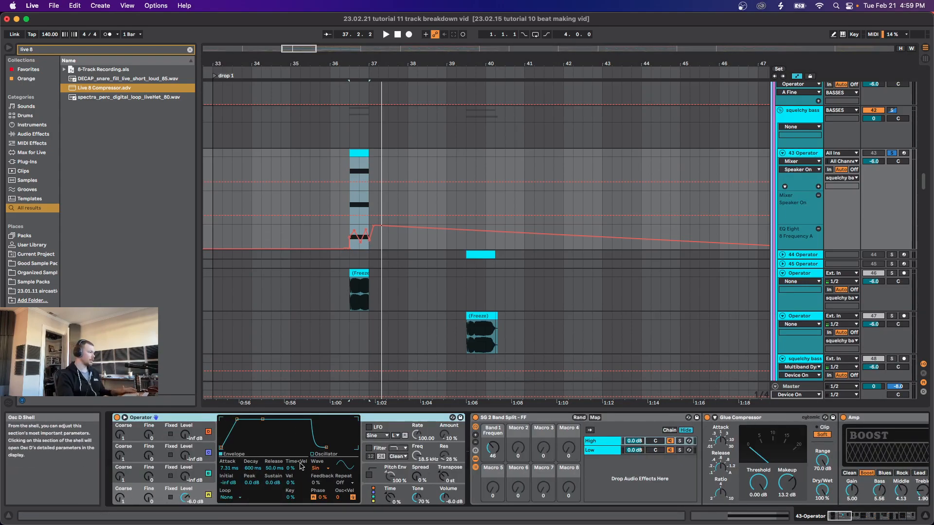
scroll(313, 467, right, 2)
scroll(313, 467, right, 4)
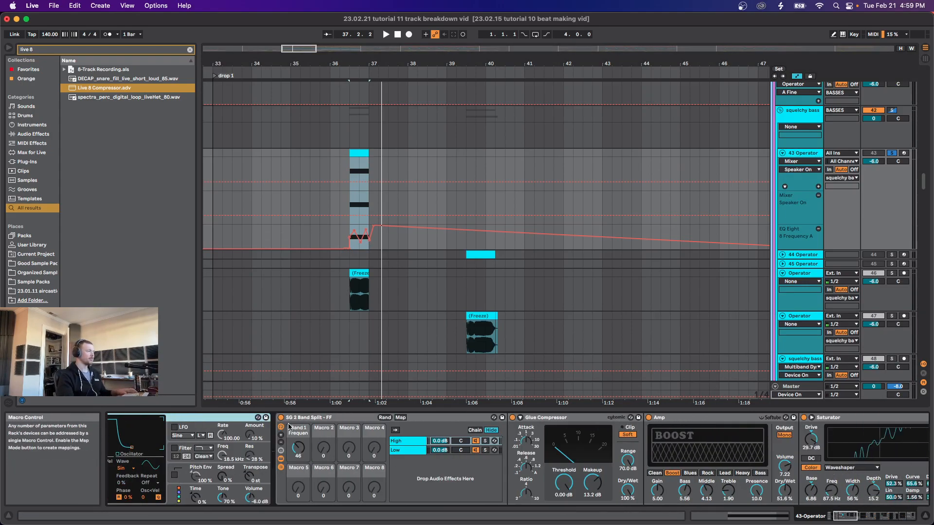
scroll(219, 462, right, 3)
scroll(219, 462, right, 3)
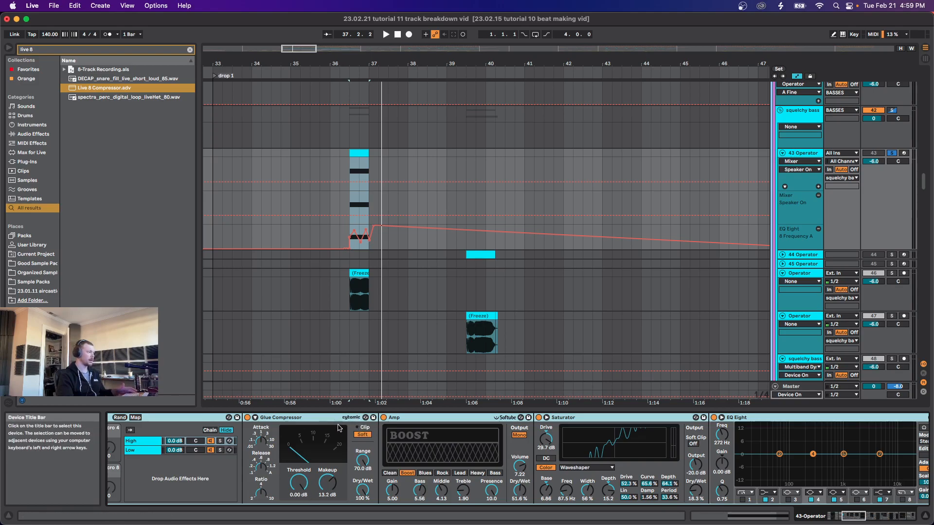
click(384, 418)
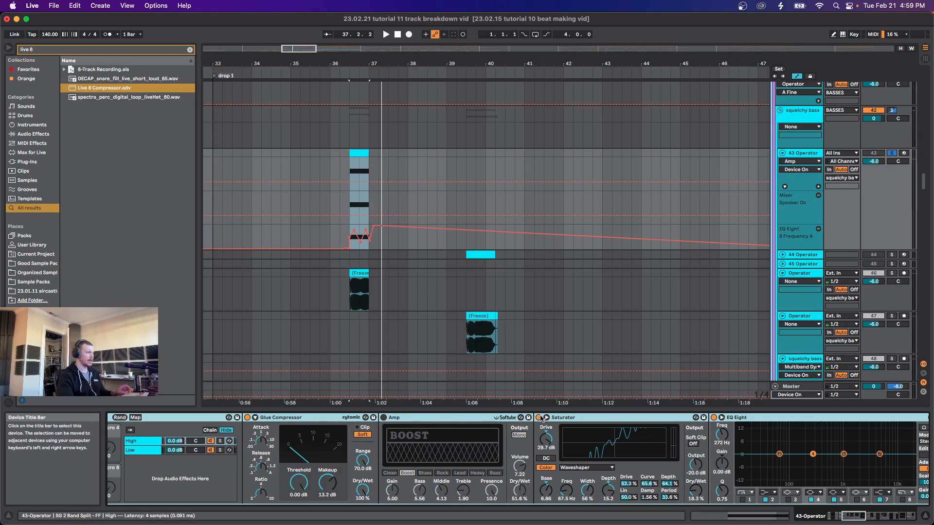
key(Left)
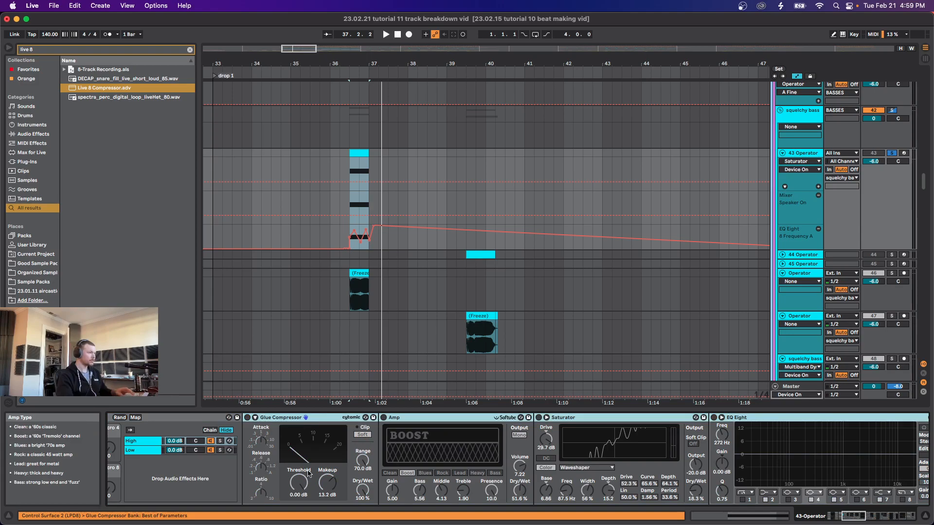
Step: Bypass Utility, Shifter, OTT, Overdrive, the Clean Amp and Multiband Dynamics on 43 Operator, and play the clip from 36.3
scroll(426, 478, right, 10)
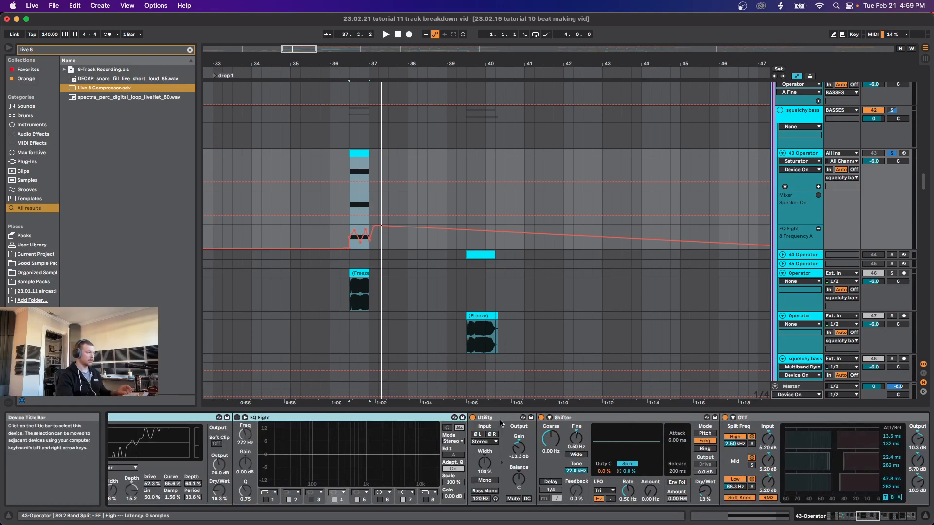
click(474, 420)
click(541, 418)
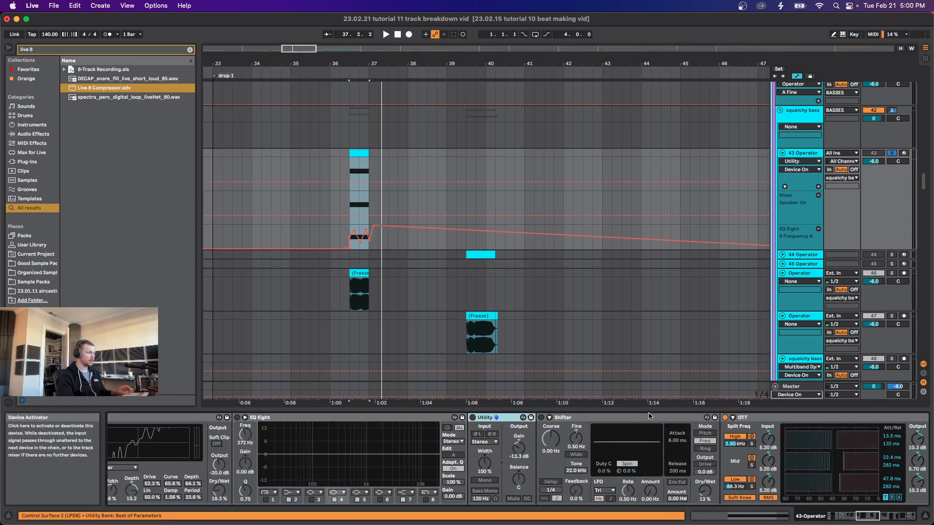
scroll(674, 446, right, 10)
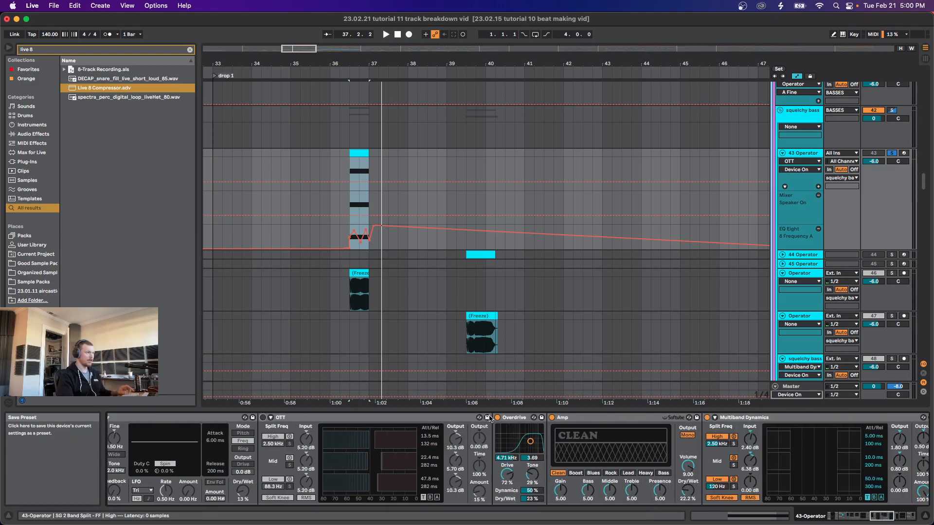
scroll(495, 455, right, 15)
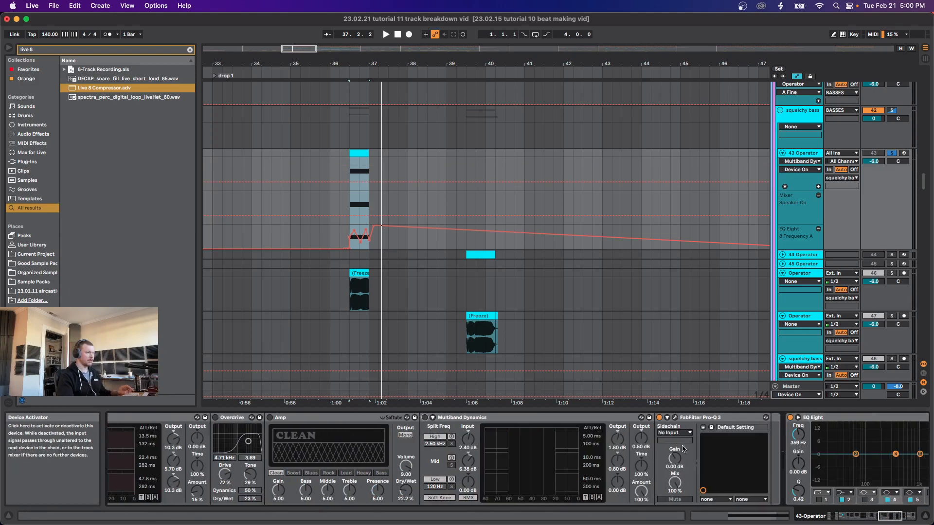
scroll(495, 455, right, 3)
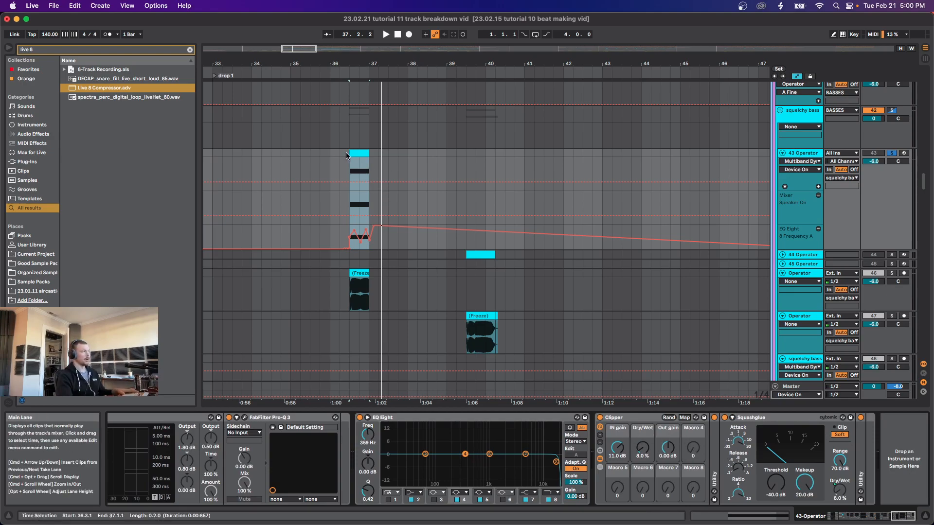
key(space)
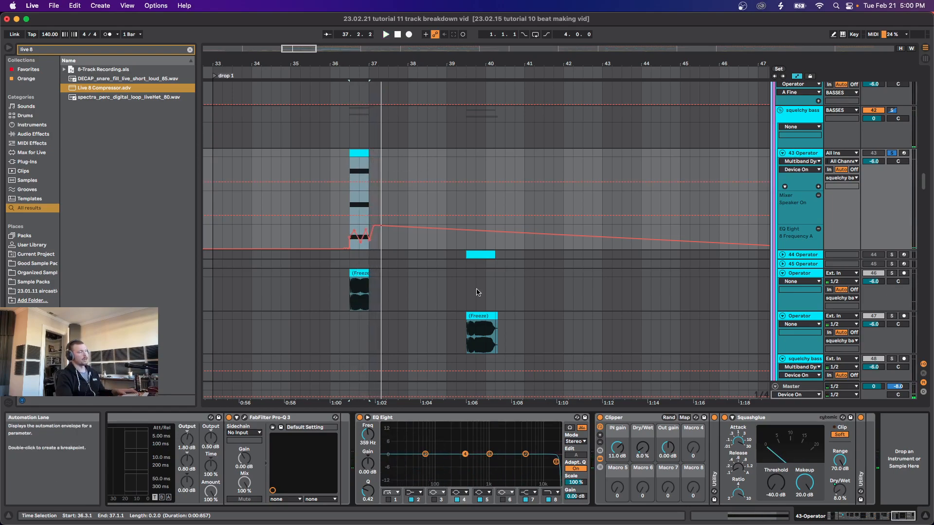
Step: Select 33.3 on the 51 Operator track and examine its device chain, including the IN gain of both Clippers
scroll(478, 291, down, 10)
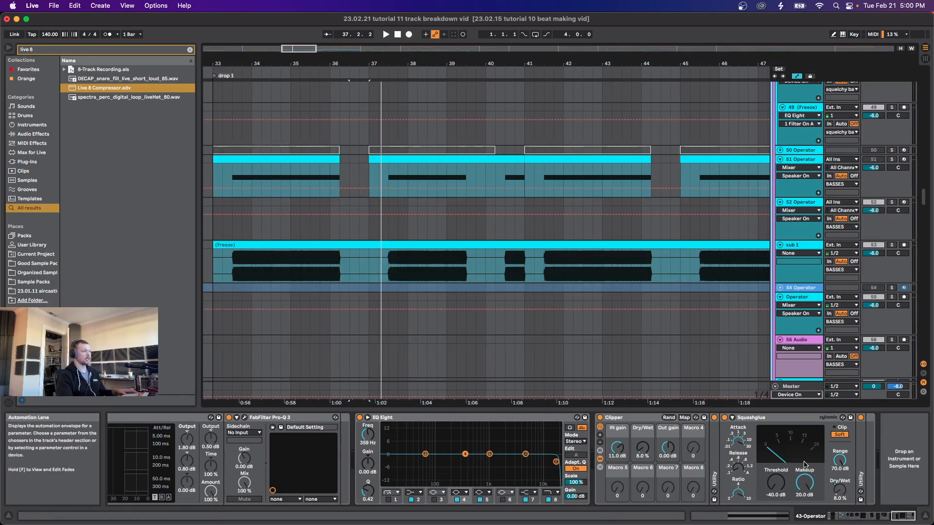
click(232, 185)
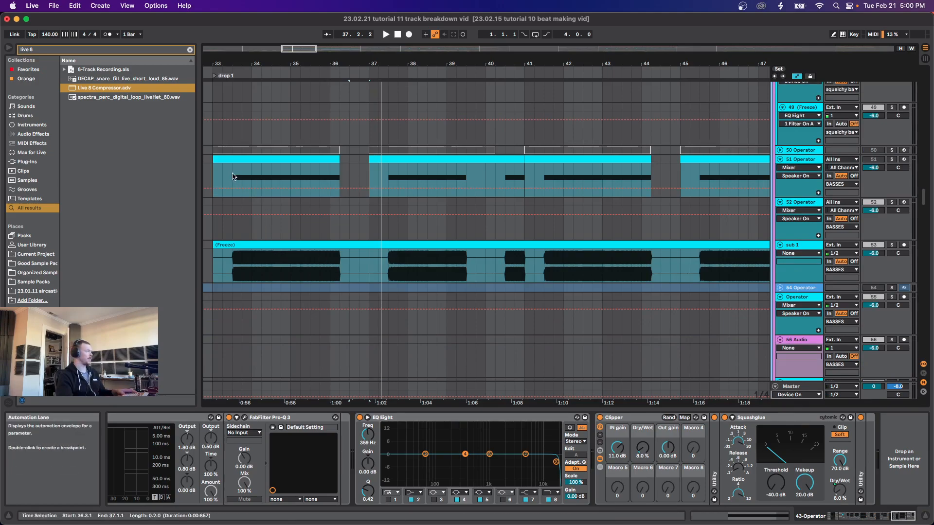
drag(865, 514, 914, 520)
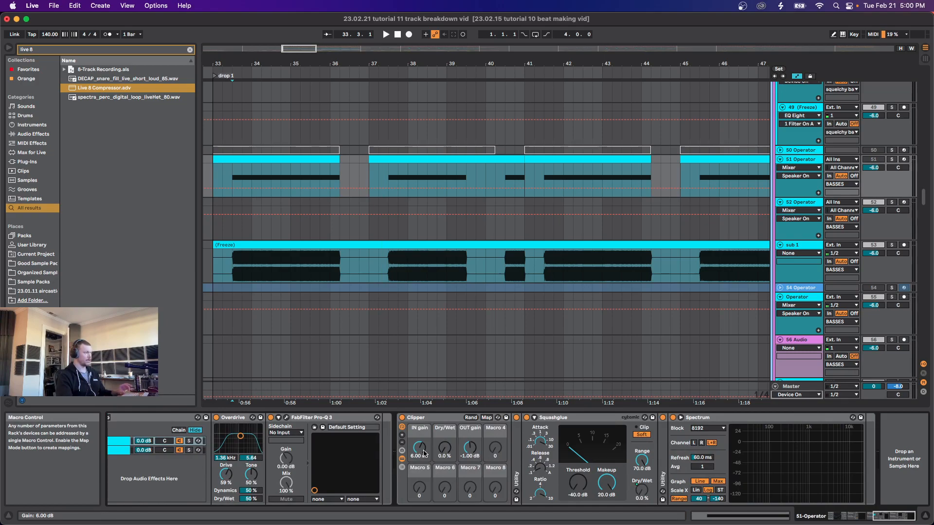
scroll(423, 453, left, 8)
drag(254, 454, 254, 450)
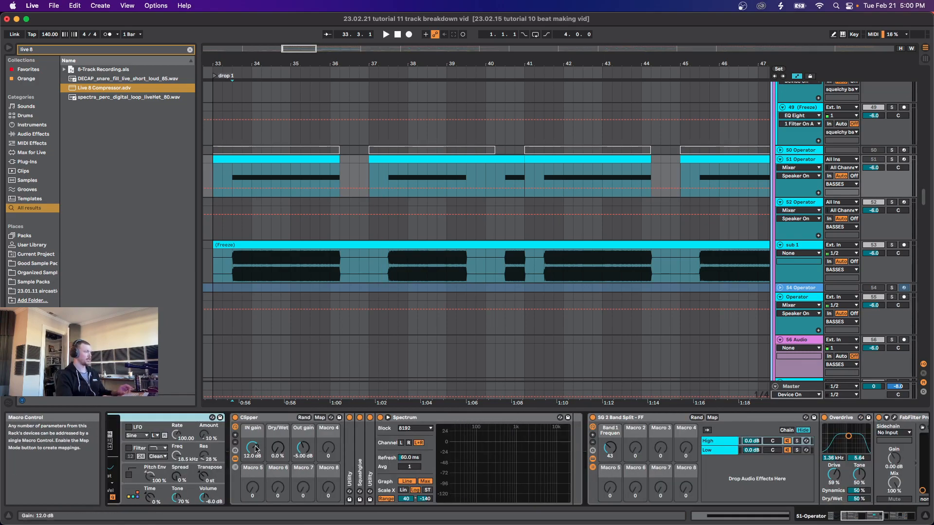
scroll(438, 453, right, 8)
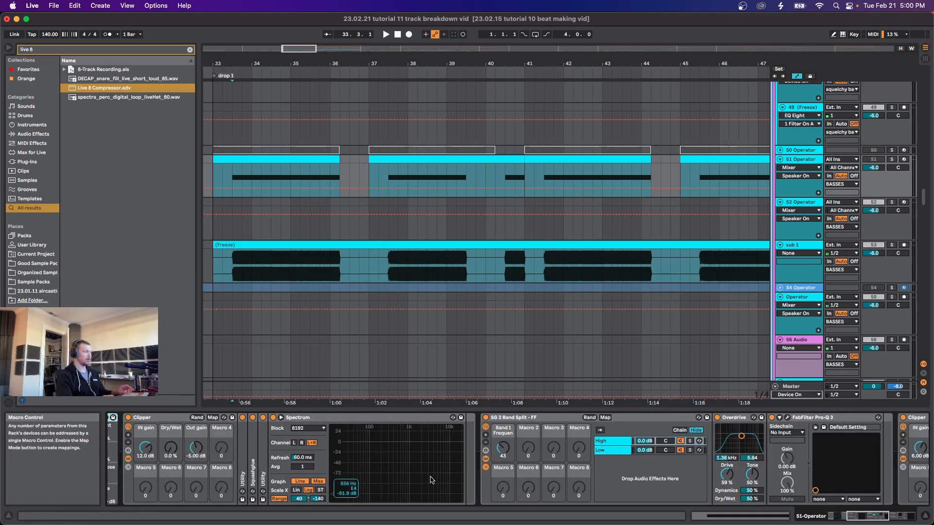
Step: Return to the 43 Operator clip at 36.3, examine its device chain and play the clip with the effects bypassed
scroll(657, 453, right, 3)
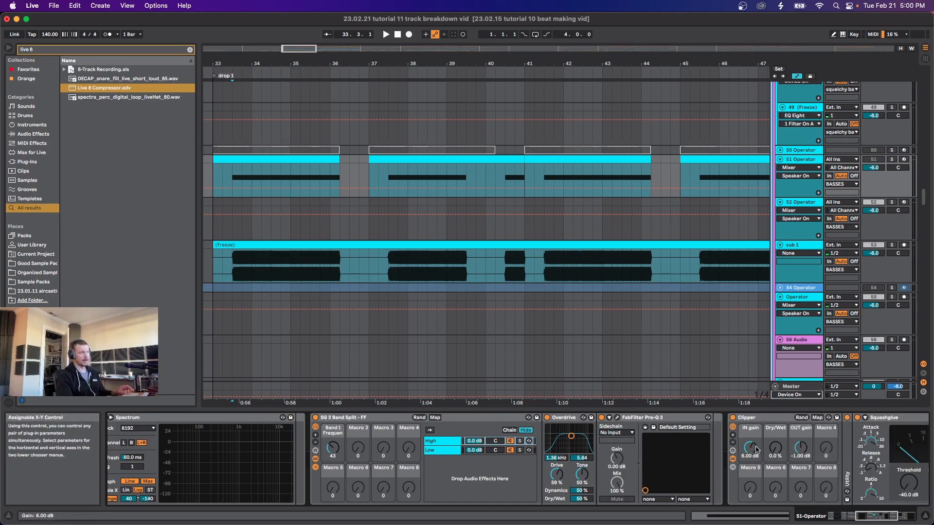
scroll(450, 292, up, 5)
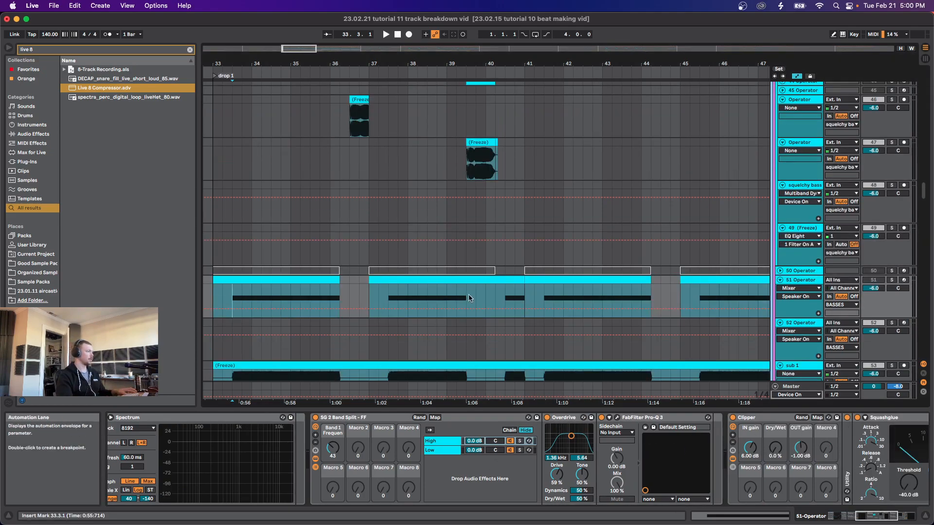
scroll(435, 239, up, 5)
click(352, 151)
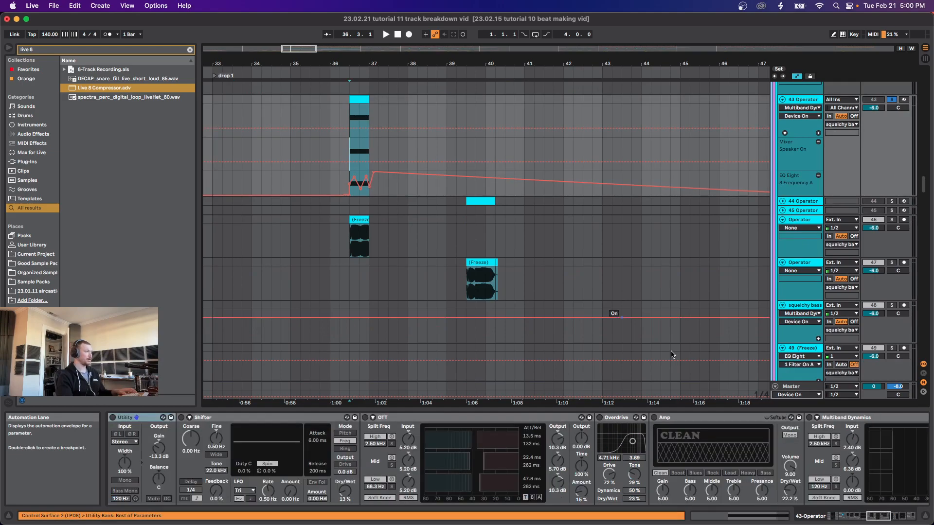
scroll(791, 482, right, 5)
scroll(791, 482, right, 4)
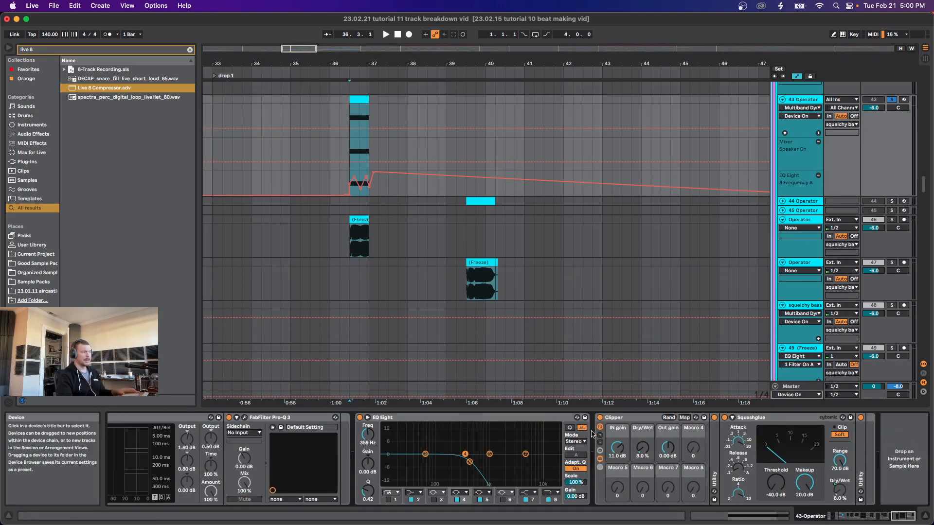
key(space)
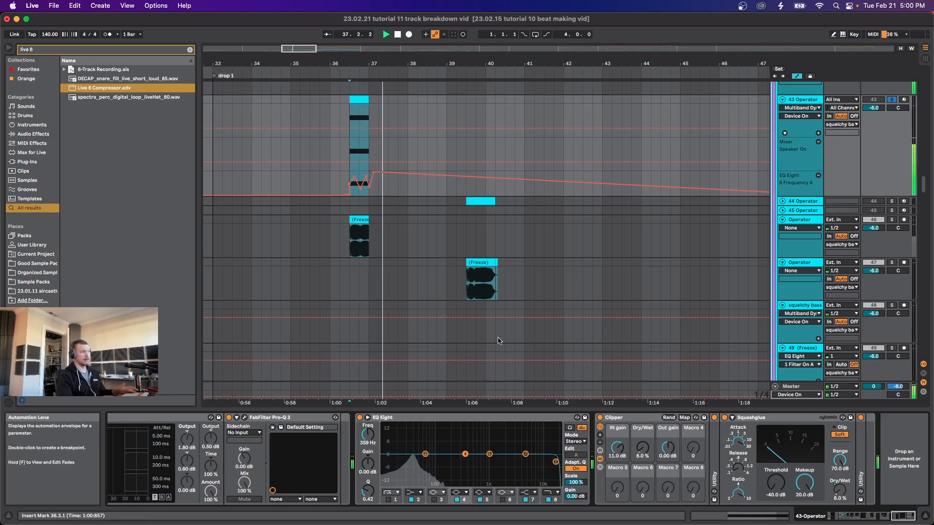
scroll(560, 471, right, 4)
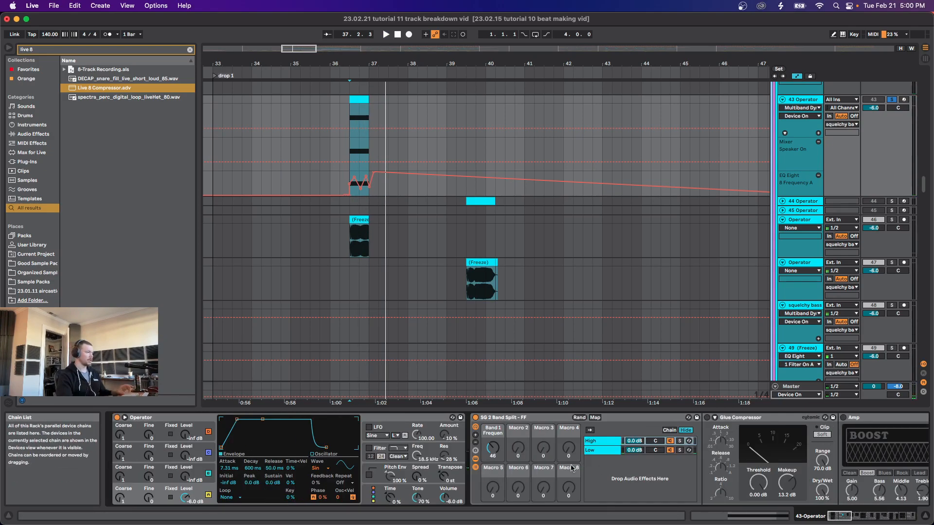
Step: Re-enable the Glue Compressor on 43 Operator and play the clip from 36.3
scroll(560, 470, right, 3)
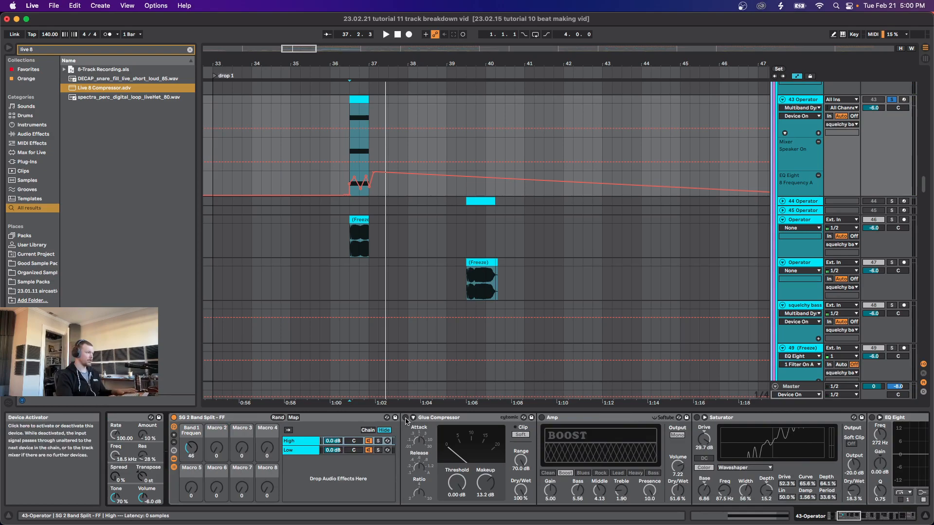
key(space)
key(space)
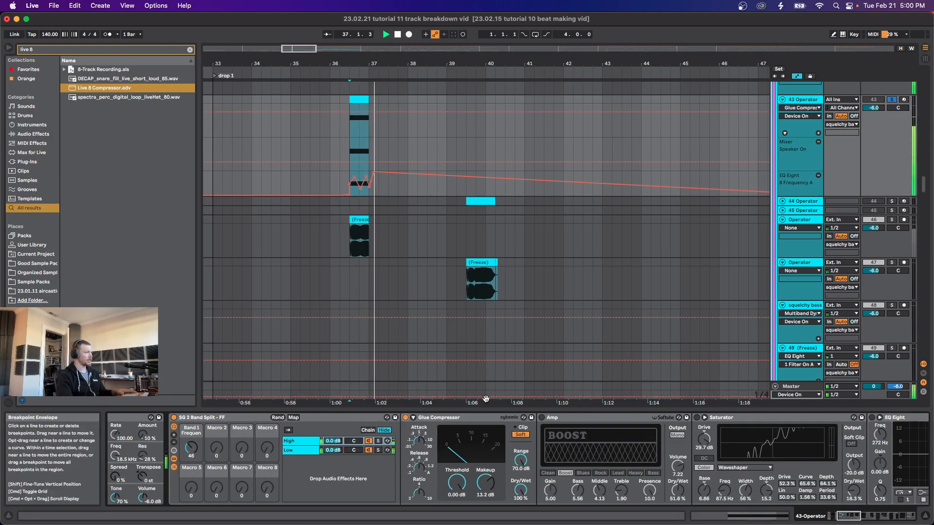
key(space)
key(space)
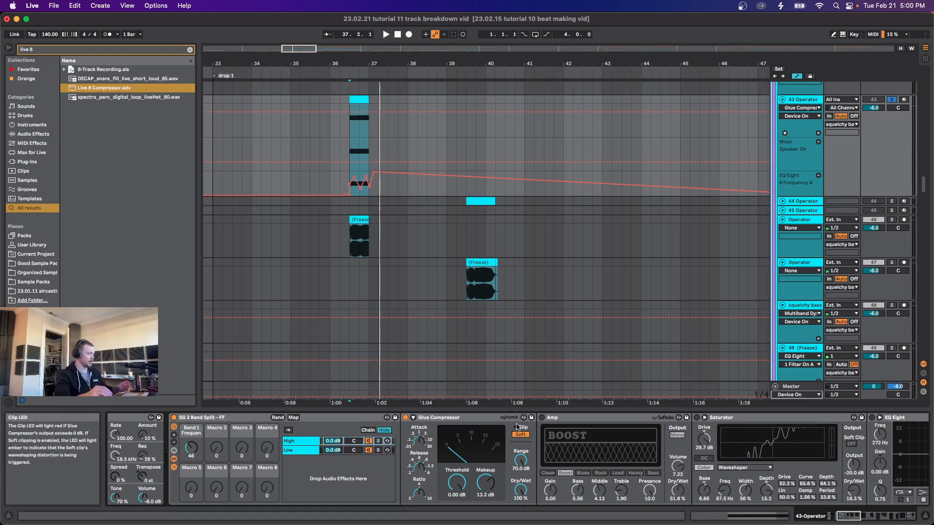
Step: Turn the Boost Amp on 43 Operator back on and audition the clip from 36.3
scroll(517, 426, right, 1)
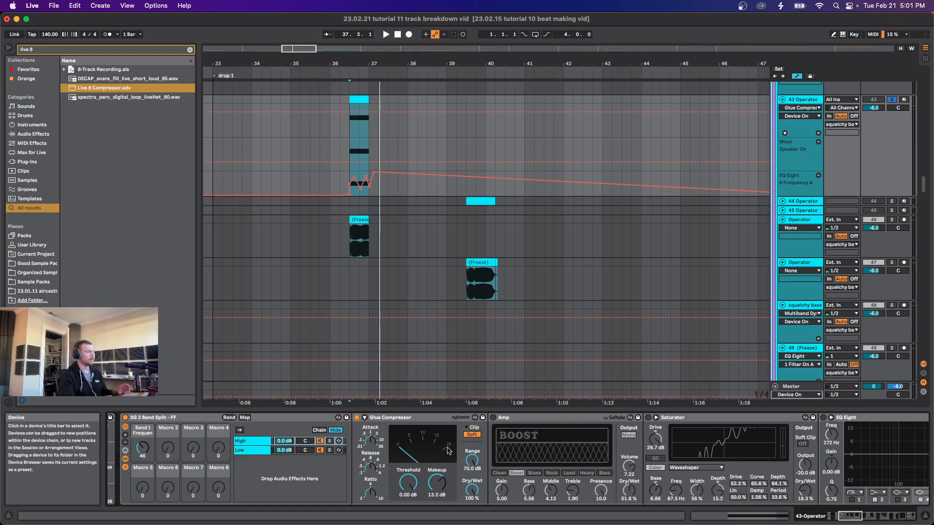
scroll(321, 424, right, 5)
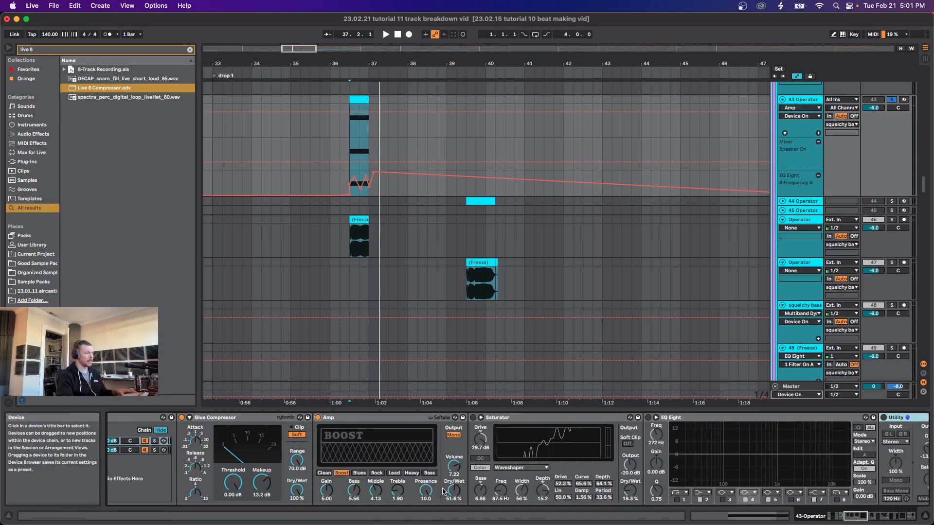
key(space)
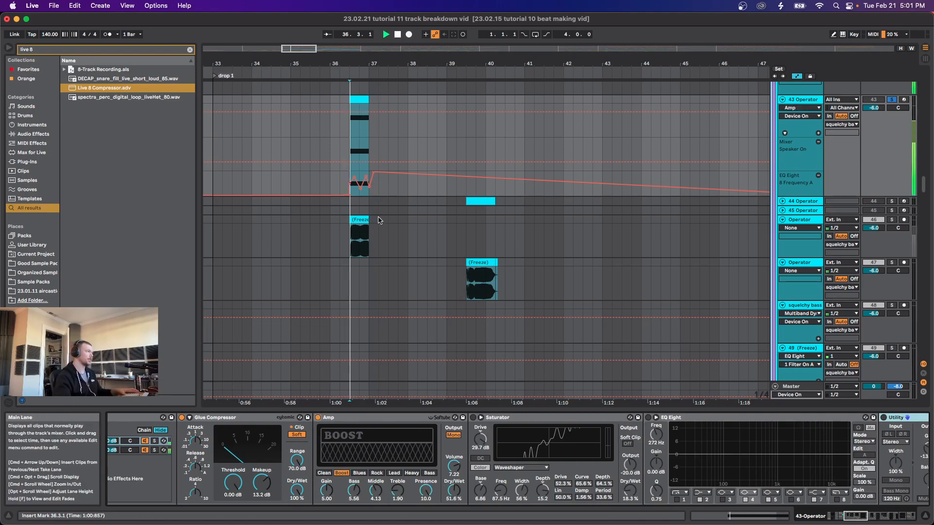
key(space)
key(space)
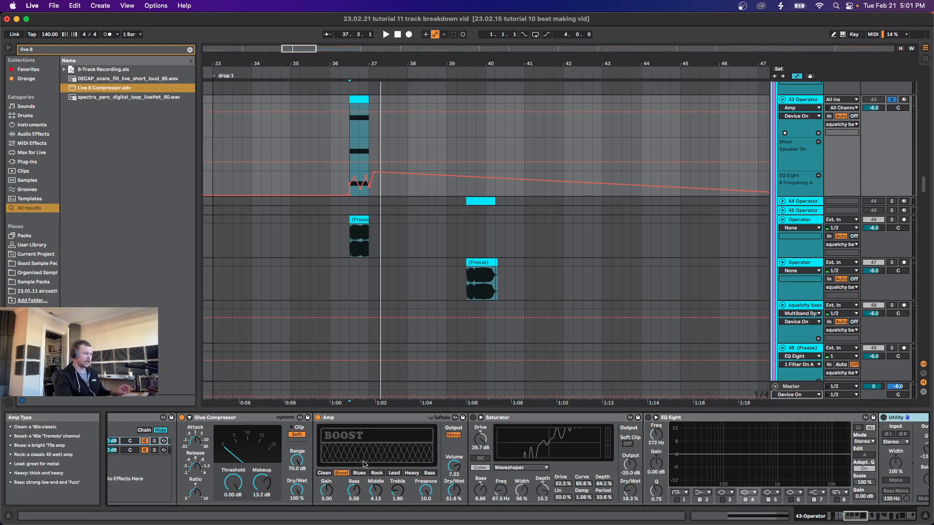
Step: Re-enable the Saturator after the Boost Amp, play the clip and examine its Waveshaper settings
scroll(365, 464, right, 5)
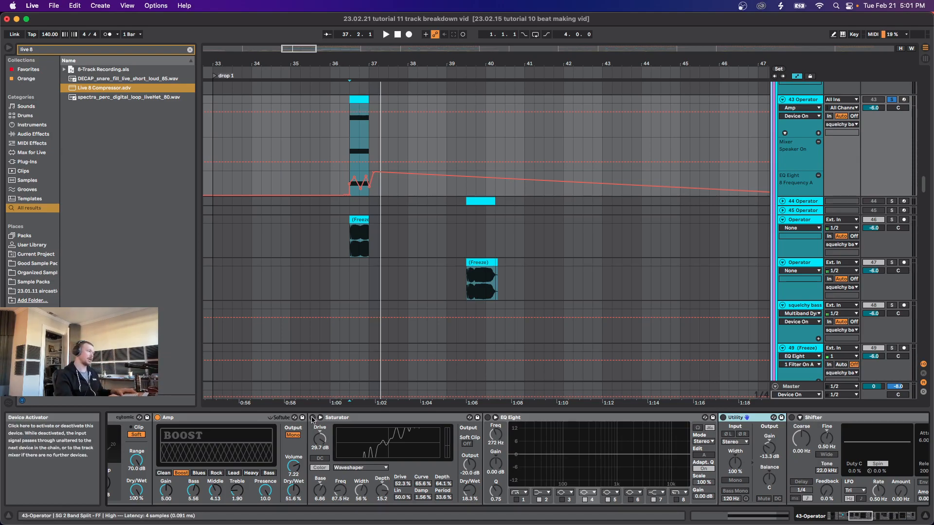
click(314, 420)
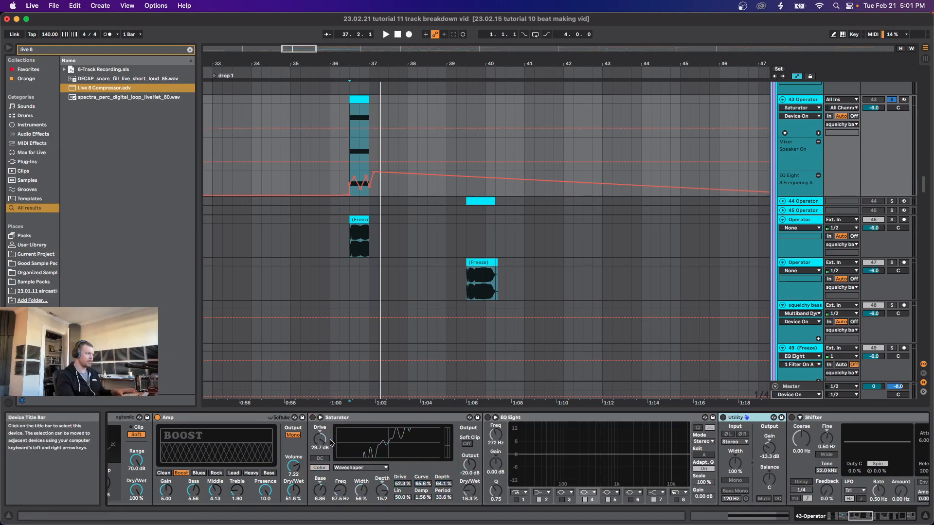
click(313, 418)
key(space)
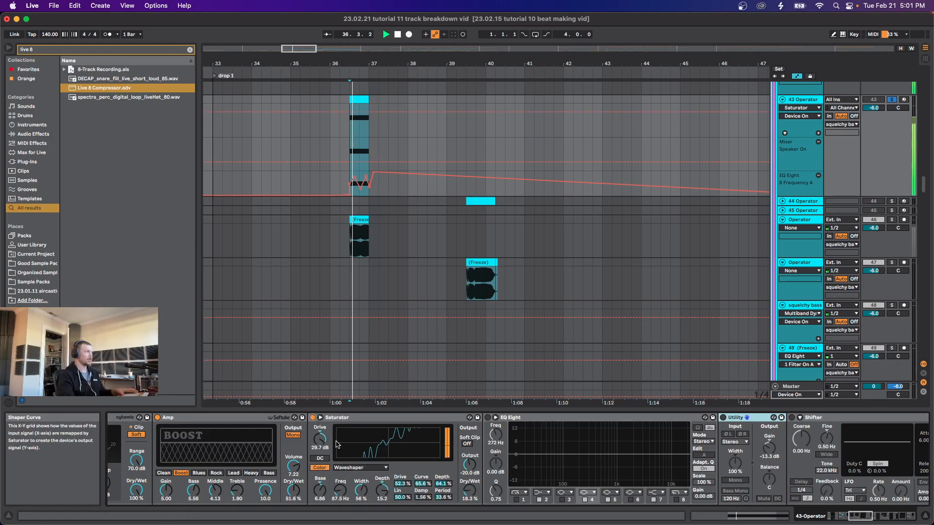
scroll(287, 467, right, 2)
scroll(287, 467, right, 2)
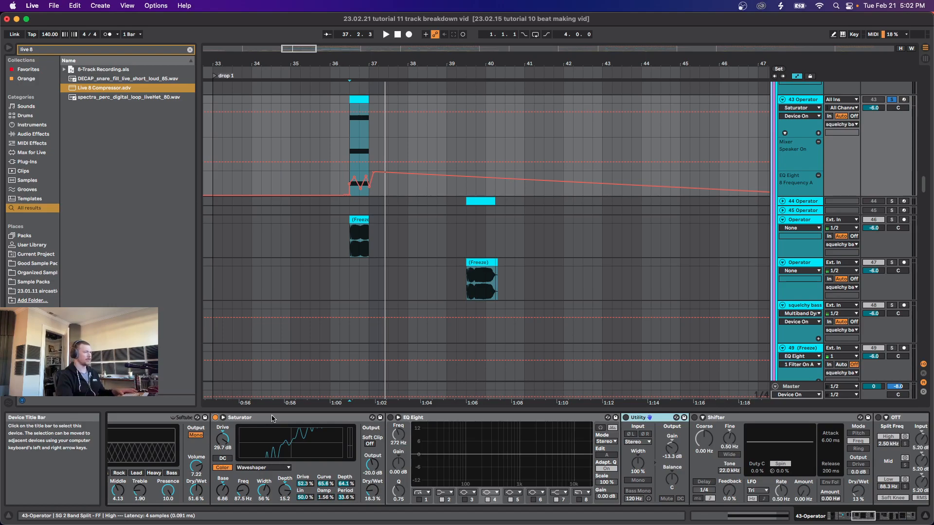
click(263, 419)
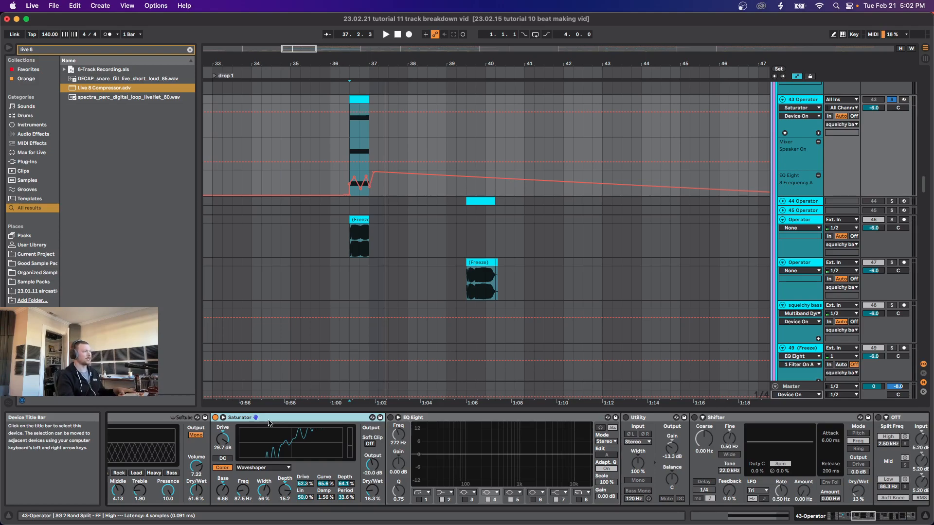
Step: Turn the EQ Eight after the Saturator back on and play the clip from 36.3
click(392, 419)
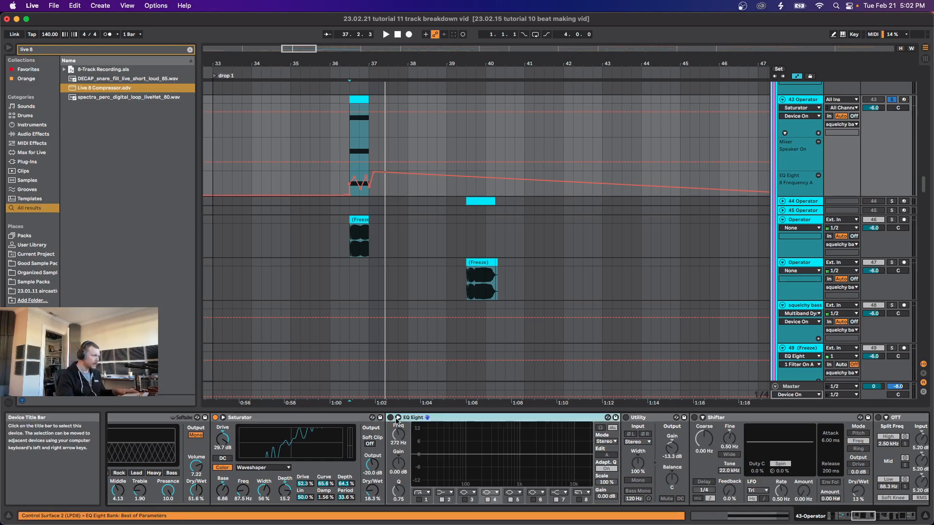
click(390, 418)
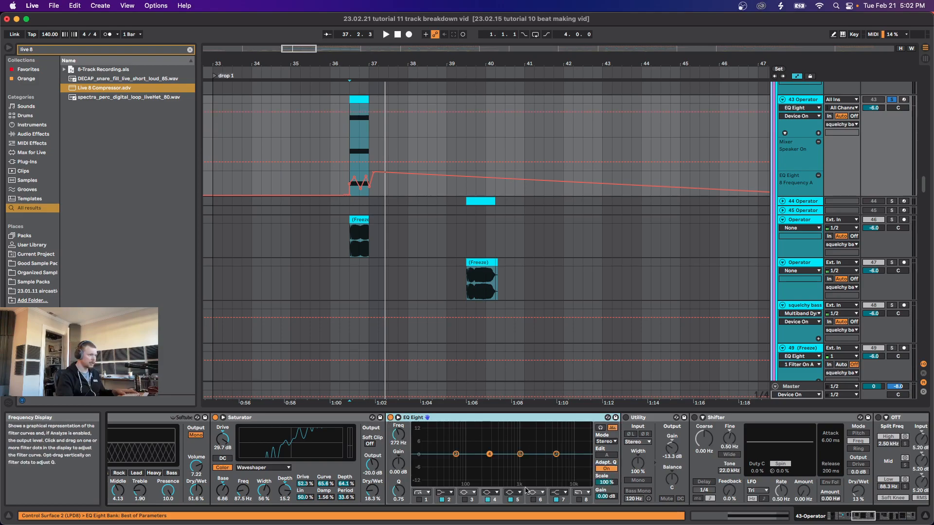
key(space)
scroll(428, 447, right, 5)
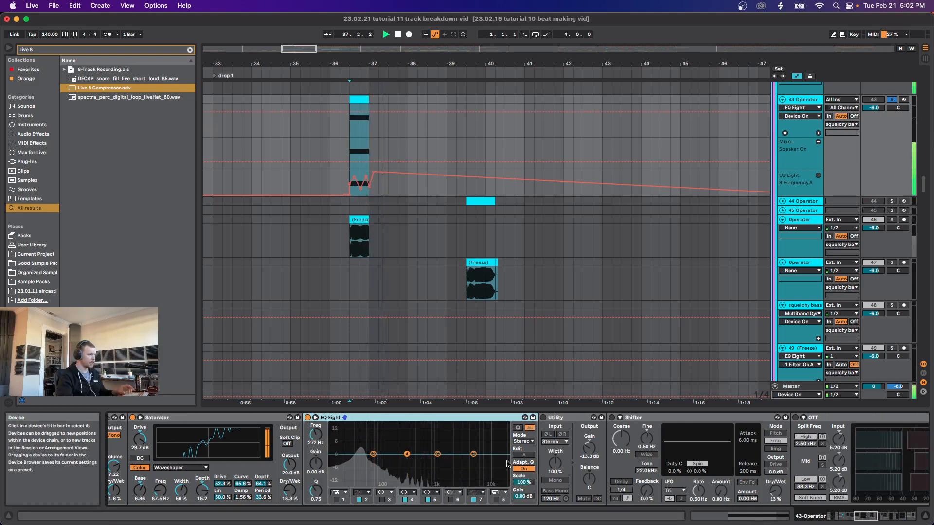
scroll(452, 457, right, 5)
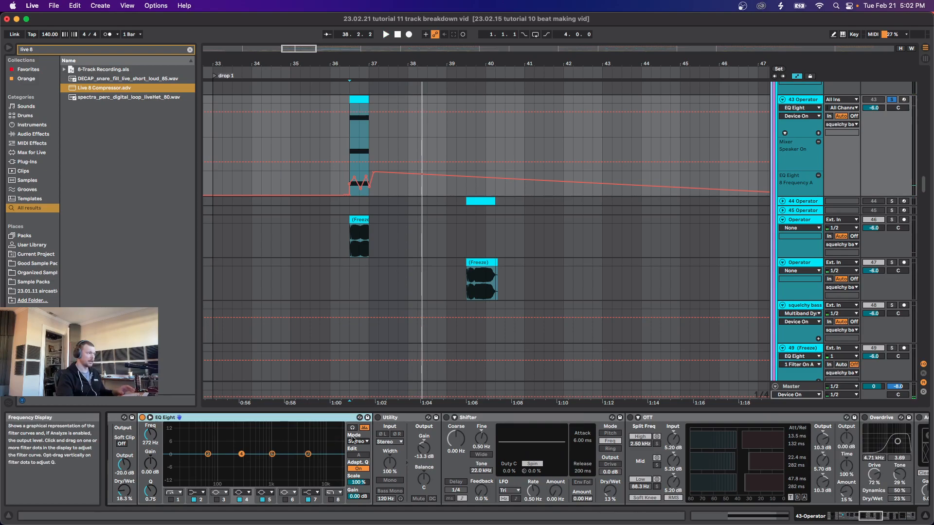
Step: Re-enable Utility and Shifter on 43 Operator, playing the clip from 36.3 after each one
click(382, 421)
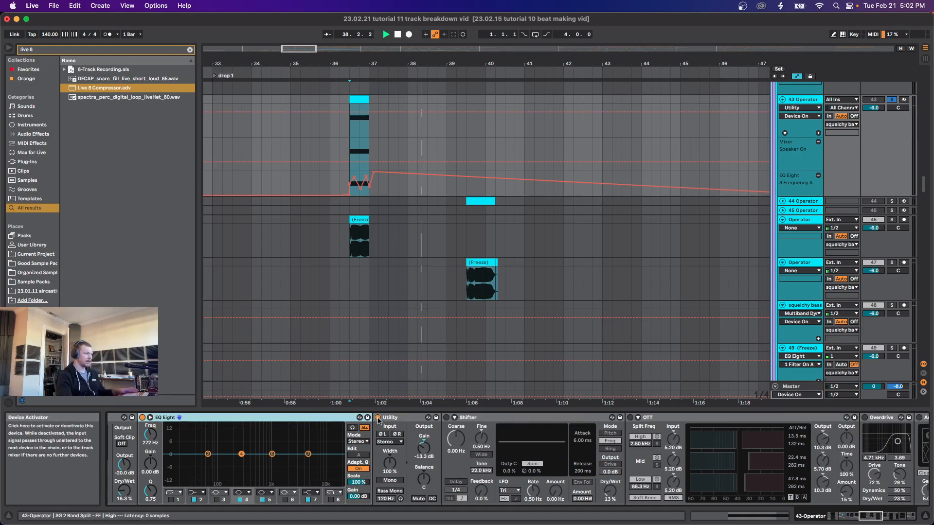
key(space)
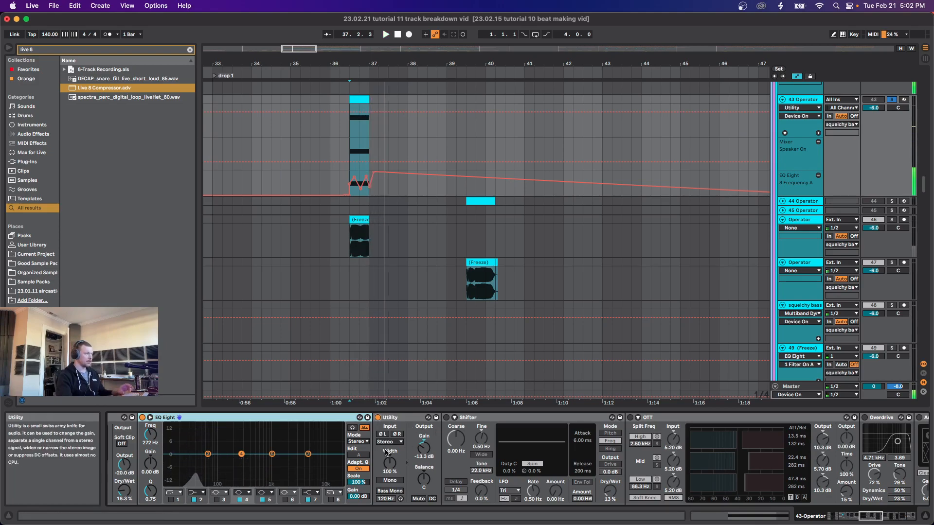
scroll(347, 448, right, 3)
click(368, 419)
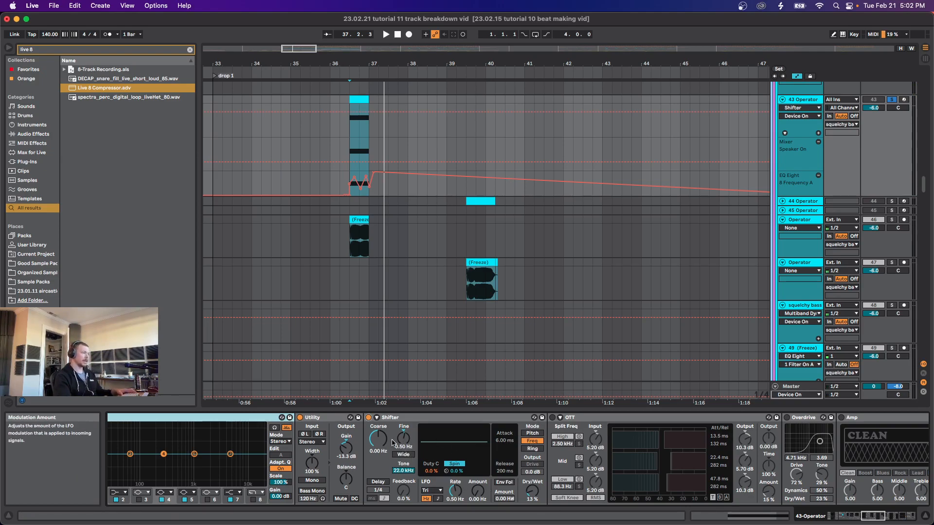
key(space)
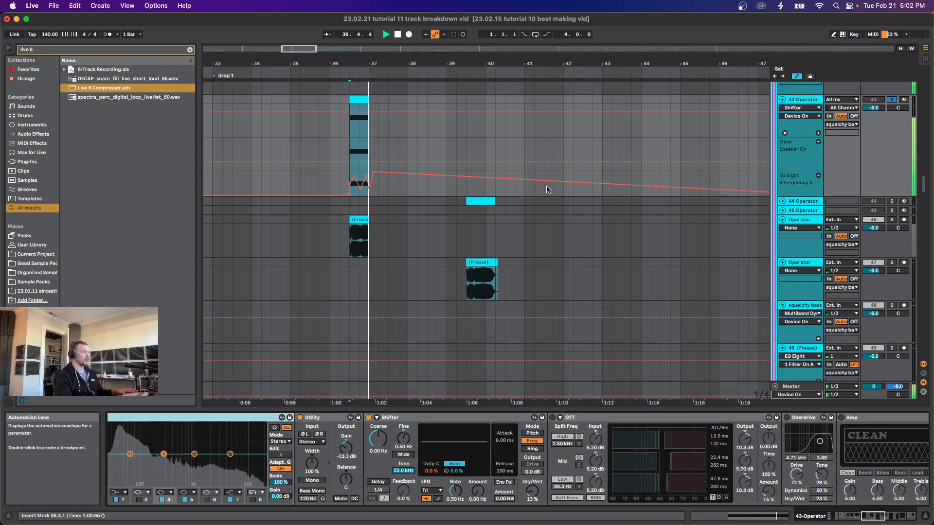
key(space)
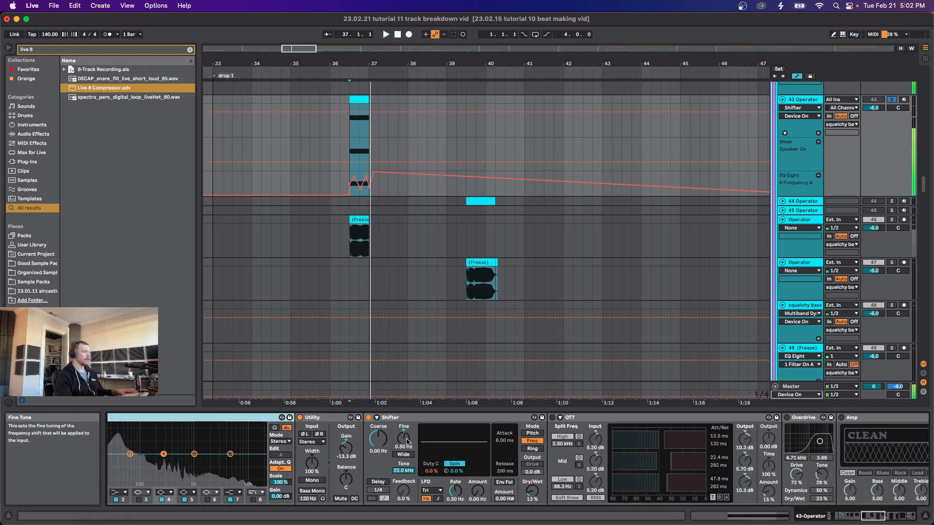
Step: Try raising the Shifter's Fine frequency to 15.4 Hz and play the clip from 36.3
drag(404, 441, 404, 415)
key(space)
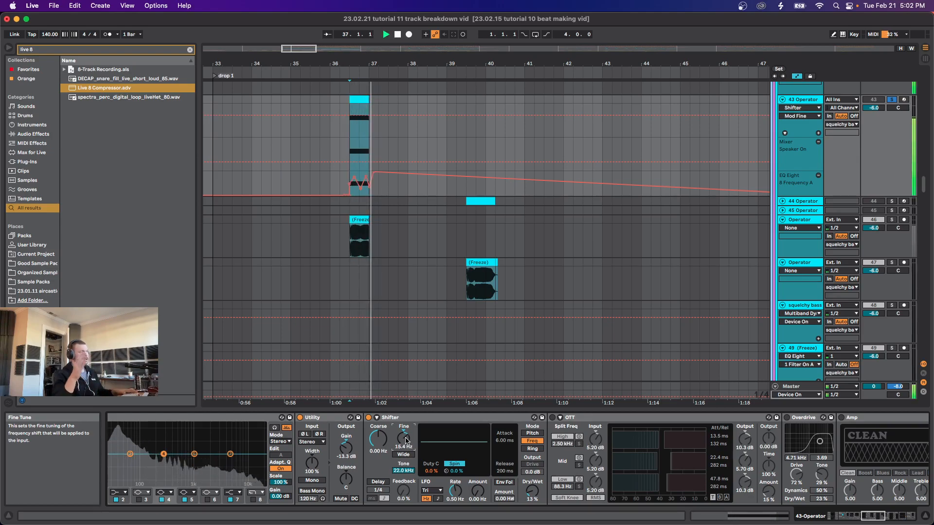
key(space)
Step: Play the clip with Utility bypassed, turn Utility back on and undo the Shifter Fine change
click(299, 418)
key(space)
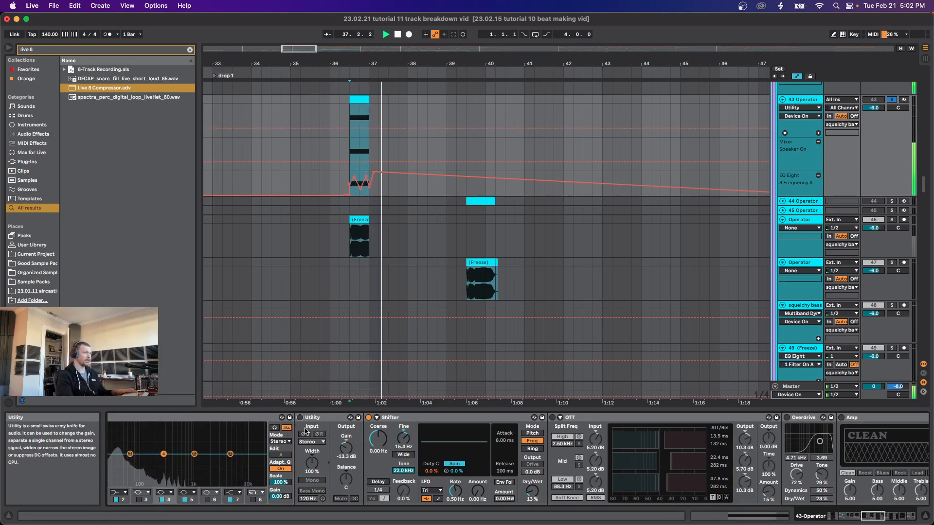
key(space)
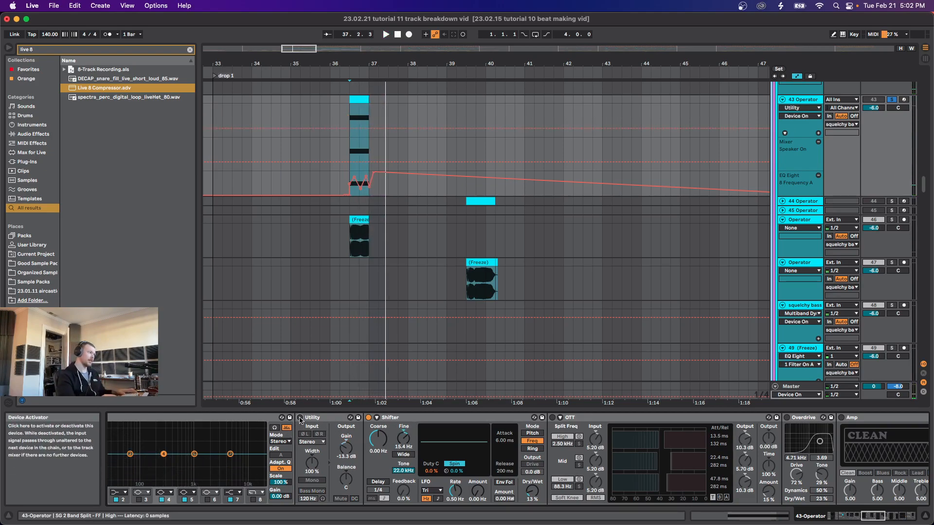
click(300, 419)
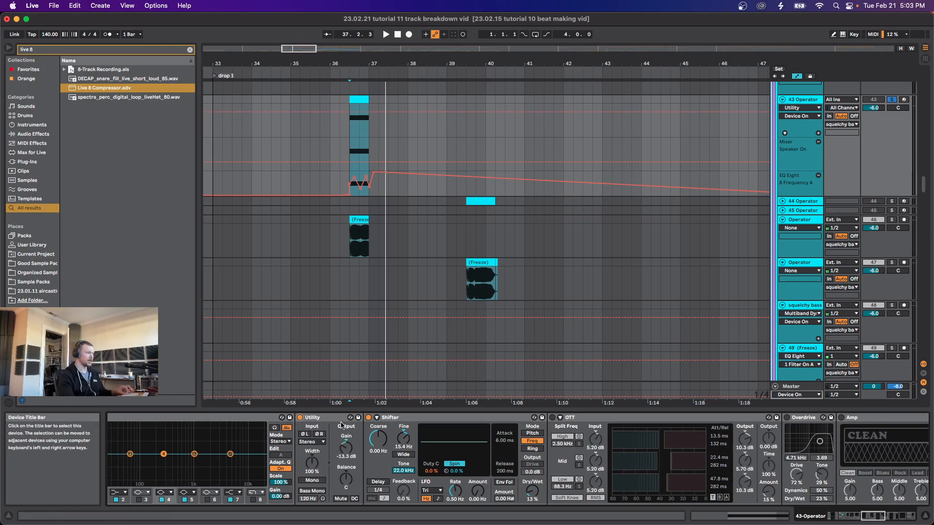
key(super+z)
key(super+shift+z)
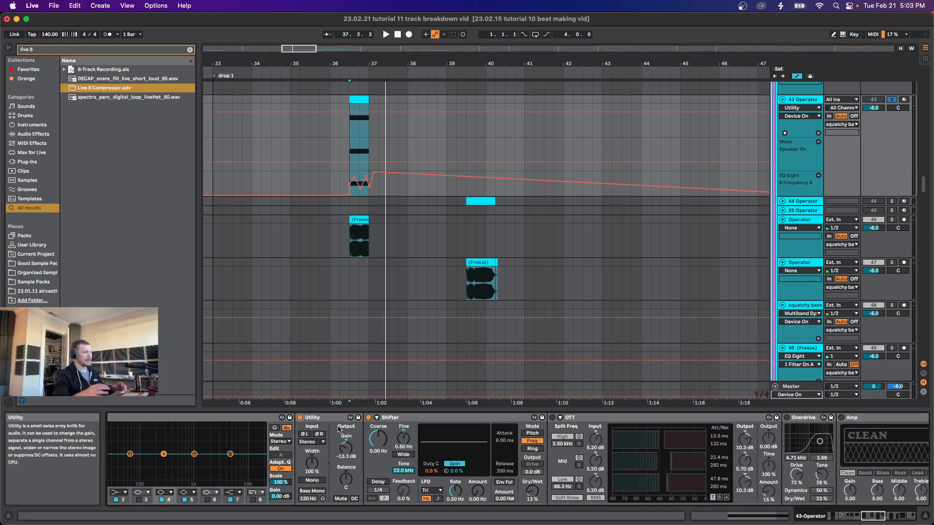
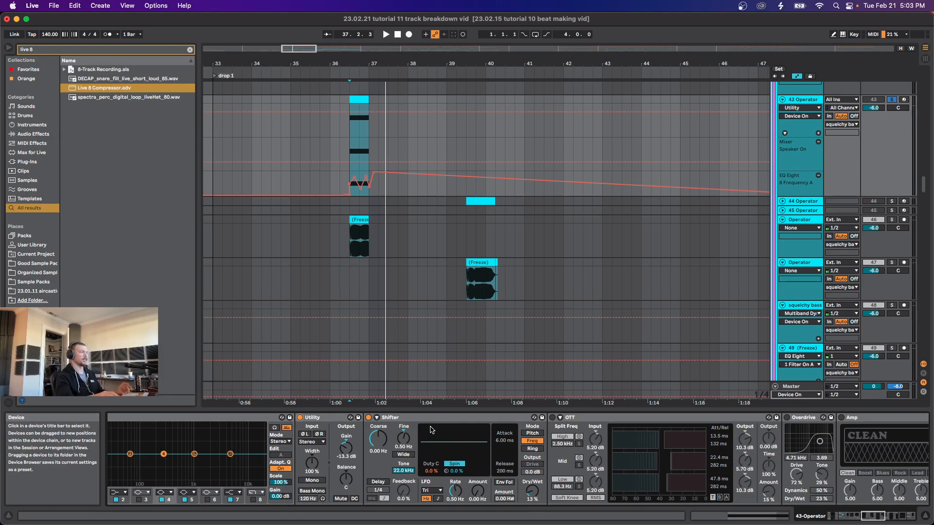
Step: Turn OTT on 43 Operator back on and play the clip from 36.3
scroll(431, 430, right, 5)
click(360, 422)
click(360, 421)
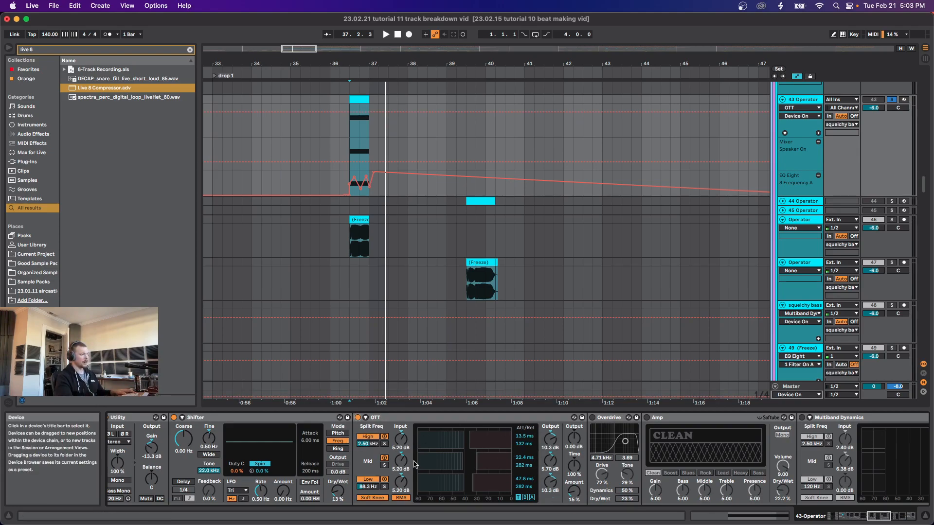
key(space)
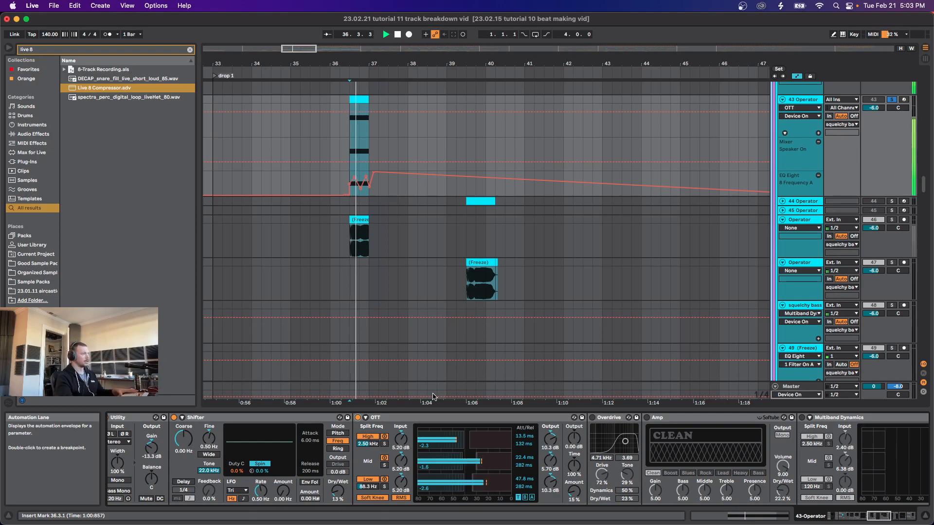
Step: Solo the Low chain and then the High chain of SG 2 Band Split on 43 Operator while playing the clip from 36.3
scroll(389, 483, left, 3)
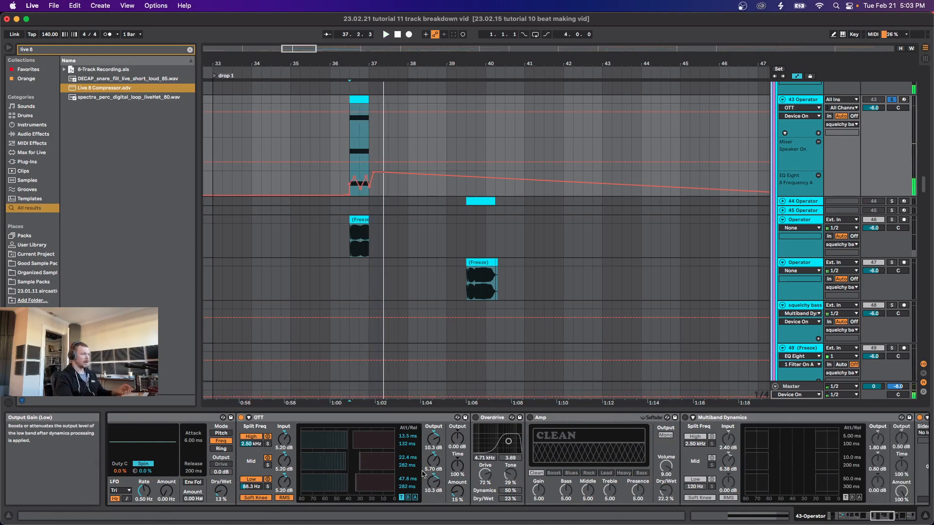
scroll(389, 483, left, 10)
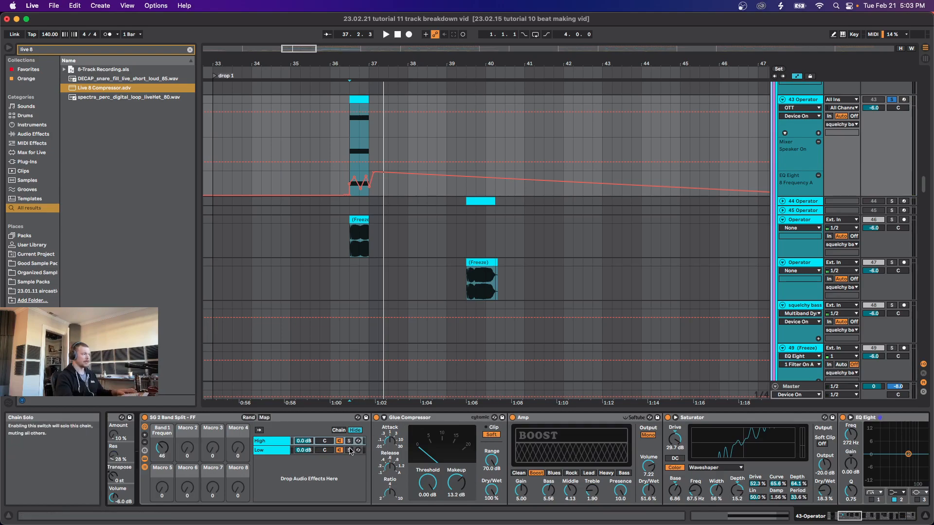
click(294, 452)
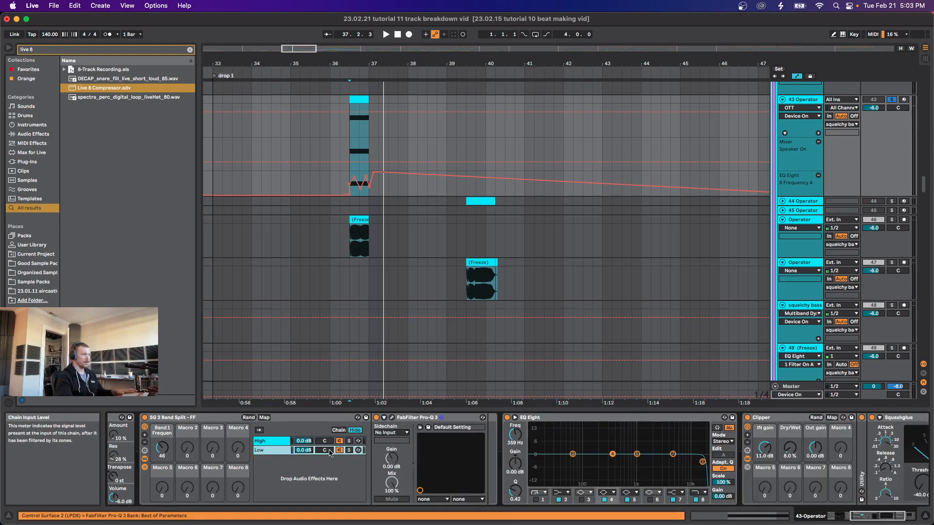
click(349, 453)
key(space)
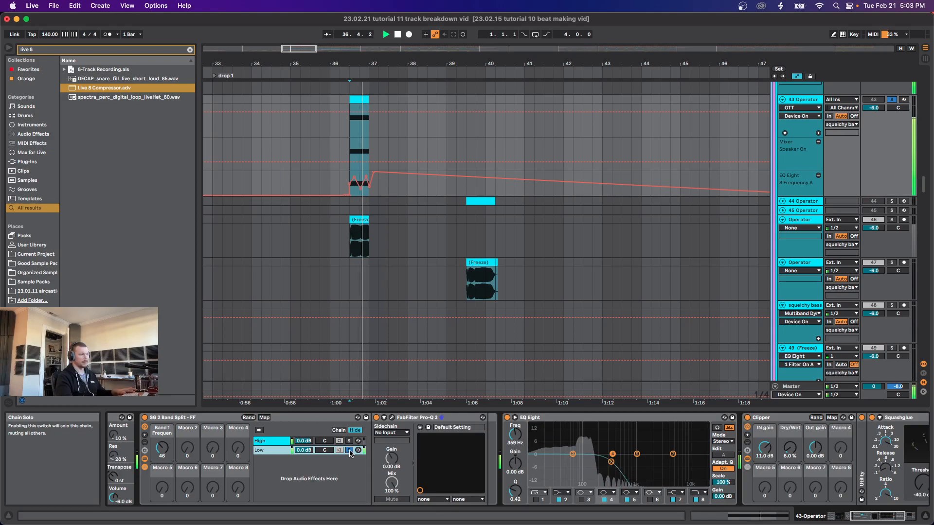
click(348, 441)
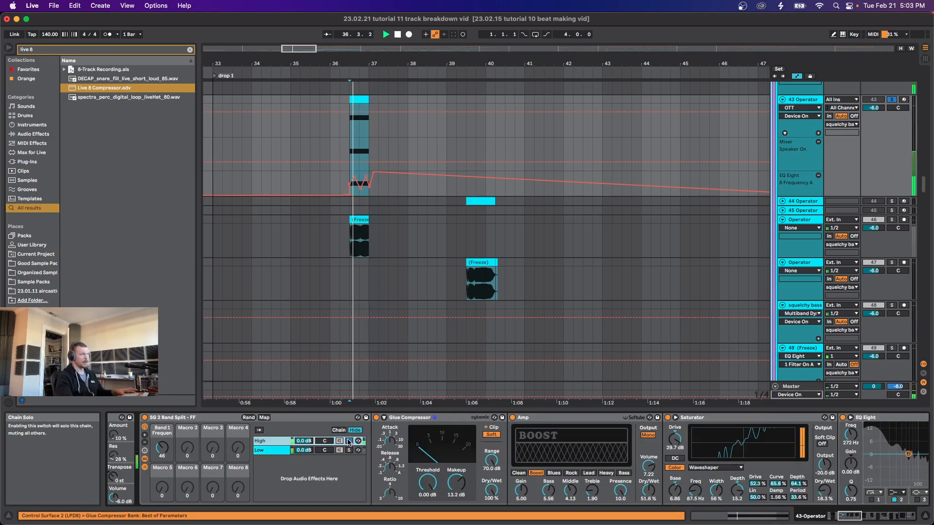
key(space)
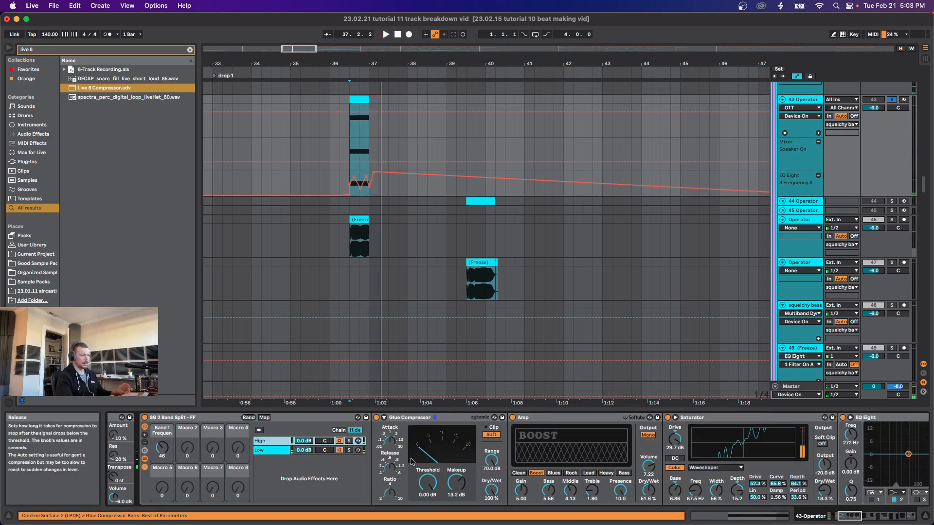
Step: Turn Overdrive and Amp on 43 Operator back on, playing the clip from 36.3 after each one
scroll(445, 468, right, 15)
scroll(444, 468, right, 15)
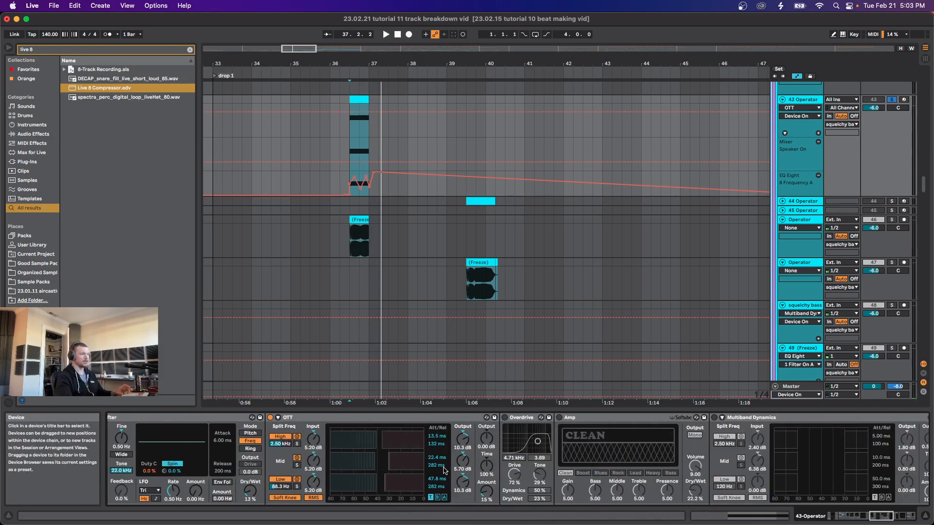
scroll(445, 469, right, 3)
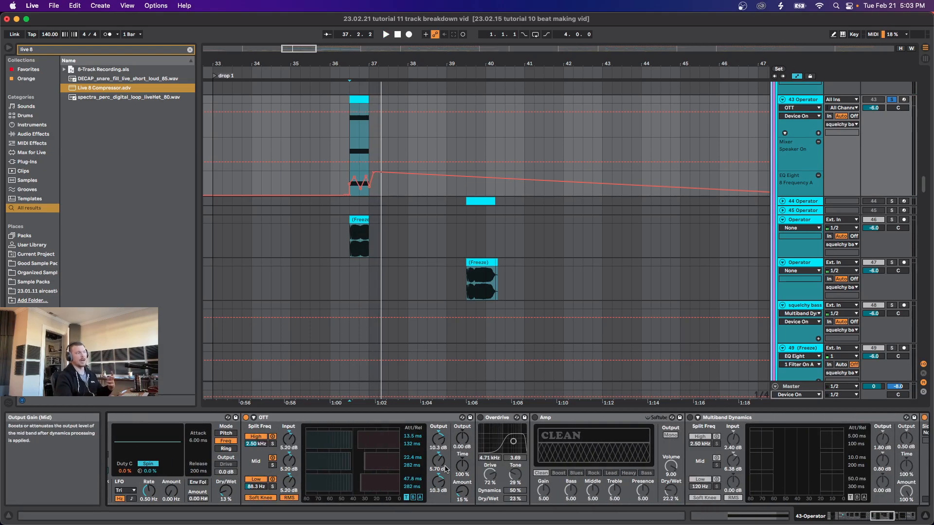
click(481, 419)
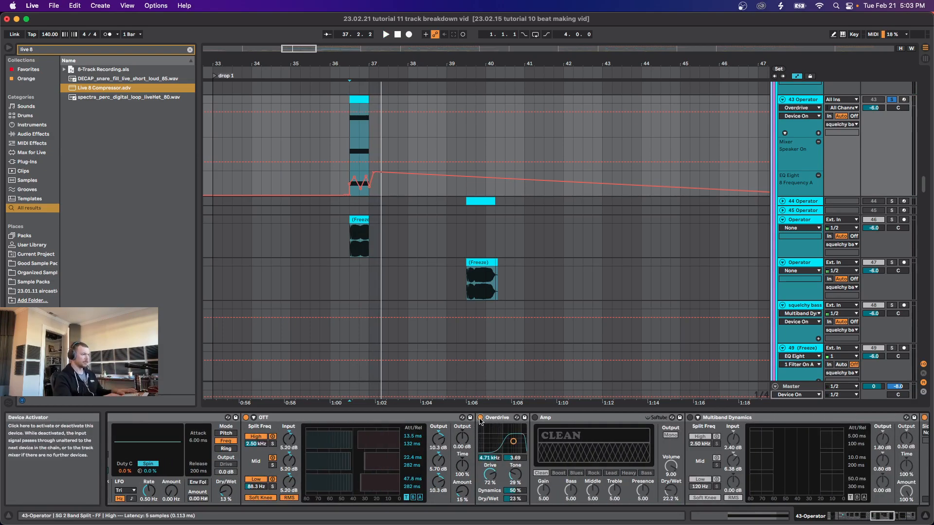
key(space)
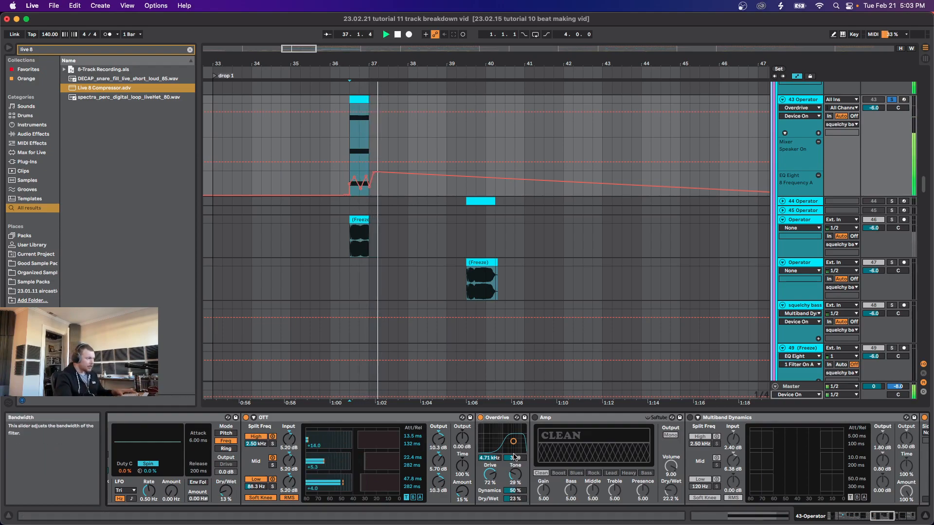
scroll(517, 446, right, 5)
click(452, 418)
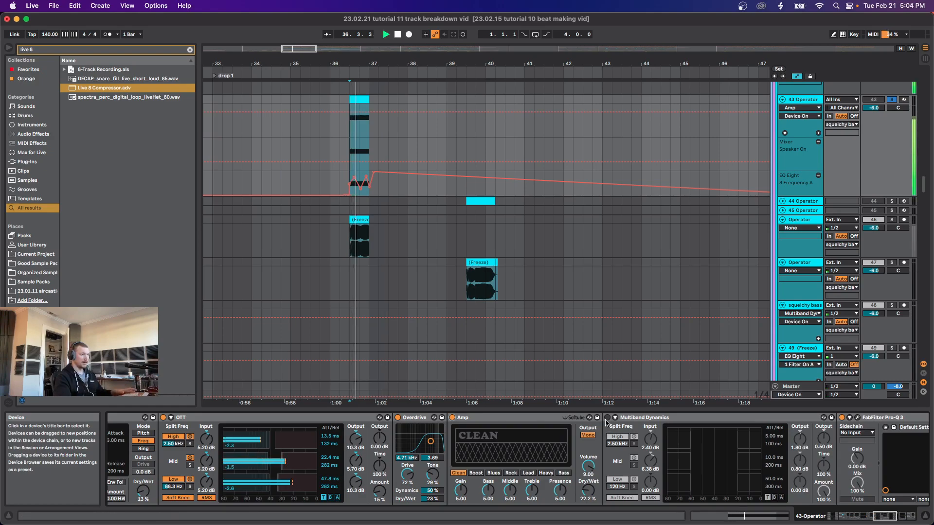
scroll(603, 430, right, 8)
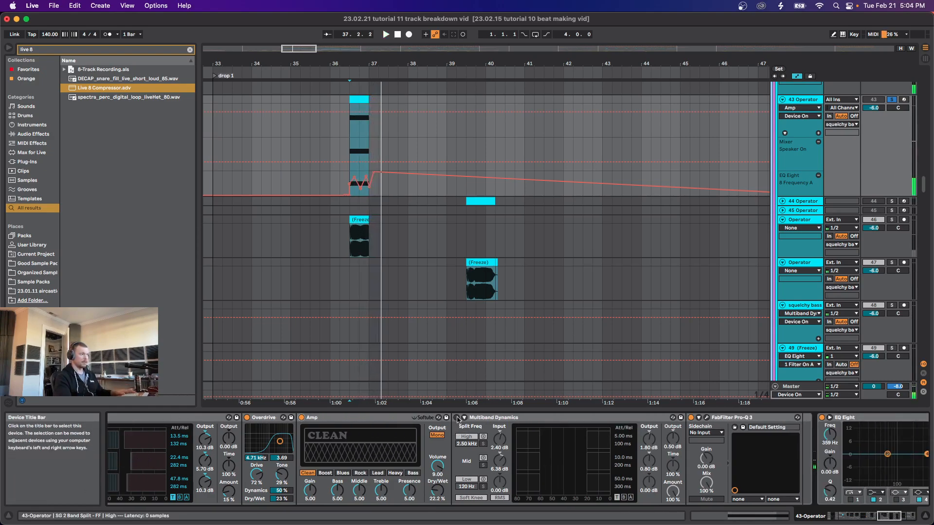
Step: Turn Multiband Dynamics on 43 Operator back on and play the clip from 36.3
click(456, 418)
scroll(587, 483, right, 4)
scroll(587, 483, right, 2)
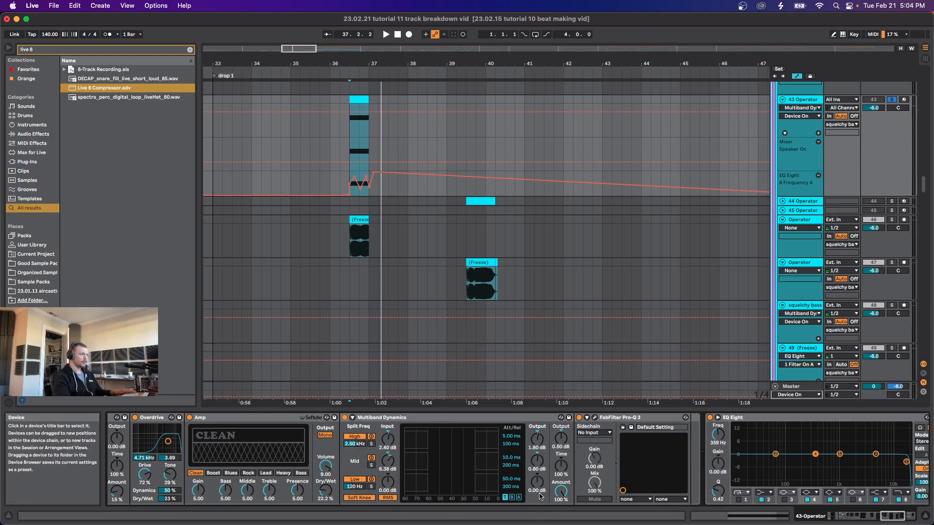
key(space)
scroll(553, 480, right, 5)
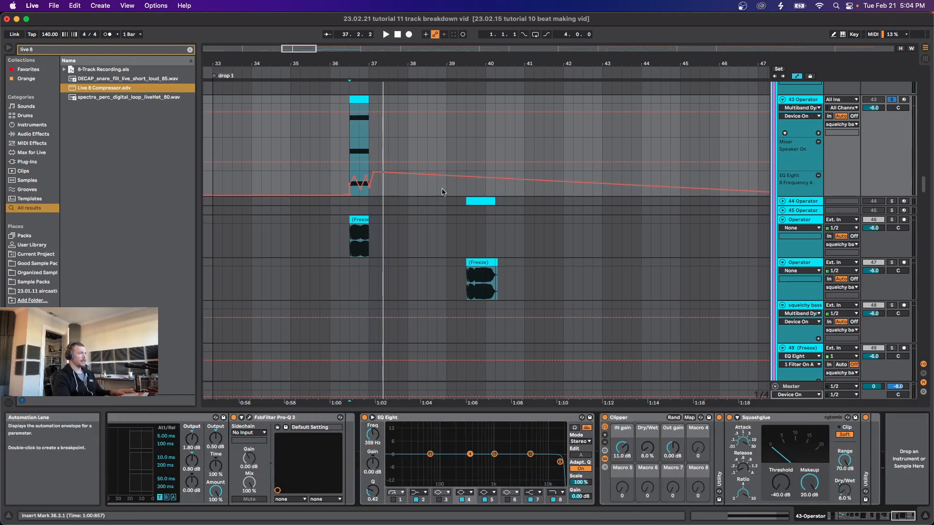
Step: Remove the Mixer Speaker On automation lane from 43 Operator and play the clip from 36.3
scroll(730, 146, up, 2)
scroll(752, 125, down, 3)
scroll(753, 125, up, 2)
click(819, 142)
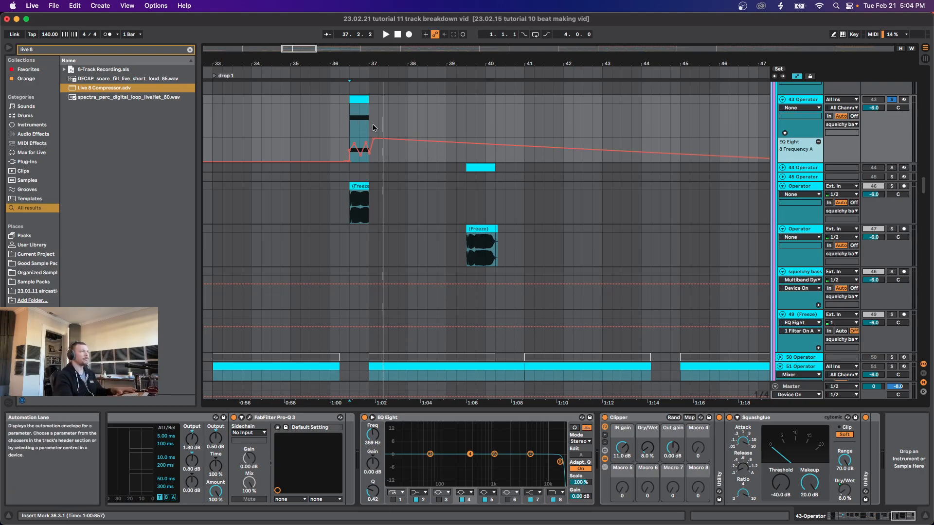
key(space)
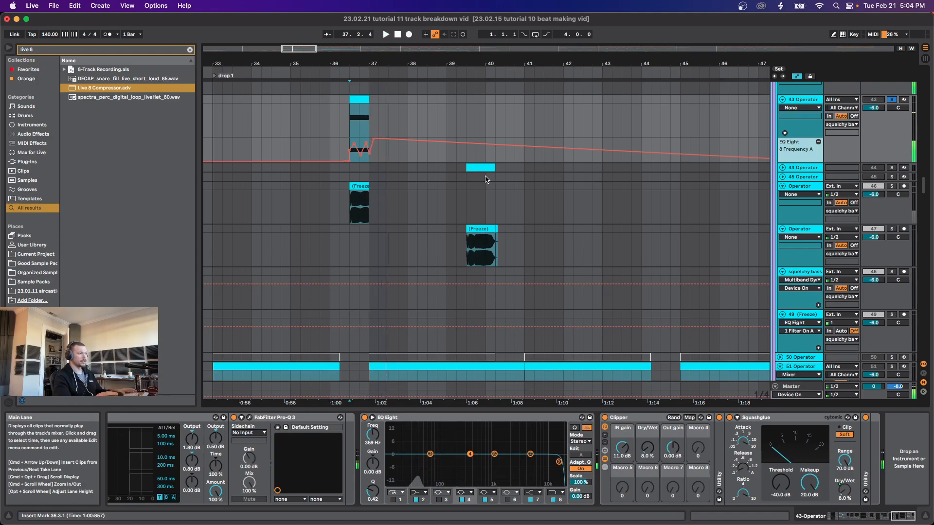
Step: Unfold and solo 44 Operator, and play its clip from 39.3
click(803, 168)
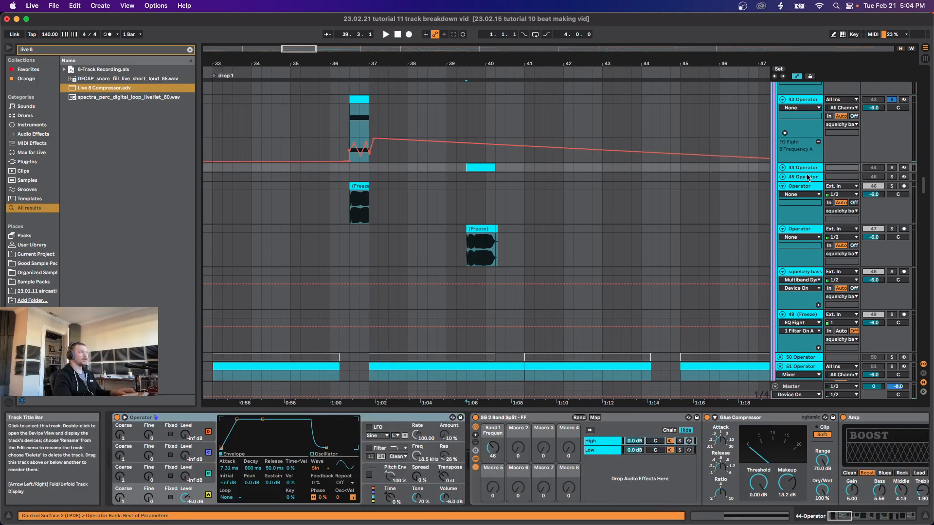
click(783, 167)
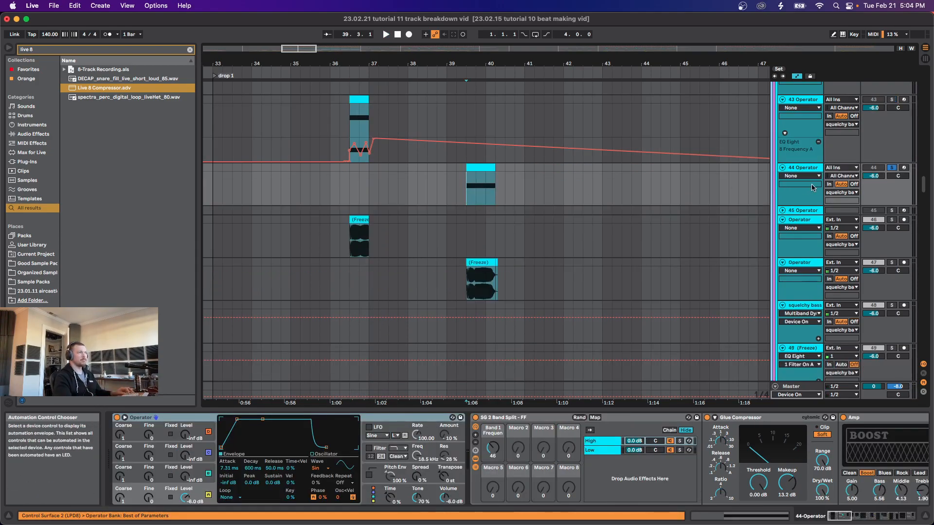
key(space)
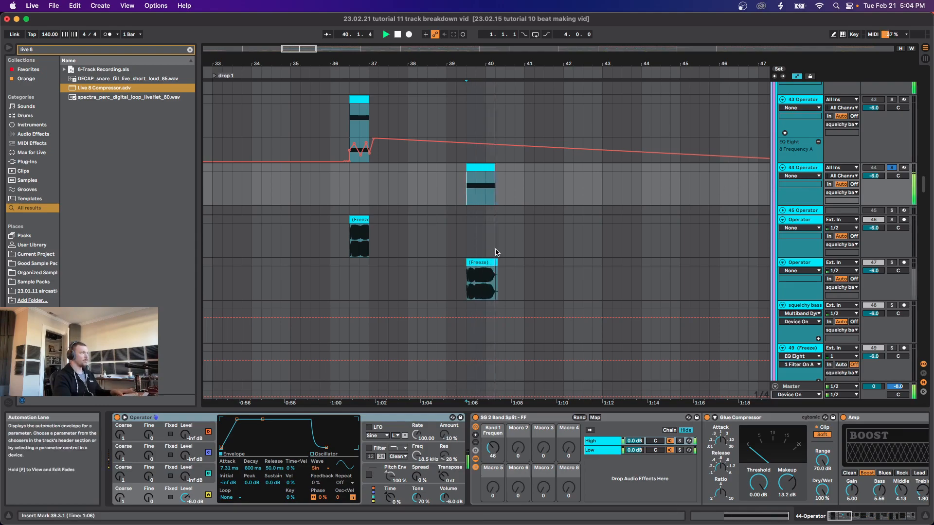
Step: Examine the effect chain of 44 Operator from SG 2 Band Split through to Squashglue
scroll(484, 223, right, 5)
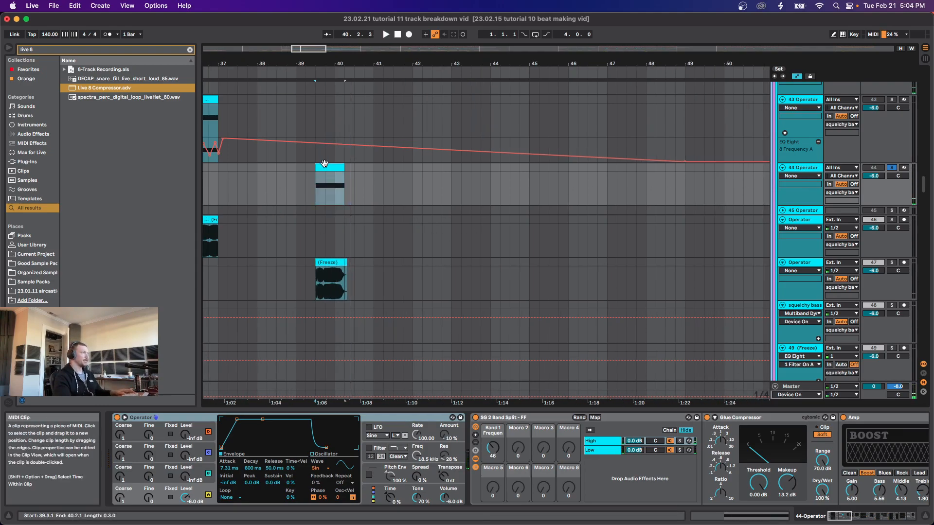
scroll(539, 440, right, 6)
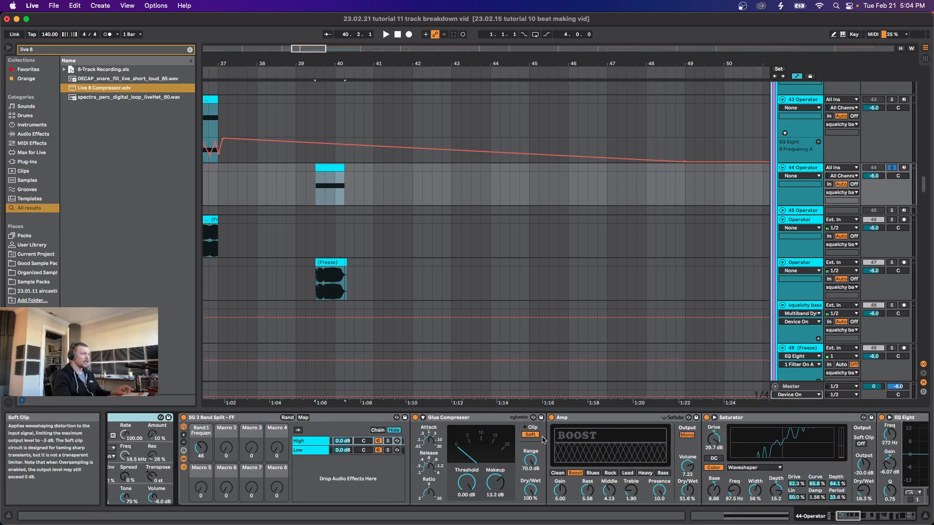
scroll(529, 444, right, 6)
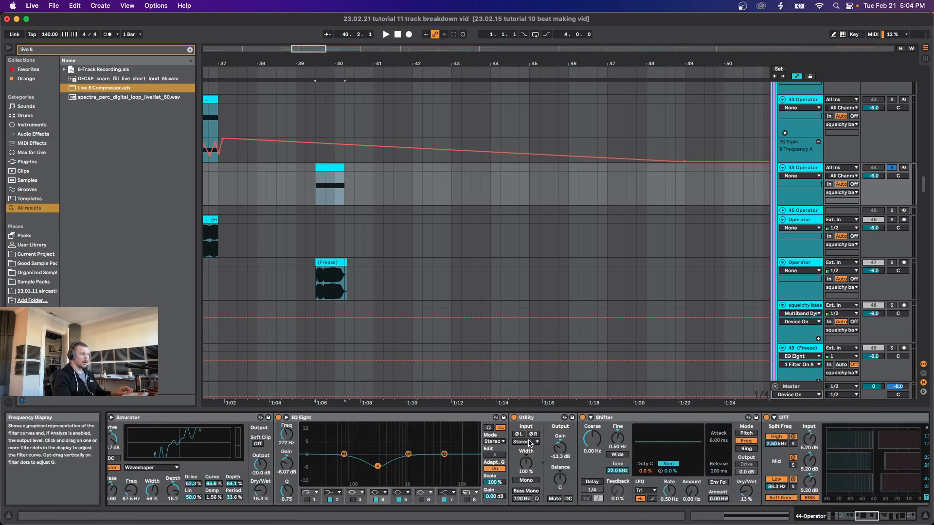
scroll(298, 485, right, 2)
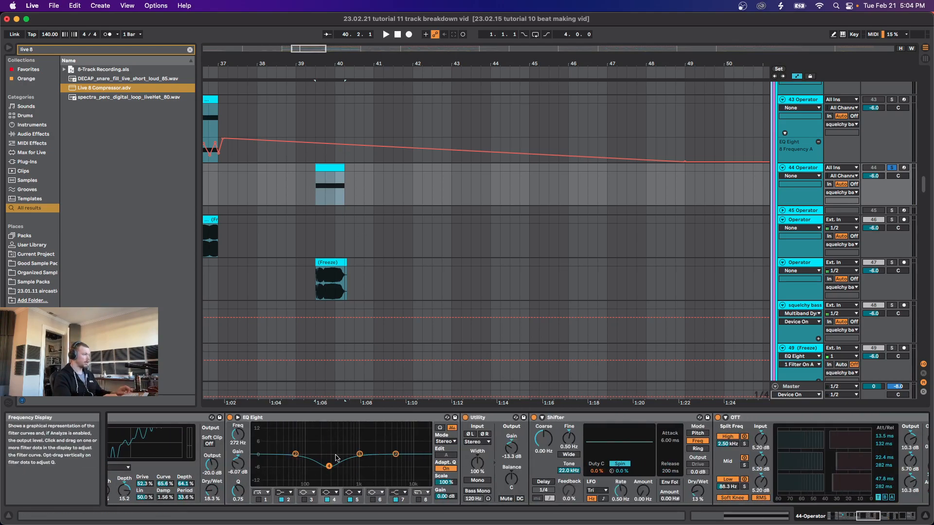
scroll(373, 446, right, 10)
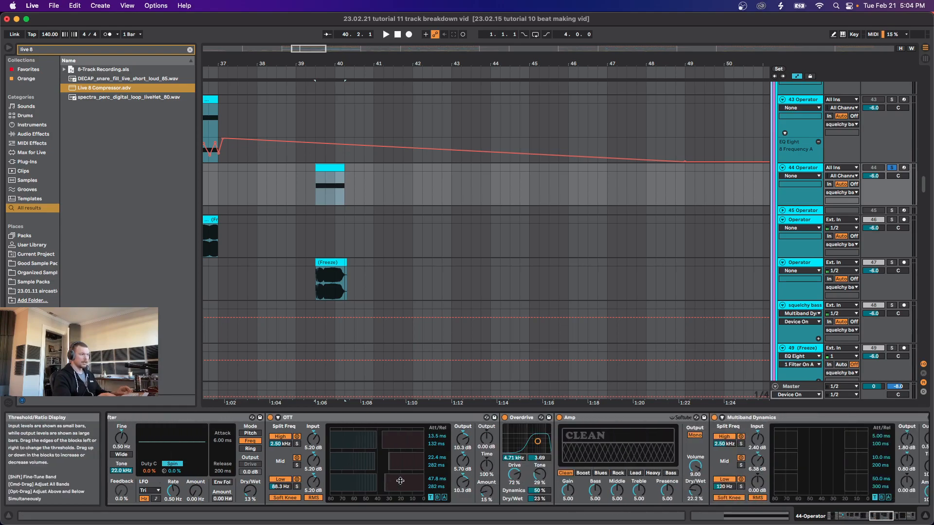
scroll(362, 432, right, 15)
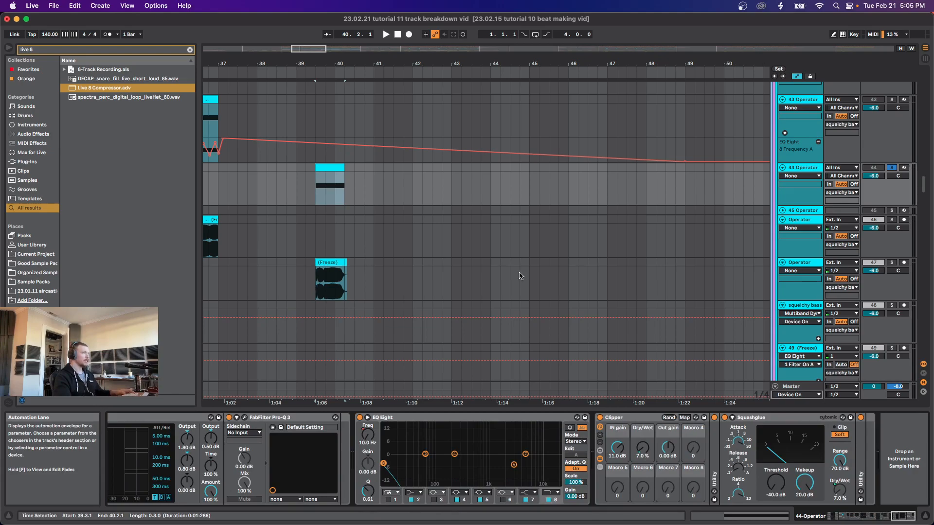
Step: Open the 44 Operator clip at 39.3 and show its MIDI Ctrl Pitch Bend envelope
scroll(549, 227, down, 5)
double_click(487, 179)
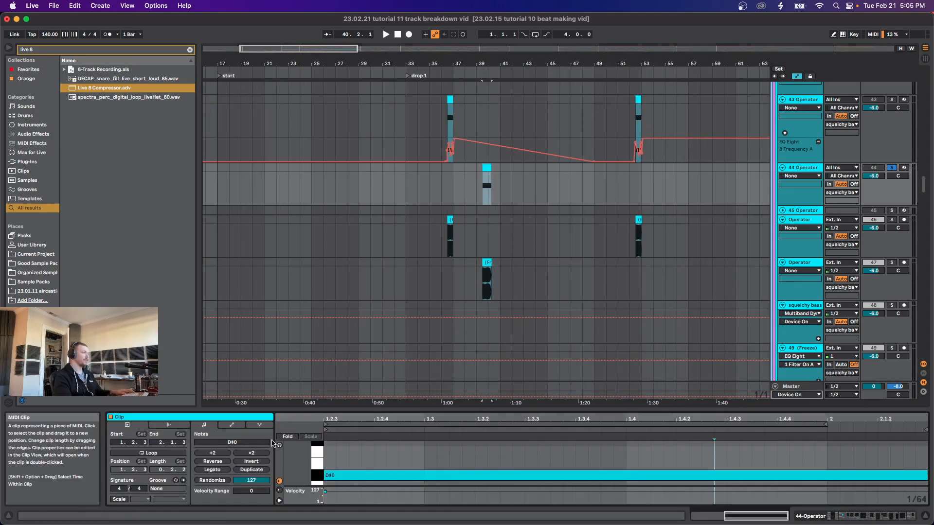
click(210, 443)
click(211, 258)
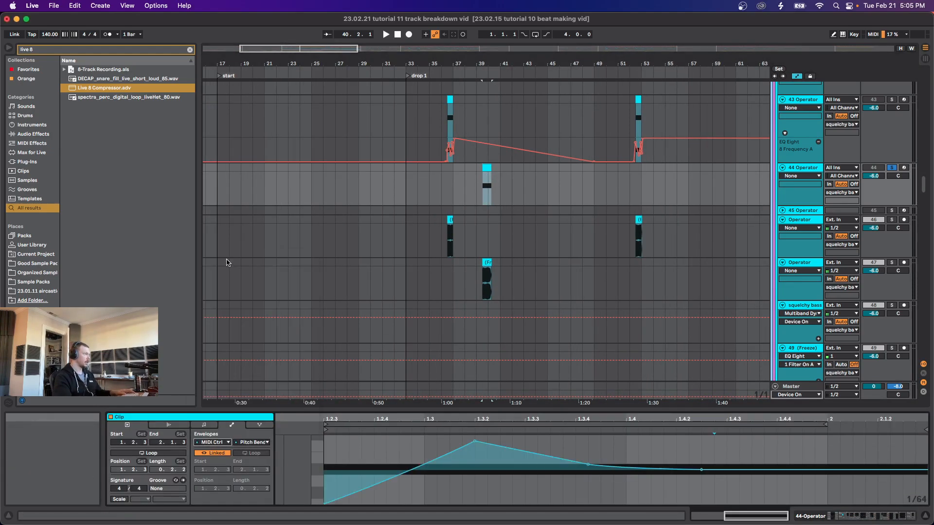
Step: Show the MIDI Ctrl Pitch Bend envelope of the 43 Operator clip at 52.3 and play the clip with the track soloed
scroll(418, 258, right, 5)
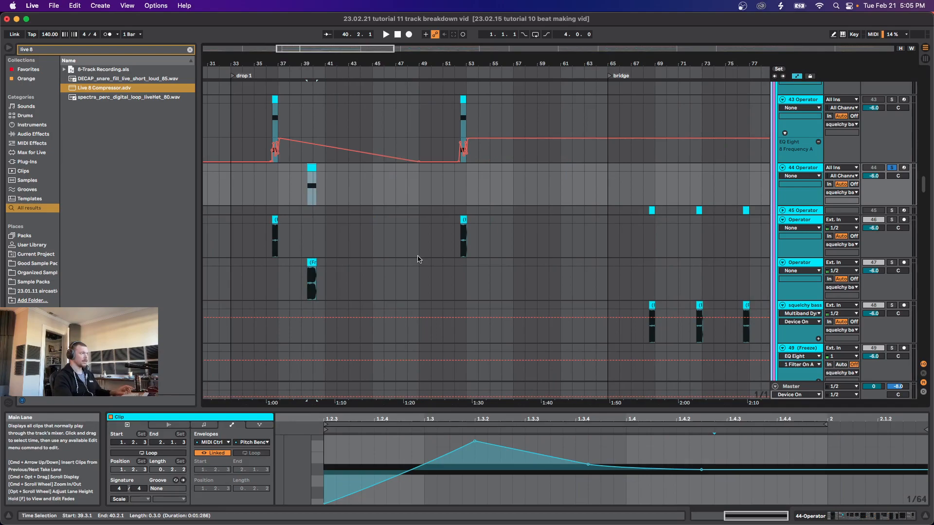
scroll(451, 121, up, 5)
click(465, 117)
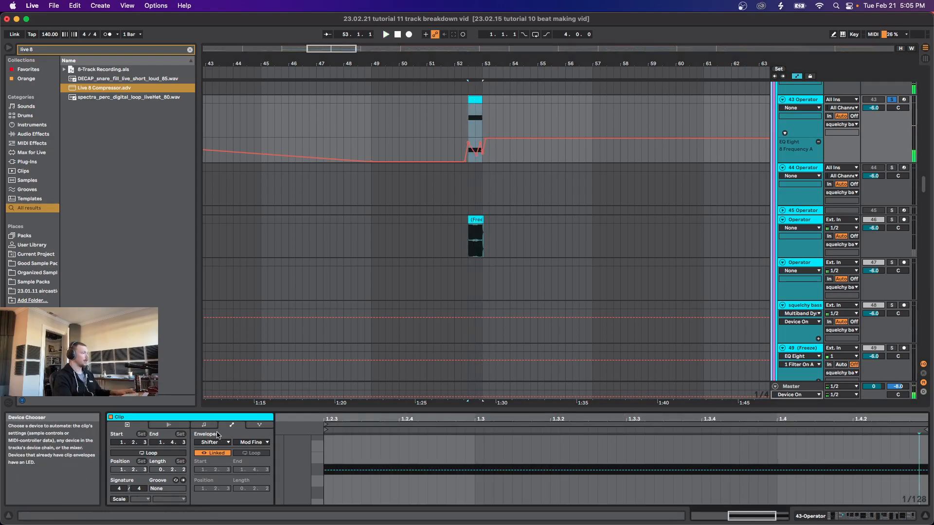
click(217, 441)
click(222, 259)
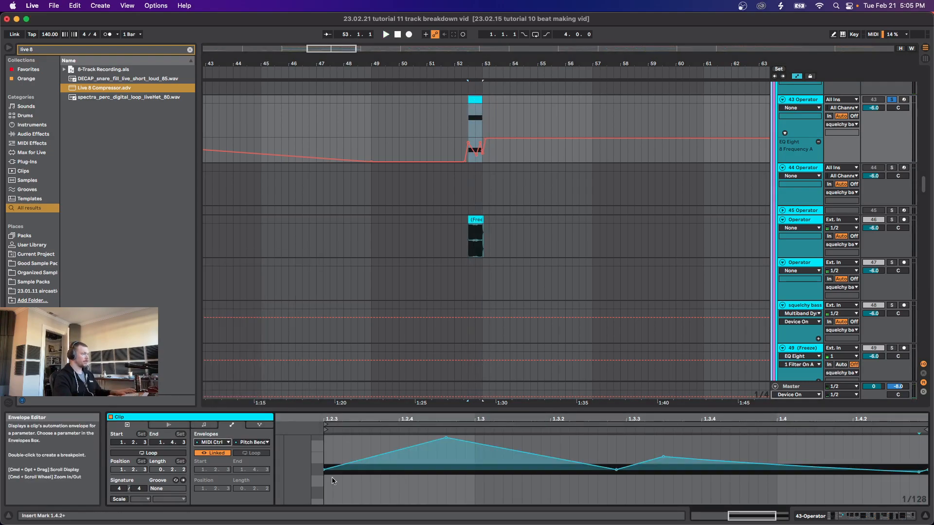
key(space)
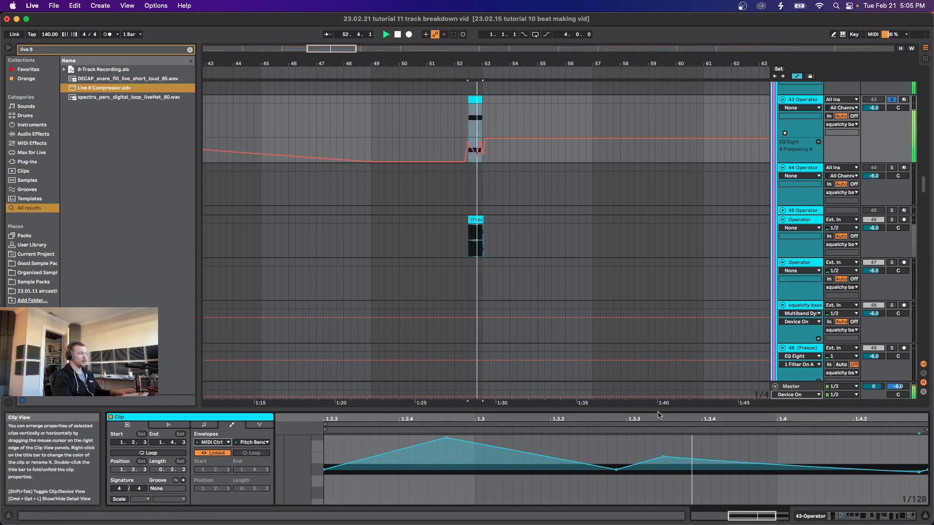
key(space)
Step: Release the solo on 43 Operator, and solo the squelchy bass group, 51 Operator and the FX 1 group
key(minus)
key(minus)
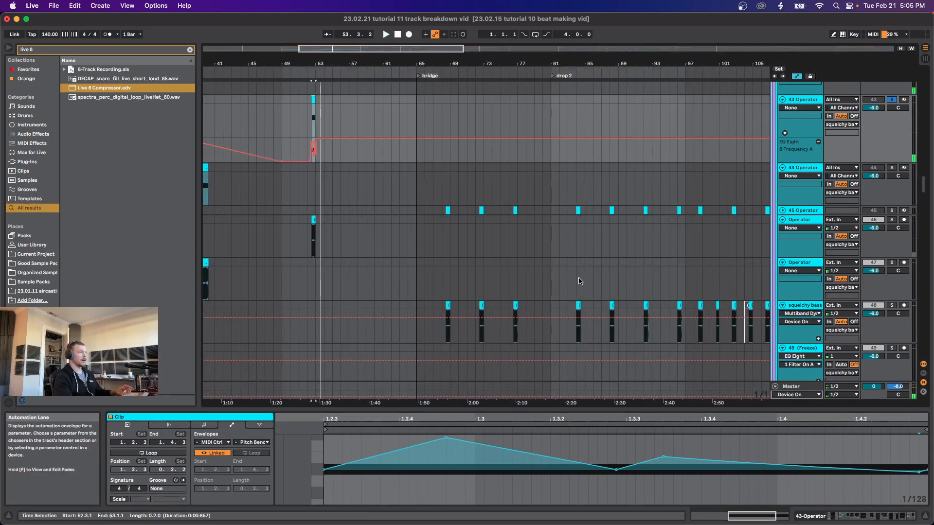
key(minus)
scroll(633, 263, up, 5)
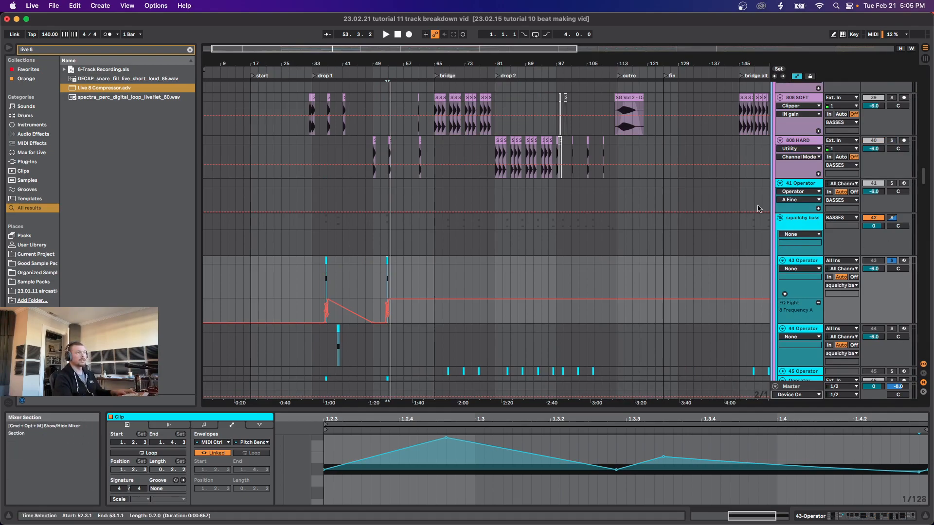
scroll(892, 225, up, 10)
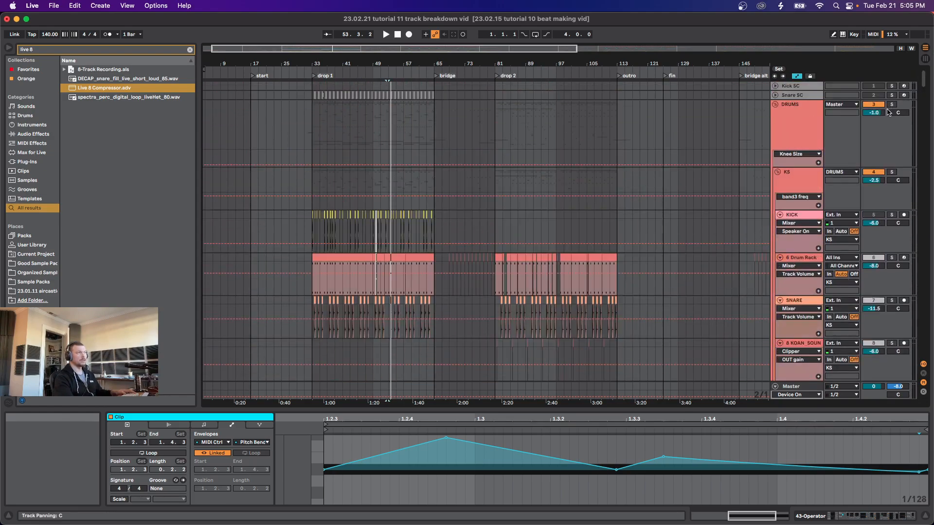
drag(923, 81, 920, 193)
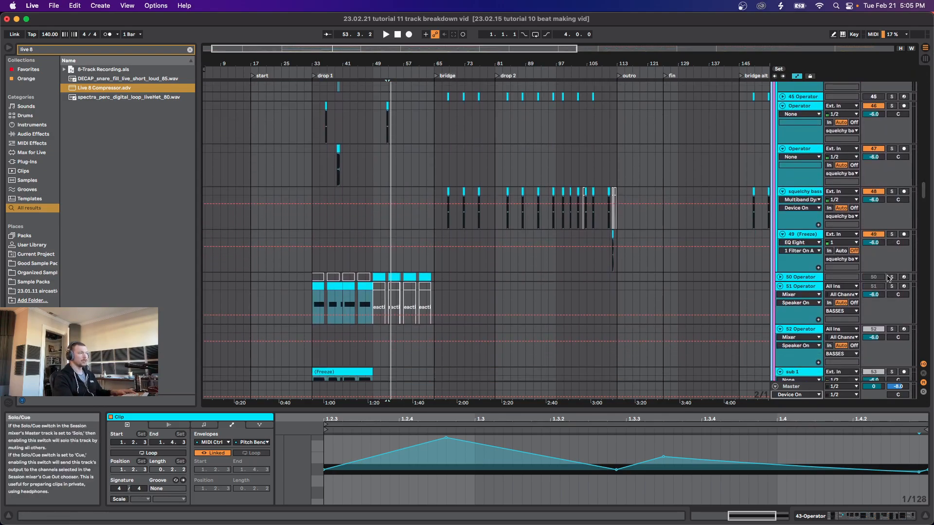
drag(922, 191, 921, 328)
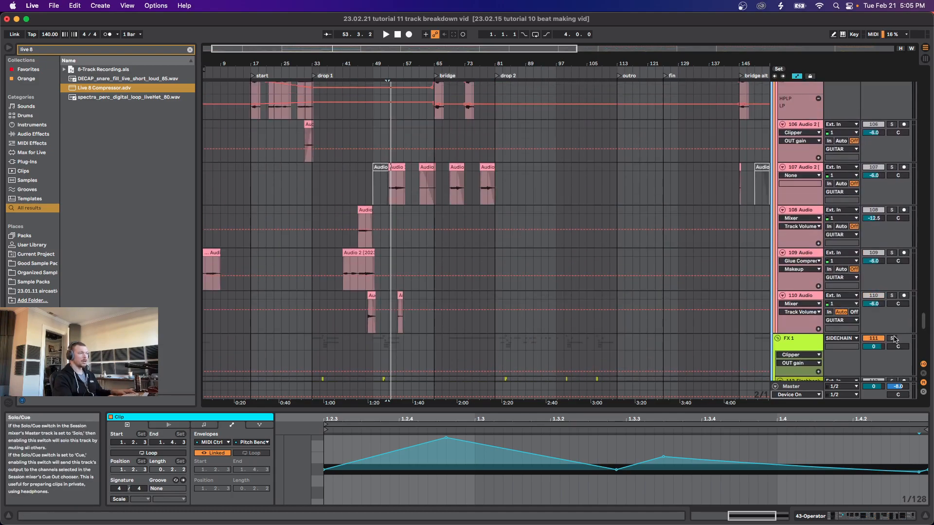
Step: Solo the GUITAR group and play the soloed parts from the start of drop 1 at 33.1.1
scroll(896, 199, up, 5)
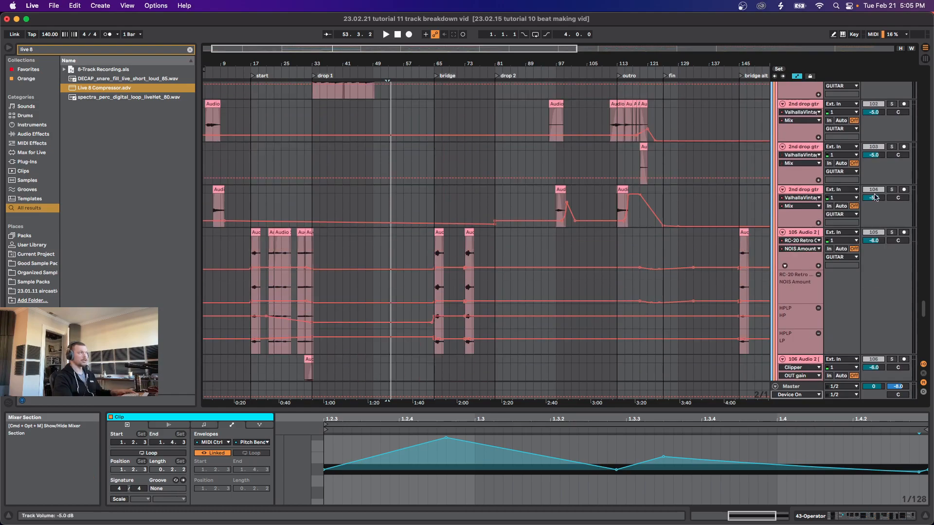
scroll(891, 230, up, 4)
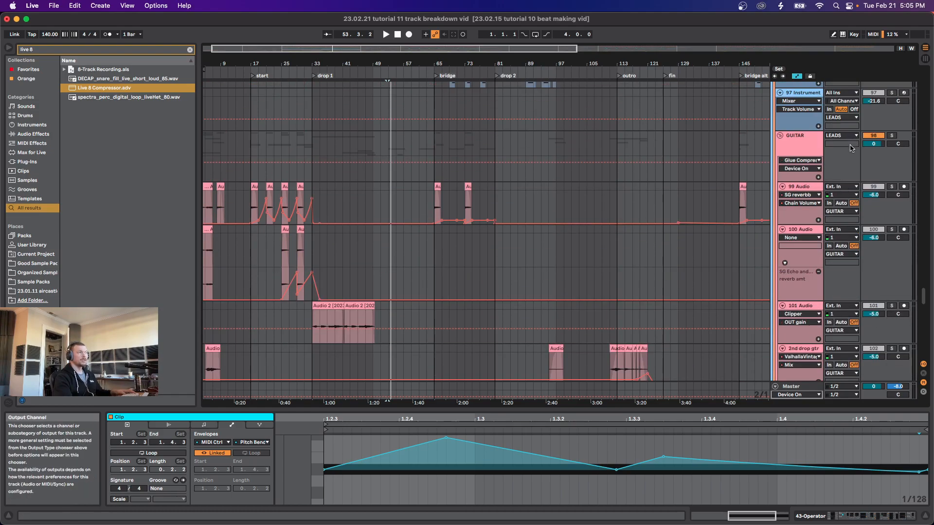
scroll(355, 281, down, 3)
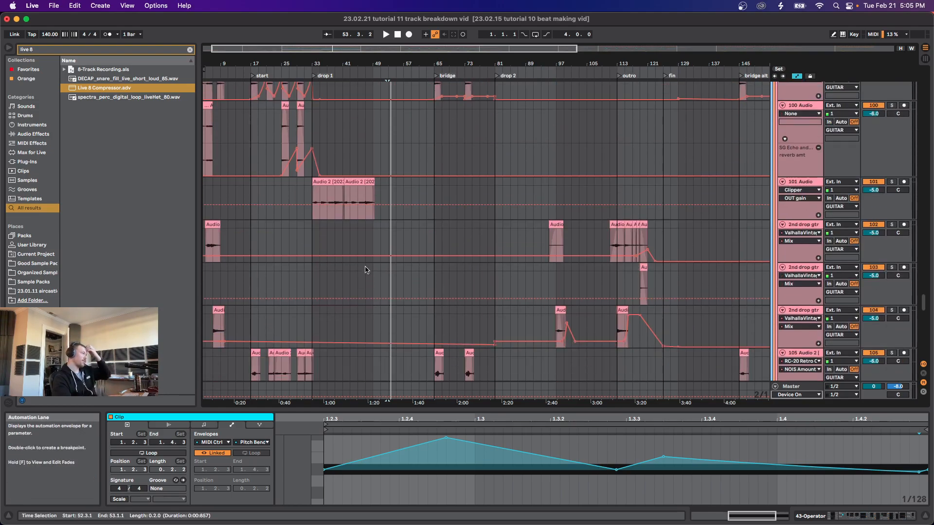
scroll(311, 195, down, 6)
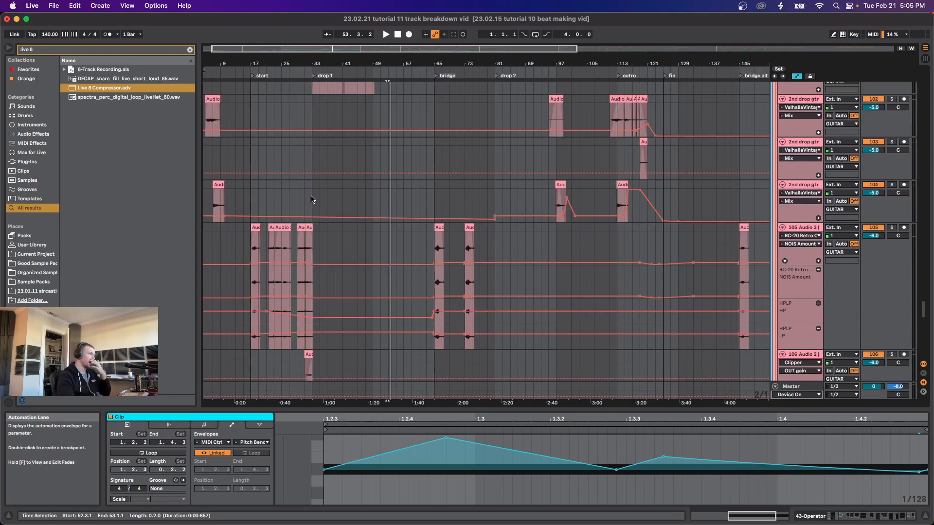
key(space)
click(311, 248)
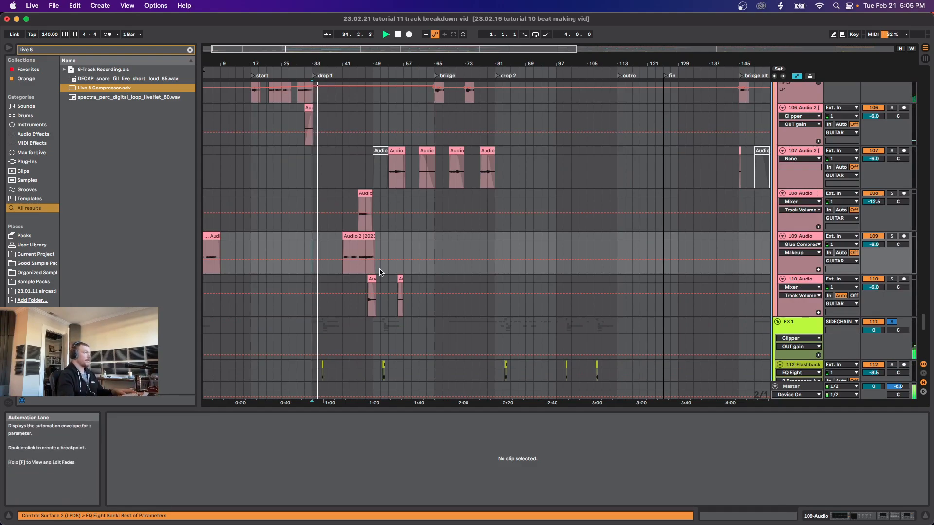
Step: Stop playback and show the EQ Eight 8 Frequency A automation lane of 44 Operator around its clip at 39.3
drag(925, 321, 908, 188)
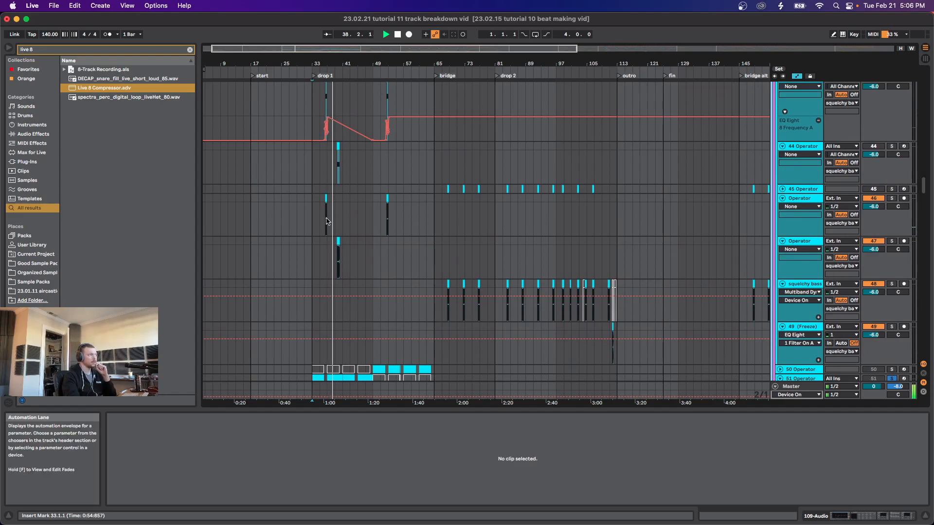
scroll(345, 223, up, 2)
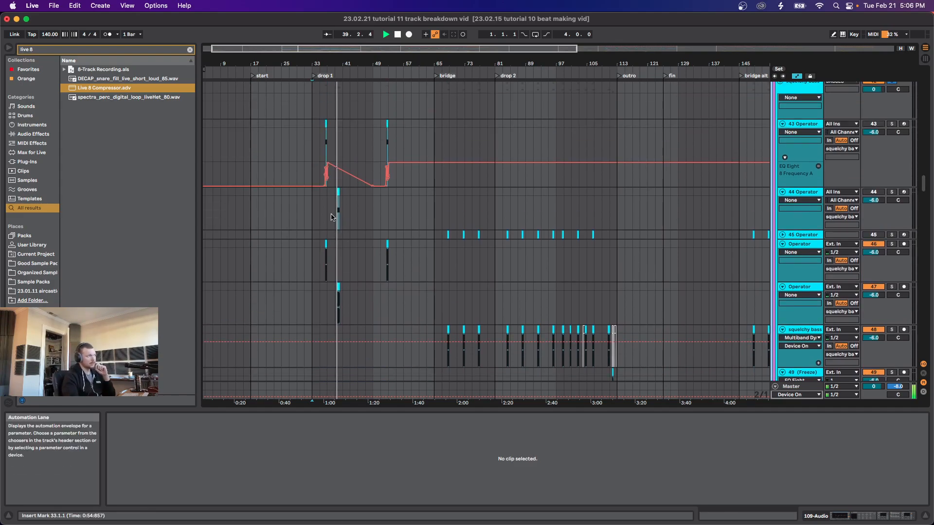
scroll(333, 224, up, 3)
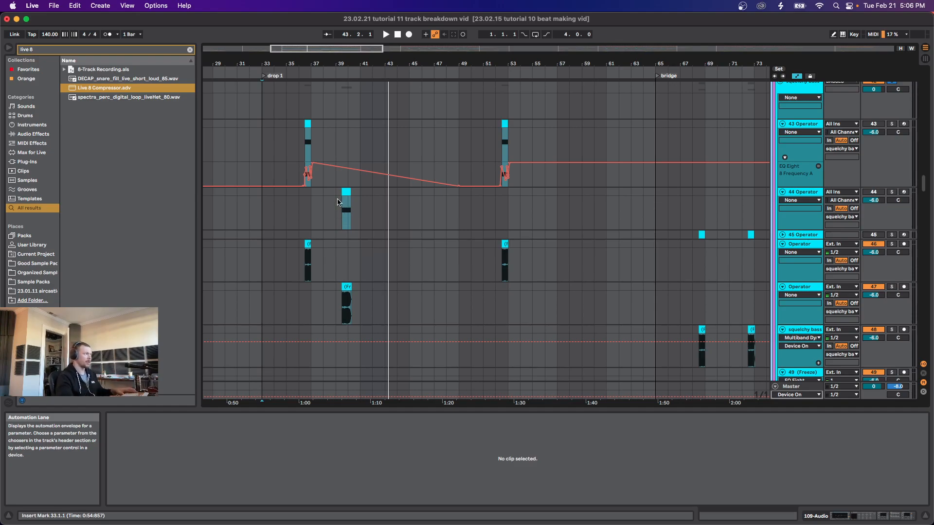
click(341, 214)
scroll(344, 266, down, 3)
scroll(350, 219, up, 10)
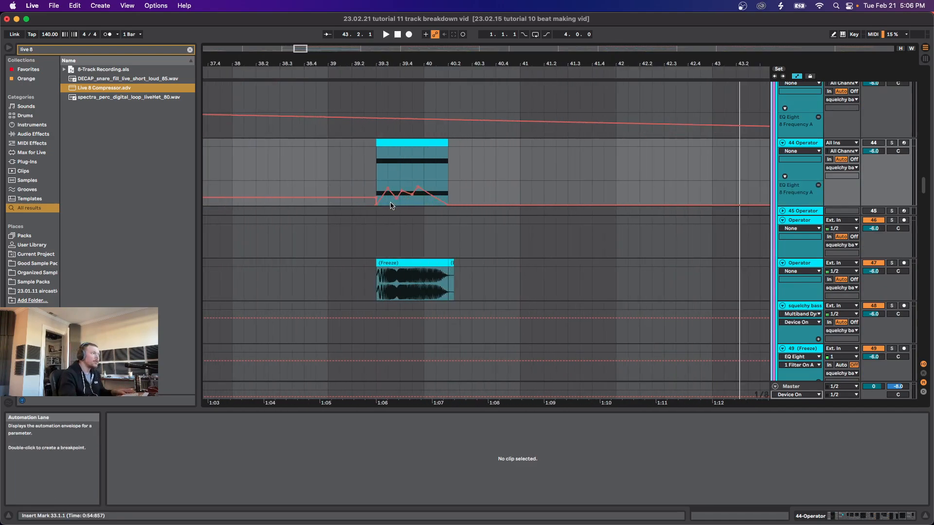
scroll(416, 218, down, 4)
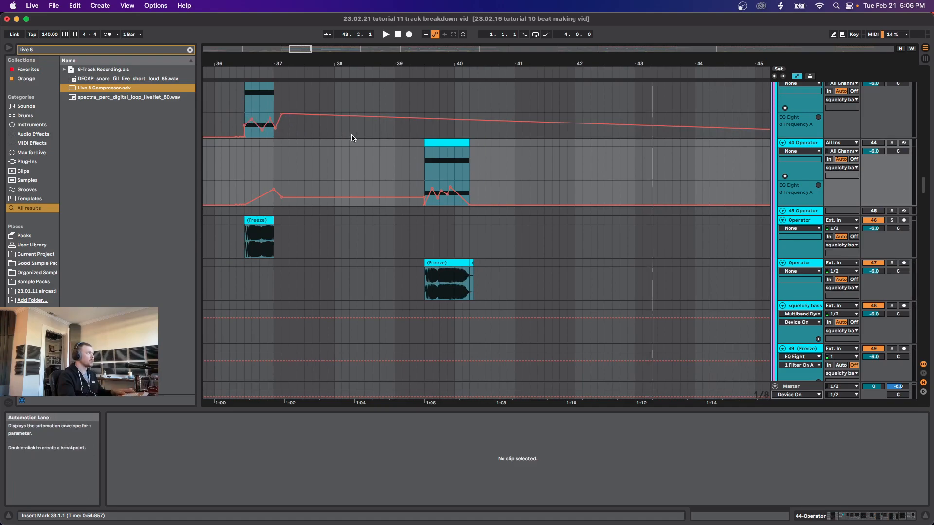
Step: Play the soloed parts from 39.3.1 while examining the 808, squelchy bass and 51 Operator tracks across drop 1
click(434, 164)
key(space)
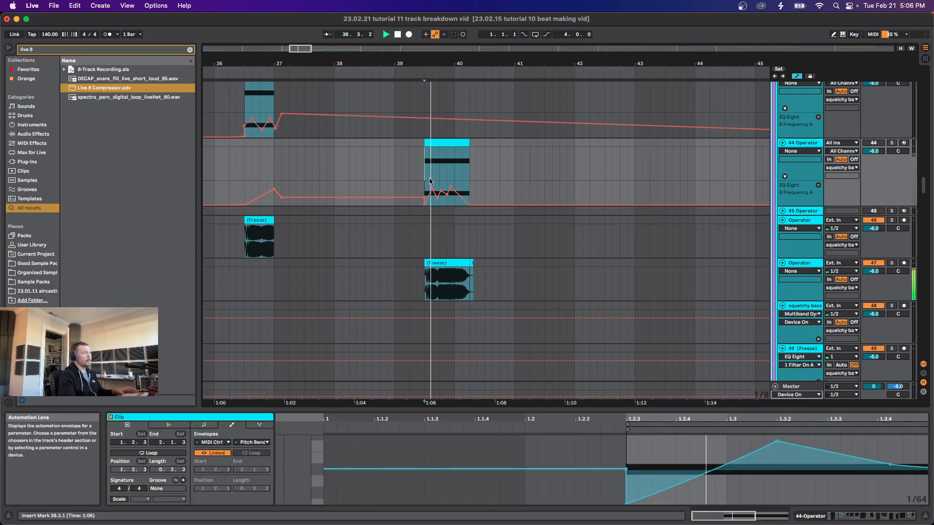
scroll(466, 214, down, 2)
scroll(466, 214, down, 3)
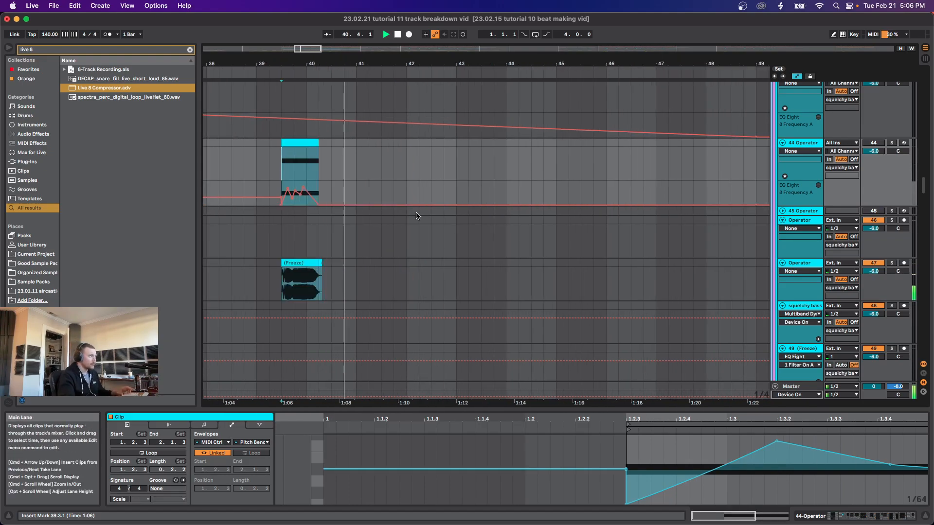
scroll(462, 243, down, 3)
scroll(462, 246, up, 10)
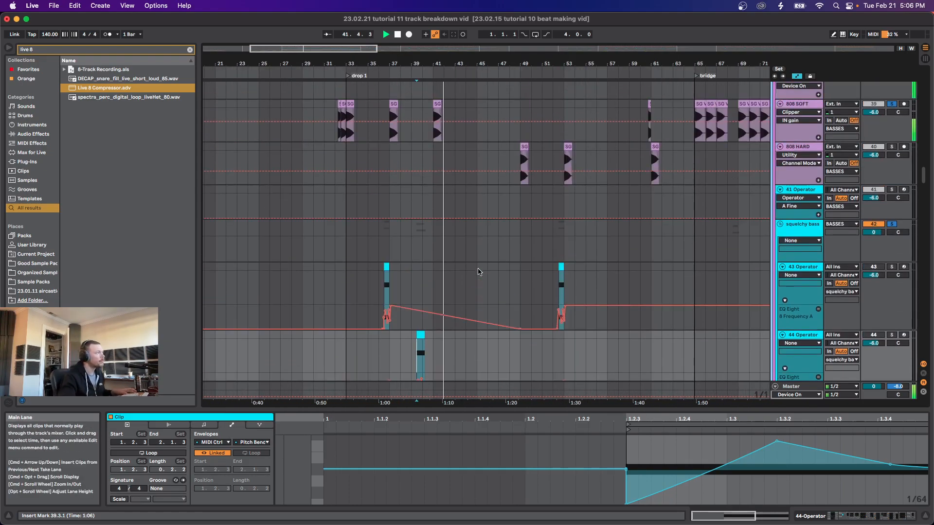
scroll(453, 278, right, 5)
scroll(417, 254, down, 6)
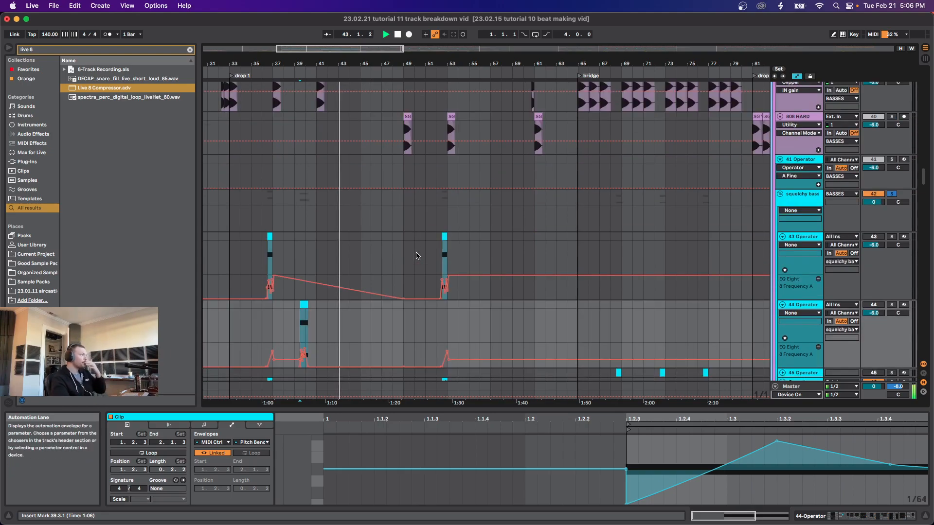
scroll(395, 274, up, 5)
scroll(389, 292, down, 10)
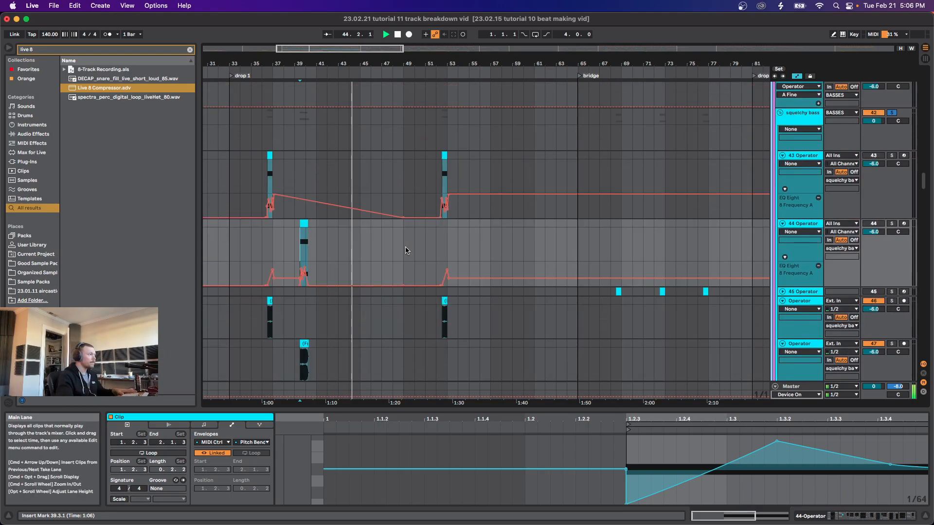
scroll(379, 313, down, 7)
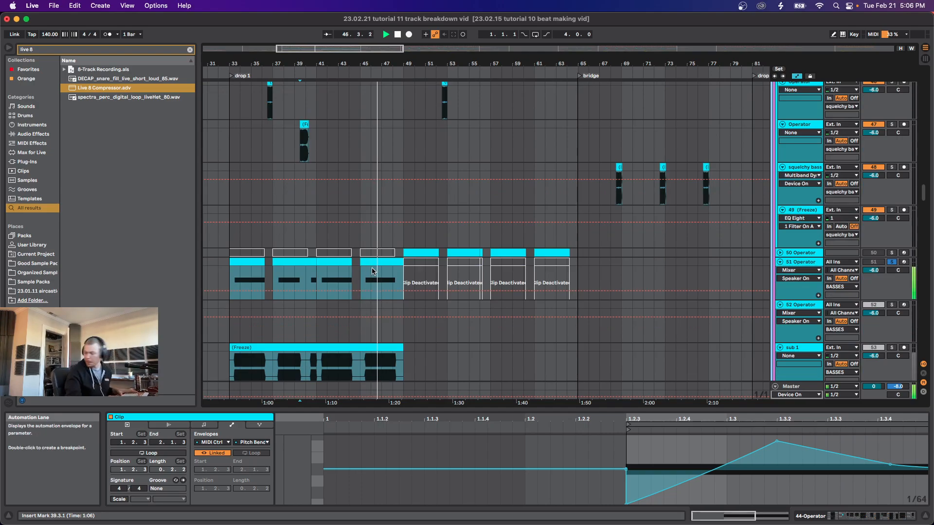
scroll(401, 245, up, 12)
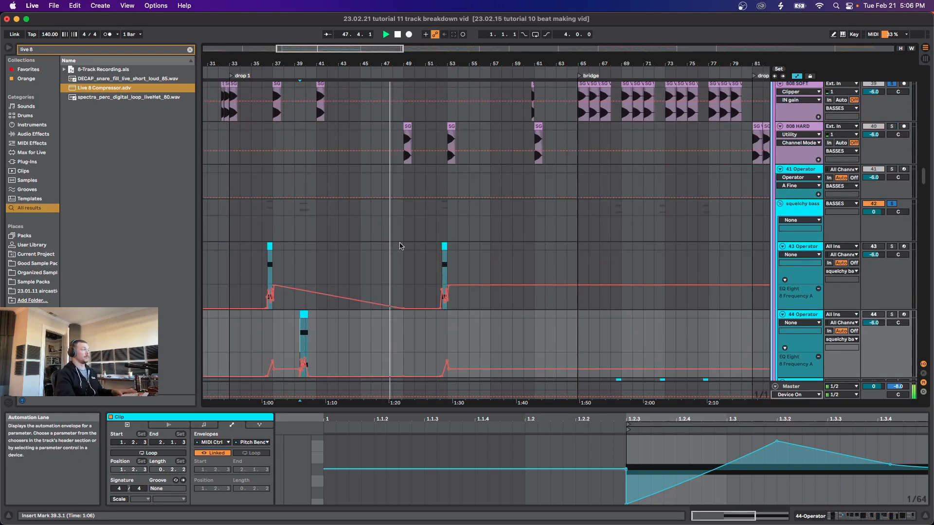
scroll(403, 328, down, 4)
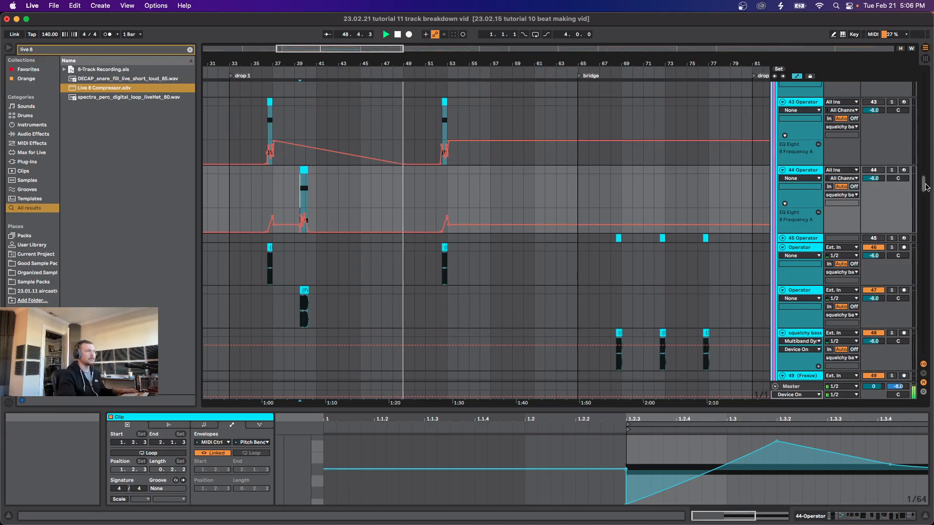
Step: Open the guitar clip on 109 Audio at 41.1.1 and play it with the other soloed parts
drag(925, 187, 932, 319)
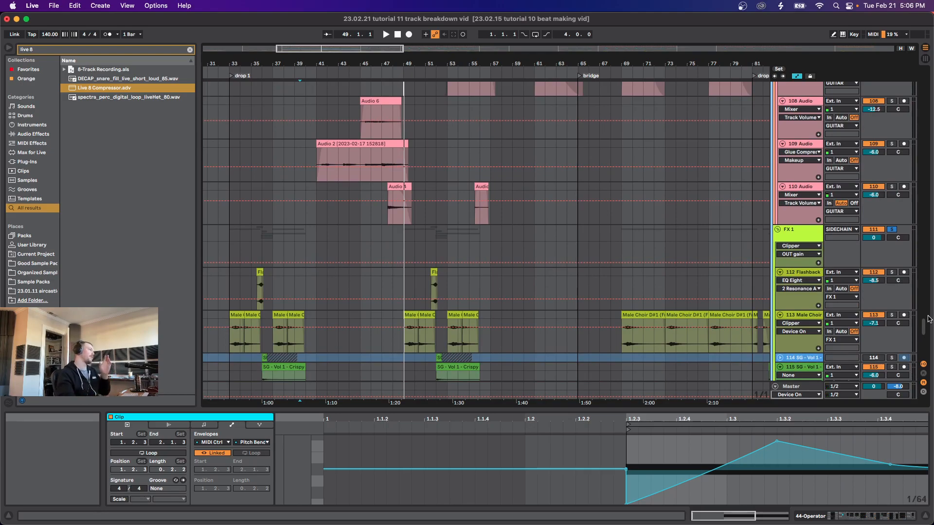
click(316, 158)
scroll(316, 159, up, 5)
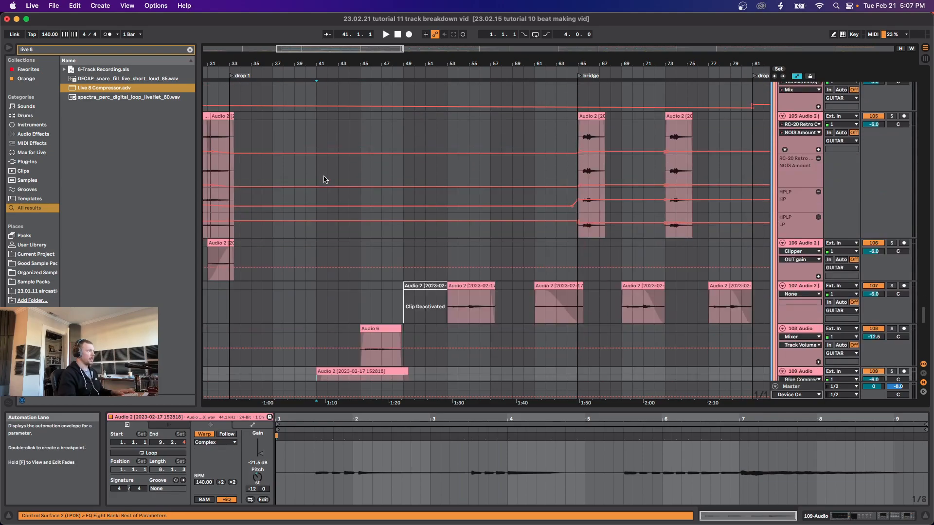
scroll(327, 205, down, 3)
click(339, 250)
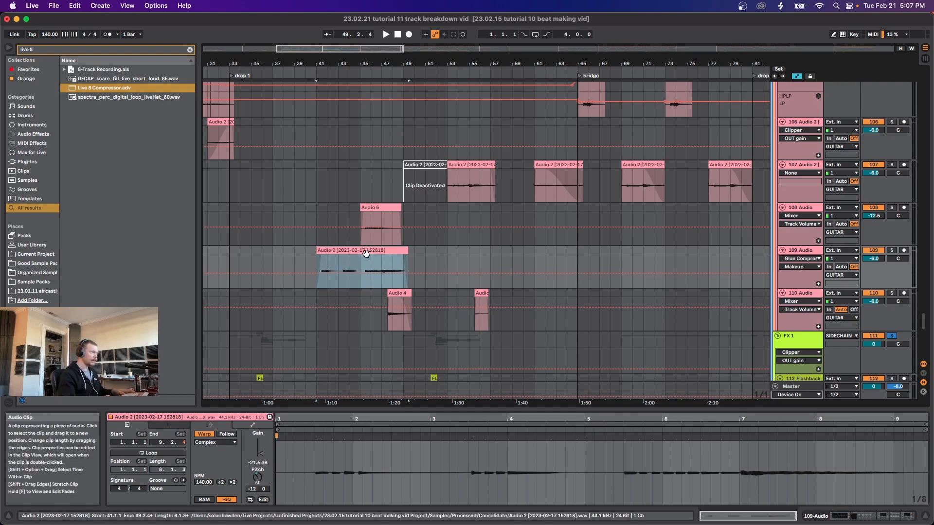
key(space)
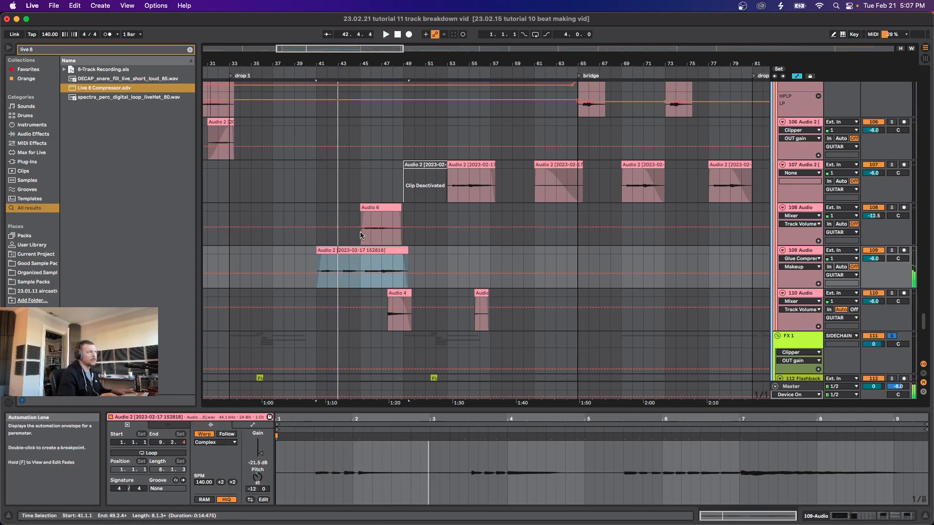
Step: Open the Audio 6 clip on 108 Audio at 45.1.1 and play it with only that track soloed
click(361, 218)
scroll(363, 219, up, 3)
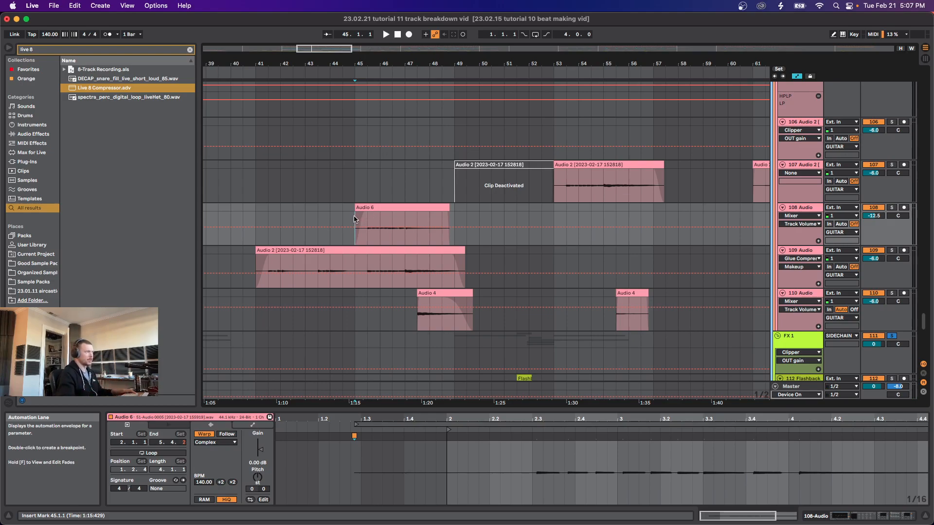
key(space)
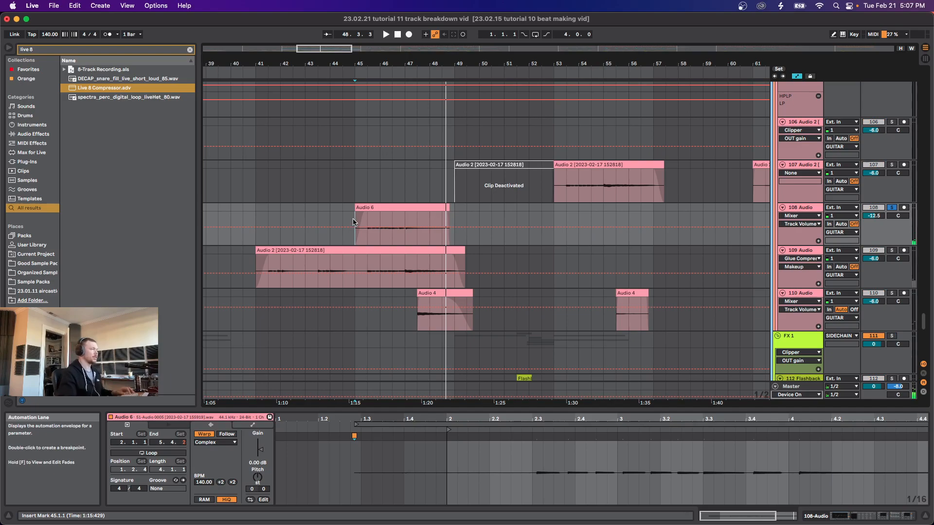
key(space)
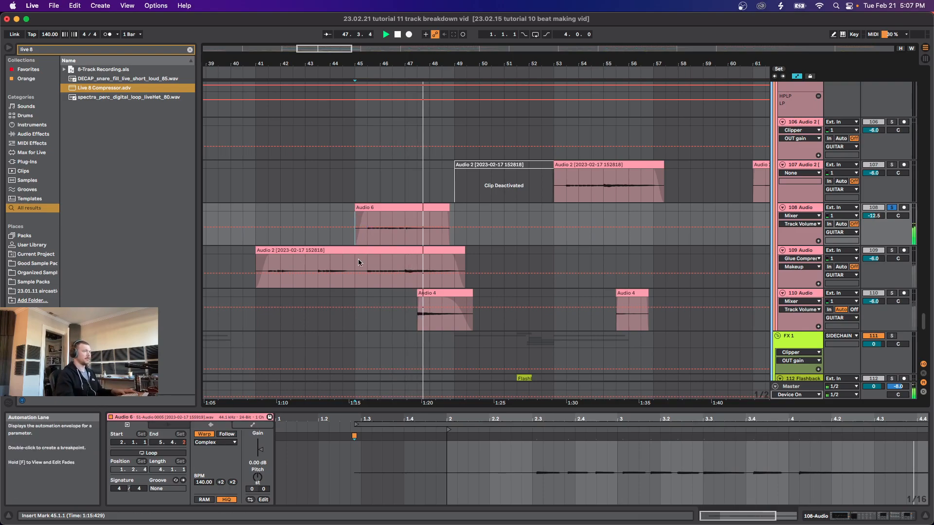
Step: Solo 101 Audio and play its guitar clip from 45.1.1 for comparison
scroll(359, 260, up, 5)
scroll(359, 258, up, 6)
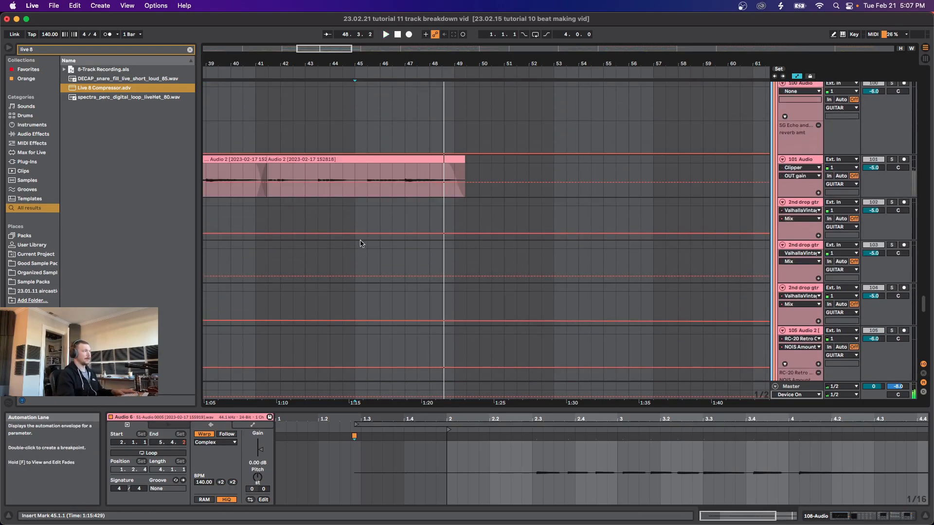
click(359, 192)
key(space)
key(space)
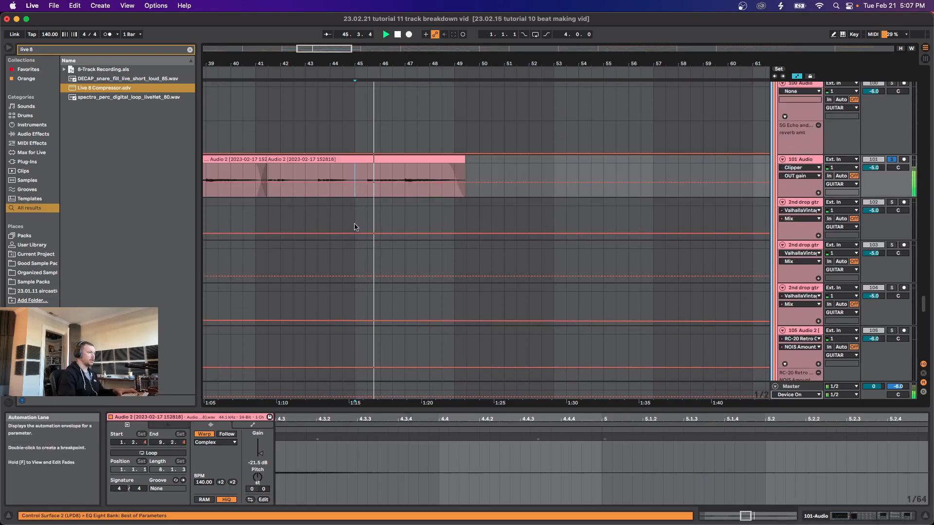
Step: Solo 109 Audio and play its guitar clip from 45.1.1
scroll(394, 276, down, 6)
scroll(394, 277, down, 4)
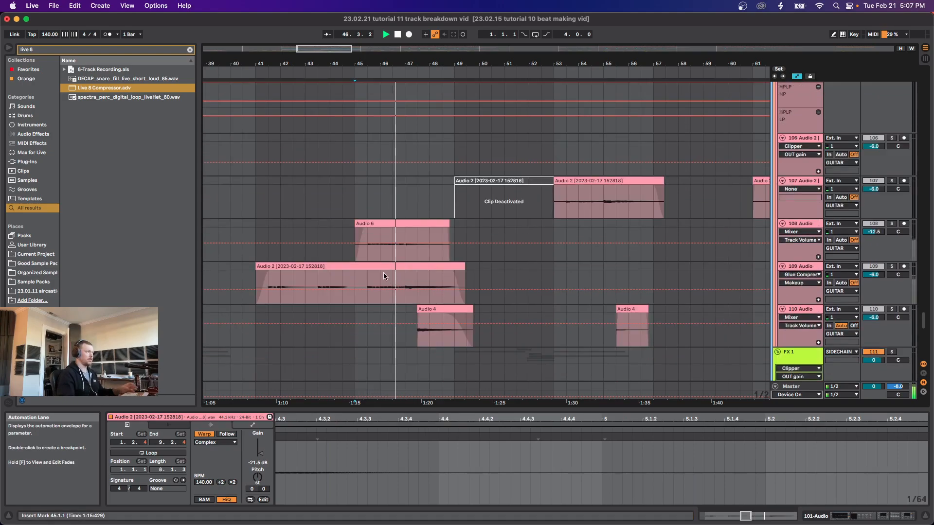
click(356, 276)
key(space)
key(space)
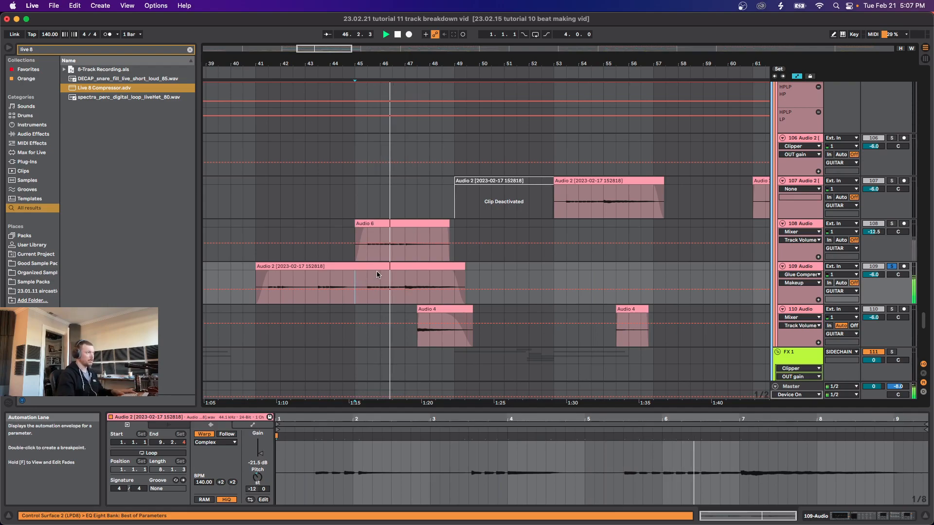
Step: Stop playback and open the first Audio 4 clip on 110 Audio at 47.3.1
scroll(378, 272, down, 1)
key(space)
click(415, 310)
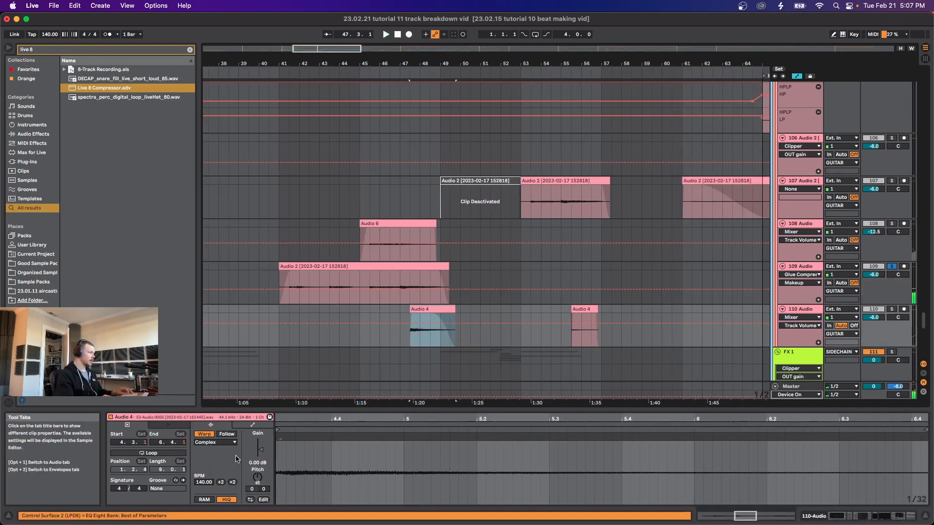
scroll(412, 283, up, 5)
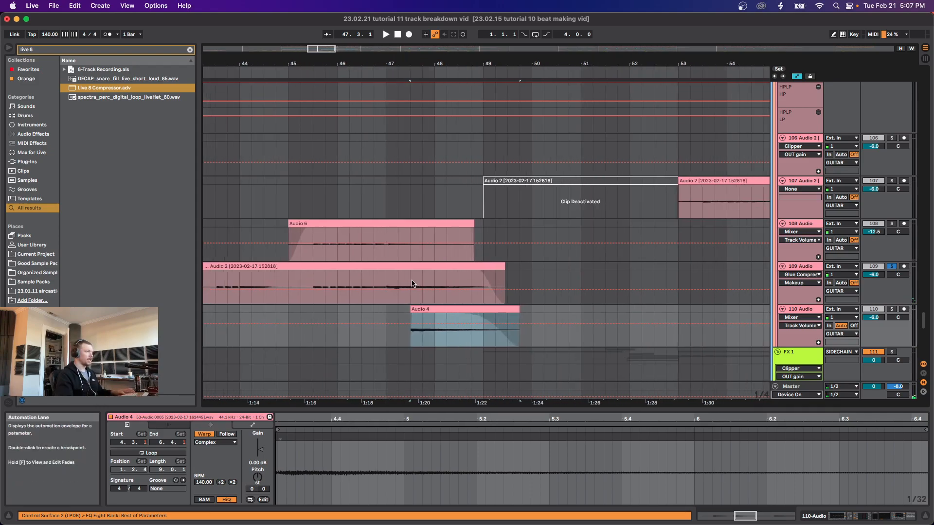
Step: Show the device chain of 110 Audio and select its Shifter to examine the LFO rate and amount
key(shift+Tab)
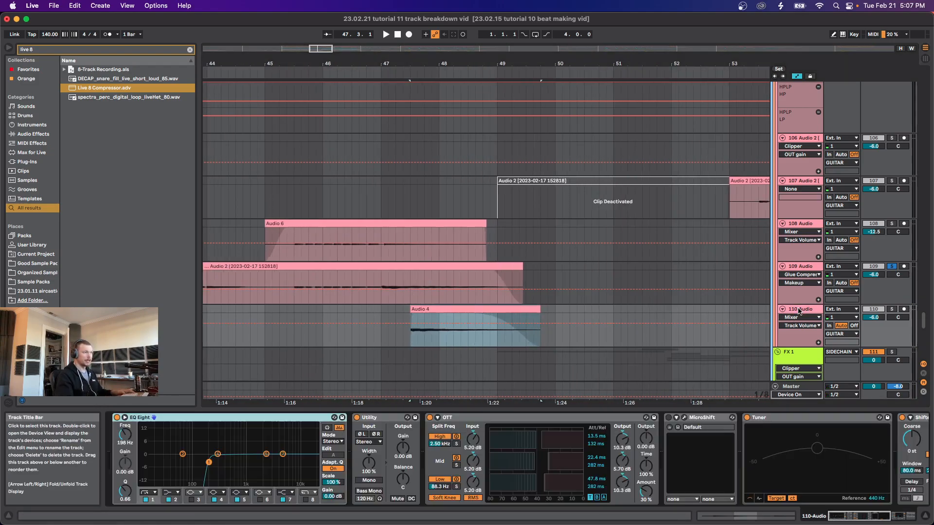
scroll(471, 317, down, 4)
scroll(593, 459, right, 4)
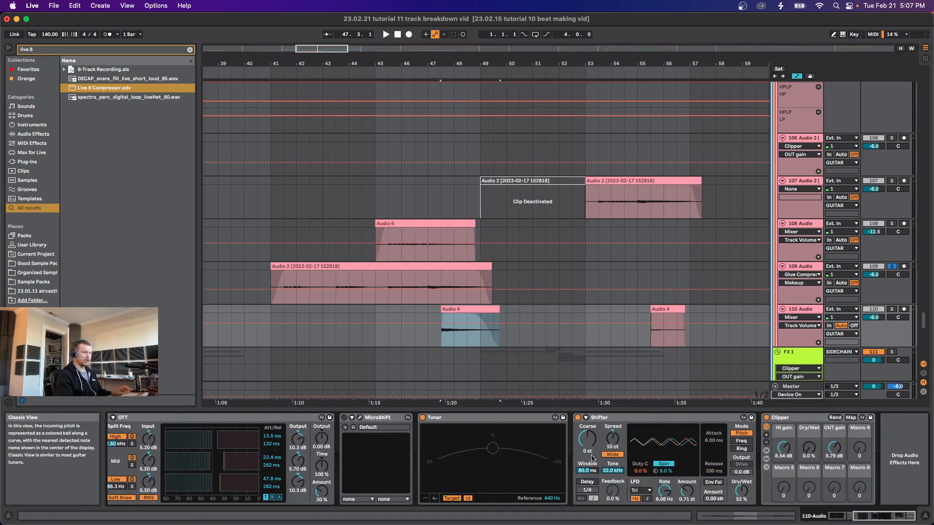
click(617, 419)
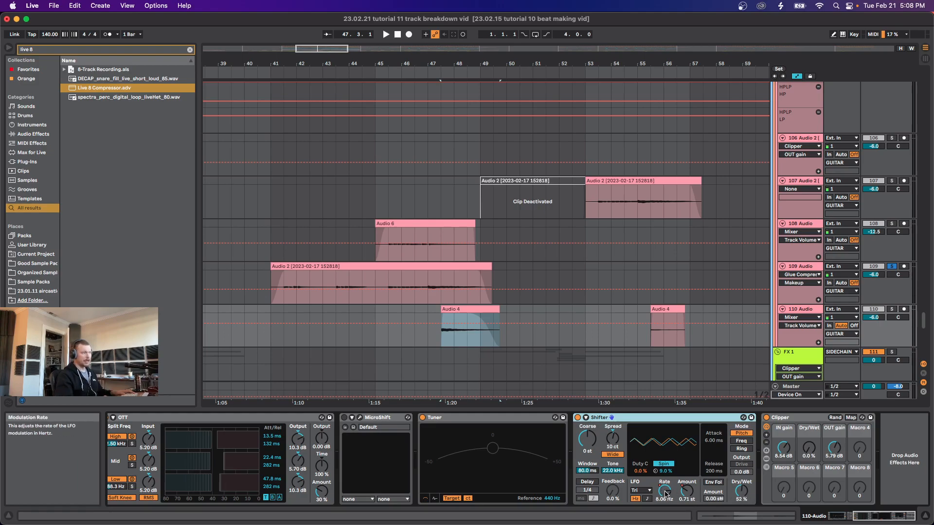
Step: Add a separate lane for each automated envelope on 110 Audio
right_click(793, 340)
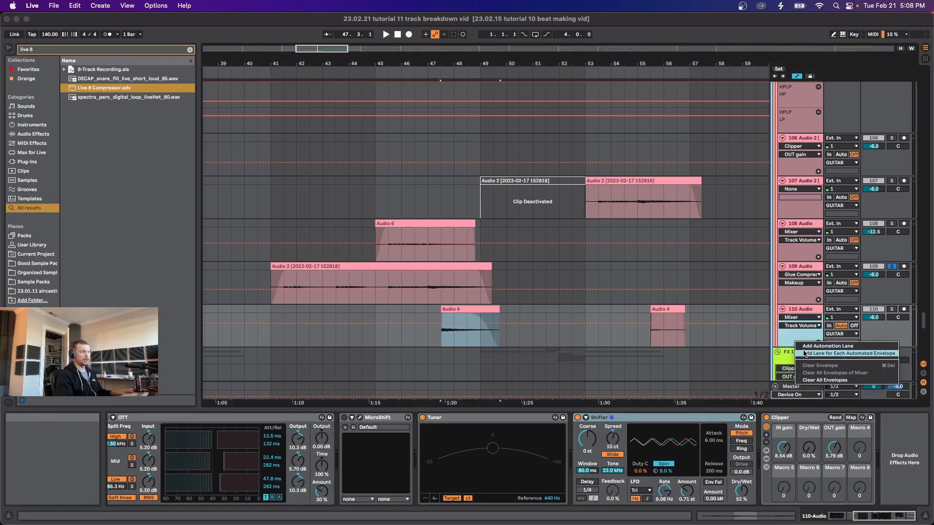
click(802, 353)
scroll(500, 334, down, 3)
scroll(500, 333, down, 2)
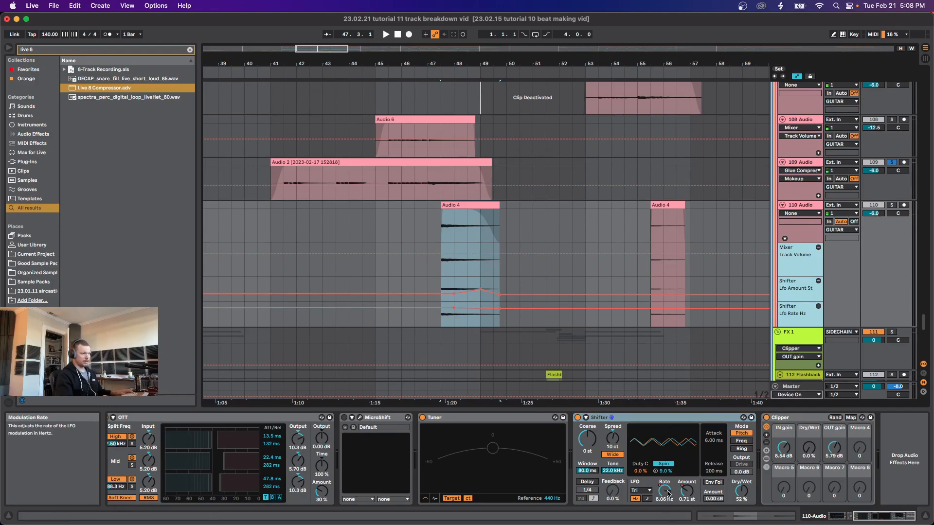
Step: Solo 110 Audio and play its Audio 4 clip from 47.3.1 several times to hear the Shifter automation
click(441, 291)
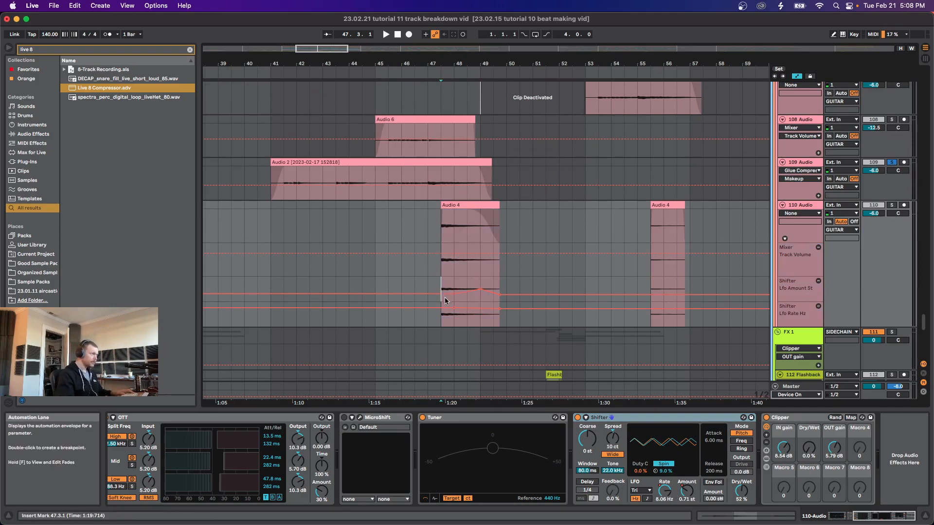
key(space)
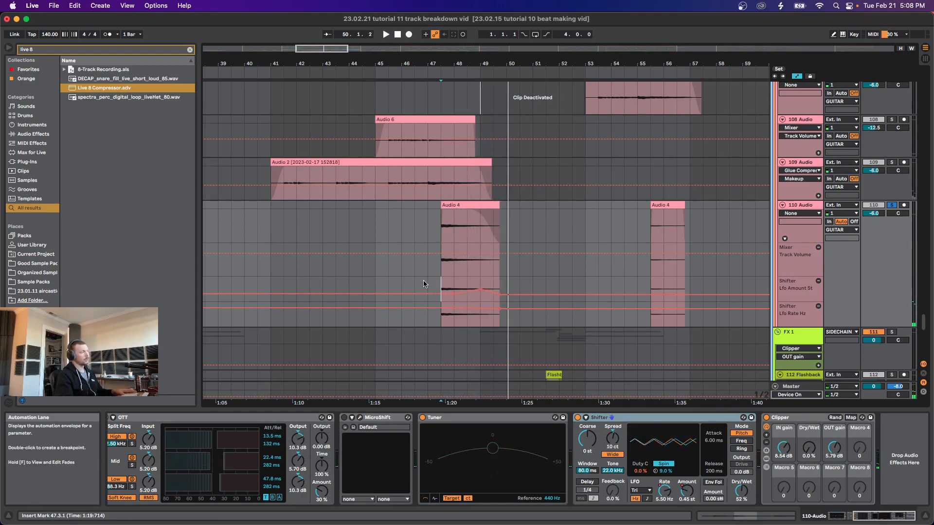
key(space)
key(space)
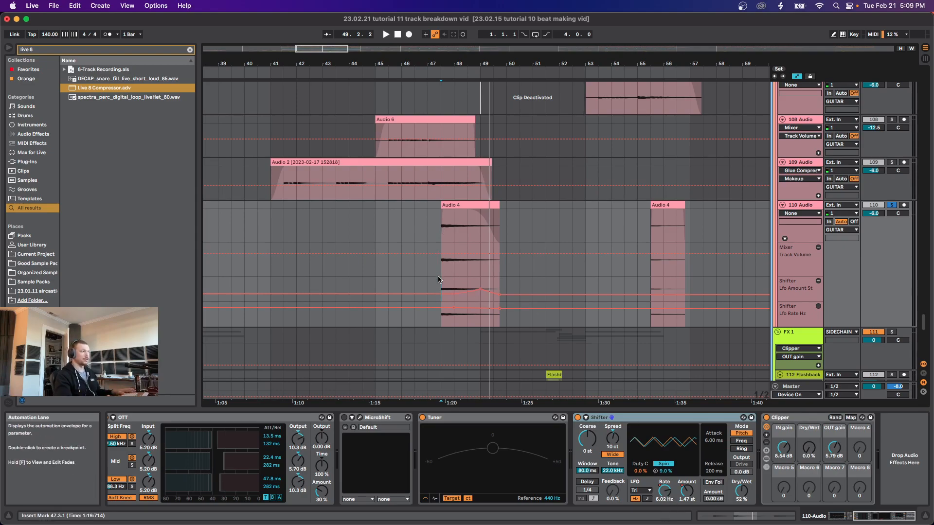
key(space)
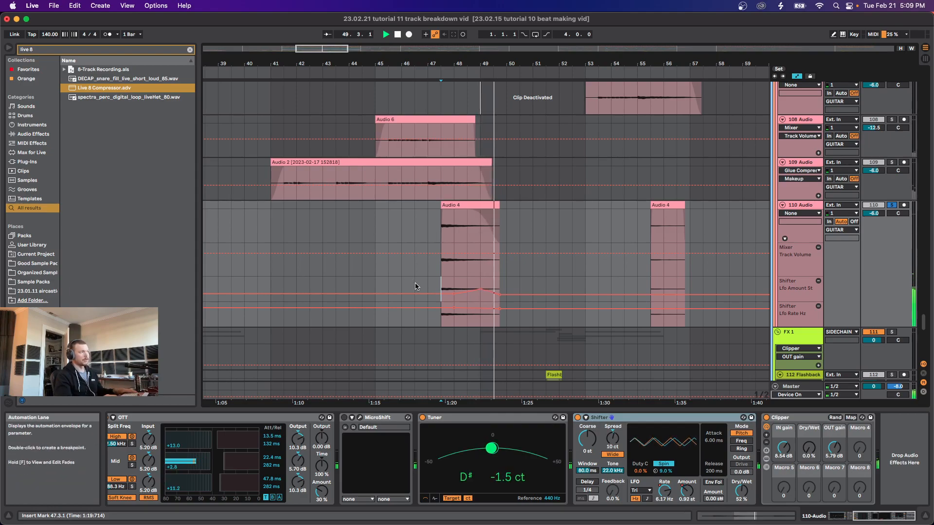
key(space)
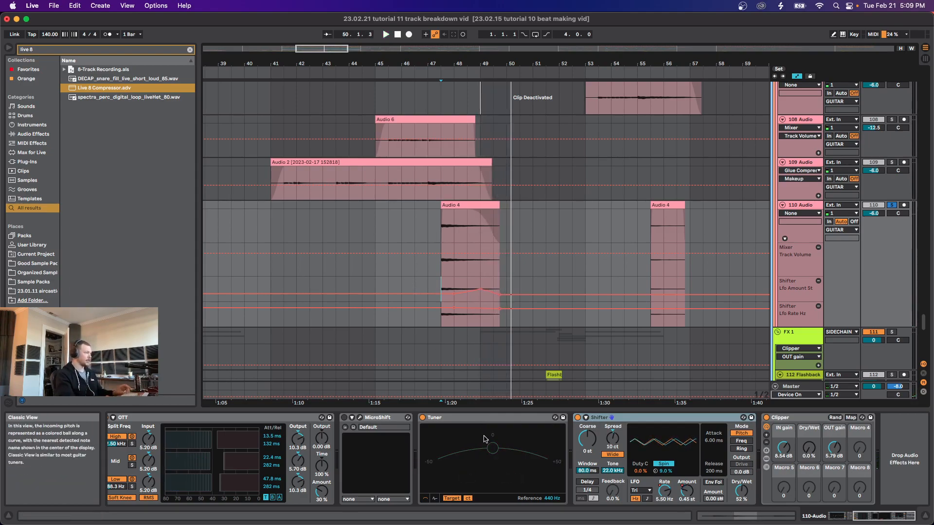
scroll(482, 440, left, 5)
scroll(483, 440, left, 3)
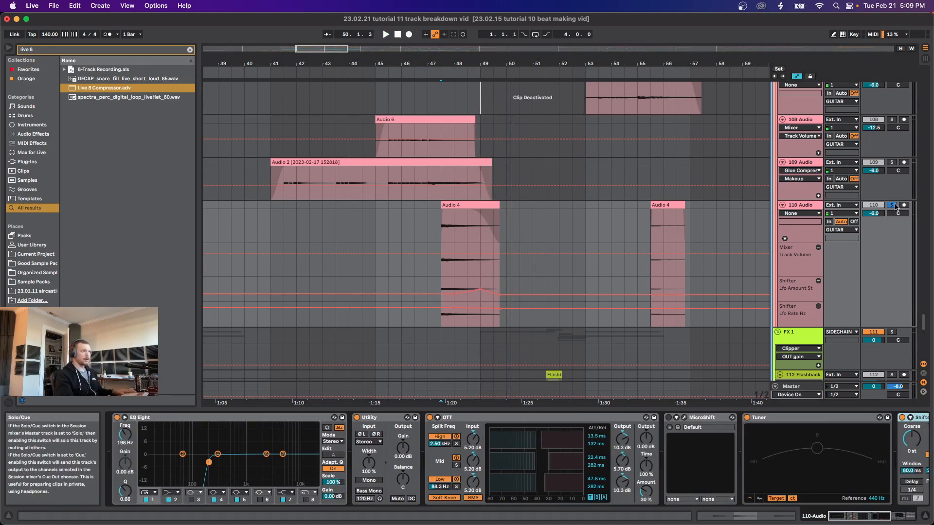
Step: Play the full arrangement from about bar 47 and follow it through the BASSES group's Instrument Rack clips up to bar 57
key(space)
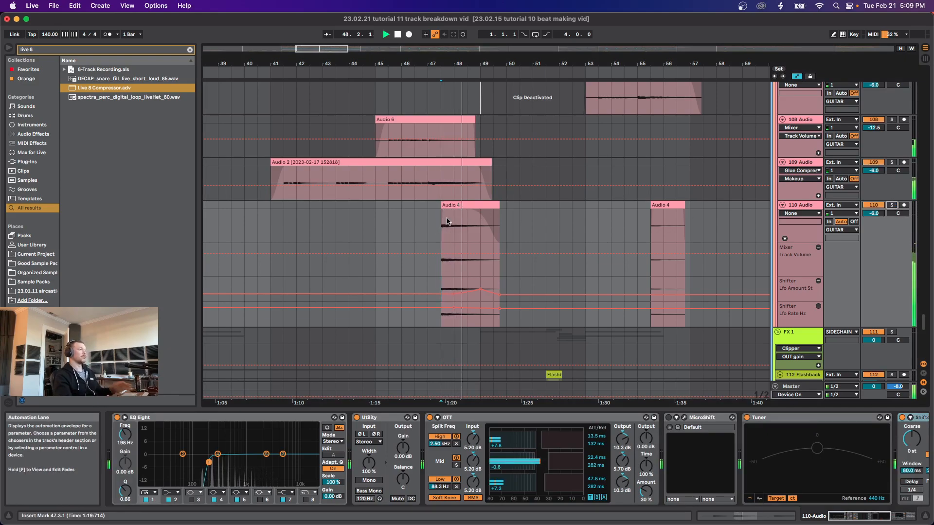
scroll(577, 238, up, 10)
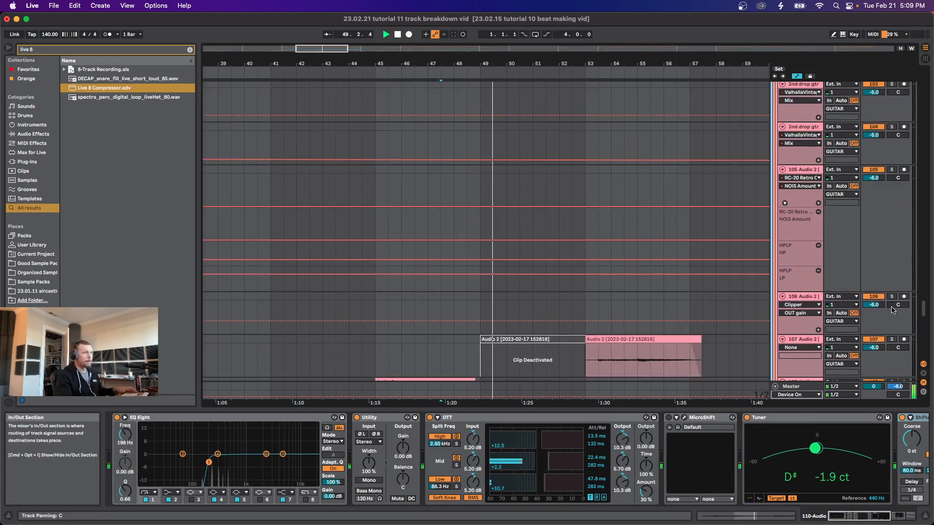
drag(924, 316, 907, 225)
scroll(560, 232, up, 5)
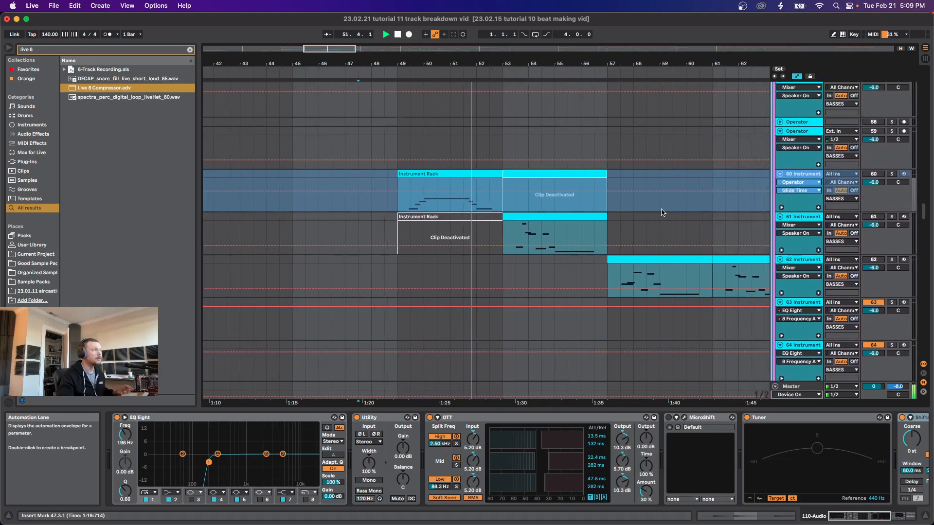
scroll(559, 232, right, 3)
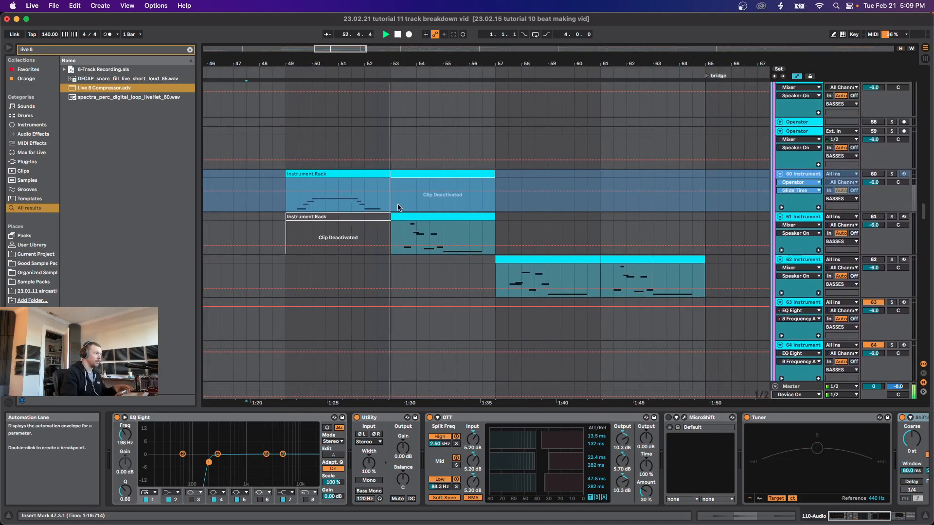
click(632, 207)
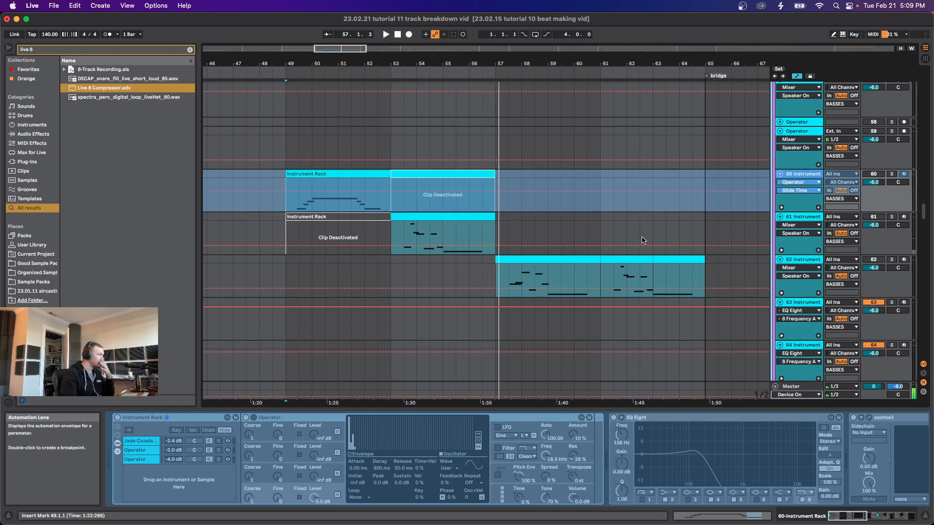
Step: Unfreeze the bass track 60 Instrument Rack and show the devices of its Jade Cicada chain
right_click(809, 175)
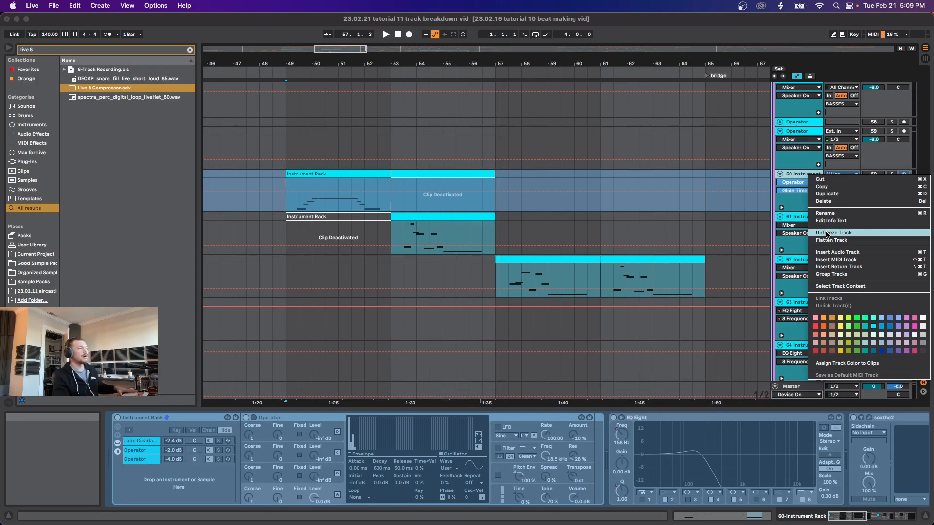
click(827, 234)
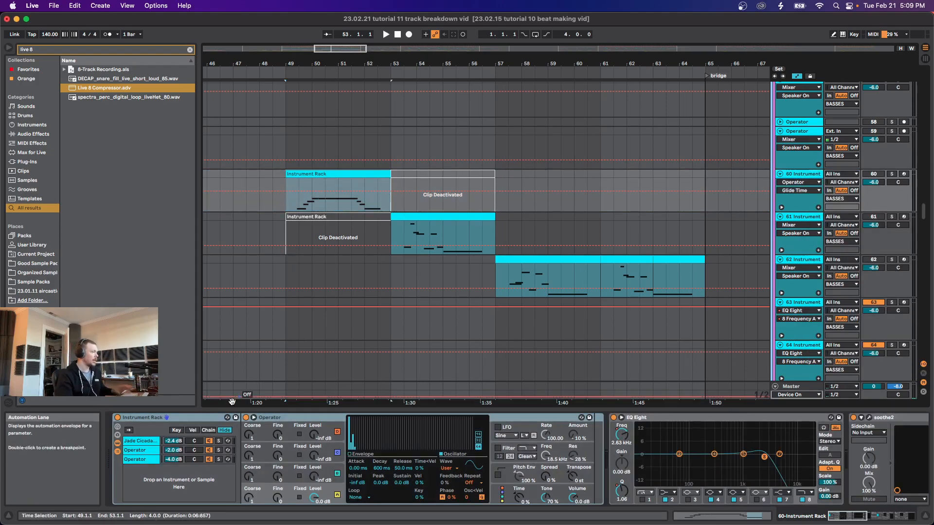
click(144, 442)
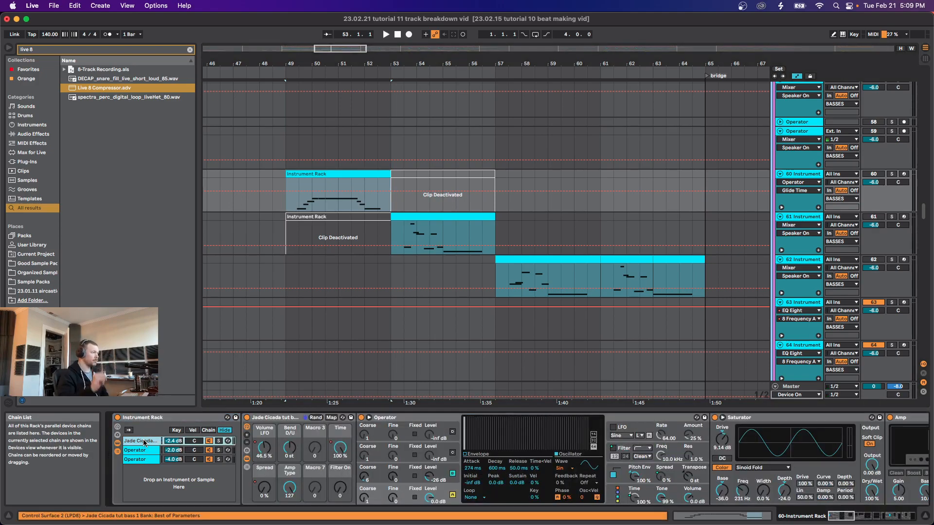
Step: Examine the Jade Cicada chain's macros, Operator, Saturator, Amp, Overdrive, Auto Pan and EQ Eight devices
click(270, 418)
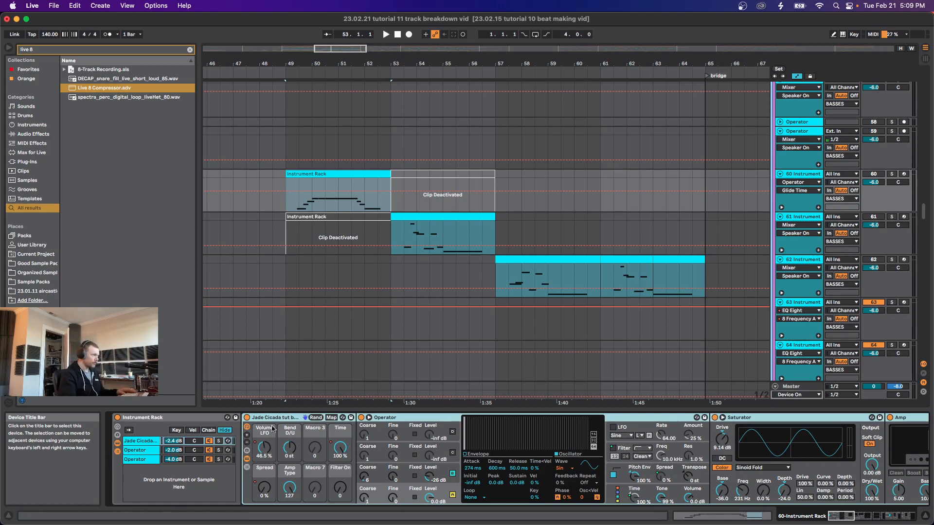
scroll(284, 447, right, 5)
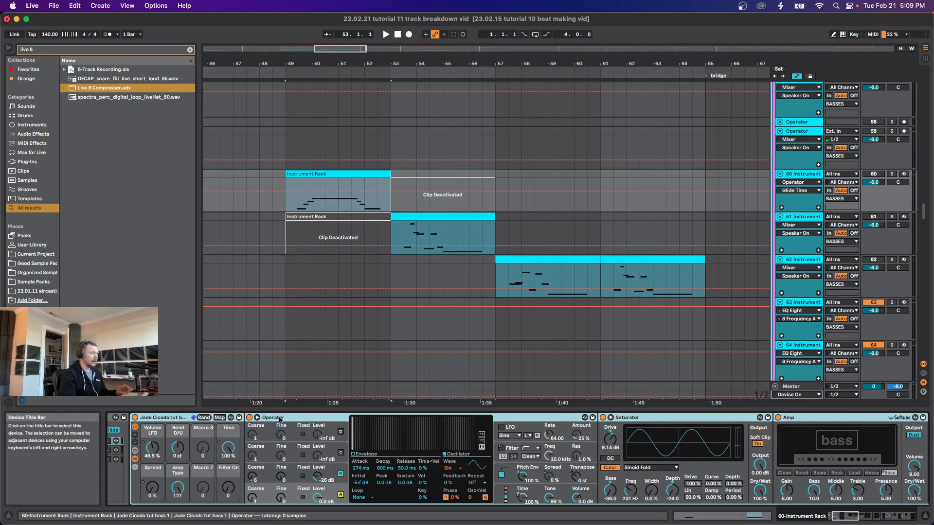
scroll(389, 447, right, 10)
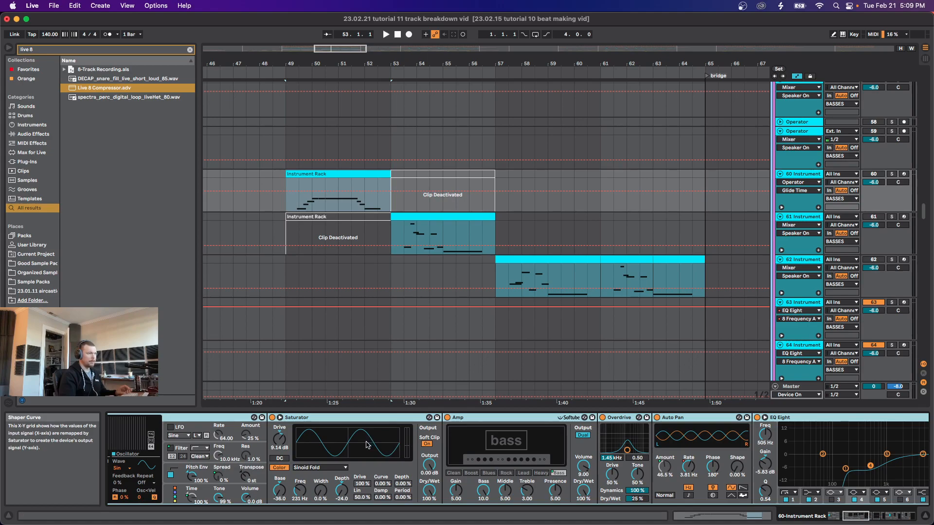
scroll(367, 443, left, 5)
scroll(377, 433, right, 5)
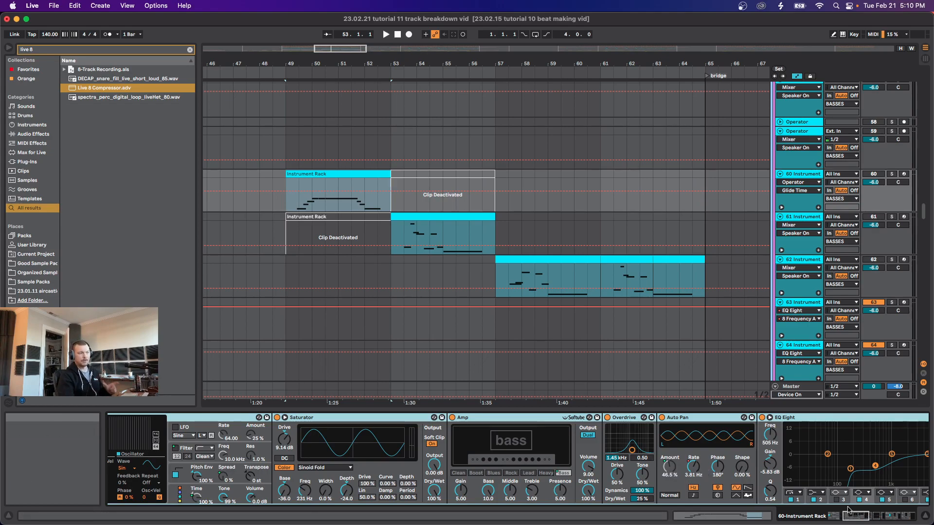
scroll(341, 462, left, 10)
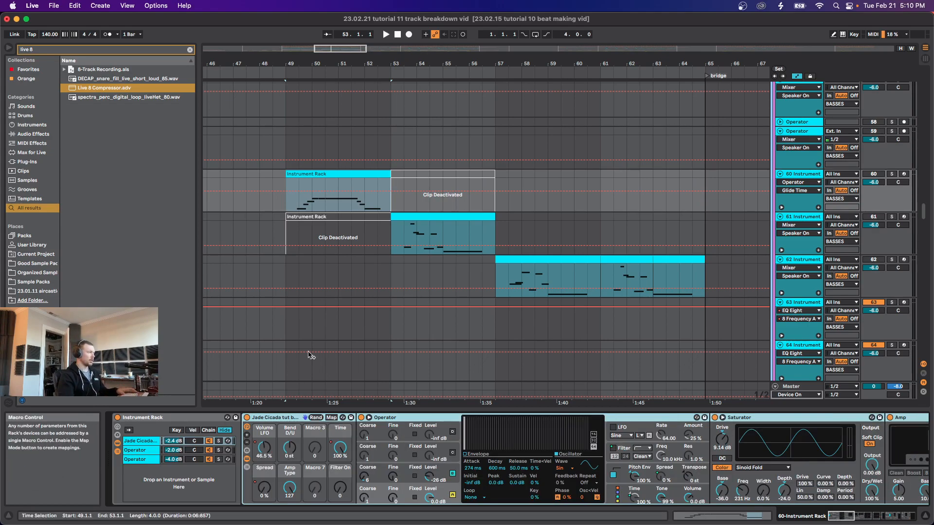
Step: Listen to the soloed track 60 clip from bars 49 and 51 with the Volume LFO macro's automation shown
key(space)
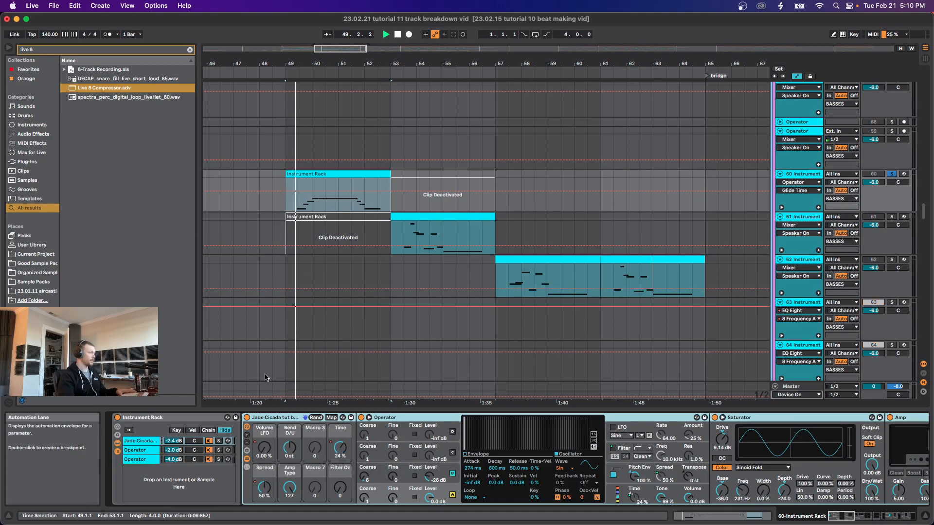
click(261, 449)
click(341, 208)
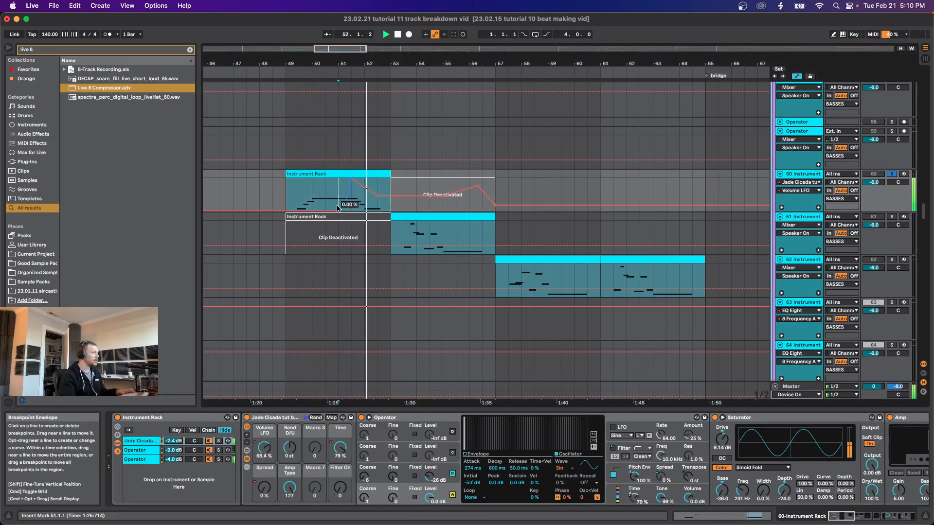
key(space)
key(space)
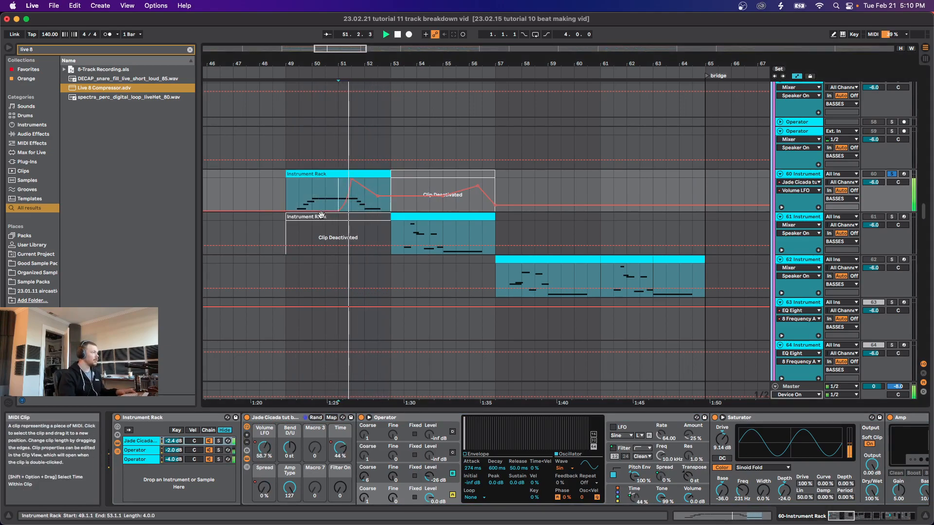
click(299, 195)
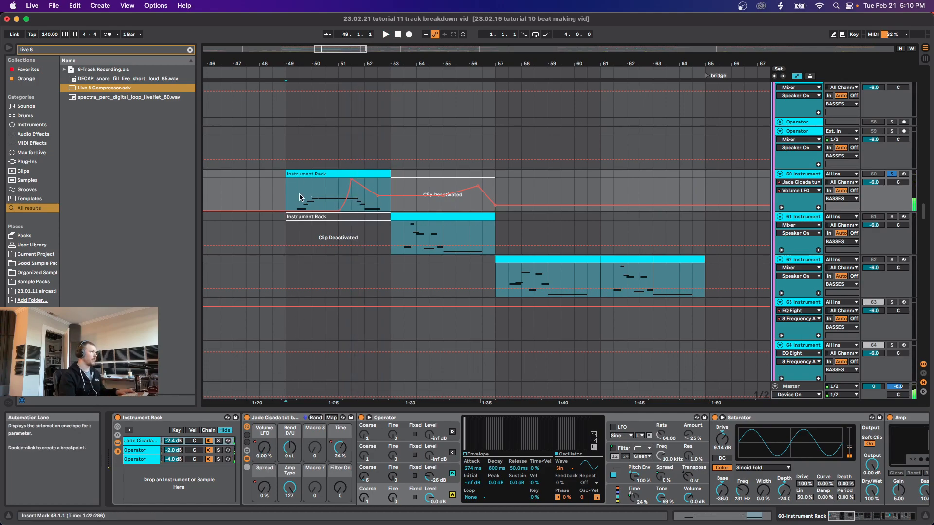
Step: Arm track 60 for recording and sweep the Volume LFO macro to test its effect
click(902, 176)
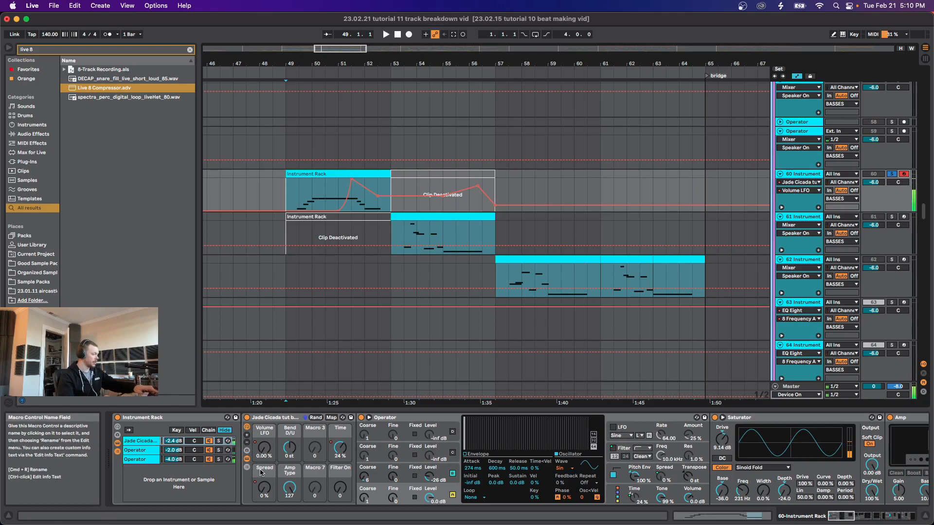
drag(264, 451, 265, 426)
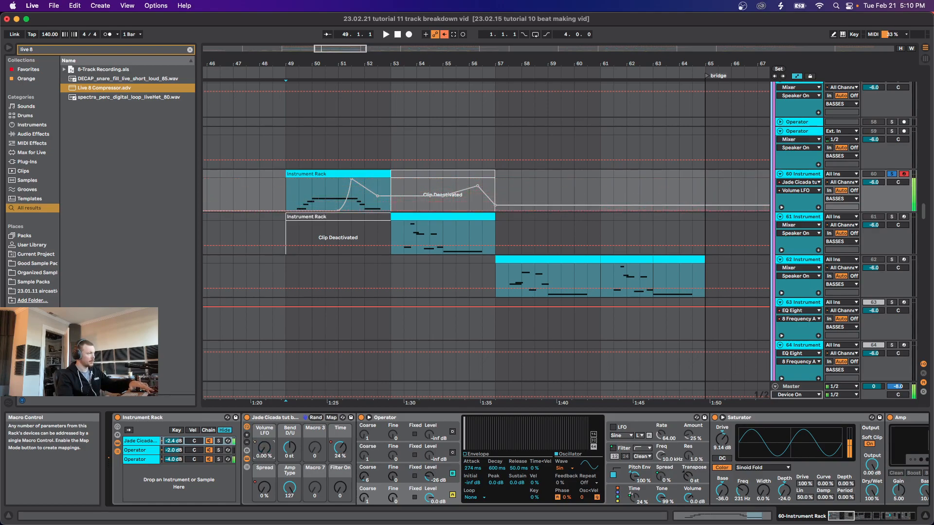
Step: Rename the Volume LFO macro as "auto pan" and sweep it up to about 91 % and back to 0 %
click(265, 432)
key(super+r)
text(au)
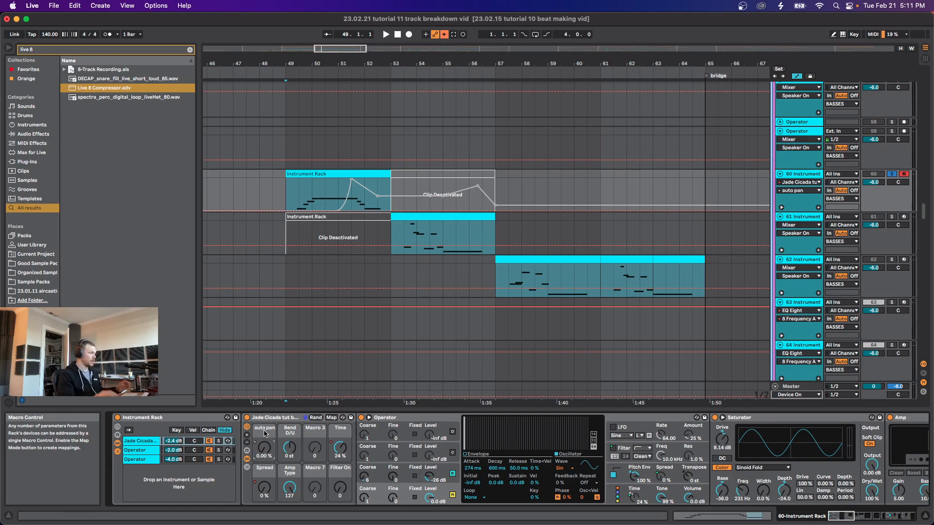
drag(266, 452, 266, 419)
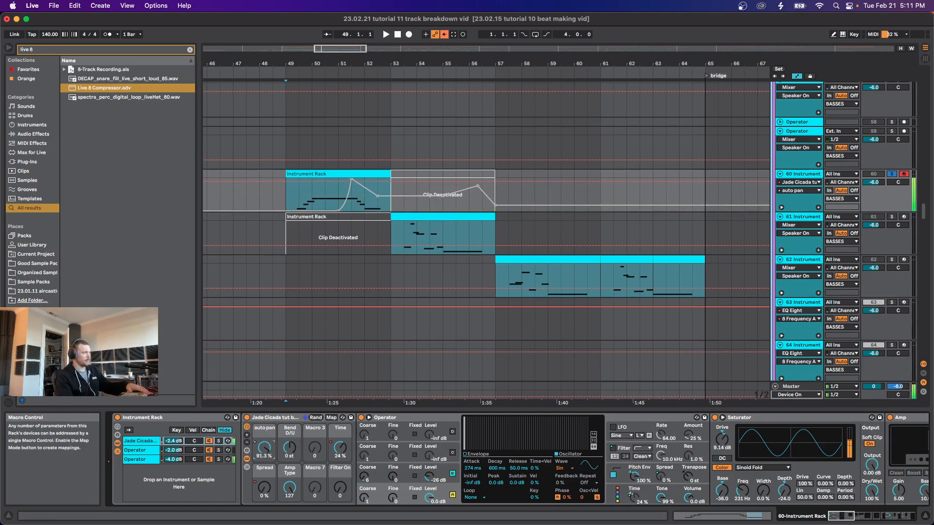
drag(266, 448, 266, 460)
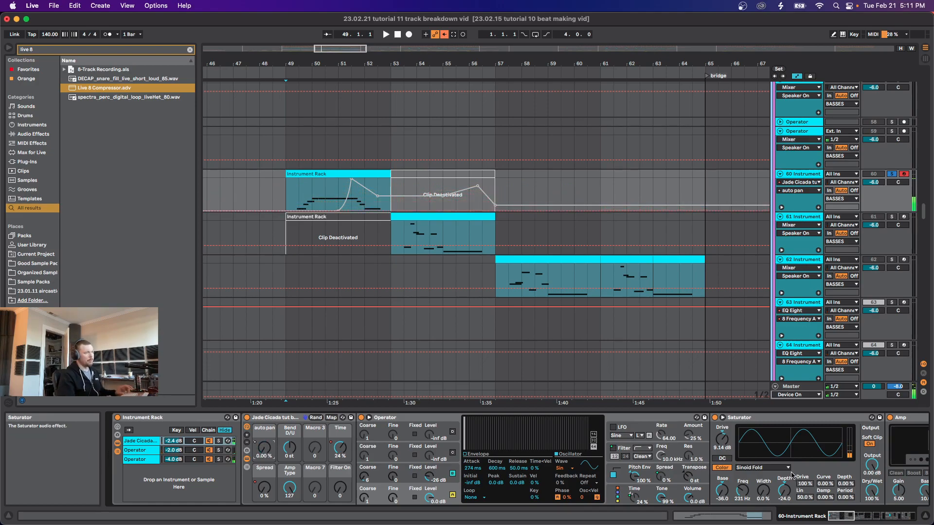
Step: Map the Auto Pan device's Rate to the auto pan macro and sweep the macro up to about 103 and back down
scroll(792, 475, right, 10)
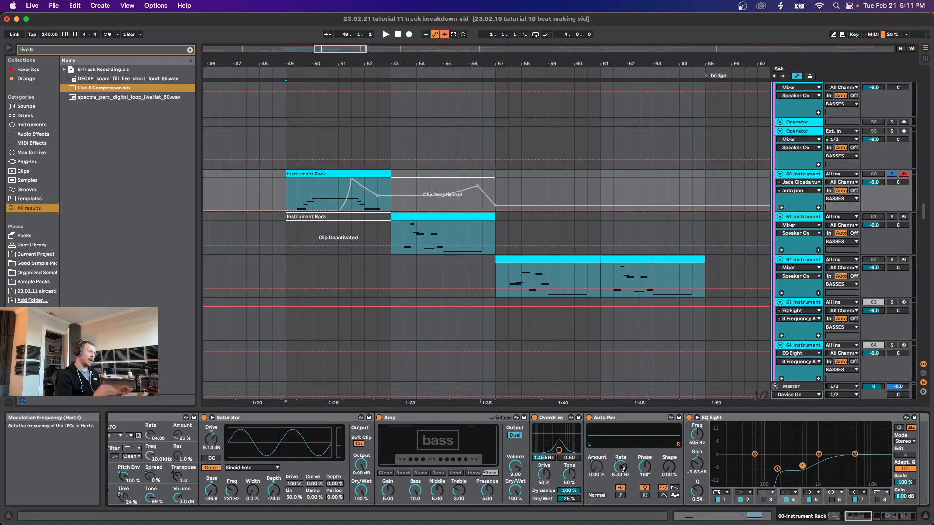
right_click(620, 467)
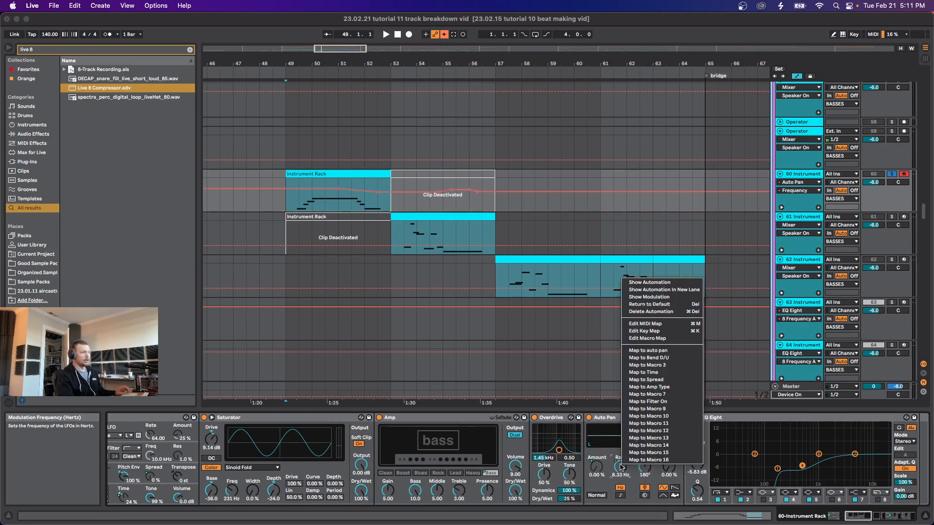
click(645, 351)
click(833, 517)
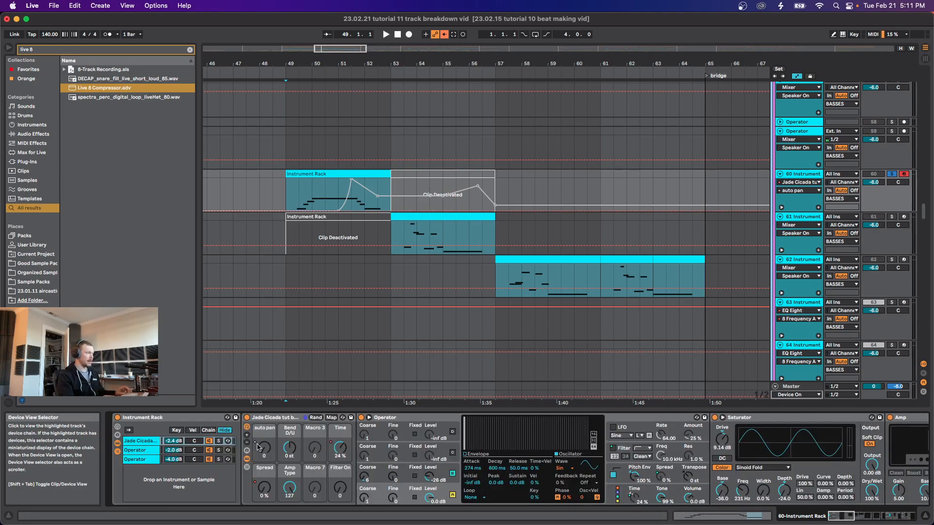
drag(258, 449, 259, 433)
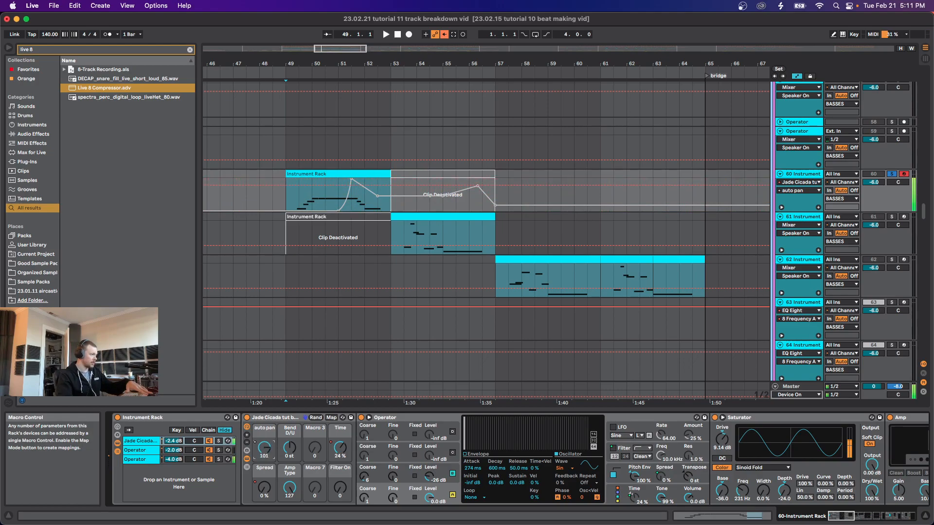
drag(259, 433, 304, 463)
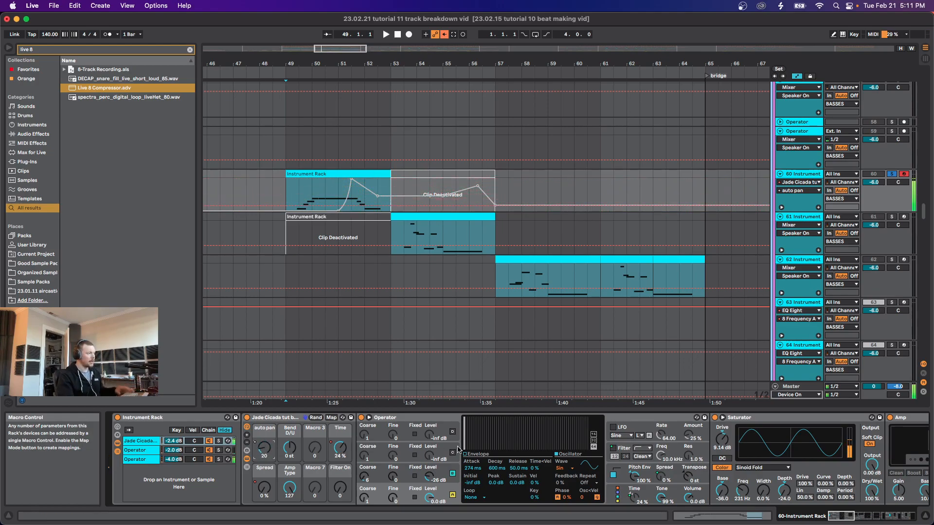
Step: Restore the first macro's name to "Volume LFO" and re-enable the overridden automation
key(ctrl+r)
text(Volume LFO)
key(Return)
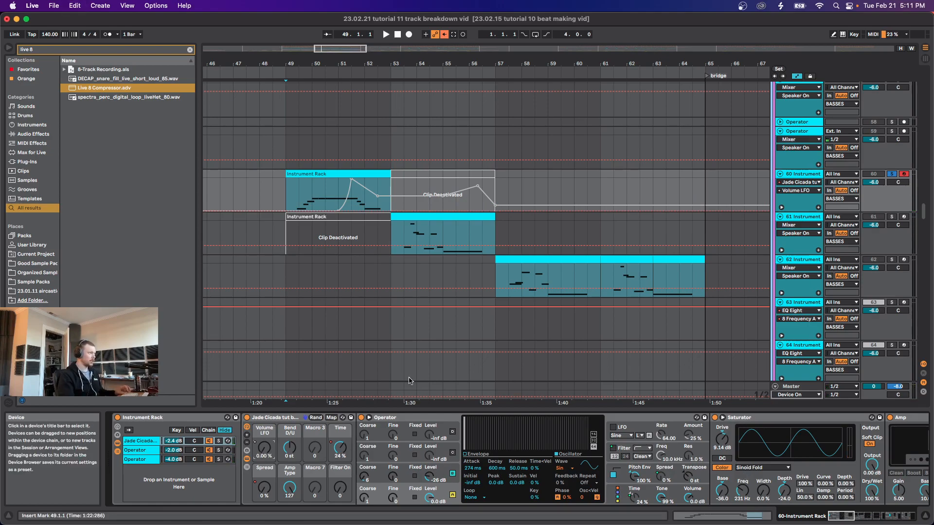
click(444, 33)
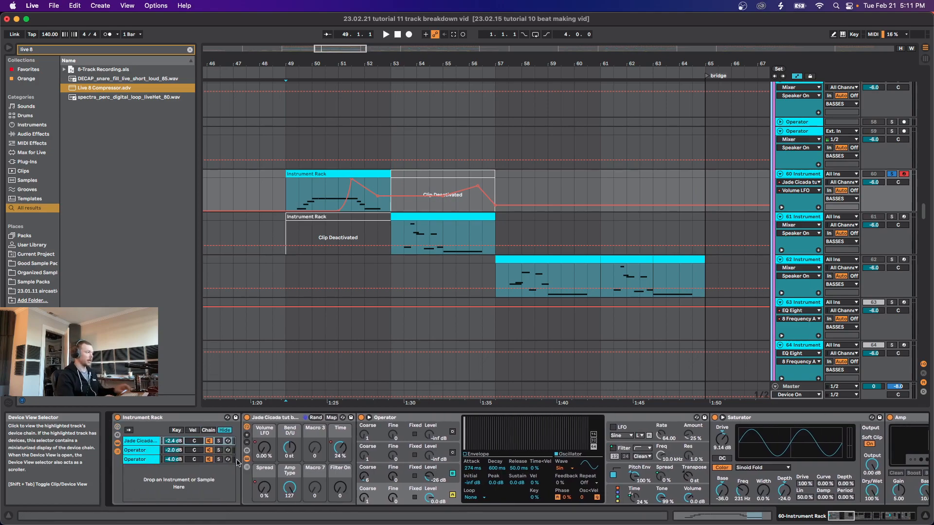
Step: Play the soloed Jade Cicada chain from bar 49 to bar 53 and show the Time macro's automation
key(space)
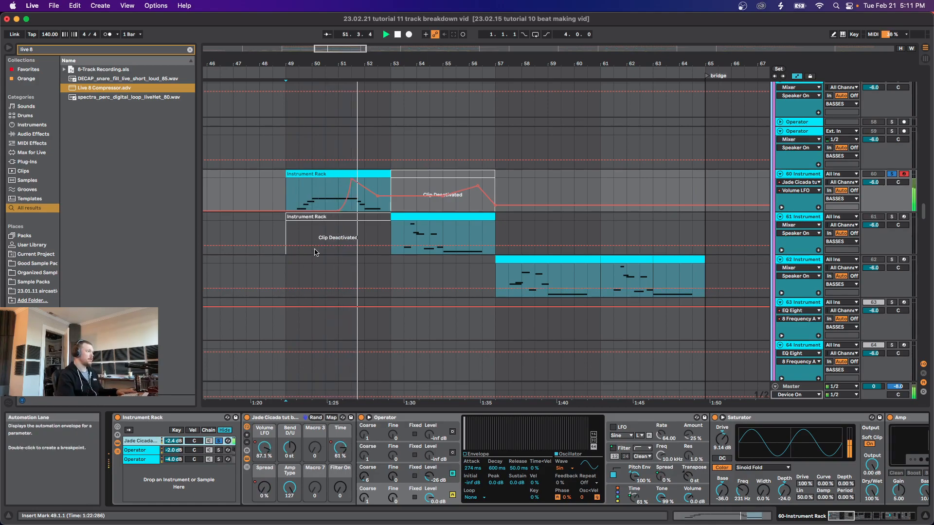
key(space)
click(340, 449)
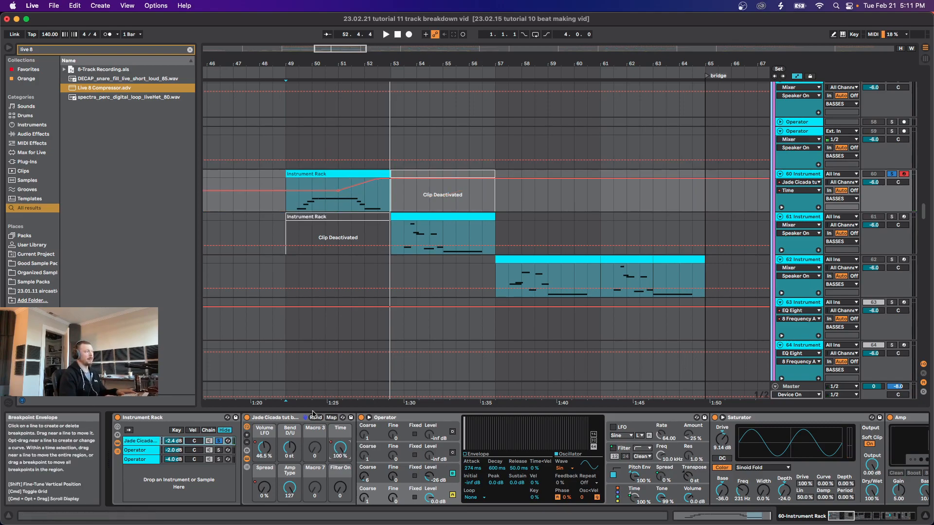
Step: Look through the chain's Saturator, Amp, Overdrive, Auto Pan and EQ Eight, then return to Operator's global Time setting
scroll(328, 459, right, 2)
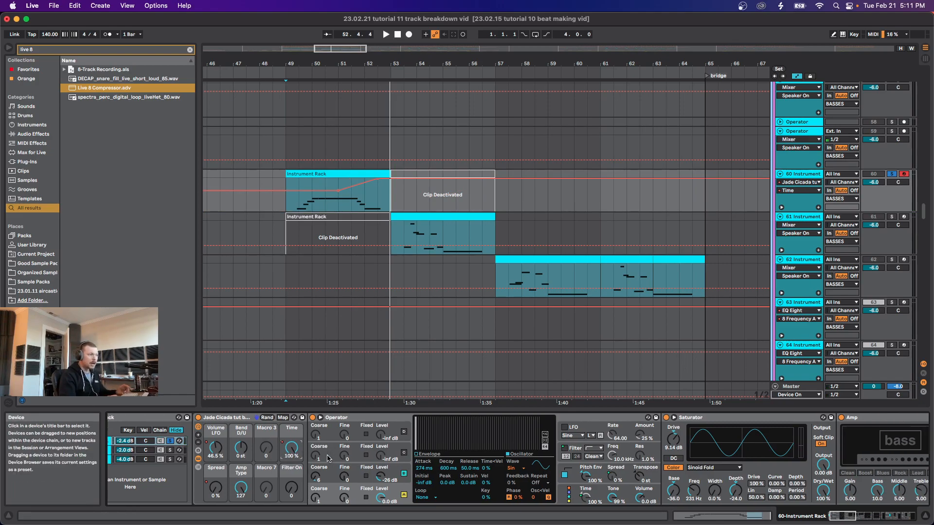
scroll(559, 490, right, 10)
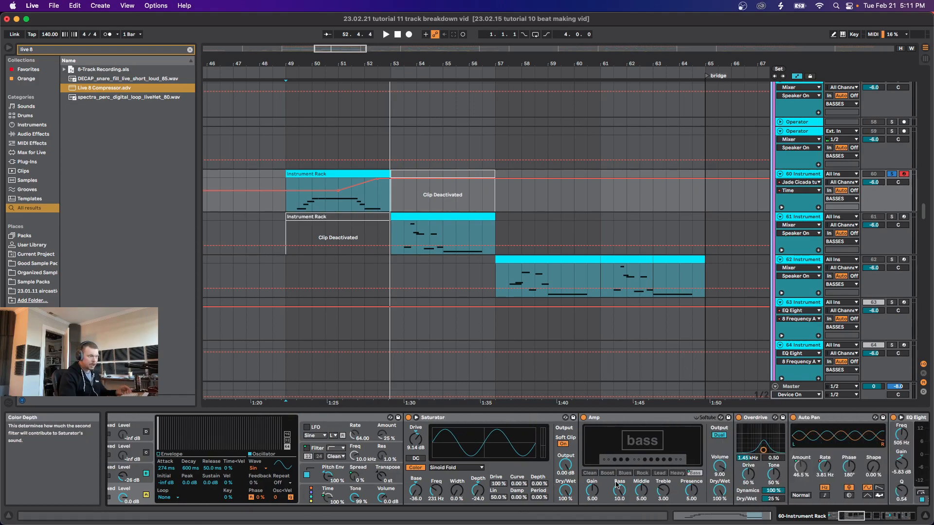
scroll(632, 479, right, 4)
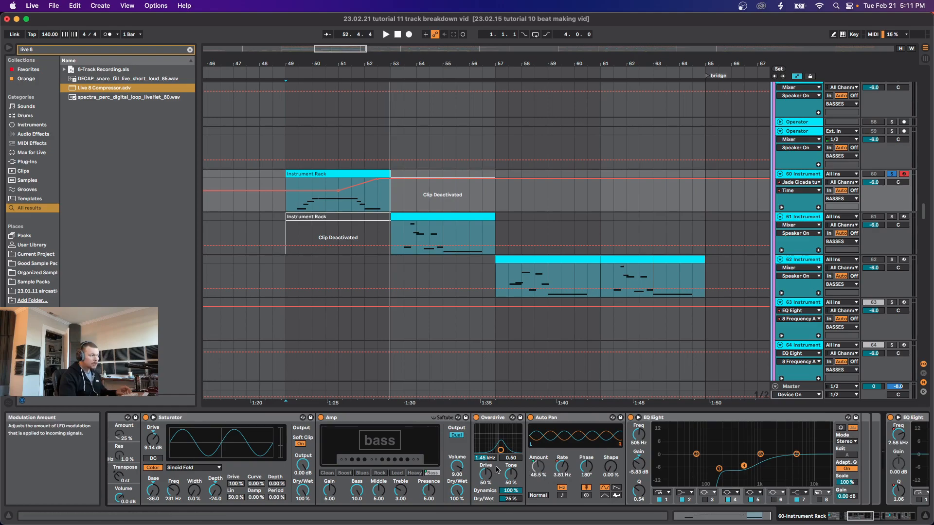
scroll(427, 469, left, 10)
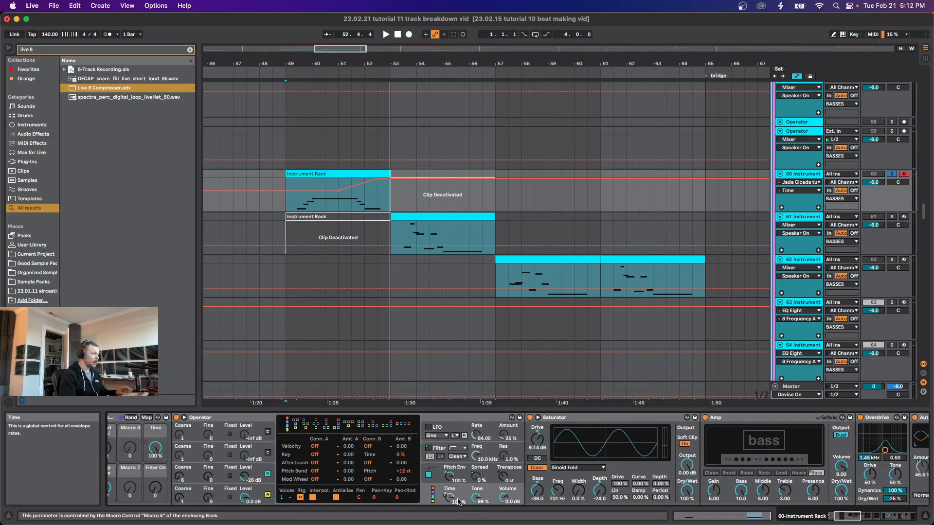
Step: Look through Operator's oscillator A waveform and envelope, oscillator B envelope, global settings and pitch envelope in the Jade Cicada chain
scroll(460, 501, left, 3)
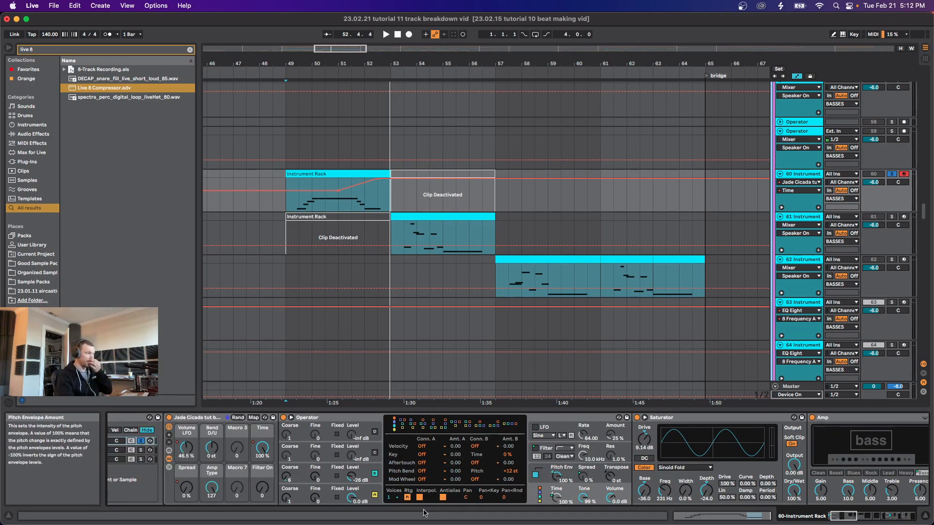
click(315, 497)
click(391, 453)
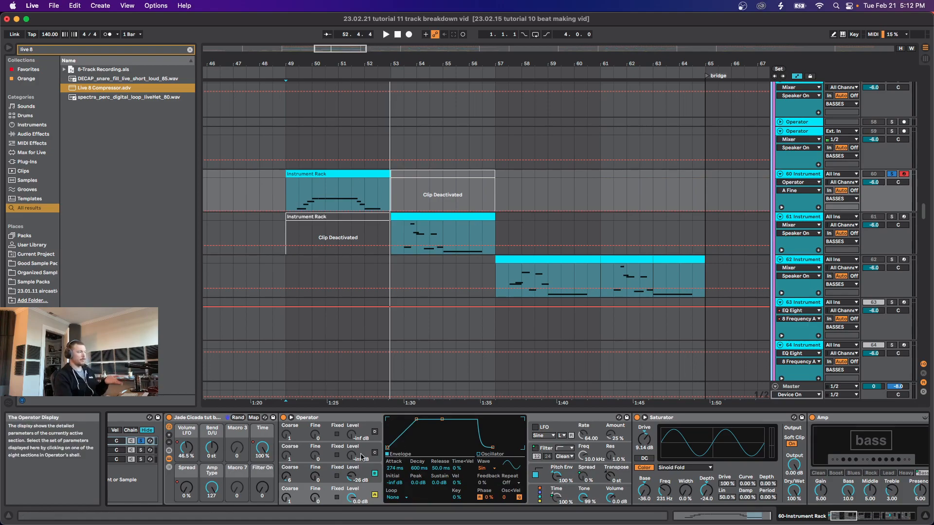
click(479, 454)
click(391, 454)
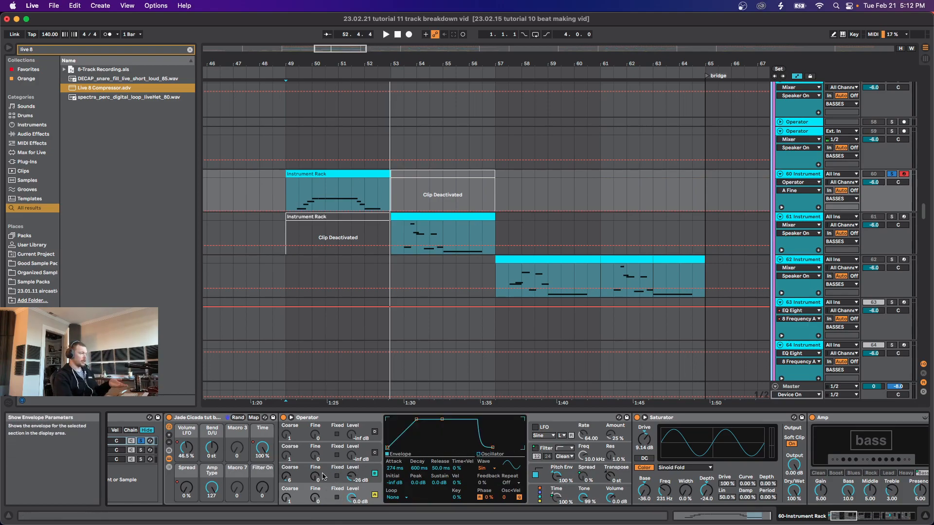
click(323, 475)
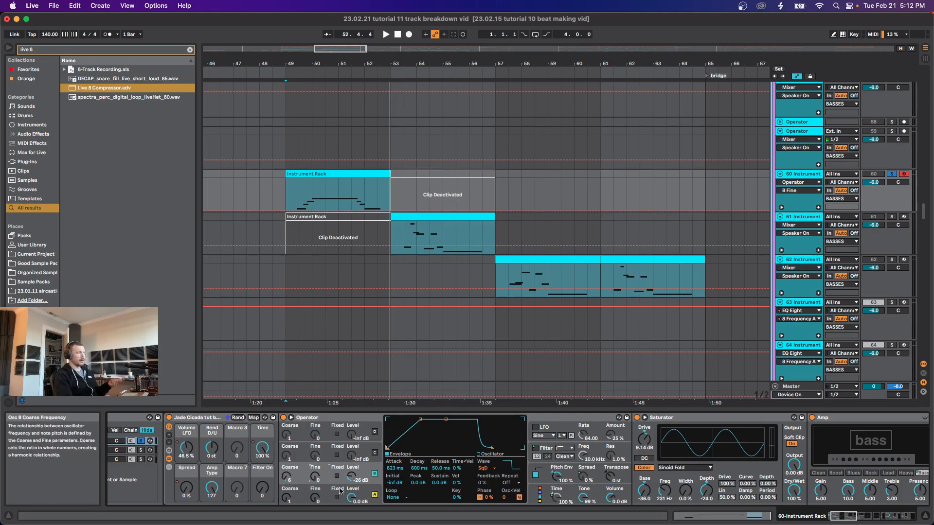
click(537, 495)
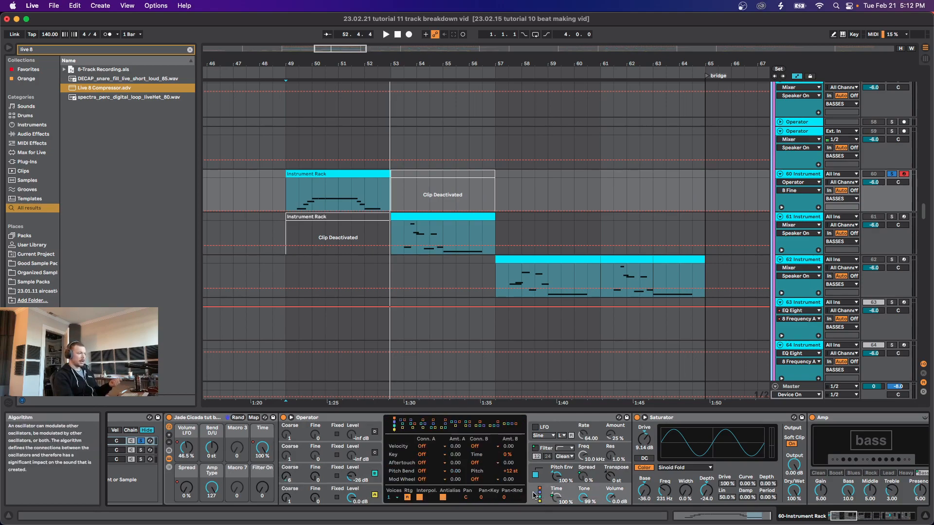
click(541, 483)
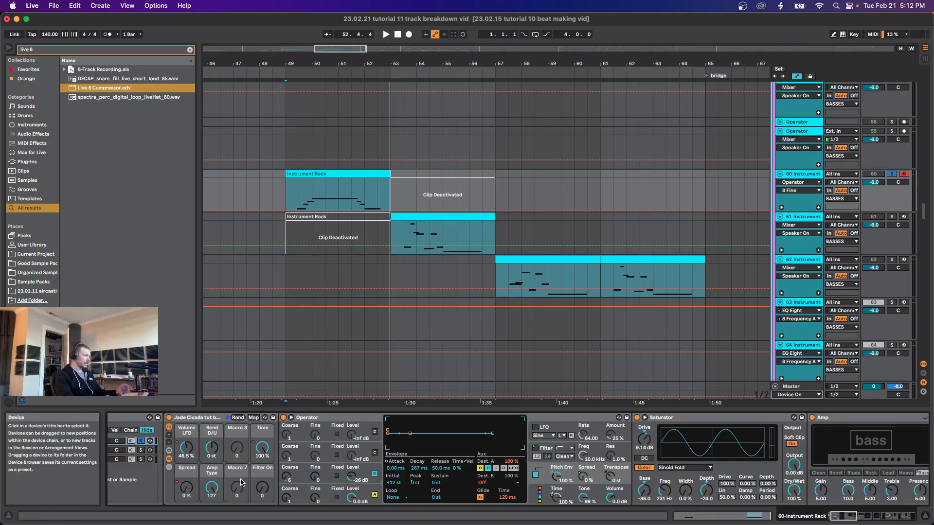
Step: Show the Spread macro's automation on track 60 and play the clip from bar 49 until about bar 51
click(187, 487)
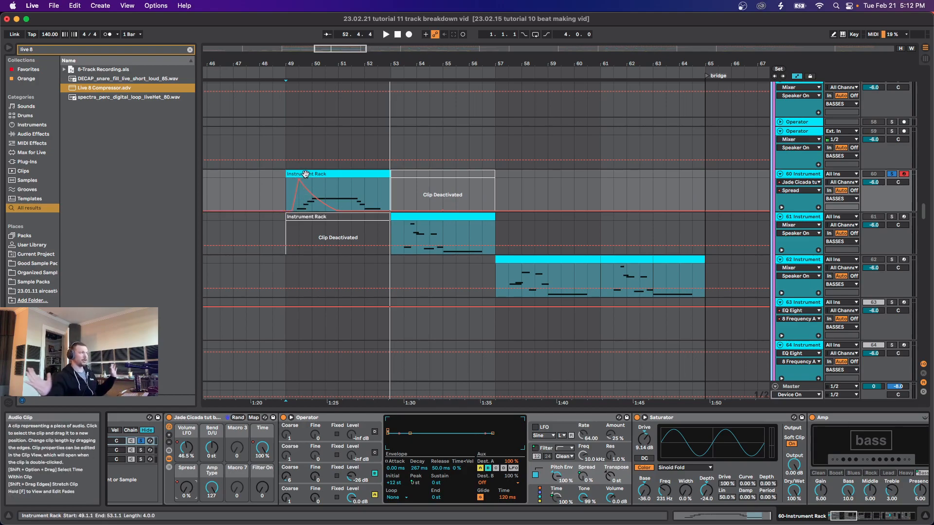
click(287, 197)
key(space)
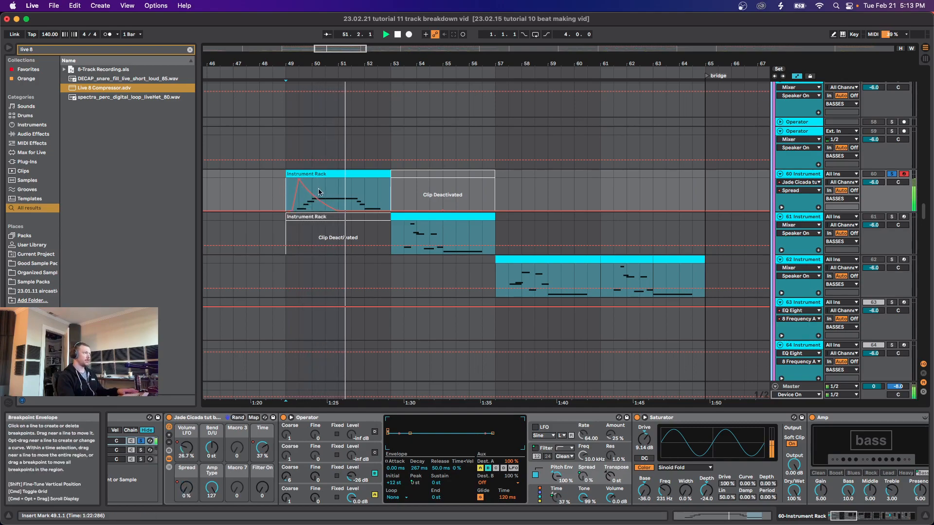
key(space)
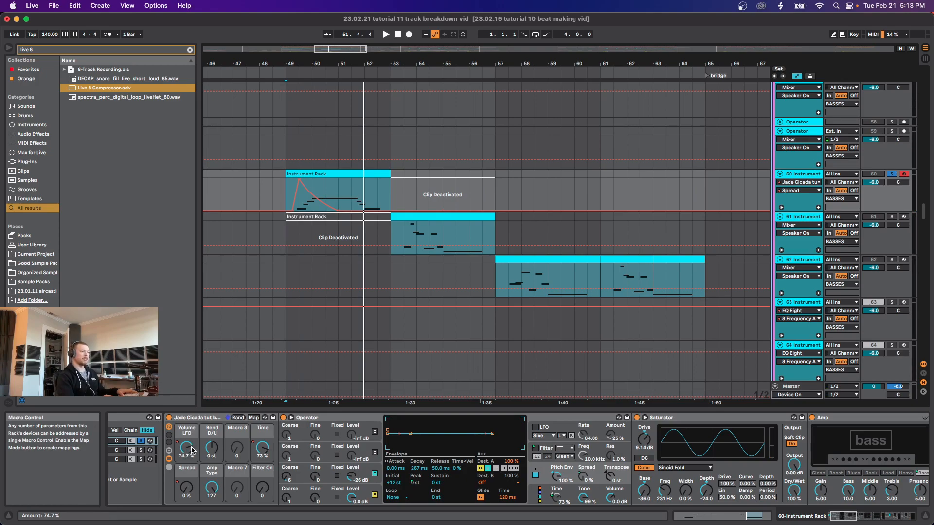
Step: Open the envelopes of track 60's Instrument Rack clip and select the bass clips on tracks 60 to 62 up to the bridge
double_click(318, 175)
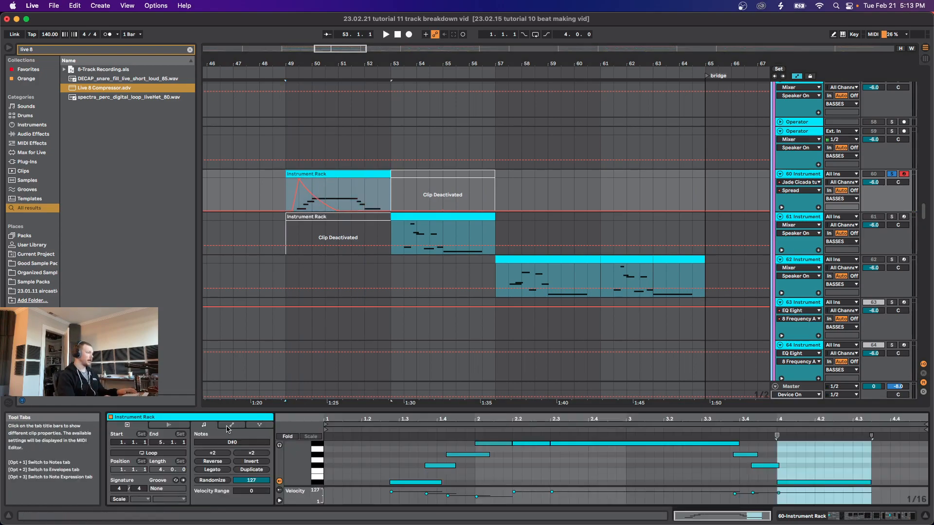
click(232, 425)
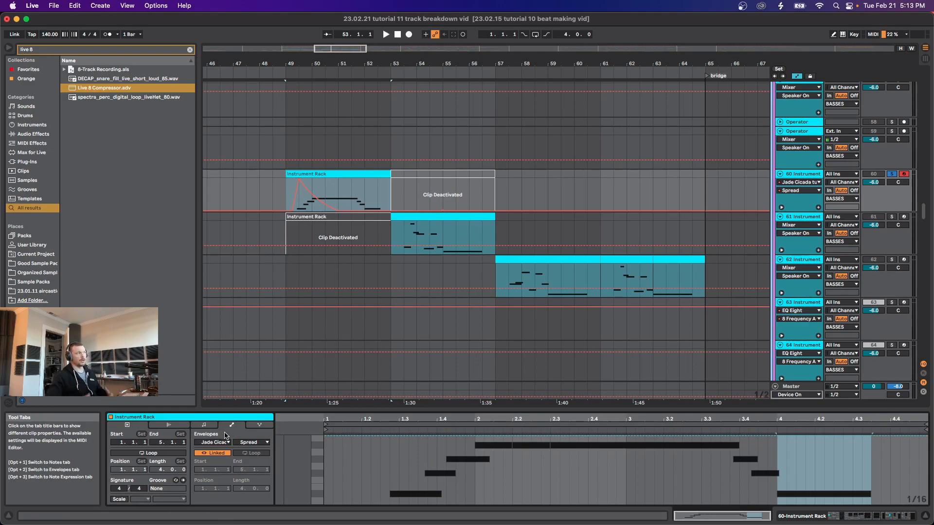
click(375, 240)
key(minus)
drag(374, 240, 539, 261)
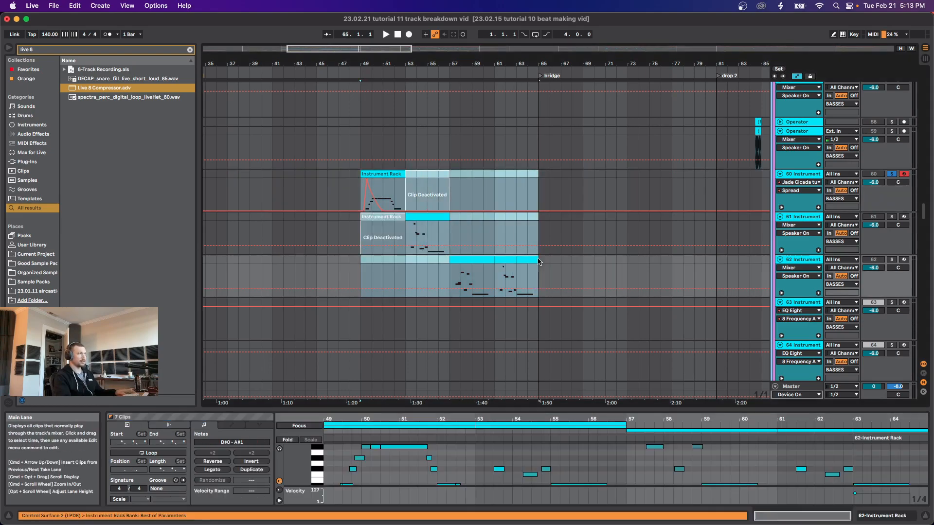
Step: Show the MIDI Ctrl Pitch Bend envelope of track 60's clip at bar 49
click(360, 179)
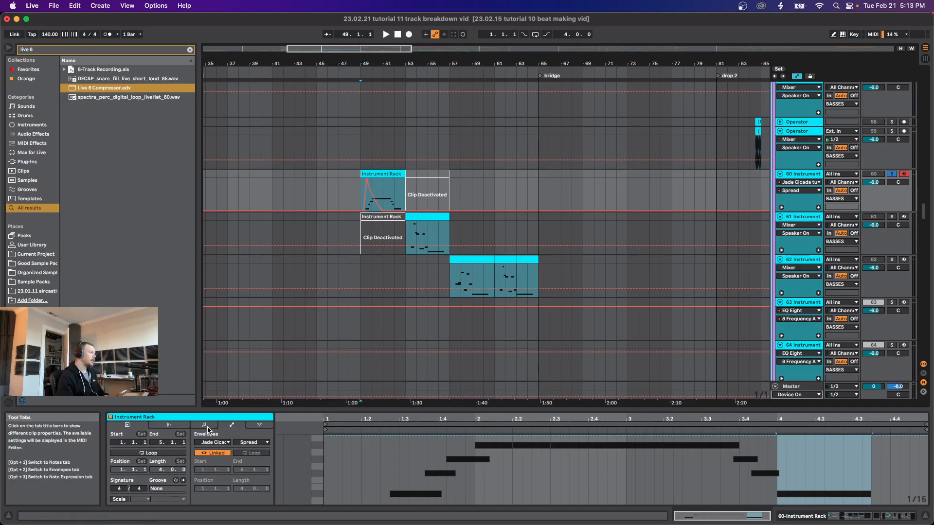
click(213, 442)
click(209, 193)
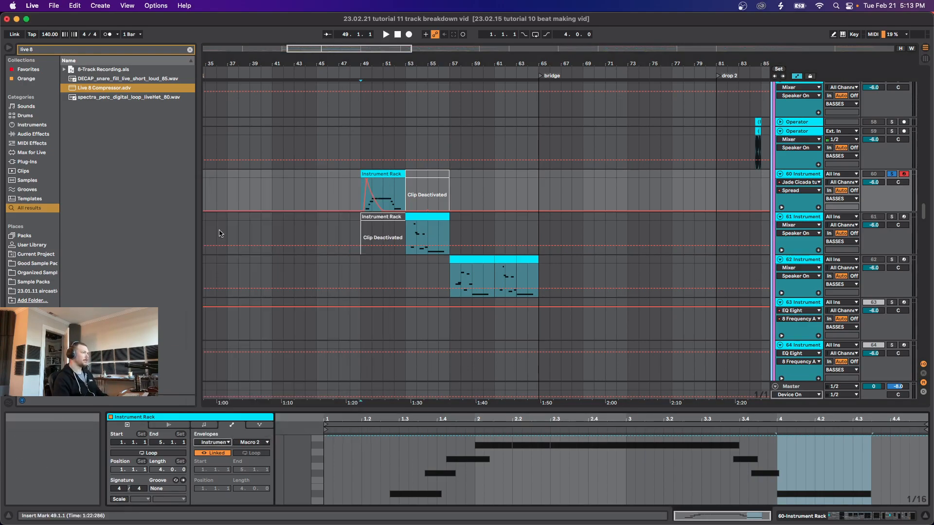
click(212, 442)
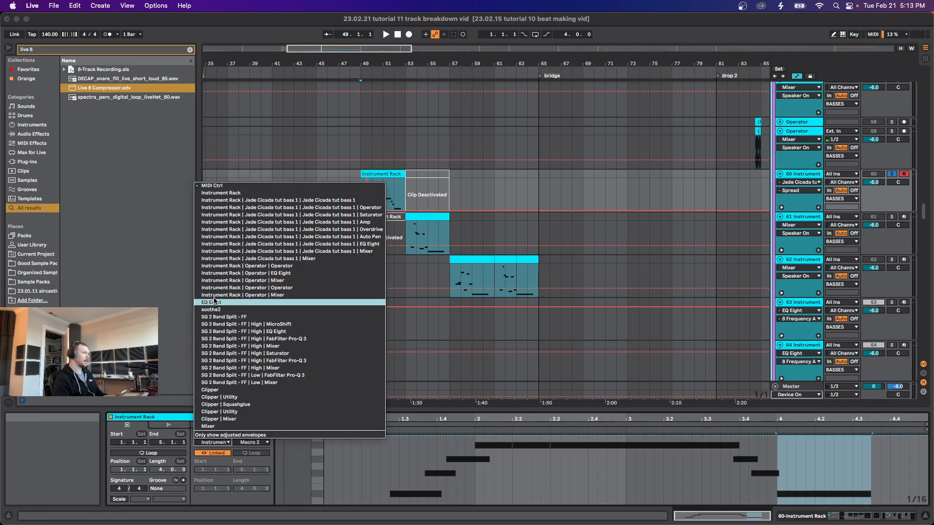
click(213, 185)
click(455, 448)
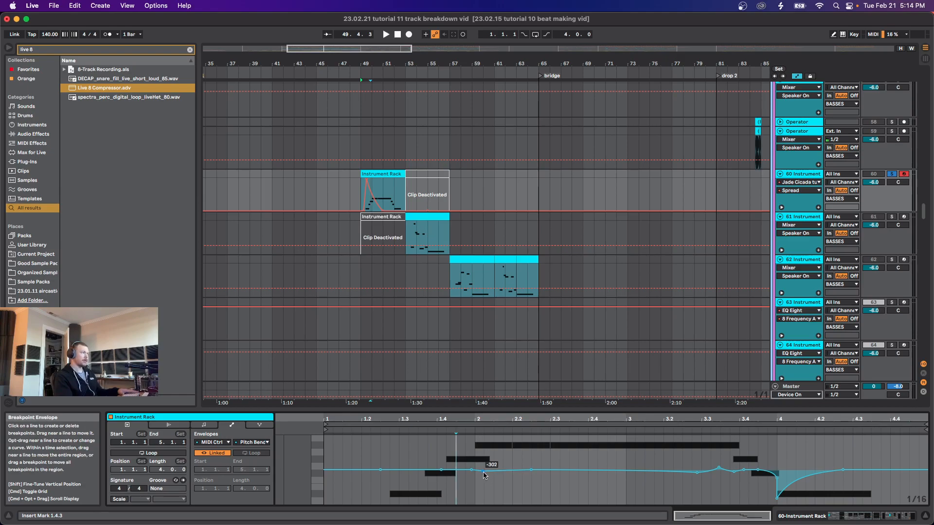
Step: Return to track 60's devices, show Operator's global settings, and select the clip's span from bar 49 to bar 53
double_click(803, 174)
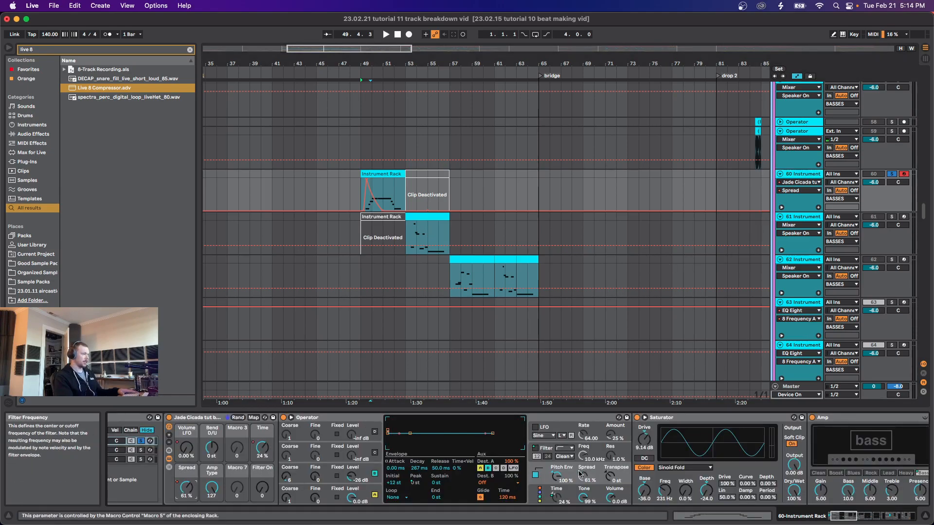
click(539, 497)
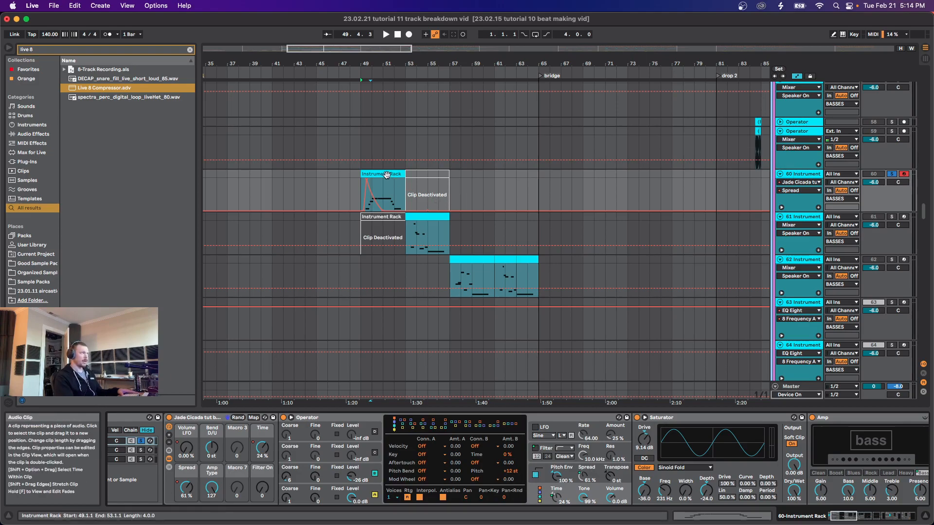
click(384, 199)
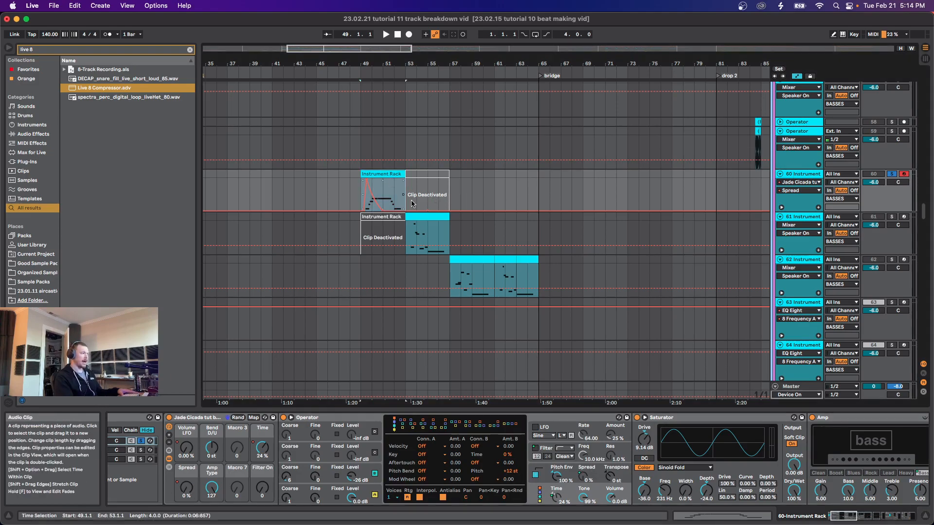
Step: Reopen the clip's Pitch Bend envelope and examine its small bends while playing bars 49 to 53
double_click(367, 233)
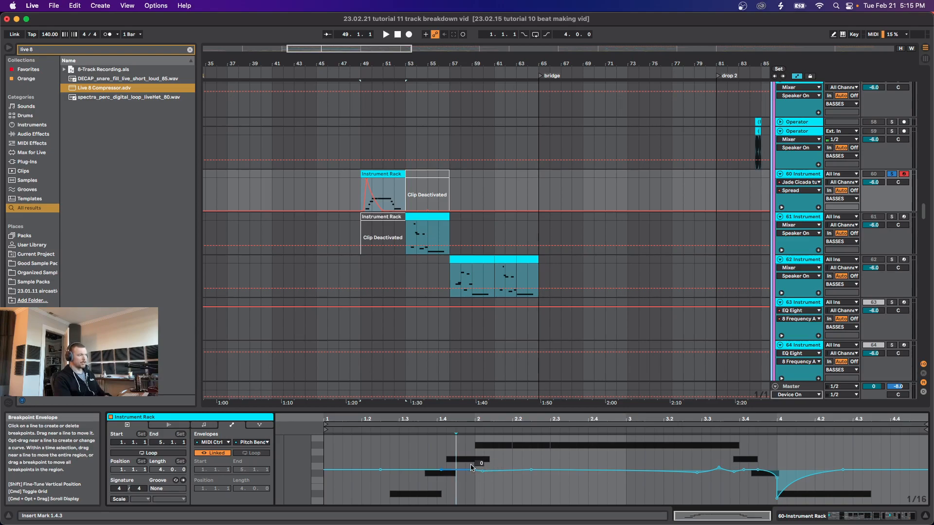
click(482, 471)
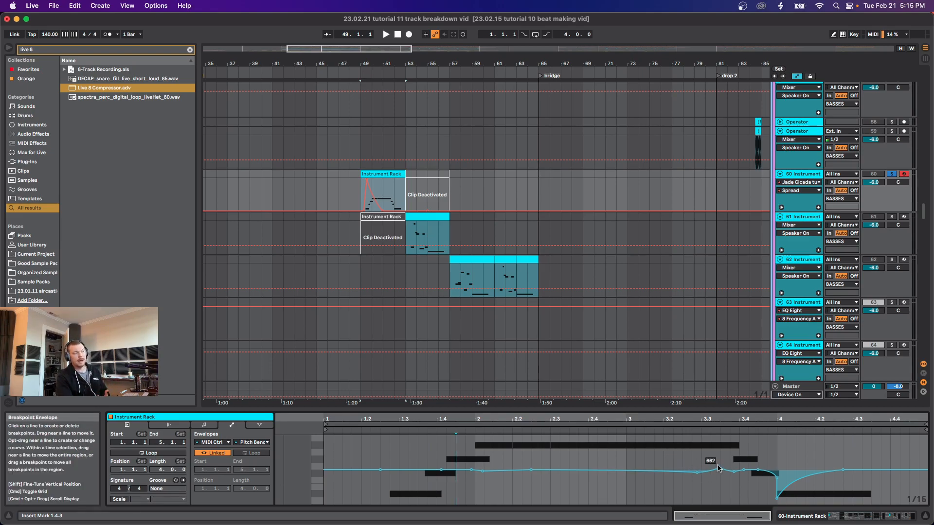
click(658, 429)
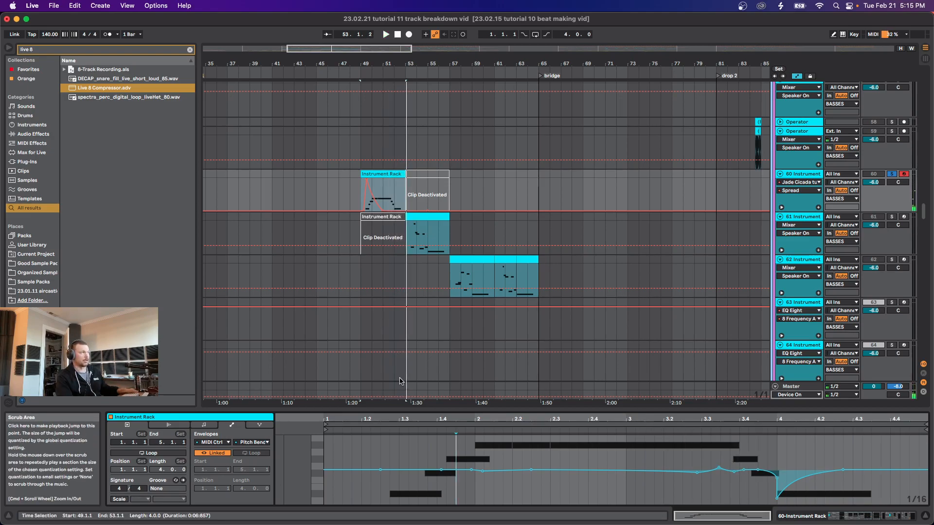
Step: Unsolo the Jade Cicada chain and play the full rack from bar 49 with the clip's Pitch Bend envelope shown
key(shift+Tab)
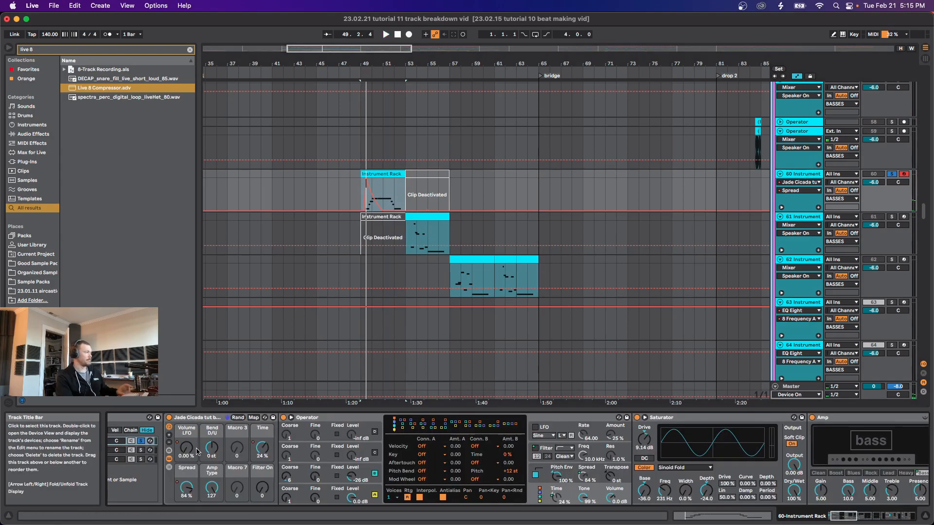
click(218, 441)
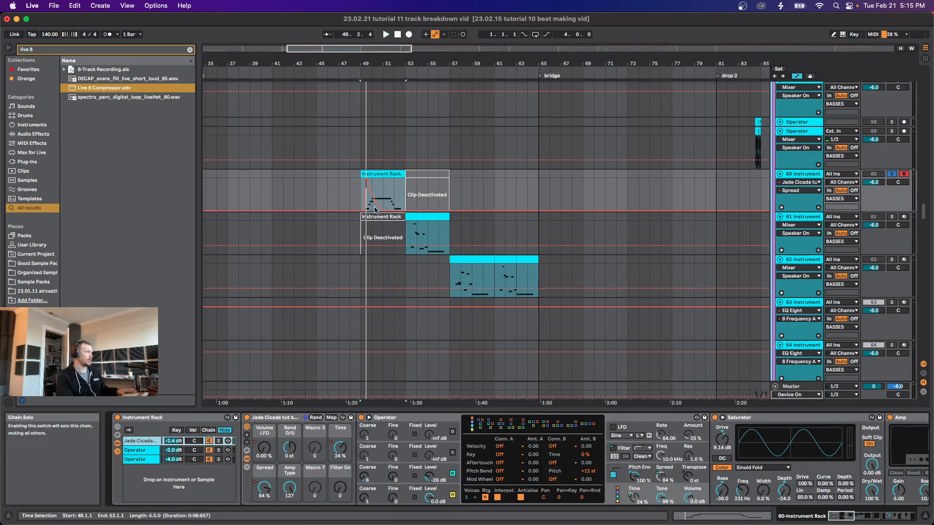
key(space)
double_click(379, 171)
click(457, 471)
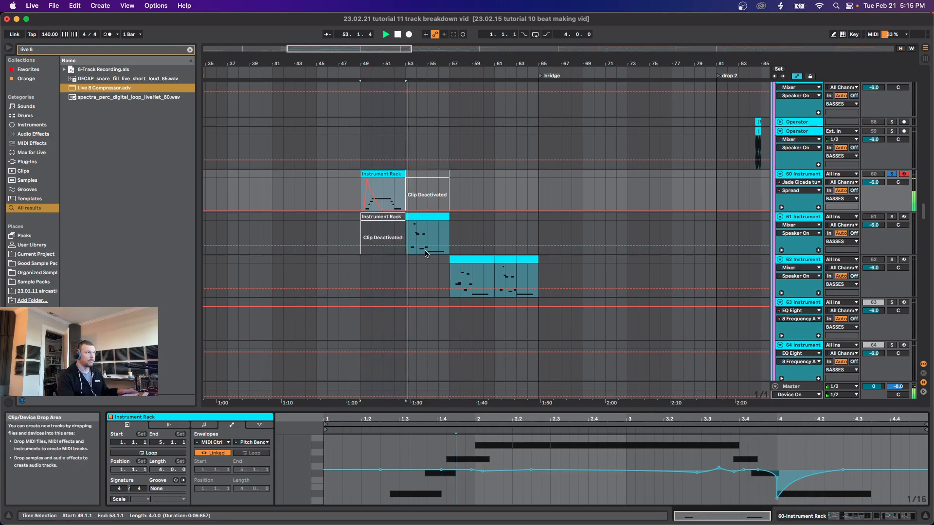
Step: Look through the two Operator chains below Jade Cicada in track 60's rack, including the upper one's oscillator envelope
click(813, 176)
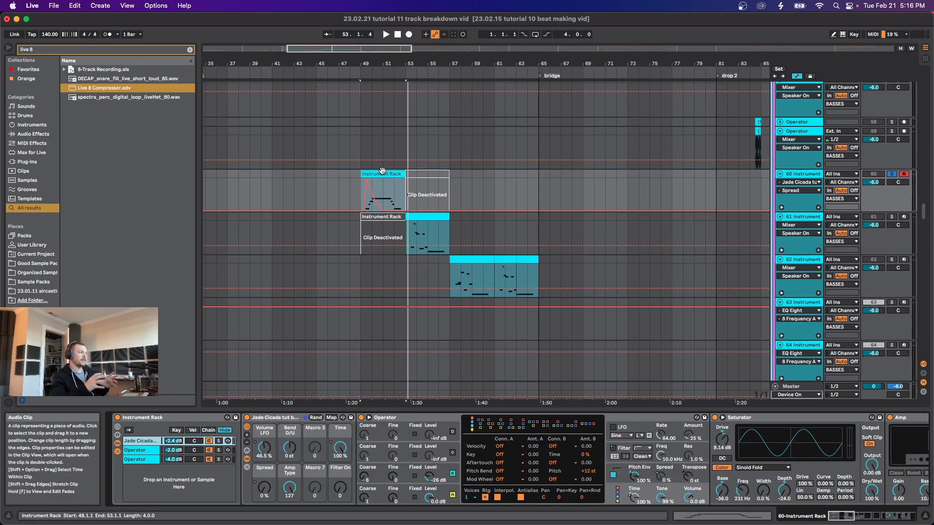
click(140, 451)
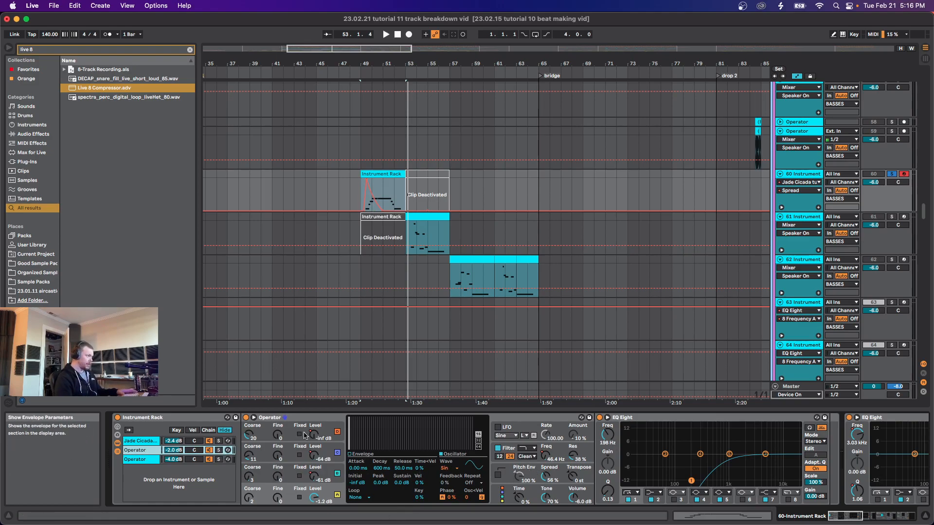
click(358, 456)
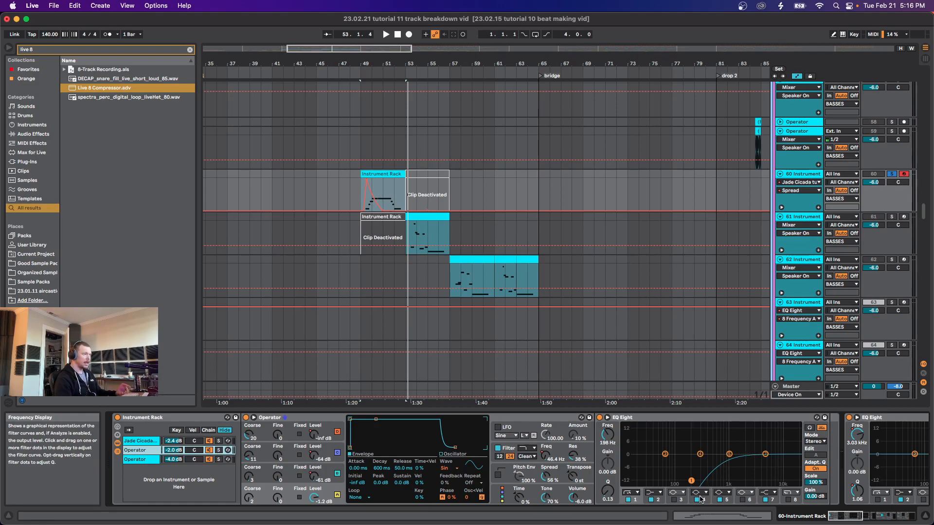
click(152, 461)
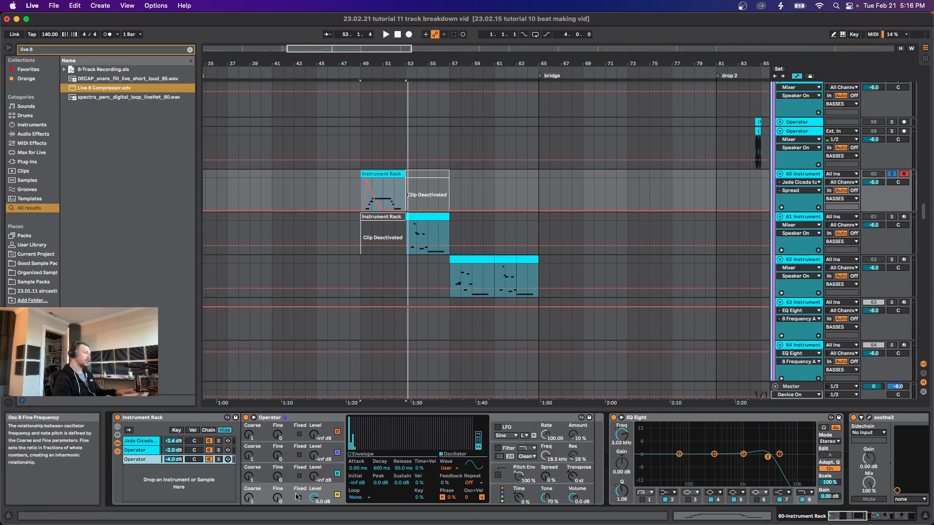
Step: Solo the bottom Operator chain and play it from bar 49, then switch the solo to the middle Operator chain
click(219, 459)
key(space)
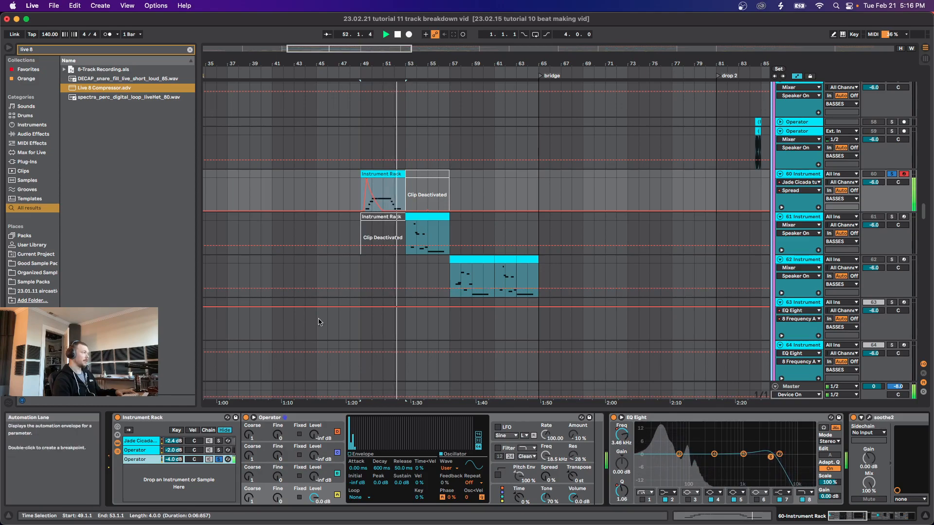
click(219, 450)
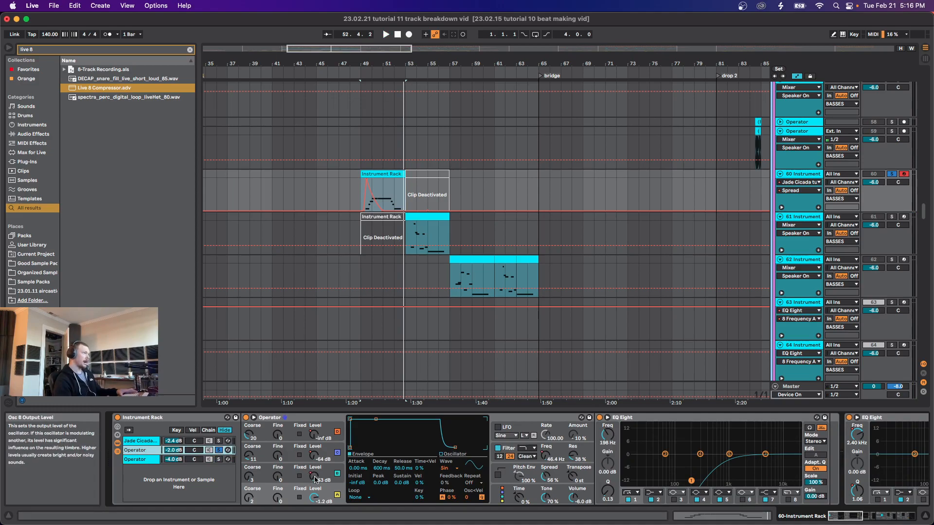
Step: Expand track 60's automation lanes, remove the soothe2 mix lane, and look through the Operator oscillator level automation
click(781, 208)
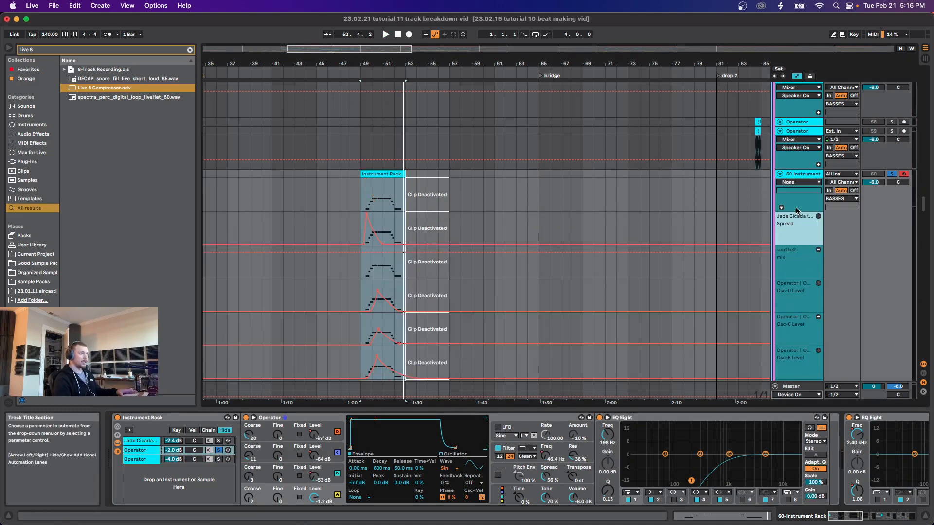
scroll(482, 221, down, 5)
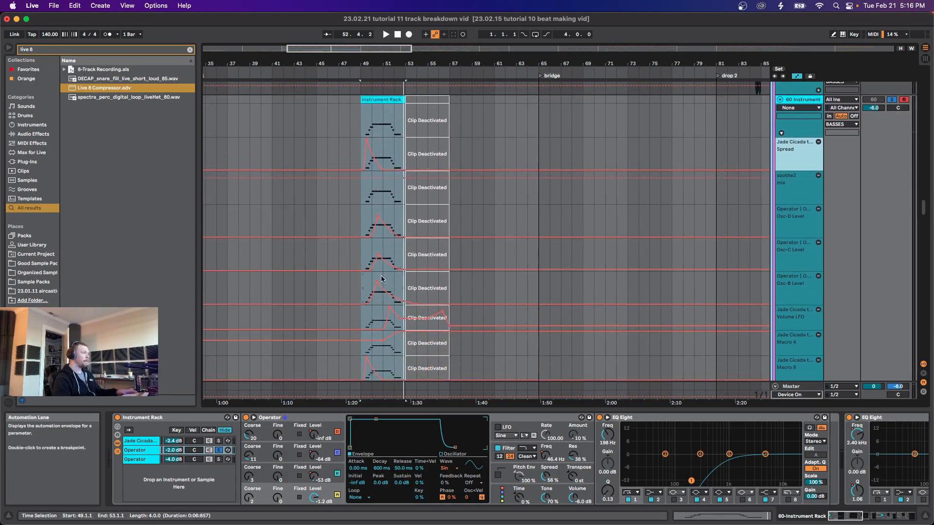
scroll(482, 222, down, 3)
scroll(369, 138, up, 6)
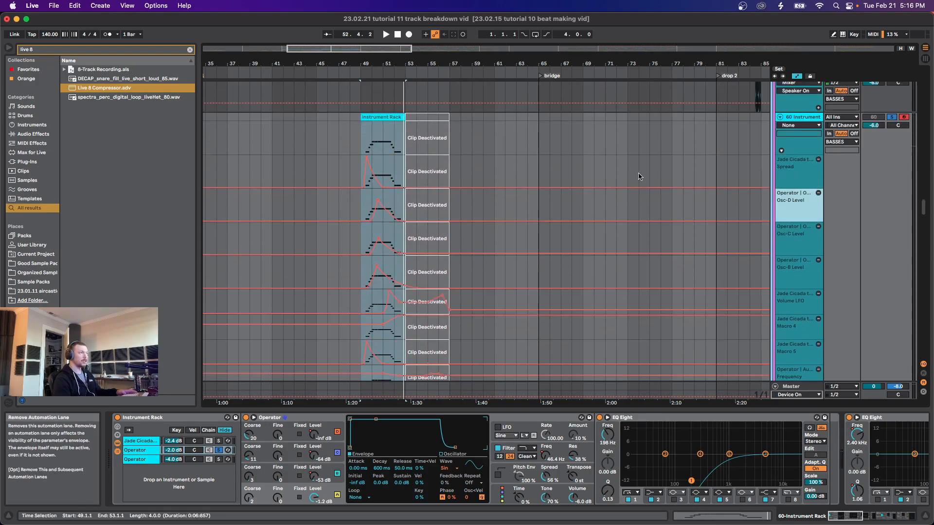
scroll(381, 183, down, 2)
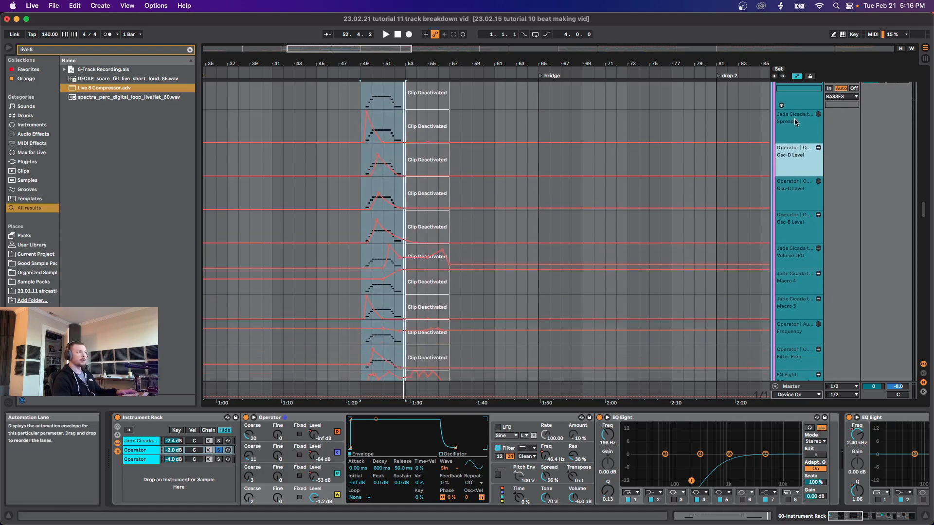
Step: Move the Jade Cicada Volume LFO automation lane above Osc-D Level and look through the Operator's Osc-D, Osc-C and Osc-B Level lanes
drag(794, 253, 802, 148)
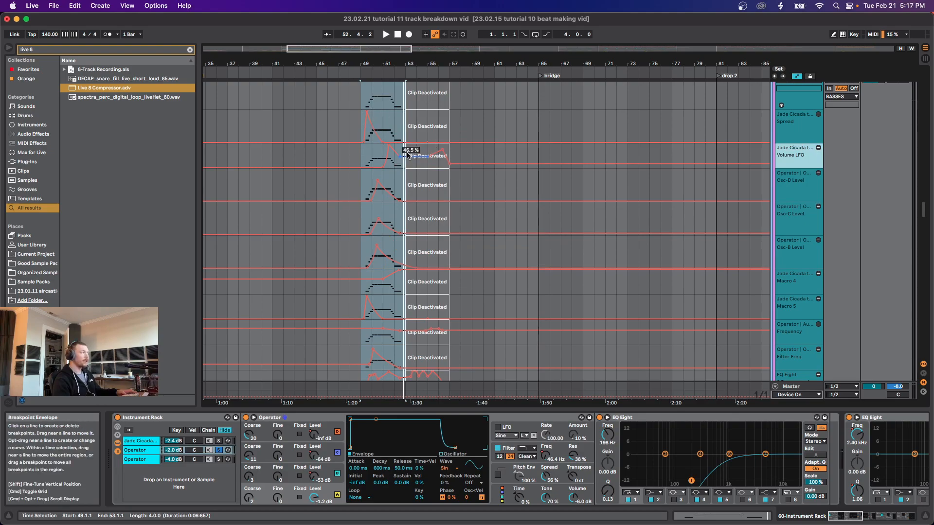
click(802, 195)
click(795, 223)
click(800, 245)
scroll(759, 272, down, 2)
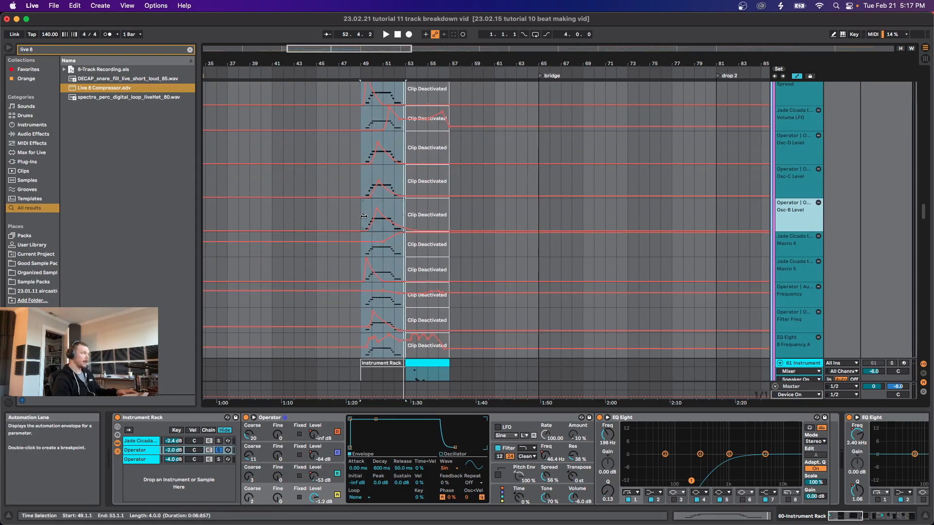
scroll(366, 228, up, 1)
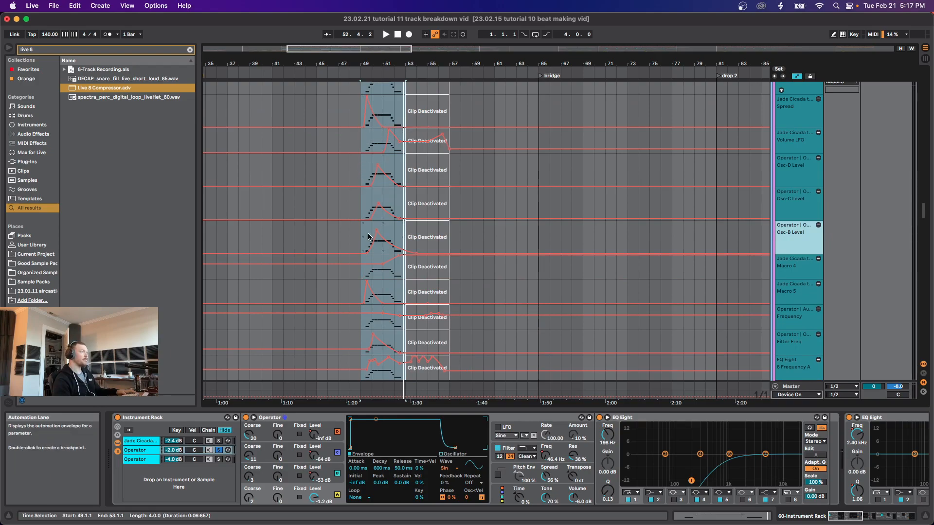
Step: Unsolo the middle Operator chain and play track 60's full rack from bar 49 while viewing its automation lanes
scroll(368, 237, up, 5)
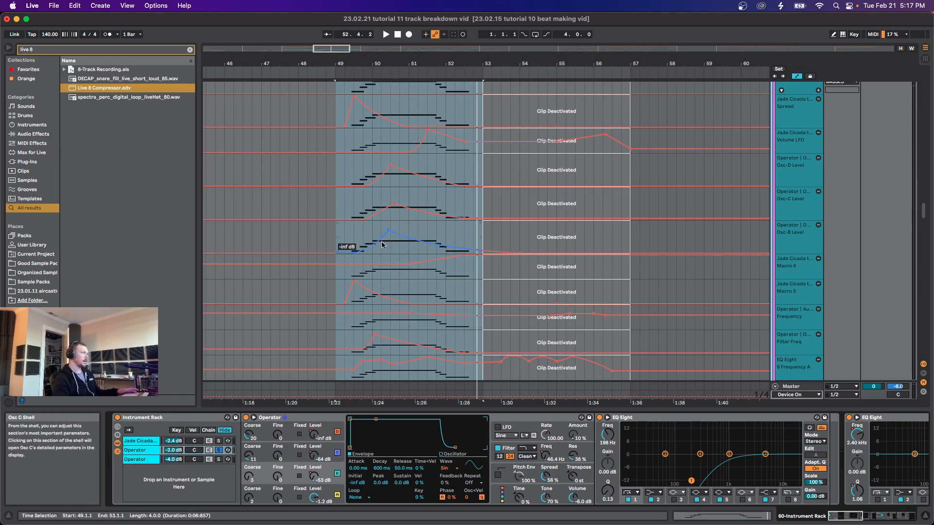
key(space)
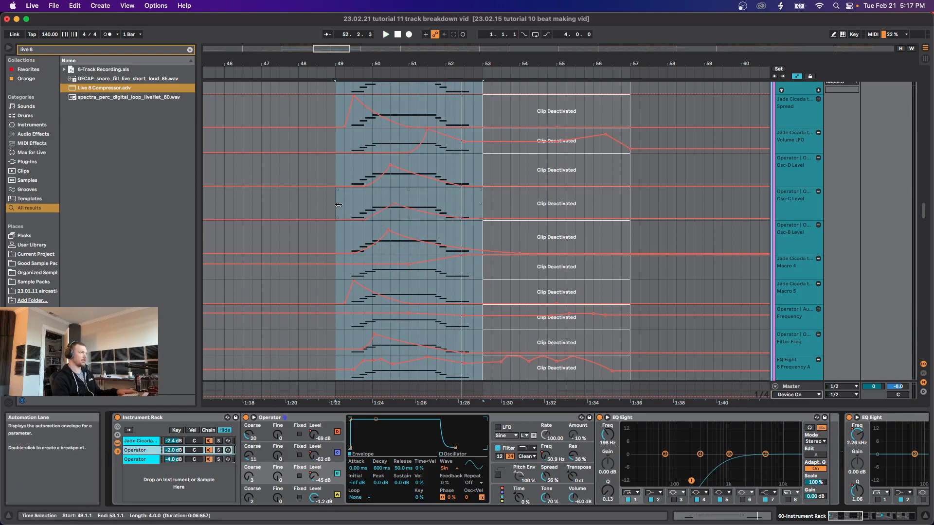
key(space)
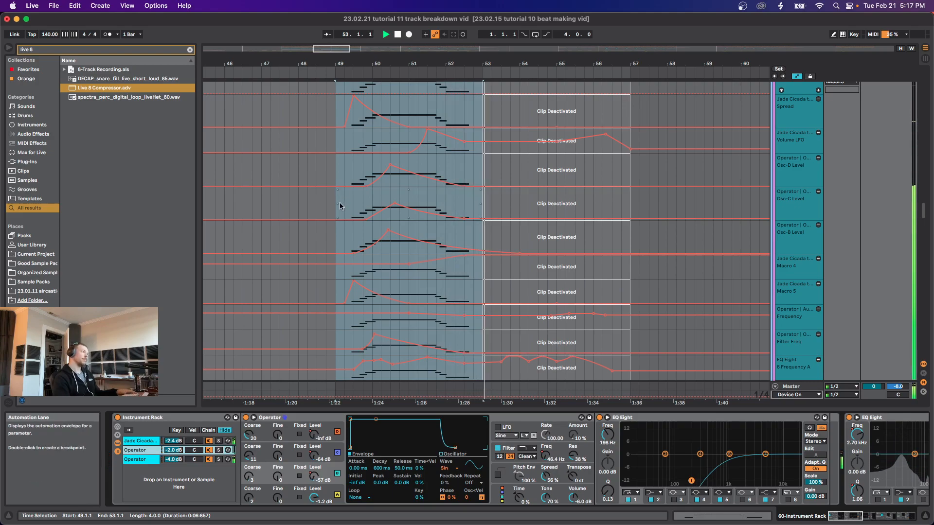
scroll(348, 210, up, 1)
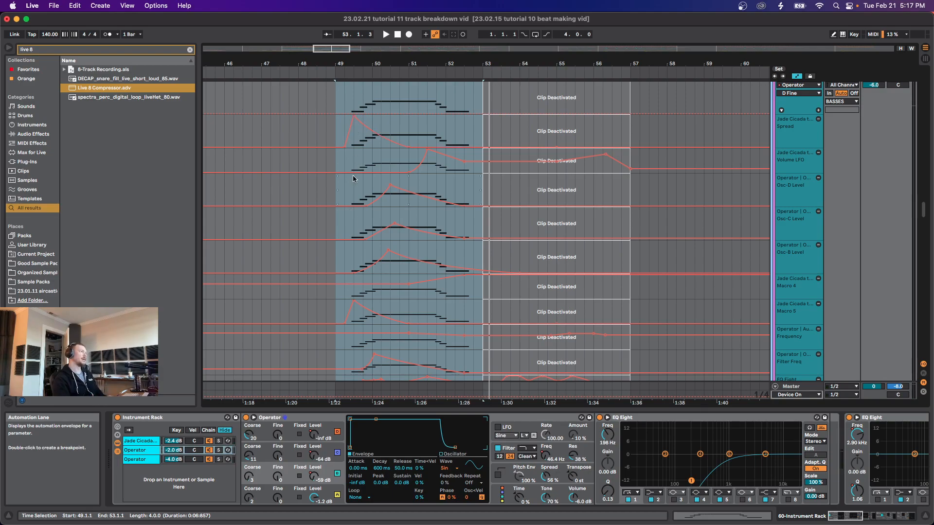
scroll(321, 215, up, 2)
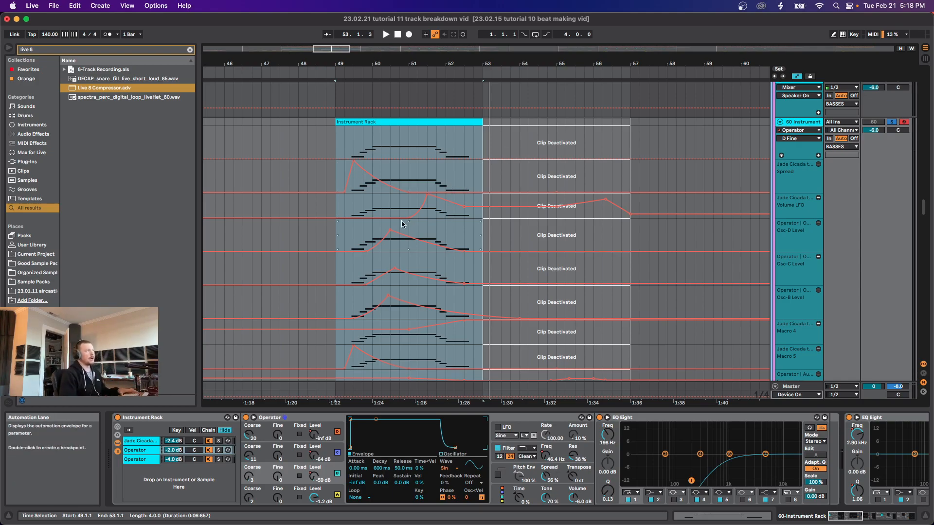
scroll(377, 214, down, 2)
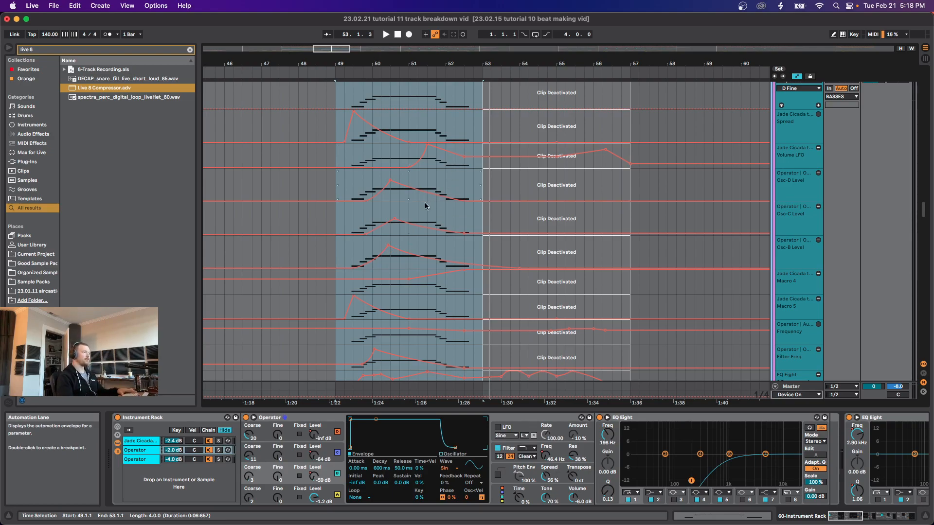
scroll(413, 273, up, 5)
scroll(405, 280, down, 5)
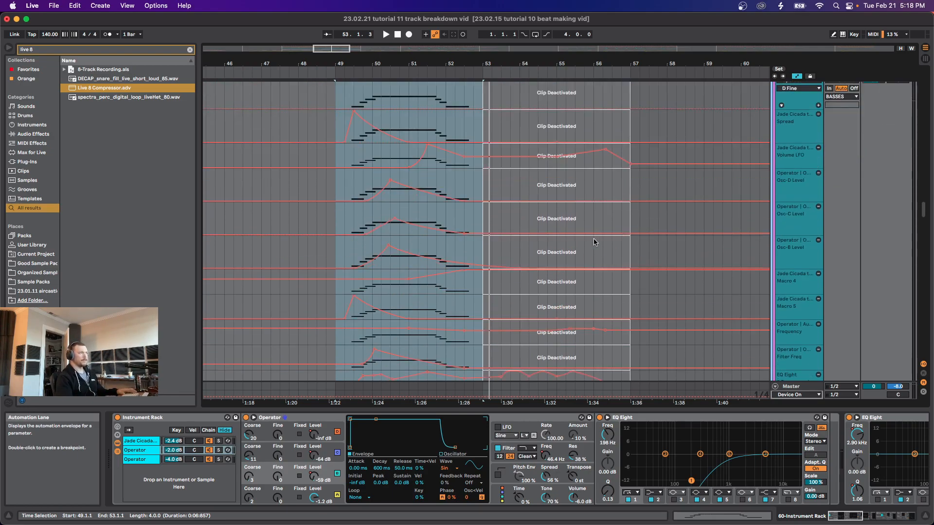
Step: Look through the effects after track 60's instrument rack and inspect the soothe2 plug-in's settings ahead of the band split
scroll(503, 474, down, 6)
scroll(503, 474, down, 8)
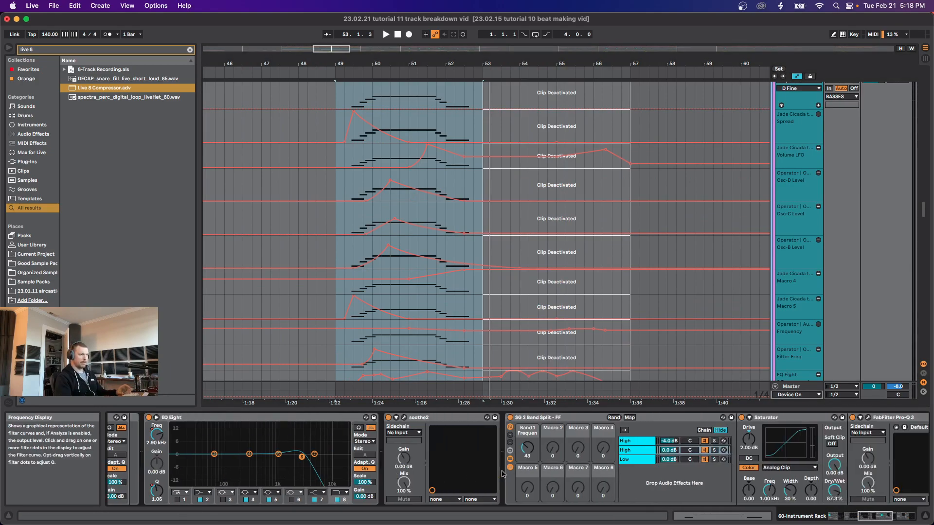
scroll(594, 489, down, 3)
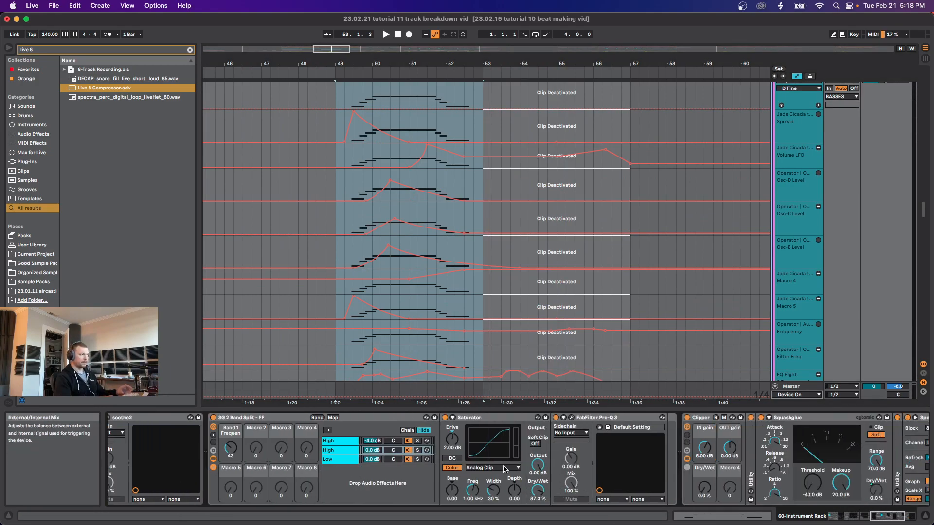
click(333, 441)
scroll(244, 452, up, 3)
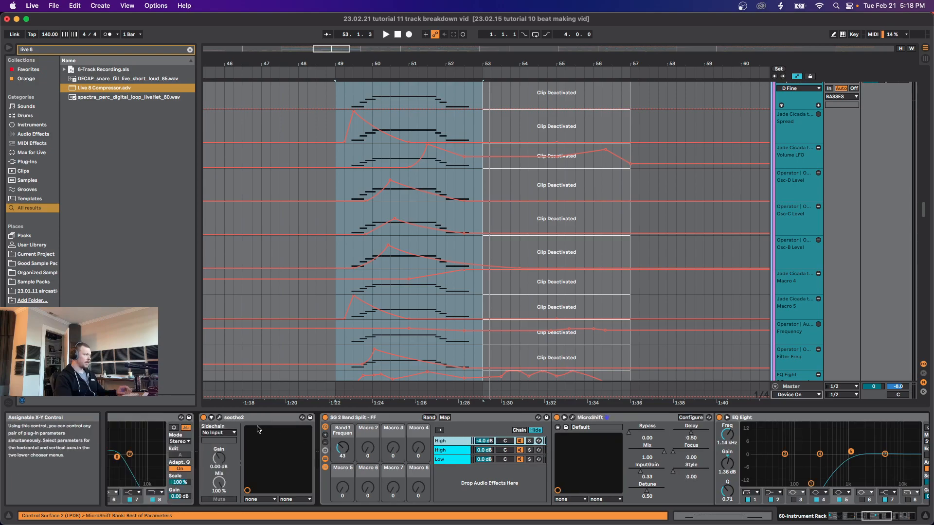
click(218, 419)
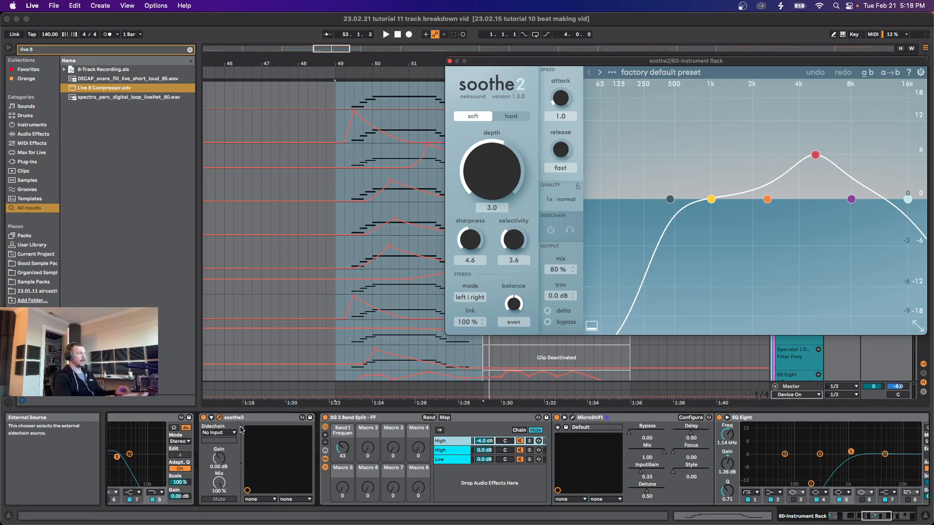
scroll(241, 430, down, 1)
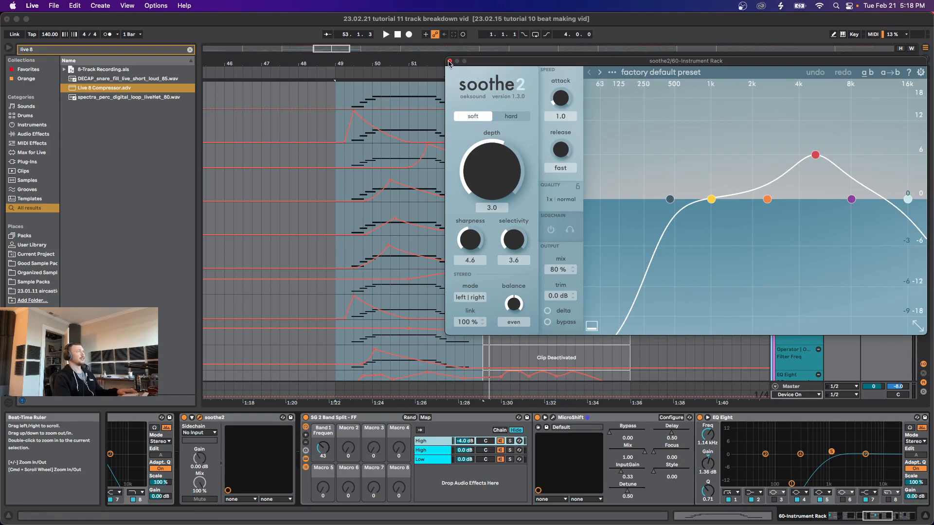
click(449, 61)
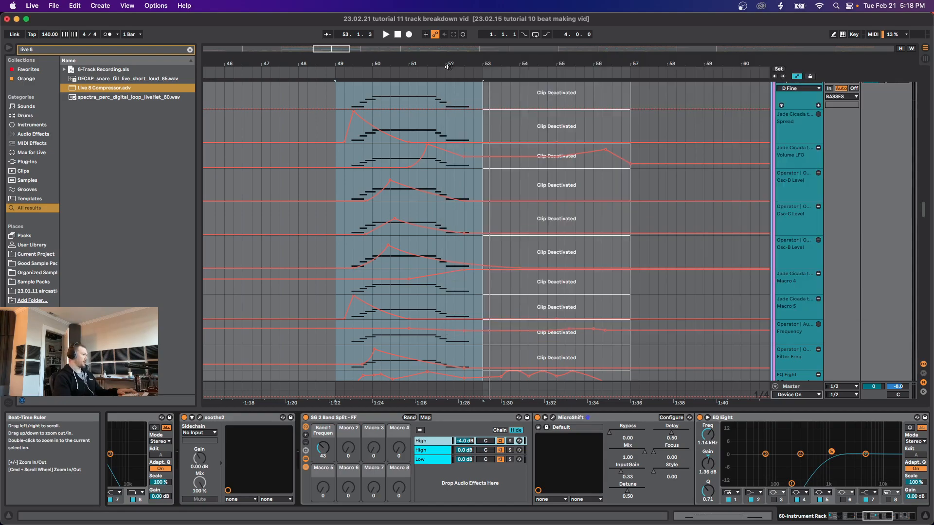
click(231, 419)
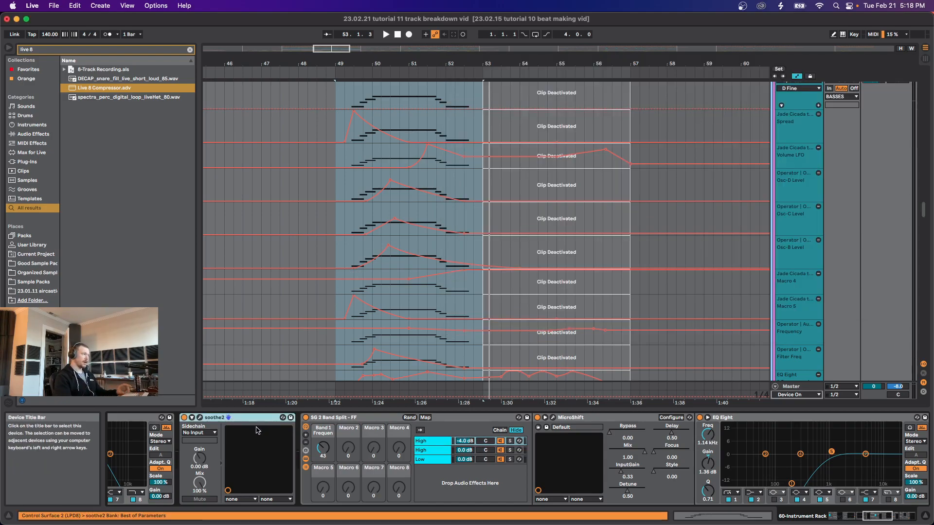
Step: Look through the devices on the High and Low chains of the SG 2 Band Split - FF rack
scroll(338, 438, right, 2)
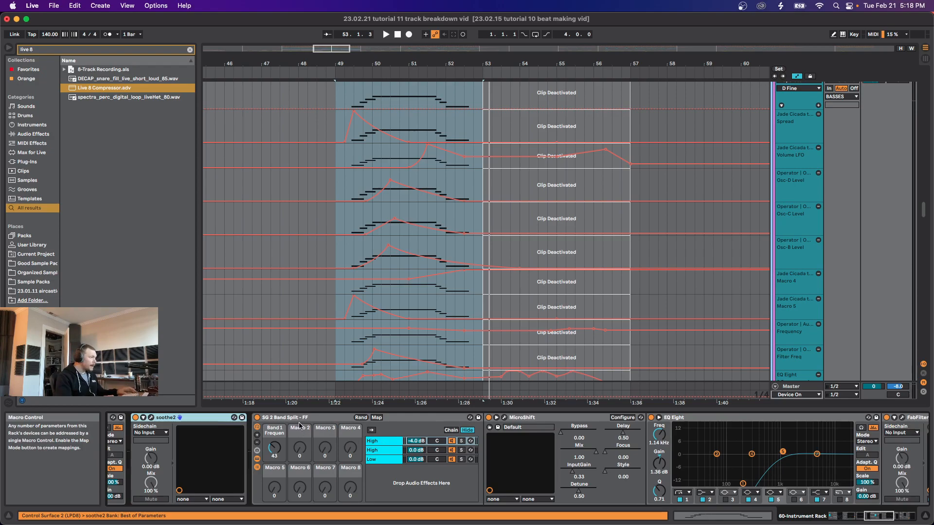
scroll(292, 445, right, 3)
scroll(216, 446, right, 1)
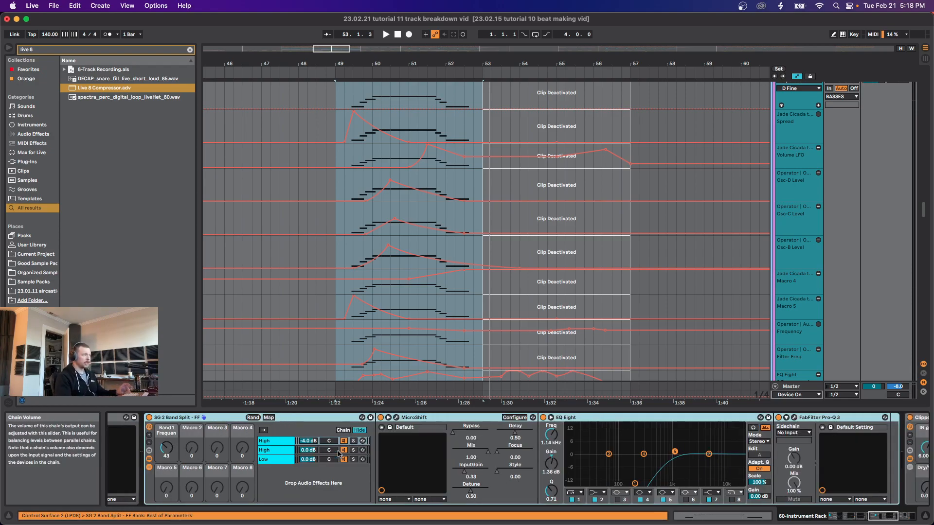
click(281, 454)
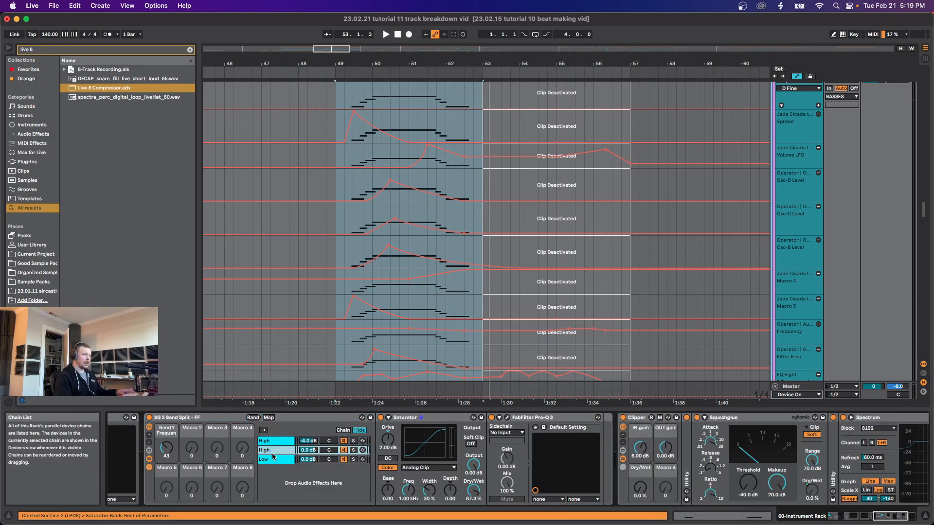
click(272, 459)
click(273, 452)
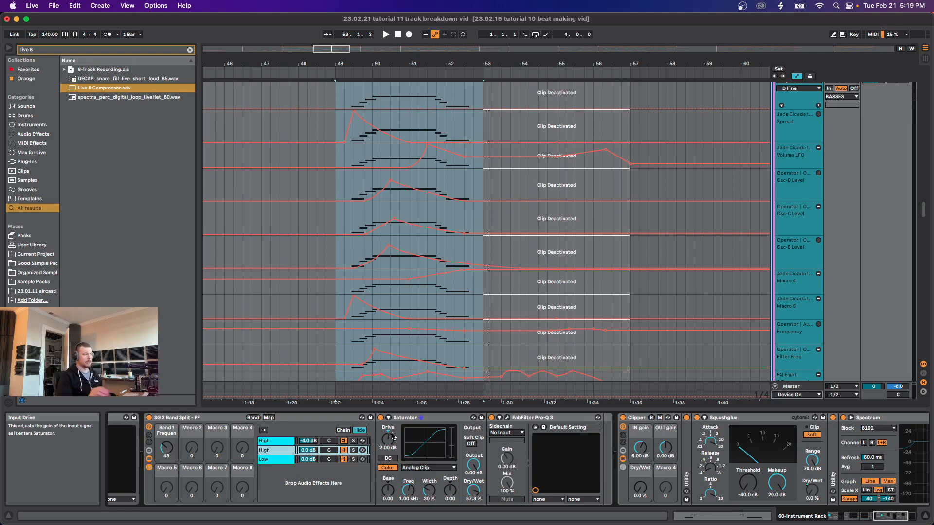
Step: Solo the top High chain with MicroShift in the band split rack, play it from bar 49, and check its FabFilter Pro-Q 3
click(270, 442)
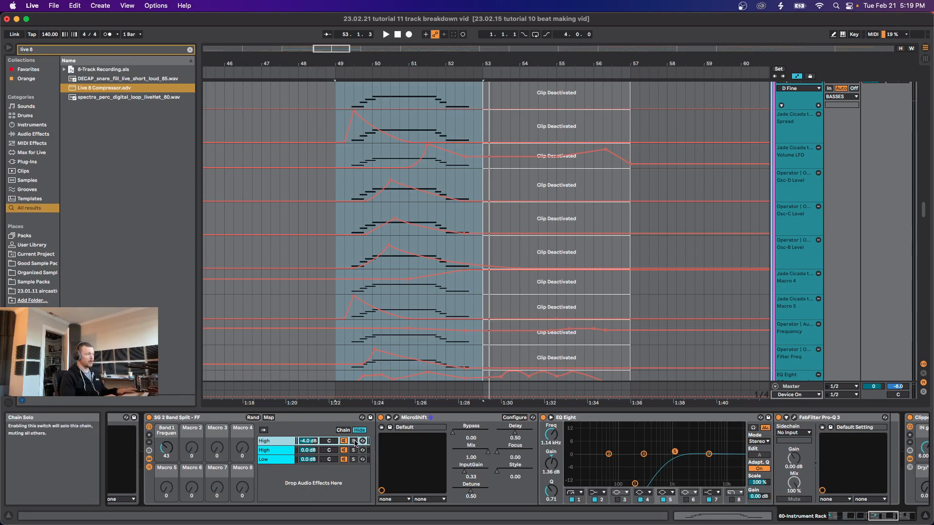
click(354, 441)
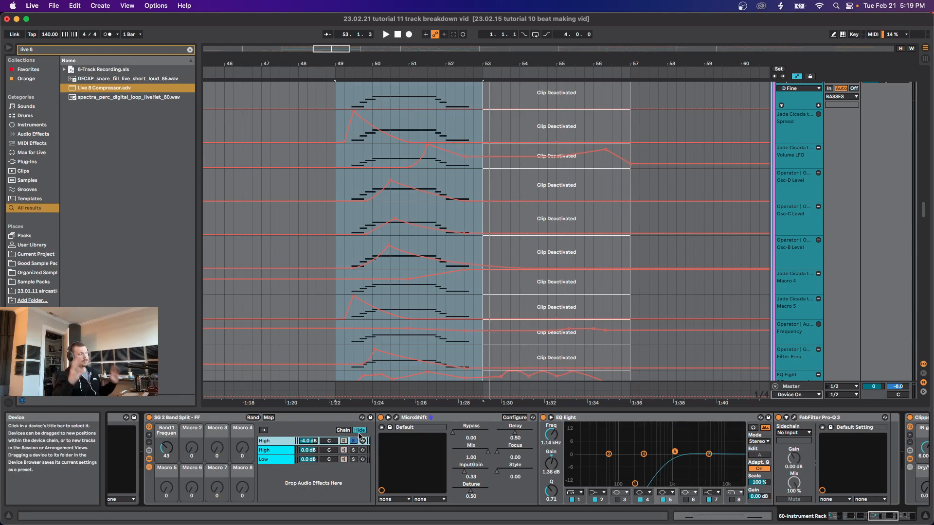
key(space)
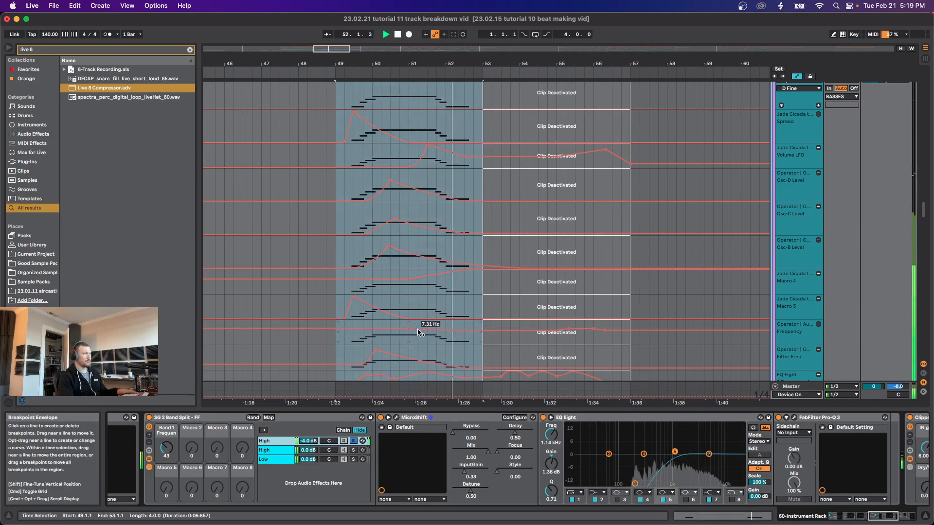
key(space)
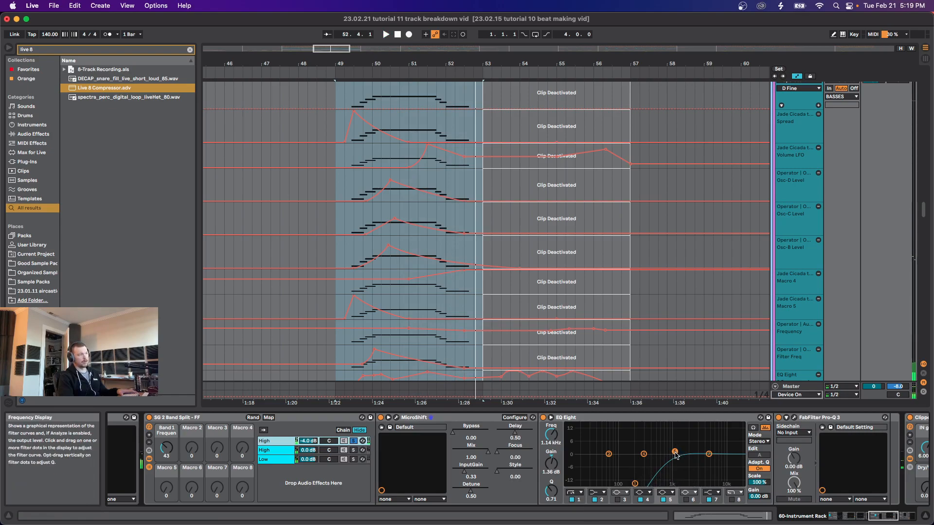
click(794, 418)
click(795, 419)
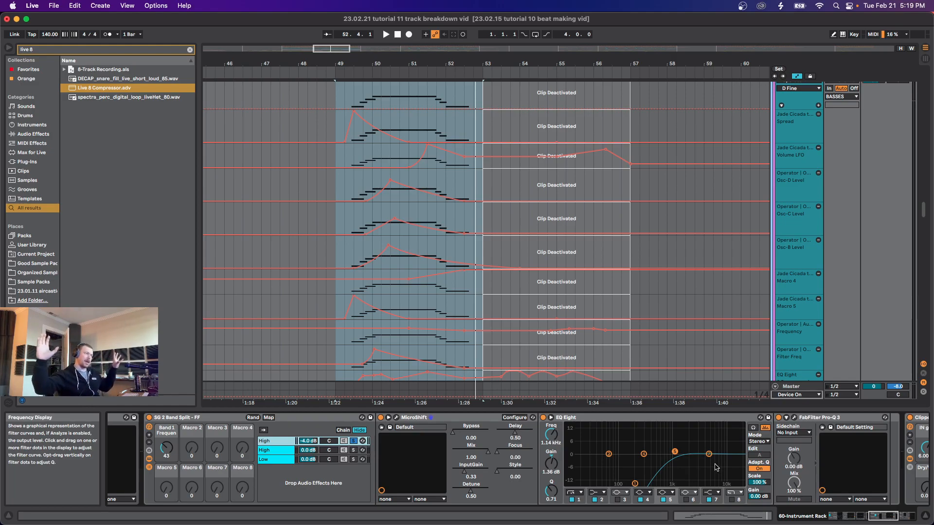
Step: Play the band split's second High chain soloed from bar 49, then unsolo it and play through the Clipper, Squashglue and Spectrum
click(352, 451)
key(space)
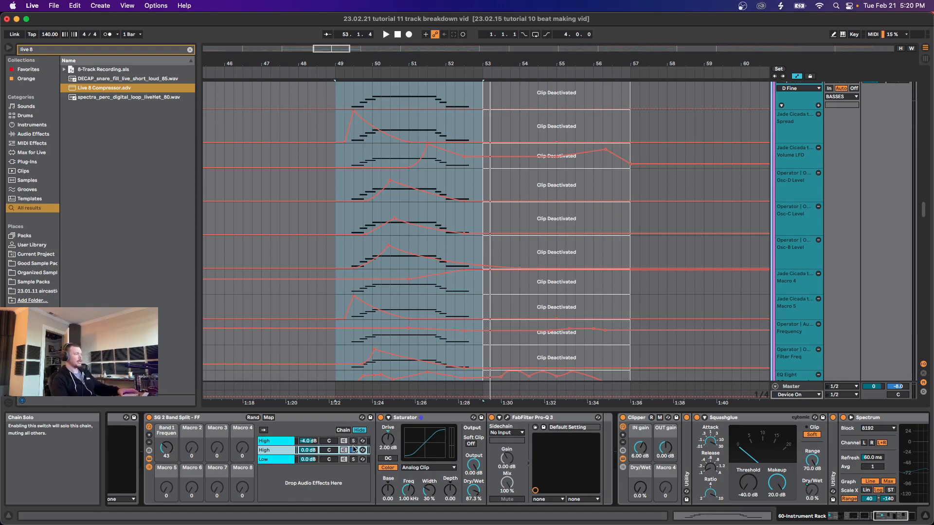
scroll(487, 438, right, 5)
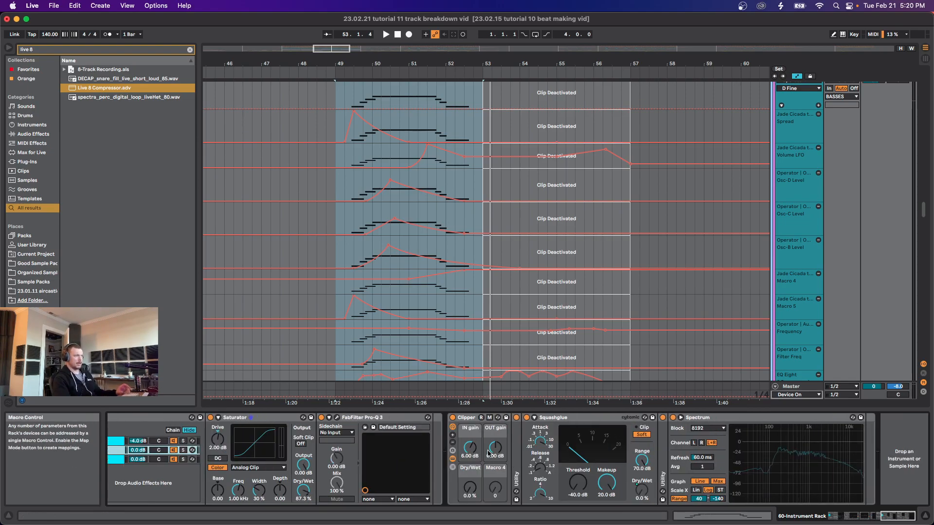
key(space)
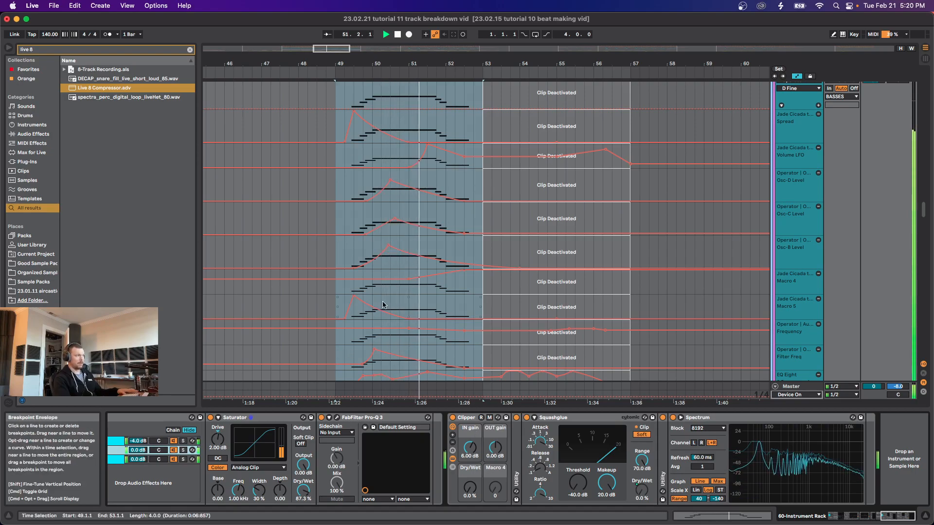
scroll(454, 315, down, 3)
scroll(454, 315, down, 5)
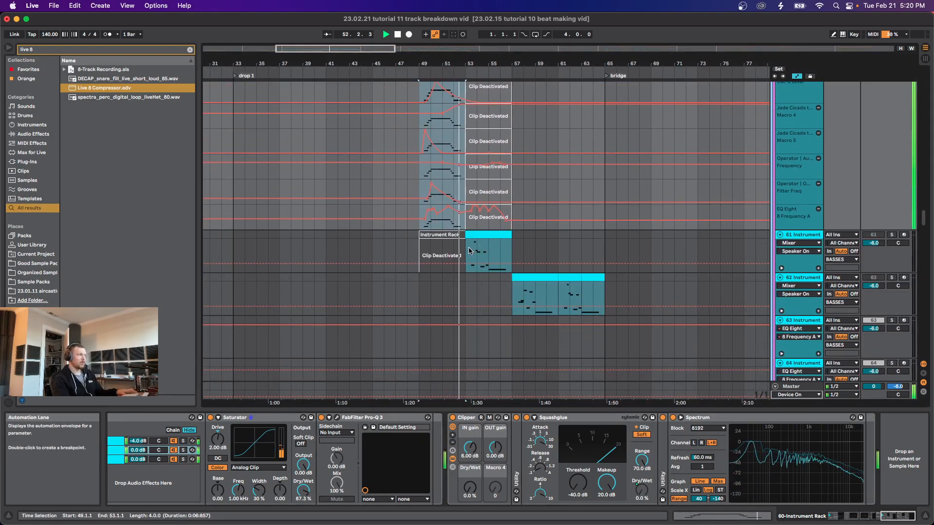
key(space)
Step: Solo track 61 and play its clip from bar 53
click(466, 250)
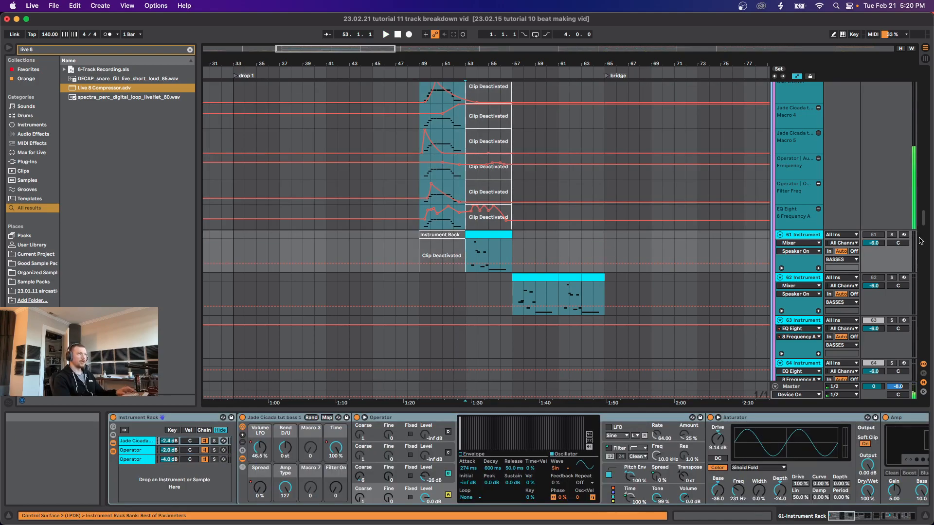
click(893, 236)
scroll(497, 247, up, 3)
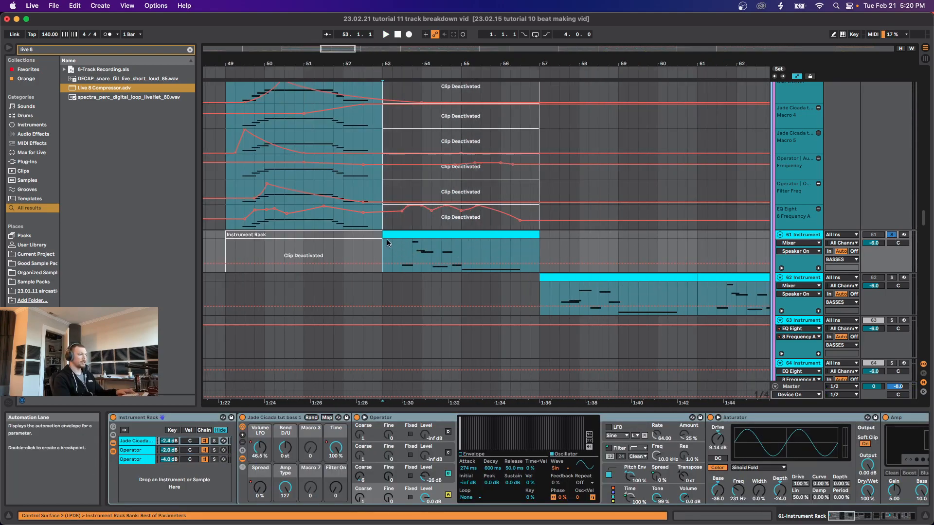
key(space)
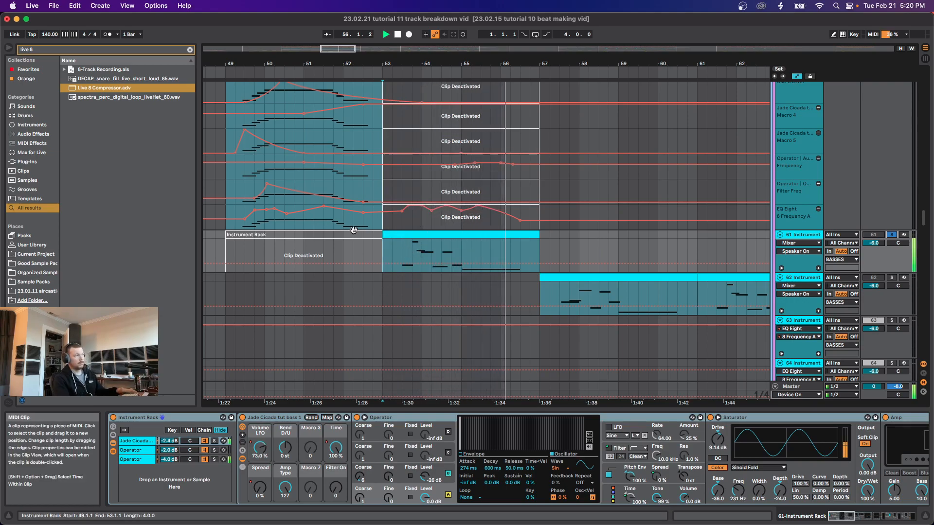
Step: Show track 61's automation in separate lanes and look back at track 60's lanes for comparison
right_click(796, 265)
click(827, 275)
scroll(321, 197, up, 5)
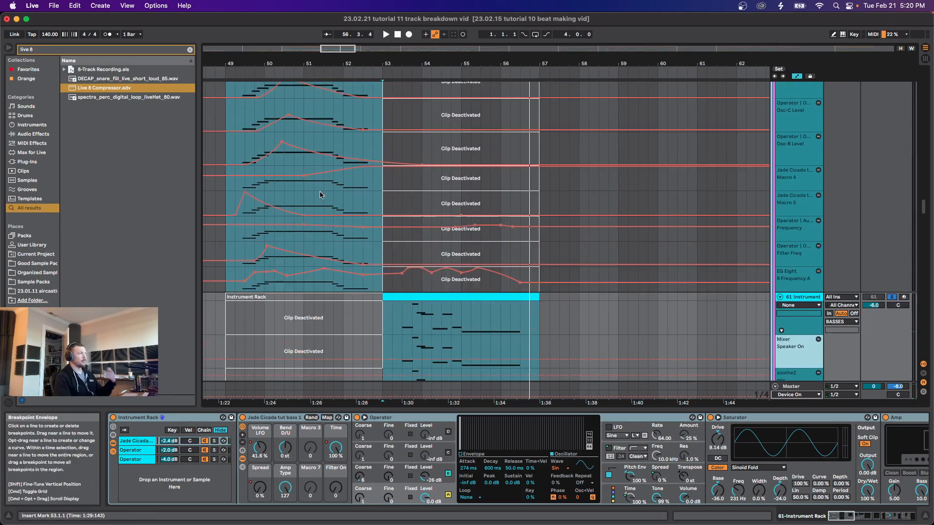
scroll(319, 201, up, 3)
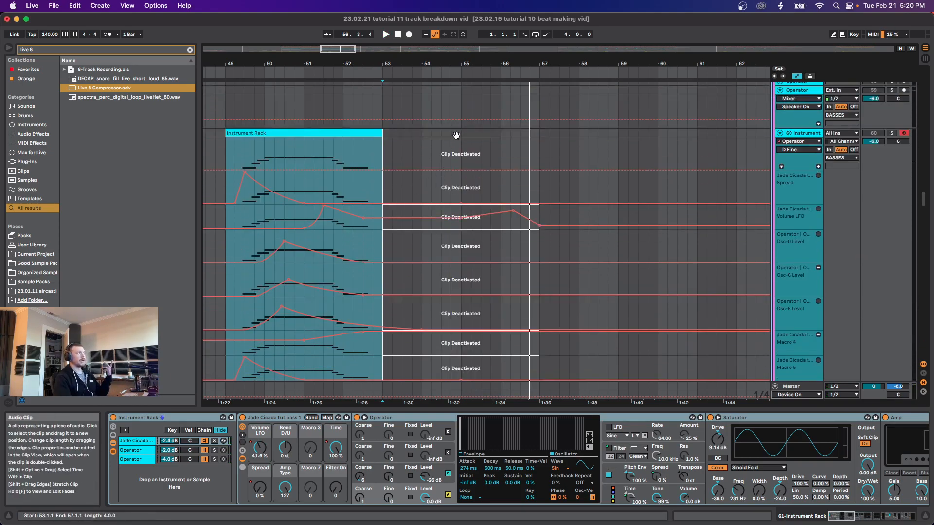
Step: Compare track 60's automation lanes with the lanes of track 61
scroll(456, 136, down, 10)
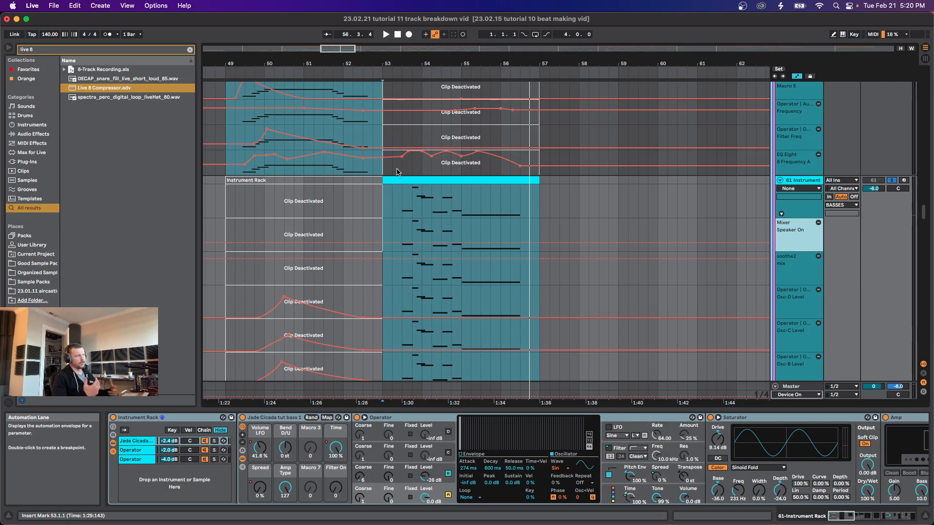
scroll(340, 185, down, 5)
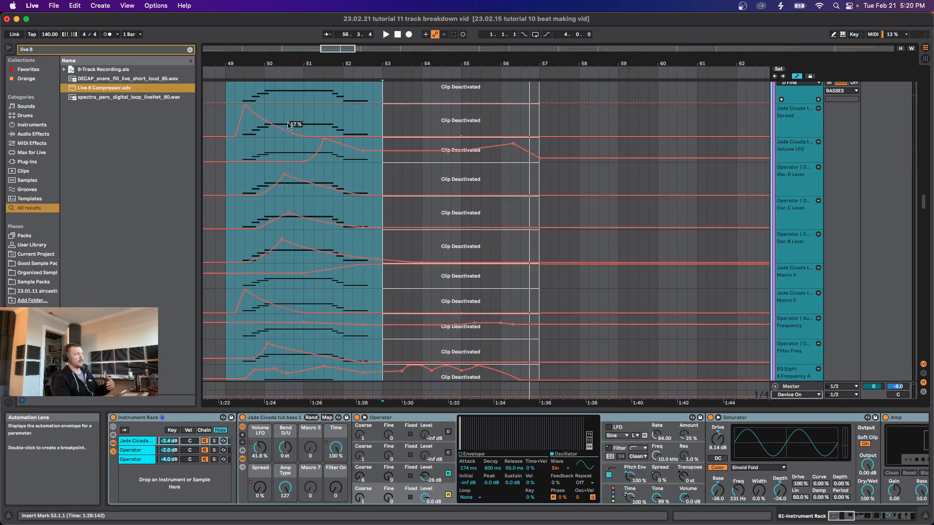
scroll(292, 132, down, 2)
scroll(294, 156, down, 3)
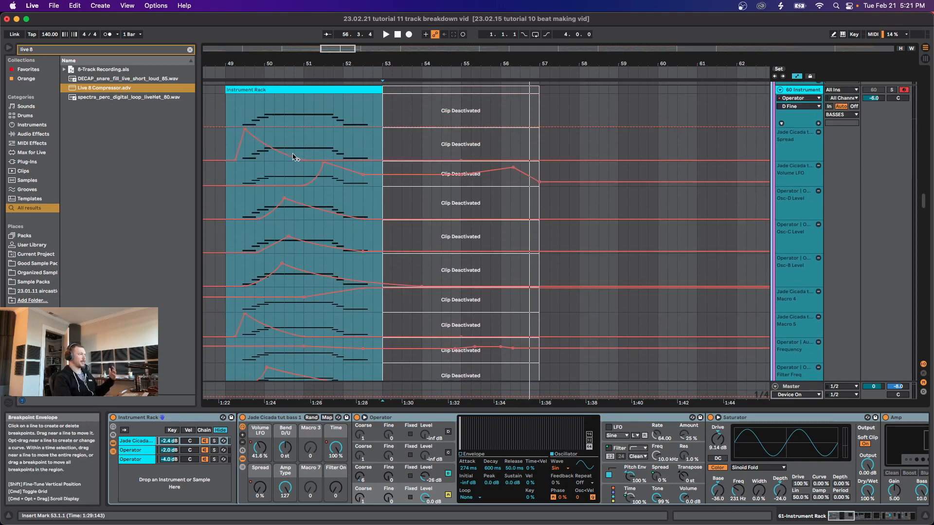
scroll(350, 326, down, 2)
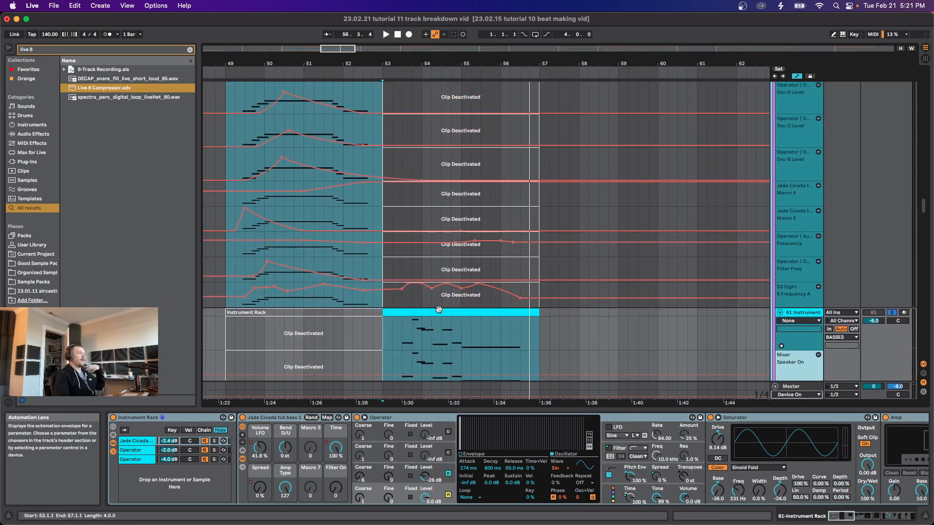
Step: Select track 61's clip from bar 53 to 57 and examine its notes and automation lanes down to the EQ Eight lanes
click(437, 355)
scroll(437, 294, down, 10)
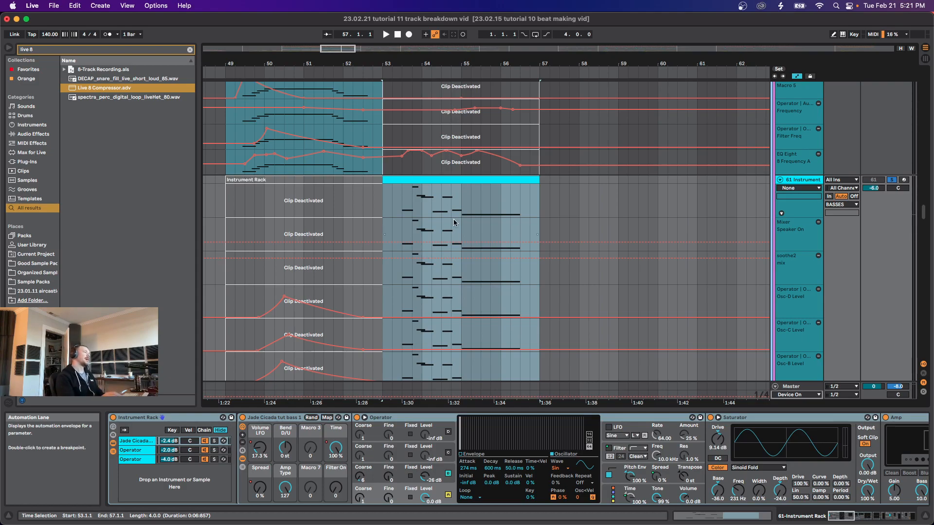
scroll(421, 234, down, 3)
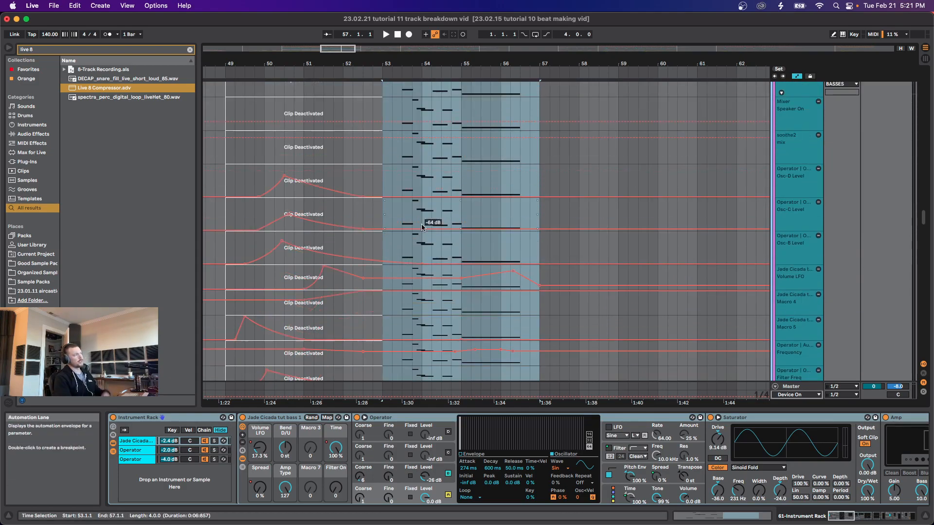
scroll(423, 219, up, 2)
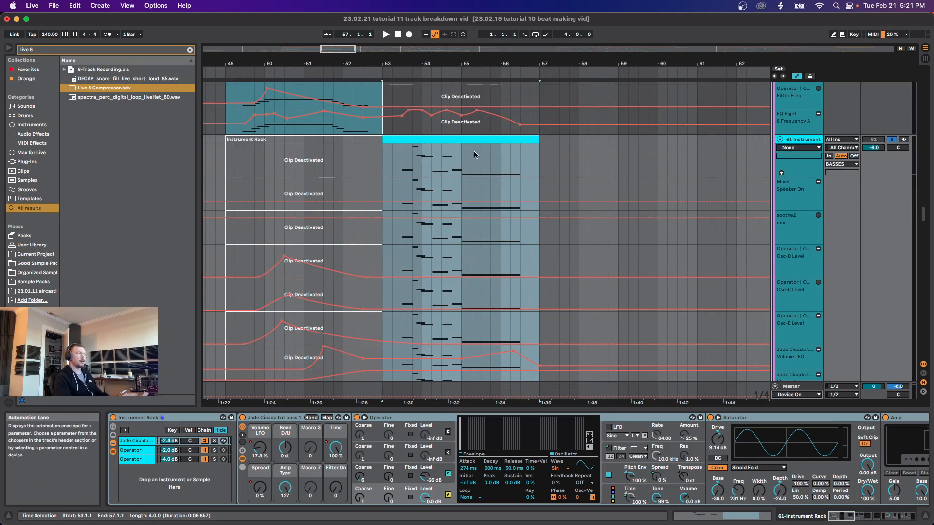
scroll(448, 146, up, 1)
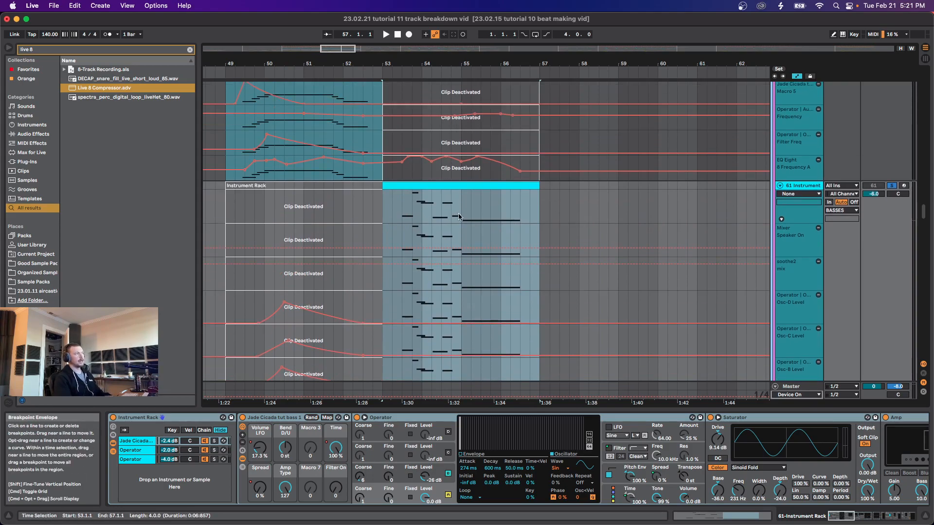
scroll(456, 235, down, 5)
scroll(413, 219, up, 1)
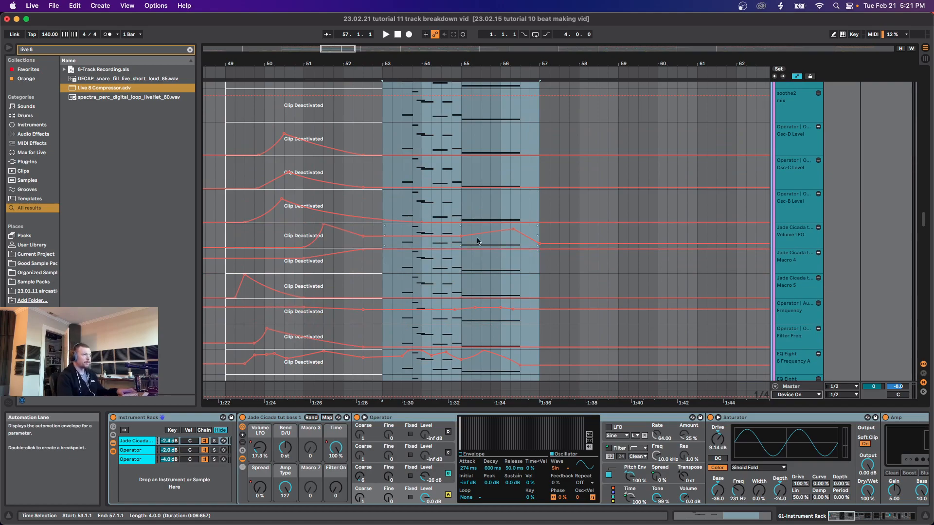
scroll(457, 253, up, 1)
scroll(460, 257, up, 4)
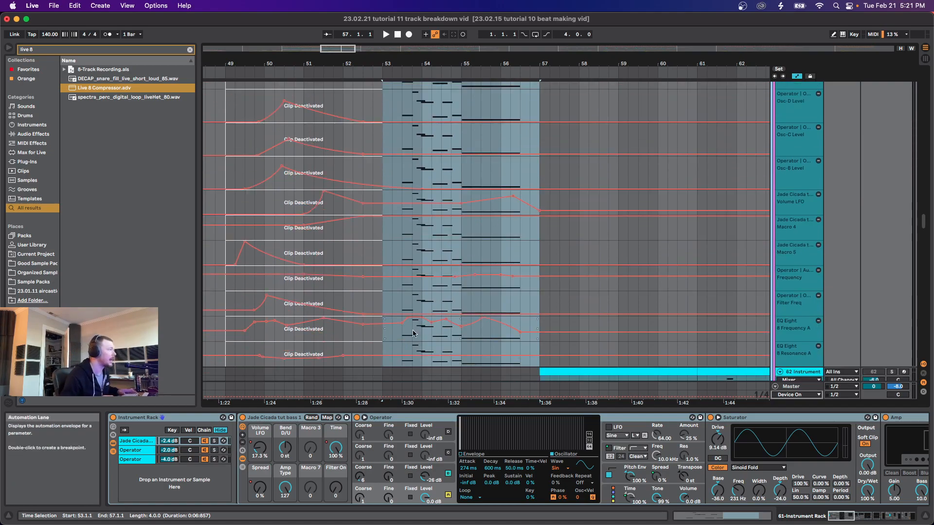
Step: Open track 61's MIDI clip, check its MIDI Ctrl pitch bend envelope, and return to the track's device chain
double_click(429, 188)
scroll(429, 188, down, 3)
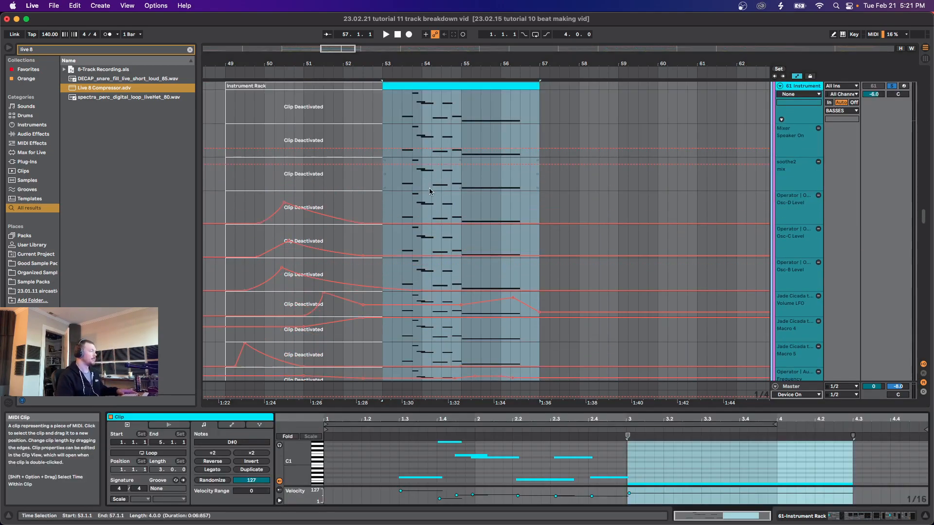
click(201, 443)
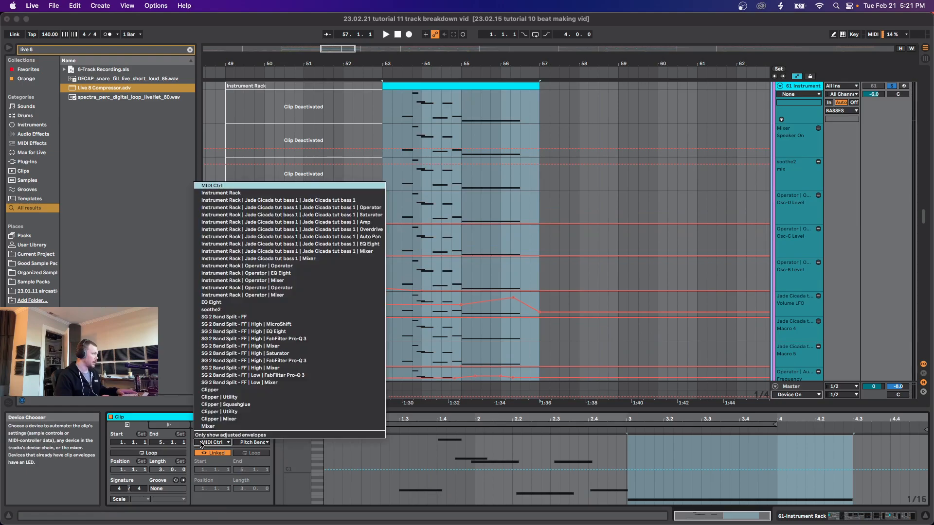
click(212, 188)
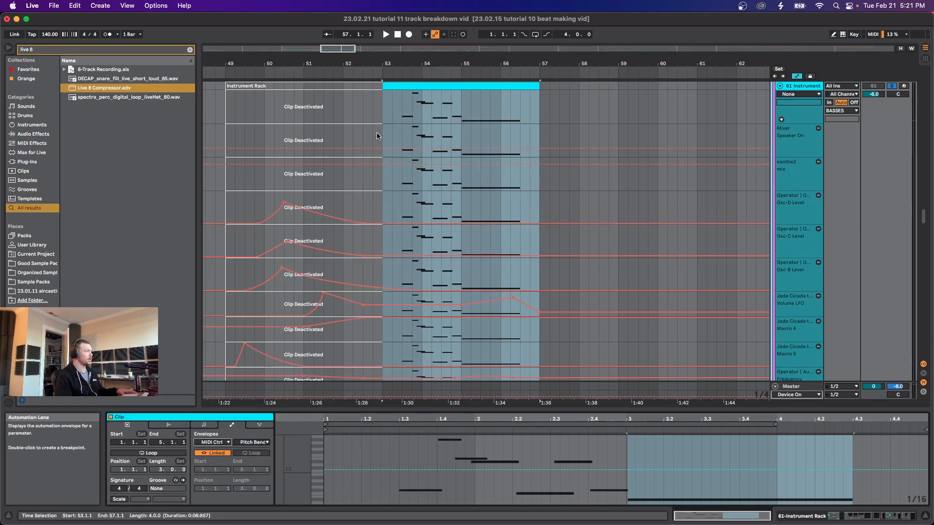
click(390, 355)
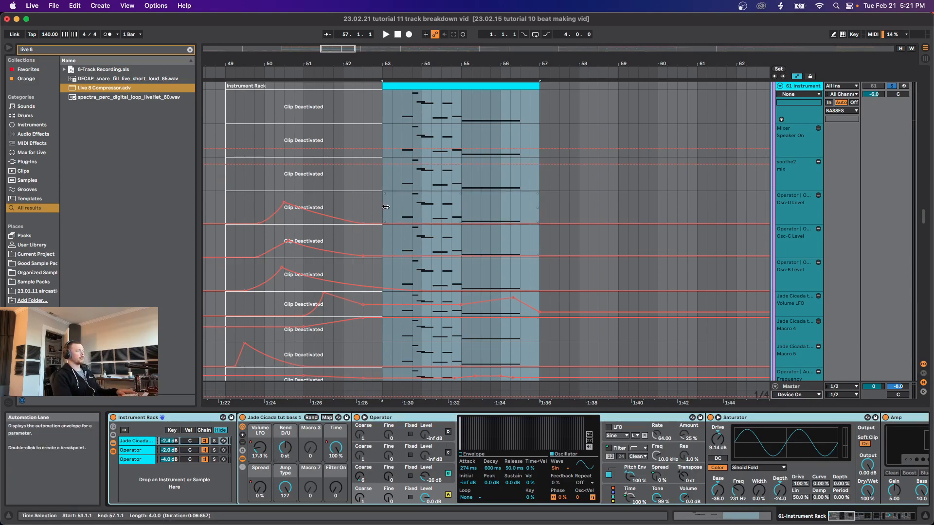
Step: Unsolo track 61 and play its clip with the full mix from bar 53
click(381, 115)
key(space)
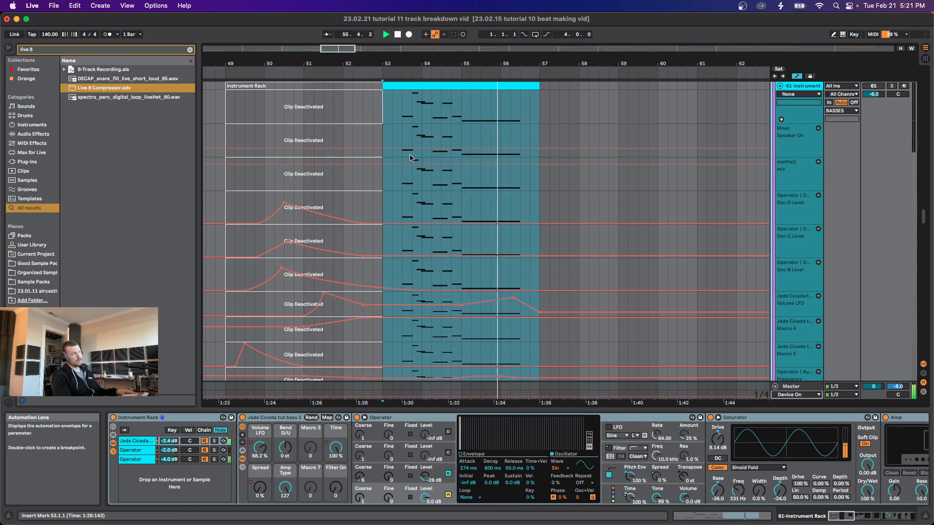
key(space)
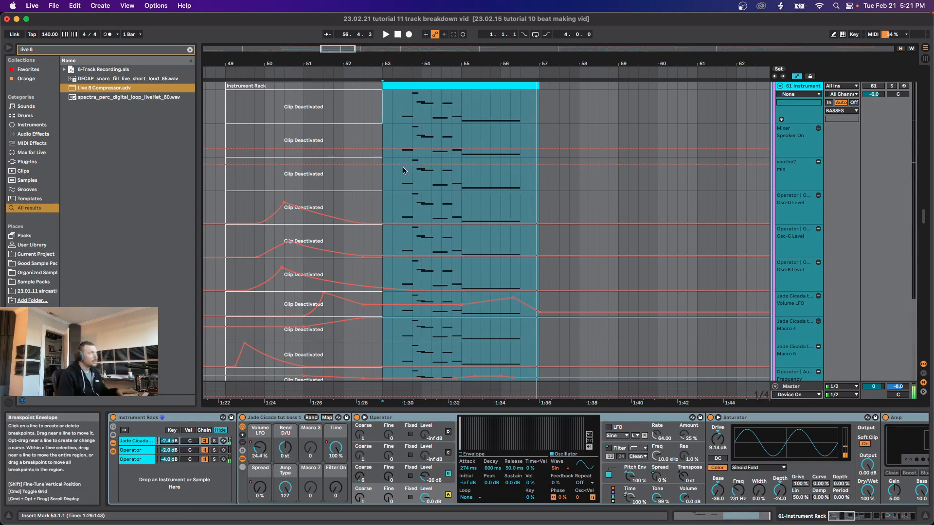
Step: Compare track 60's clip at bar 49 with track 61's, then select track 61's clip from bar 53 to 57
scroll(402, 178, up, 10)
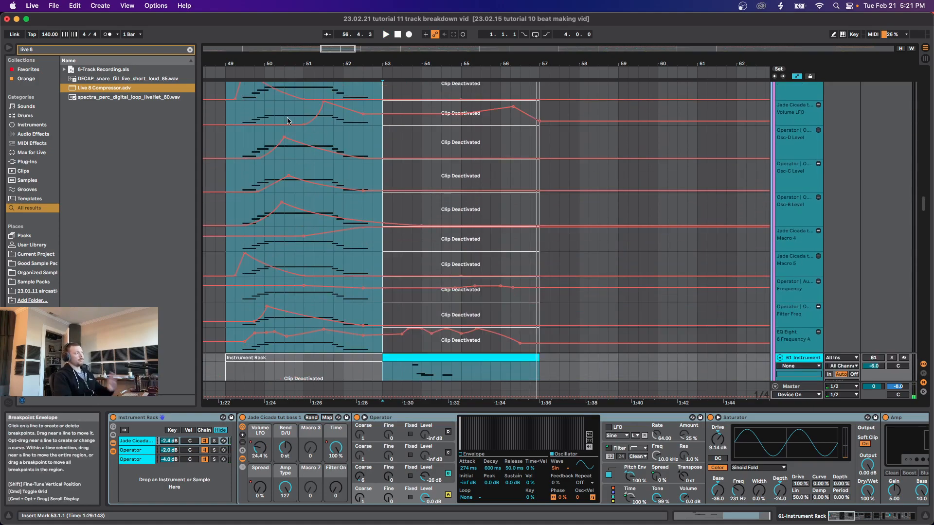
scroll(292, 116, up, 5)
click(296, 102)
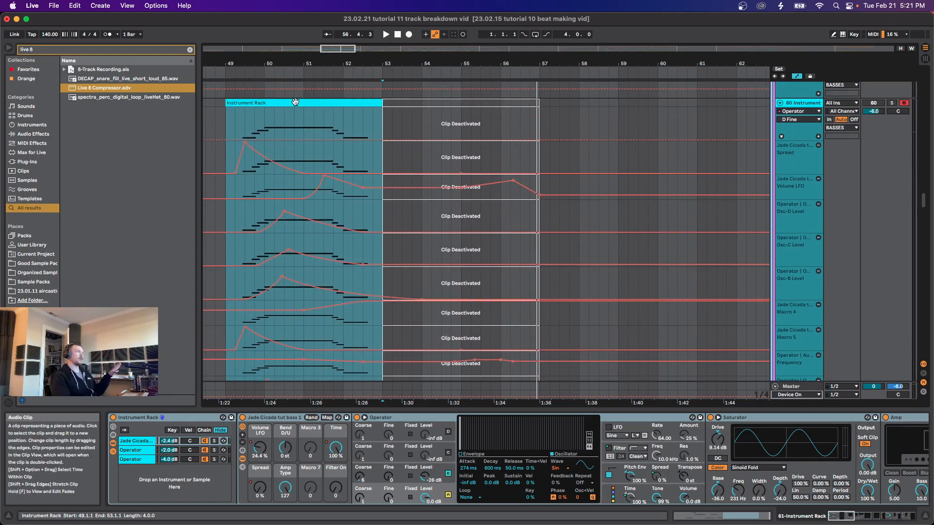
scroll(370, 194, down, 6)
click(443, 259)
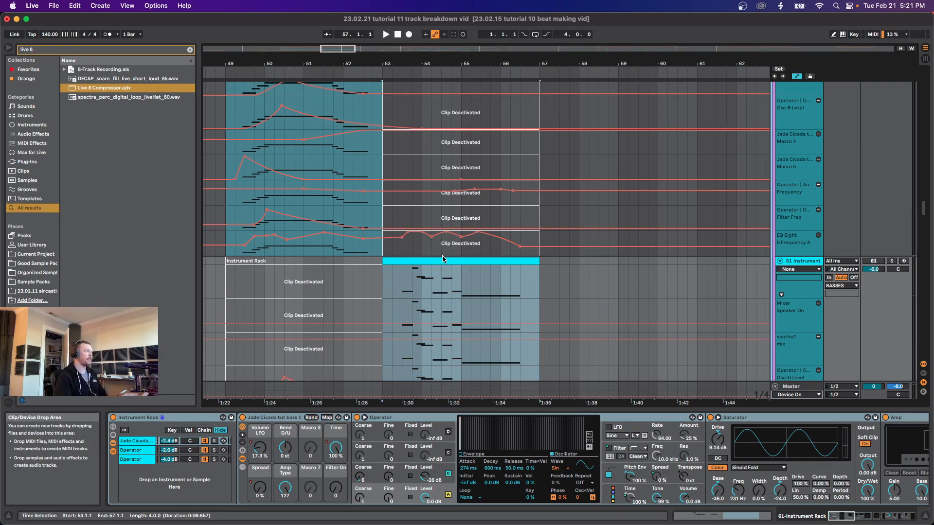
Step: Find the guitar clip at bar 53 on track 107, select it, and view the guitar parts across the whole drop
scroll(428, 256, down, 8)
drag(917, 221, 919, 318)
click(471, 226)
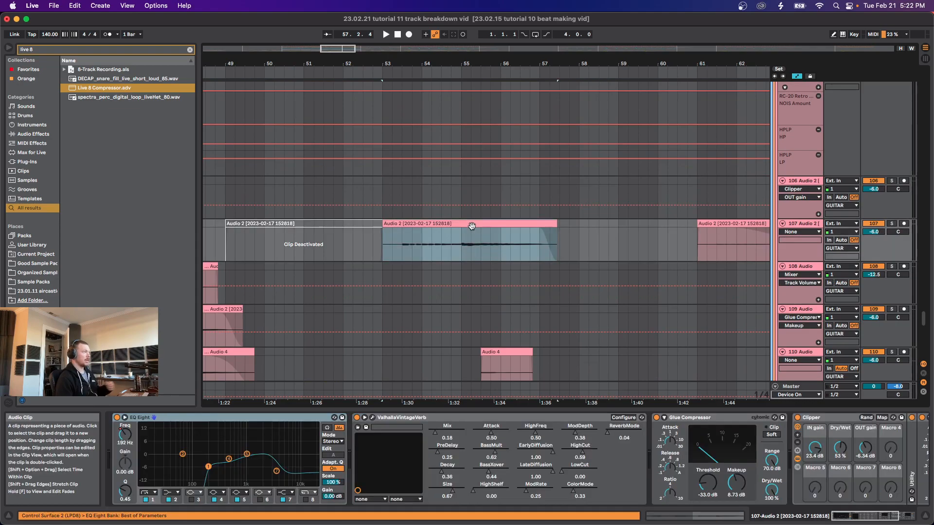
scroll(438, 229, down, 10)
scroll(392, 222, up, 4)
scroll(384, 228, down, 3)
scroll(370, 239, up, 8)
scroll(413, 236, down, 10)
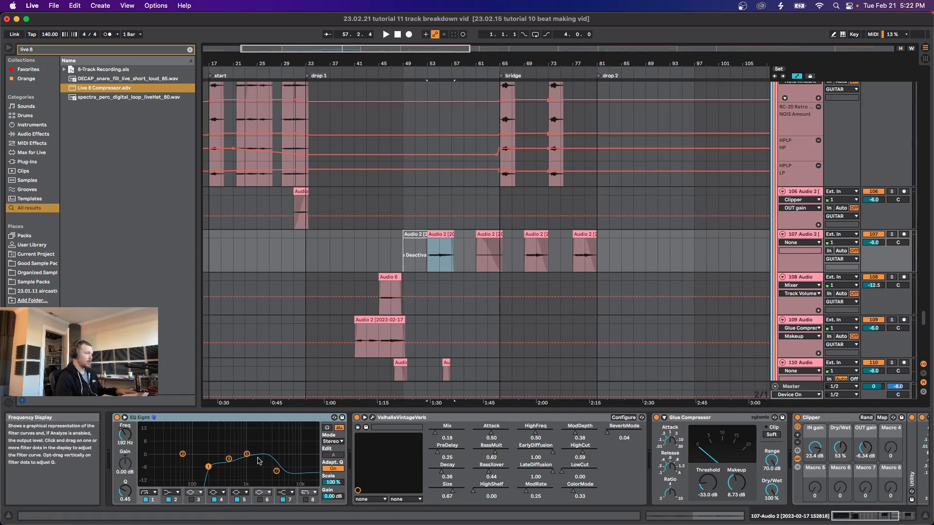
scroll(398, 436, down, 3)
scroll(292, 458, up, 3)
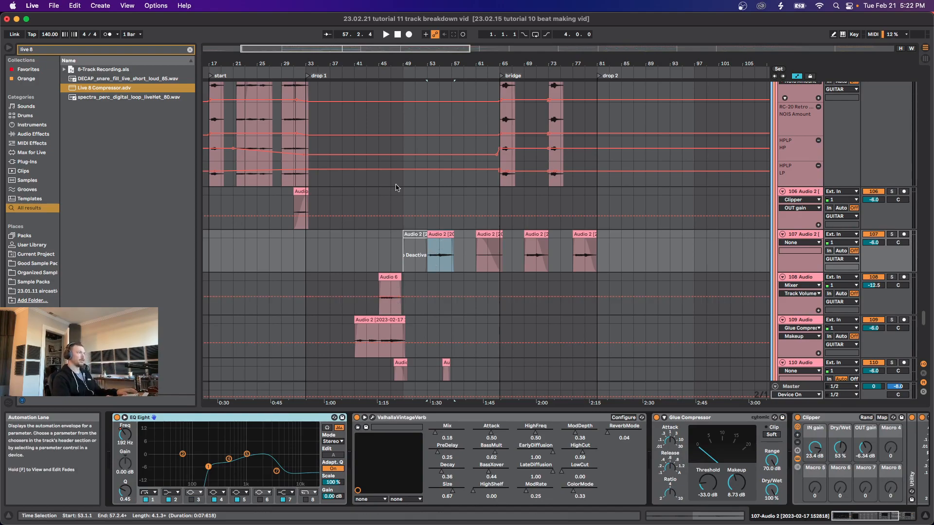
Step: Solo guitar track 101 and play it from the start of drop 1 at bar 33, then from bar 37
scroll(396, 187, up, 10)
click(305, 192)
key(s)
key(space)
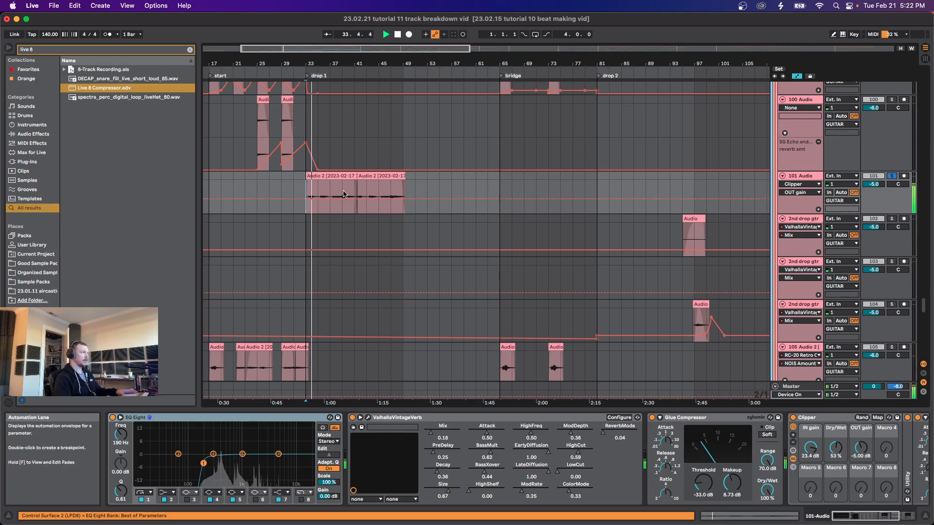
click(343, 193)
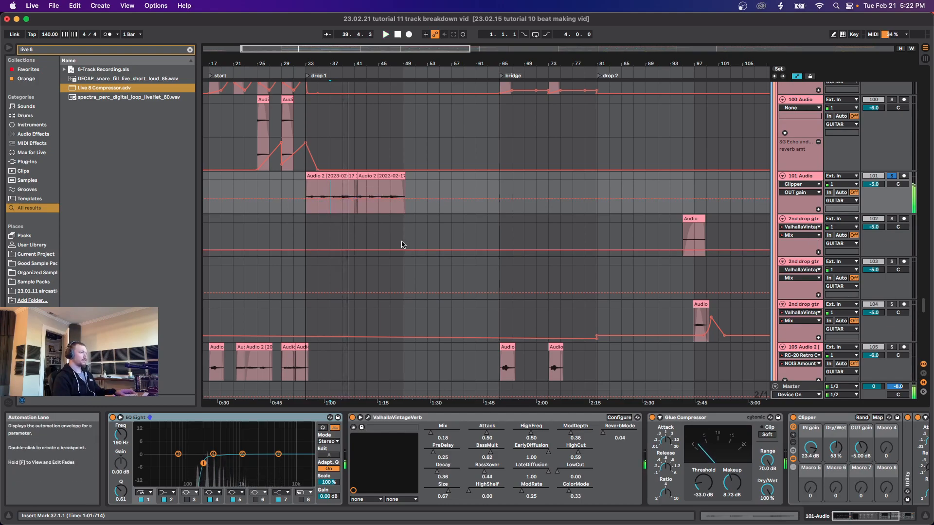
Step: Solo guitar track 107 and play its clip from bar 53
scroll(401, 244, down, 5)
scroll(402, 244, down, 5)
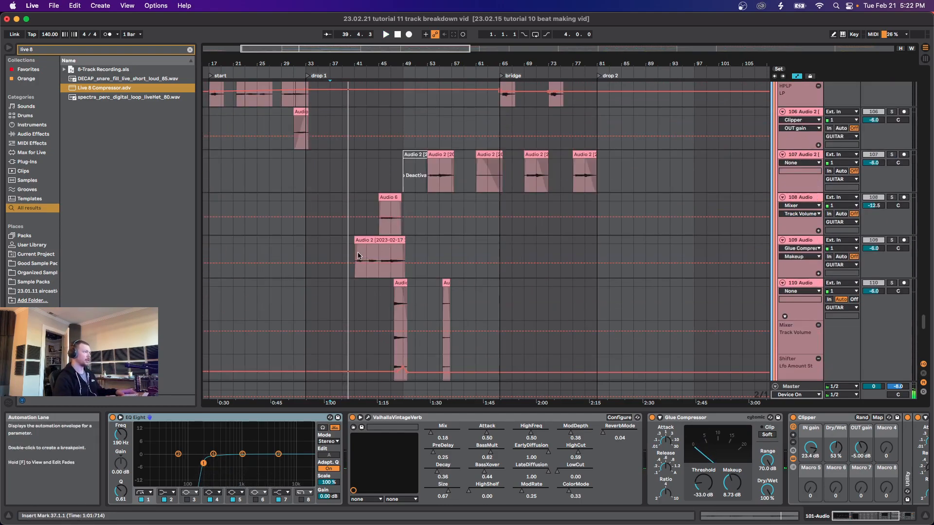
click(429, 178)
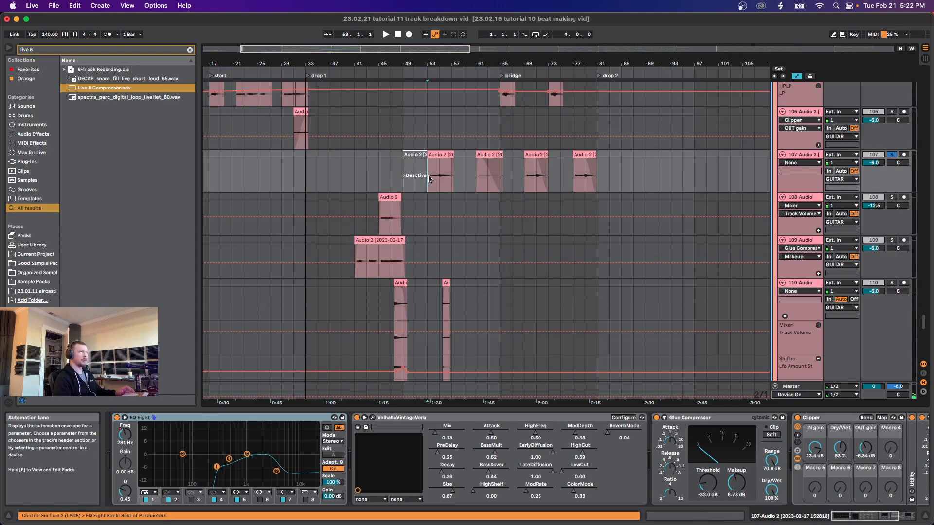
scroll(429, 177, up, 3)
key(space)
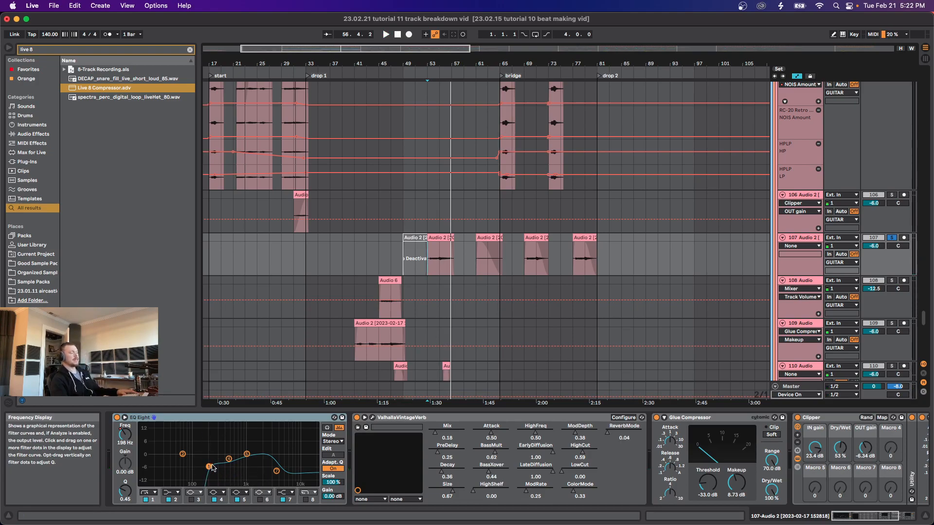
Step: Return to bass track 61, solo it, and play its clip from bar 53
scroll(921, 316, up, 5)
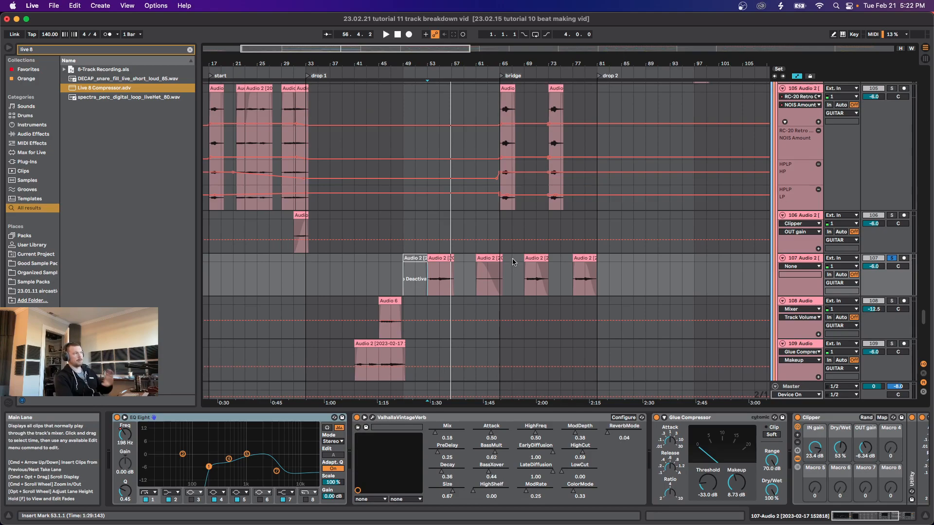
drag(920, 316, 902, 205)
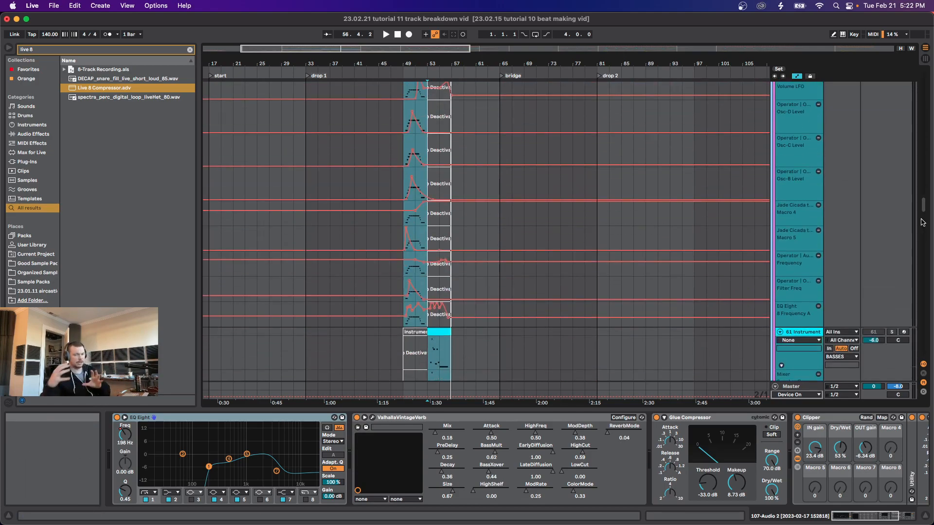
scroll(498, 333, down, 3)
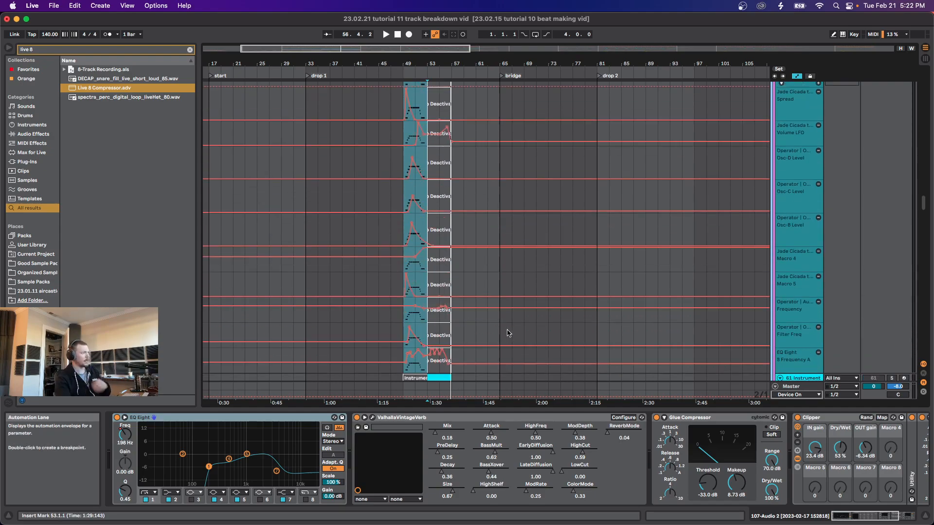
click(430, 293)
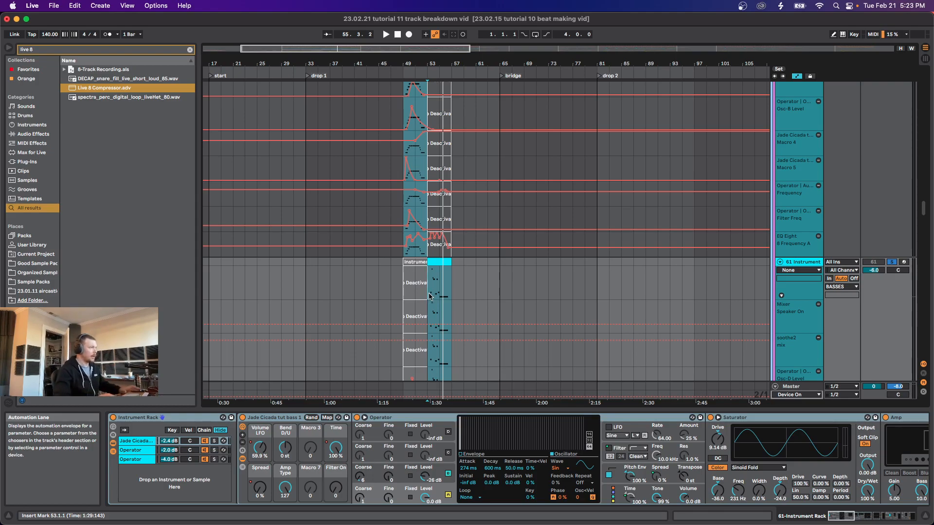
Step: Look through the three chains of track 61's Instrument Rack and display the first Operator chain's devices
click(148, 435)
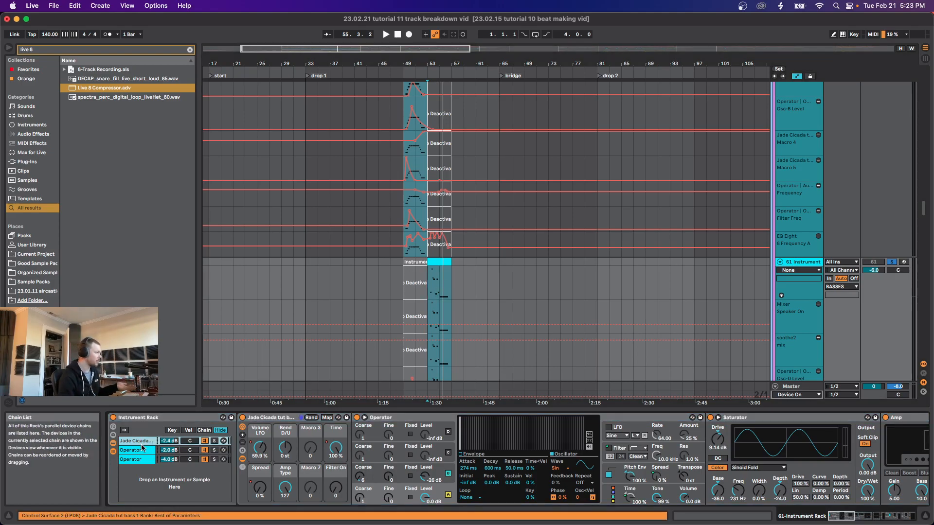
click(141, 451)
click(140, 459)
click(139, 450)
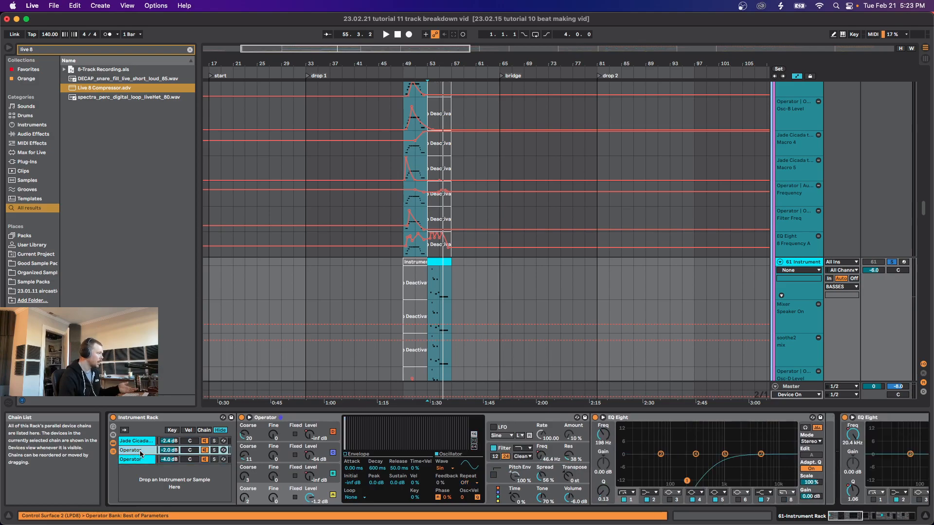
Step: Zoom in on track 61's automation lanes and play the clip's long held note from bar 55
scroll(369, 362, down, 5)
scroll(438, 316, up, 5)
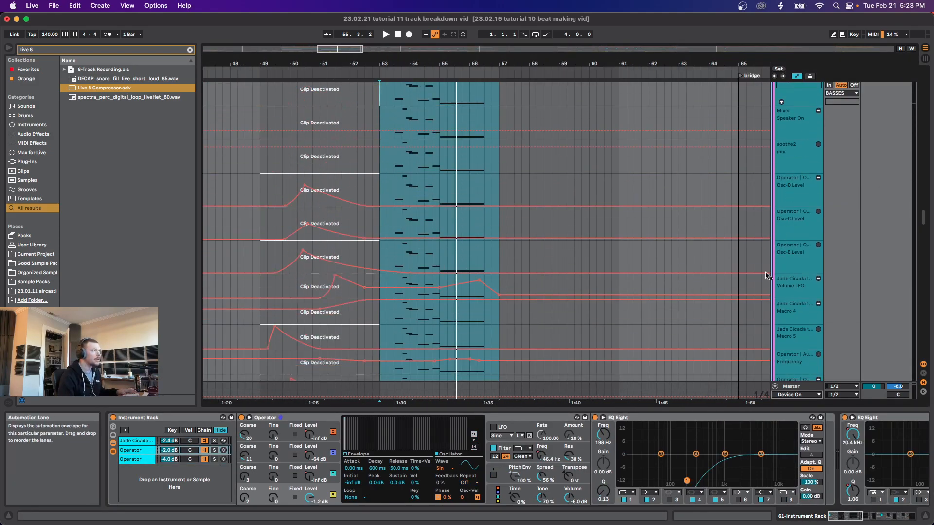
click(439, 295)
key(space)
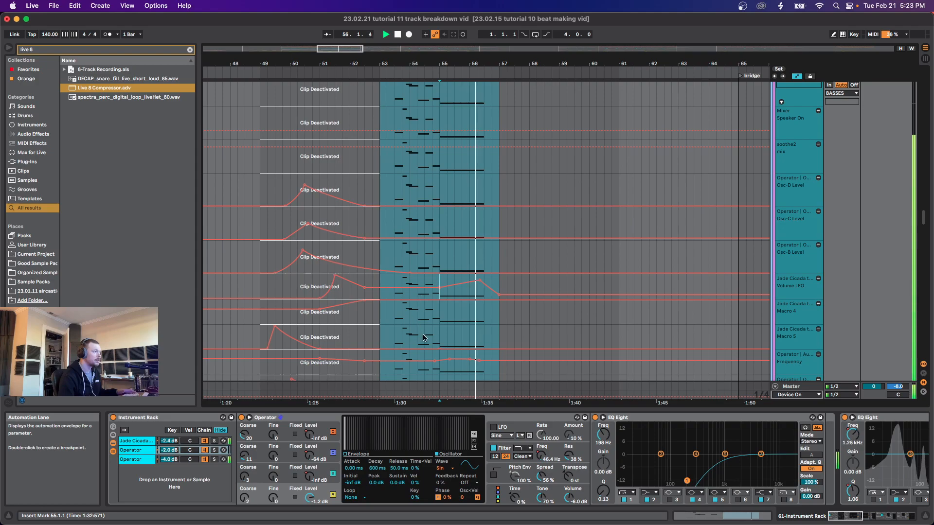
Step: Stop playback and display the filter settings of the Operator in track 61's first Operator chain
key(space)
scroll(422, 335, down, 2)
click(432, 318)
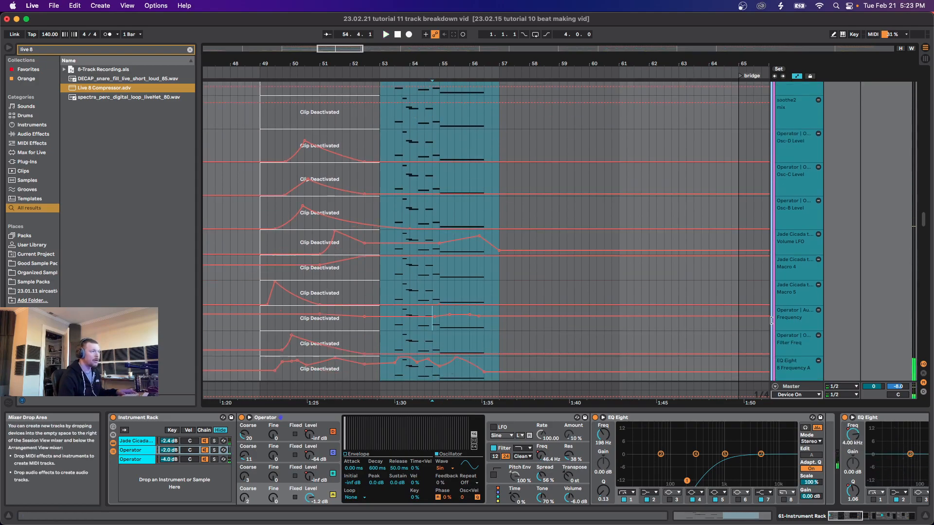
mouse_move(849, 517)
mouse_down()
mouse_move(889, 517)
mouse_move(837, 520)
mouse_up()
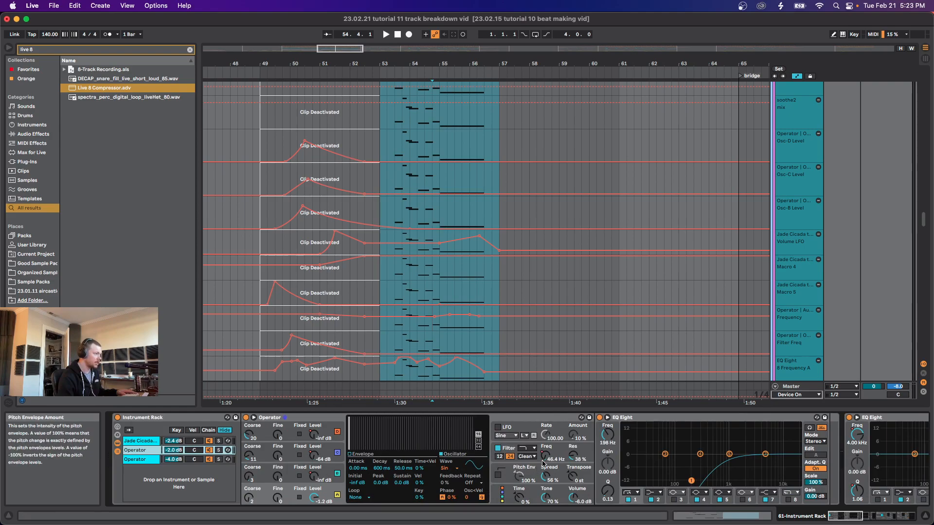
click(507, 450)
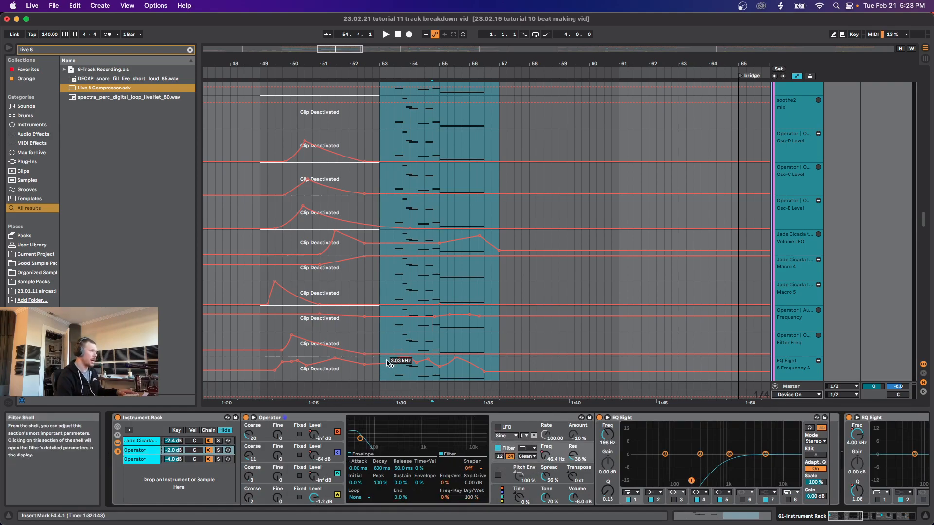
Step: Play track 61's clip from bar 53 with all rack chains active
click(380, 340)
key(space)
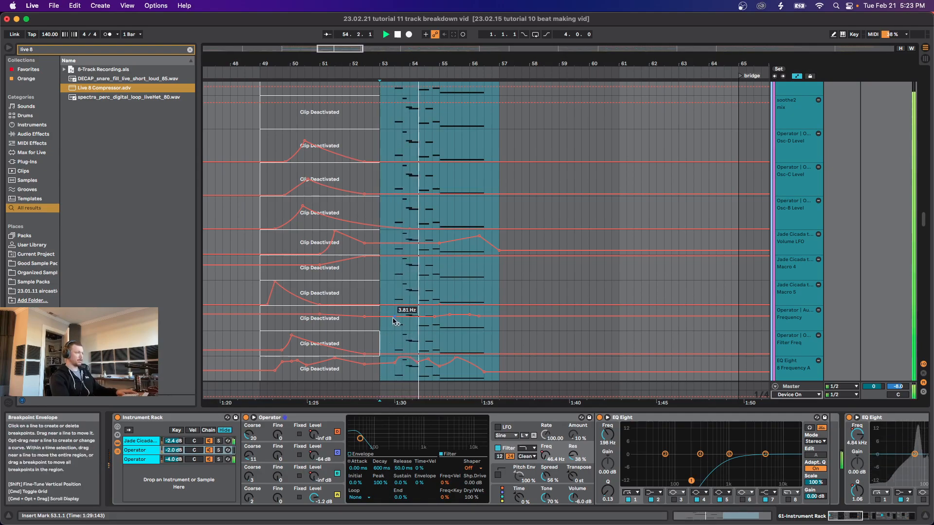
key(space)
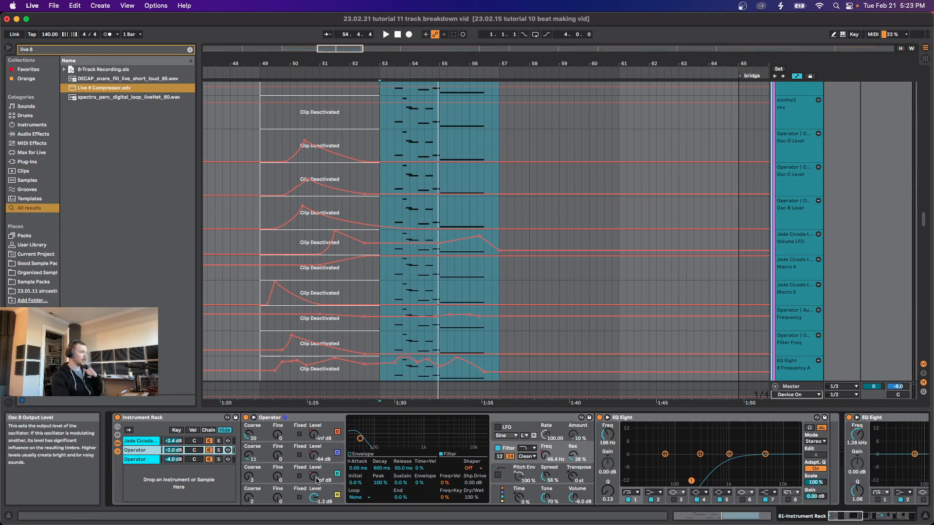
Step: Solo the first Operator chain, play the clip, and select that Operator's filter frequency
click(218, 450)
key(space)
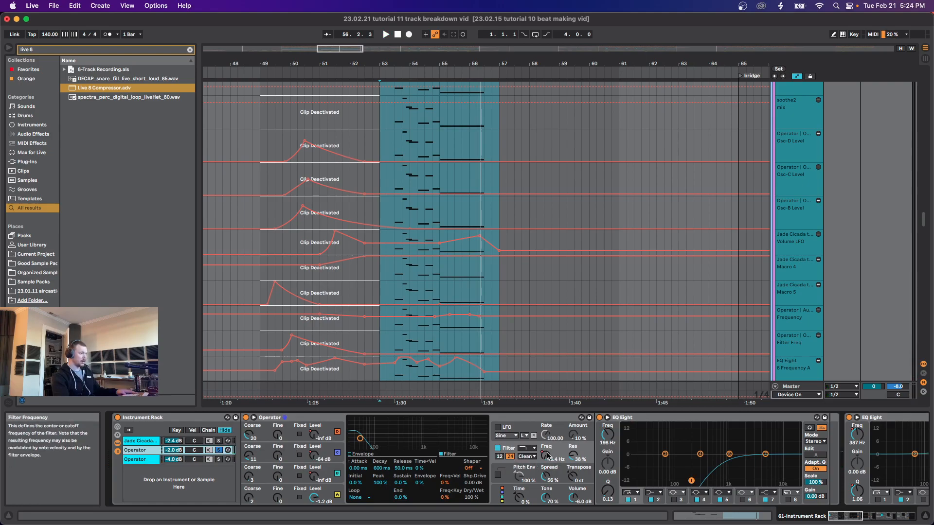
click(548, 455)
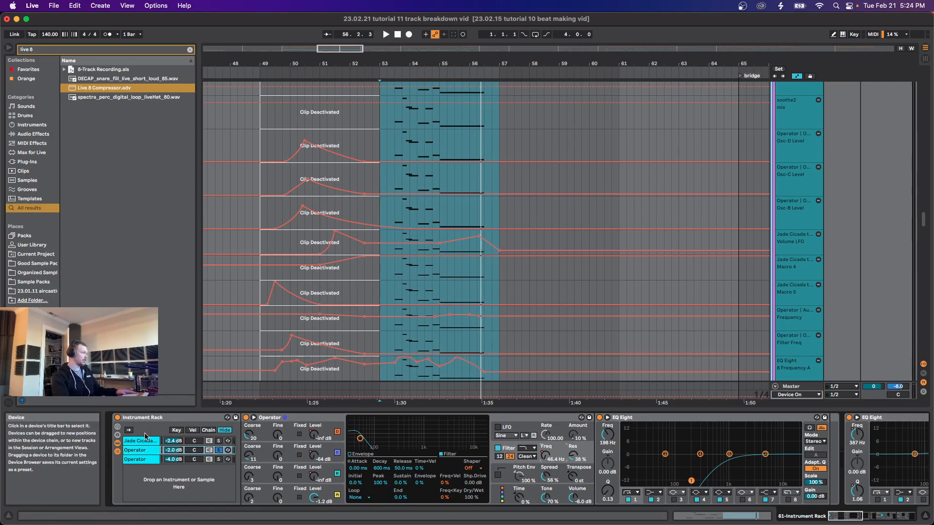
Step: Inspect the Jade Cicada chain and the last Operator's filter envelope, leaving no chain soloed
click(219, 441)
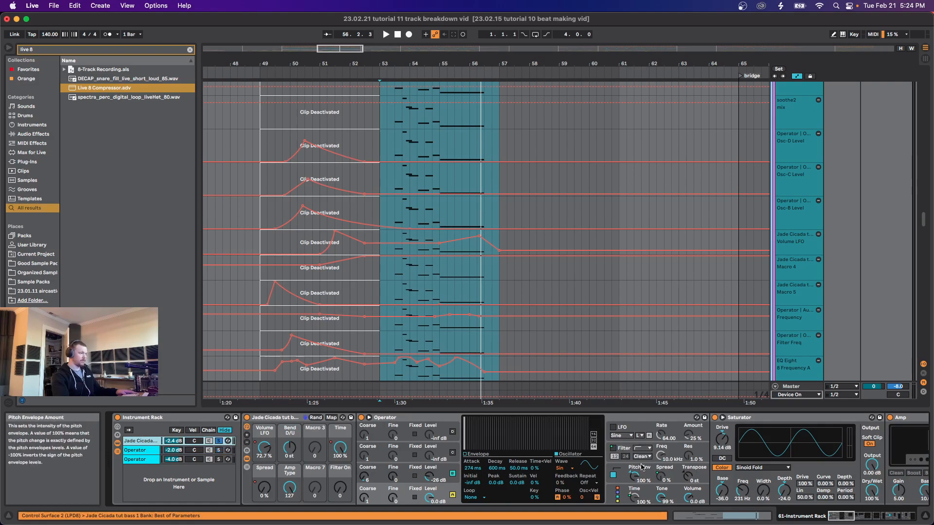
click(130, 460)
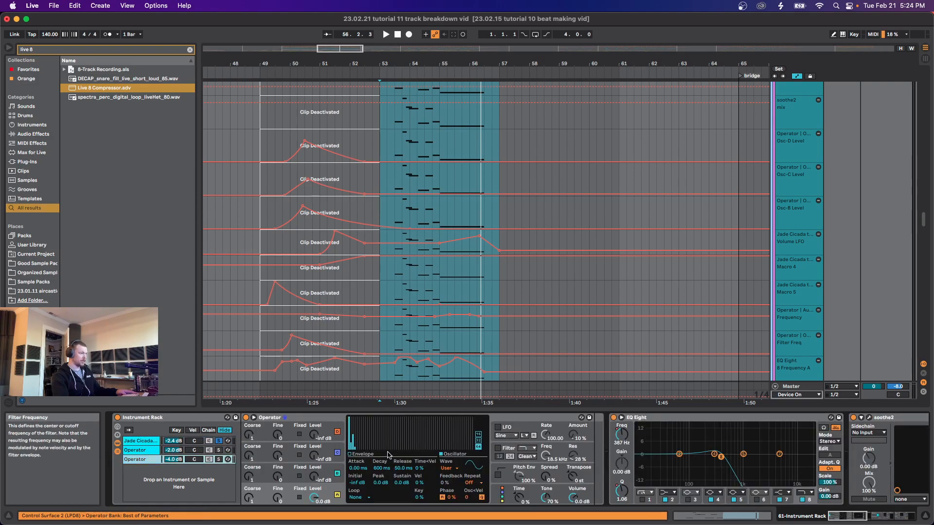
click(513, 452)
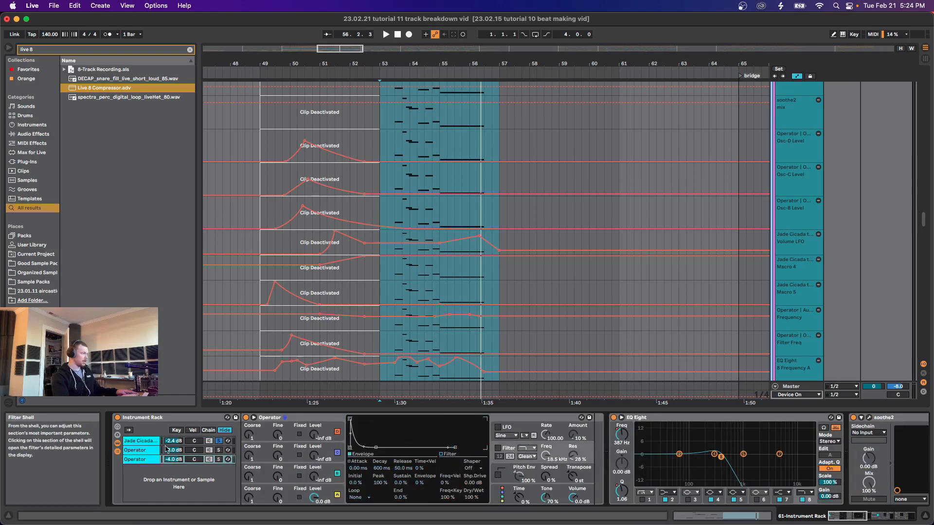
click(224, 440)
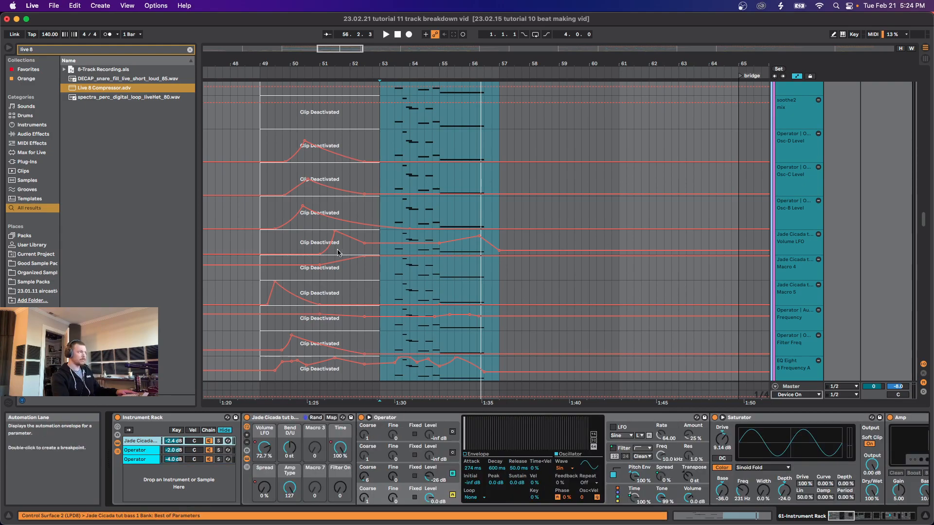
Step: Show the first Operator chain's Filter Freq automation in track 61's main lane
scroll(486, 253, down, 2)
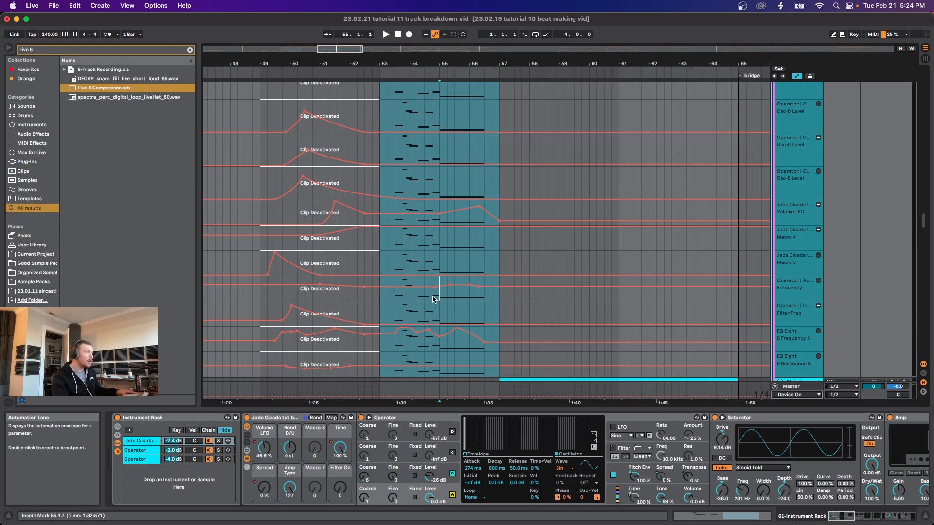
click(151, 450)
right_click(547, 455)
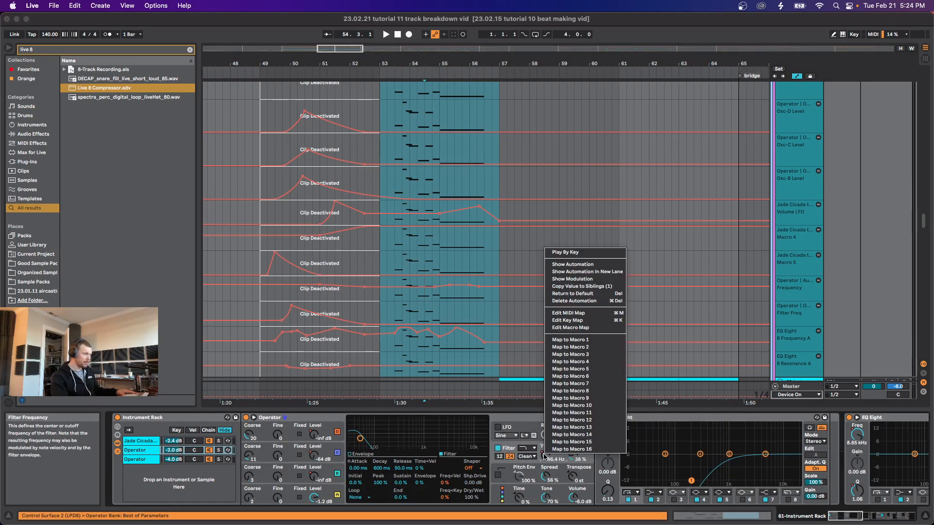
click(592, 266)
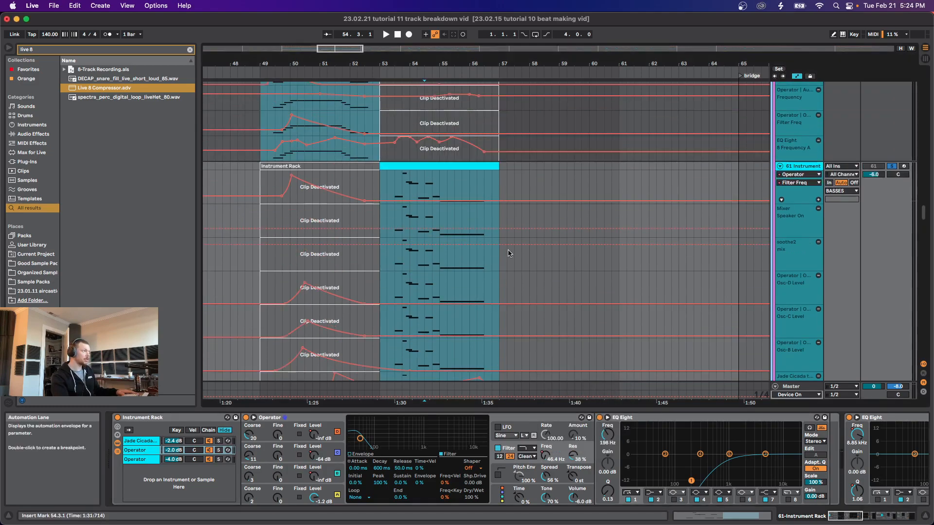
scroll(486, 204, up, 5)
Step: Solo the Jade Cicada chain in track 61's rack and play the clip
scroll(447, 292, down, 10)
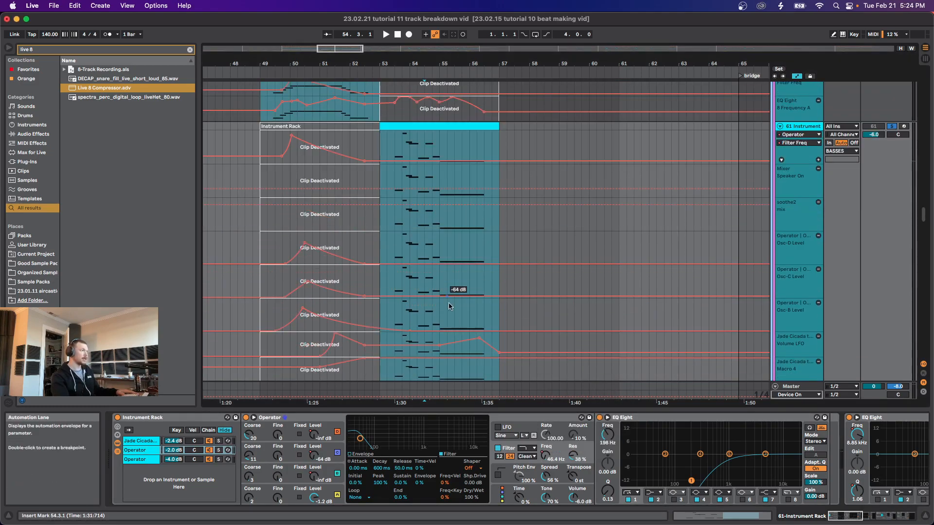
click(141, 441)
key(space)
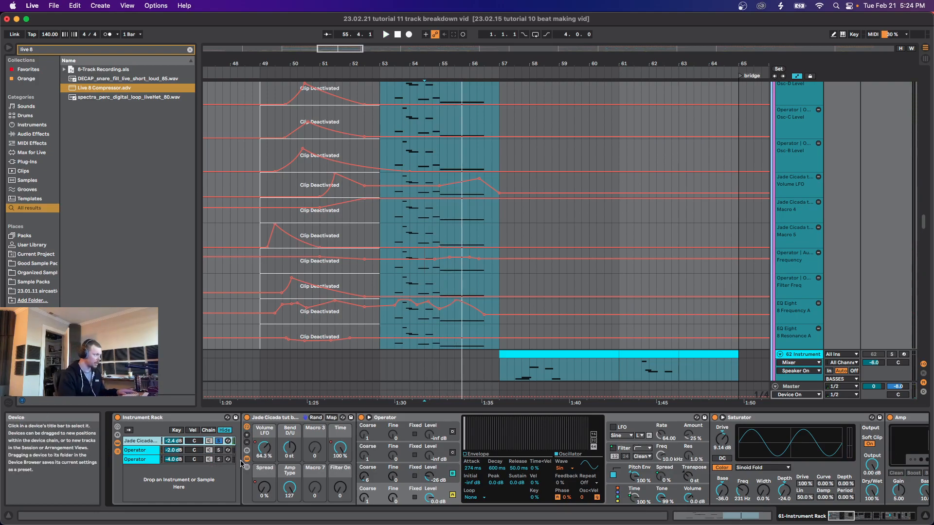
Step: Solo the last Operator chain instead and play it, restarting from 53.3
click(205, 459)
click(219, 459)
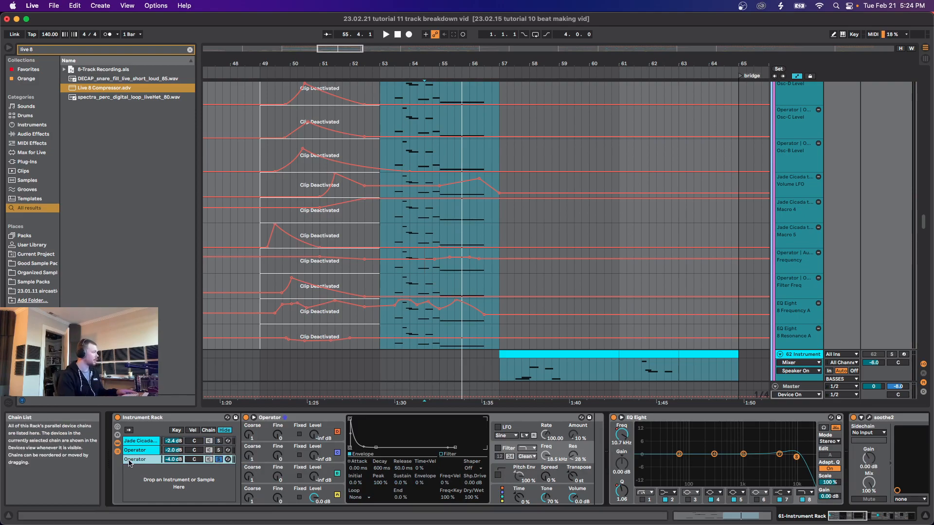
key(space)
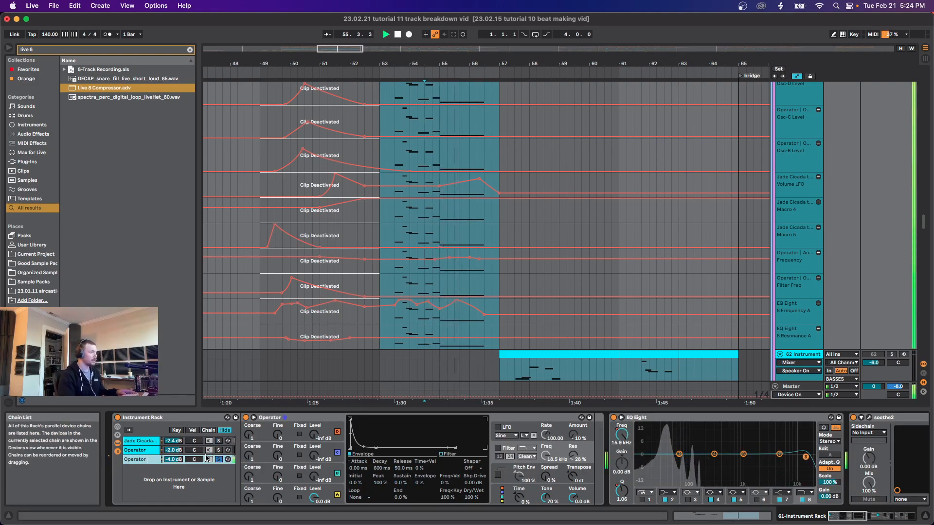
click(394, 330)
key(space)
key(space)
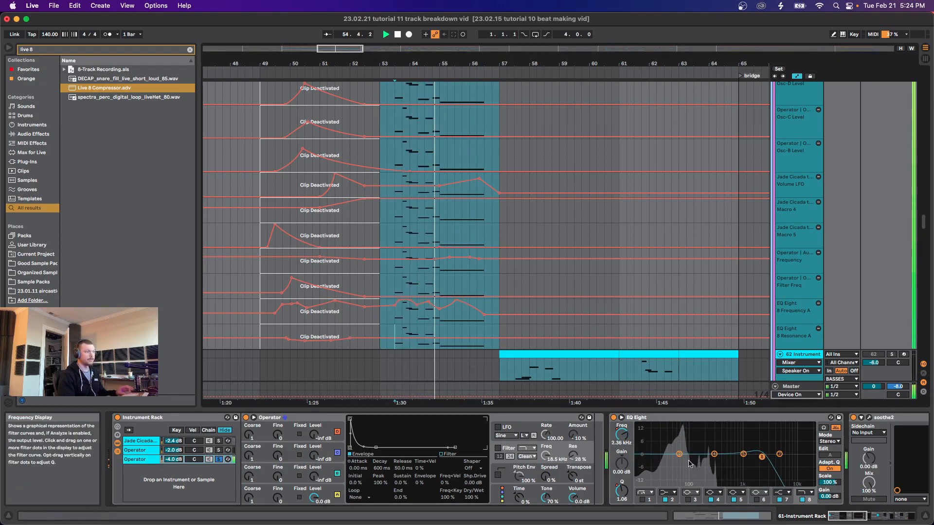
Step: Unsolo the last Operator chain and play the full bass from 53.3
scroll(535, 462, right, 3)
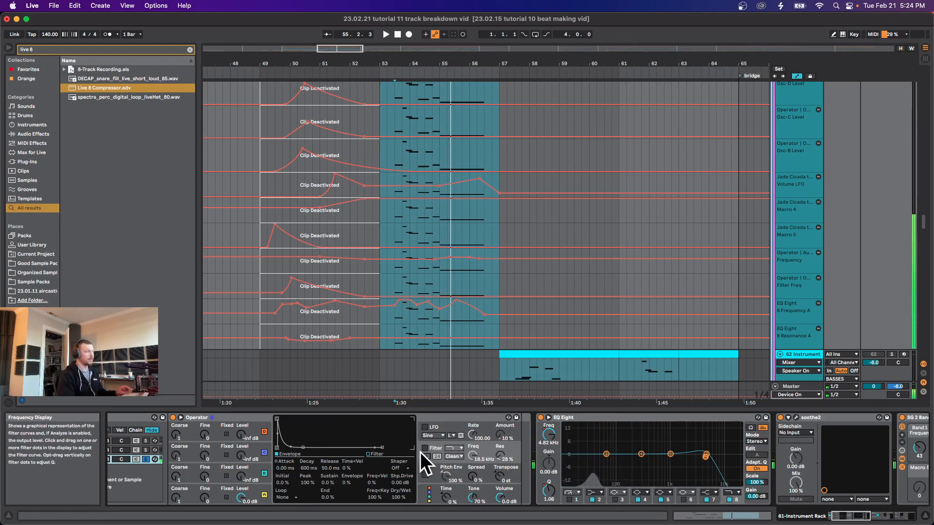
scroll(479, 463, left, 2)
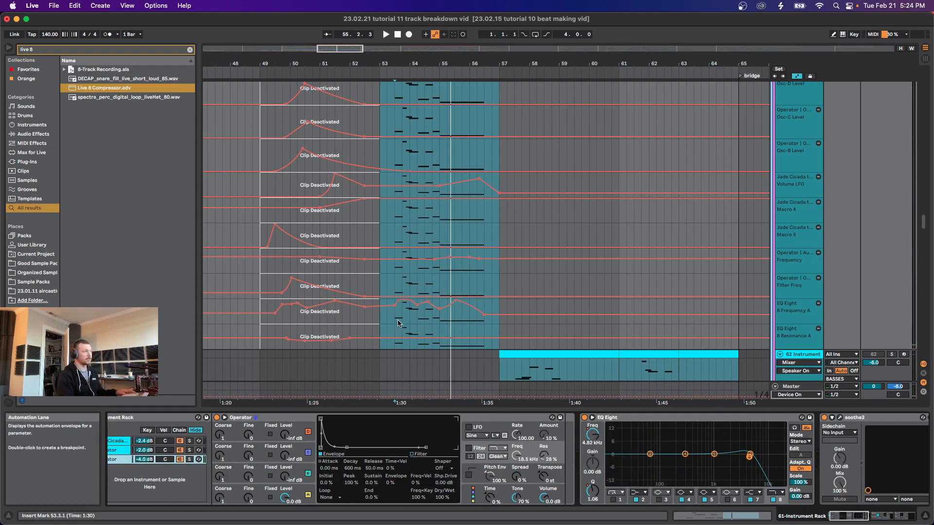
key(space)
key(space)
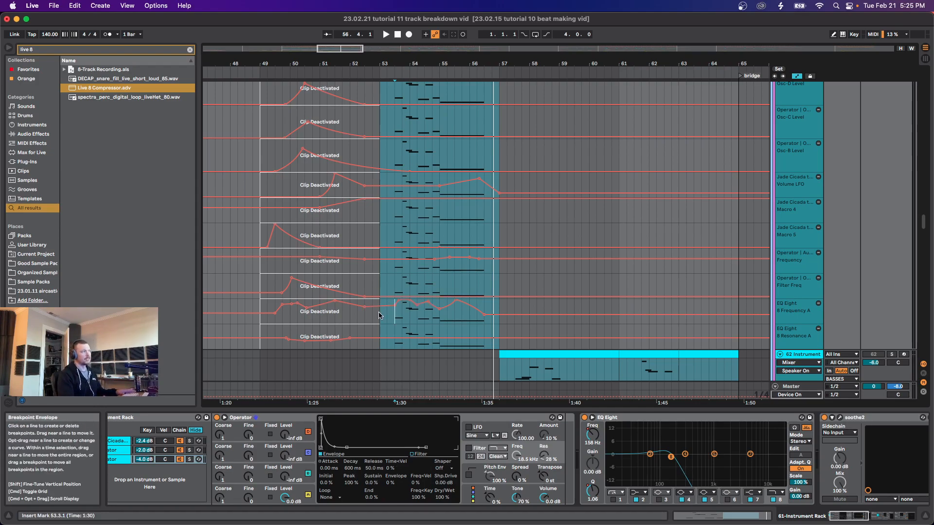
key(space)
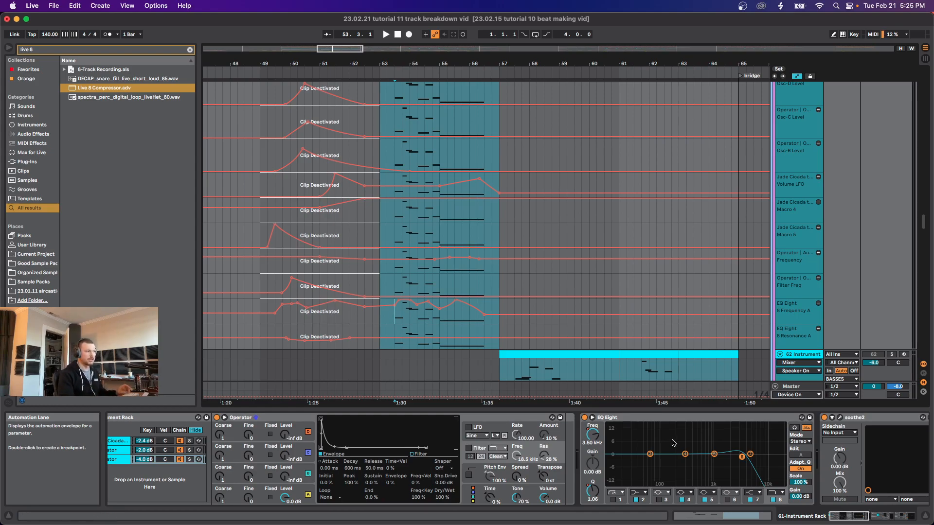
Step: Look through track 61's effects from EQ Eight and soothe2 to the band split, clipper, Squashglue and Spectrum
scroll(559, 457, right, 5)
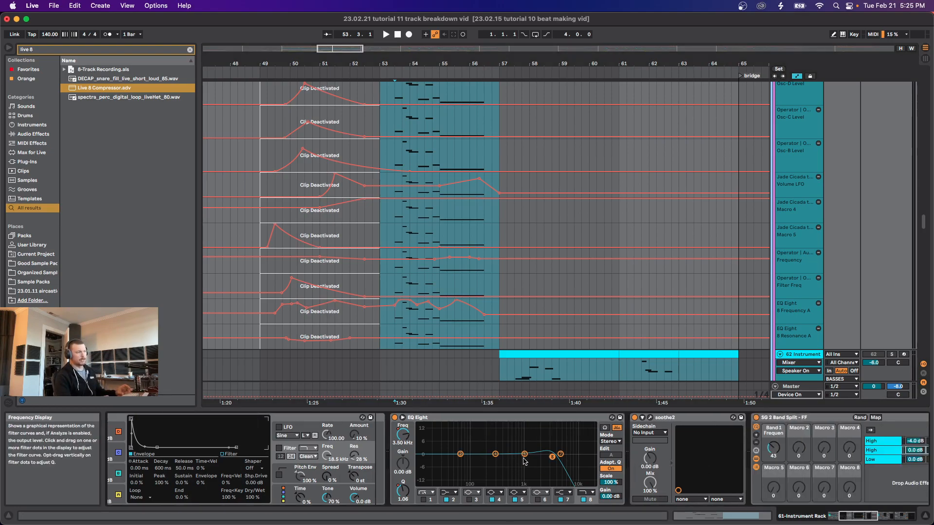
scroll(549, 465, right, 8)
scroll(531, 471, right, 6)
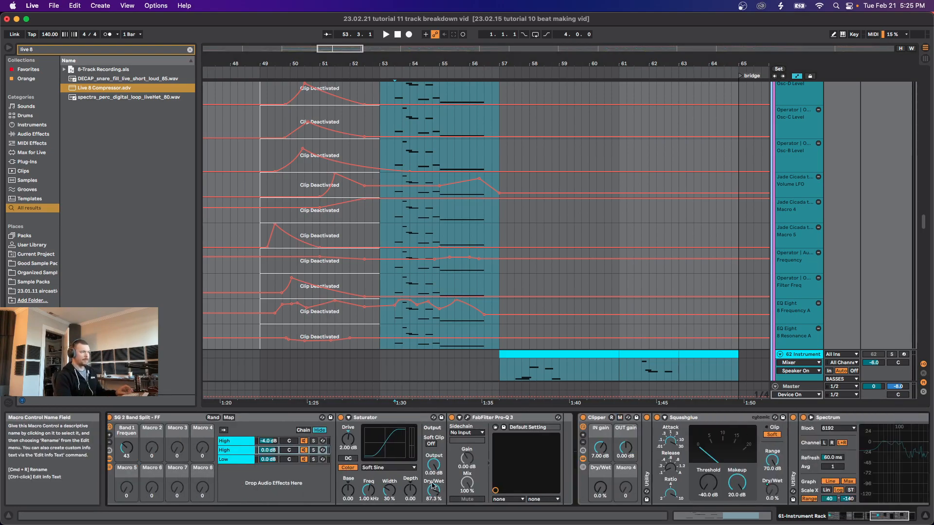
Step: Solo bass track 62 and play its clip from bar 57
scroll(494, 161, down, 5)
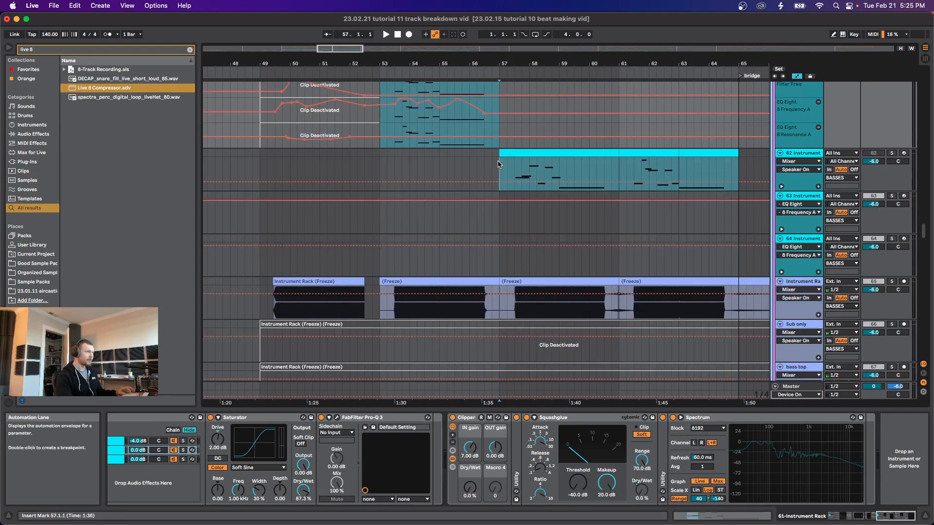
click(495, 164)
key(space)
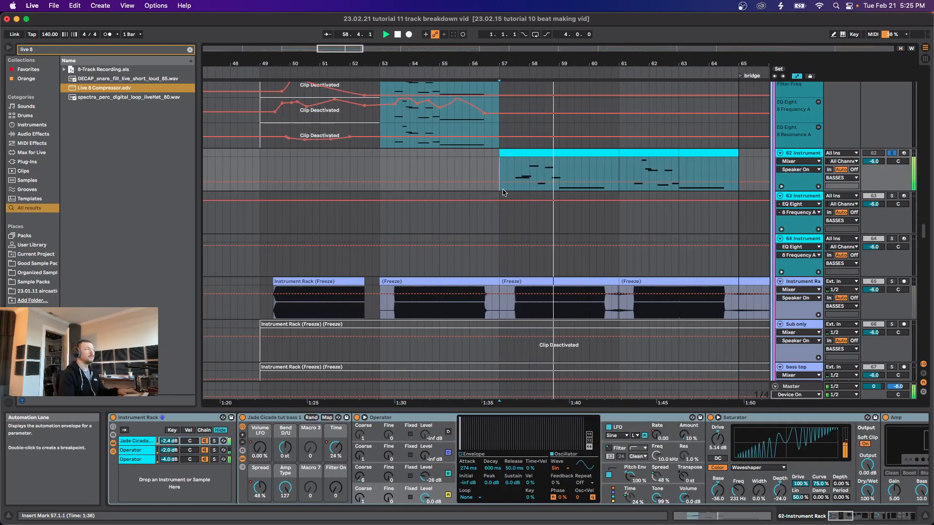
Step: Unsolo and deactivate track 62, and play the other tracks again from bar 57
click(505, 152)
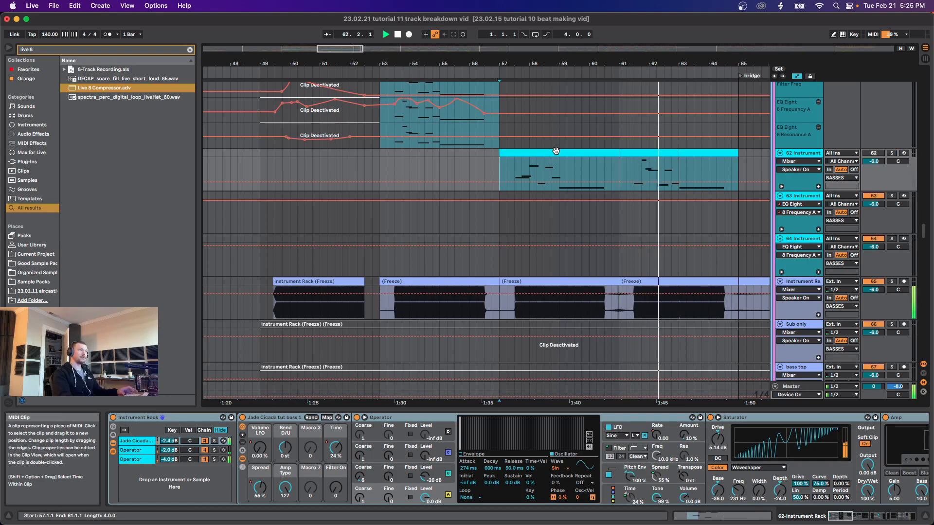
click(497, 165)
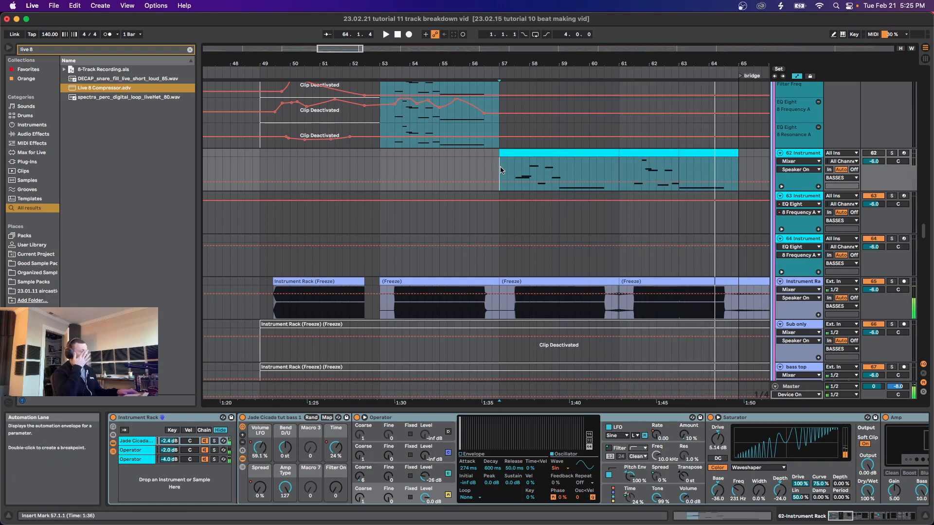
key(space)
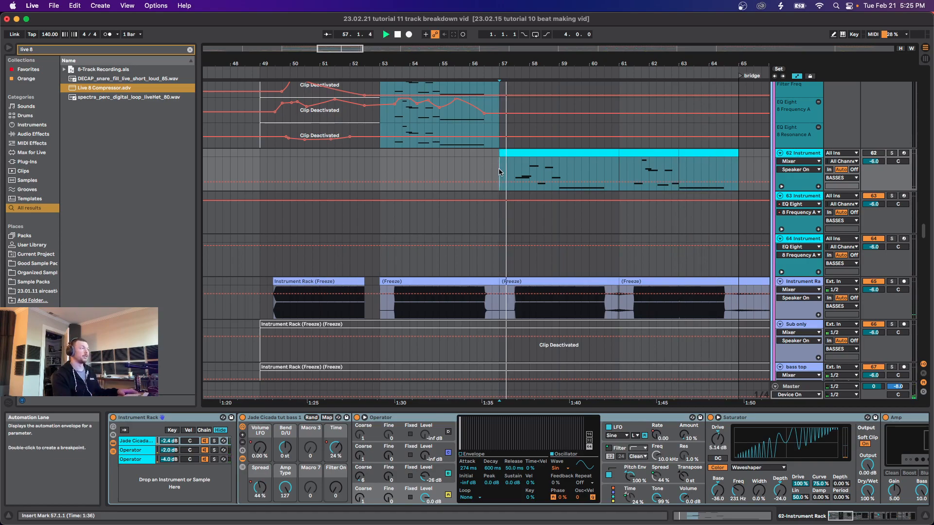
Step: View the MIDI notes of track 62's clip at bars 57 to 61, and return to the track's devices
click(570, 154)
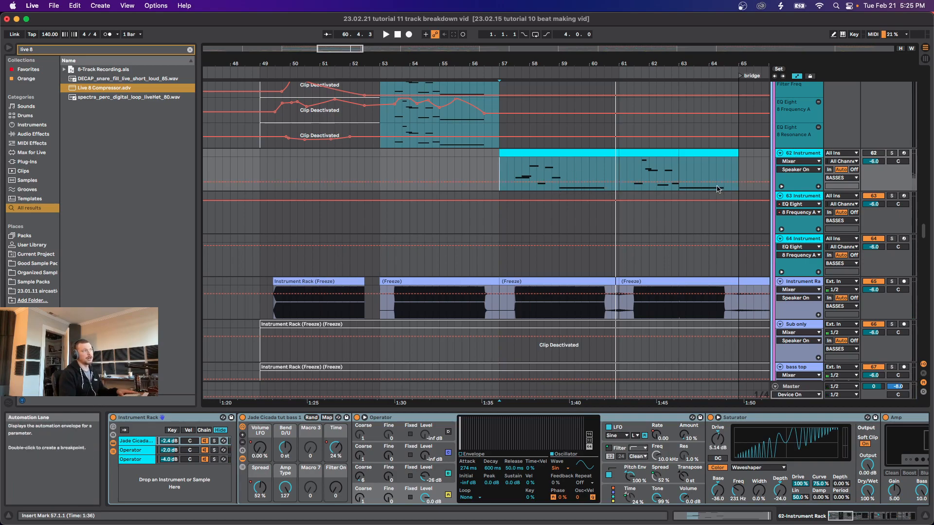
click(570, 153)
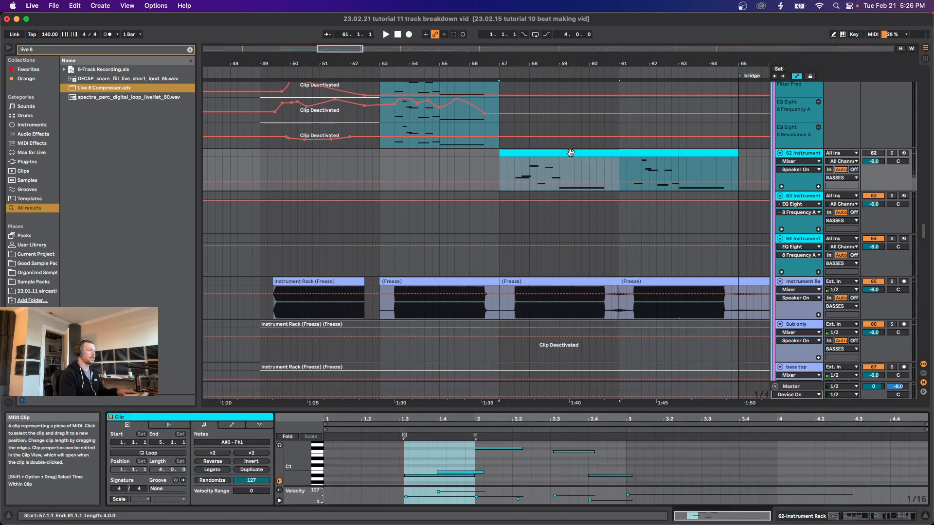
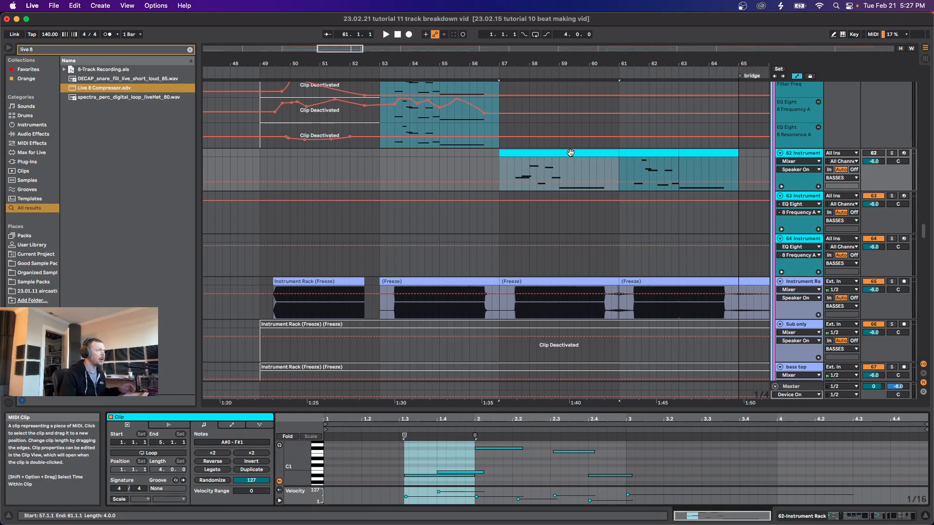
key(shift+Tab)
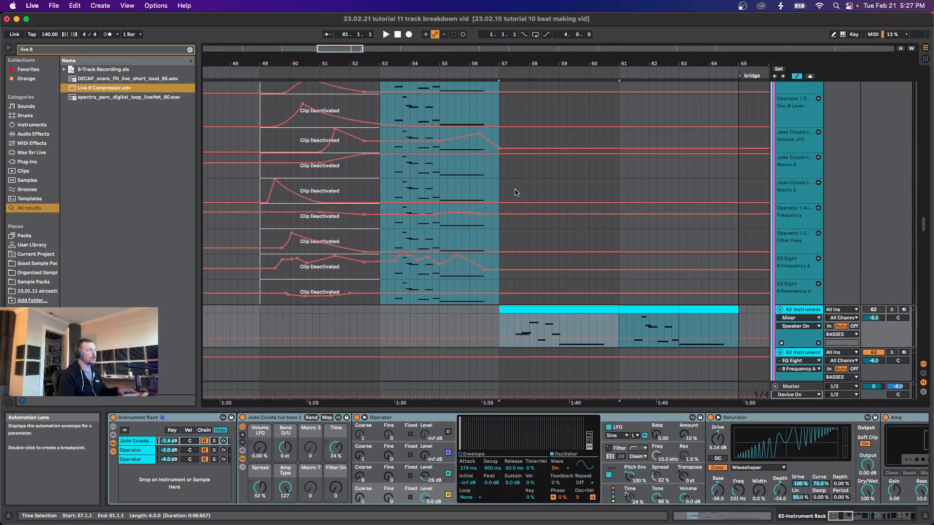
scroll(454, 324, down, 3)
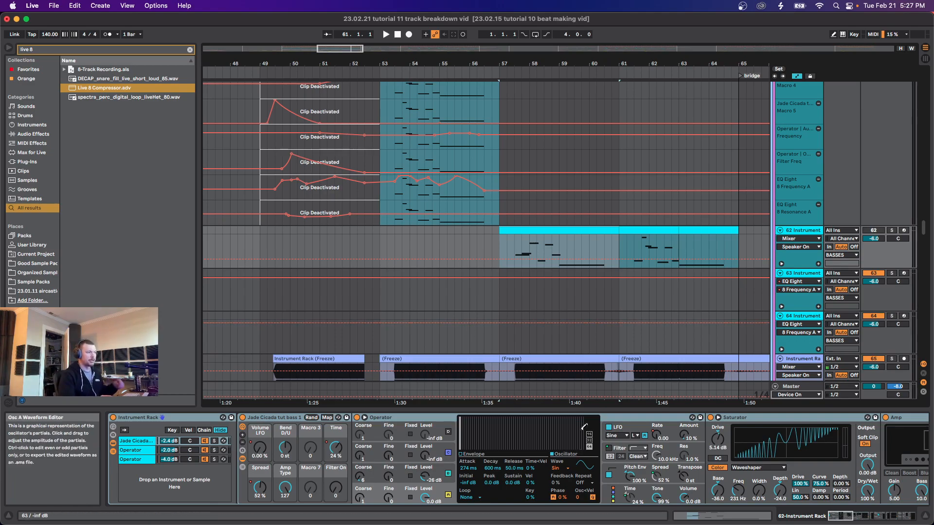
Step: Look through track 62's device chain from Operator, Saturator and Amp to the band split, EQ Eight and SG reverb rack
scroll(534, 445, right, 5)
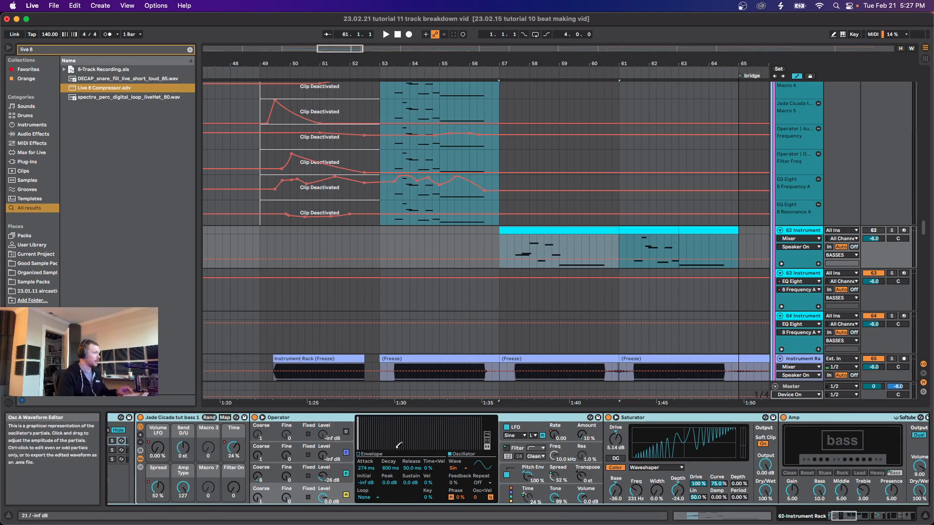
scroll(396, 452, right, 20)
scroll(396, 452, right, 20)
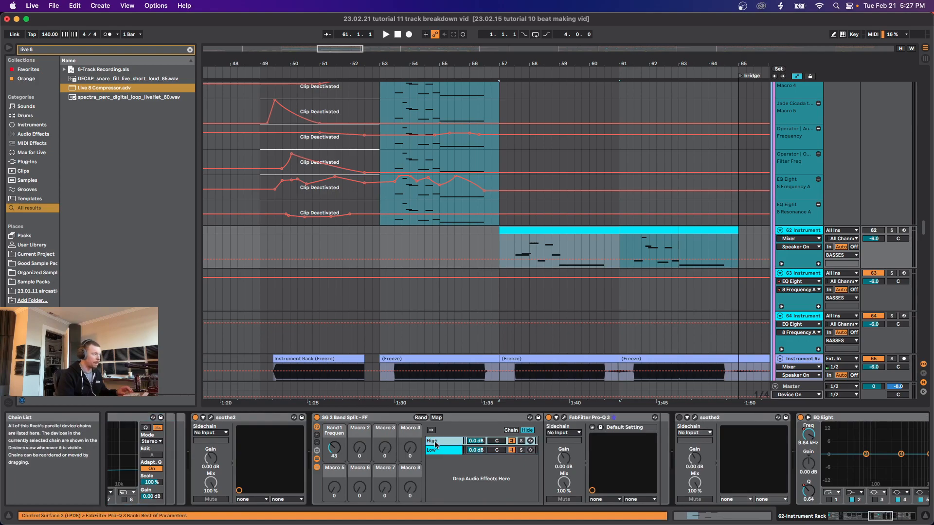
scroll(430, 450, right, 20)
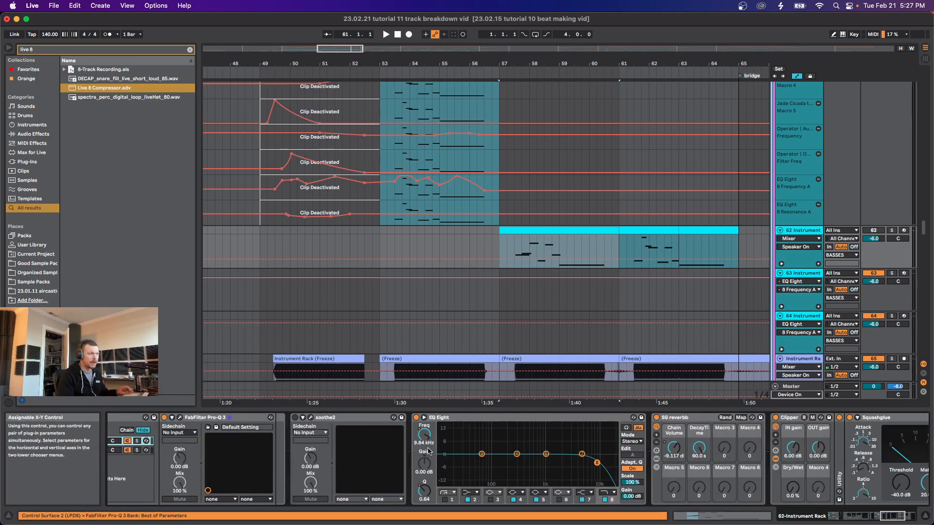
click(379, 417)
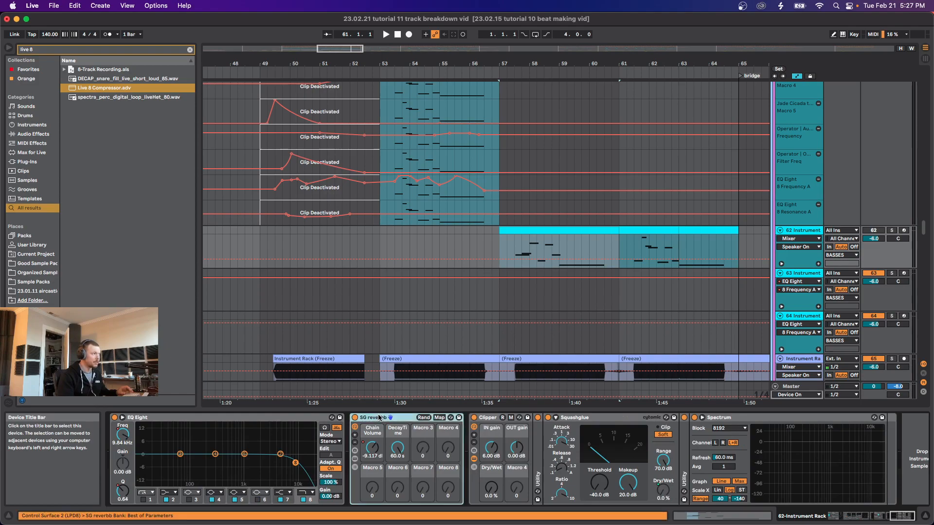
Step: Add a lane for each automated envelope on track 62 and look through the lanes around bars 57 to 65
click(797, 246)
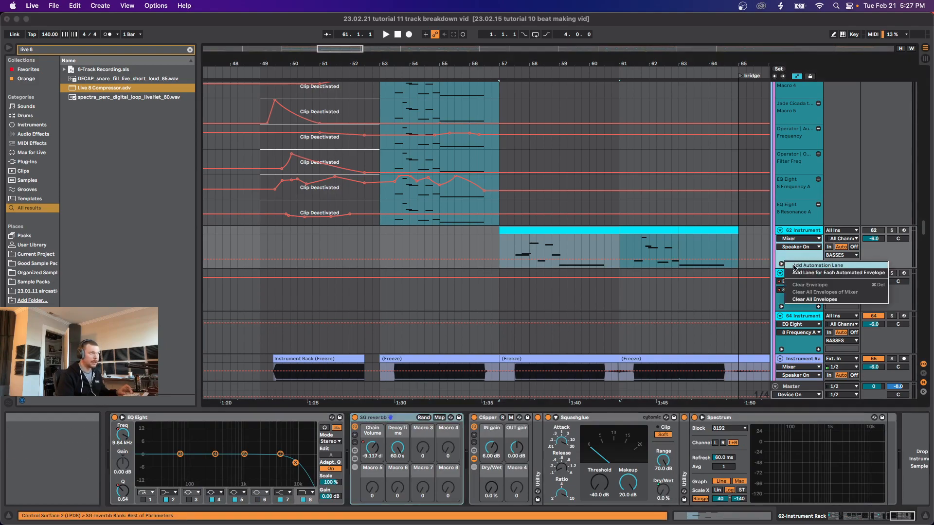
click(827, 271)
scroll(587, 267, down, 5)
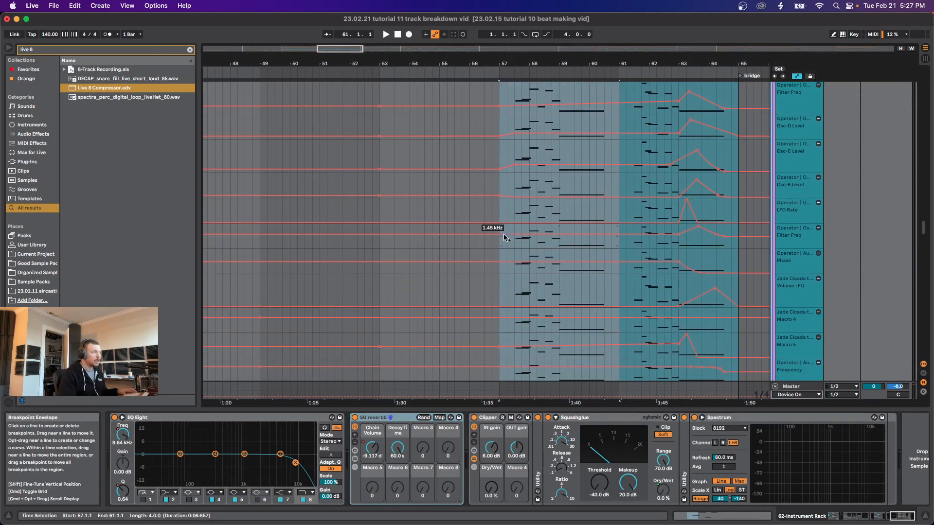
scroll(496, 161, down, 8)
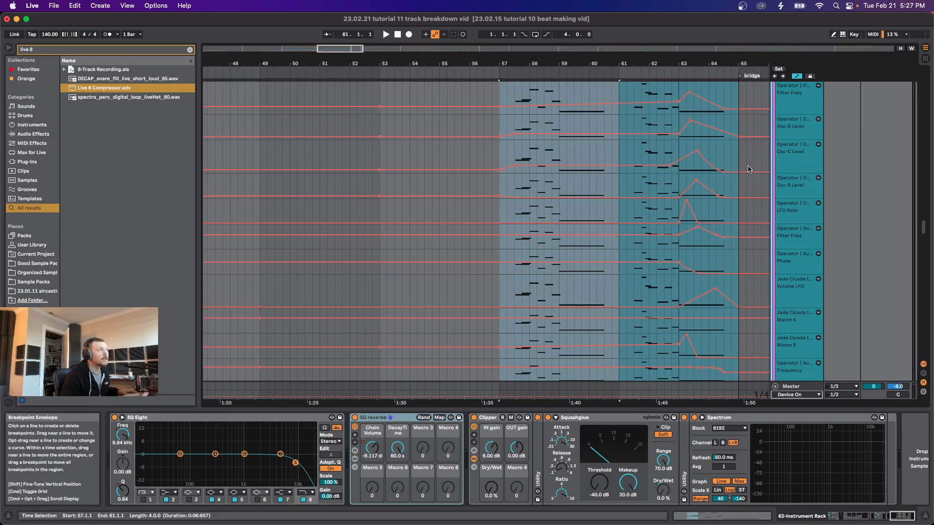
scroll(567, 267, up, 12)
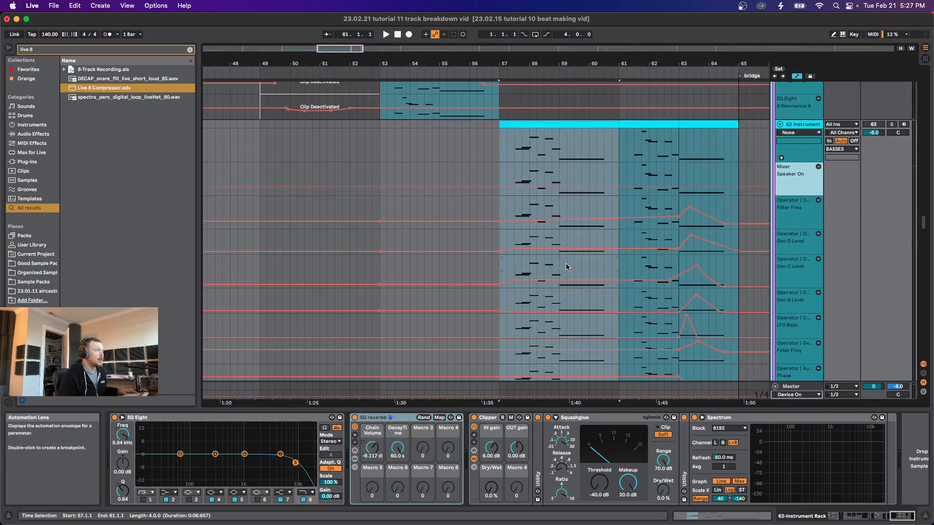
click(518, 219)
scroll(519, 219, down, 4)
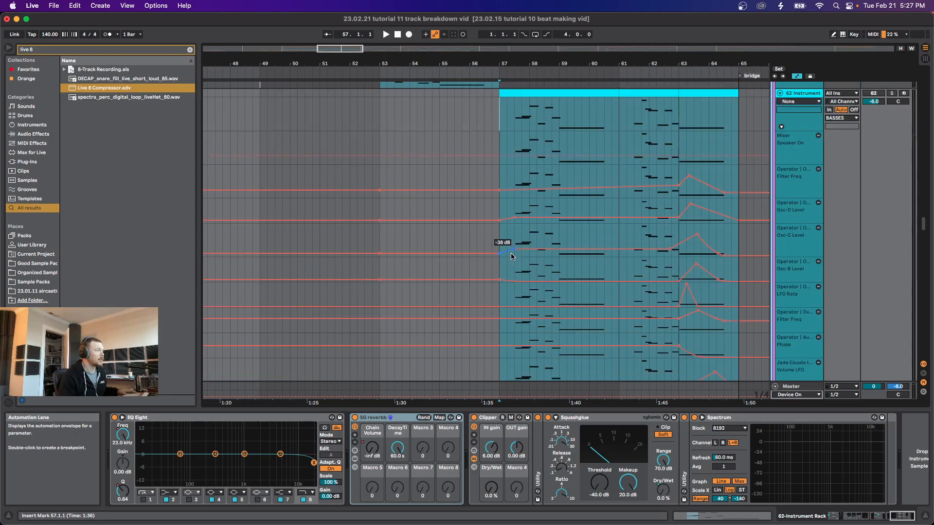
scroll(507, 186, up, 4)
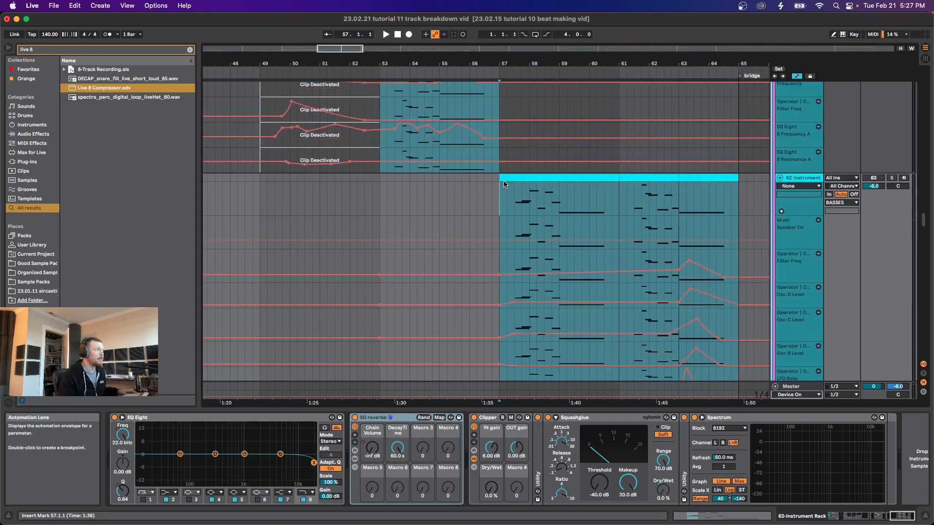
scroll(525, 180, down, 5)
Step: Open the pitch bend envelope of track 62's clip at bar 57, play the clip and examine the curve
double_click(524, 178)
click(231, 424)
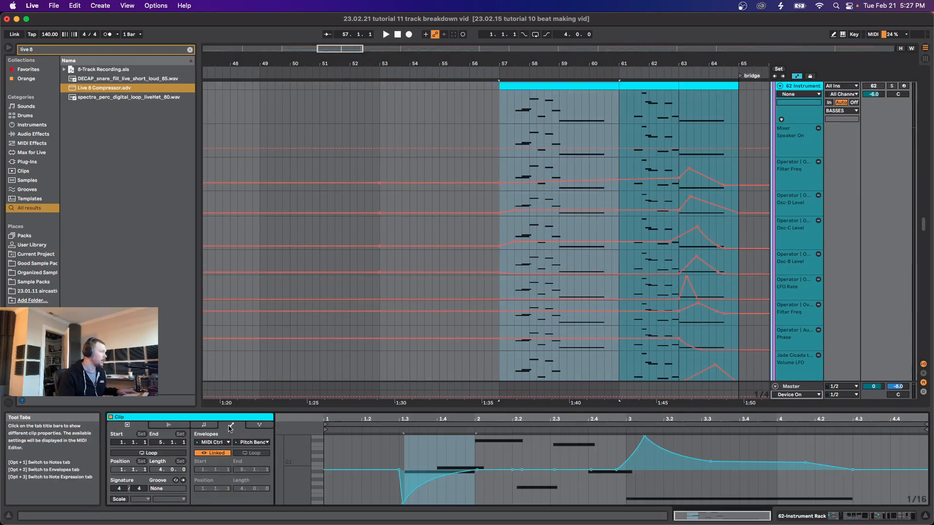
click(385, 449)
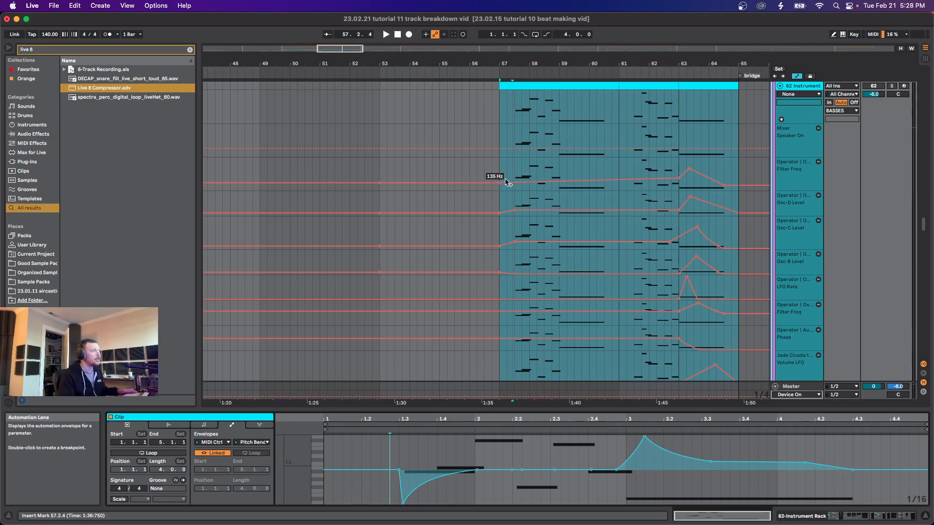
click(517, 143)
key(space)
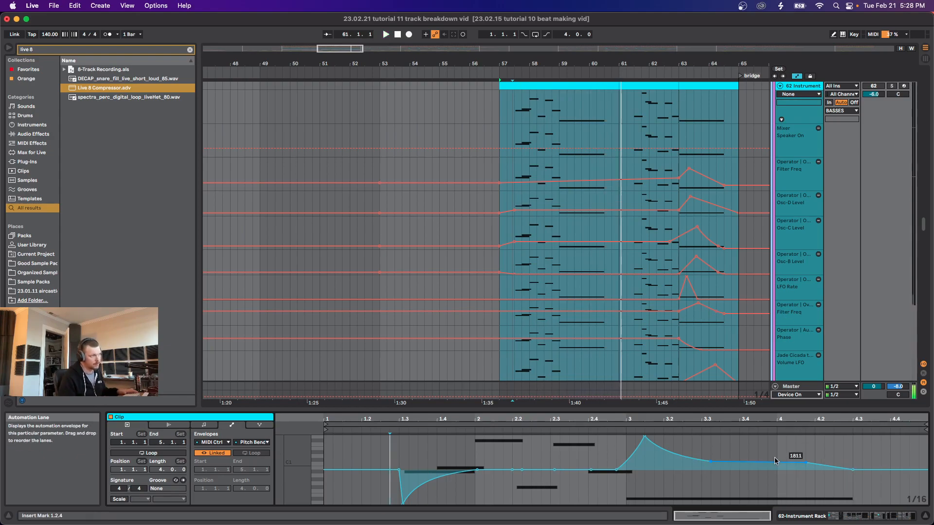
mouse_move(717, 465)
mouse_move(647, 445)
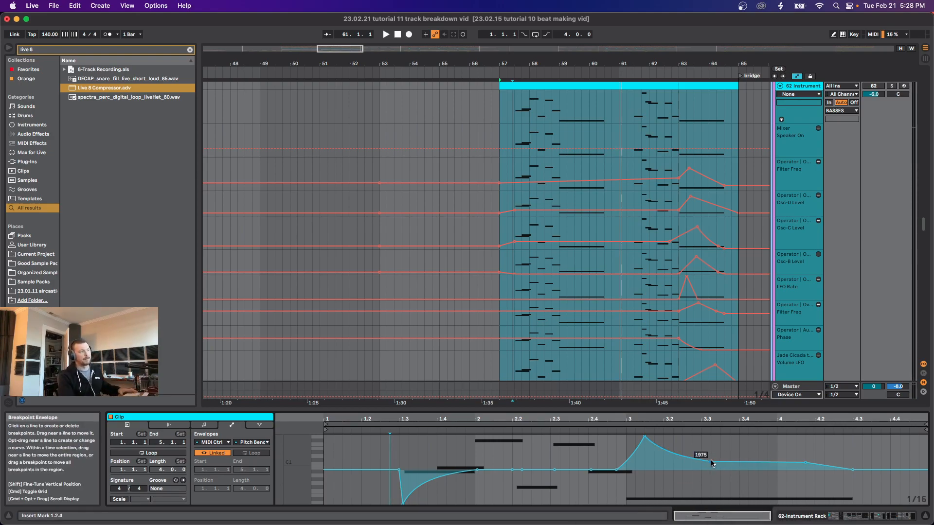
Step: Glance at track 62's devices, and compare the pitch bend envelopes of its clips at bars 61 and 57
key(shift+Tab)
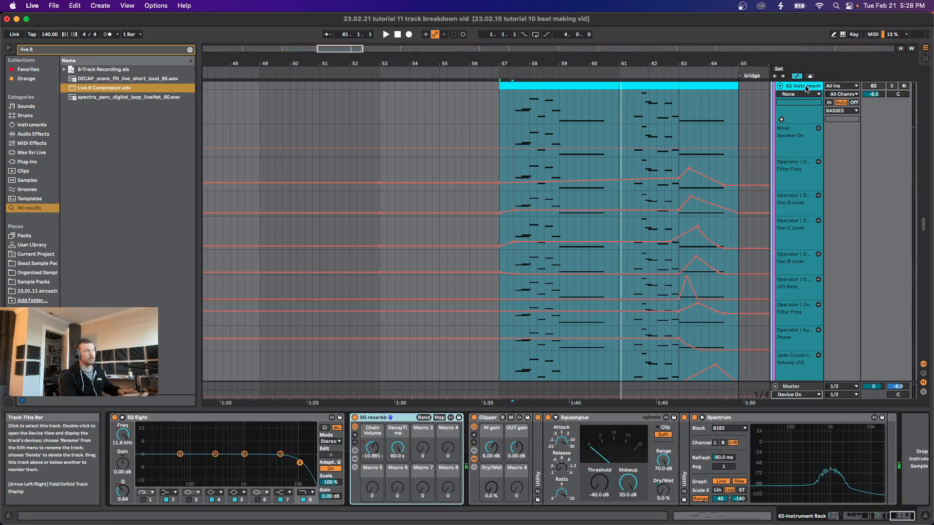
mouse_move(862, 507)
mouse_down()
mouse_move(871, 510)
mouse_move(860, 510)
mouse_up()
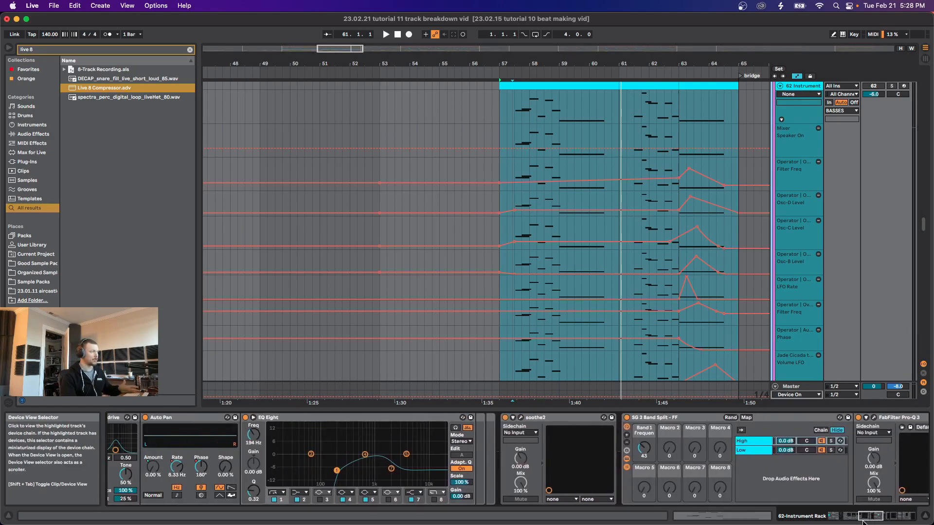
click(651, 85)
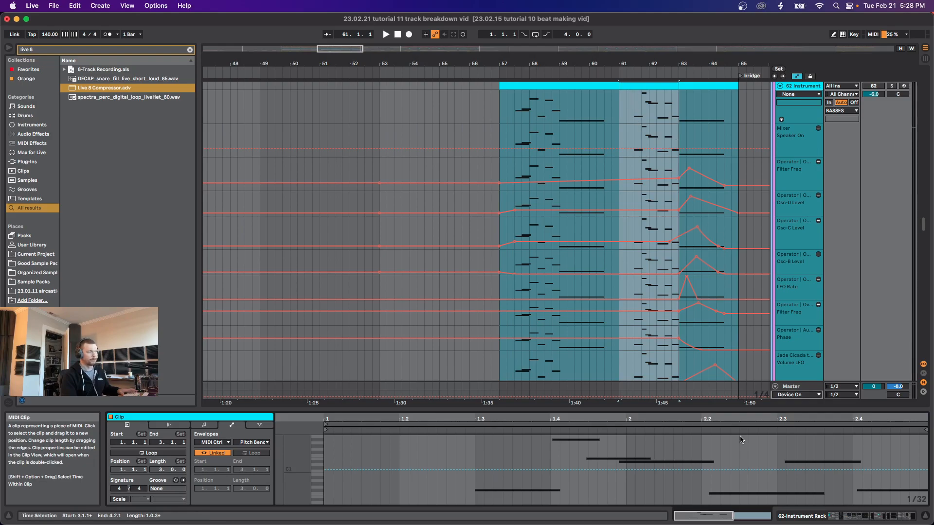
click(559, 85)
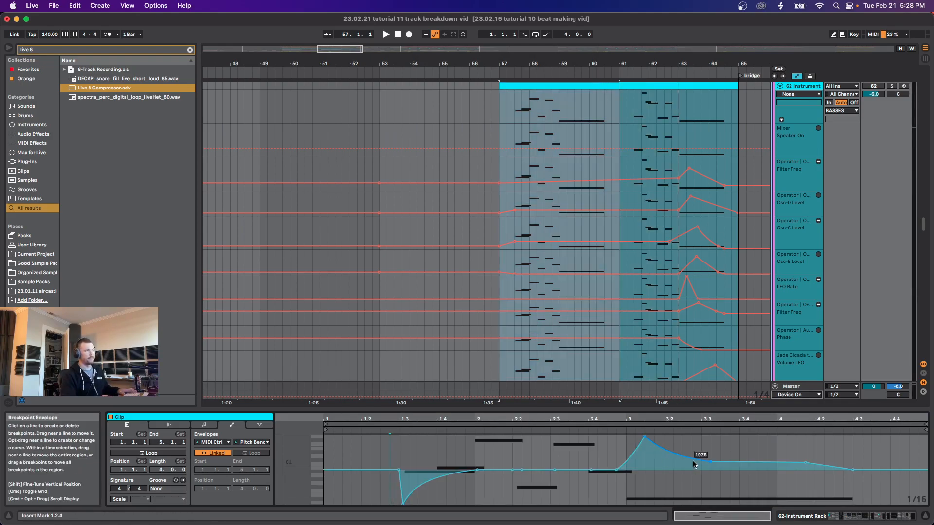
click(750, 463)
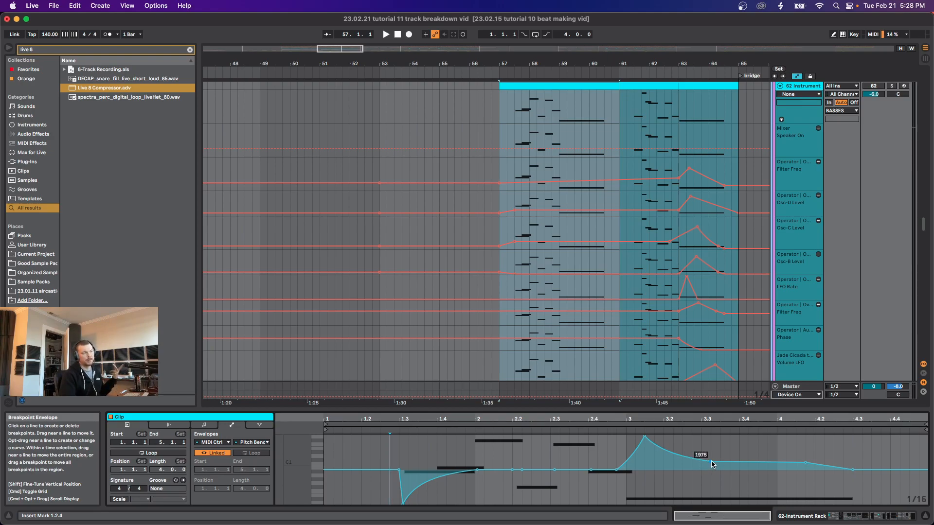
mouse_move(804, 461)
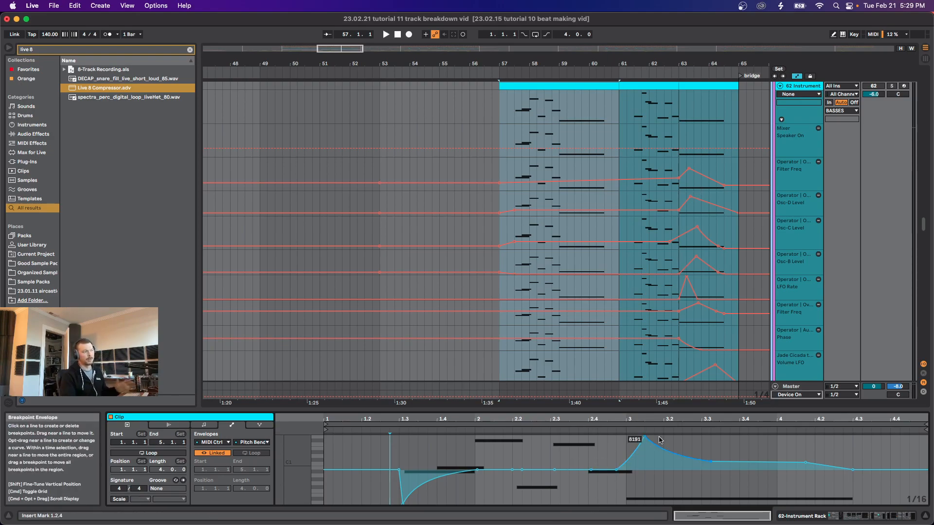
drag(639, 454, 655, 445)
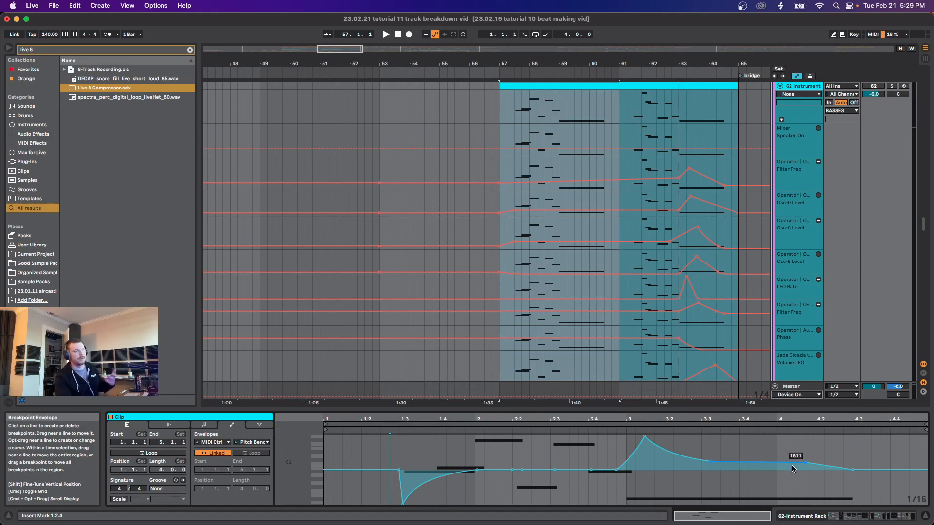
Step: Check the MIDI control envelope of track 62's clip spanning bars 61 to 63
click(621, 118)
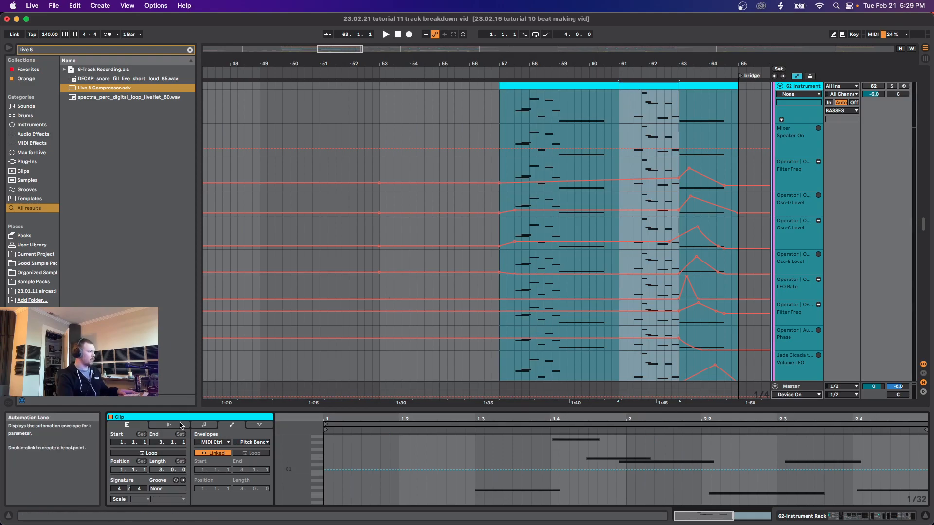
click(203, 443)
click(223, 177)
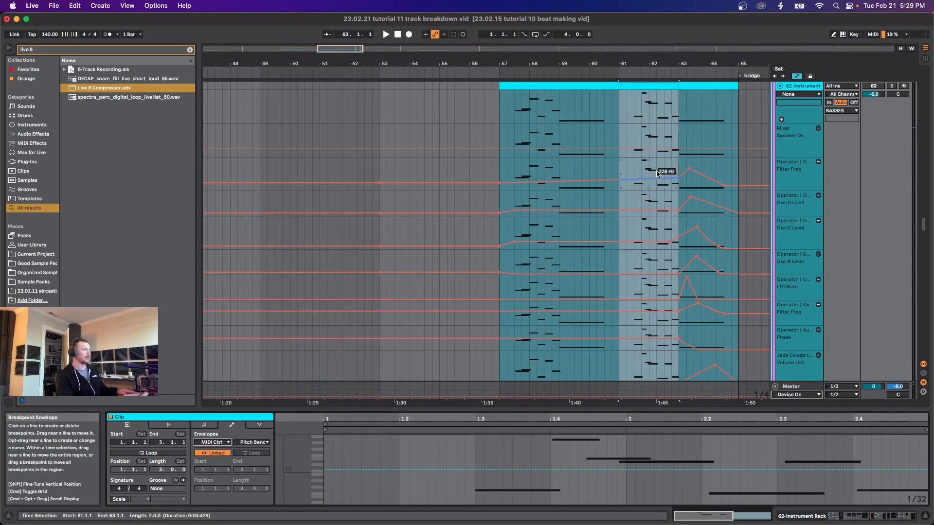
Step: Play from bar 57 and watch track 62's EQ Eight and SG reverb respond to the automation
click(501, 114)
key(space)
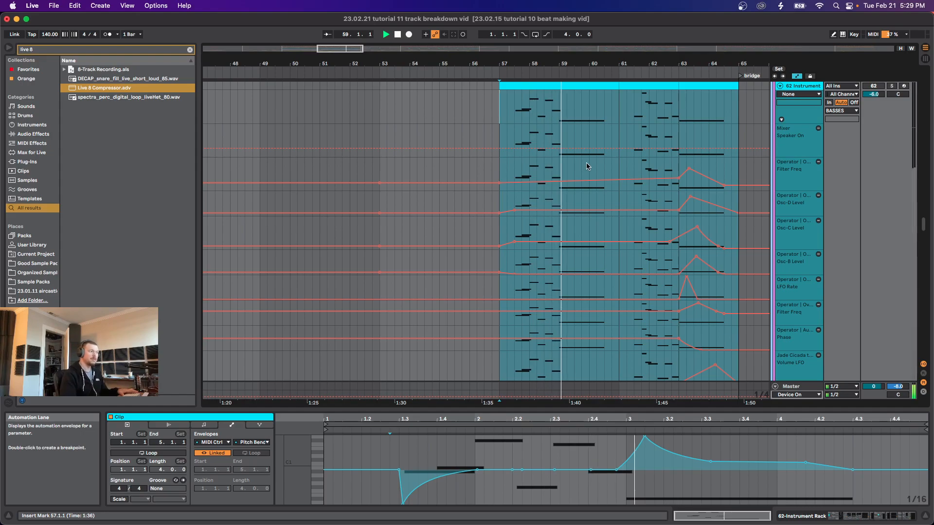
double_click(797, 86)
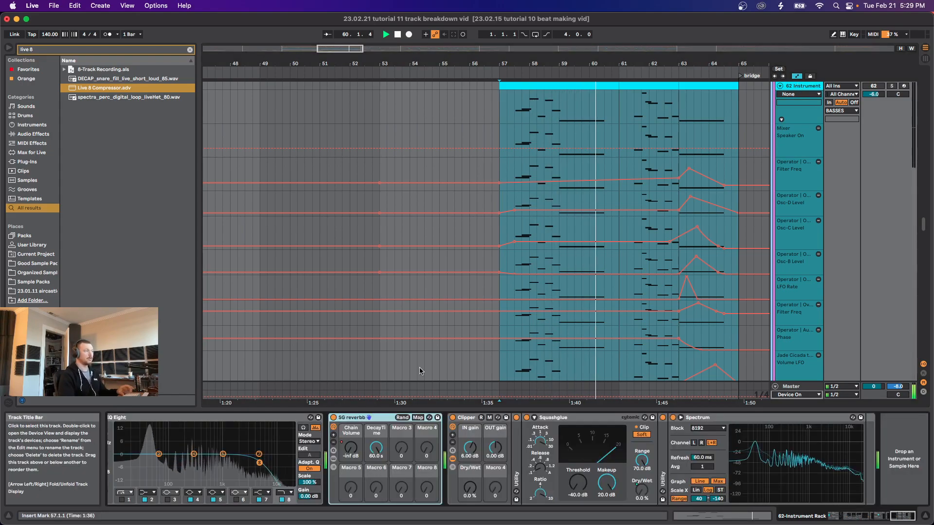
scroll(341, 457, left, 5)
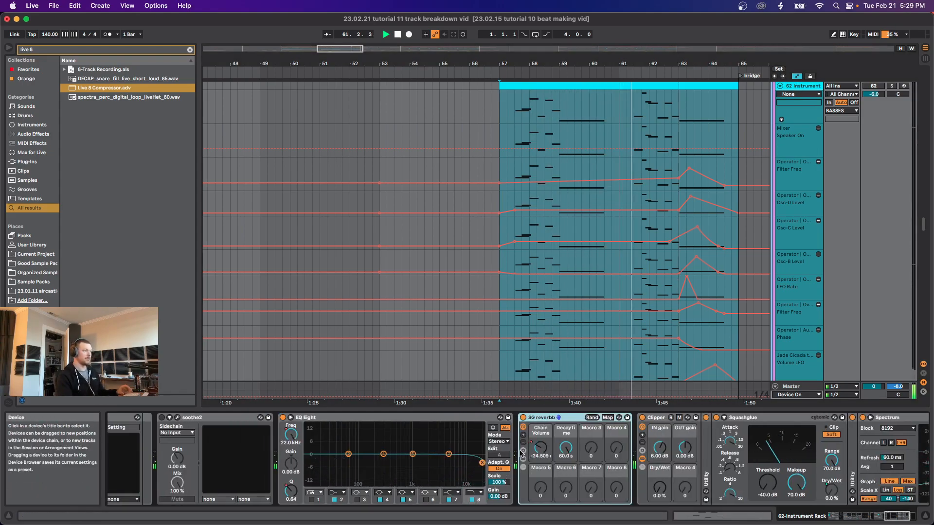
scroll(418, 459, left, 3)
scroll(417, 459, left, 2)
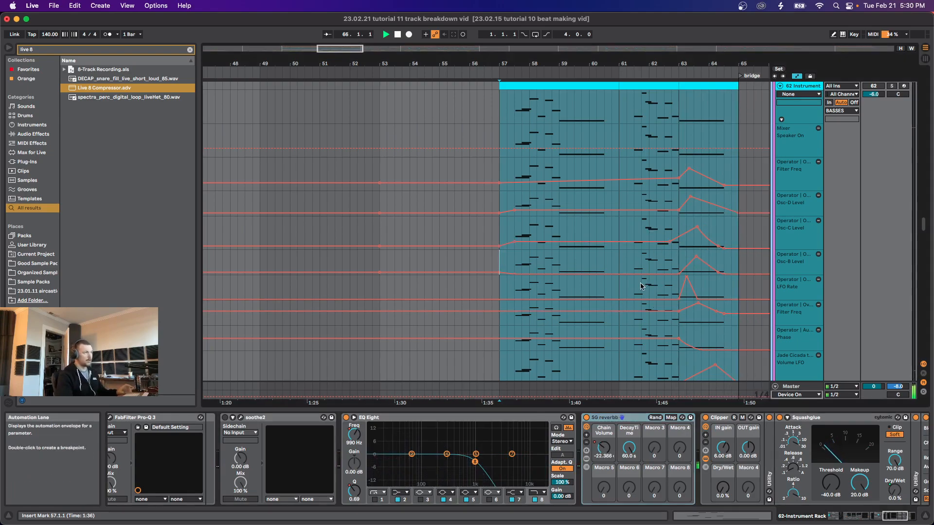
Step: Stop playback, place the insert marker at bar 63 and examine track 62's automation from the Operator lanes to SG reverb
click(557, 163)
key(space)
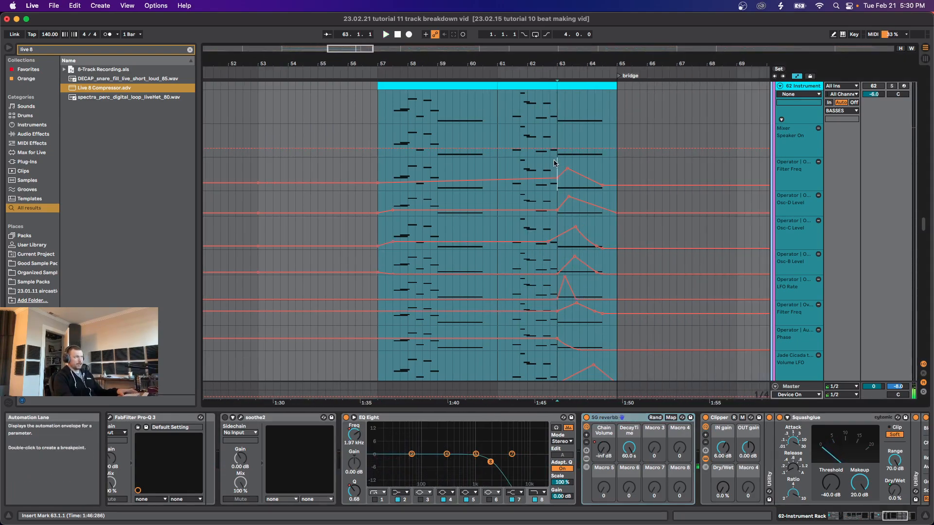
scroll(554, 259, down, 5)
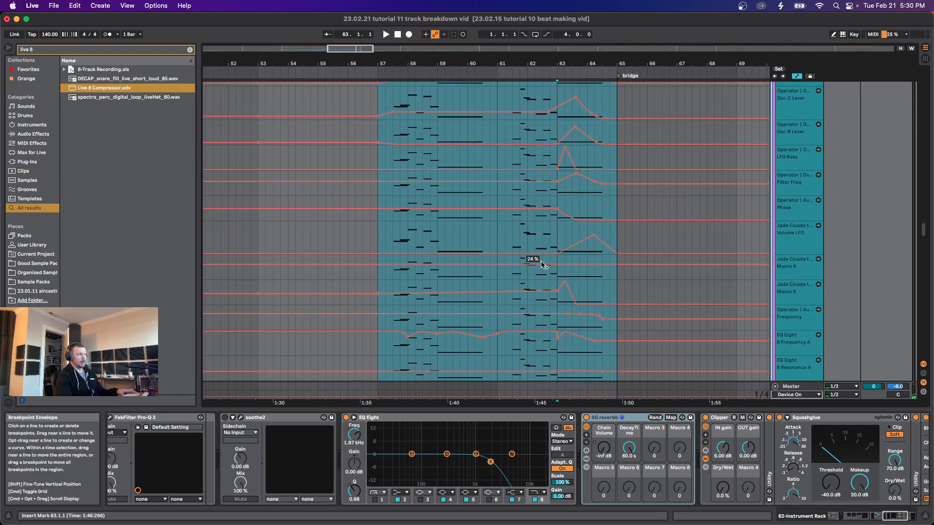
scroll(544, 265, up, 6)
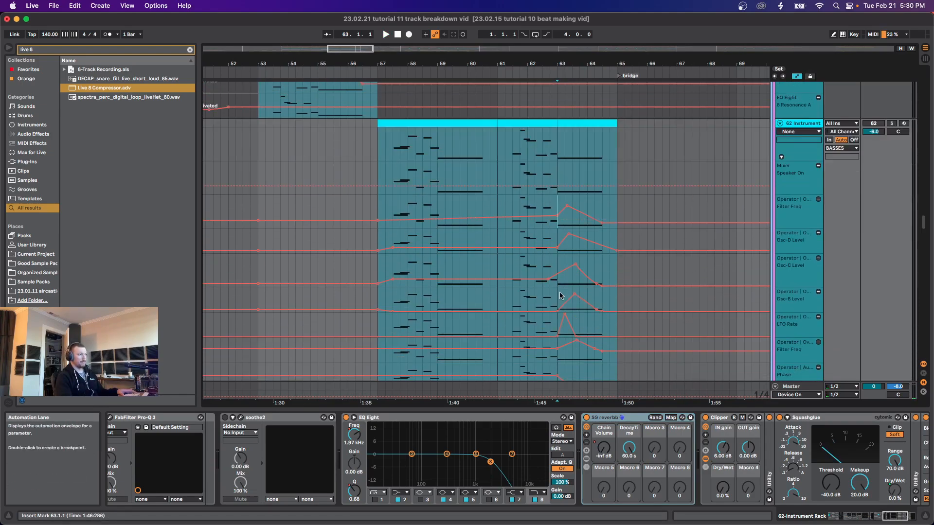
scroll(554, 292, down, 7)
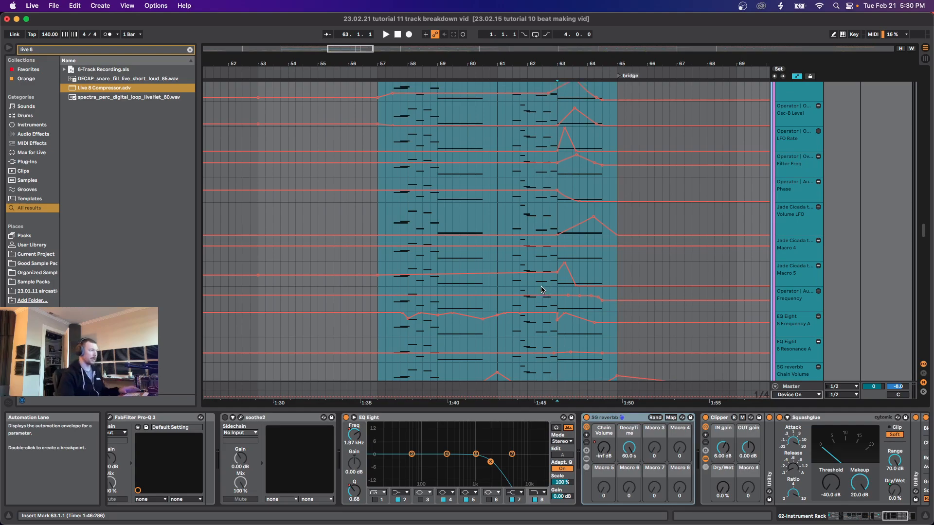
Step: Go down to the guitar tracks, zoom out and select track 107's audio clip at bar 61
drag(923, 234, 925, 317)
click(300, 316)
key(minus)
click(486, 301)
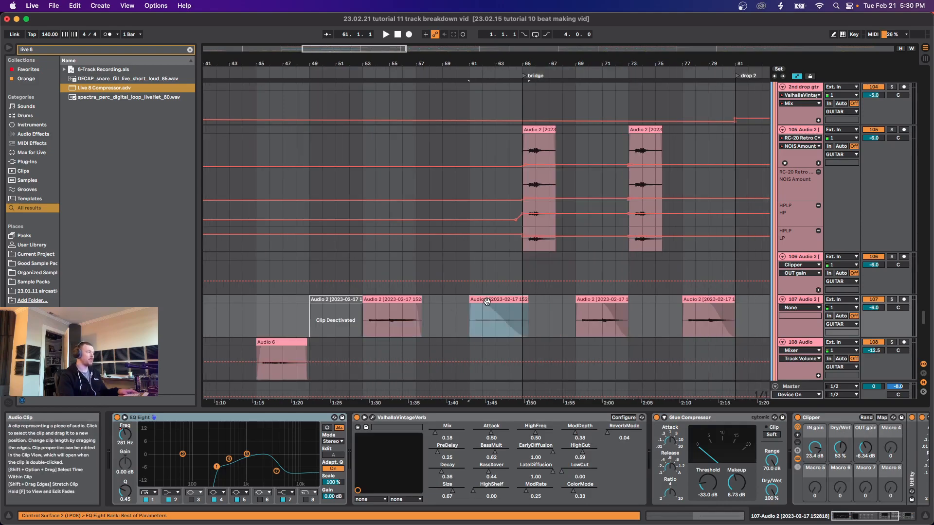
Step: Return to bass track 62 and place the insert marker at the start of its clip at bar 57
drag(923, 321, 915, 228)
scroll(456, 142, down, 2)
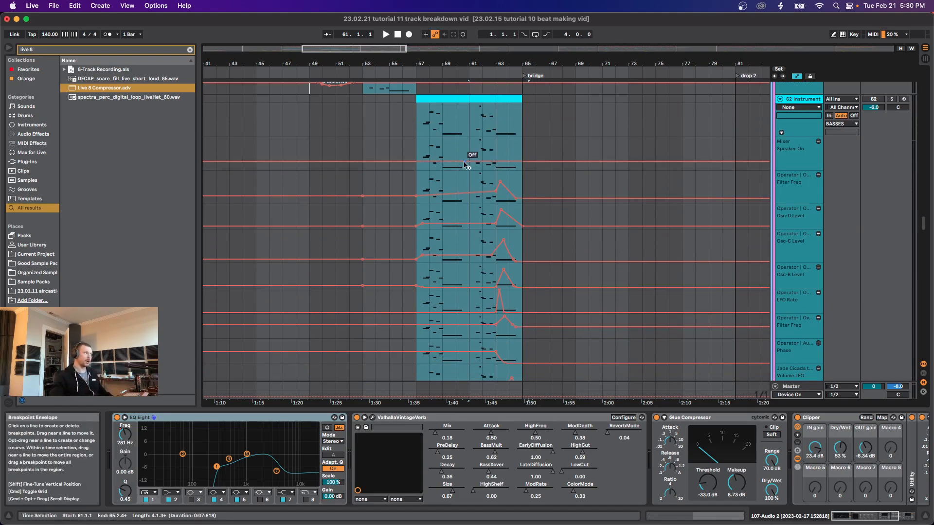
scroll(382, 158, up, 4)
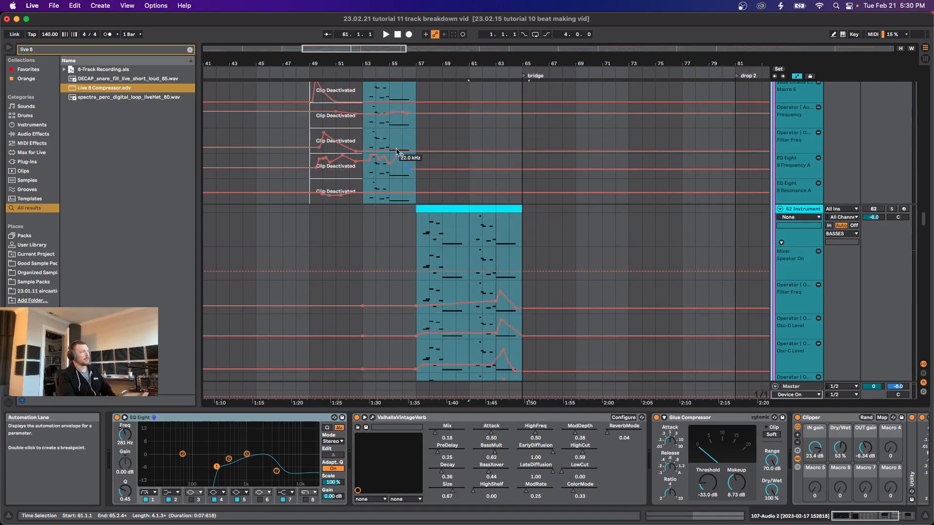
click(413, 222)
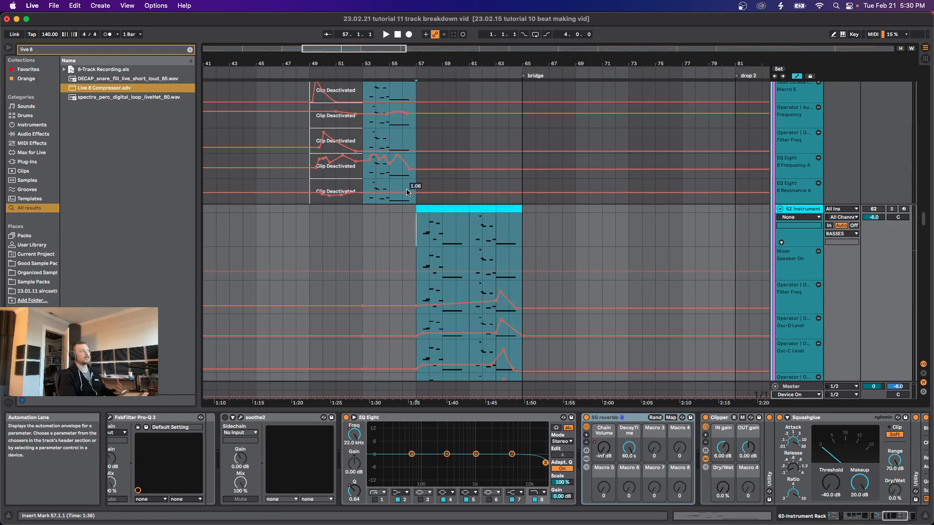
Step: Return to bass track 61, place the insert marker at bar 53, solo the track and play its clip
scroll(408, 193, up, 5)
click(366, 168)
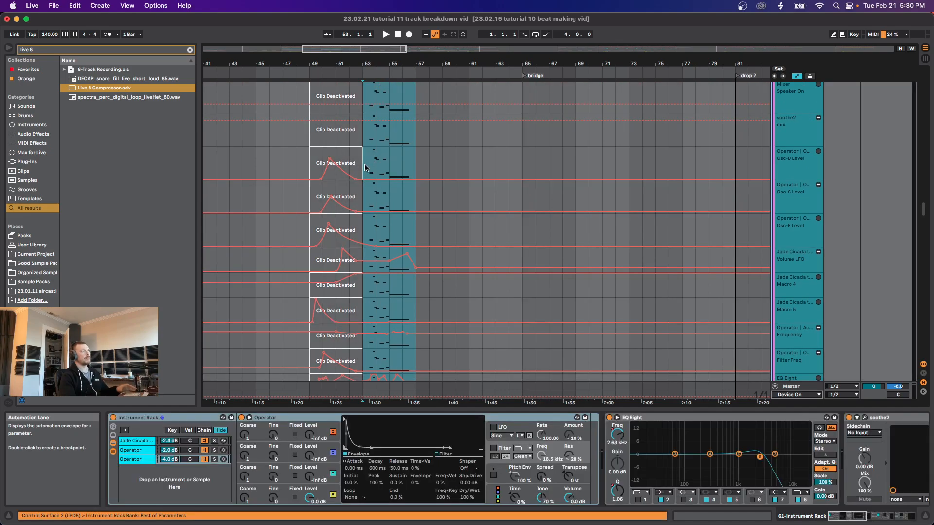
key(space)
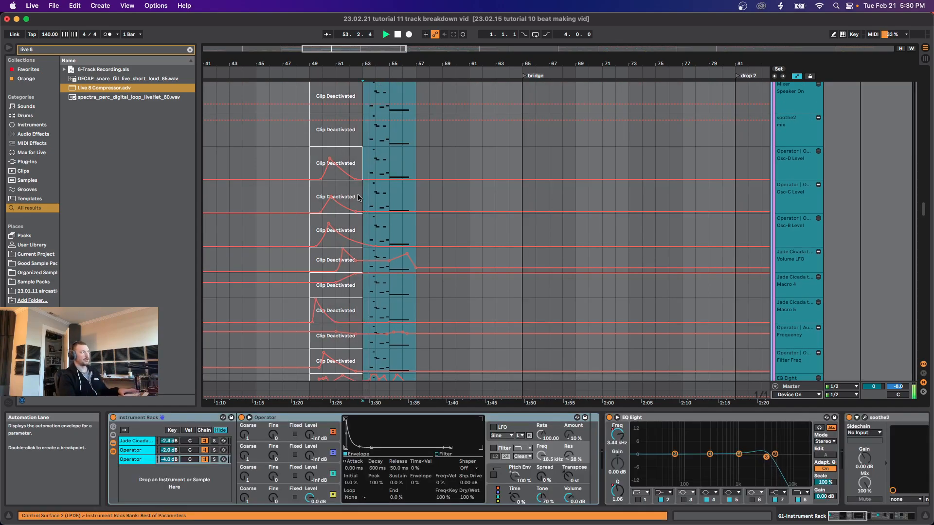
scroll(358, 197, up, 1)
scroll(889, 126, up, 1)
click(892, 119)
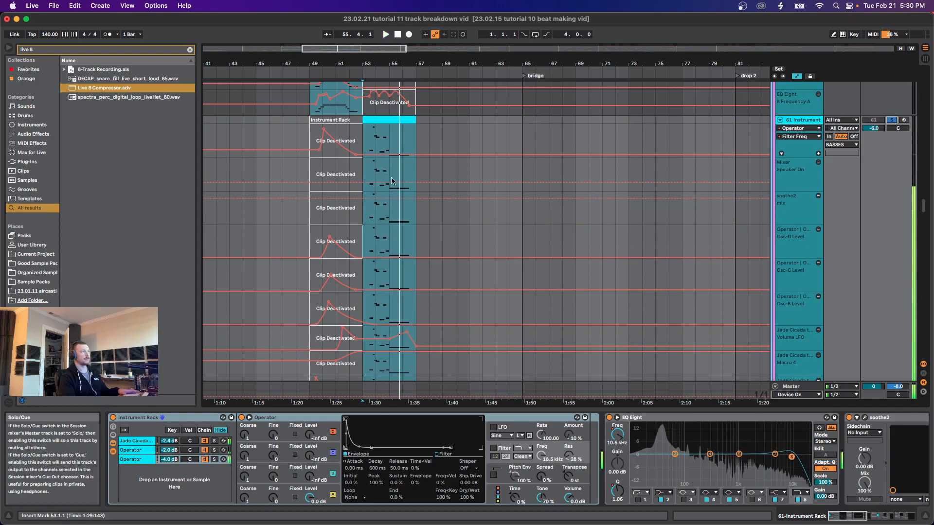
key(space)
key(space)
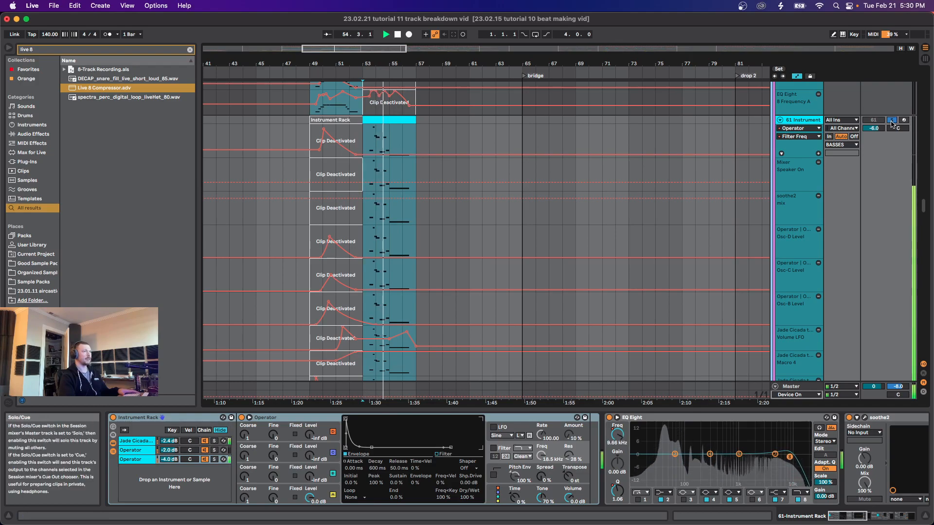
key(space)
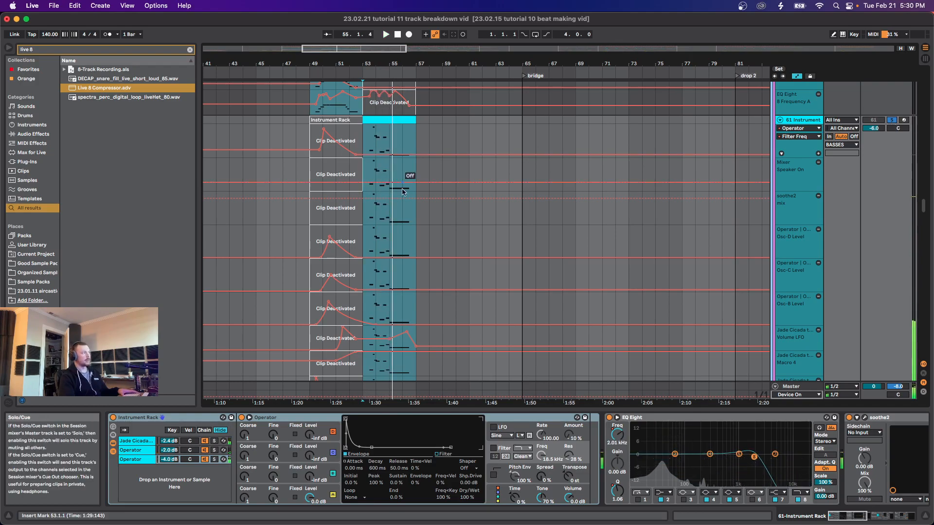
Step: Examine track 61's automation lanes and device chain, opening the Jade Cicada rack chain through to Auto Pan and EQ Eight
scroll(403, 186, down, 3)
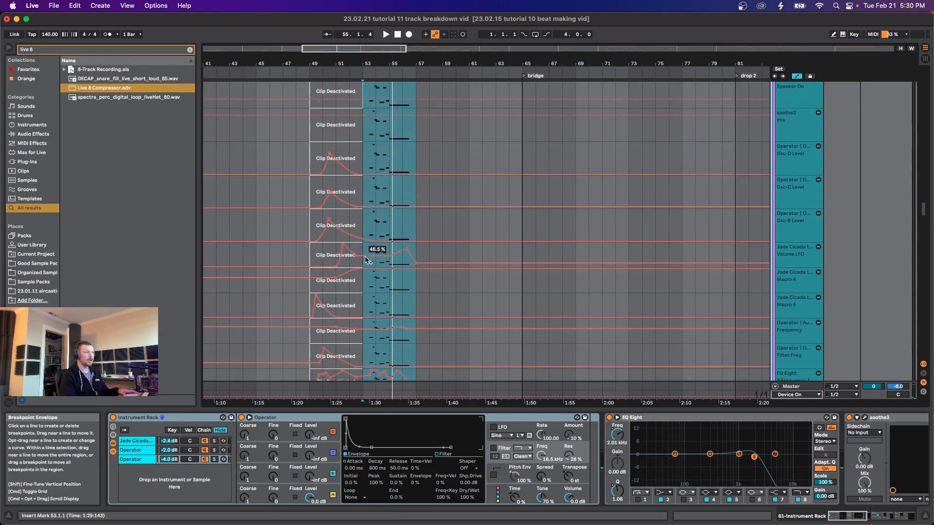
scroll(366, 260, down, 1)
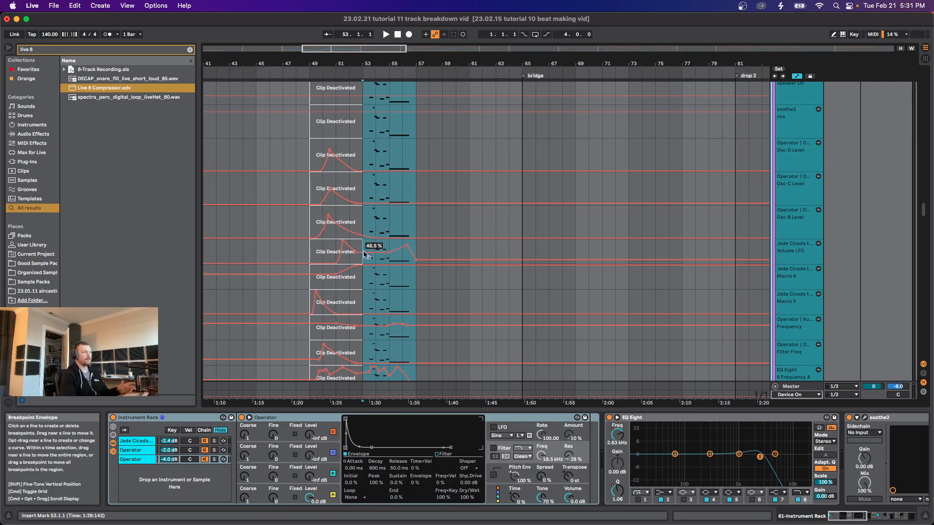
scroll(545, 470, right, 10)
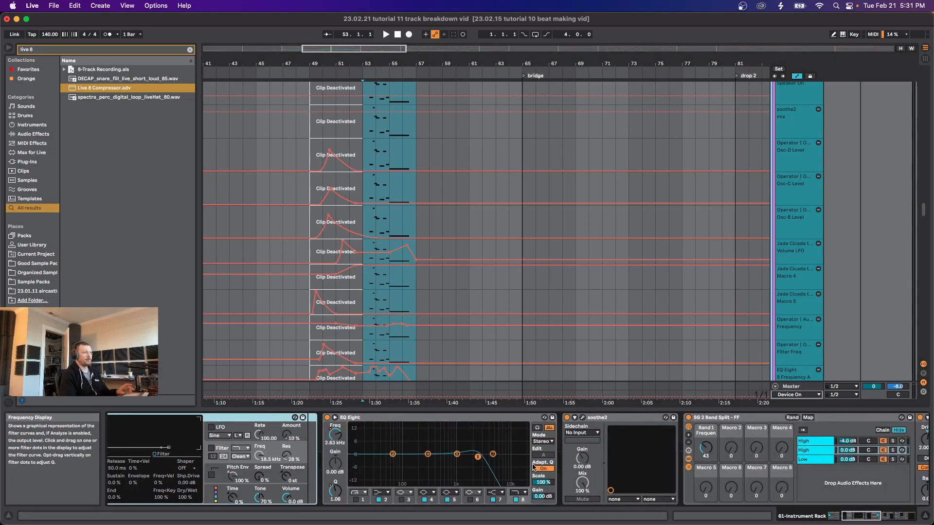
scroll(546, 469, left, 10)
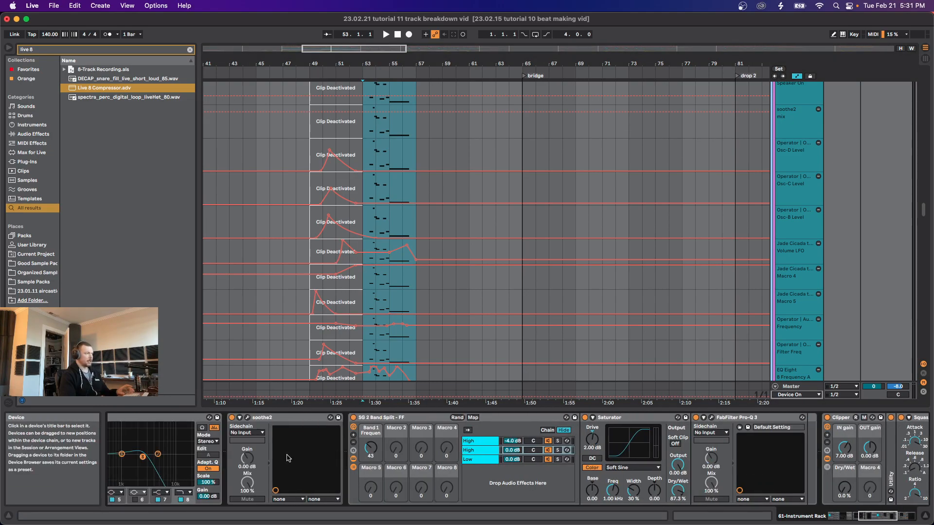
scroll(683, 462, right, 6)
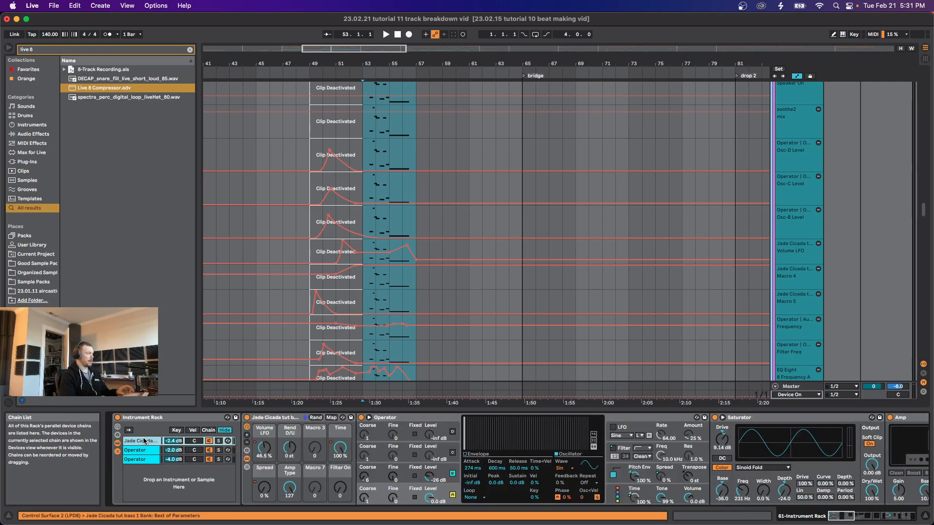
scroll(683, 463, right, 3)
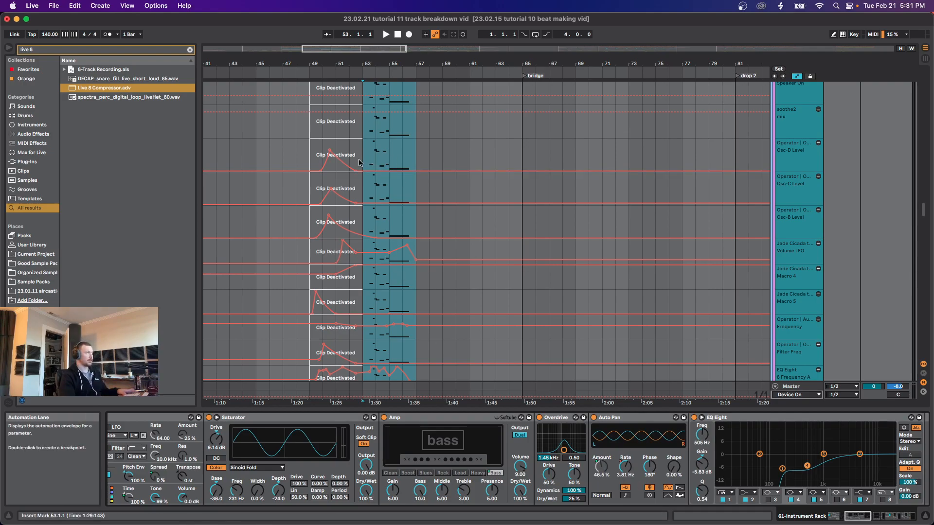
Step: Play track 61 from bar 53 while watching Auto Pan respond, stop, and reset the insert marker to bar 53
key(space)
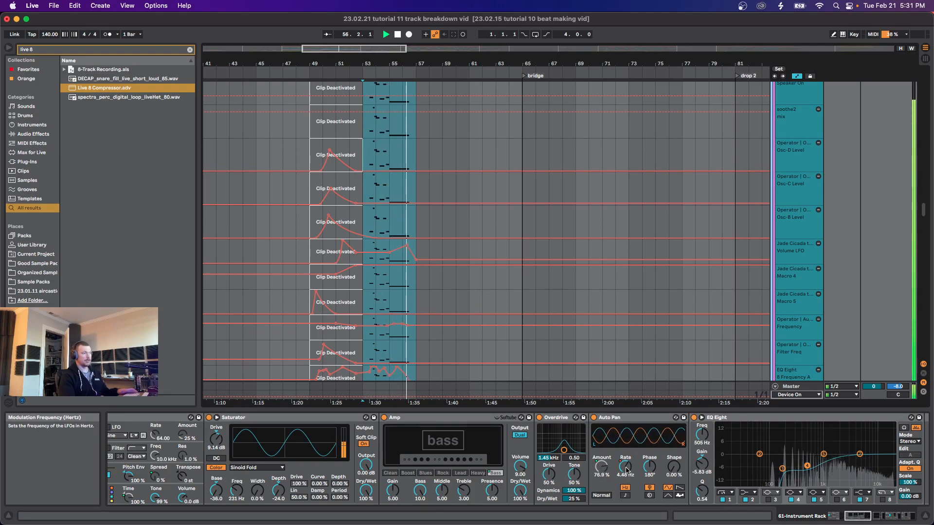
key(space)
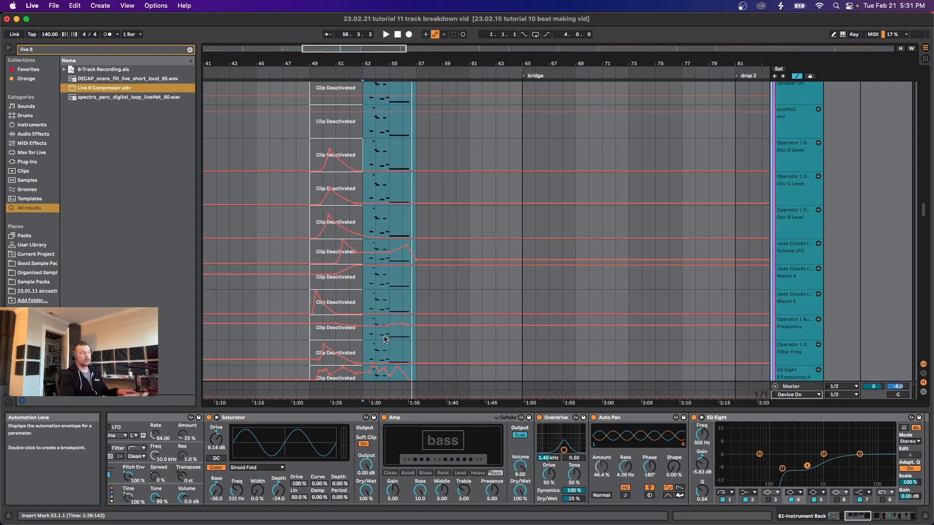
click(364, 301)
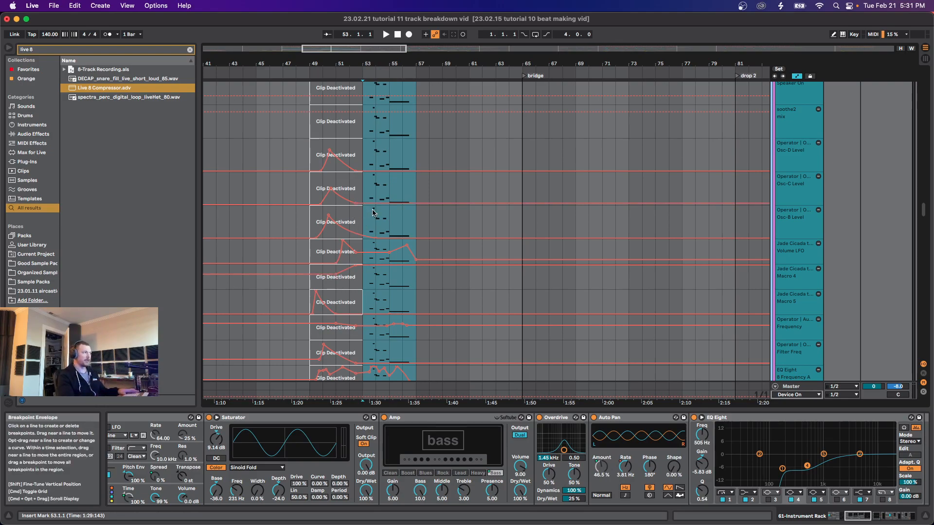
Step: Select bars 55 to 57 in track 61's Osc-B Level lane, review the surrounding automation and play from bar 55
drag(391, 225, 414, 223)
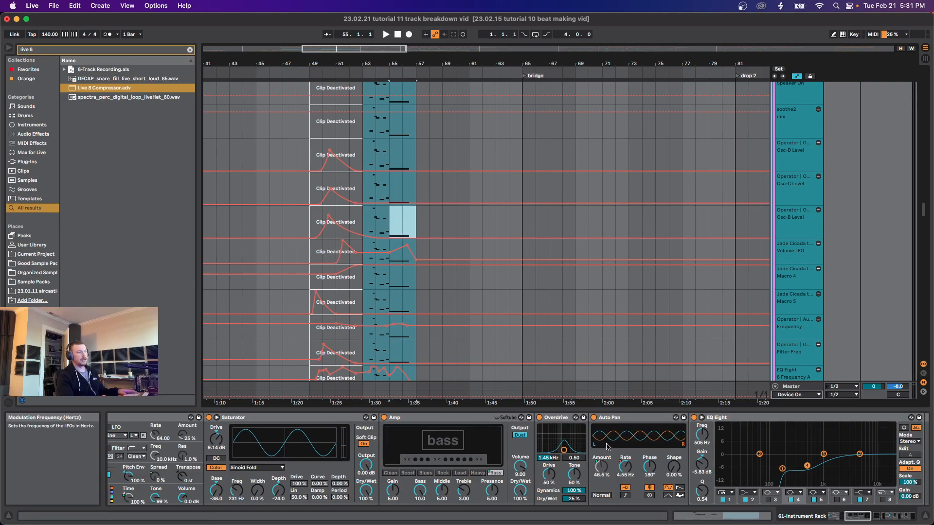
scroll(370, 264, up, 3)
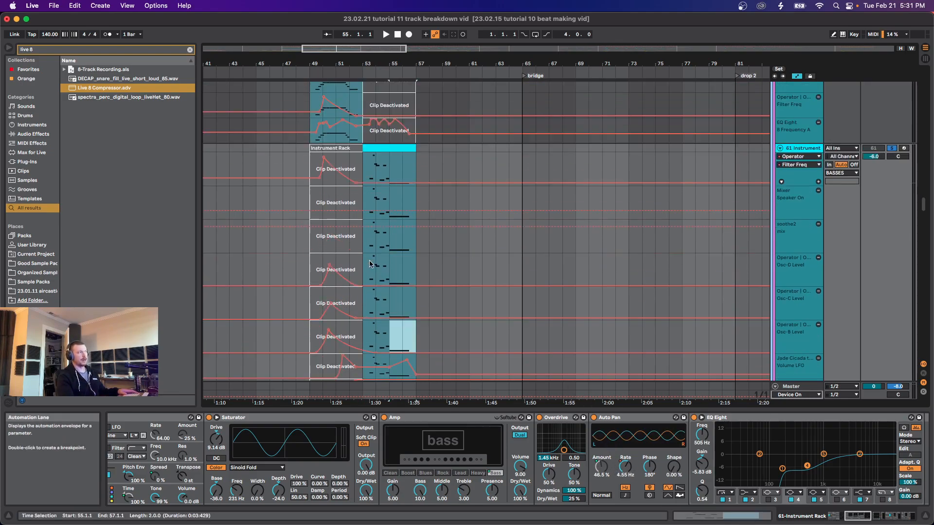
scroll(434, 329, down, 5)
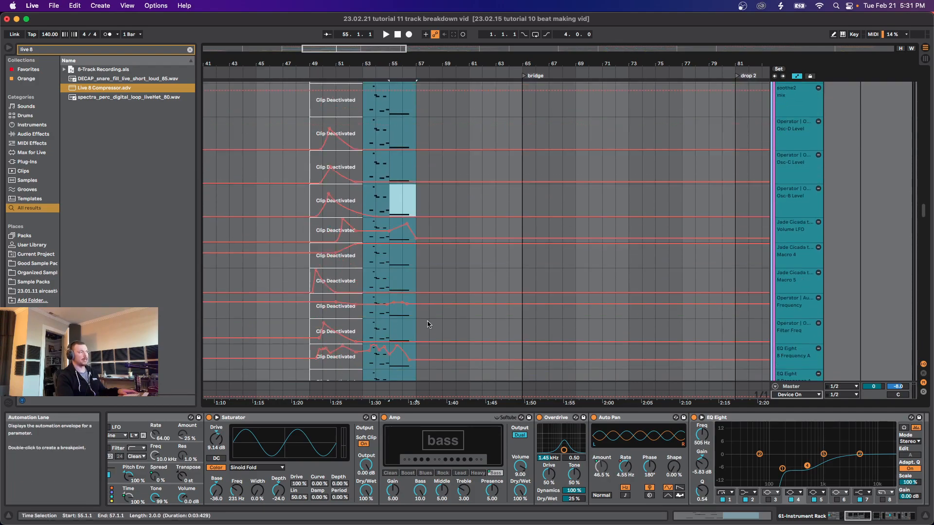
key(space)
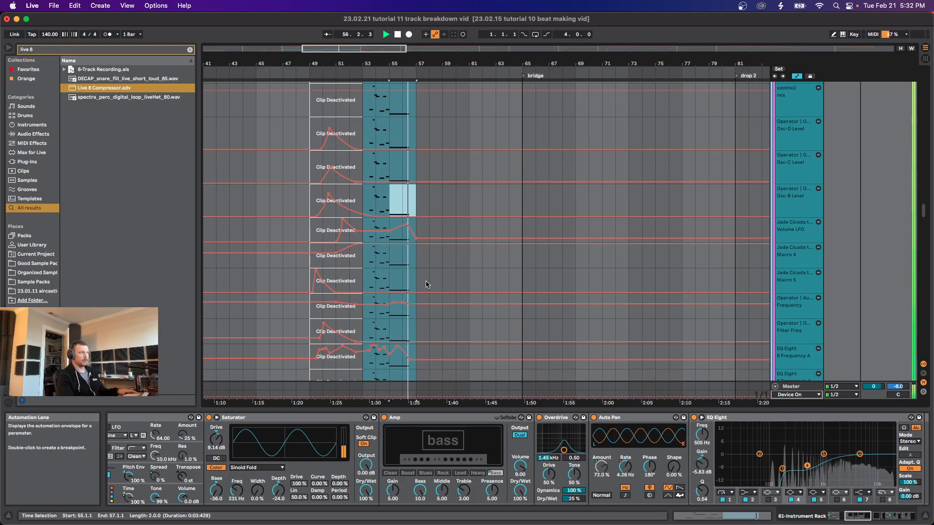
Step: Solo track 62, play it from bar 61 and go back through its device chain to Saturator and Amp
scroll(466, 322, down, 6)
click(422, 158)
key(space)
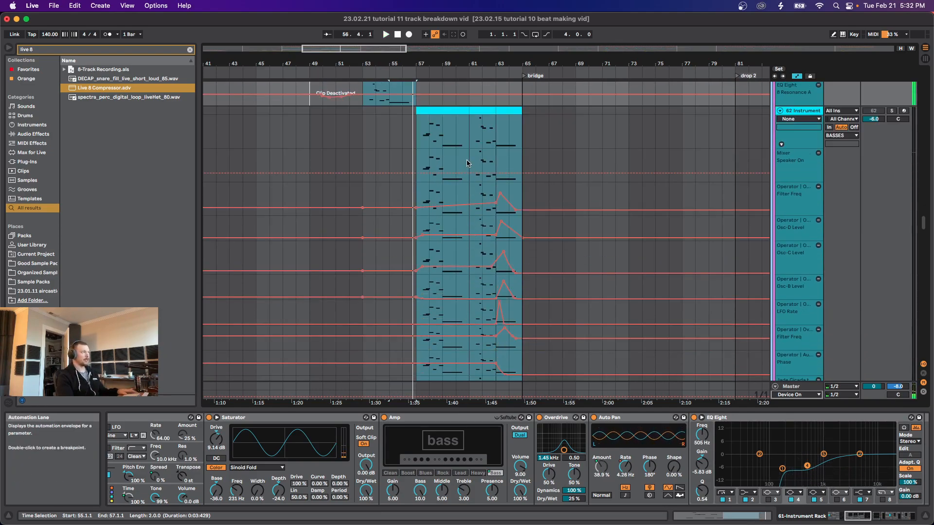
click(893, 111)
key(space)
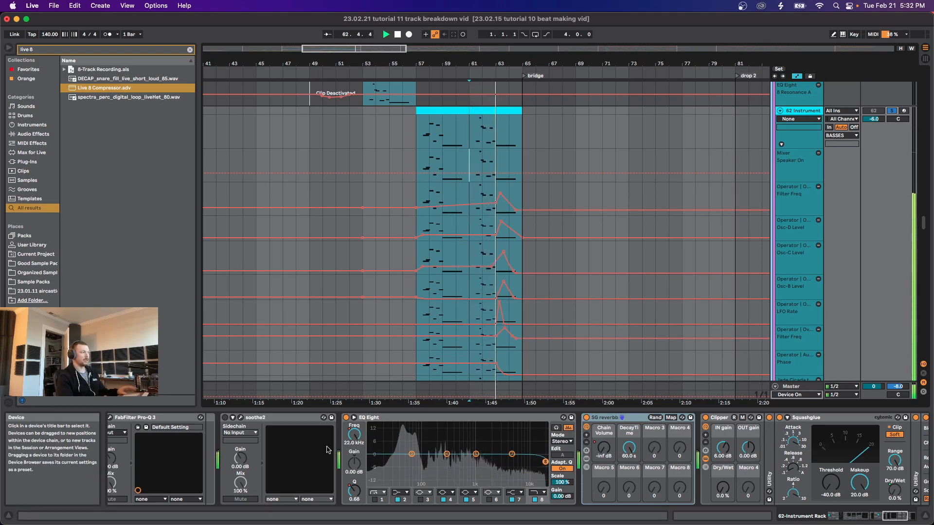
scroll(294, 452, left, 3)
scroll(293, 452, left, 10)
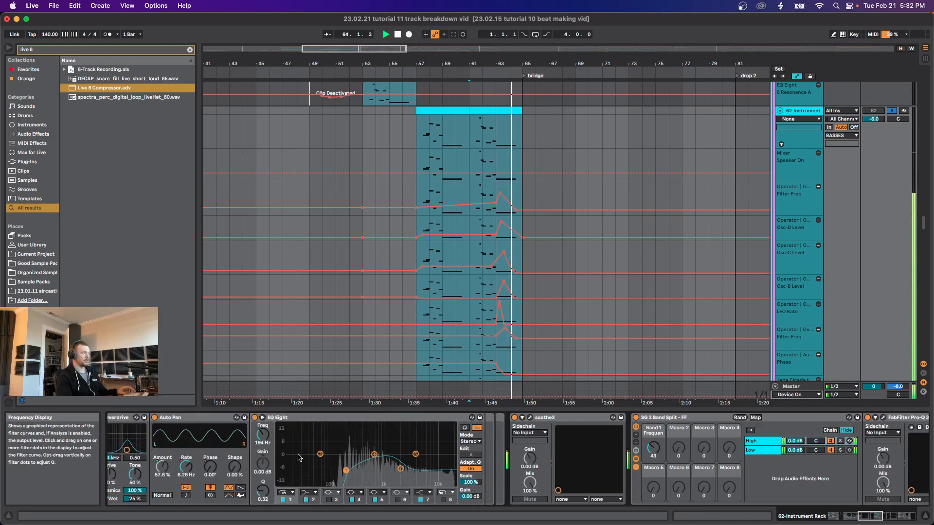
scroll(316, 444, left, 5)
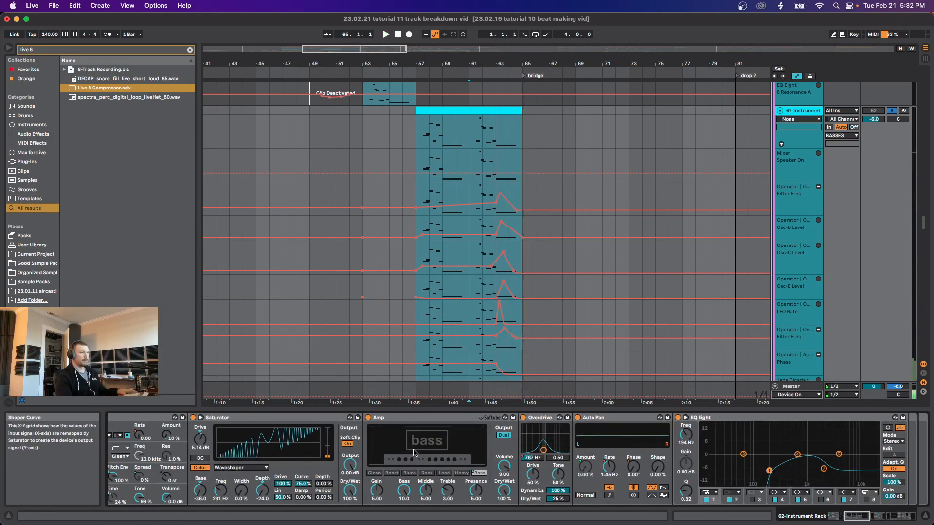
Step: Show track 62's Overdrive Filter Freq and Auto Pan Frequency automation, playing from bar 63 for each
click(532, 459)
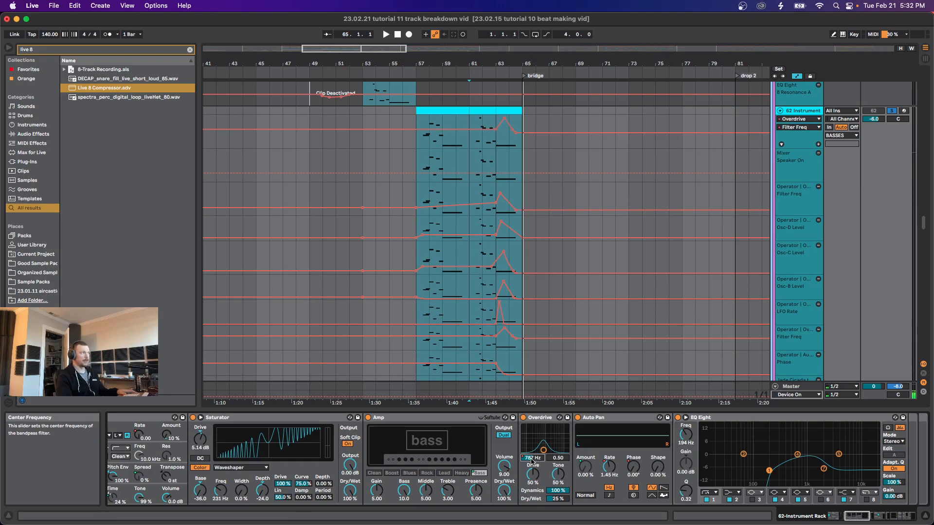
click(495, 143)
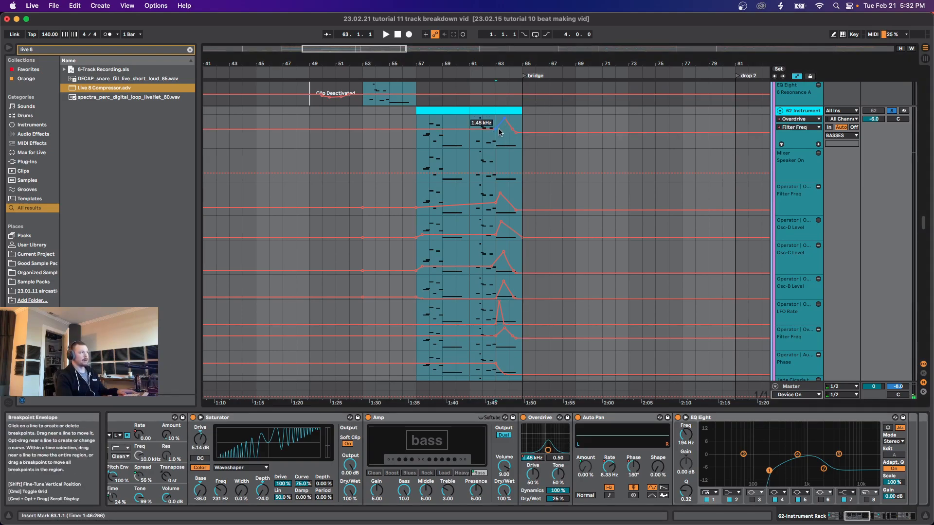
key(space)
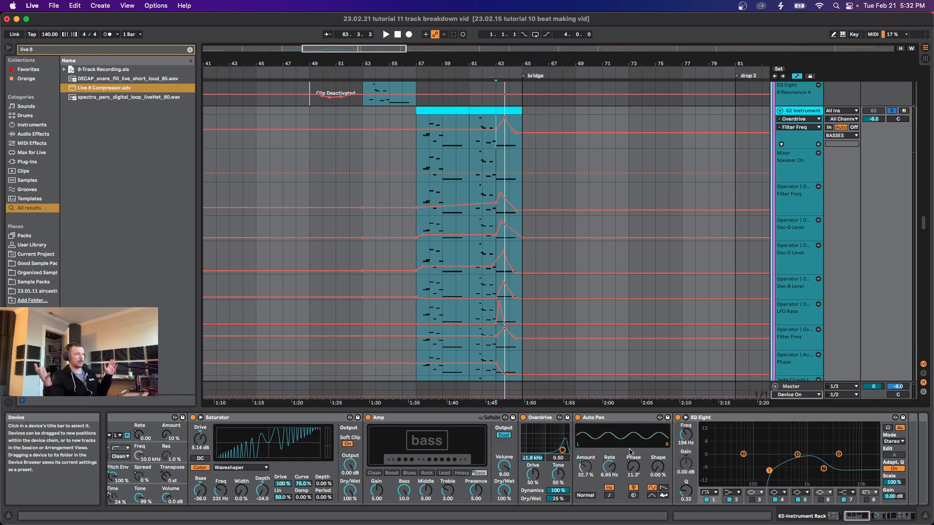
click(610, 470)
key(space)
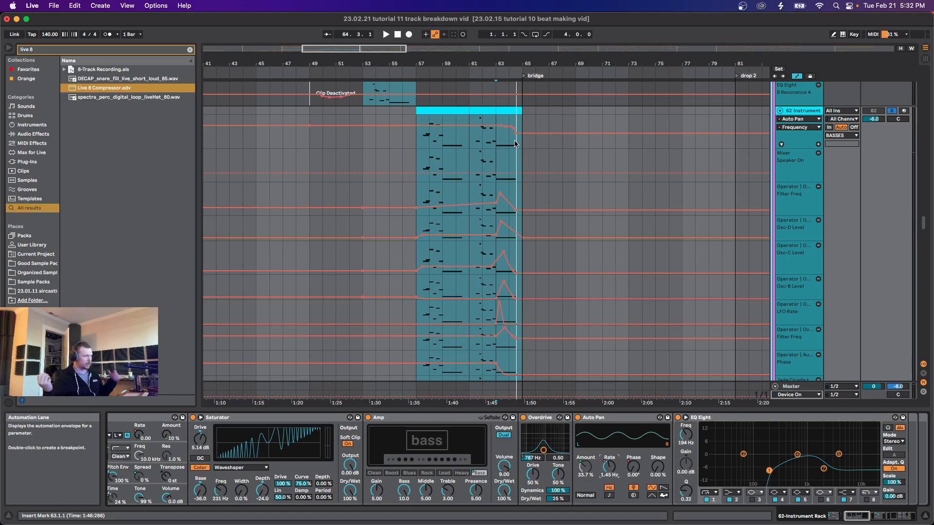
Step: Play from bar 57 with track 62 unsoloed, review its automation lanes and return to the Instrument Rack in its device chain
click(416, 160)
scroll(416, 162, down, 3)
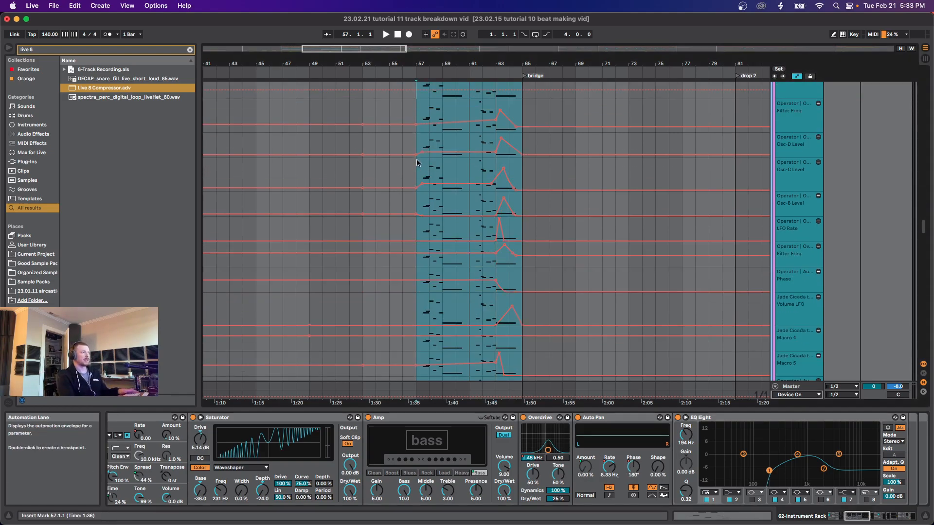
scroll(438, 178, up, 4)
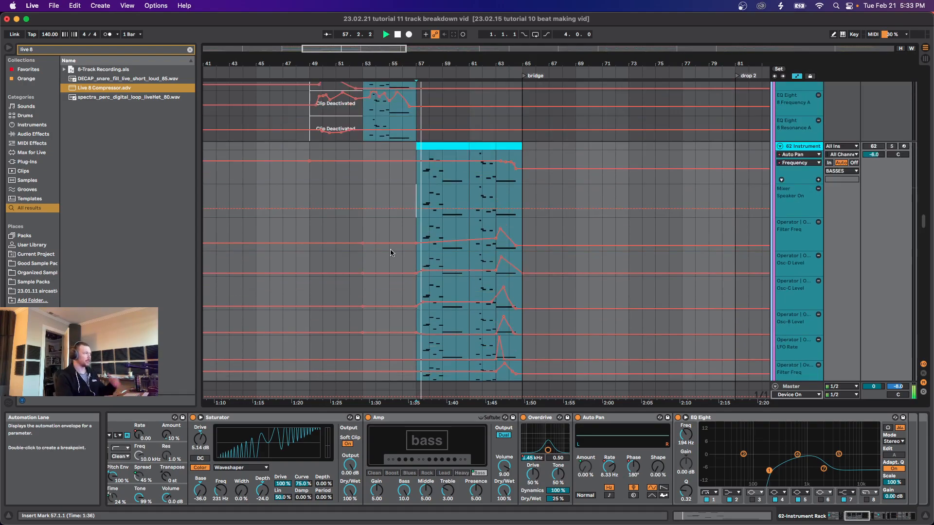
scroll(428, 248, down, 6)
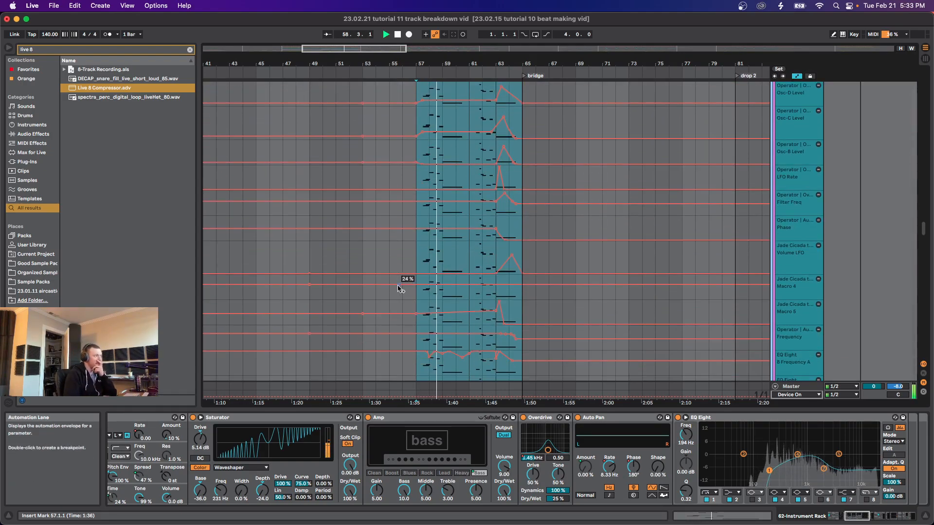
click(864, 519)
drag(864, 518, 832, 523)
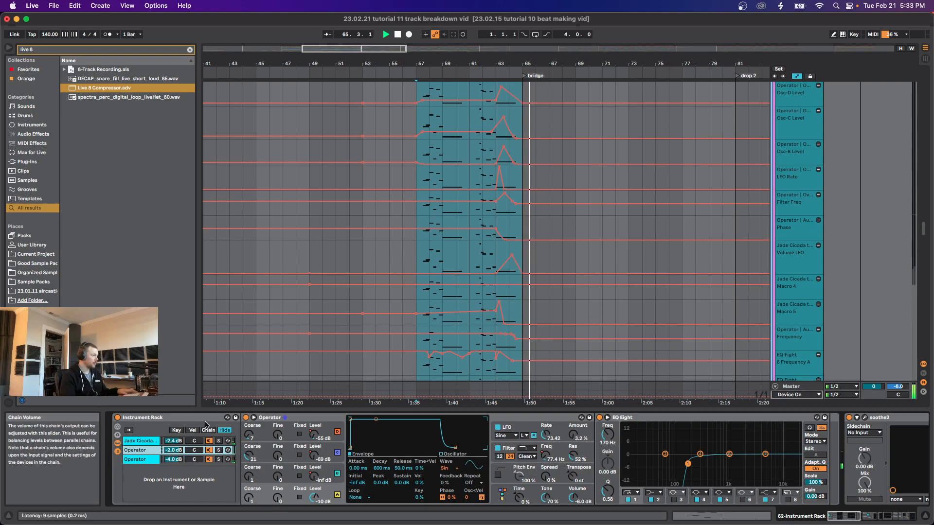
Step: Place the insert marker at bar 65 on guitar track 105, zoom out and look over the tracks down to FX 2
scroll(496, 264, right, 3)
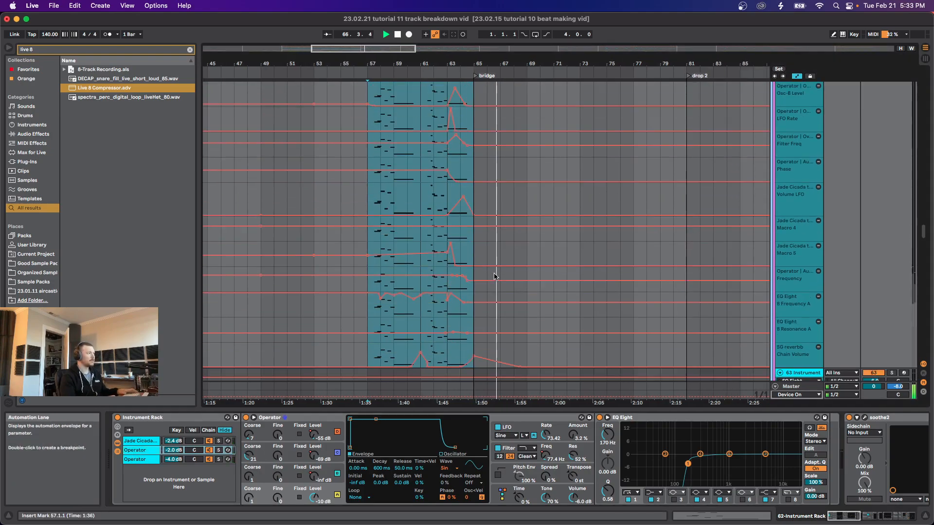
drag(924, 228, 924, 314)
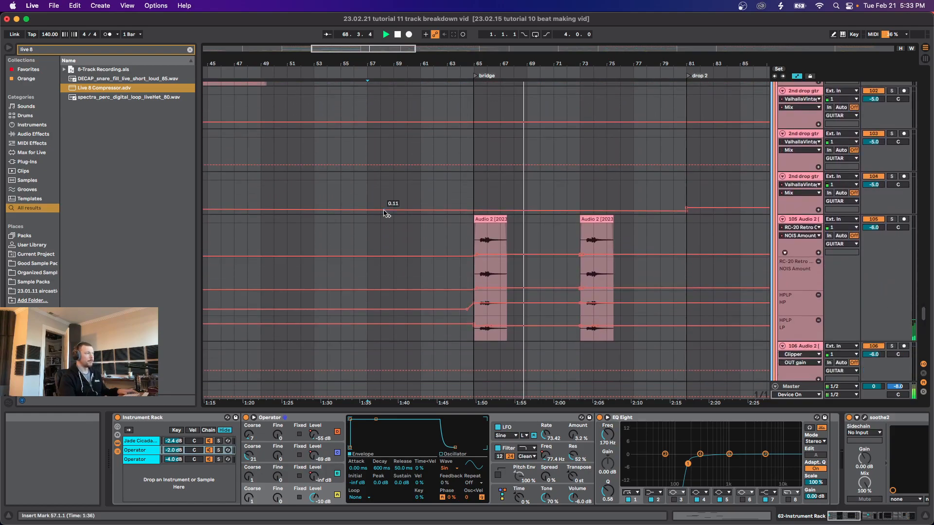
click(476, 244)
key(minus)
scroll(476, 245, down, 5)
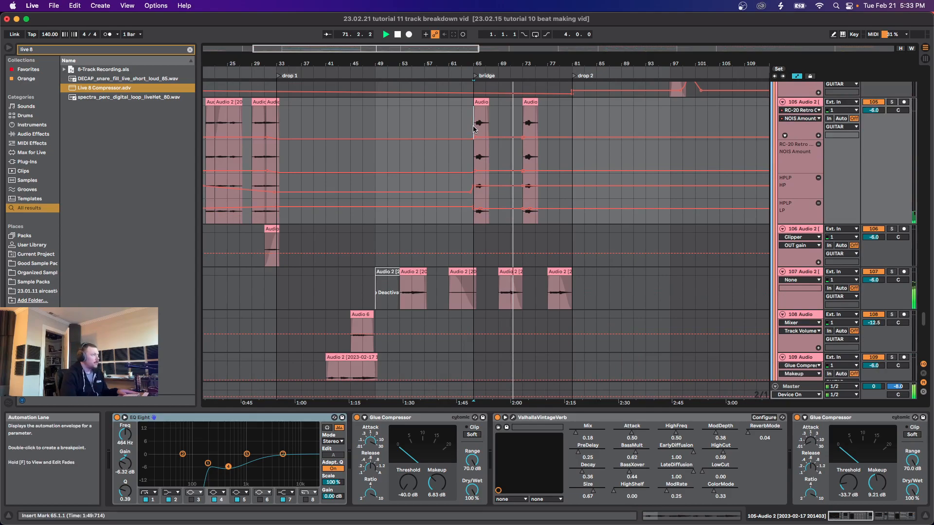
scroll(479, 171, up, 3)
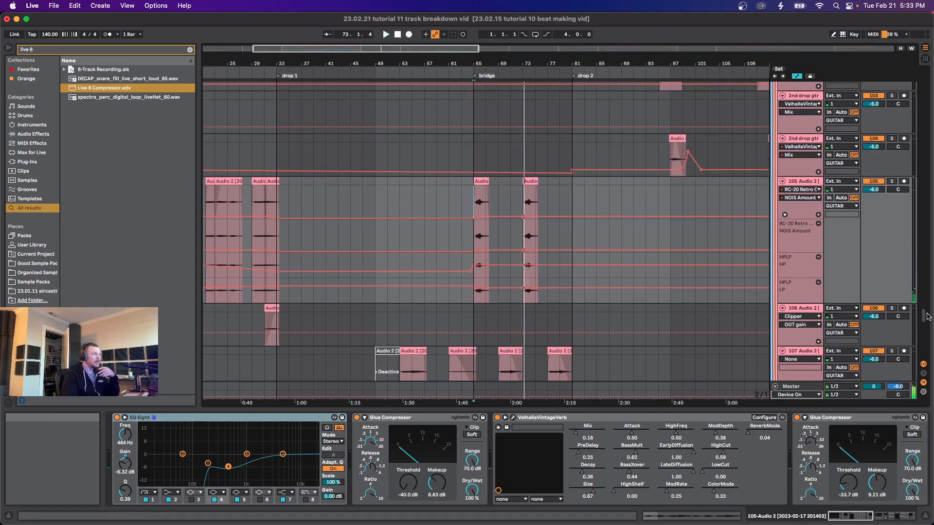
drag(924, 321, 920, 366)
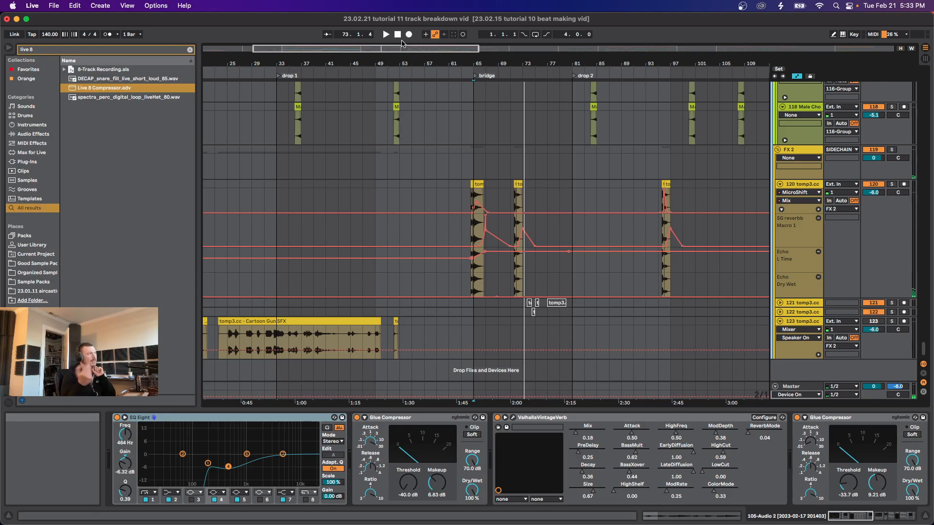
Step: Solo track 123, set its volume to -10.3 dB and play its Cartoon Gun SFX clip from bar 25
click(229, 336)
key(plus)
key(plus)
key(plus)
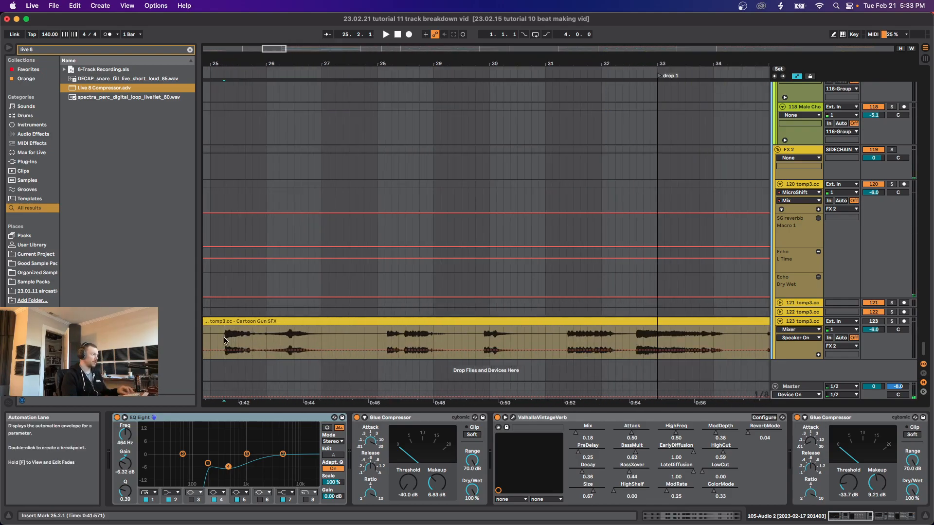
click(225, 339)
click(892, 321)
drag(874, 329, 873, 337)
key(space)
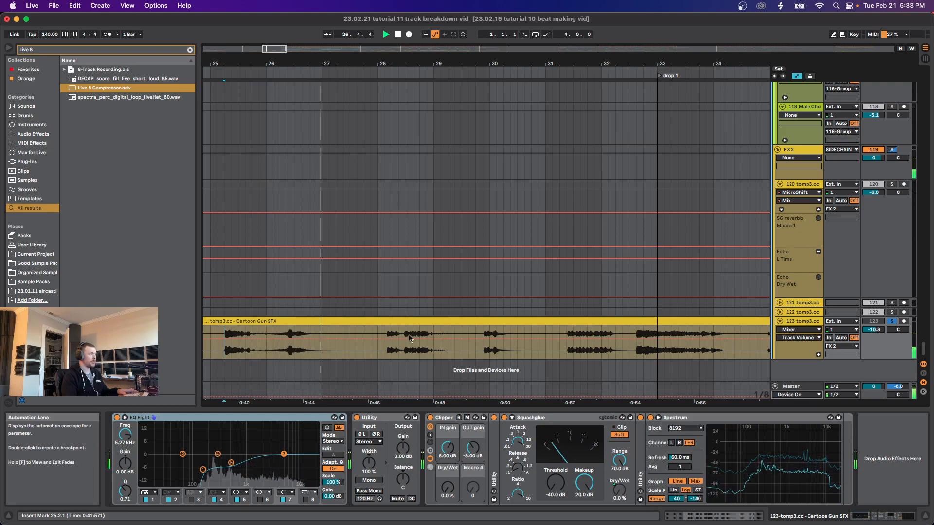
Step: Play further parts of track 123's Cartoon Gun SFX clip from bars 28 and 29, then look along the rest of it
click(385, 354)
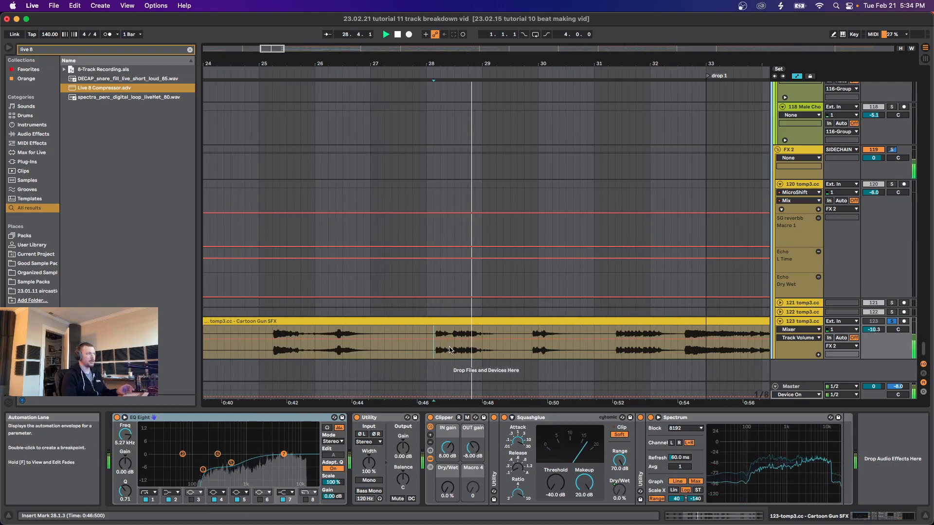
scroll(565, 352, left, 5)
click(604, 340)
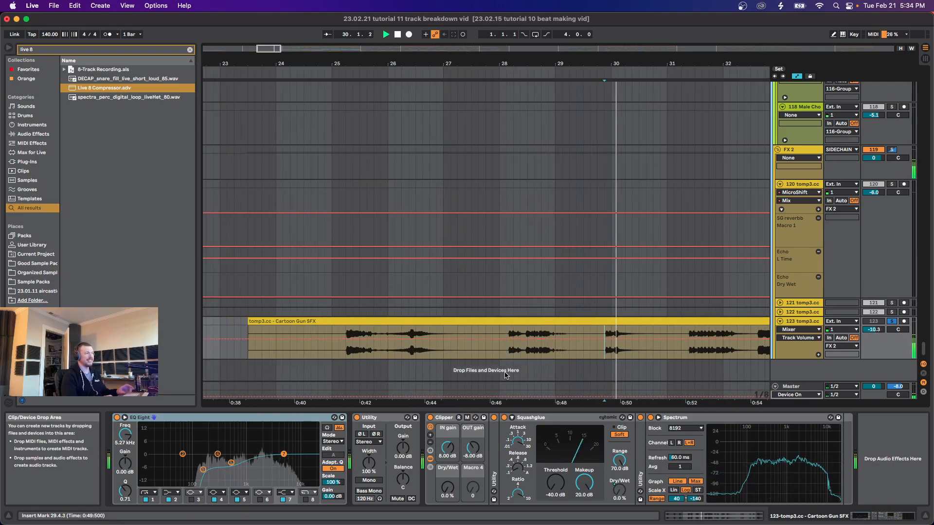
key(minus)
key(minus)
key(minus)
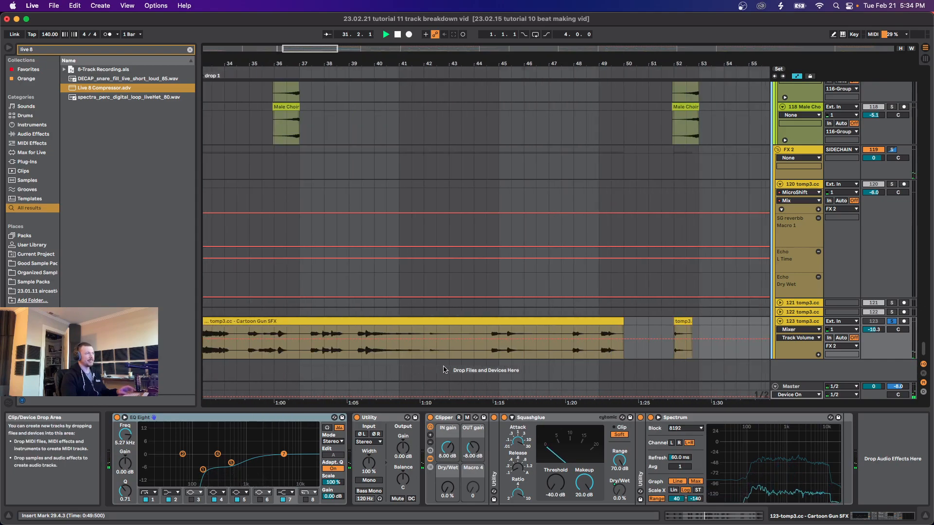
scroll(640, 320, right, 3)
Step: Activate the clips on tracks 121 and 122 after bar 73 and play from bar 71 with track 123 unsoloed
drag(622, 312, 672, 314)
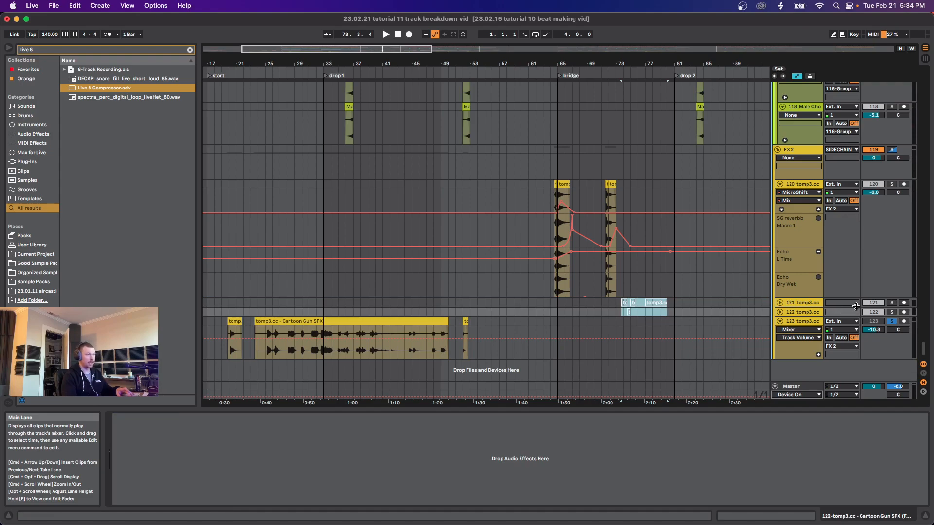
click(604, 288)
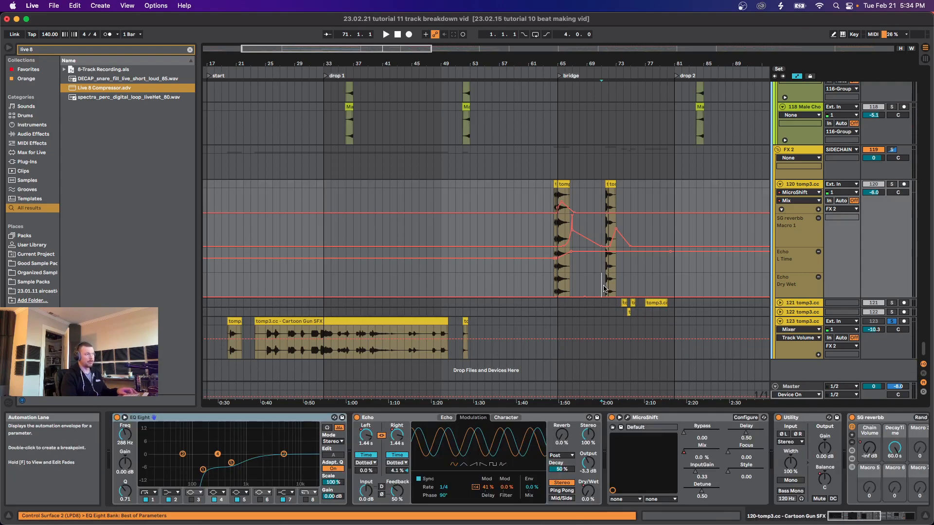
key(space)
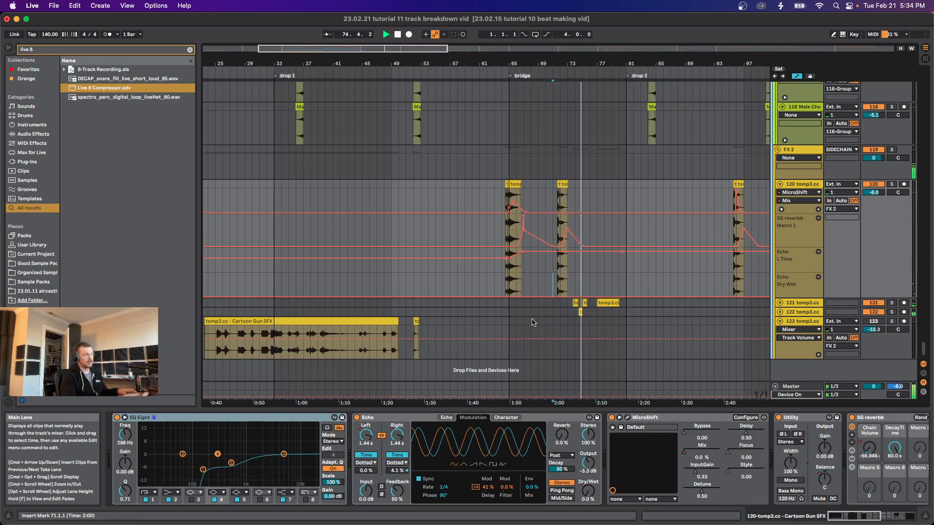
Step: Play track 121's last clip from bar 77, solo the track, and deactivate the clips on tracks 121 and 122
click(598, 306)
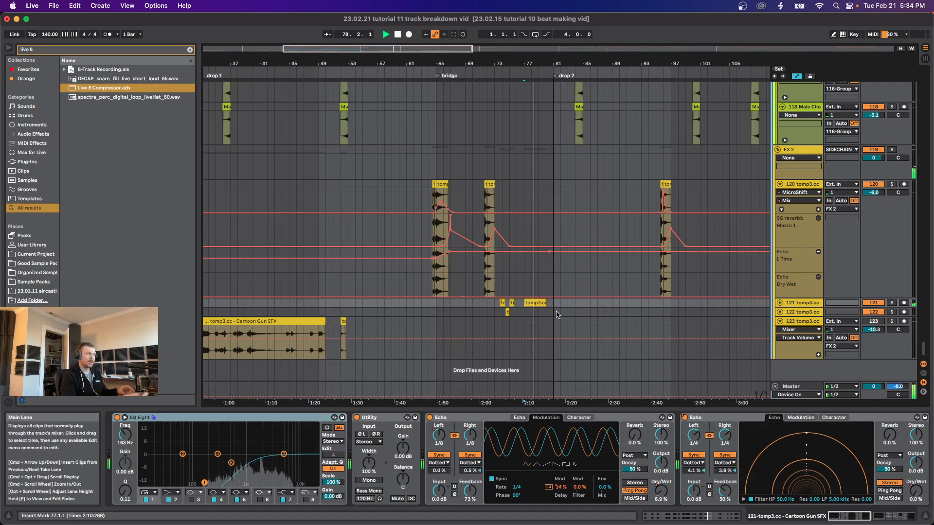
key(s)
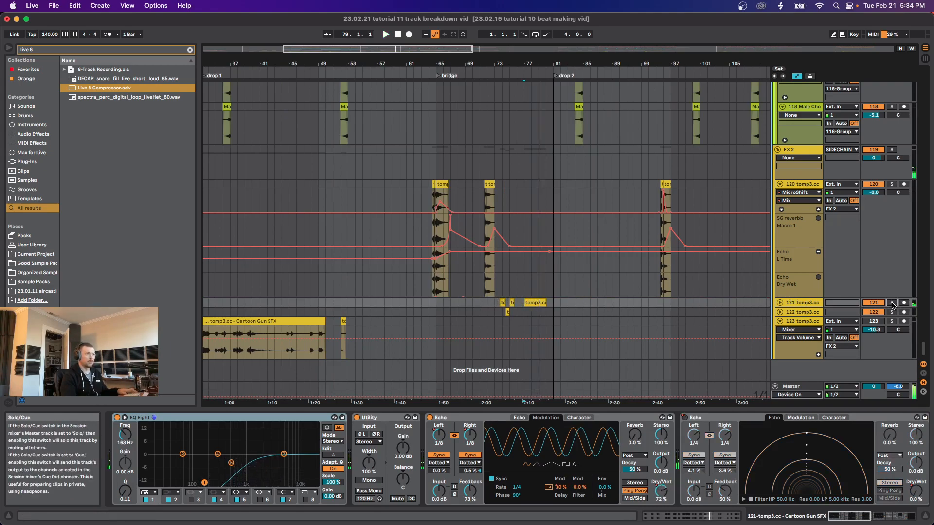
key(space)
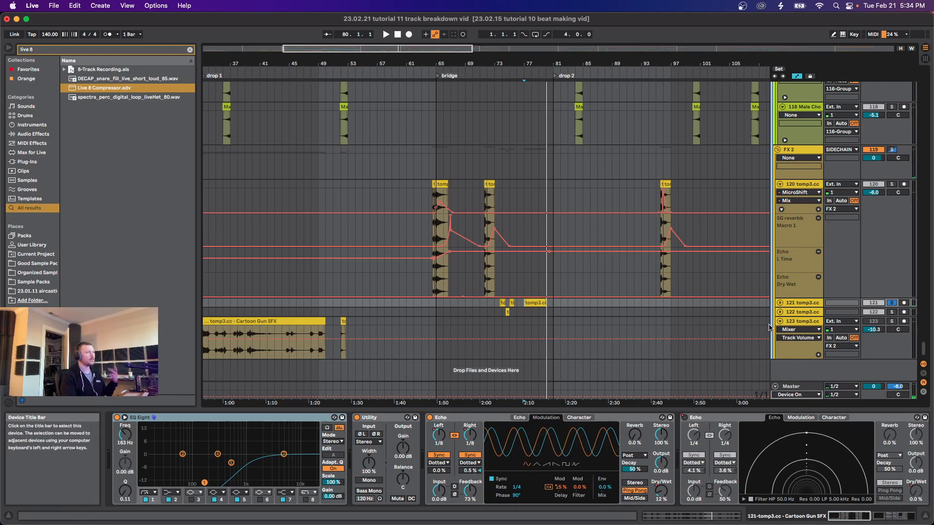
drag(494, 302, 567, 319)
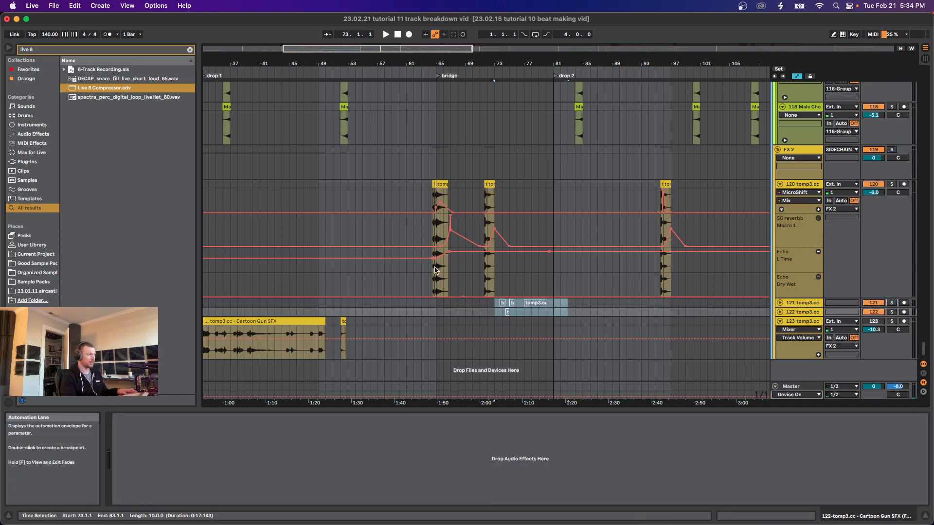
Step: Solo track 120 and play its Cartoon Gun SFX clips and automation into the bridge from bar 64
scroll(415, 214, up, 5)
click(408, 196)
key(space)
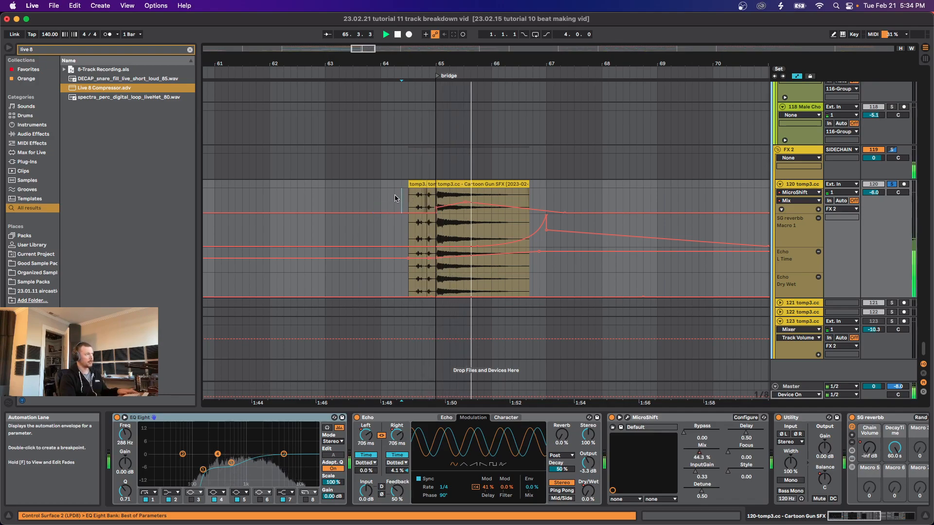
scroll(402, 194, down, 3)
scroll(402, 180, down, 5)
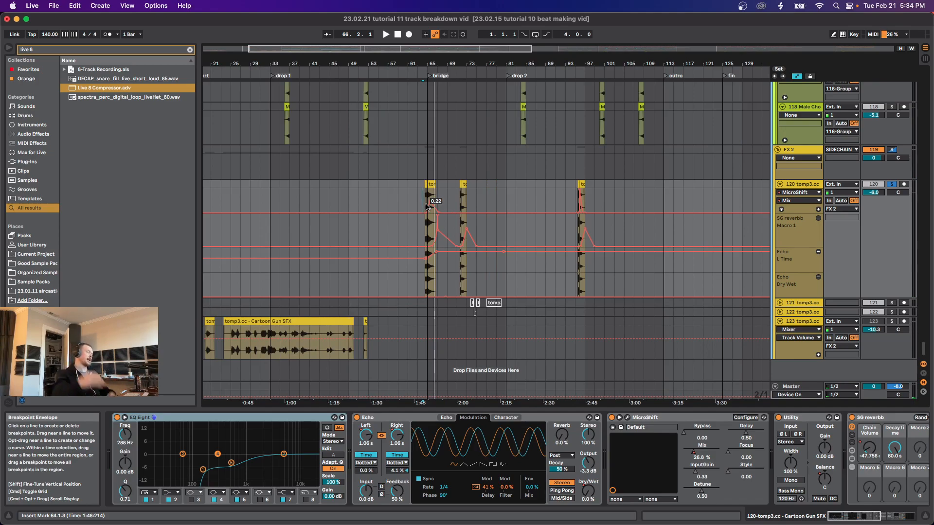
Step: Place the insert marker at bar 33 on track 120 and look over the FX 2 and choir tracks across the arrangement
scroll(426, 206, down, 4)
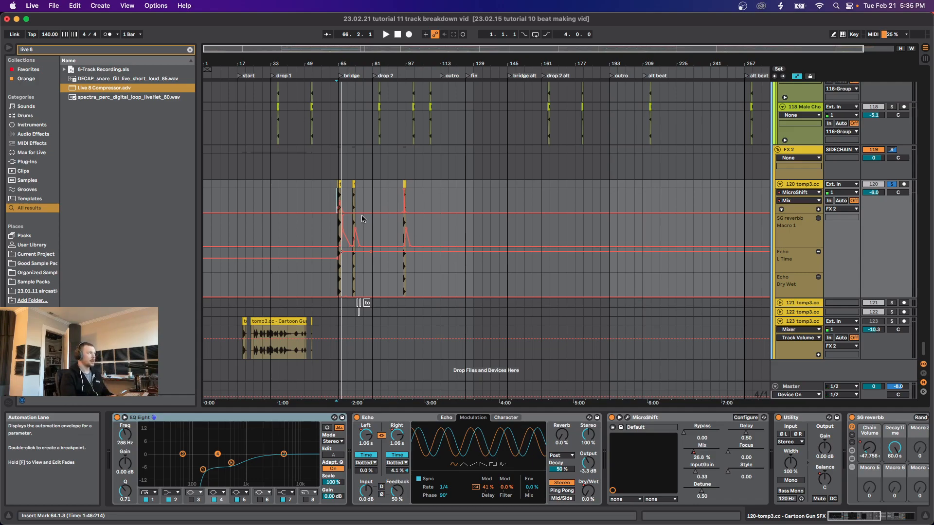
click(274, 188)
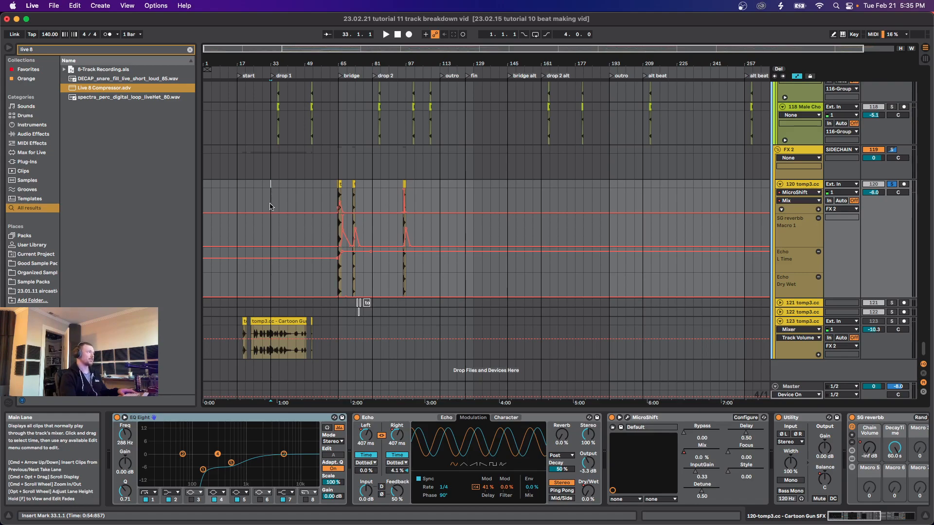
scroll(314, 222, up, 3)
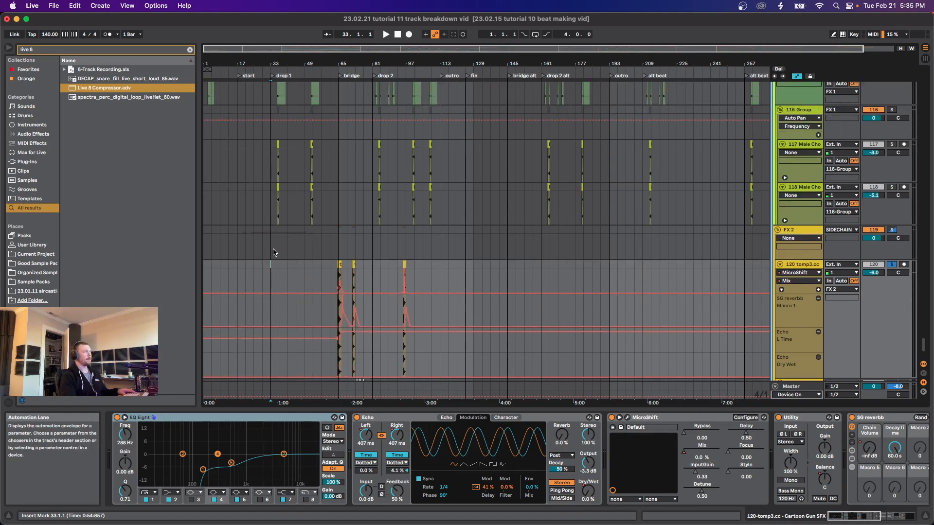
click(271, 233)
click(272, 267)
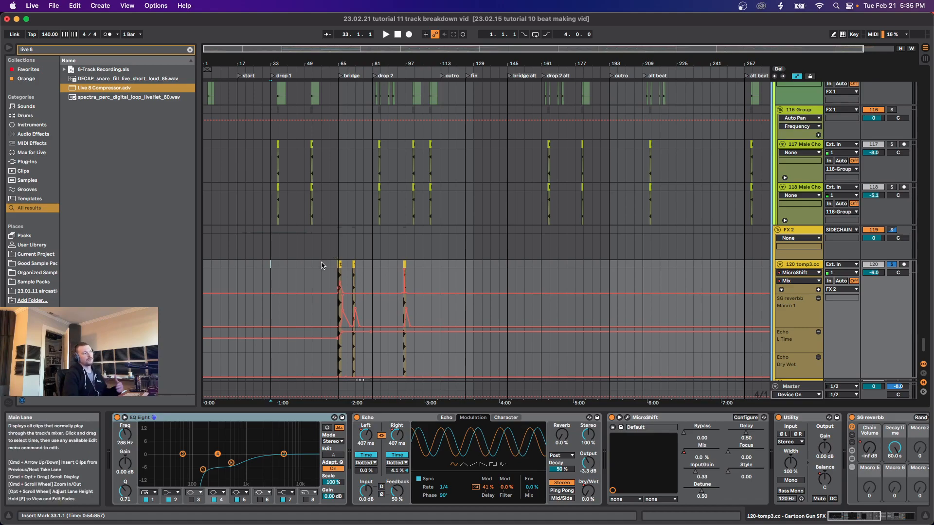
Step: Return to the drum and percussion tracks, solo 36 Audio and play its bridge clips from bar 65
drag(925, 346, 914, 72)
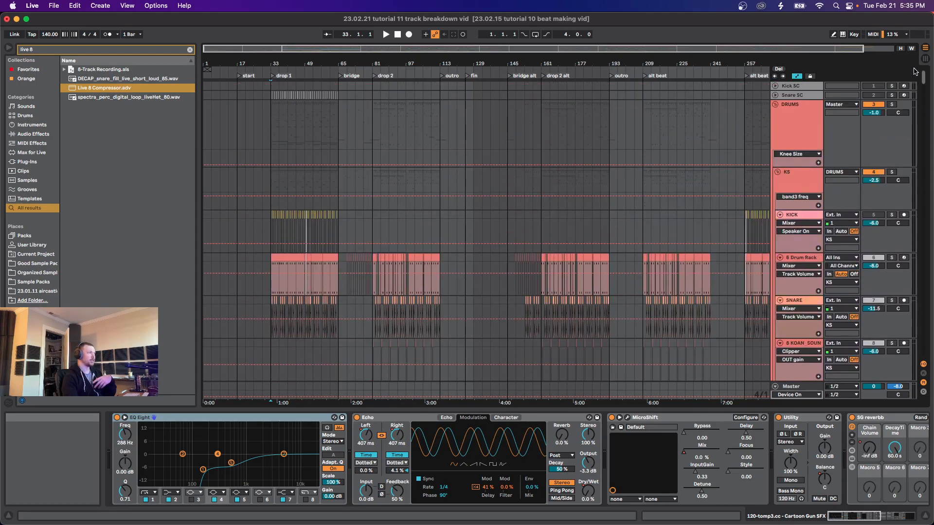
scroll(360, 282, up, 5)
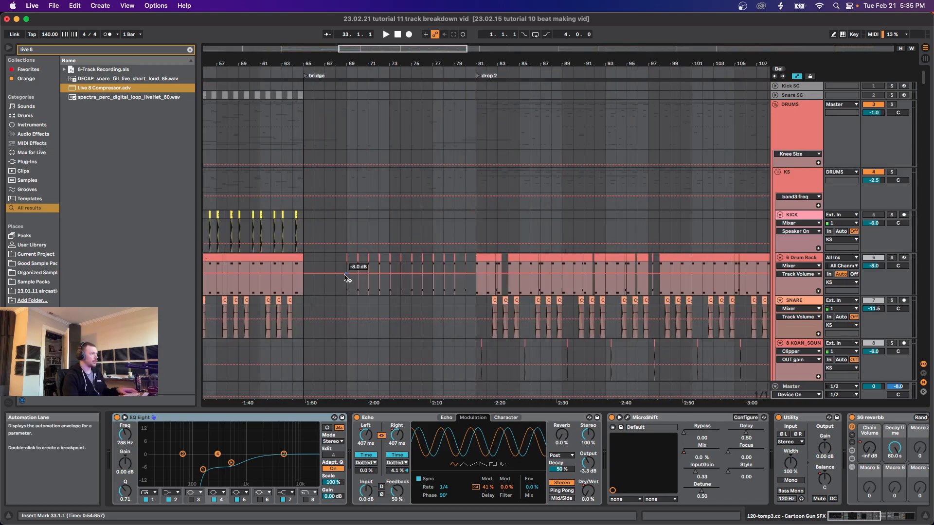
scroll(336, 311, down, 8)
scroll(336, 312, down, 20)
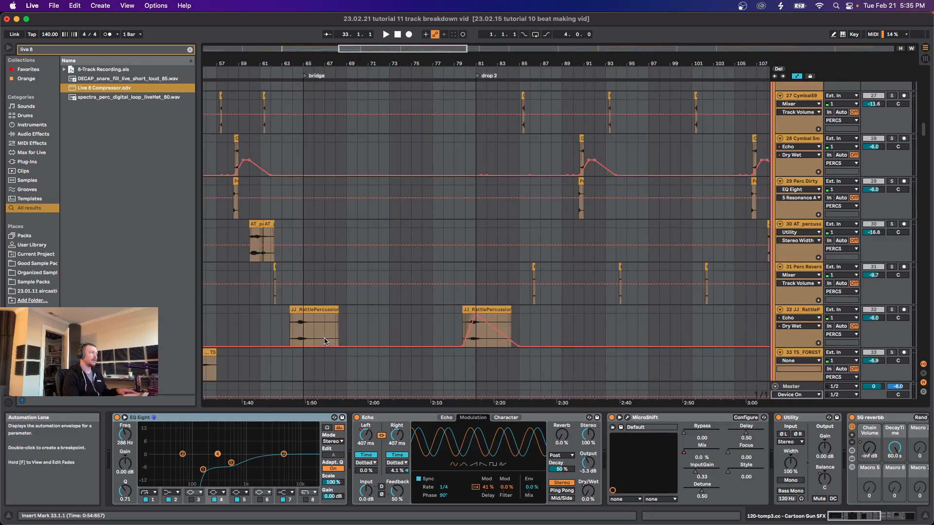
scroll(305, 306, down, 3)
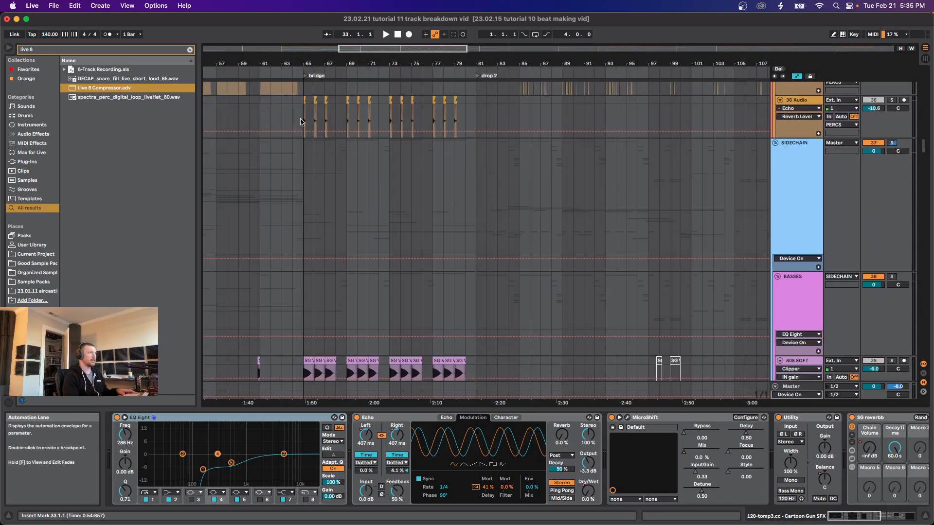
click(306, 128)
key(s)
key(space)
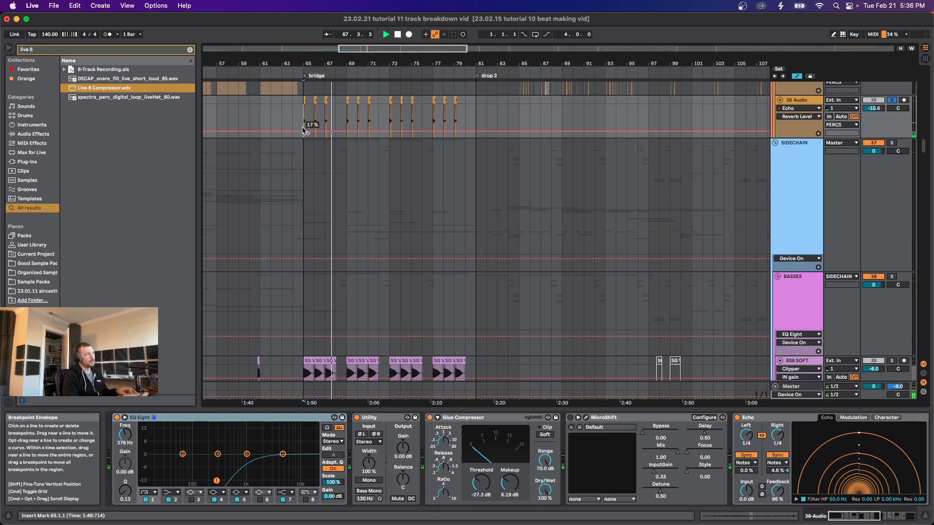
key(space)
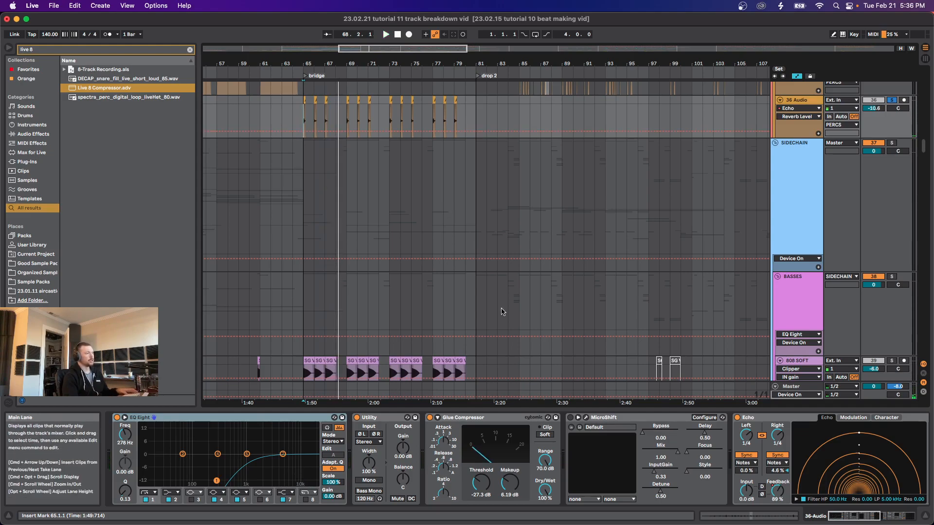
scroll(482, 299, down, 4)
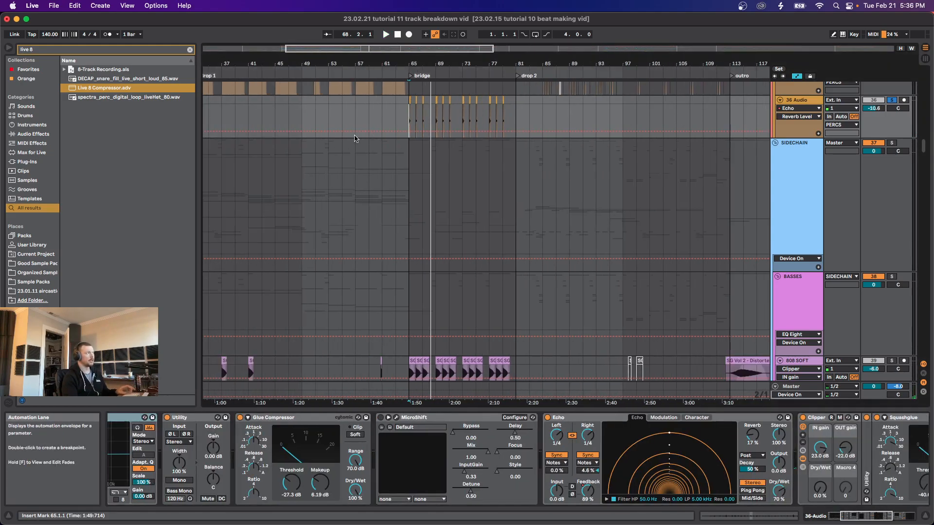
scroll(413, 282, down, 3)
click(409, 278)
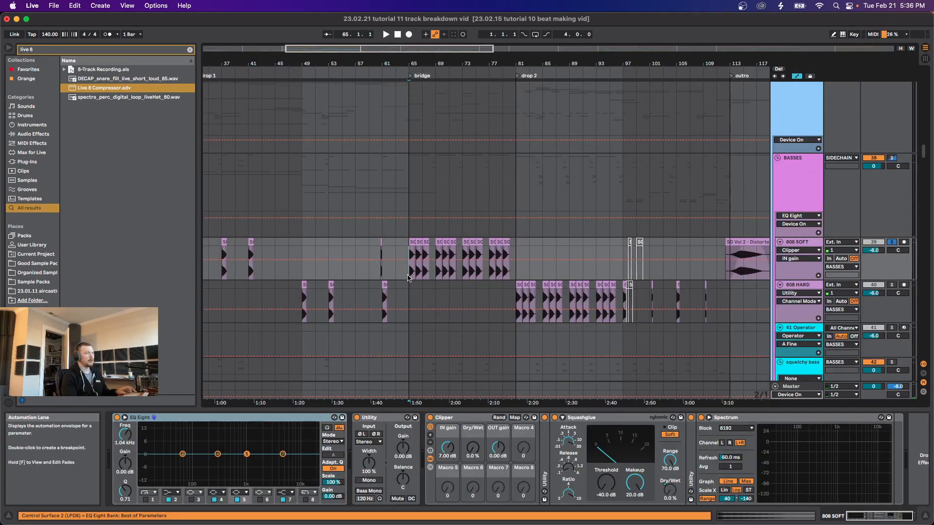
key(space)
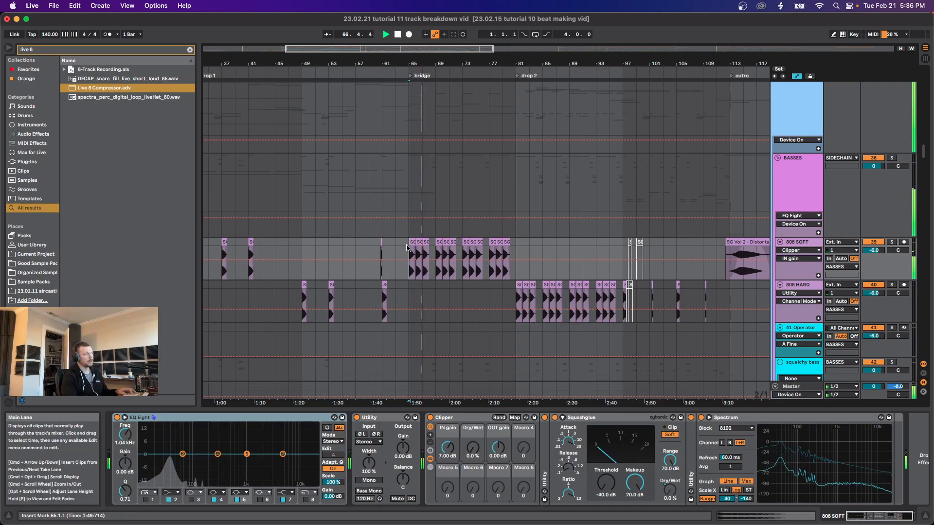
scroll(410, 251, down, 3)
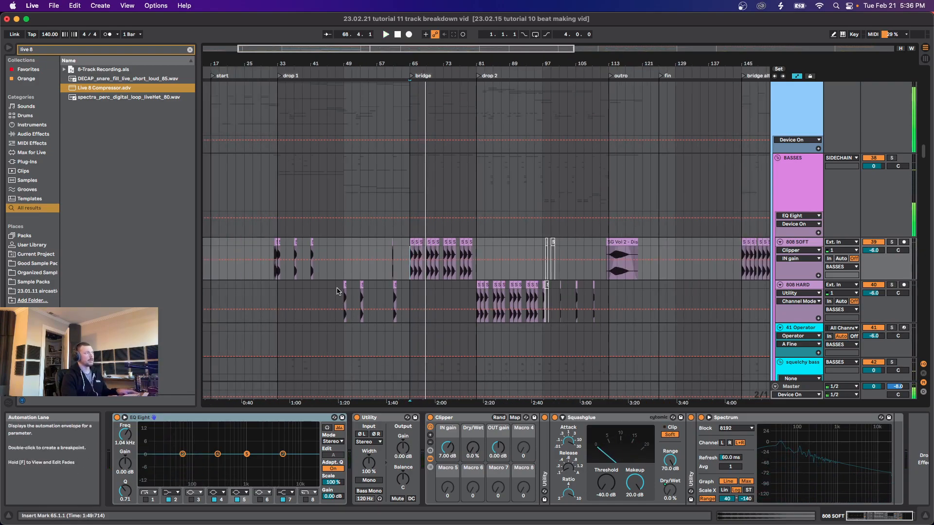
Step: Compare the 808 SOFT and 808 HARD clips in drop 1 and play 808 SOFT soloed from bar 41
scroll(296, 241, up, 3)
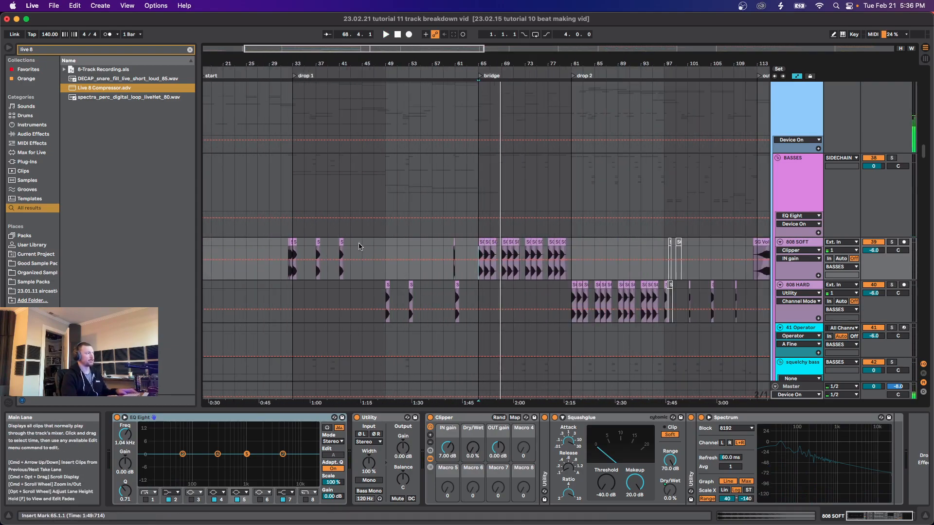
scroll(389, 292, up, 4)
scroll(389, 292, up, 5)
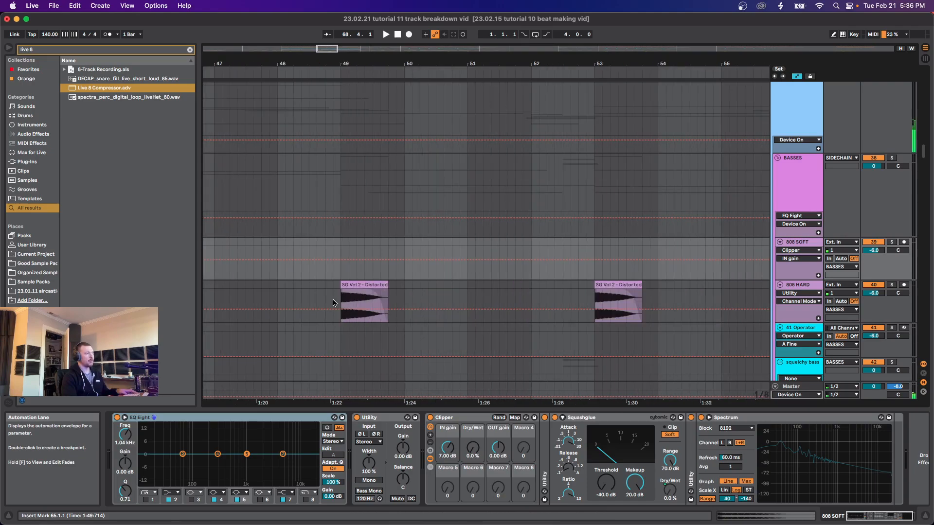
scroll(335, 302, down, 5)
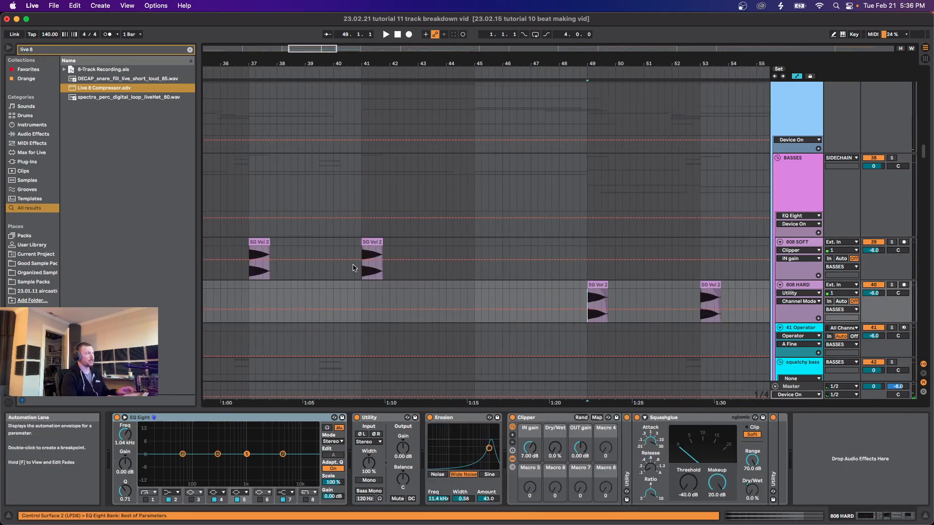
key(space)
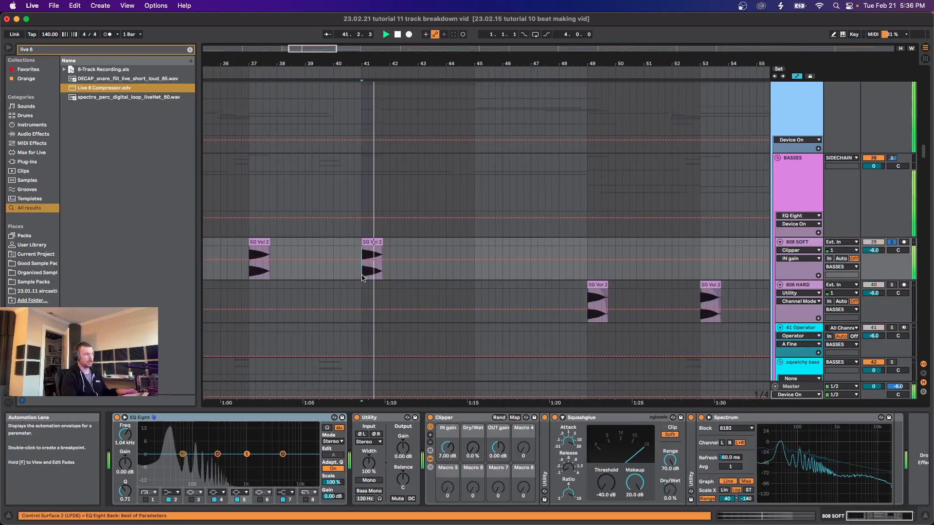
key(space)
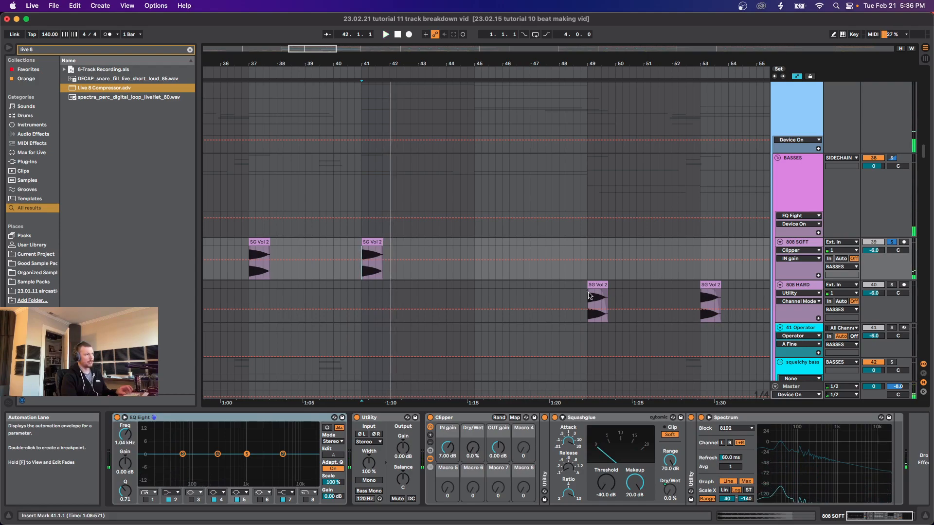
Step: Solo 808 HARD and play its first drop 1 clip from bar 49
scroll(438, 298, right, 5)
scroll(434, 299, down, 5)
click(430, 298)
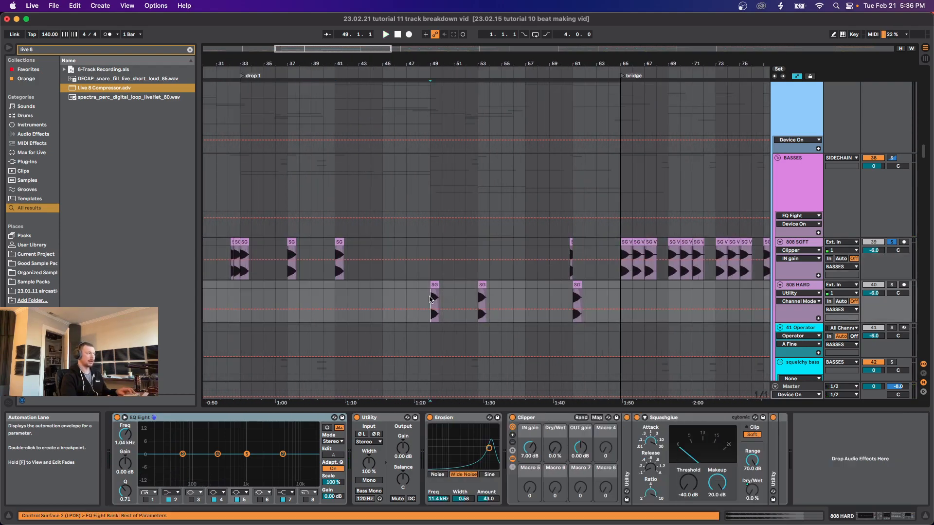
key(s)
key(space)
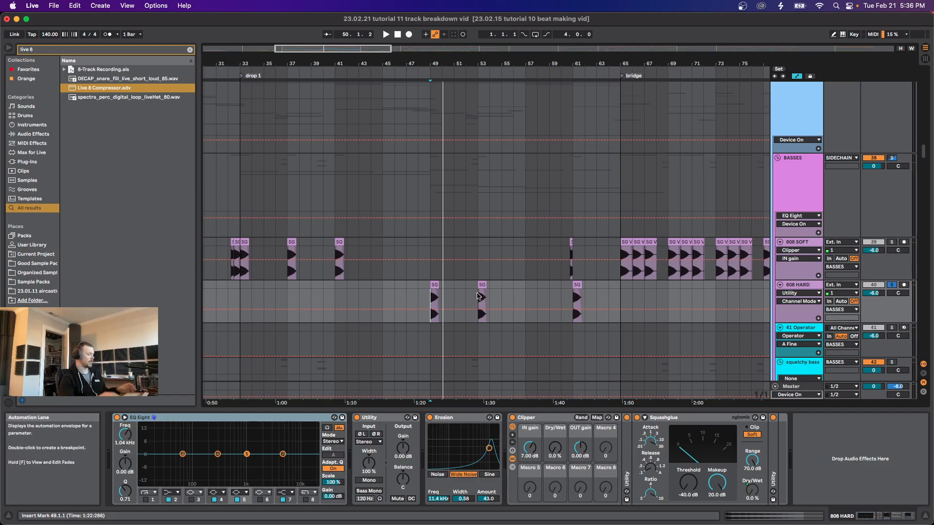
Step: Compare the 808 HARD and 808 SOFT clips across drop 1 and the bridge, marking bars 33 to 49 and bar 65
scroll(460, 297, down, 3)
drag(339, 298, 452, 297)
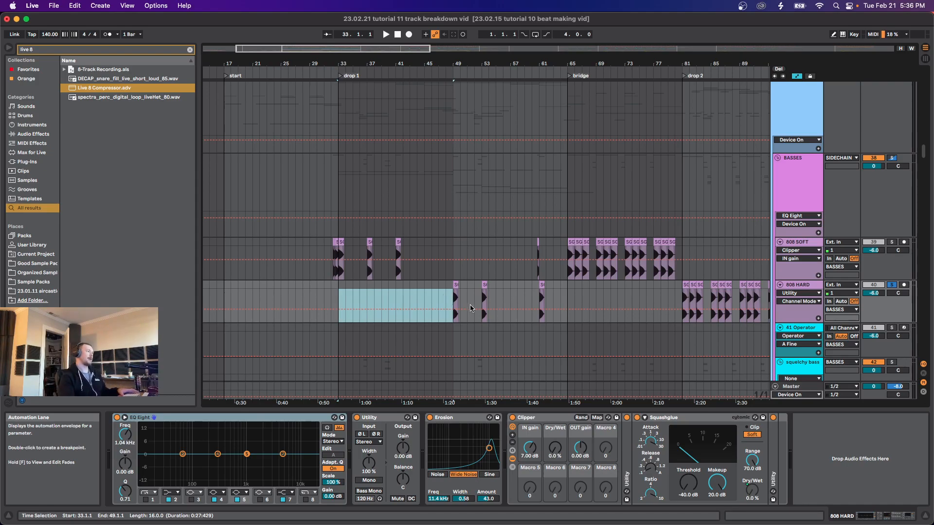
click(453, 305)
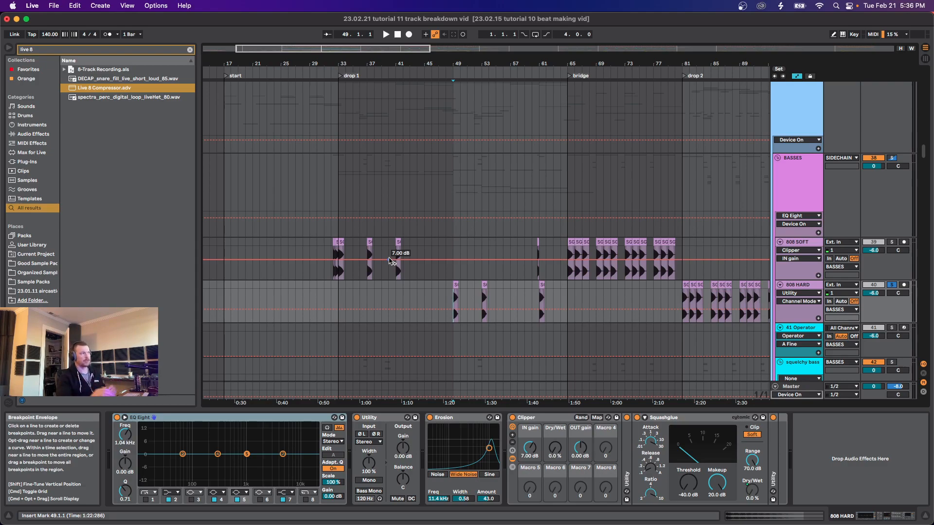
scroll(428, 262, right, 5)
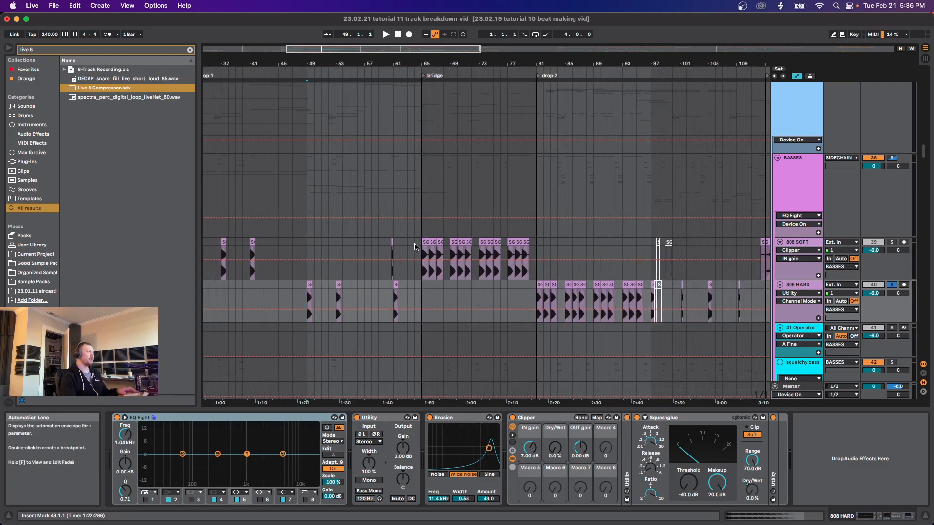
click(427, 263)
scroll(430, 209, down, 4)
scroll(430, 205, up, 2)
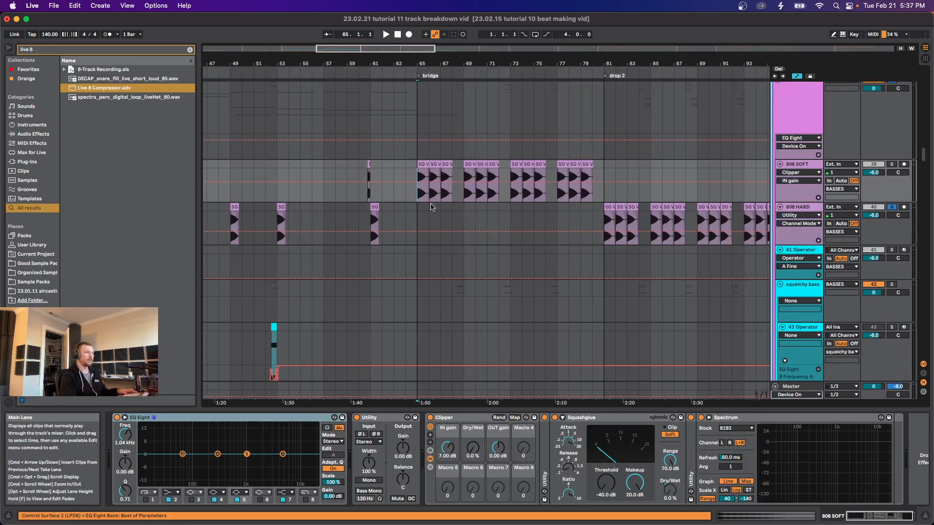
scroll(434, 229, down, 8)
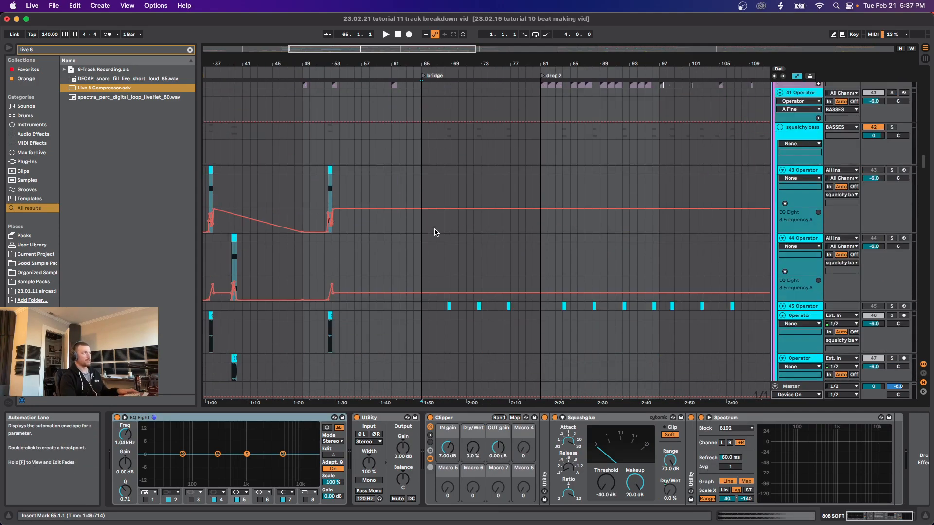
click(421, 258)
scroll(422, 262, down, 3)
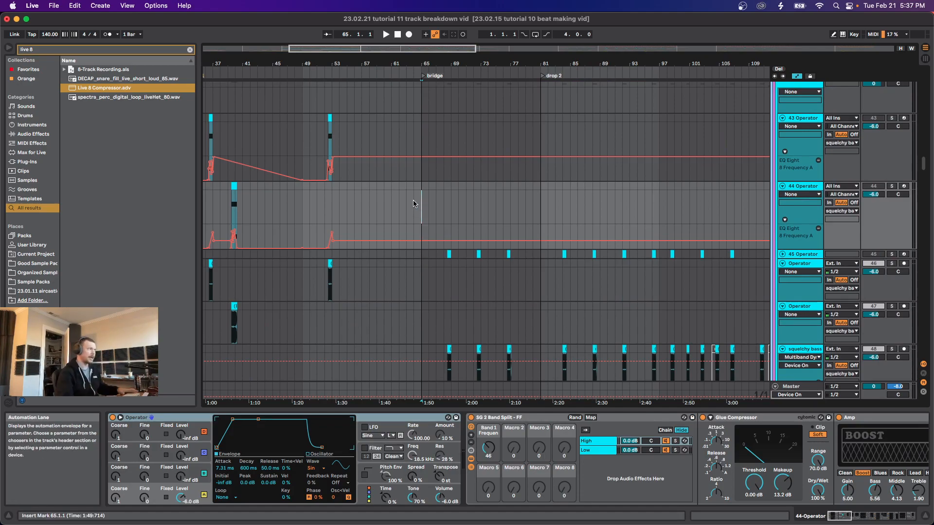
scroll(415, 203, down, 15)
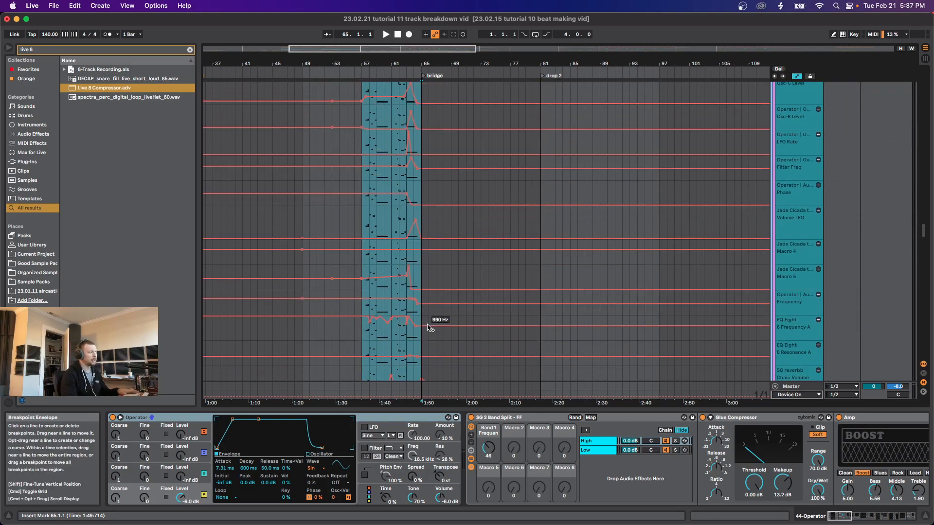
scroll(429, 327, down, 12)
scroll(424, 321, down, 15)
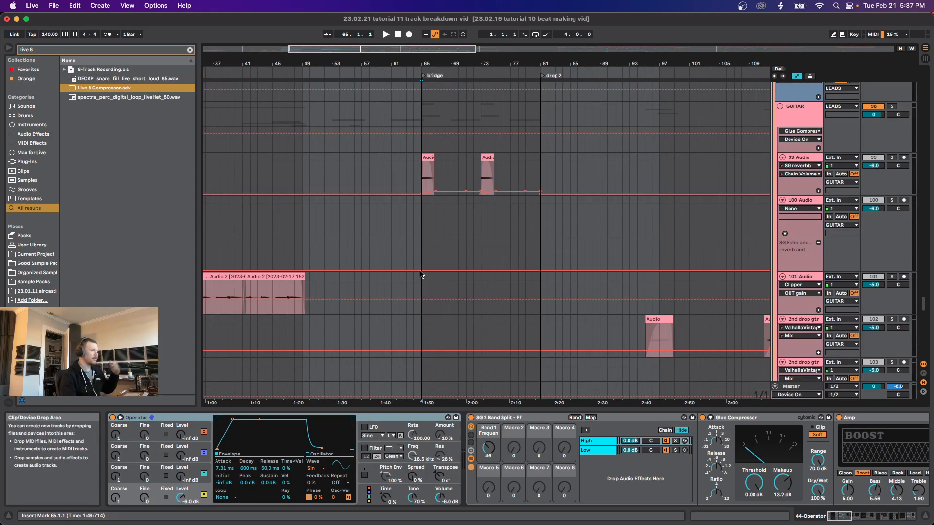
scroll(420, 275, up, 15)
scroll(418, 277, up, 5)
scroll(418, 278, up, 8)
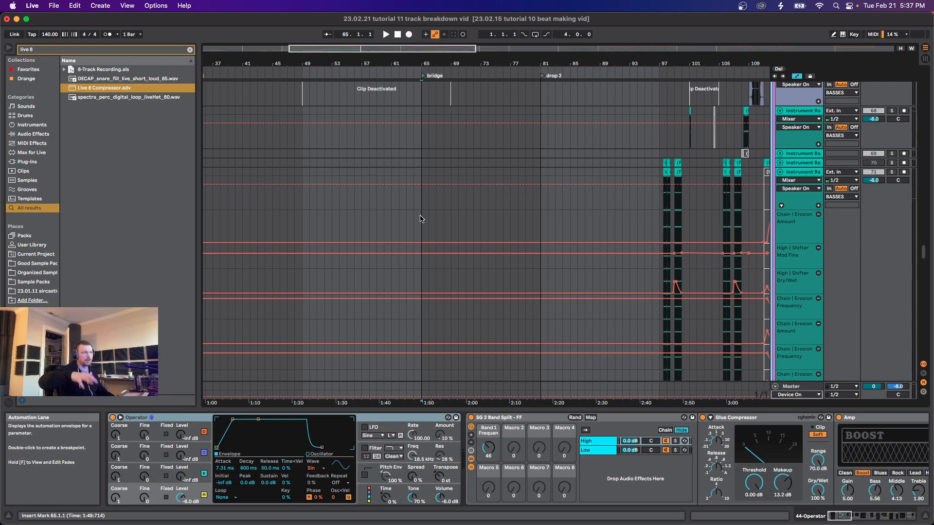
scroll(420, 217, up, 15)
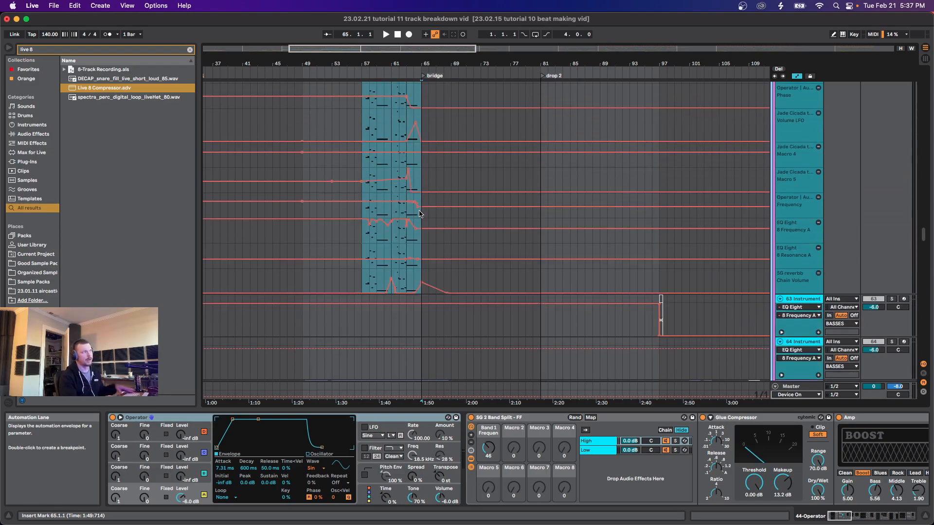
scroll(420, 216, up, 10)
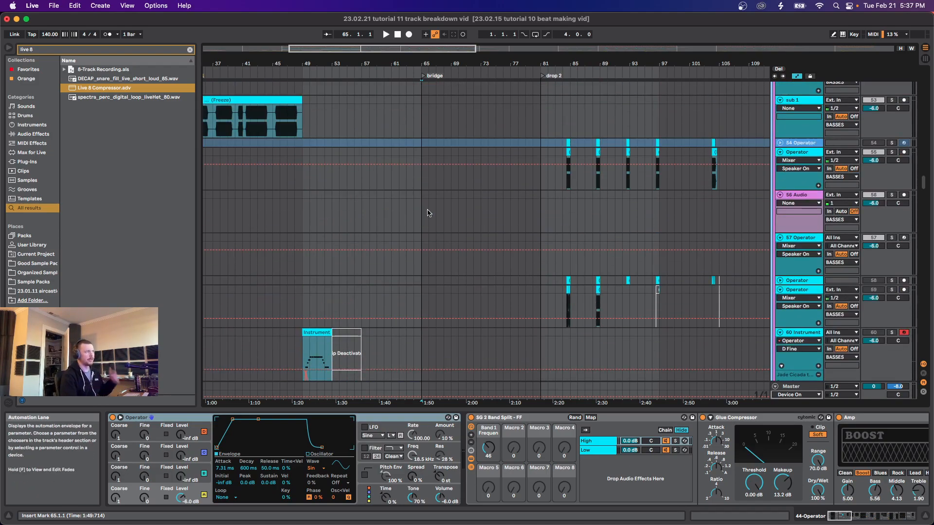
scroll(429, 222, down, 2)
scroll(429, 223, up, 10)
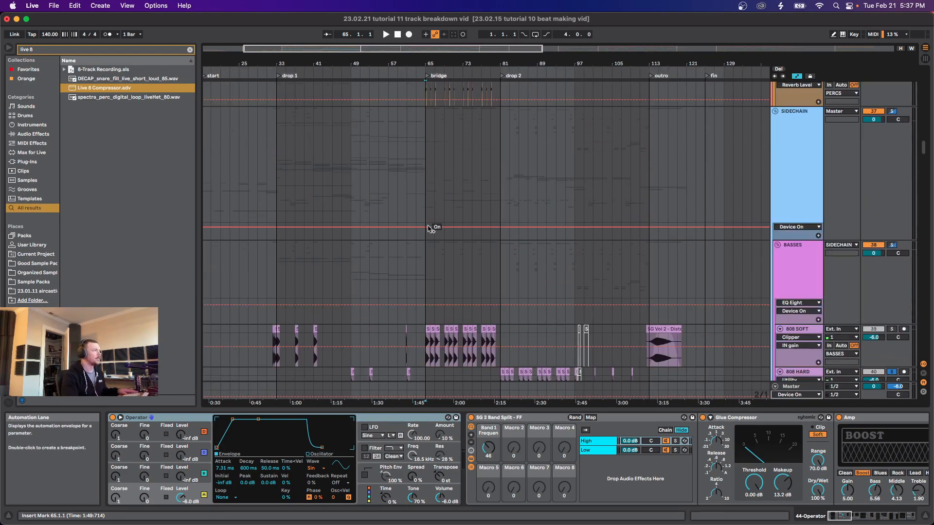
Step: Go to the snare tracks in the bridge alt section and play 10 Snare DirtyUrban 1's short fill before bar 149 in the full mix
scroll(462, 232, down, 2)
scroll(463, 236, up, 5)
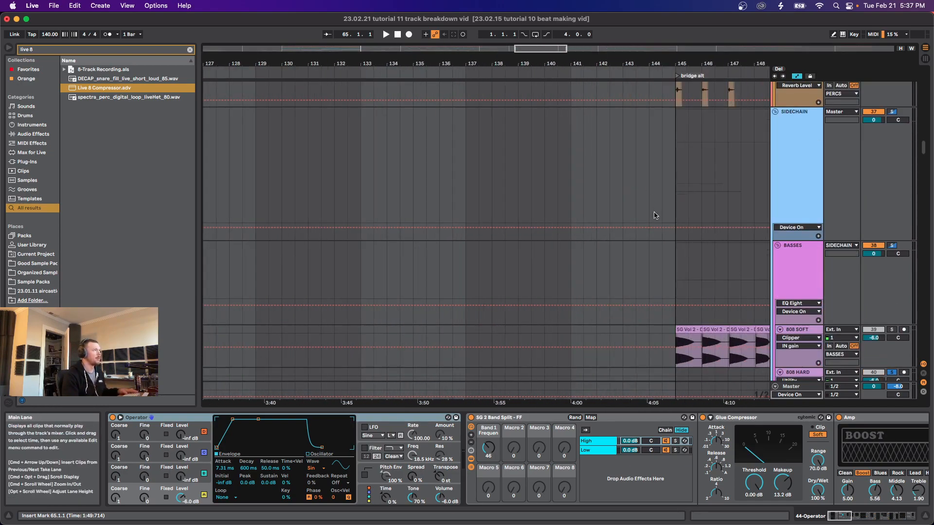
scroll(627, 241, up, 3)
scroll(453, 287, up, 5)
scroll(457, 288, up, 15)
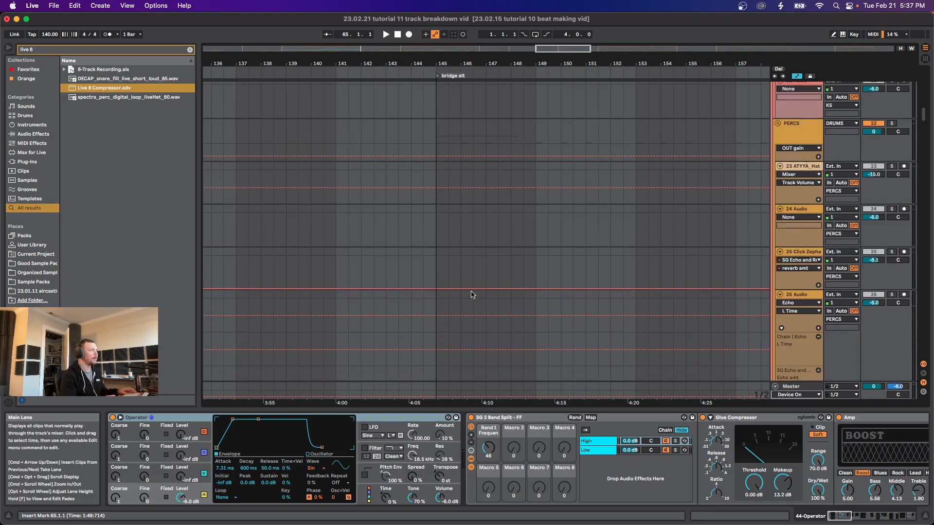
scroll(464, 286, up, 3)
scroll(465, 286, down, 2)
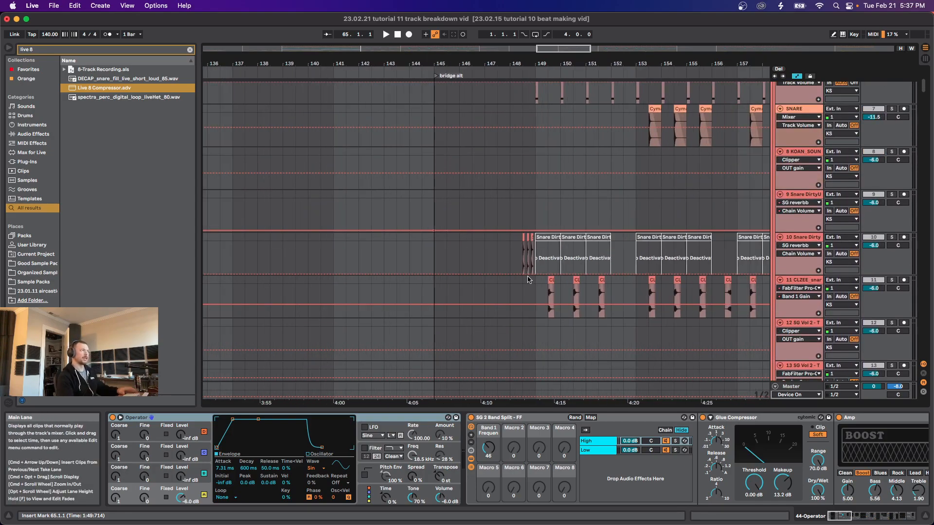
click(443, 257)
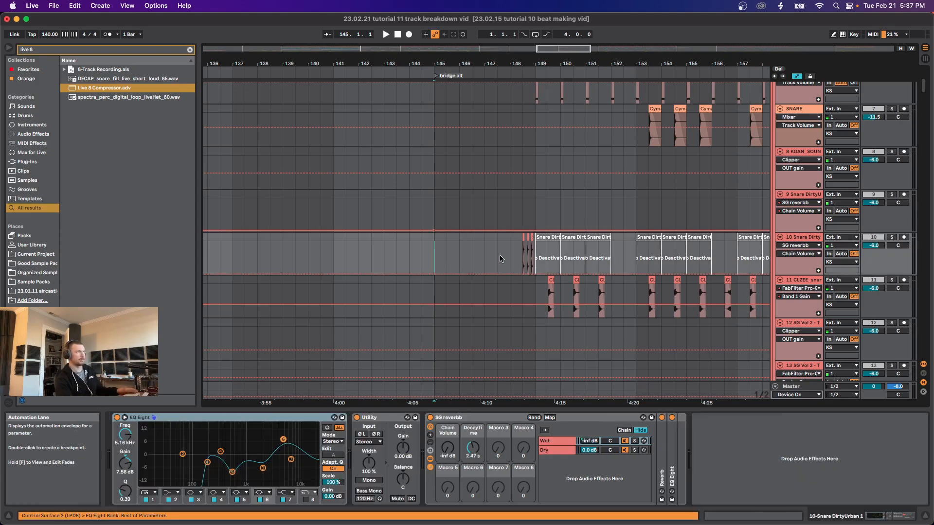
click(521, 260)
key(s)
key(space)
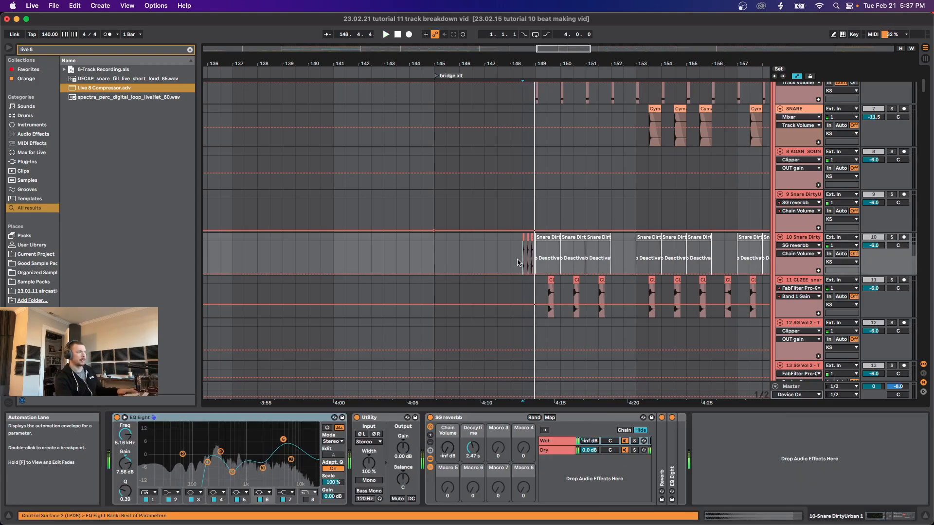
click(524, 260)
key(space)
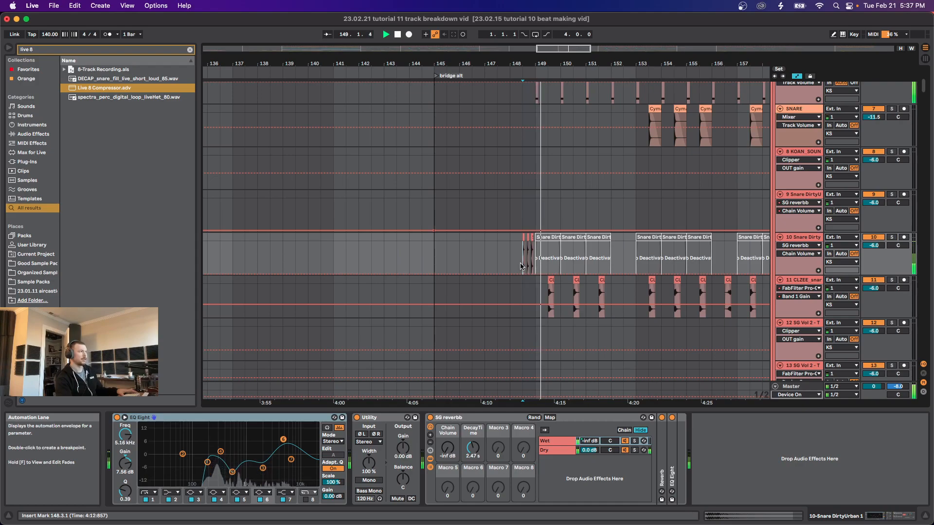
Step: Reactivate the three 10 Snare DirtyUrban 1 clips from bar 149 to 152 and play them from bar 148.3
scroll(521, 273, down, 5)
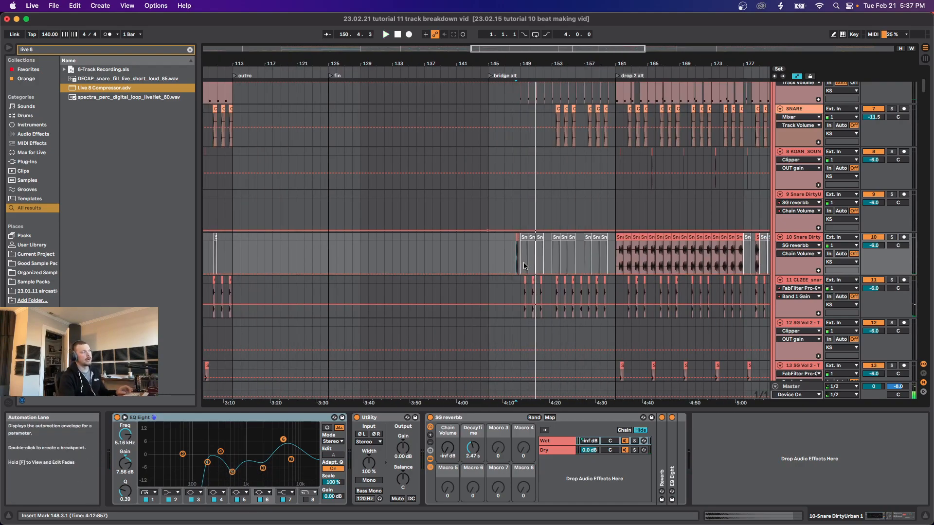
scroll(524, 265, up, 10)
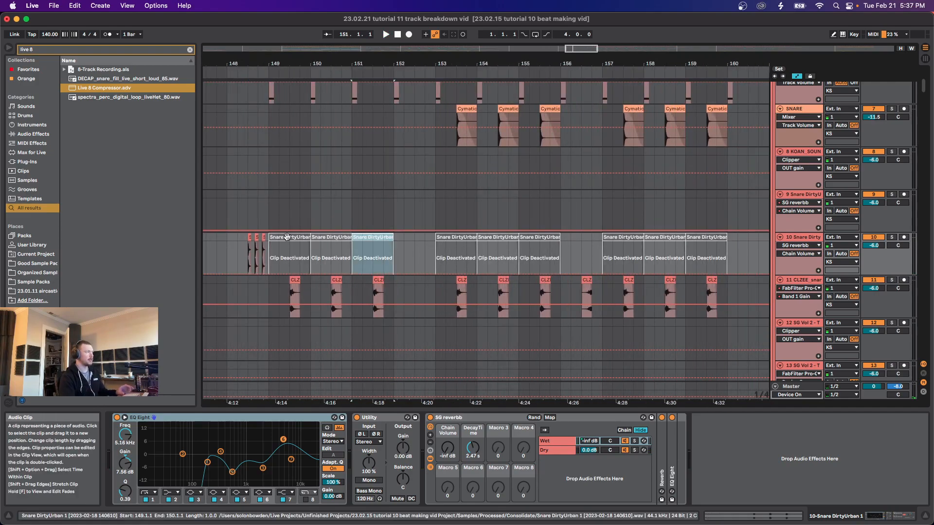
shift+click(289, 237)
key(0)
click(255, 290)
key(space)
key(minus)
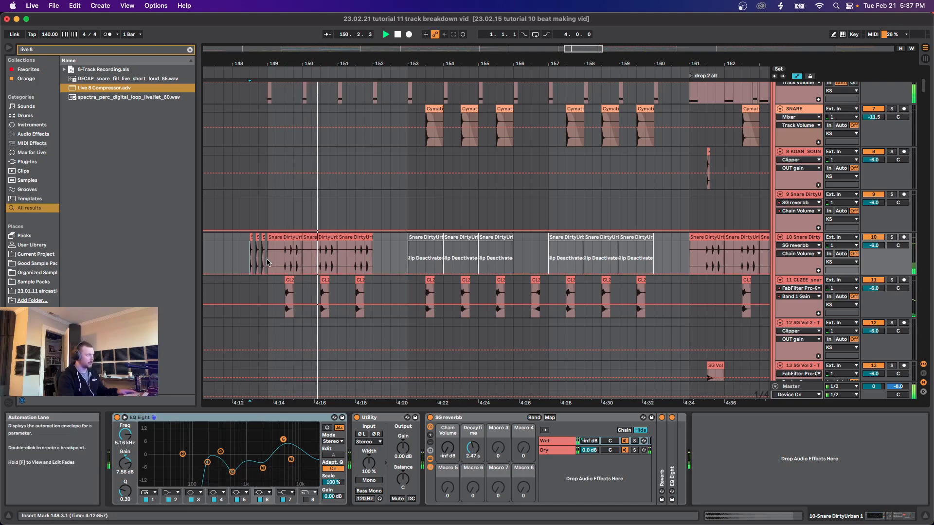
Step: Mark the snare hits from bar 149 on and try splitting the first reactivated clip at bar 149.3
drag(268, 262, 276, 262)
shift+click(369, 253)
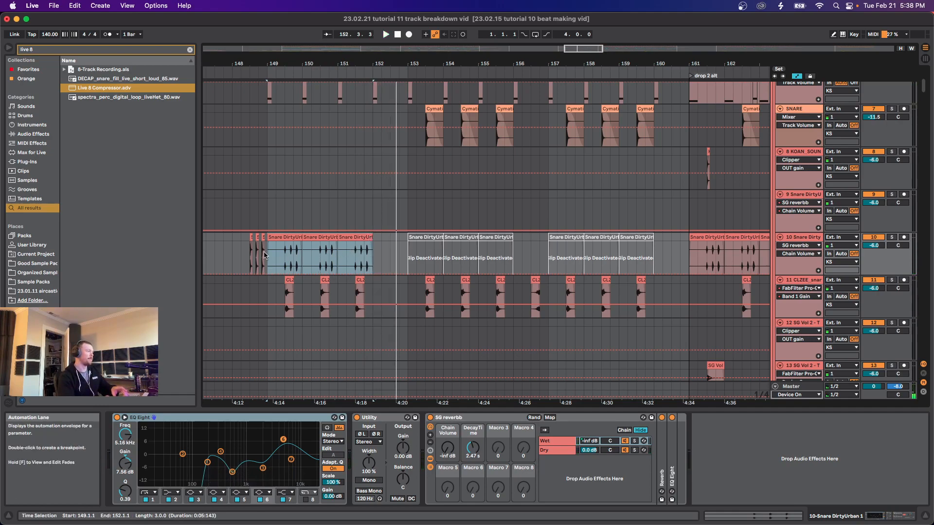
drag(286, 258, 315, 264)
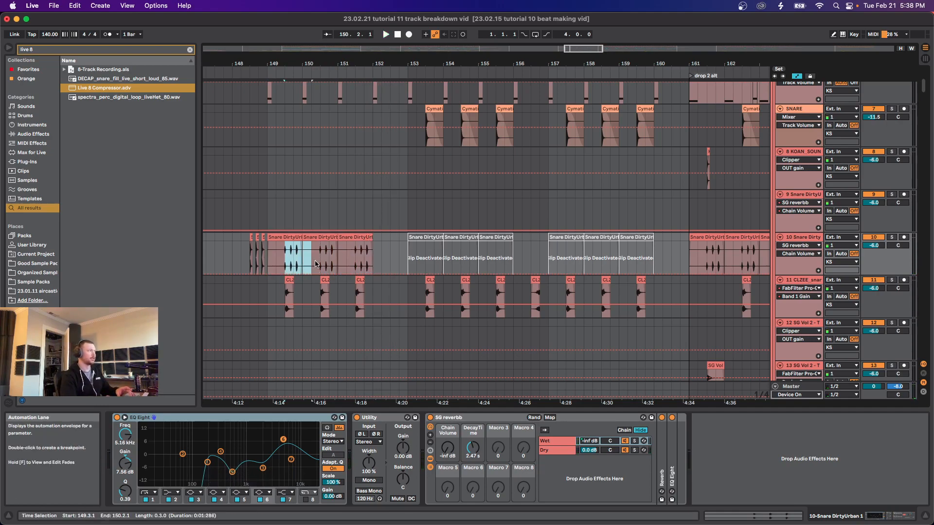
key(super+e)
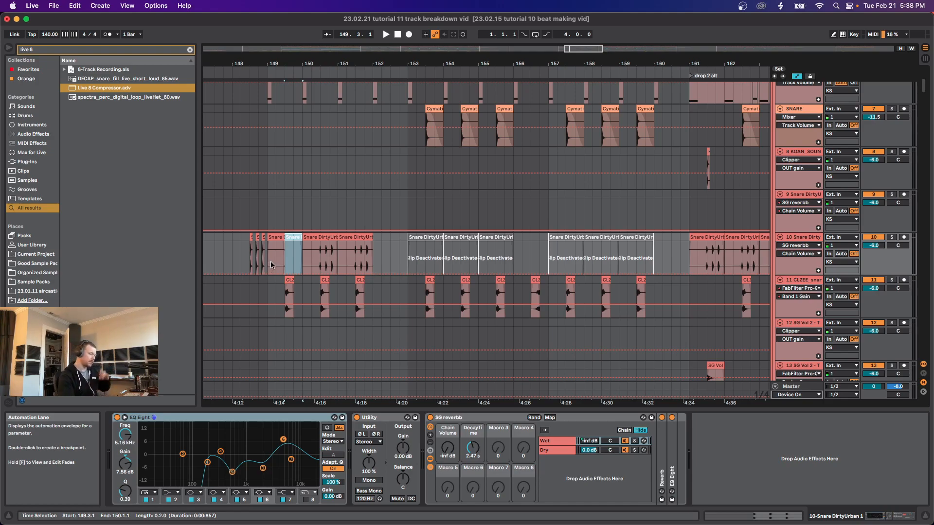
Step: Restore the split snare clip and deactivate the three 10 Snare DirtyUrban 1 clips from bar 149 to 152
drag(307, 239, 272, 239)
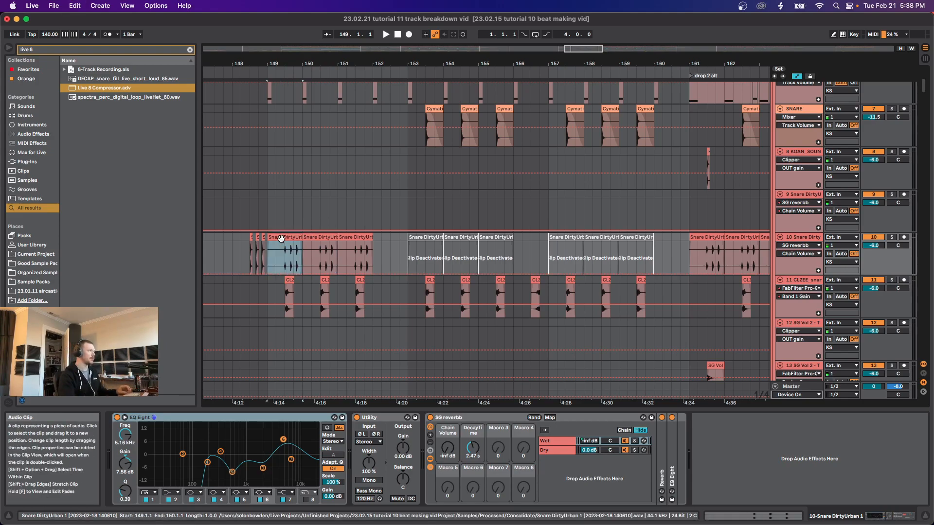
shift+click(346, 237)
key(0)
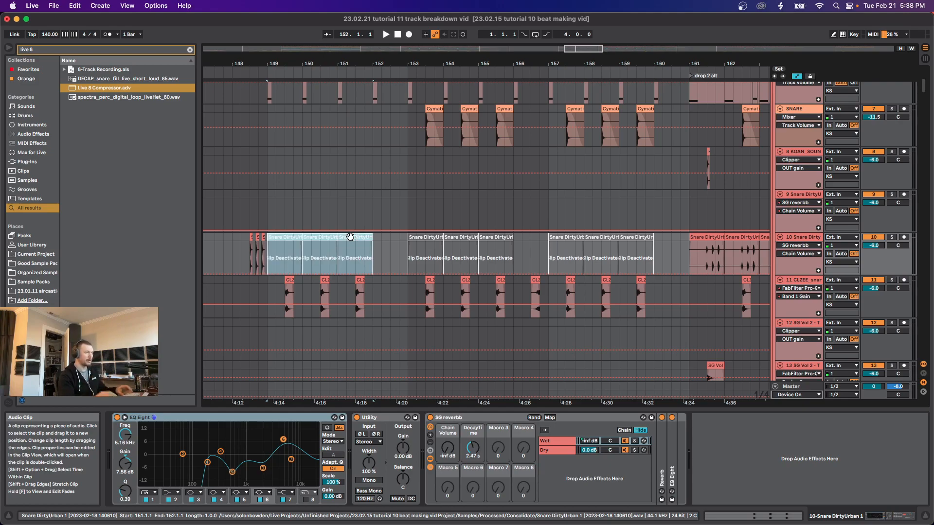
Step: Examine how the kick and snare clips are laid out across bridge alt and drop 2 alt, around bar 161
scroll(350, 238, down, 5)
scroll(351, 238, right, 4)
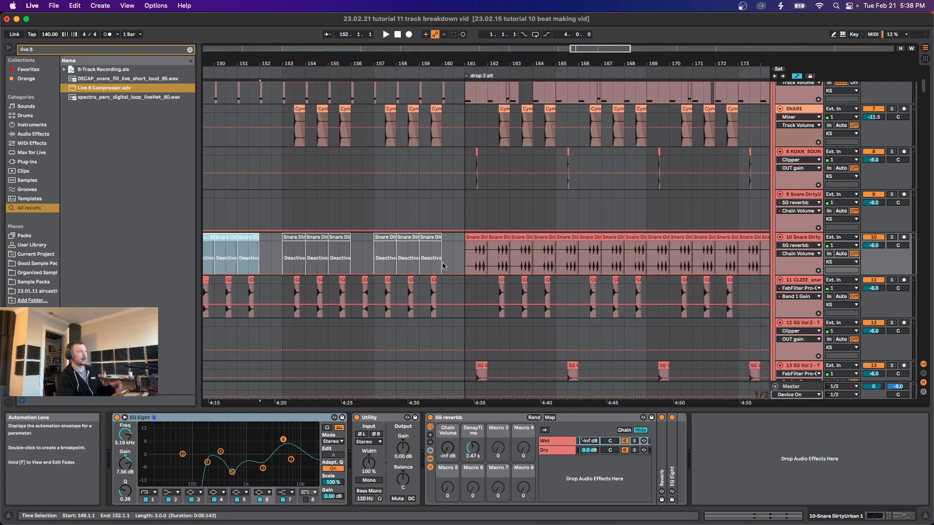
click(463, 265)
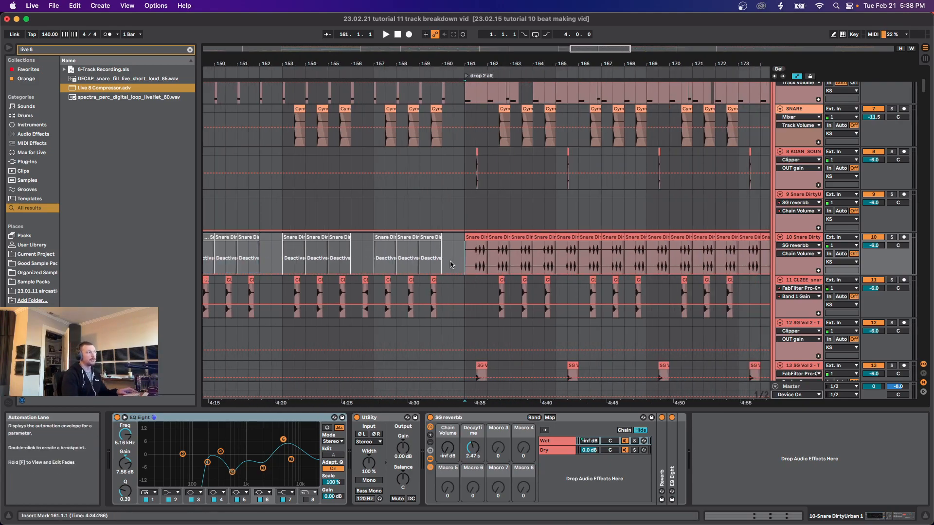
scroll(450, 264, down, 5)
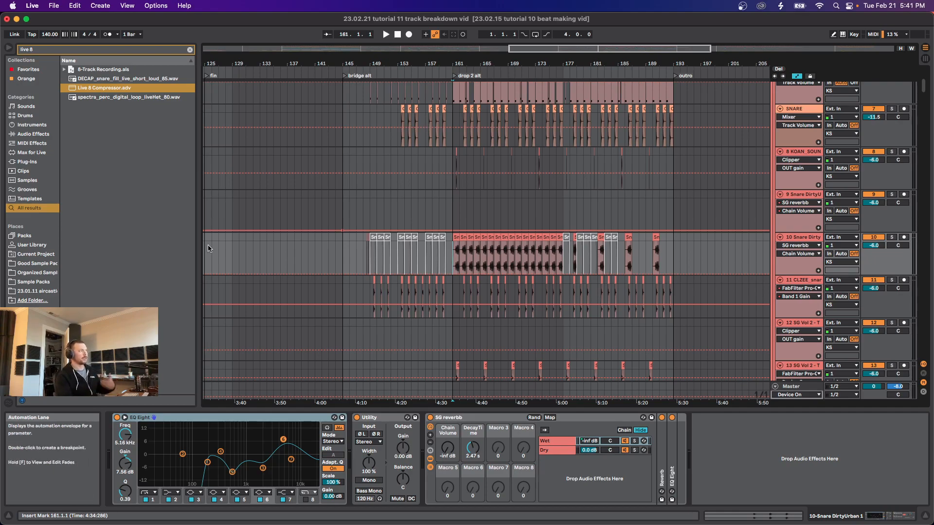
scroll(250, 246, left, 5)
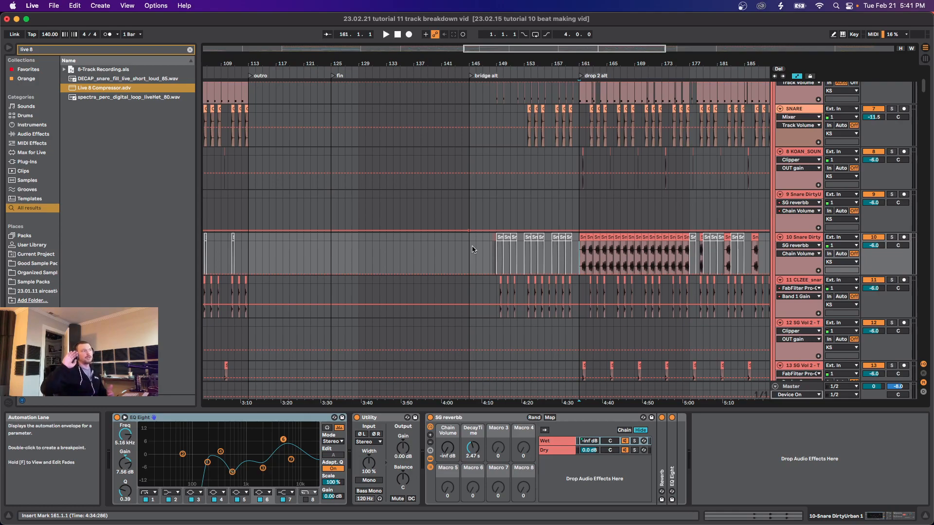
scroll(479, 250, up, 3)
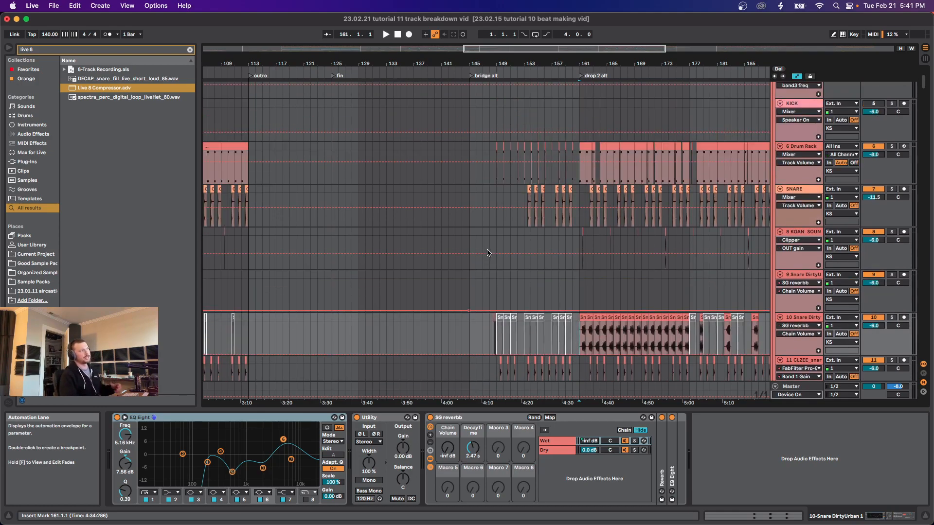
scroll(510, 313, right, 3)
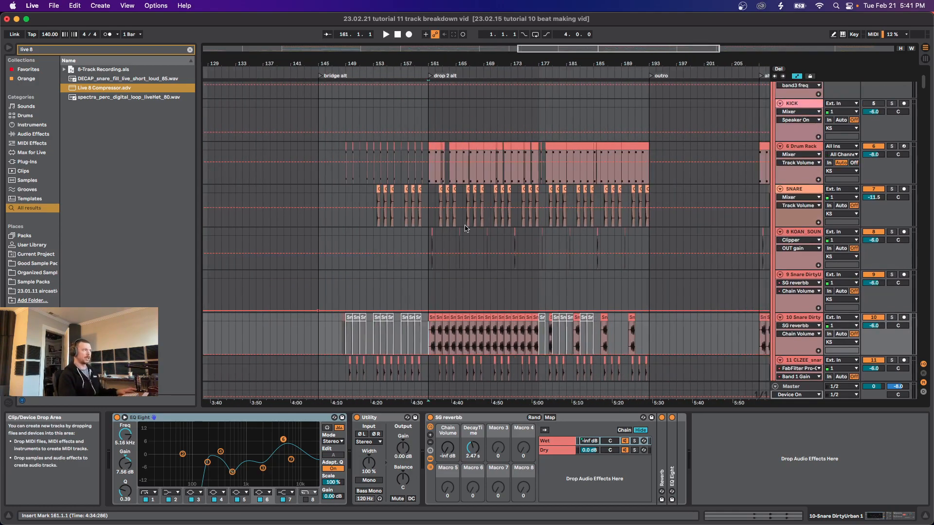
Step: Play 10 Snare DirtyUrban 1's drop 2 alt clips in the full mix from bar 161
click(428, 295)
scroll(428, 295, up, 3)
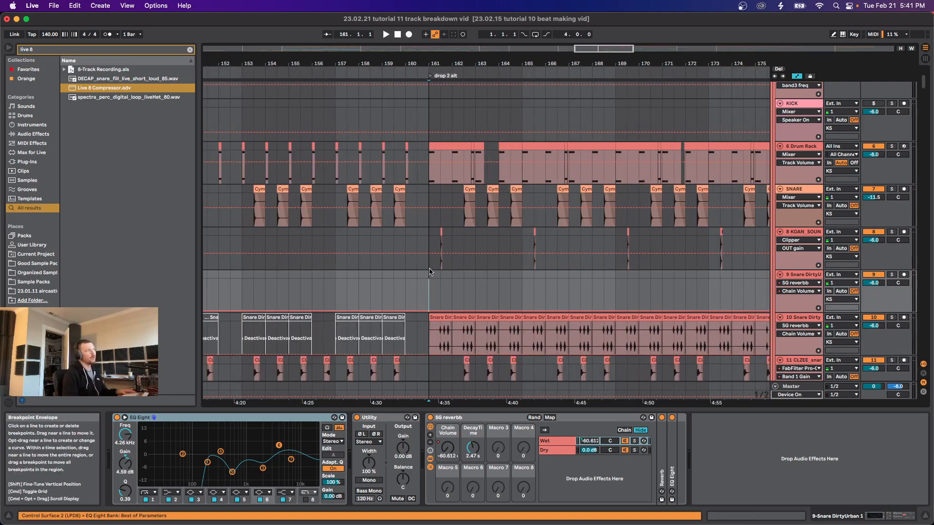
click(433, 342)
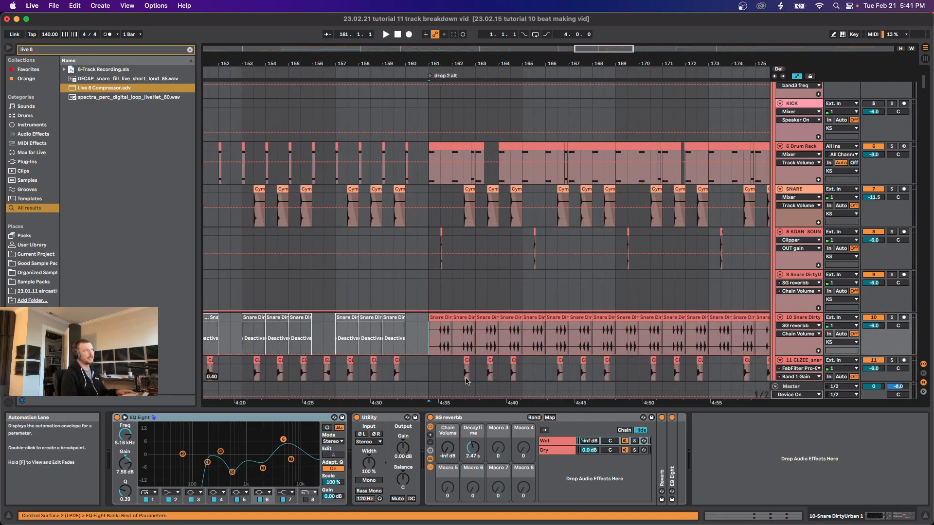
key(space)
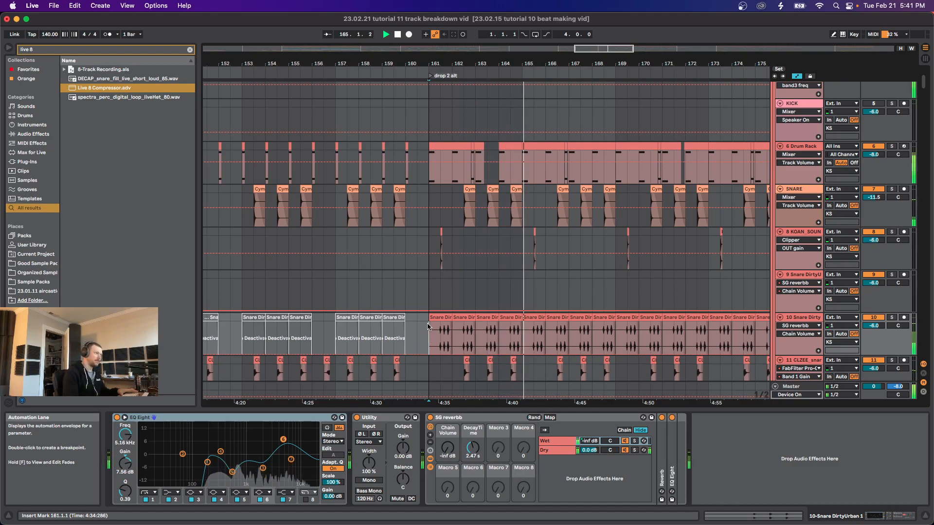
Step: Open the sample details of 10 Snare DirtyUrban 1's first drop 2 alt clip at bar 161
scroll(430, 335, down, 3)
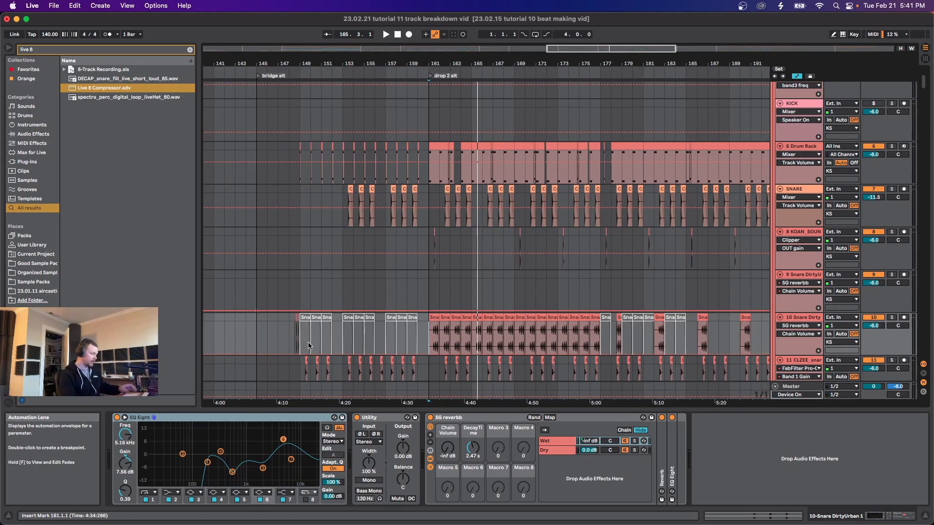
click(433, 330)
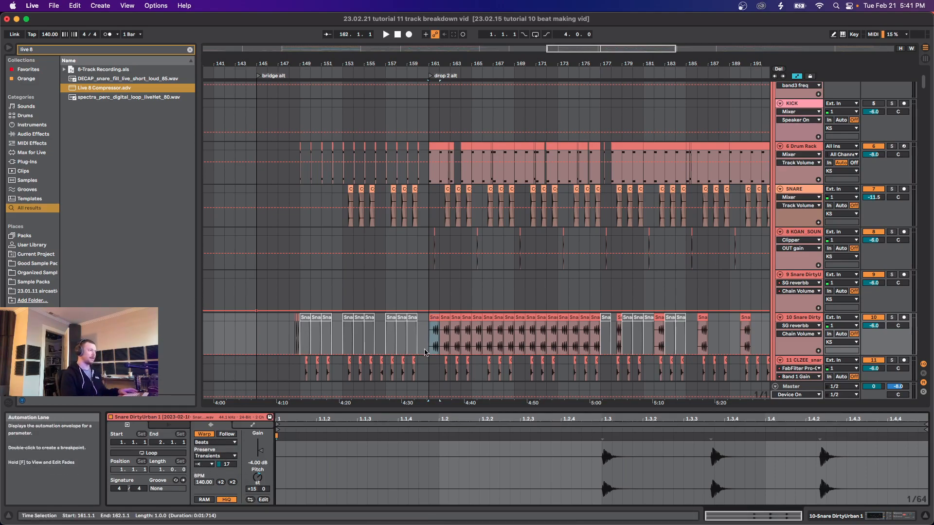
scroll(424, 351, down, 5)
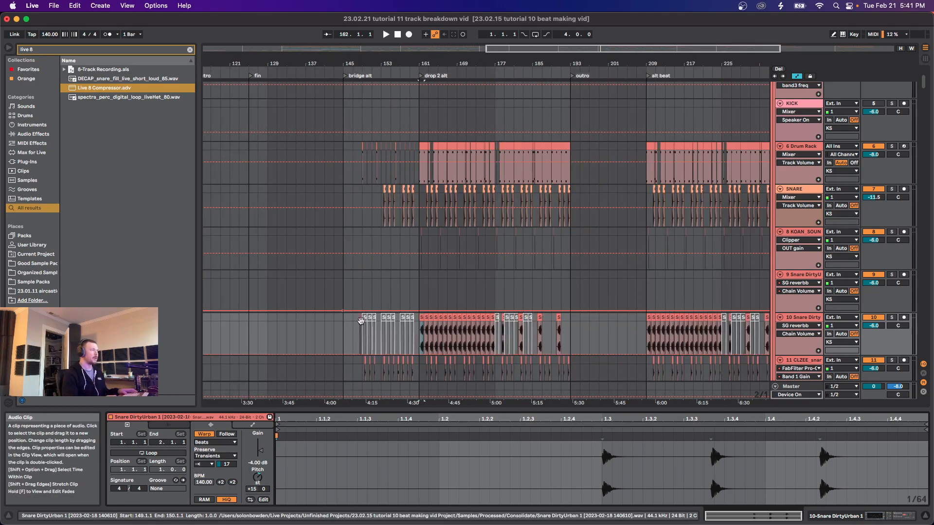
Step: Look through the percussion and bass tracks below for the bridge alt and drop 2 alt sections
scroll(346, 343, down, 15)
scroll(348, 346, down, 20)
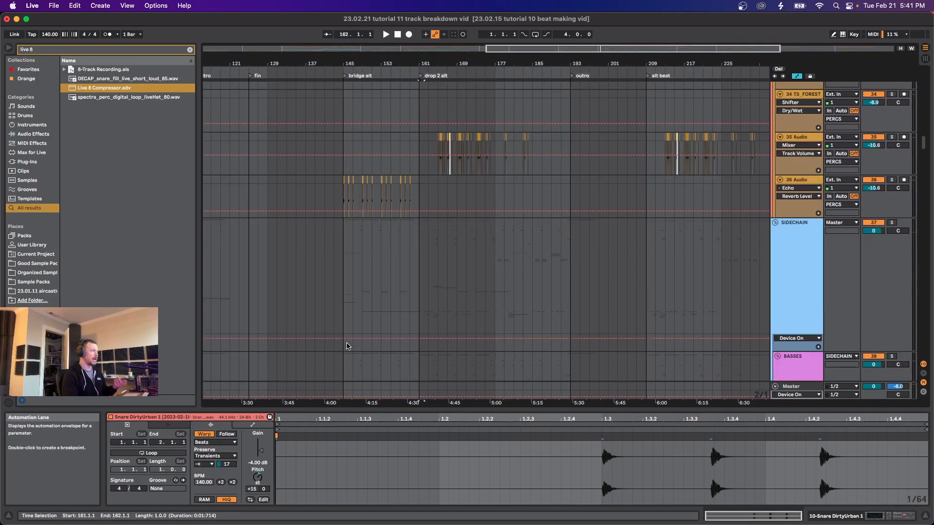
scroll(346, 346, down, 20)
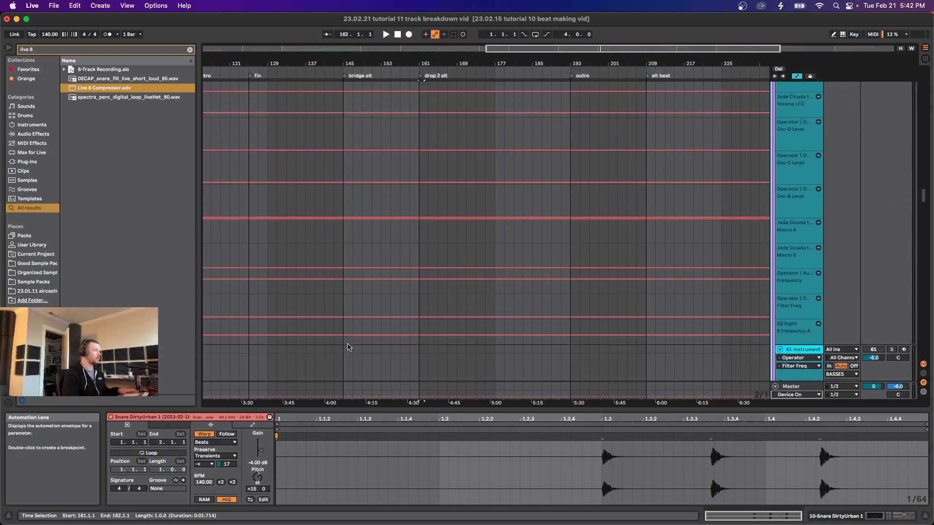
Step: Find the Cartoon Gun SFX clips on track 120 near the bridge and place the insert marker at bar 64
drag(923, 227, 923, 315)
scroll(334, 329, up, 3)
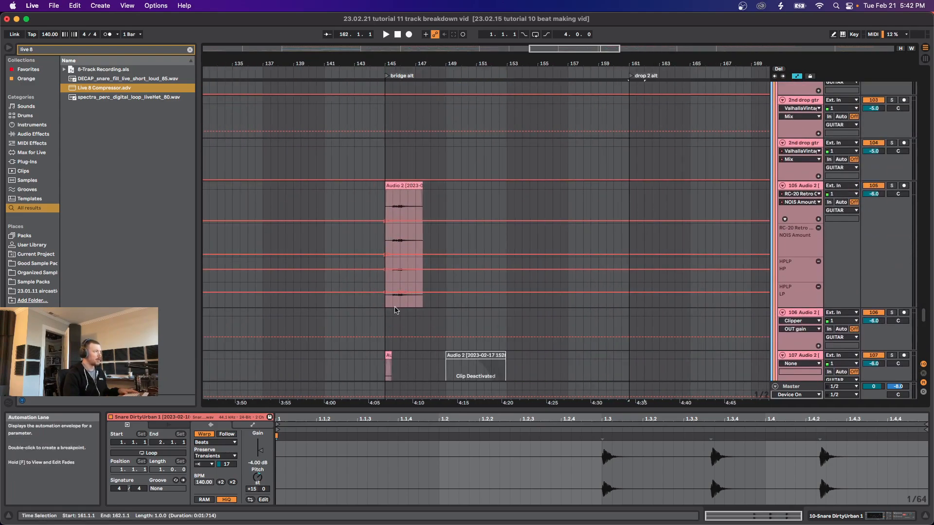
scroll(388, 239, up, 5)
scroll(386, 254, down, 10)
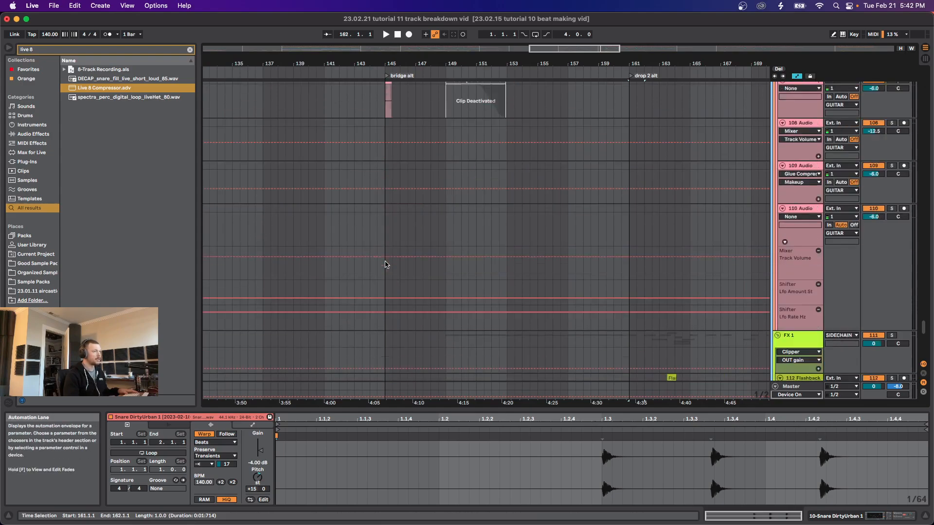
scroll(385, 276, left, 15)
scroll(385, 275, down, 5)
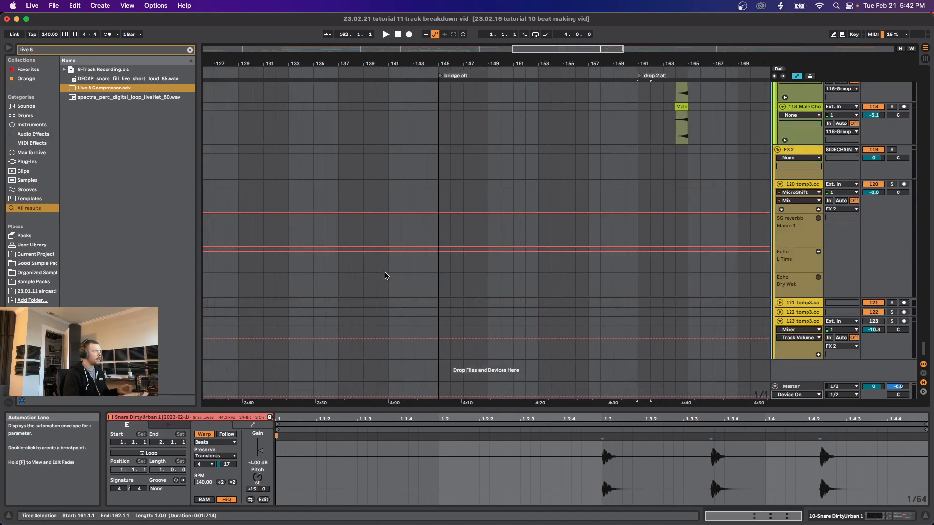
scroll(383, 275, left, 8)
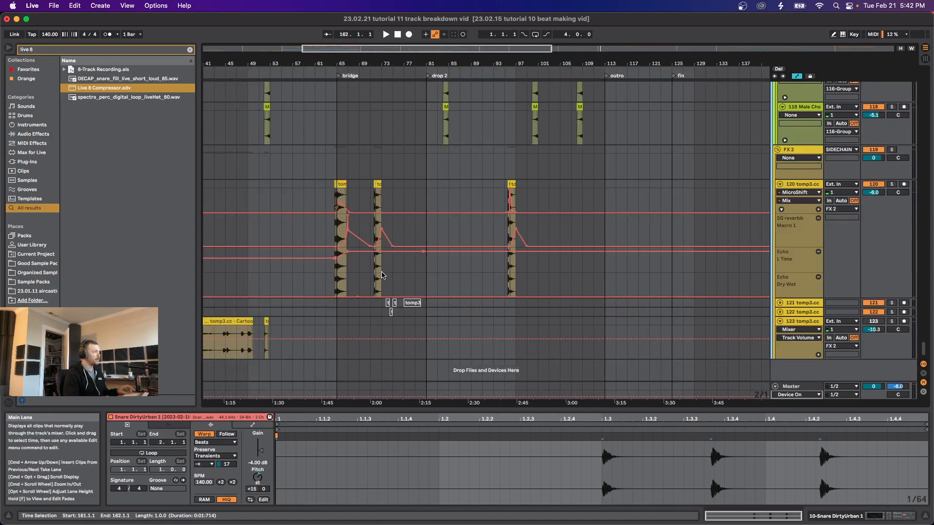
scroll(388, 291, up, 10)
click(379, 292)
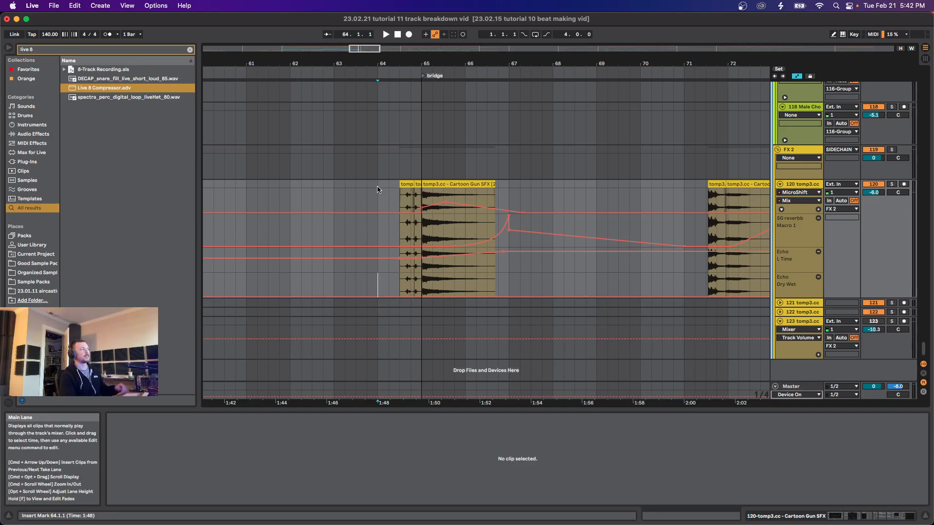
Step: Select the two short Cartoon Gun SFX clips on track 120 from 64.3.1 up to the start of the bridge
click(334, 195)
scroll(413, 209, up, 5)
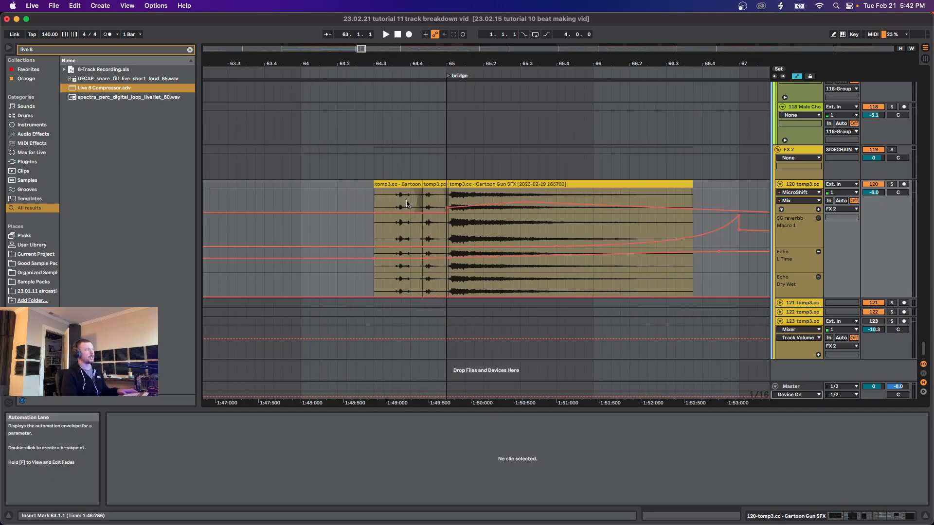
drag(371, 212, 446, 210)
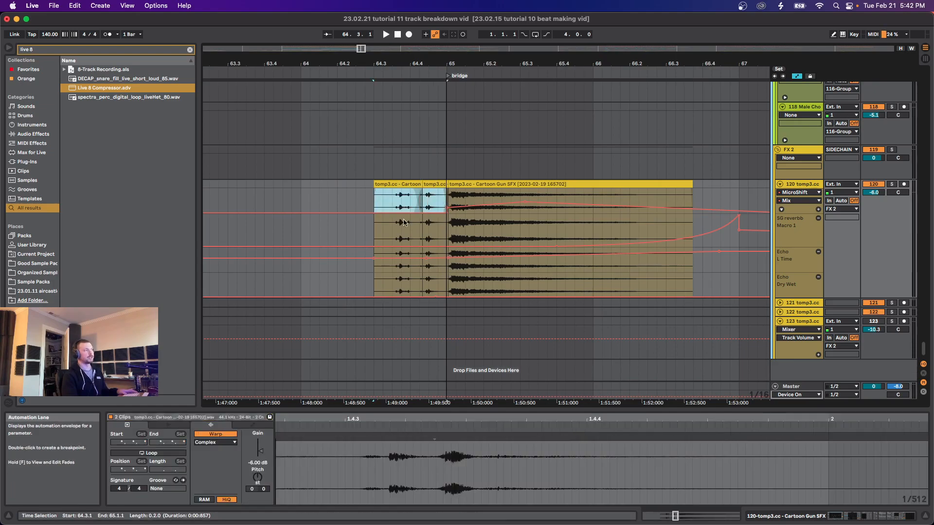
scroll(431, 230, down, 9)
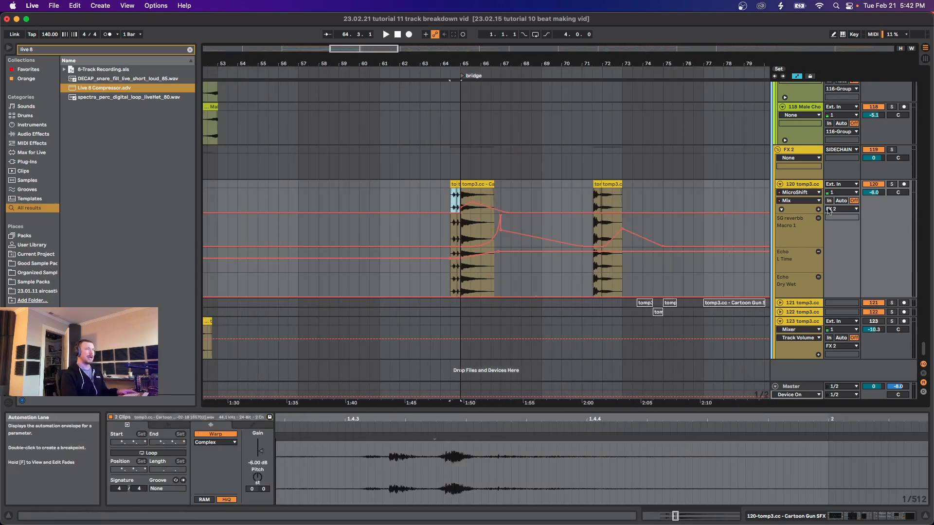
Step: Examine the Snare DirtyUrban clips on track 10 during the bridge and place the insert marker at bar 81, where drop 2 starts
drag(919, 343, 910, 80)
click(544, 267)
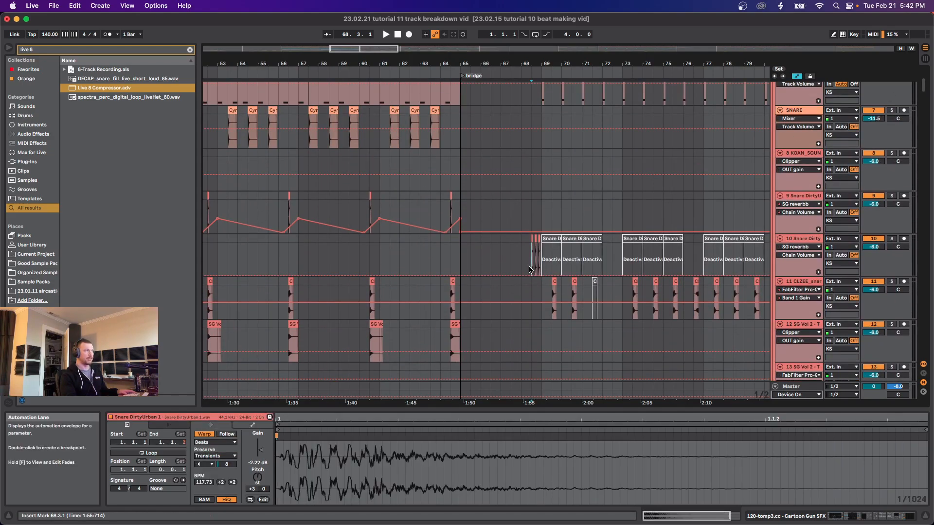
scroll(544, 267, down, 3)
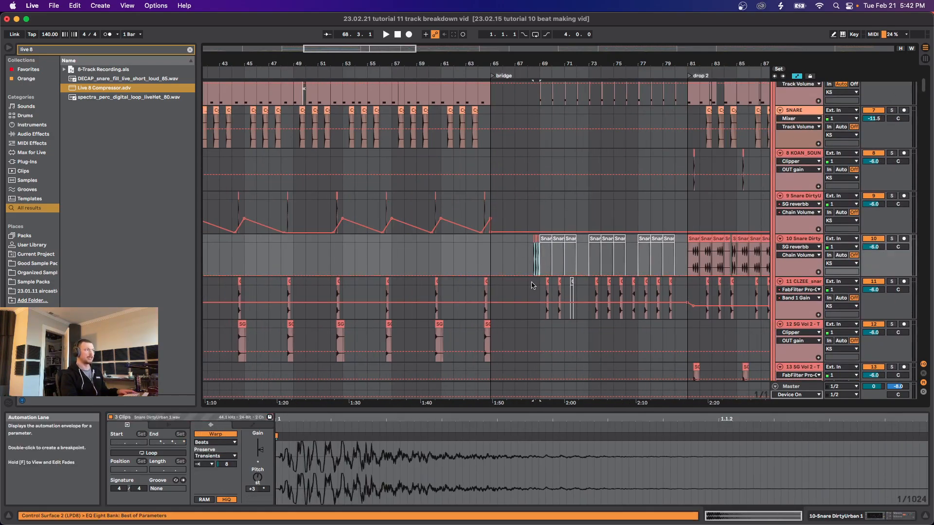
click(684, 267)
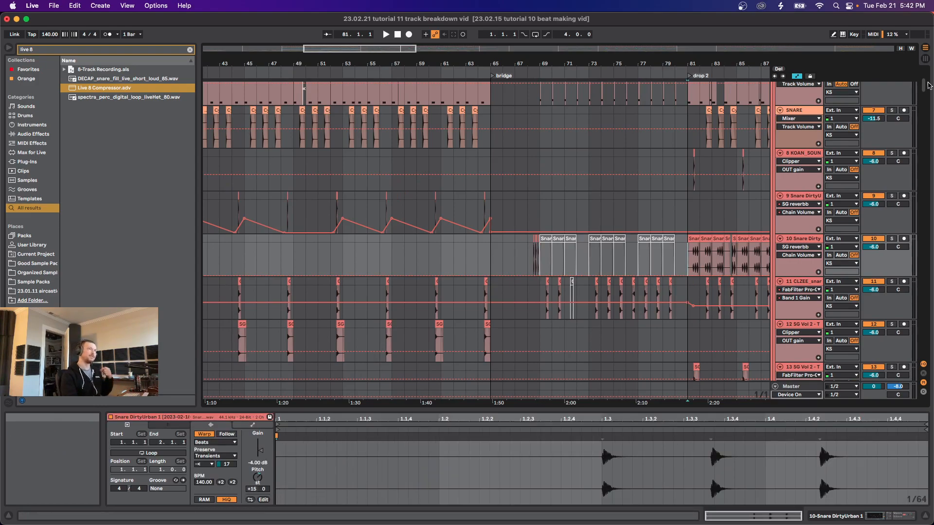
Step: Place the insert marker at bar 64 on the Cartoon Gun SFX track 120 and look over the FX 1 group's clips
drag(923, 87, 914, 351)
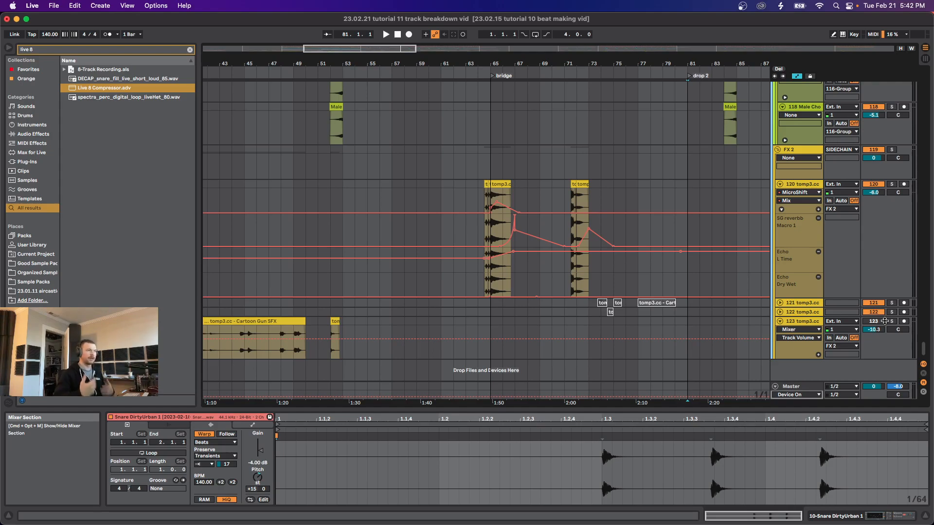
click(478, 187)
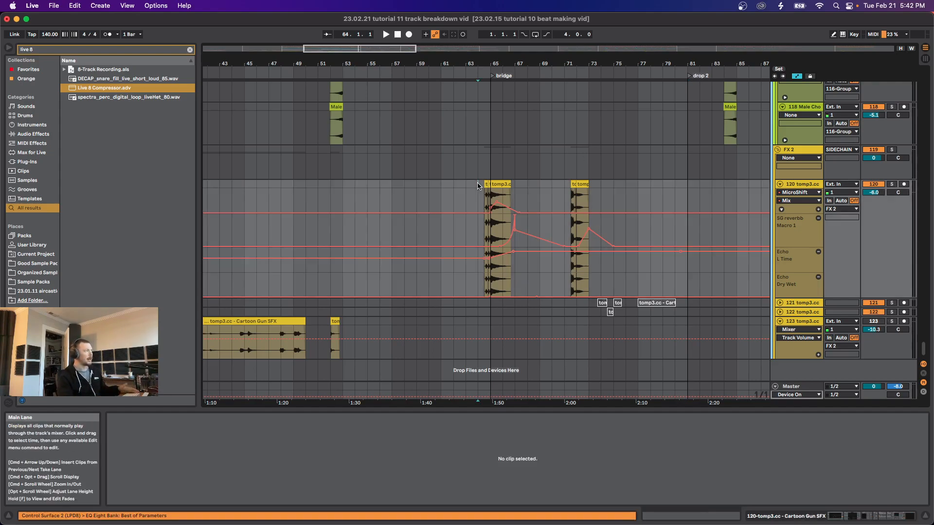
scroll(501, 223, up, 4)
scroll(524, 267, up, 4)
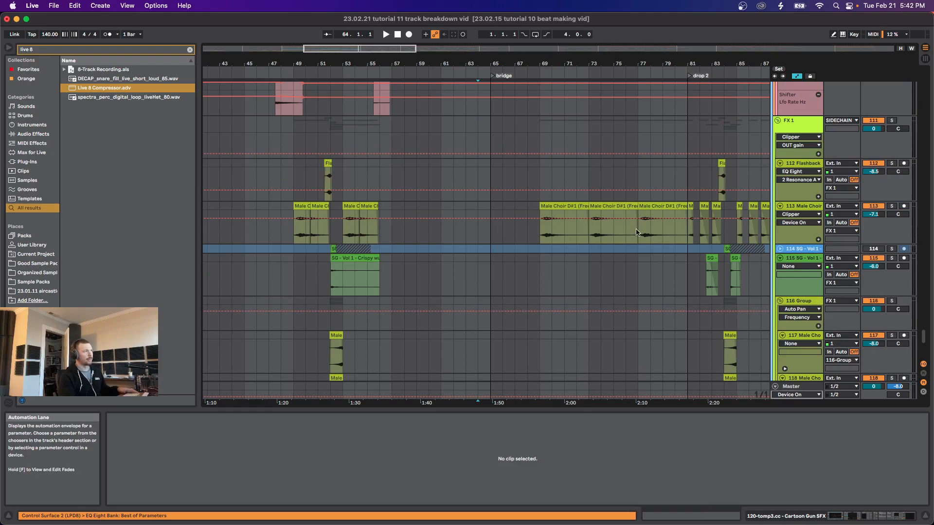
Step: Solo the 99 Audio guitar track and play it from the start of the bridge at bar 65
drag(923, 338, 919, 305)
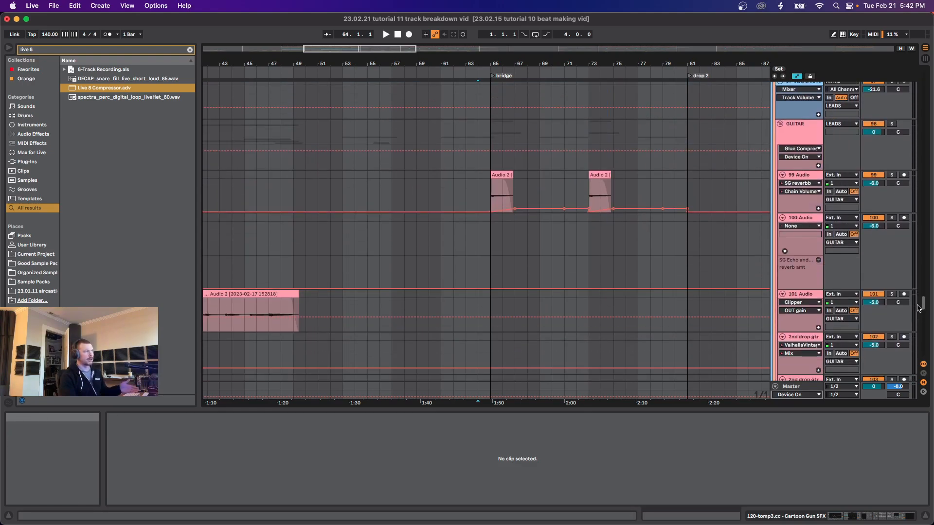
click(490, 192)
key(s)
key(space)
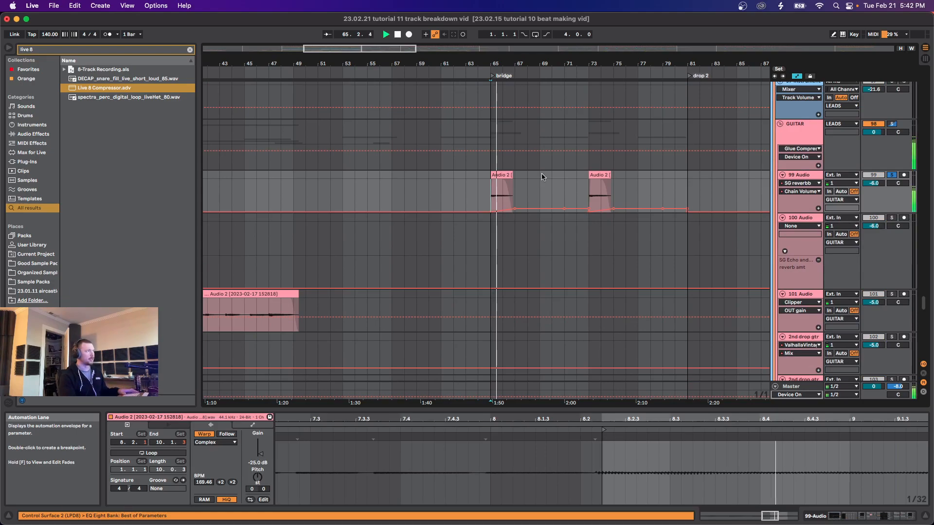
scroll(527, 195, down, 5)
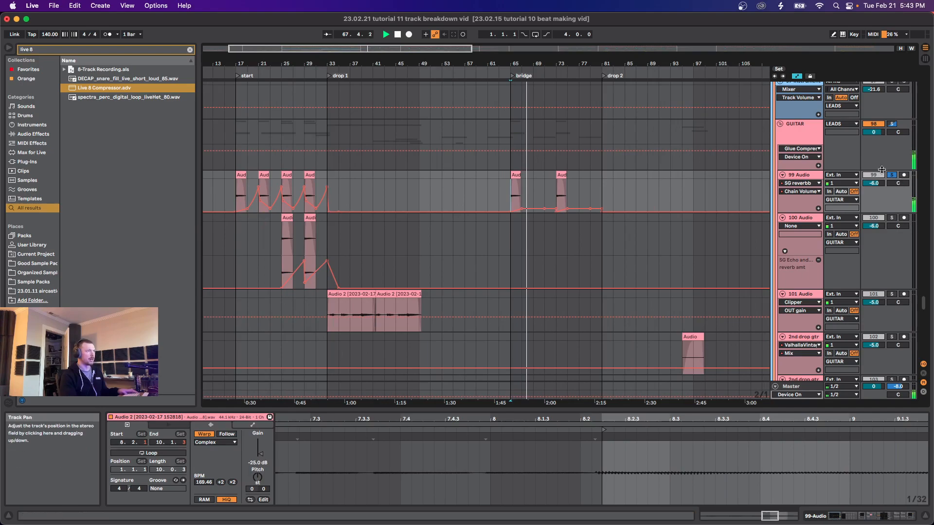
Step: Show the device chain of the 99 Audio track and examine its SG Echoo rack
double_click(800, 178)
scroll(632, 467, right, 6)
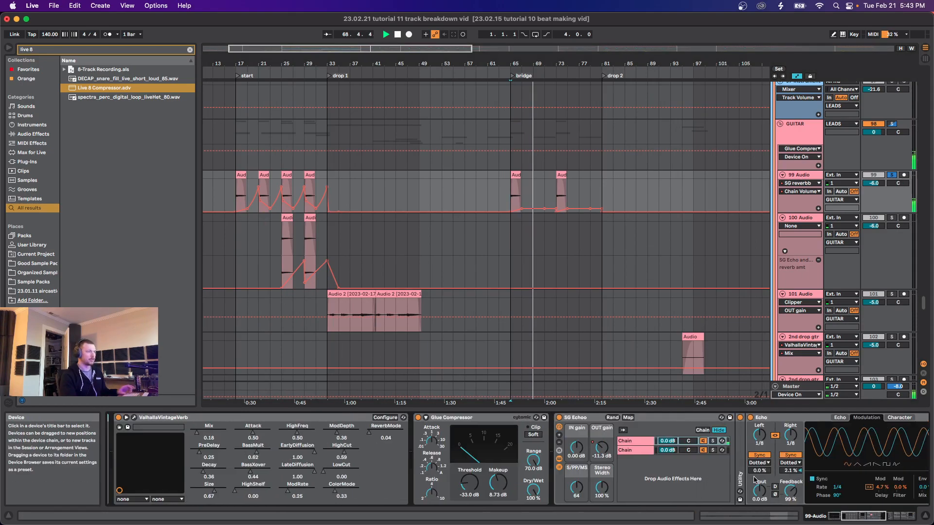
scroll(688, 471, right, 5)
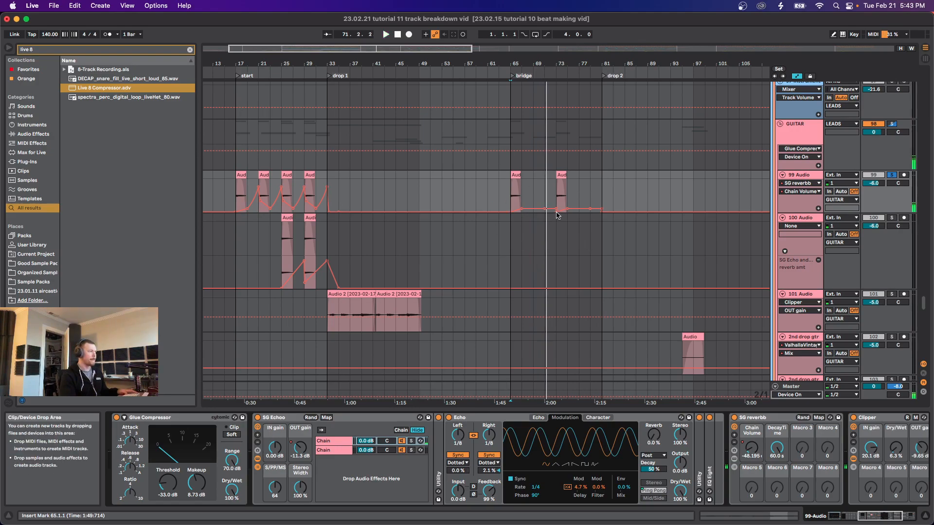
click(262, 419)
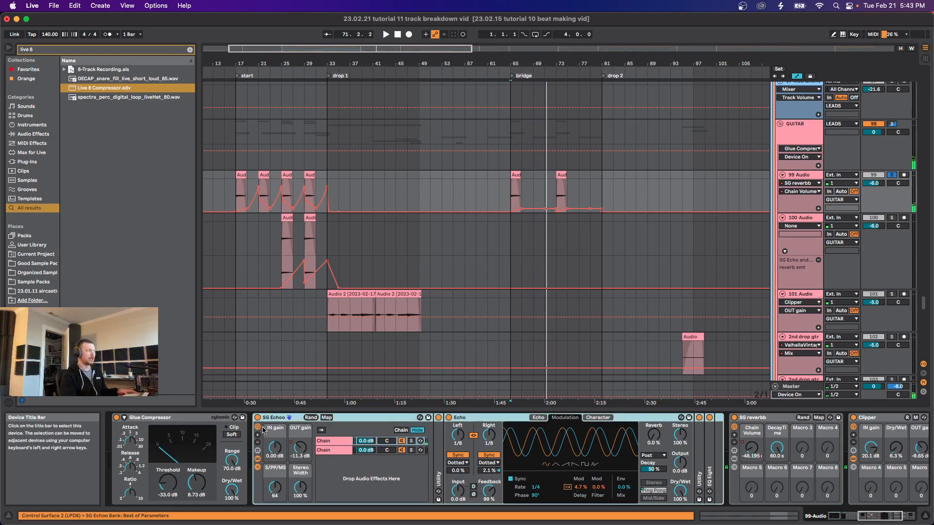
Step: Expand the SG reverbb rack to inspect its Wet and Dry chains and the Reverb device, and collapse it back to its macros
click(733, 456)
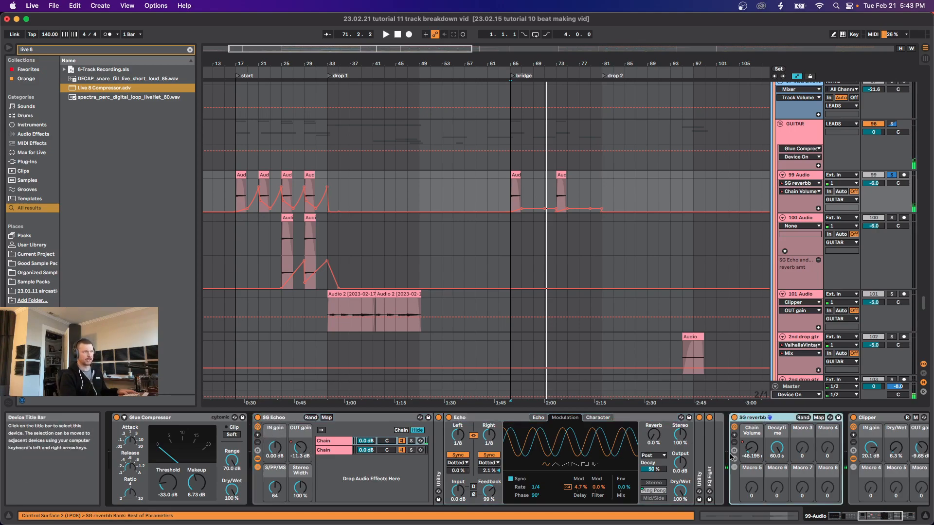
click(734, 467)
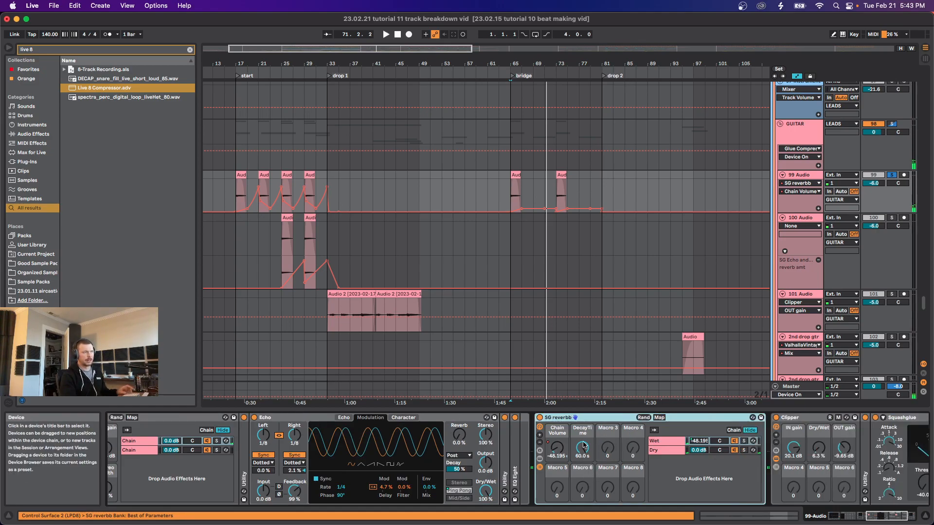
click(654, 430)
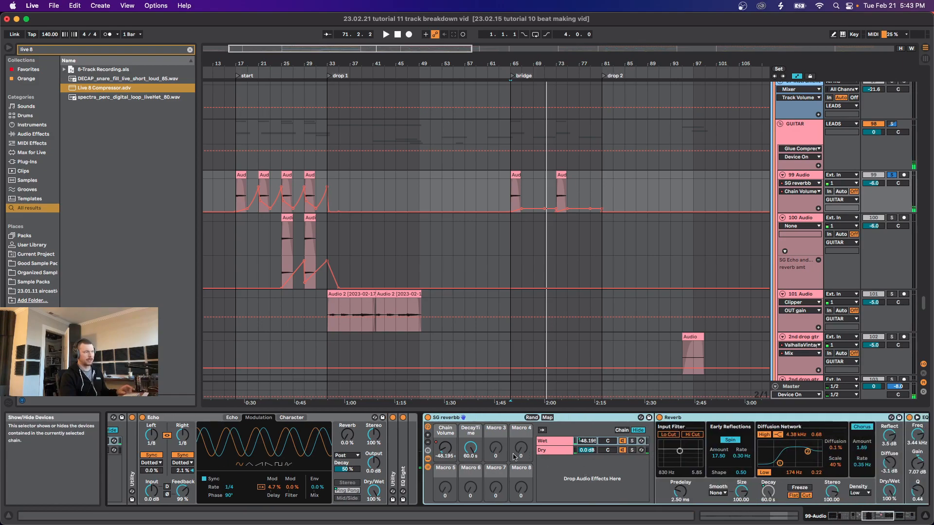
scroll(529, 455, left, 3)
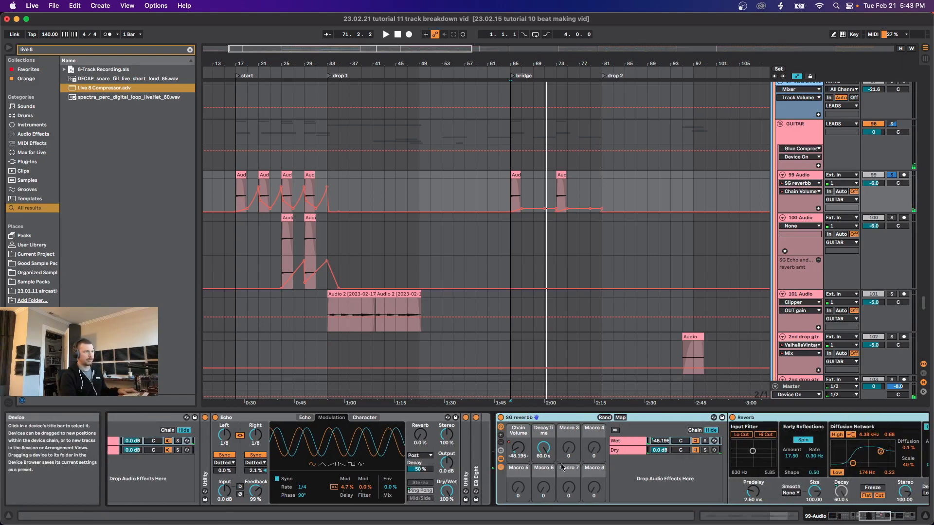
scroll(570, 467, right, 3)
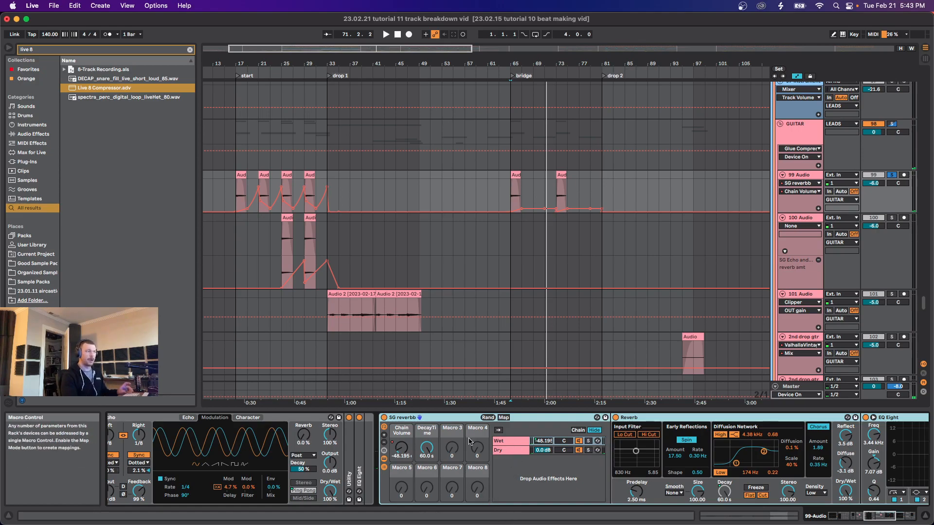
click(384, 460)
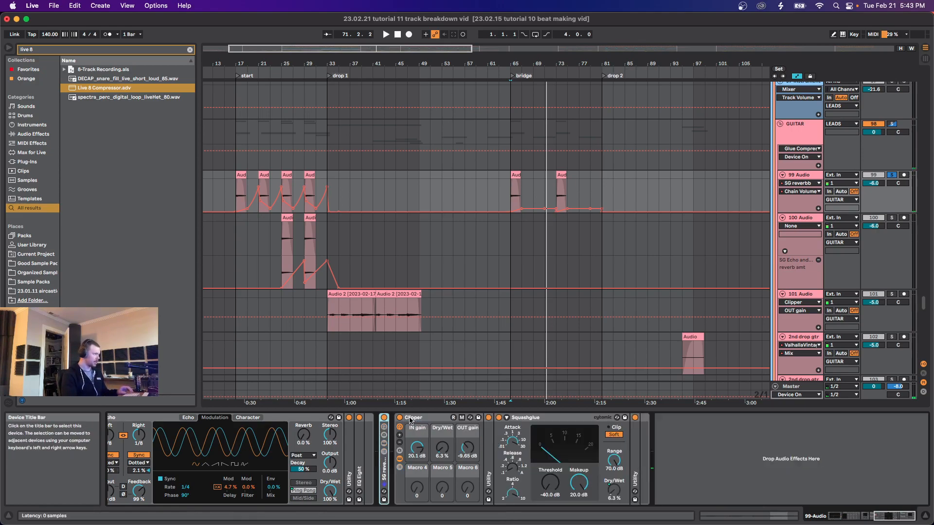
click(385, 459)
click(384, 460)
Step: Examine the bridge clips on guitar track 105 Audio 2 with the insert marker at bar 65
click(513, 194)
scroll(503, 218, up, 5)
scroll(504, 218, down, 10)
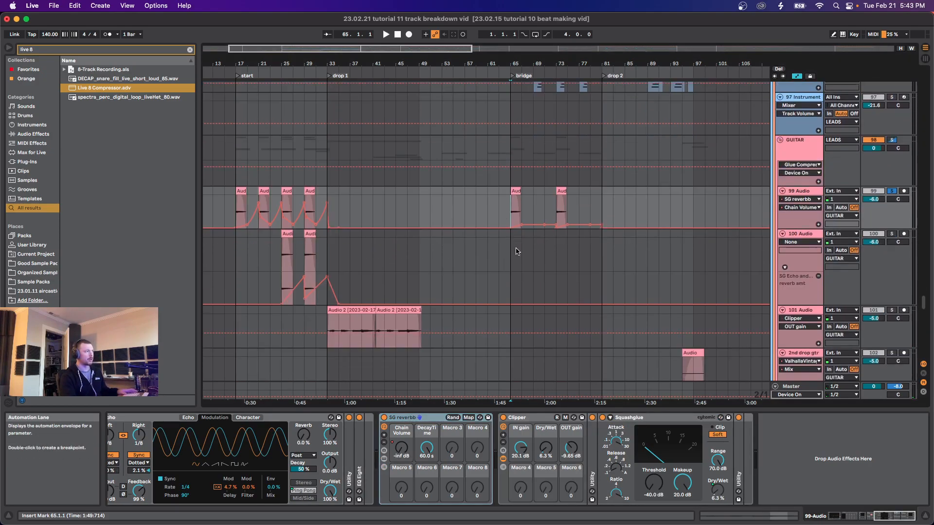
key(plus)
click(485, 304)
key(minus)
key(minus)
key(minus)
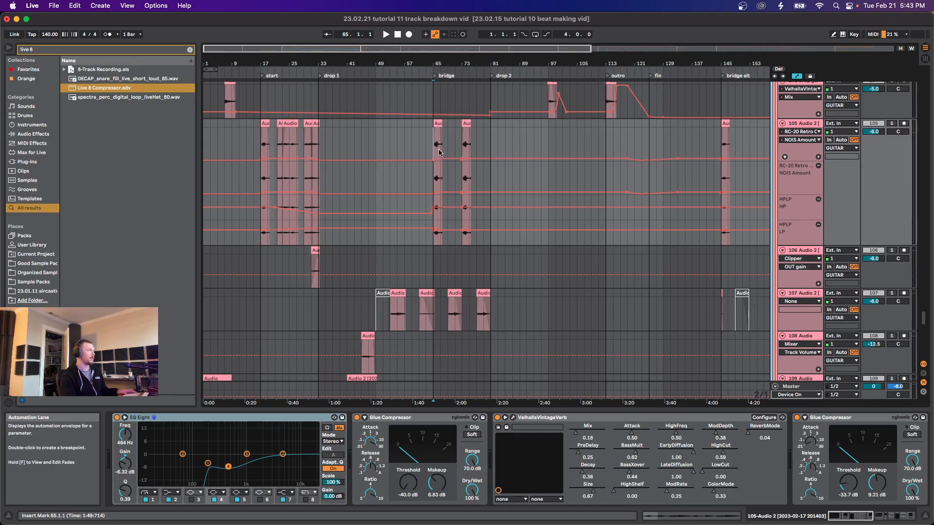
key(plus)
key(plus)
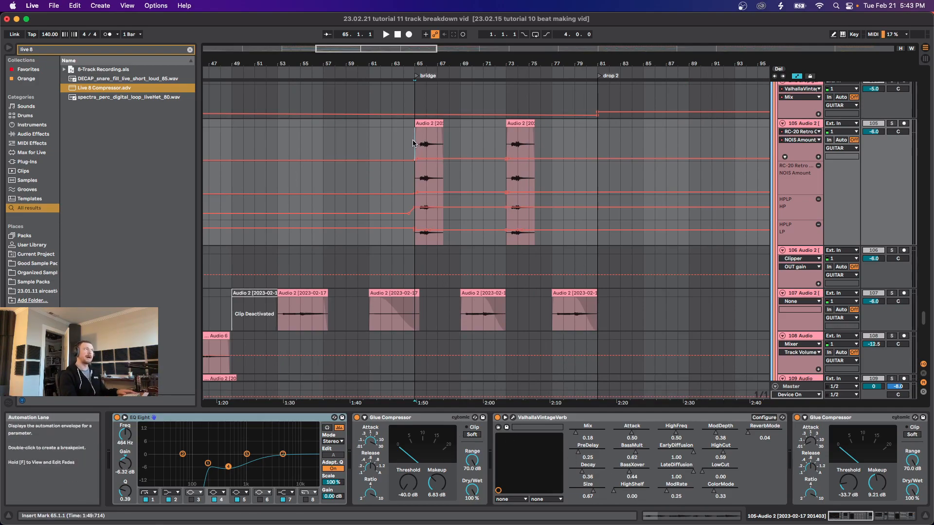
Step: Play track 105 Audio 2 from bar 17 and return the insert marker to bar 65 at the bridge
key(minus)
key(minus)
click(259, 146)
key(space)
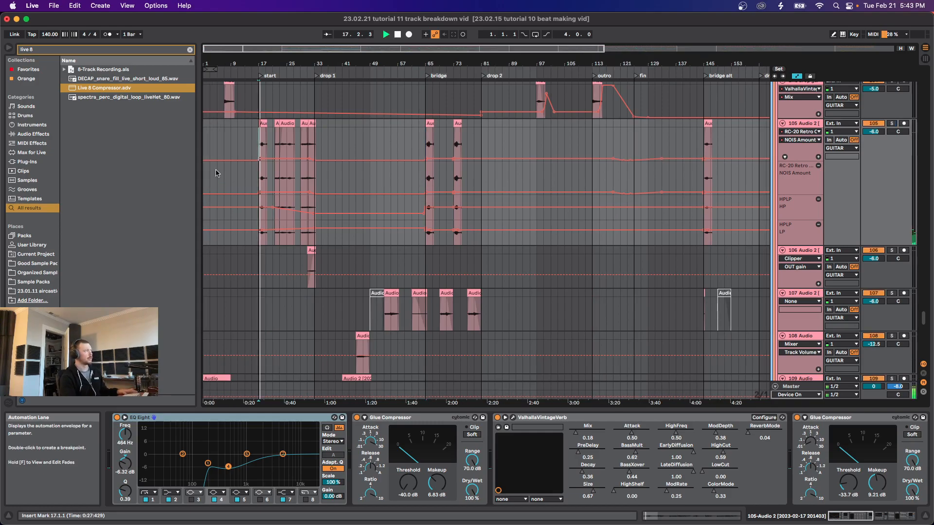
scroll(428, 146, up, 5)
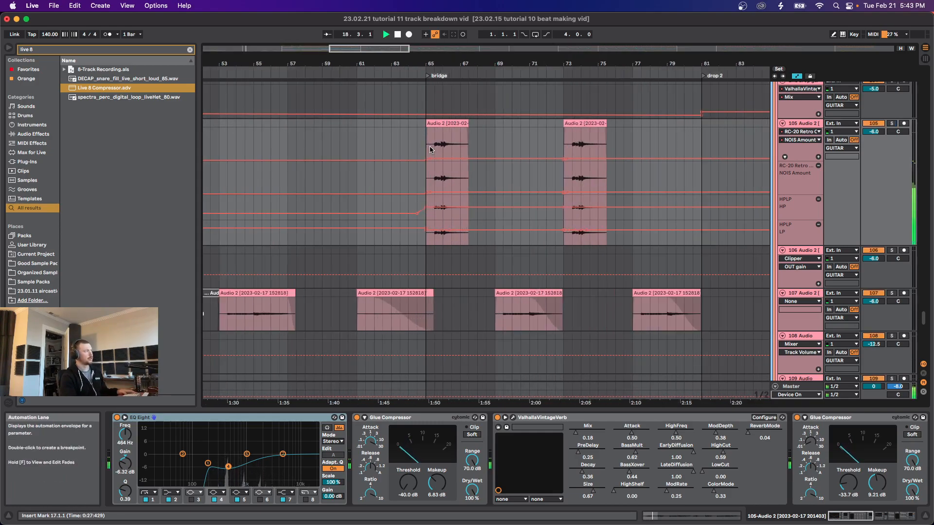
click(427, 143)
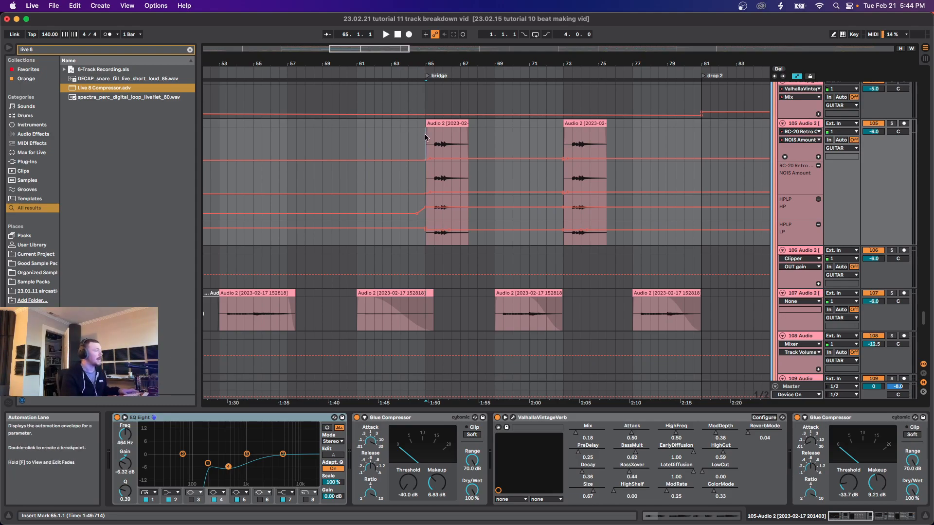
Step: Examine the Cartoon Gun SFX clips and devices on track 120, placing the insert marker at bar 64 and at bar 71
scroll(545, 195, down, 10)
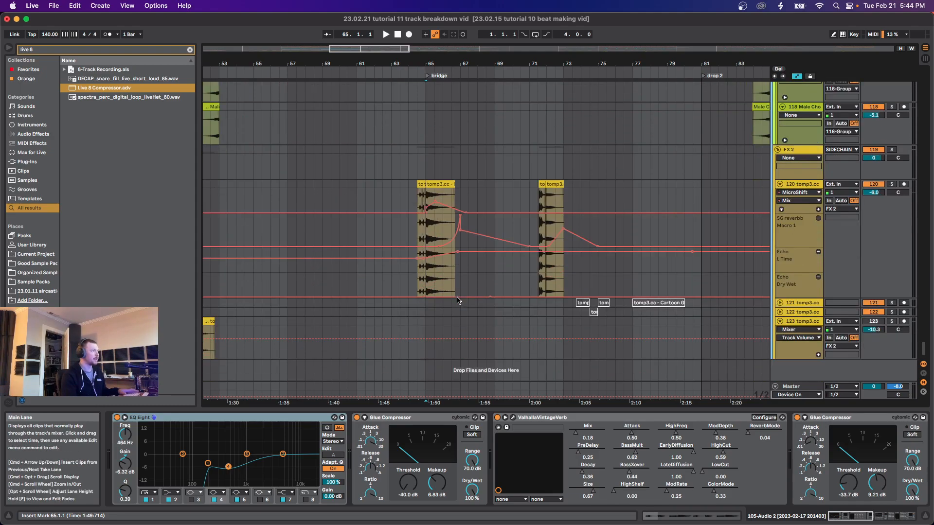
click(406, 189)
scroll(369, 204, left, 5)
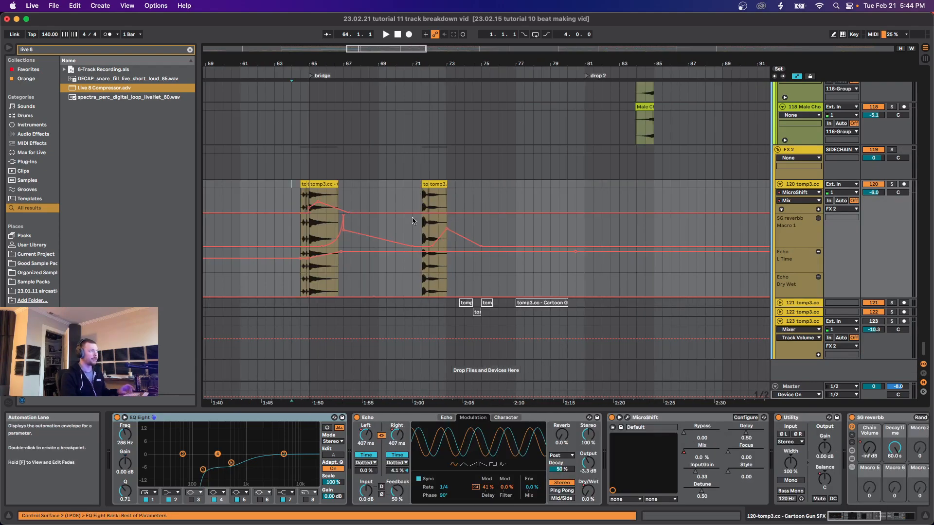
click(424, 194)
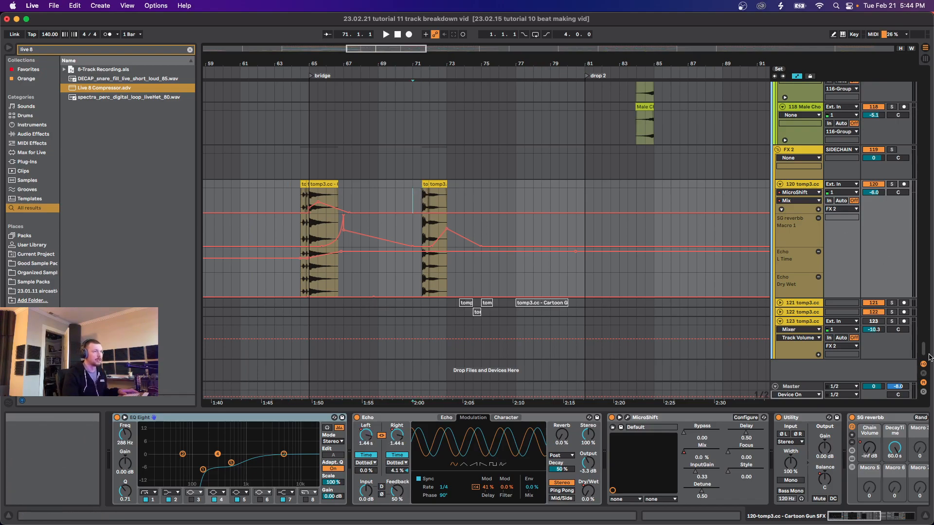
Step: Play the Cartoon Gun SFX clips on track 120 soloed from 71.3.1 and place the insert marker at bar 72
scroll(443, 229, up, 5)
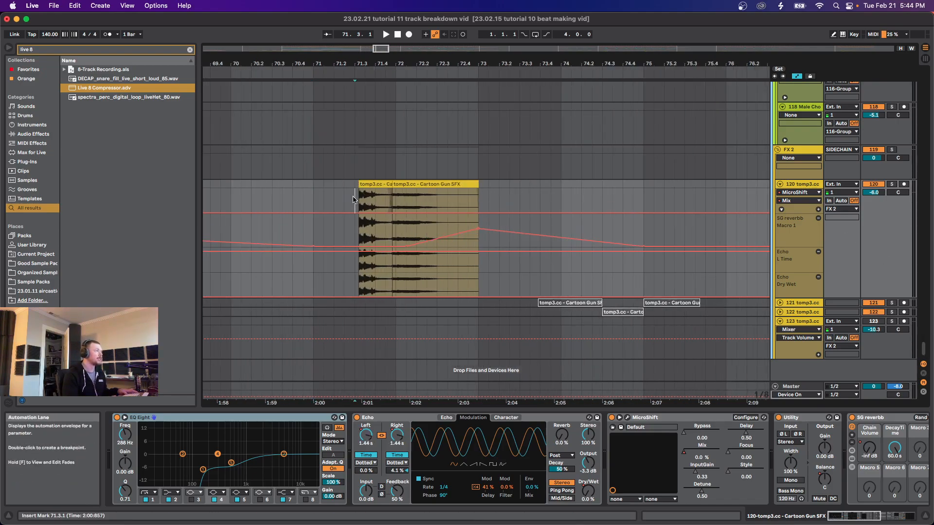
click(387, 185)
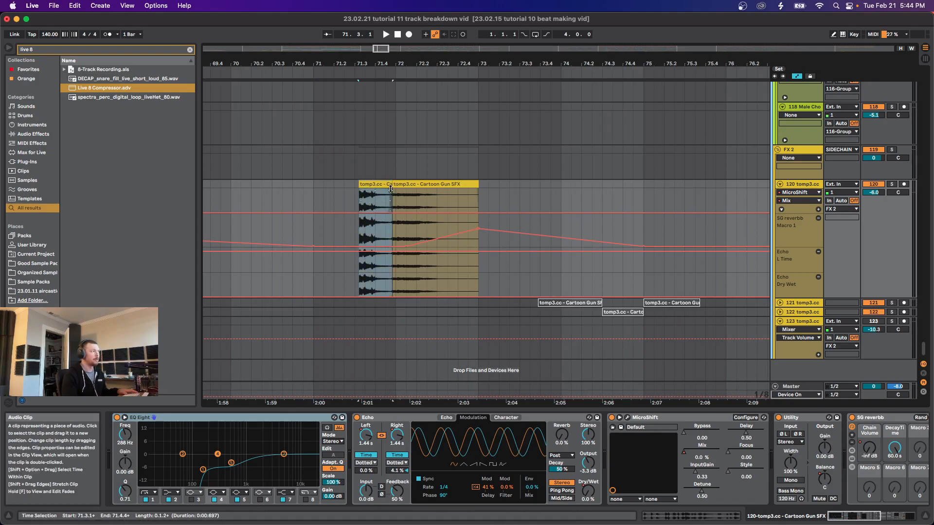
click(356, 193)
key(space)
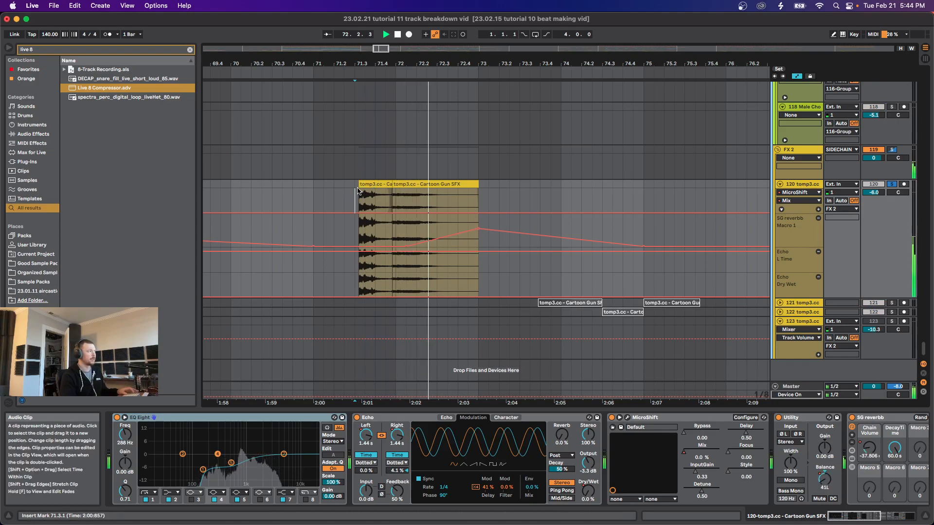
key(space)
click(395, 235)
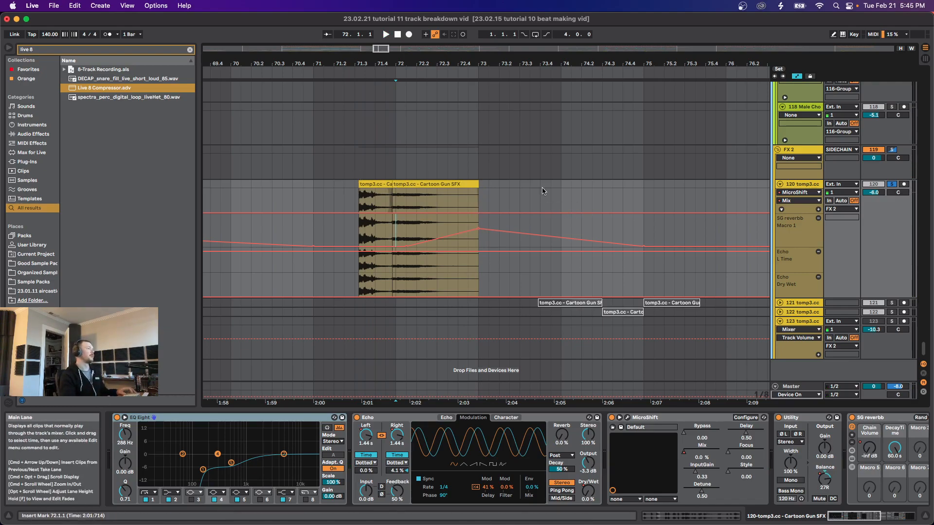
Step: Unsolo track 120 and play its second group of Cartoon Gun SFX clips in the full mix from 70.3.1
drag(923, 349, 916, 83)
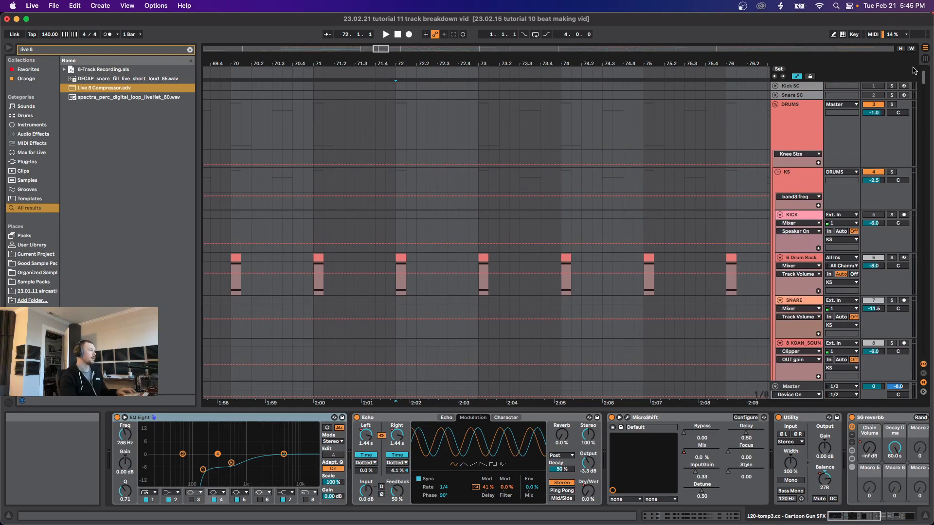
scroll(895, 218, down, 20)
scroll(897, 287, down, 20)
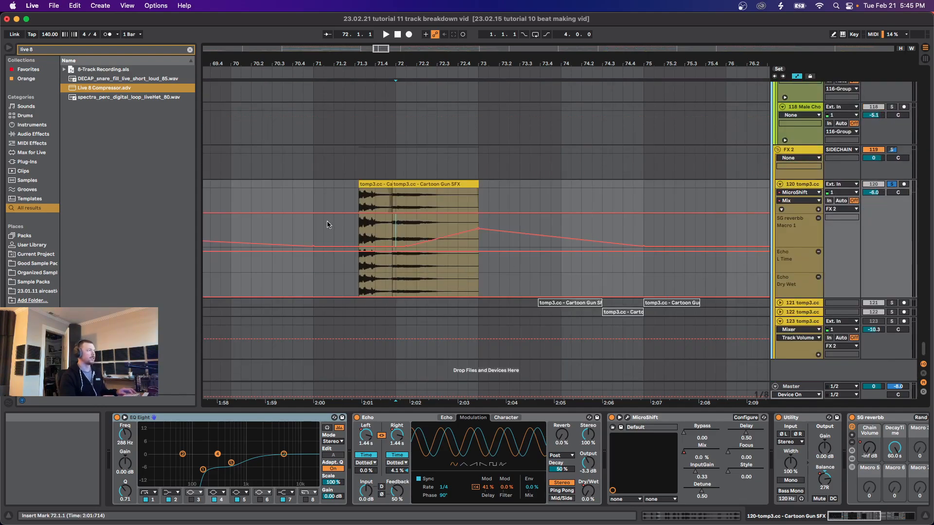
scroll(331, 225, down, 5)
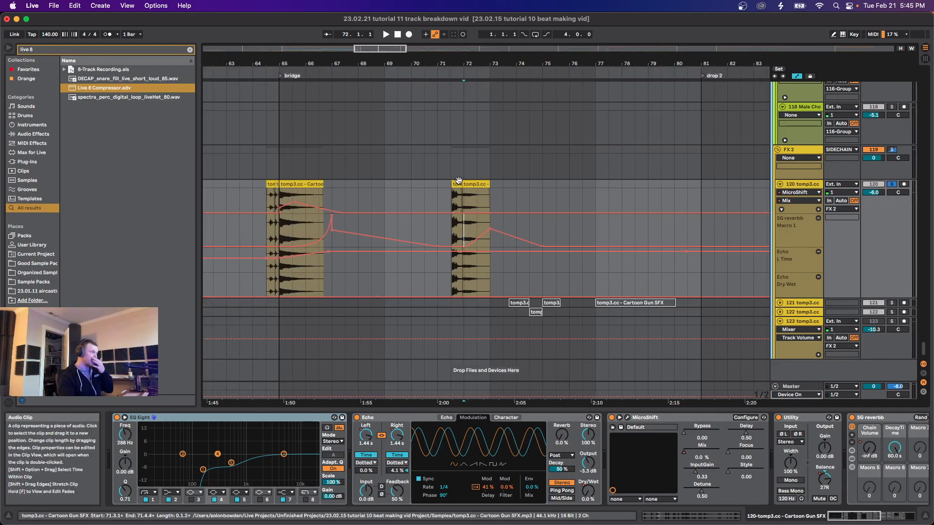
click(434, 192)
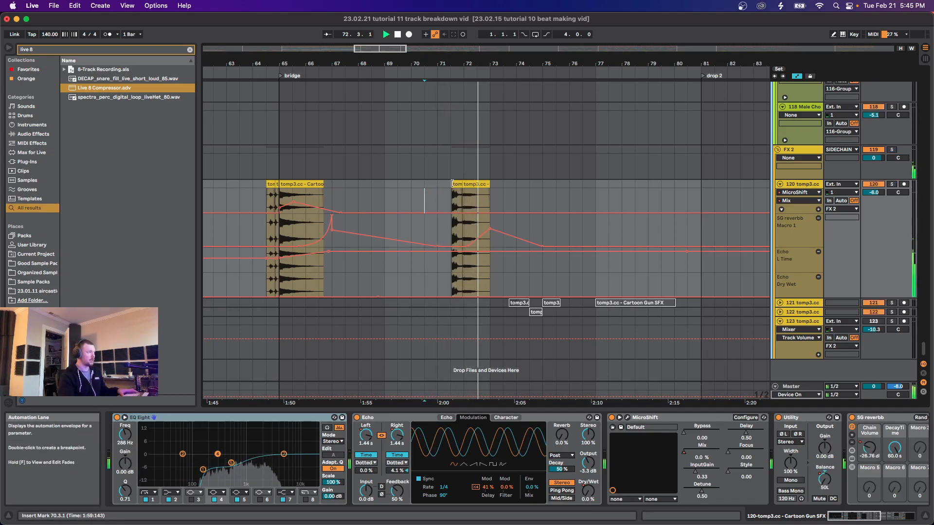
key(plus)
key(minus)
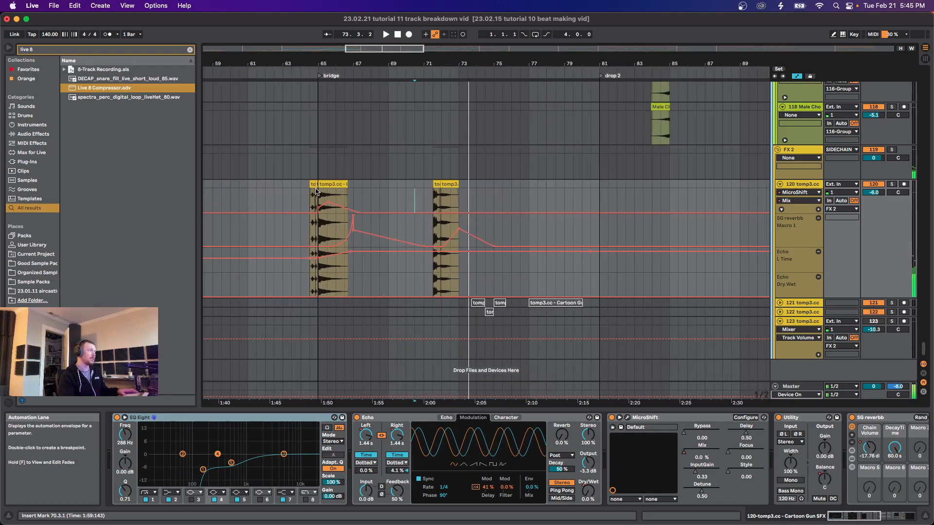
Step: Place the insert marker at bar 64 on track 120, check the recording in OBS Studio and return to Live
key(minus)
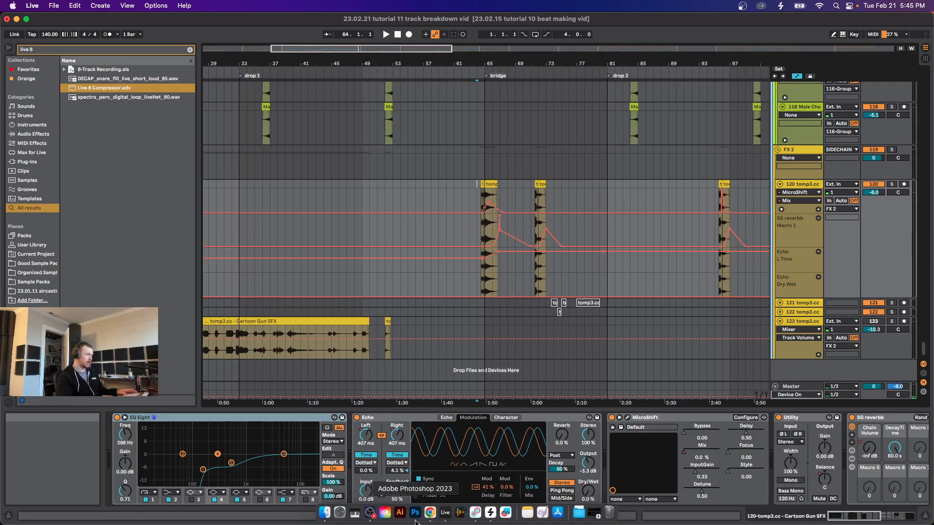
click(371, 515)
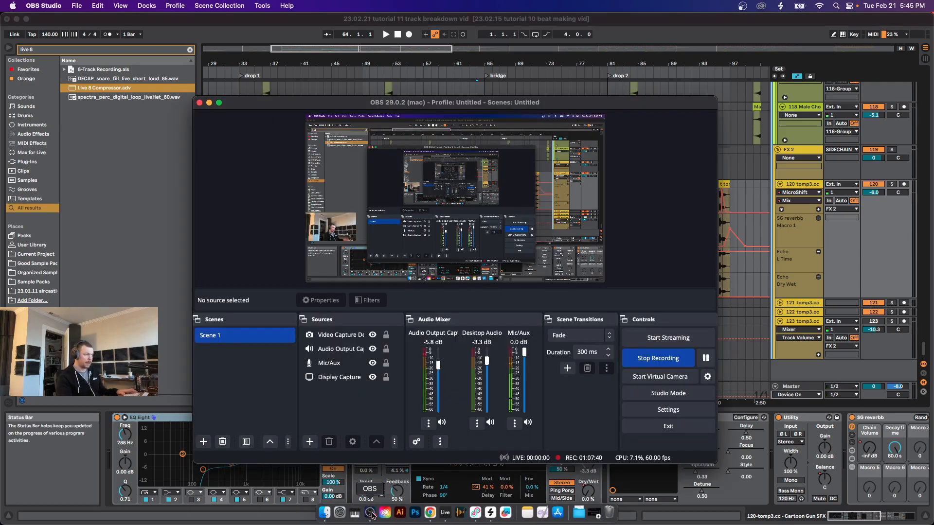
click(158, 340)
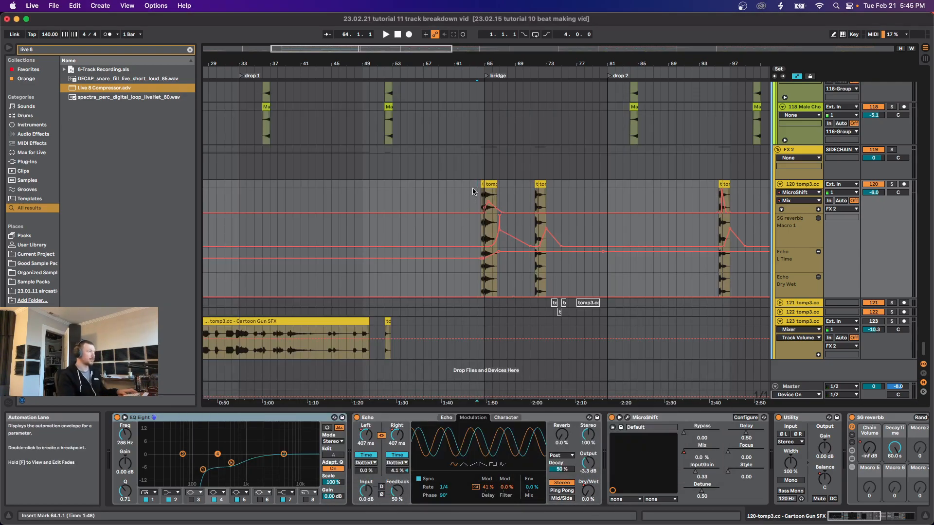
Step: Play the bridge in the full mix from bar 64, examining the FX and guitar tracks, and stop playback
key(space)
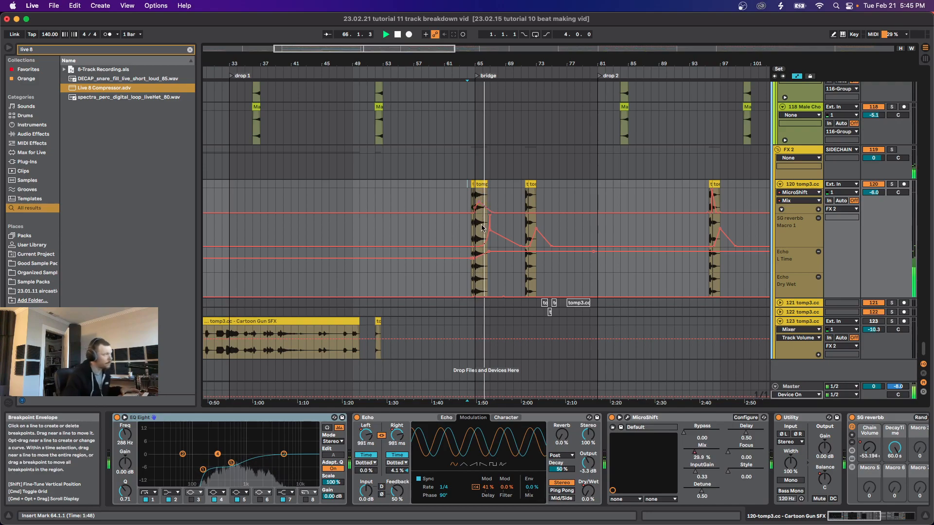
scroll(492, 243, up, 5)
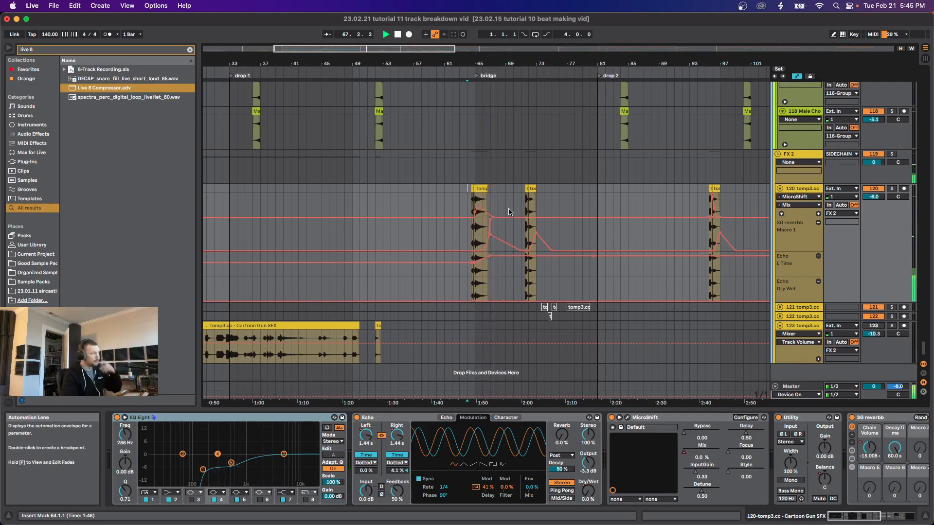
scroll(366, 67, right, 5)
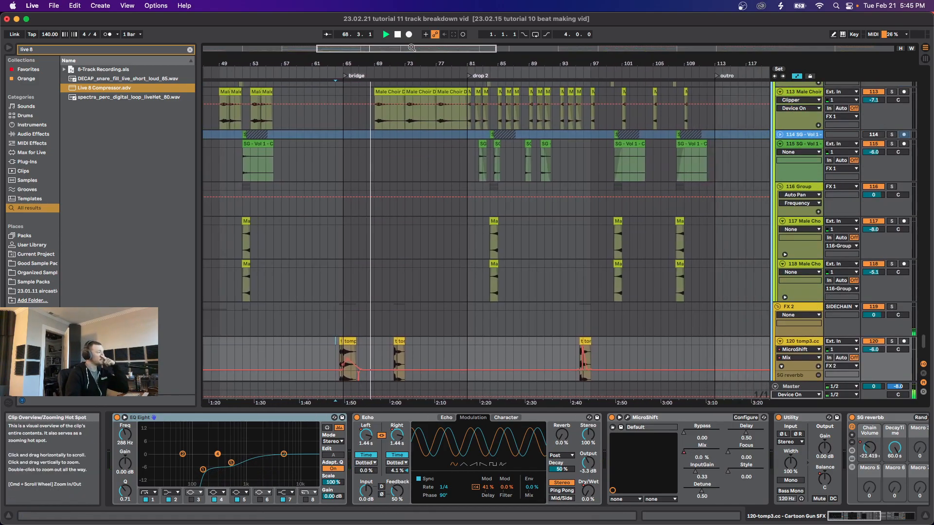
scroll(385, 146, up, 8)
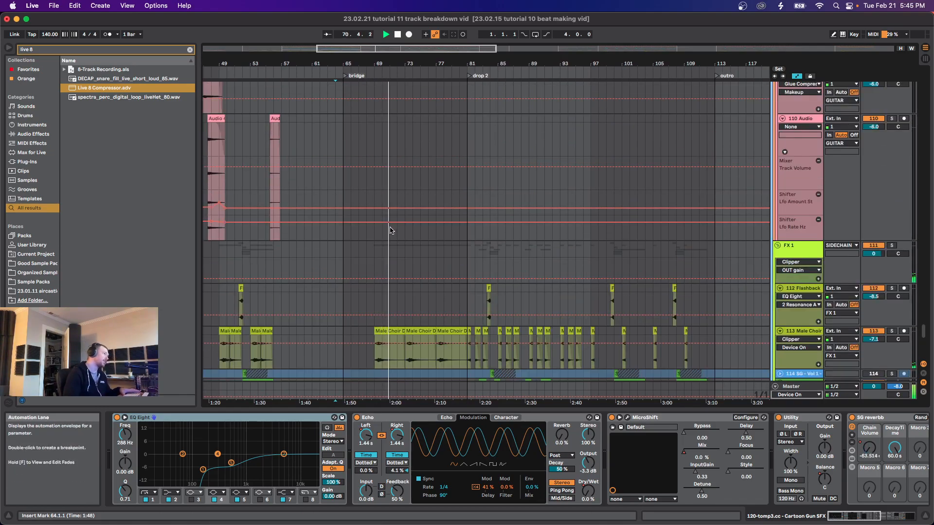
scroll(371, 287, down, 2)
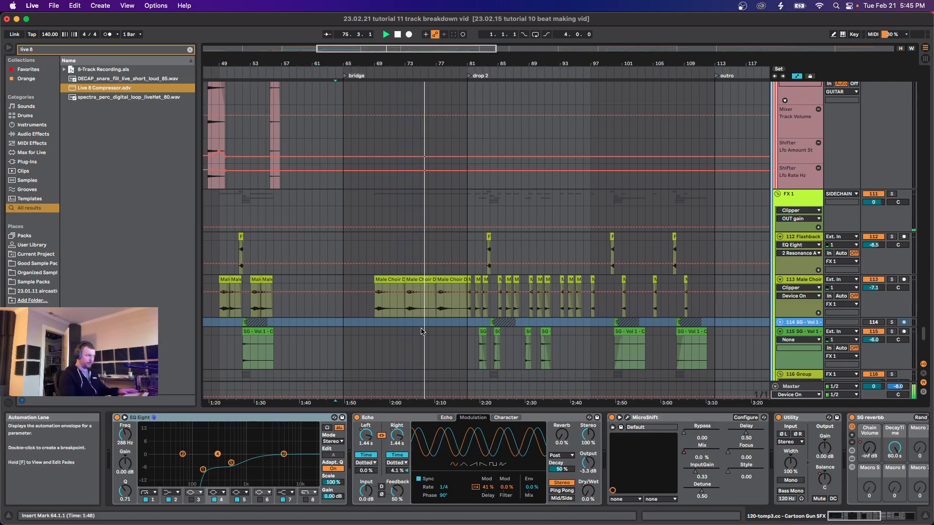
scroll(423, 330, down, 9)
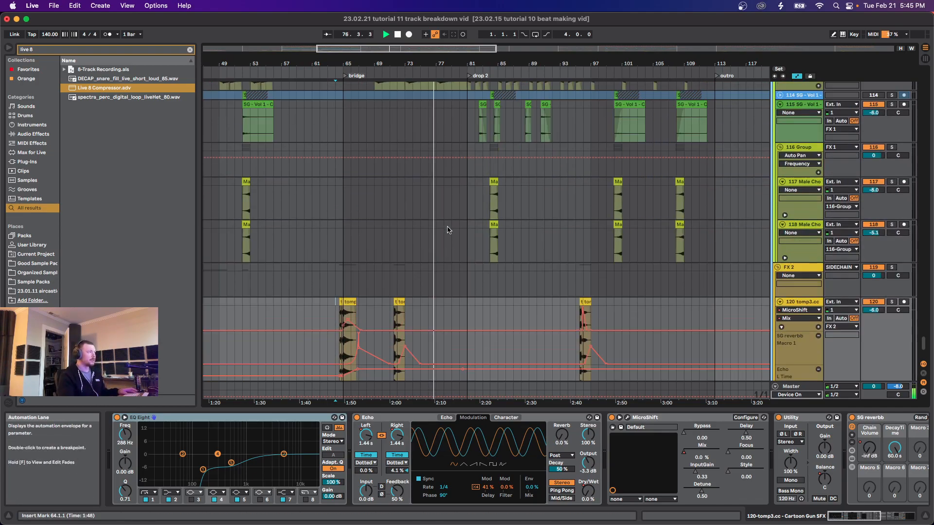
scroll(448, 230, up, 6)
scroll(433, 248, up, 12)
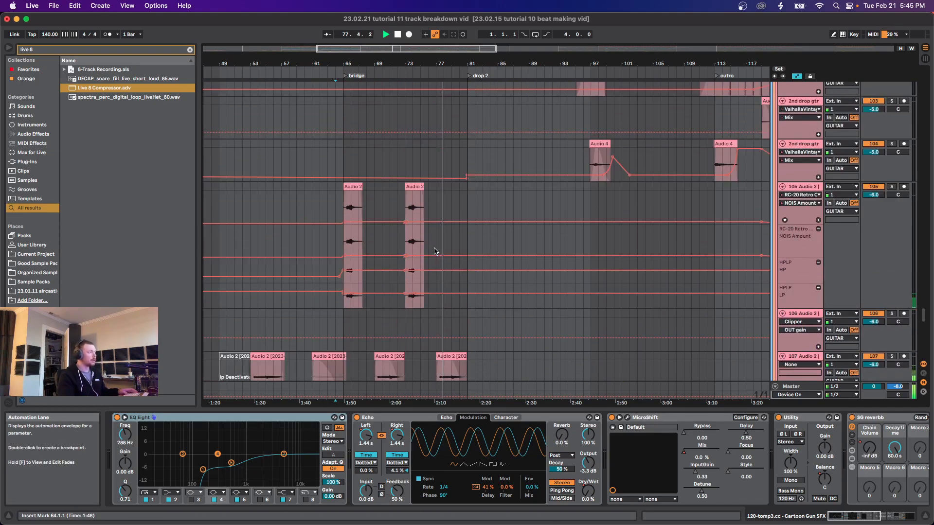
scroll(436, 253, up, 18)
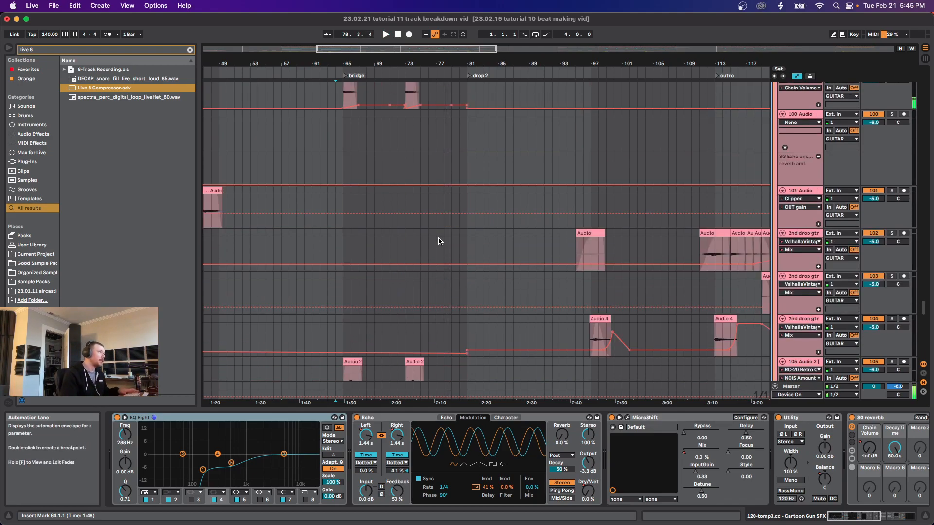
scroll(437, 253, up, 15)
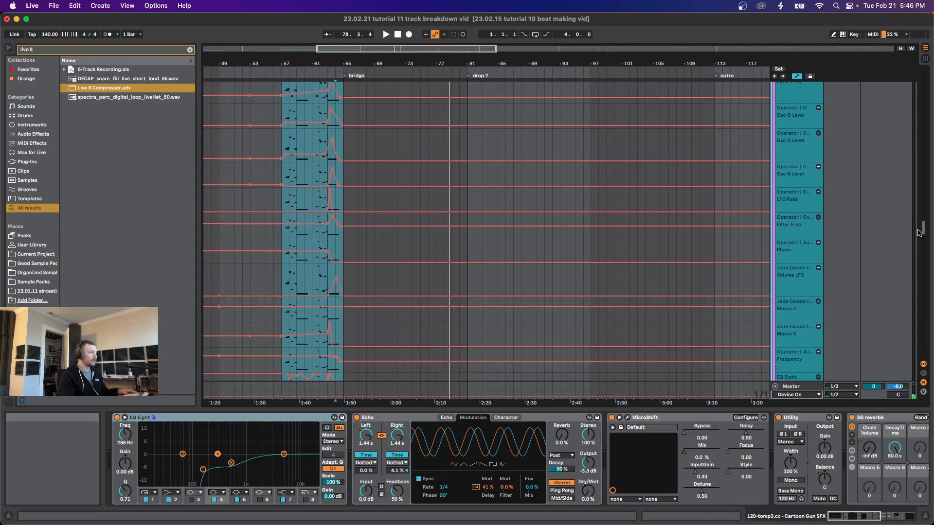
Step: Play the CLZEE snare clips on track 11 soloed from 76.3.1 in the bridge
drag(920, 273, 887, 74)
scroll(482, 209, down, 5)
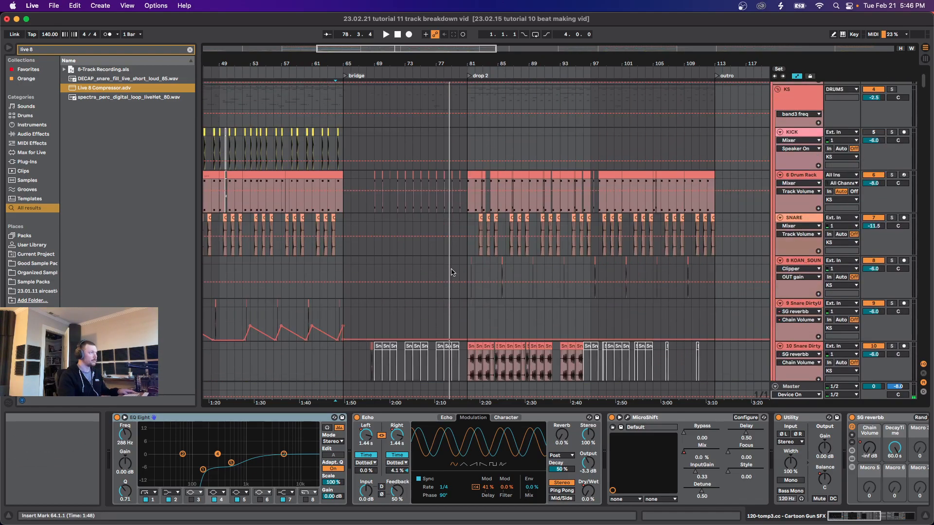
scroll(448, 321, up, 3)
scroll(448, 322, up, 3)
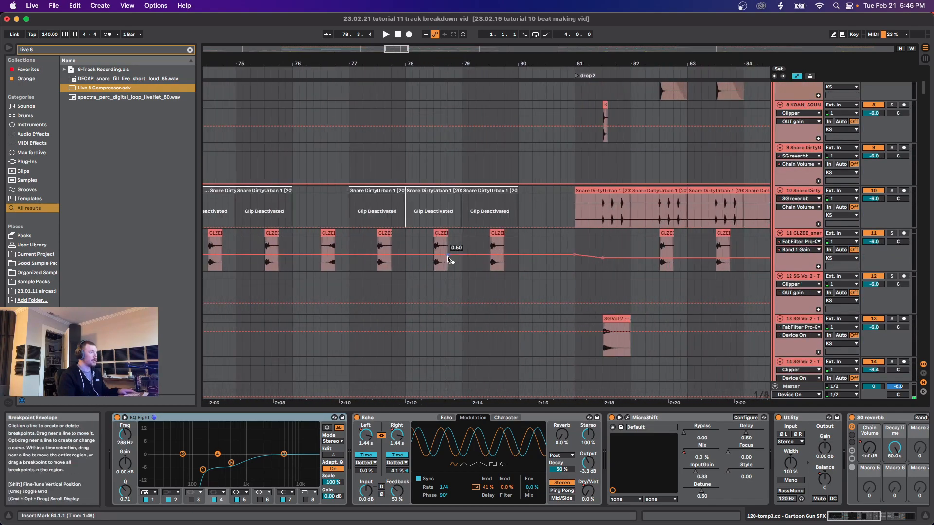
click(321, 244)
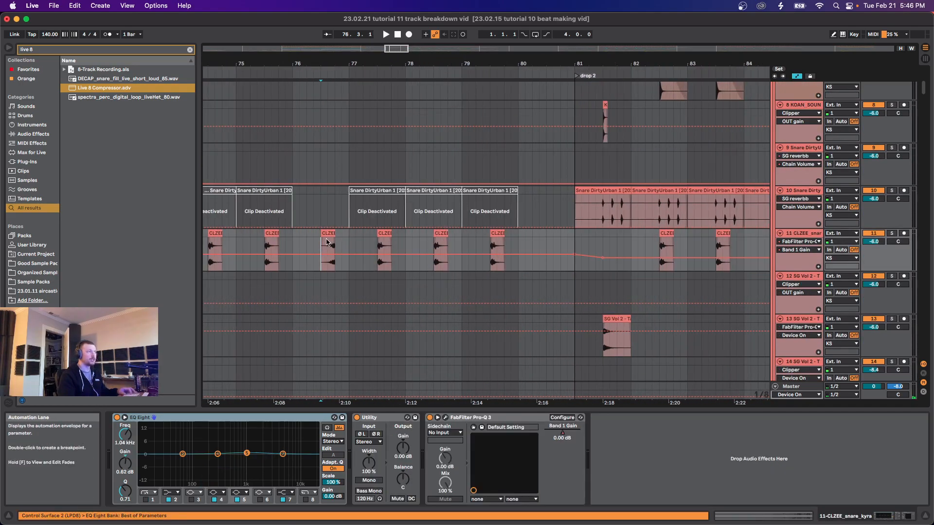
key(space)
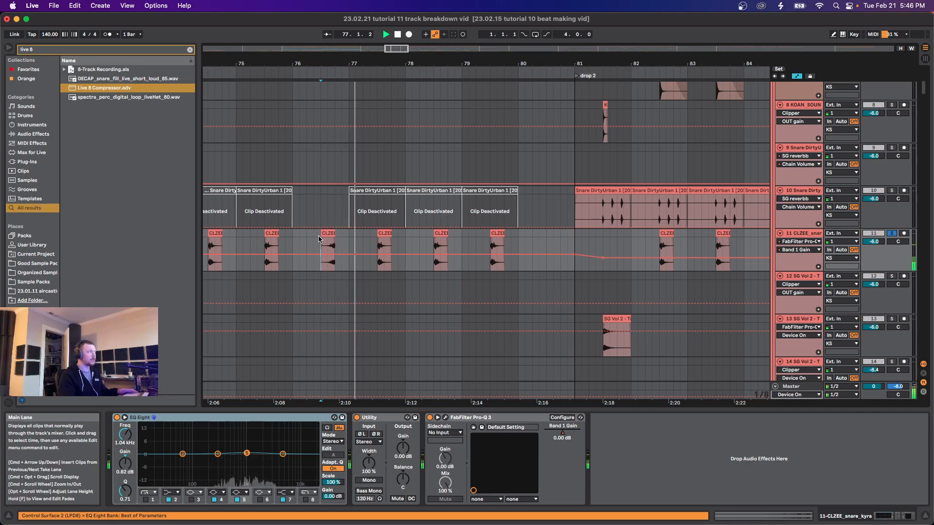
Step: Unsolo track 11 and play the bridge snares in the full mix from bar 75
click(244, 244)
scroll(251, 241, down, 3)
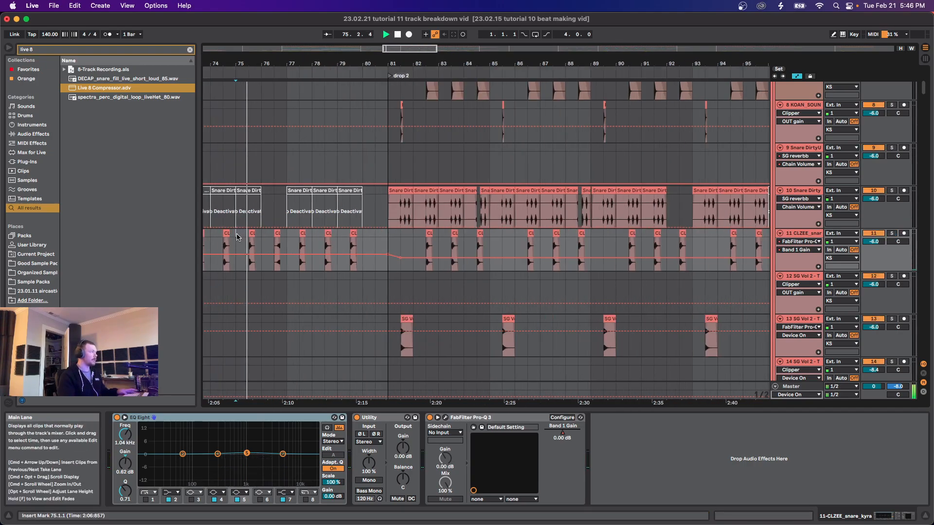
scroll(263, 238, left, 3)
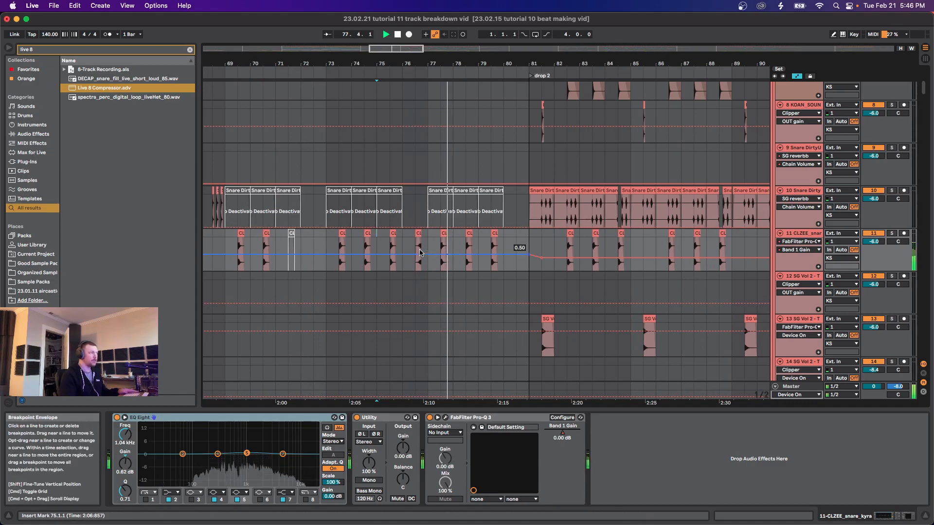
scroll(452, 247, right, 3)
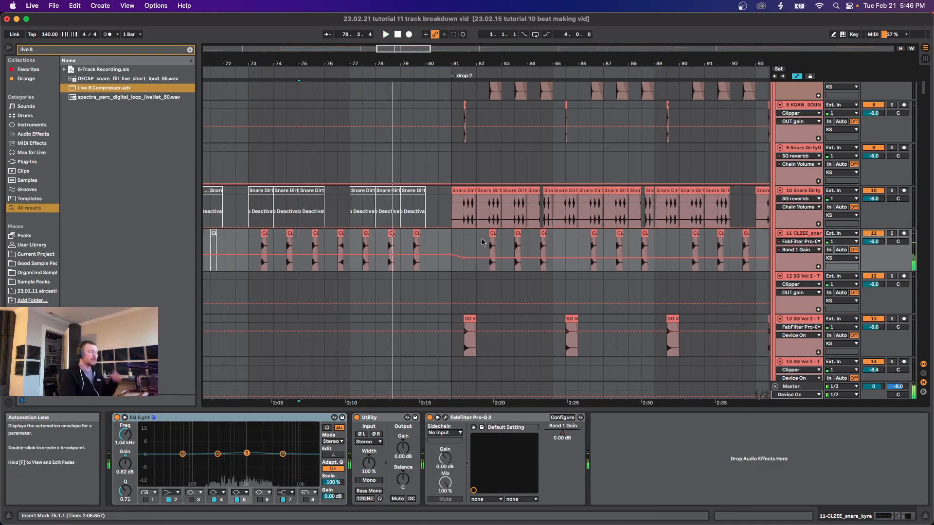
Step: Place the insert marker at bar 81 on track 11 and examine the kick and snare tracks across both drops
click(454, 241)
scroll(440, 199, down, 4)
scroll(438, 192, up, 5)
key(minus)
key(minus)
key(minus)
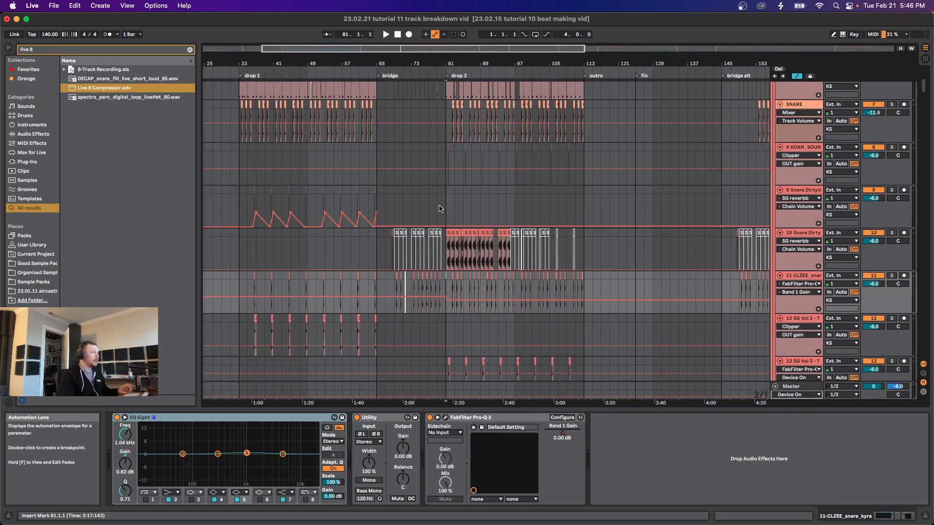
scroll(444, 244, down, 3)
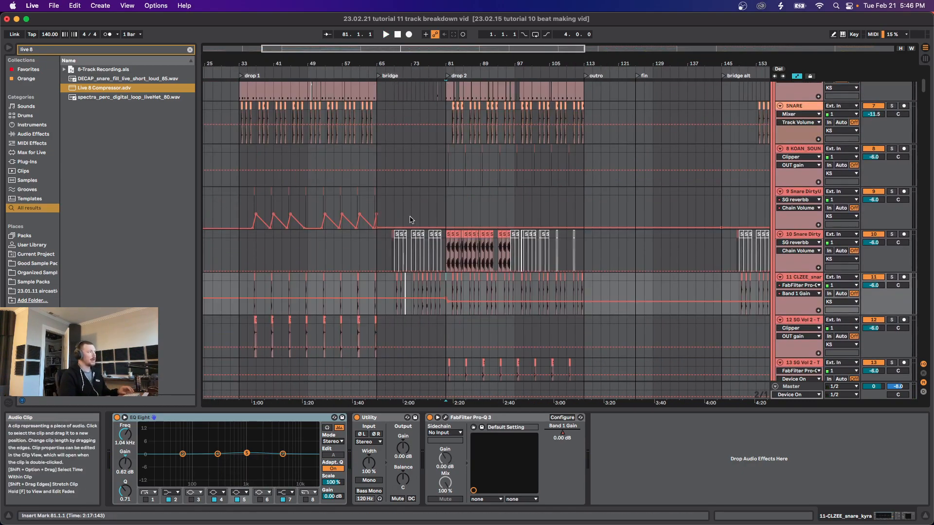
scroll(416, 212, up, 8)
Step: Select bars 33 to 36 on the SNARE track at drop 1 and examine the snare layers below
click(266, 228)
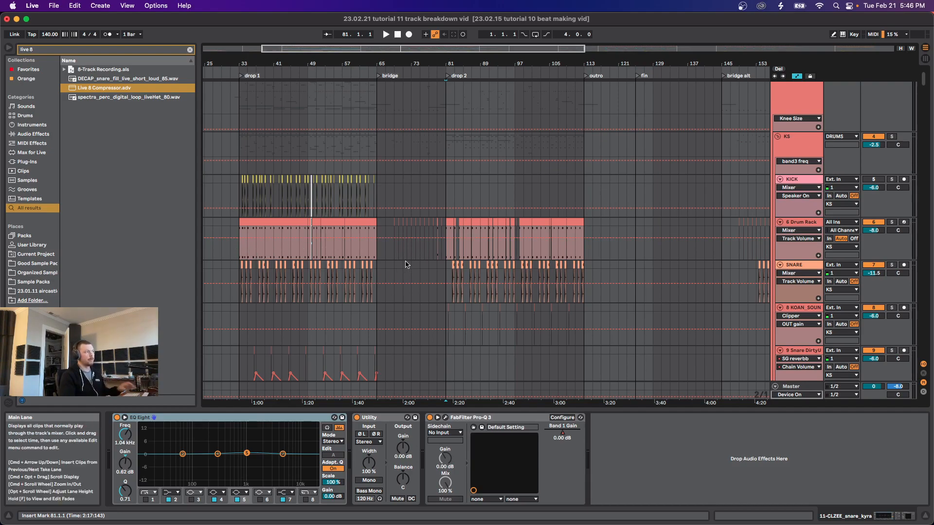
key(z)
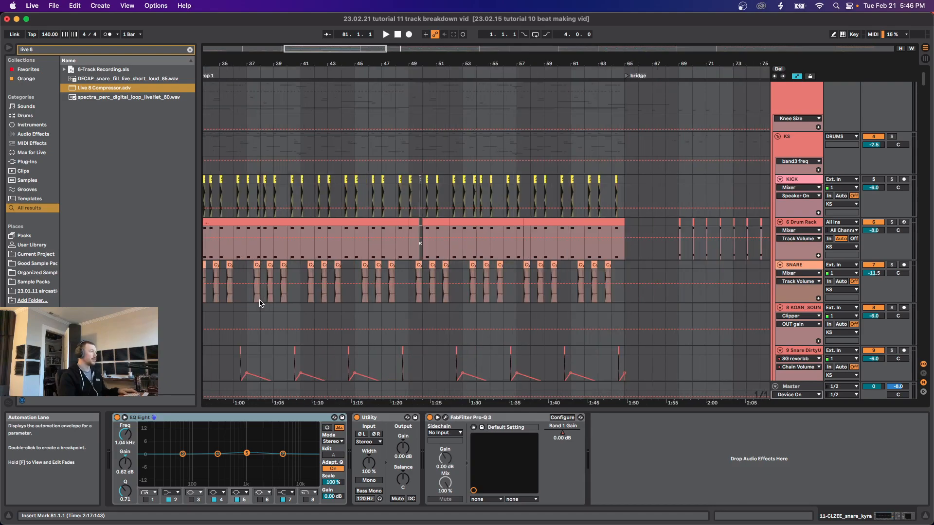
drag(271, 299, 307, 296)
scroll(303, 296, down, 10)
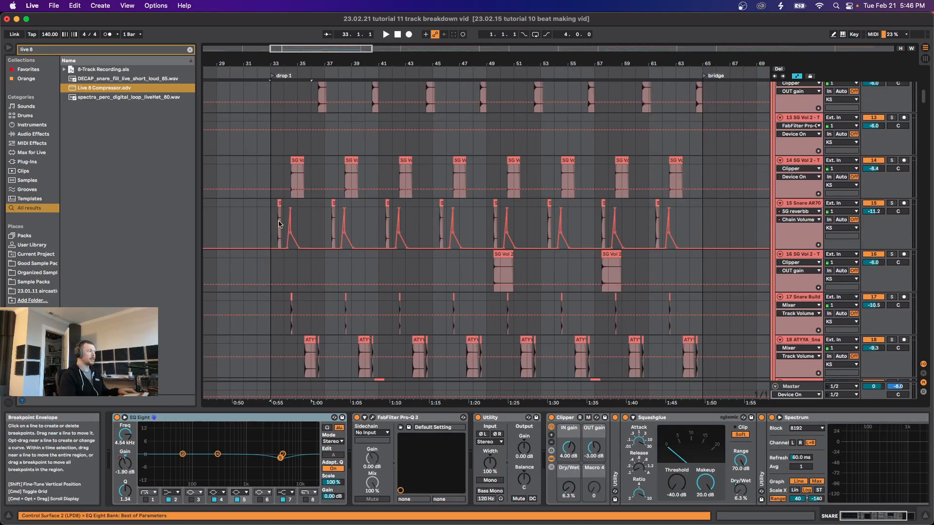
Step: Examine the Snare AR70 clips and SG reverbb devices on track 15, placing the insert marker at bar 34 and at 33.2.3
click(294, 219)
scroll(287, 210, down, 3)
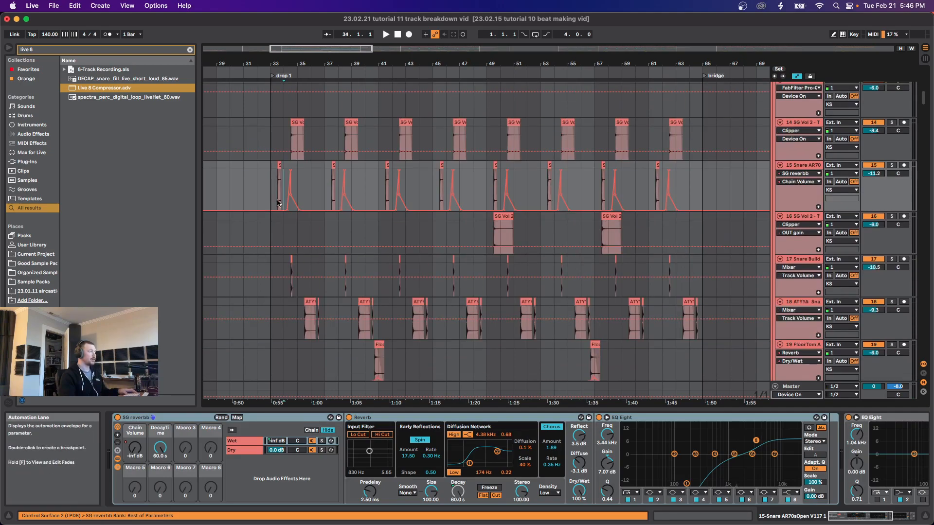
scroll(275, 203, up, 5)
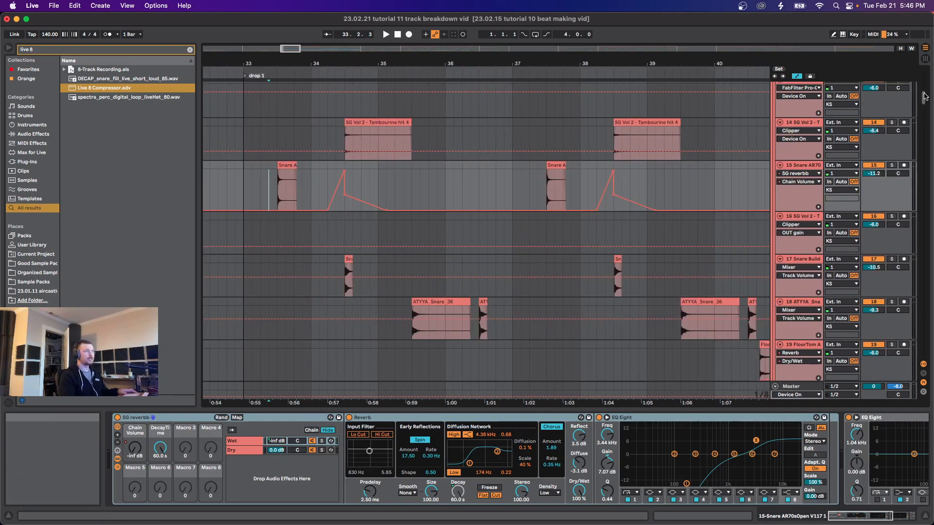
Step: Play drop 1 in the full mix from bar 33 and follow the snare layers on tracks 9 to 19
drag(924, 96, 917, 71)
scroll(226, 279, down, 5)
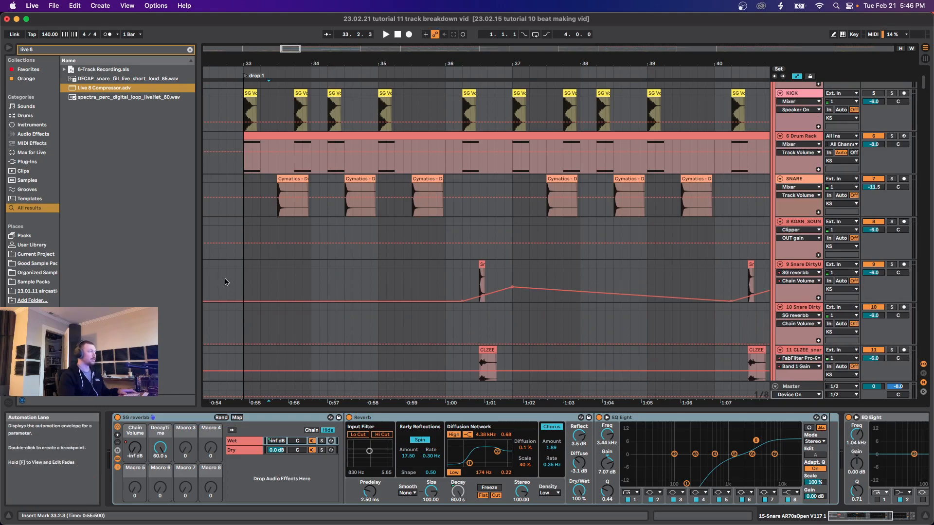
click(243, 273)
scroll(281, 307, down, 3)
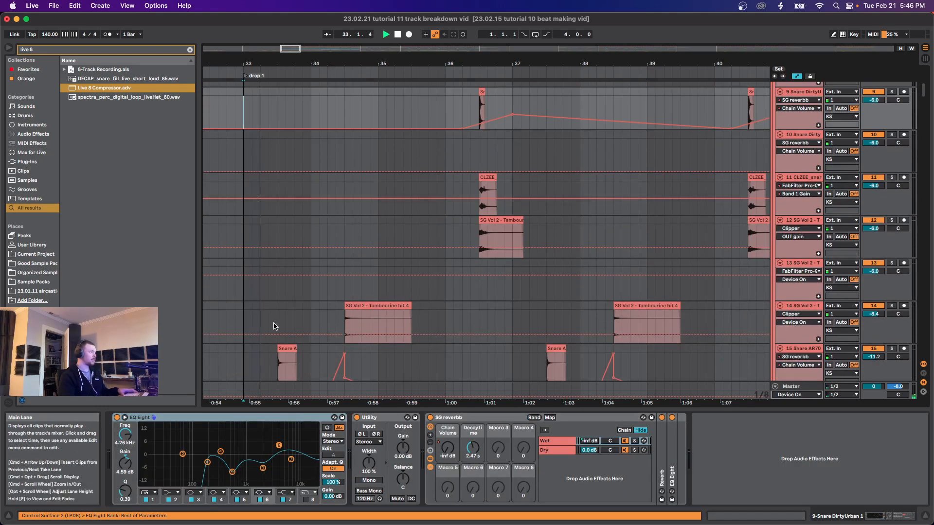
scroll(273, 326, down, 2)
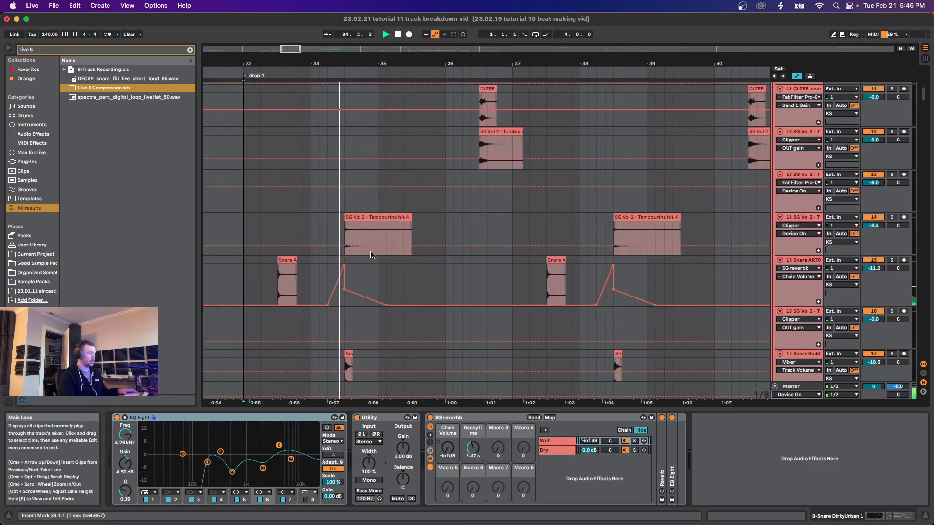
scroll(376, 294, down, 2)
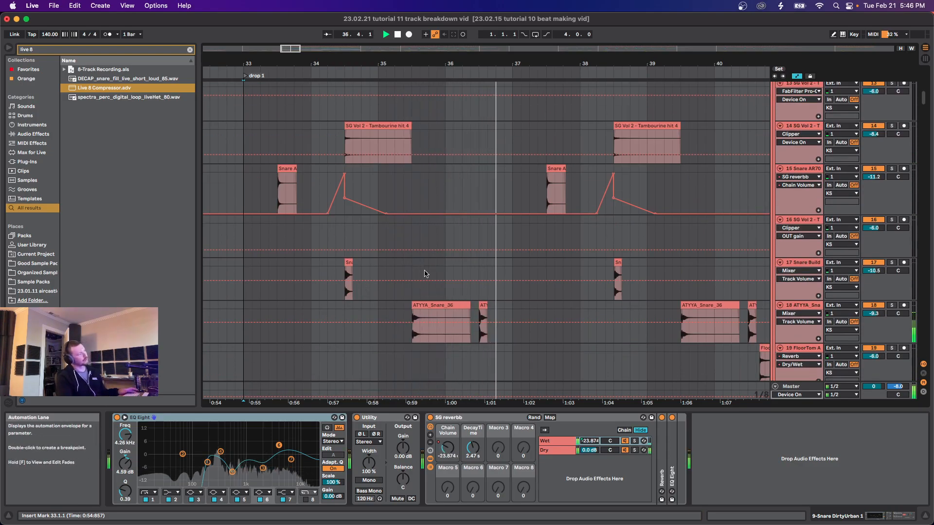
scroll(432, 268, up, 1)
scroll(428, 270, up, 7)
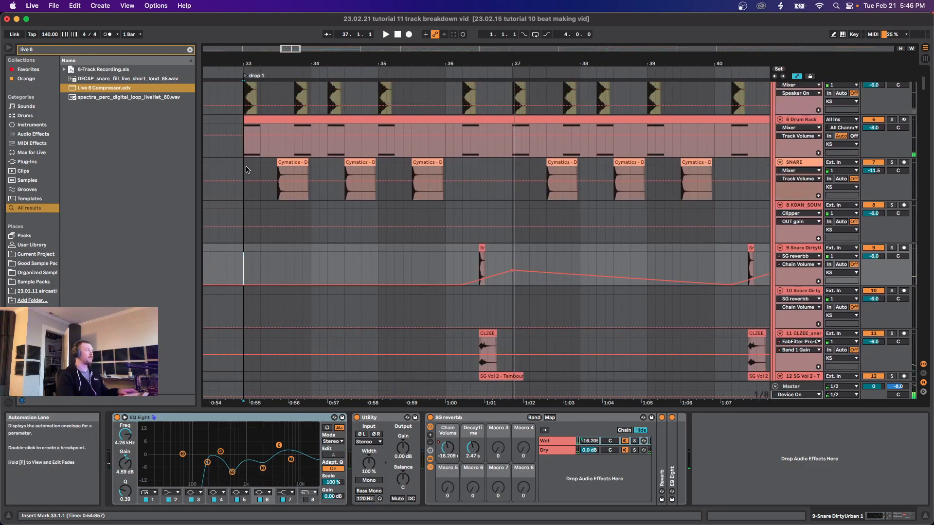
Step: Select 33.2.3 to 36.1.3 on the SNARE track and locate its layers at 33.3.1 on track 15 and 34.3.1 on track 17
drag(269, 165, 453, 163)
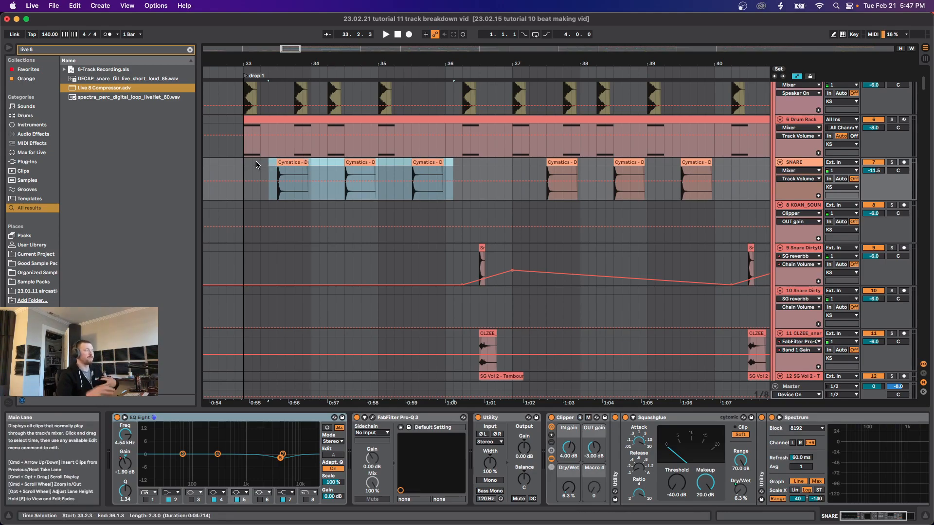
scroll(270, 190, down, 10)
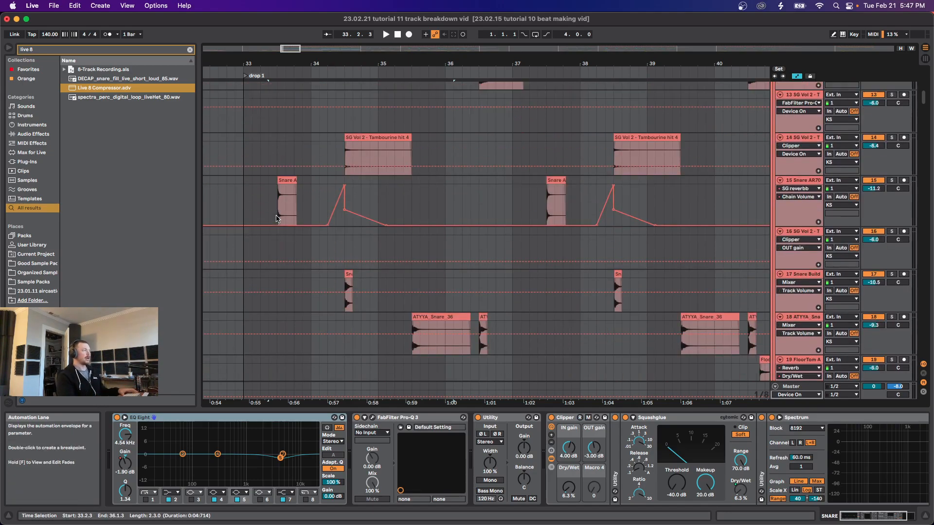
click(278, 181)
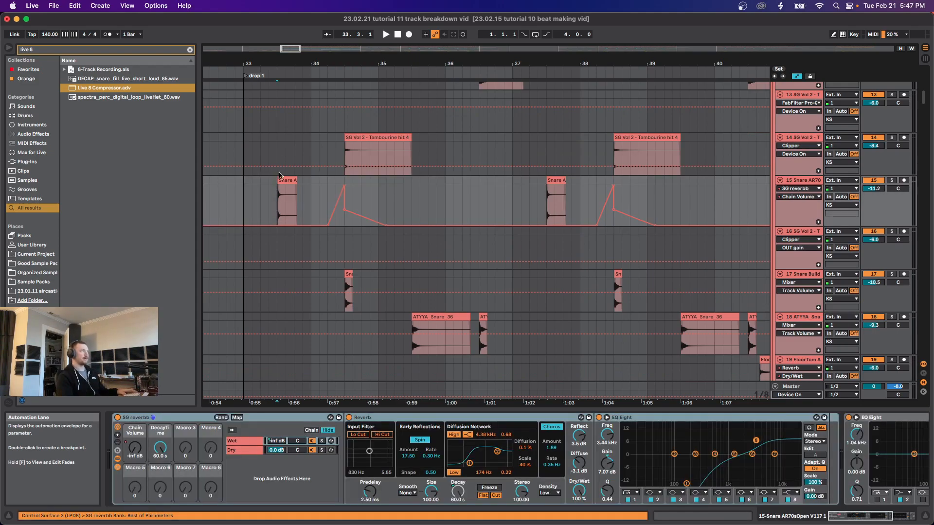
click(338, 274)
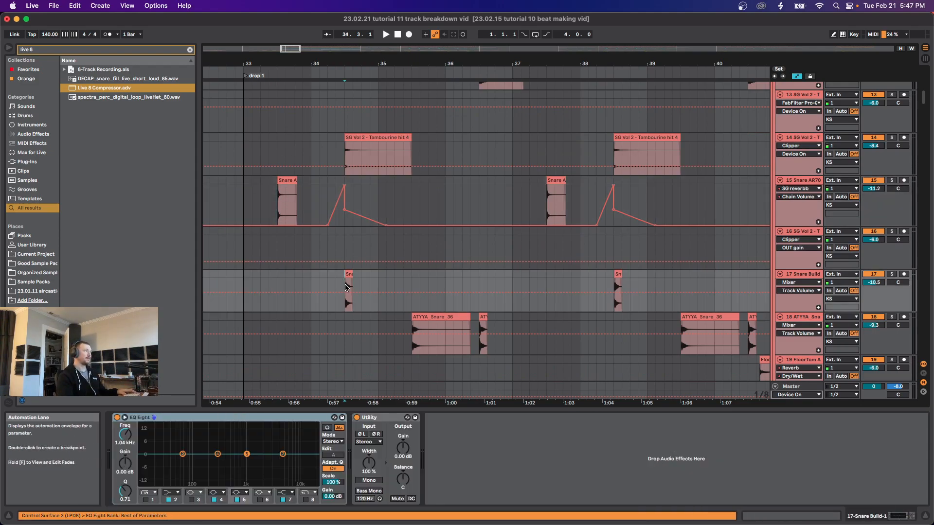
Step: Solo and play the drop 1 snare layers one by one on tracks 14, 17, 15 and 18, including the ATYYA_Snare_36 clip
click(344, 165)
key(space)
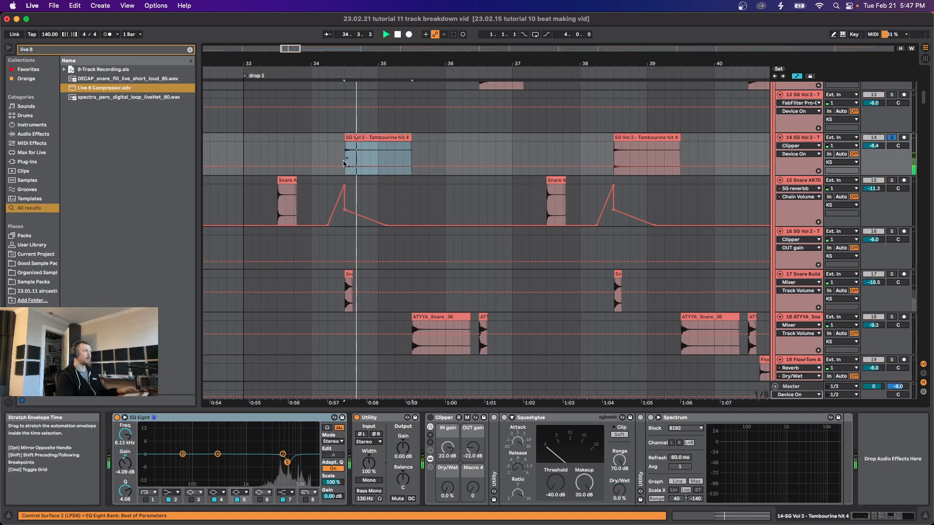
click(345, 275)
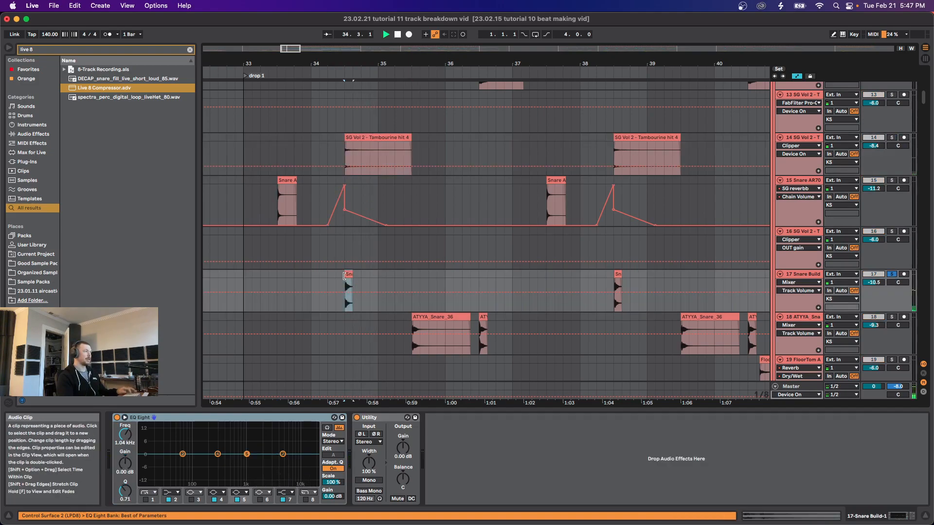
click(274, 199)
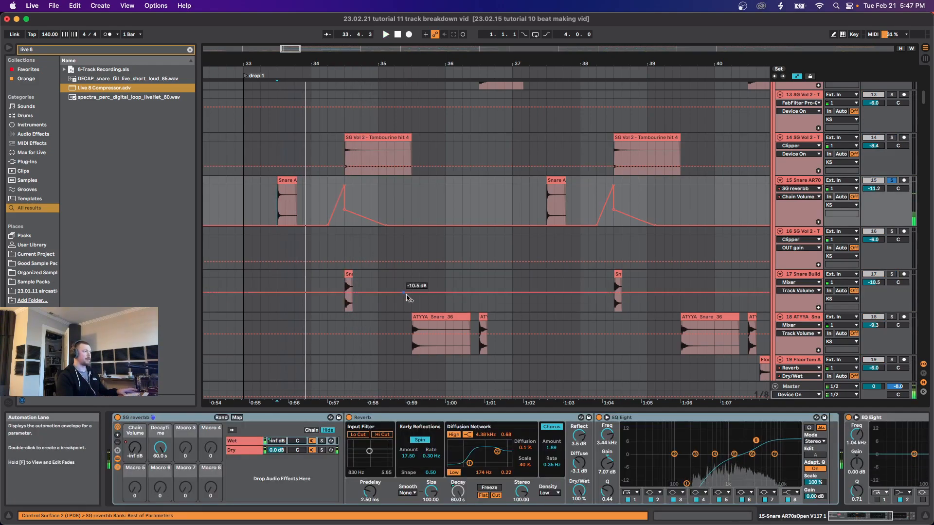
click(412, 318)
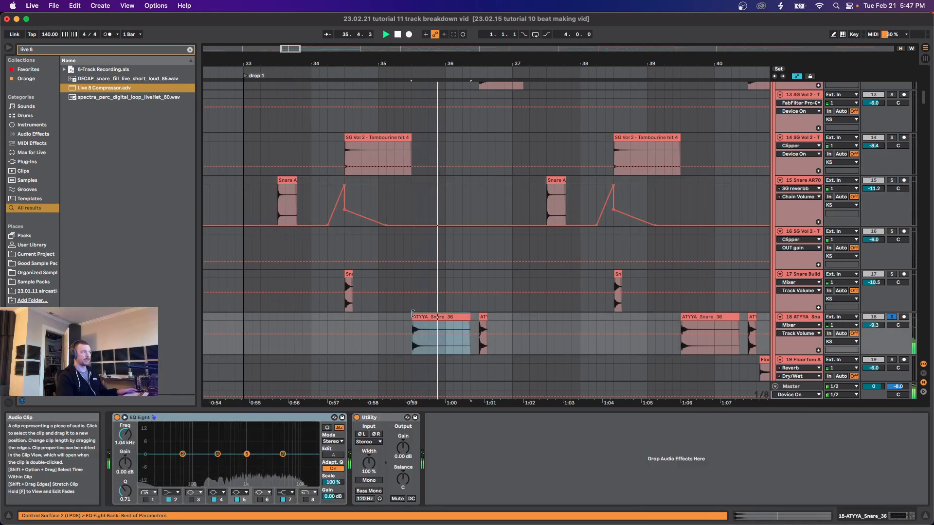
click(429, 292)
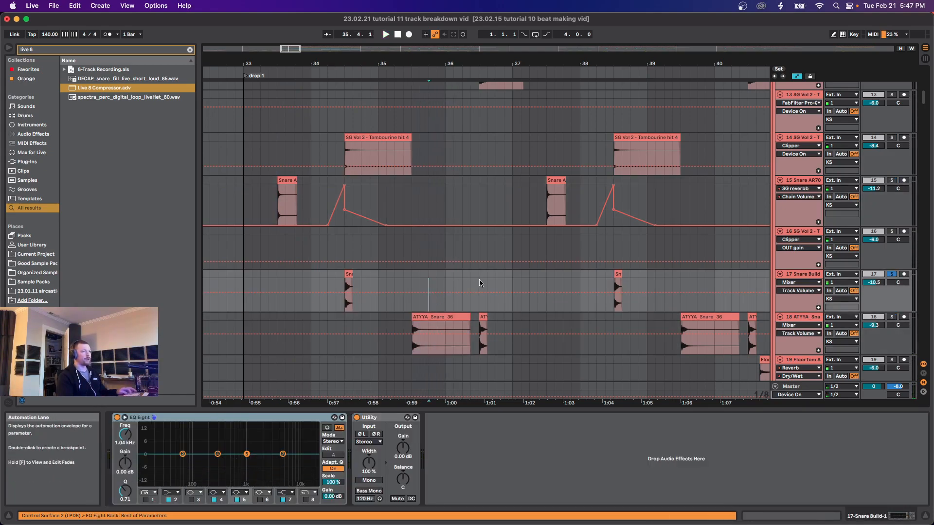
Step: Solo and play the snare layers at 36.3.1 on tracks 9, 11 and 12 individually, leaving all tracks unsoloed
scroll(479, 283, down, 3)
scroll(470, 232, up, 5)
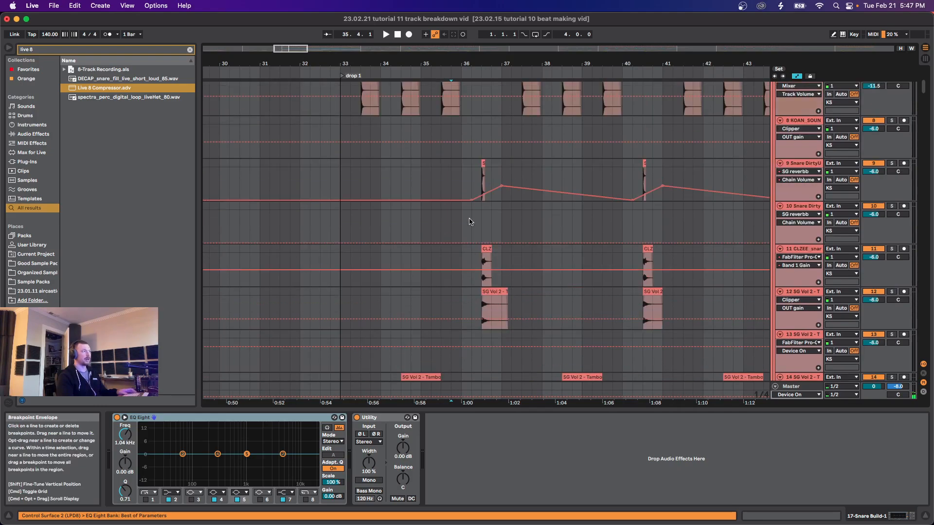
click(482, 173)
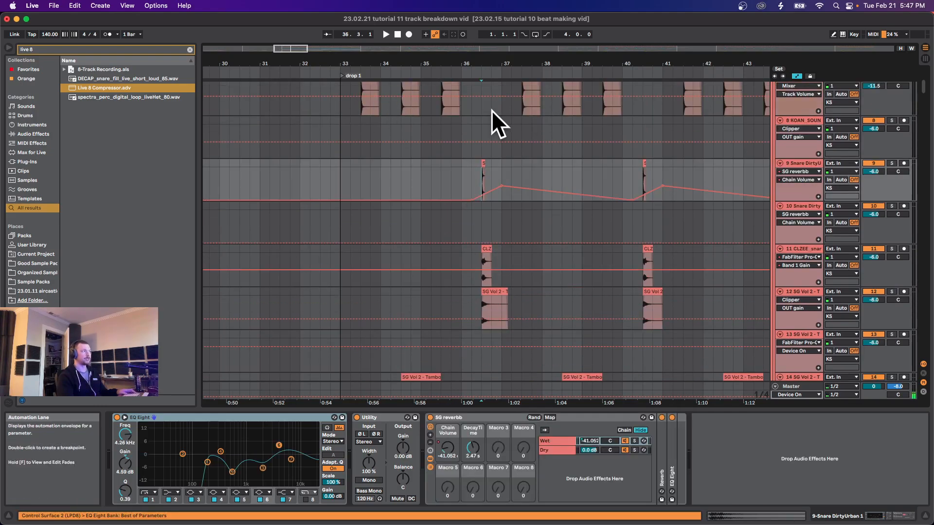
key(s)
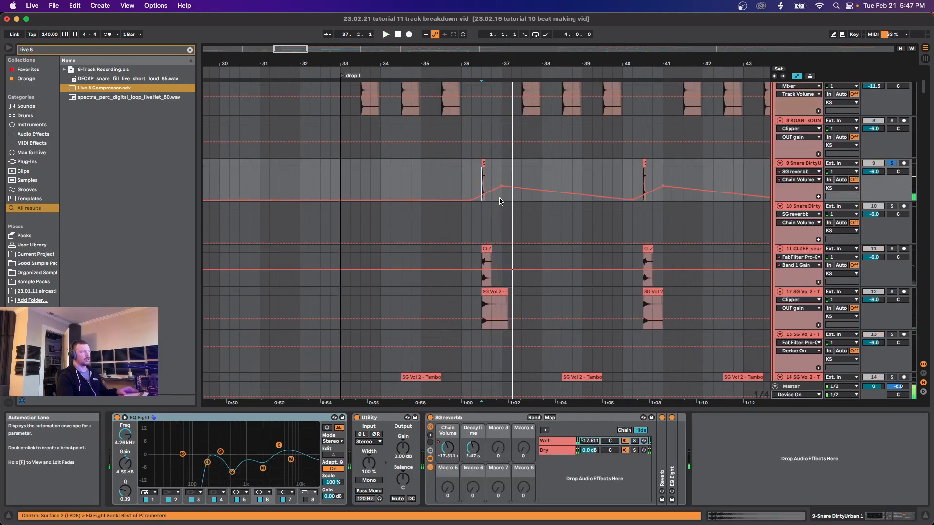
click(477, 264)
key(s)
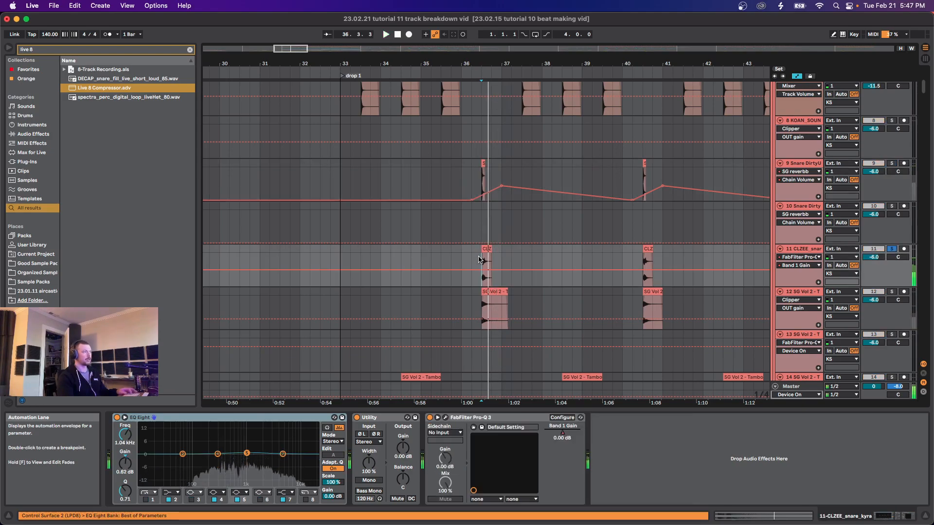
key(s)
click(482, 291)
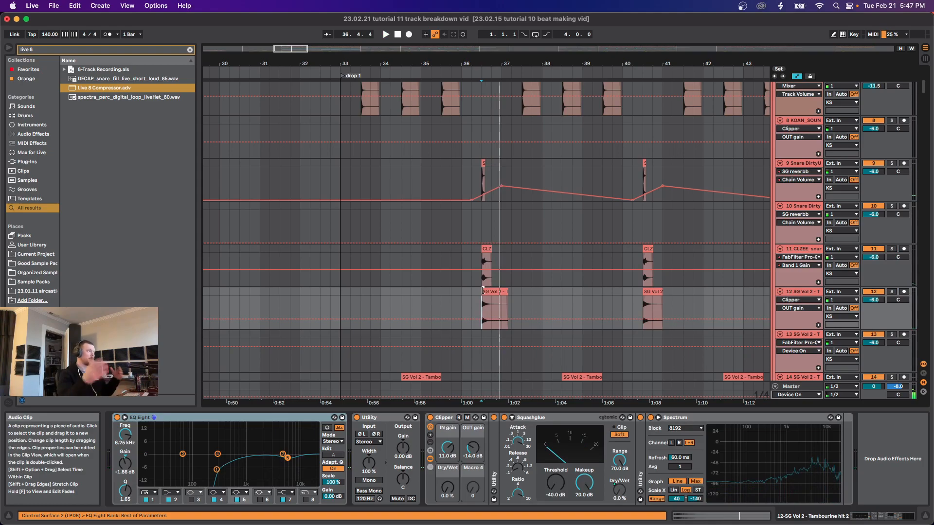
Step: Review the SNARE pattern across drop 1 and place the insert marker at bar 81 on that track, where drop 2 starts
scroll(483, 290, down, 3)
scroll(461, 231, up, 2)
scroll(461, 231, up, 2)
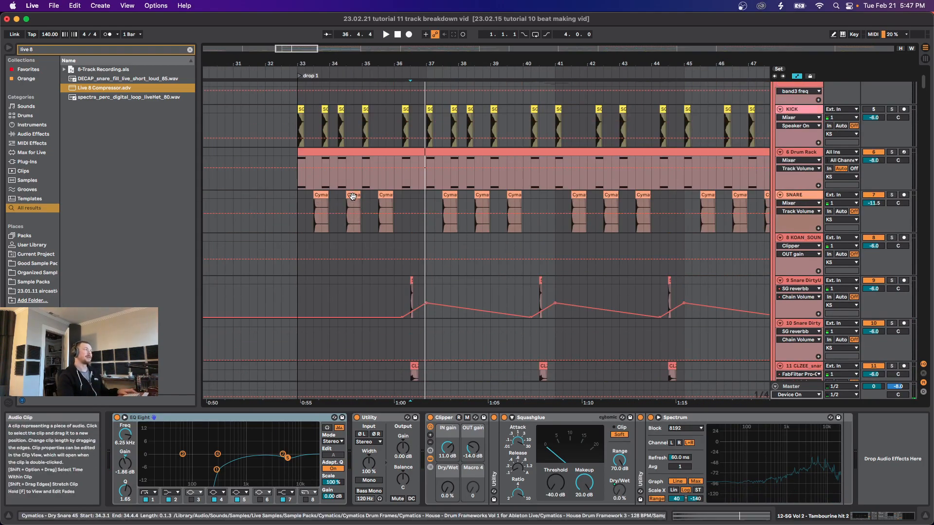
key(minus)
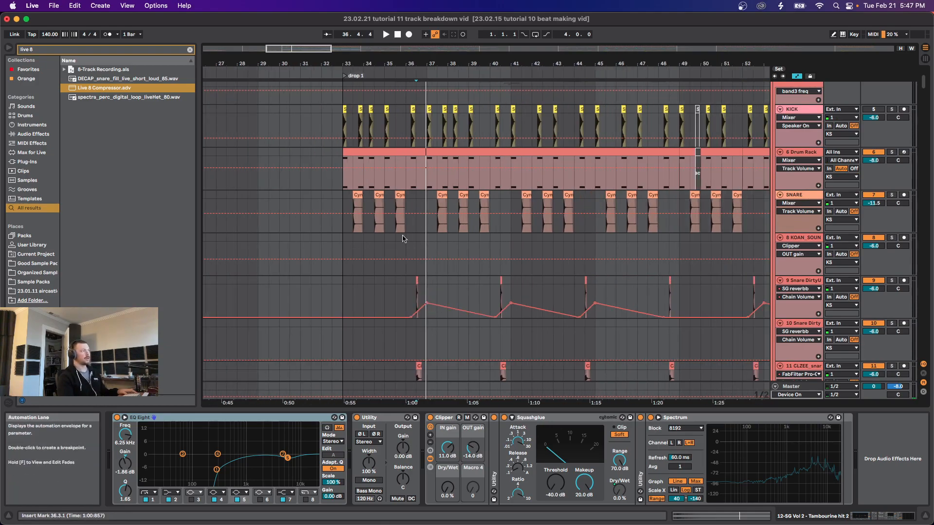
key(minus)
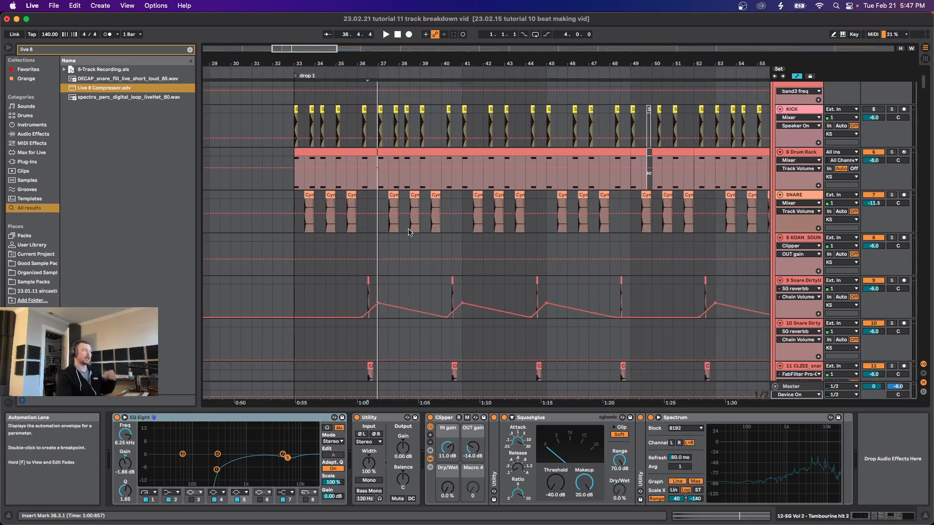
scroll(428, 245, right, 15)
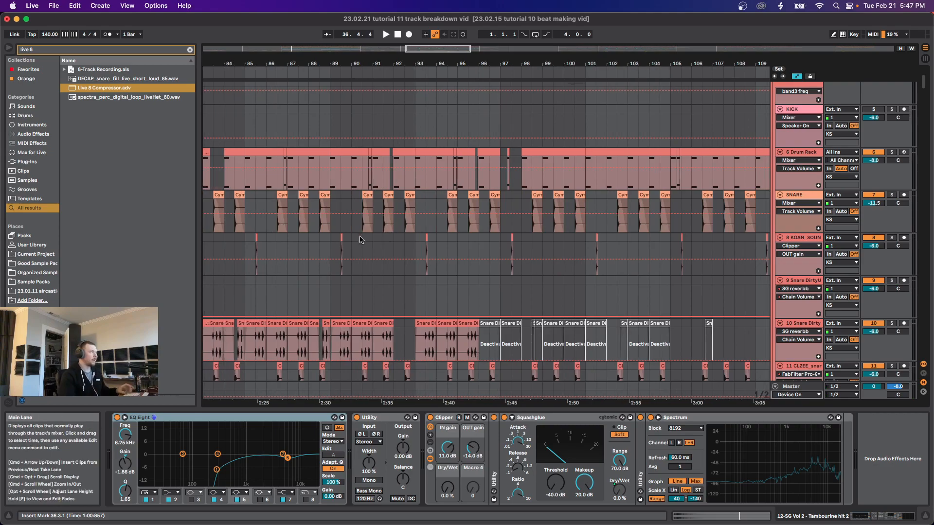
scroll(313, 209, left, 1)
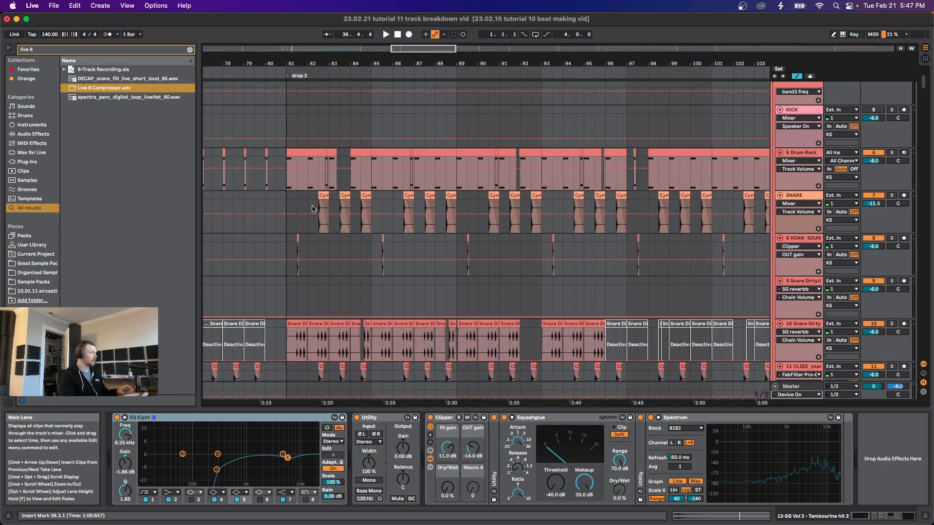
click(287, 201)
key(plus)
key(plus)
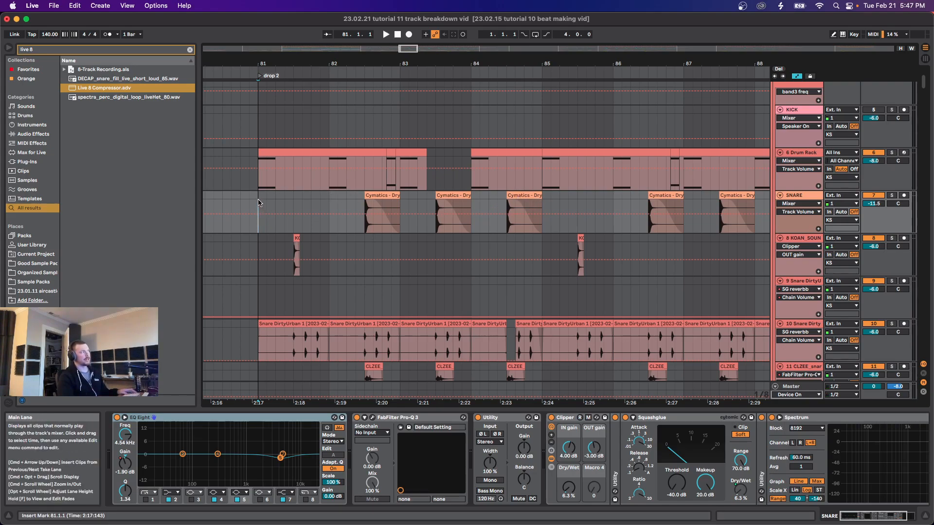
Step: Mark the gap before the first drop 2 snare from bar 81 and place the insert marker at bar 82 on the SNARE track
scroll(260, 202, up, 1)
scroll(259, 203, up, 2)
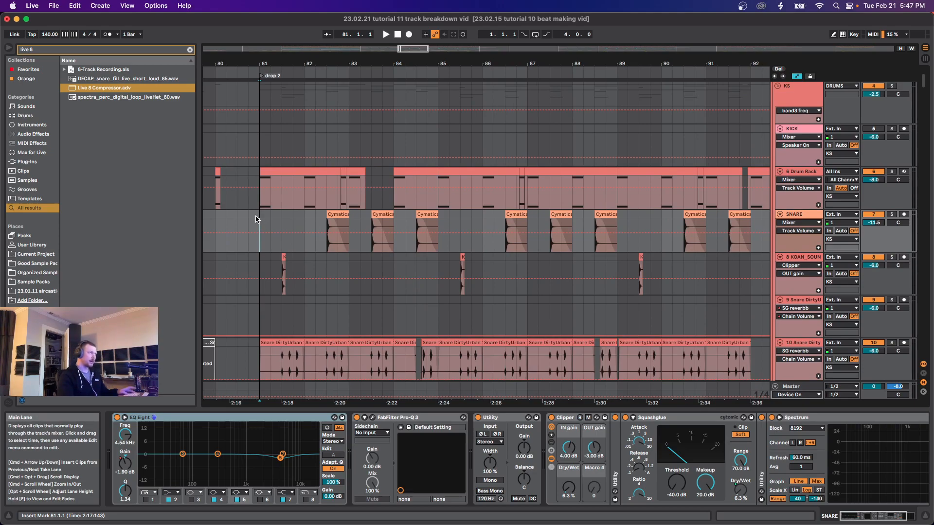
drag(260, 218, 307, 214)
click(307, 214)
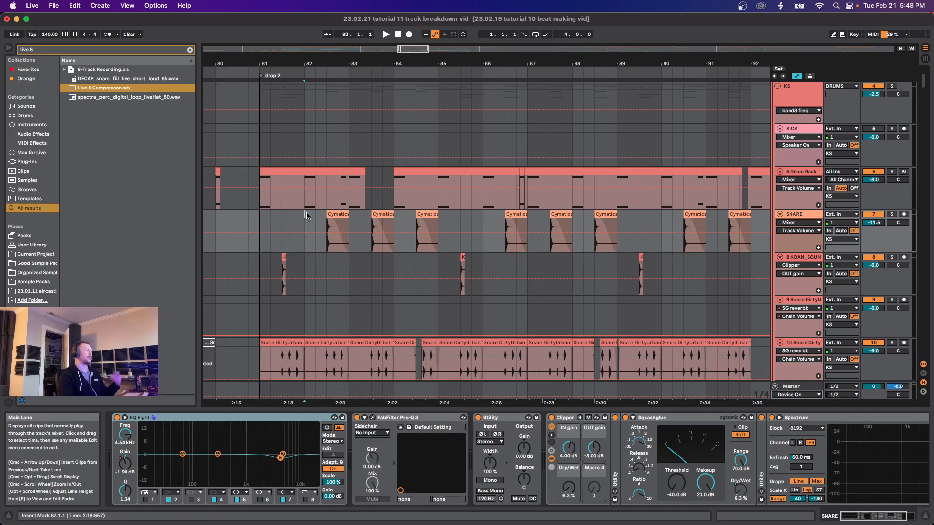
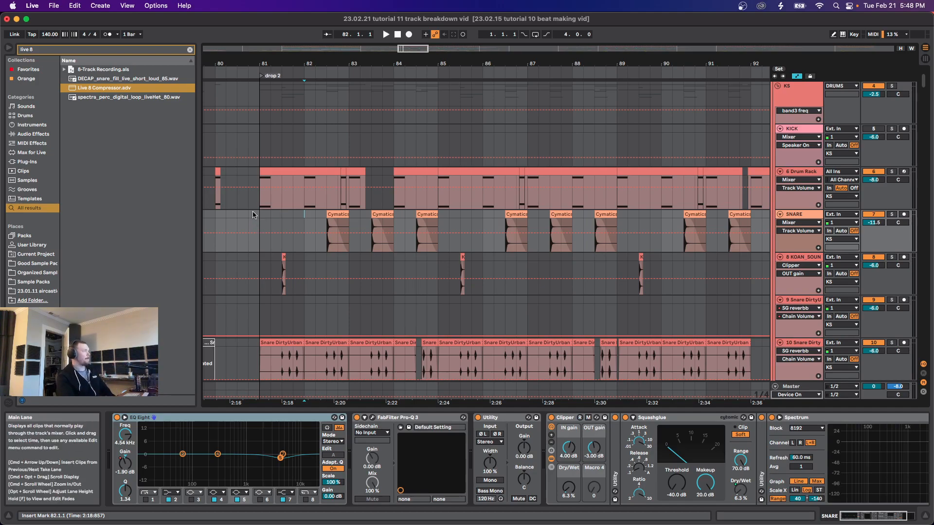
Step: Examine the drop 2 snare and percussion layers on tracks 8 to 20
scroll(266, 227, down, 2)
scroll(273, 224, up, 5)
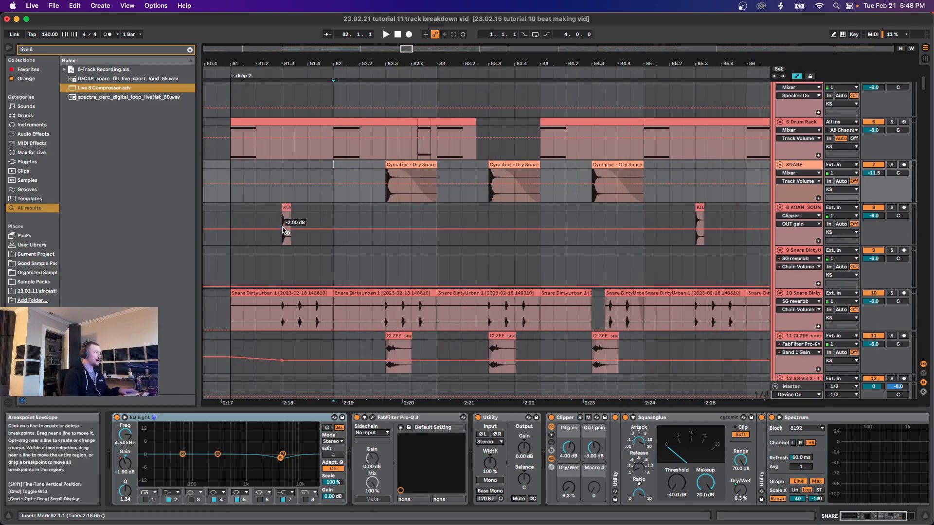
scroll(267, 223, down, 4)
scroll(273, 223, down, 8)
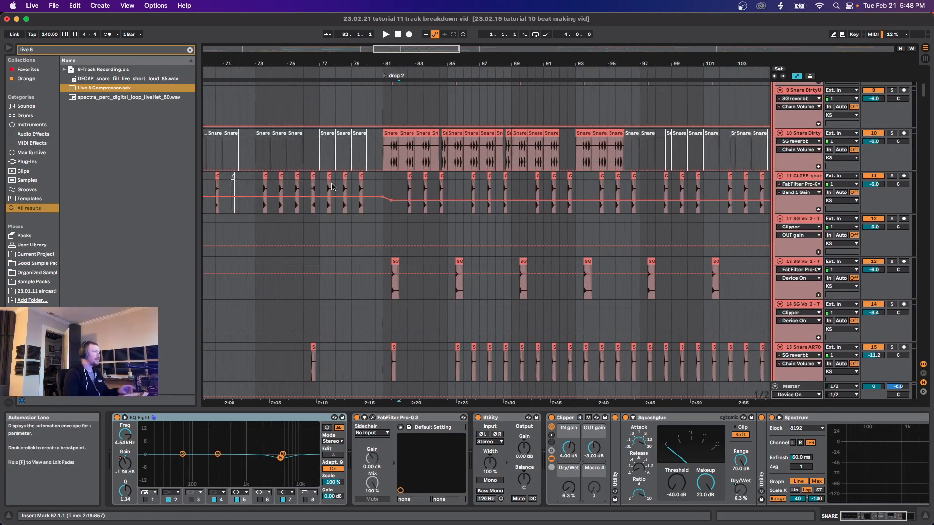
scroll(458, 194, down, 10)
scroll(493, 204, right, 2)
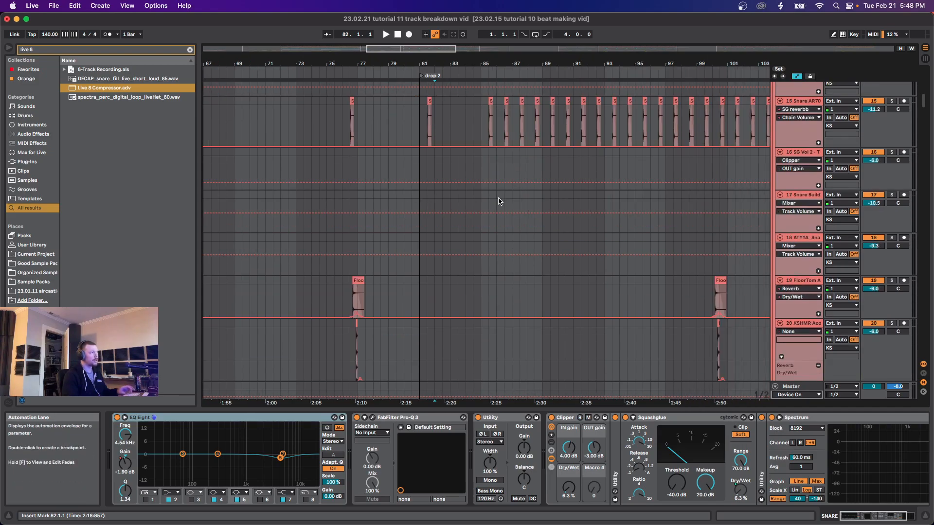
Step: Place the insert marker at bar 49 on the Male Choir track in the FX 1 group and examine the effect clips around it
drag(923, 110, 921, 319)
scroll(525, 282, down, 5)
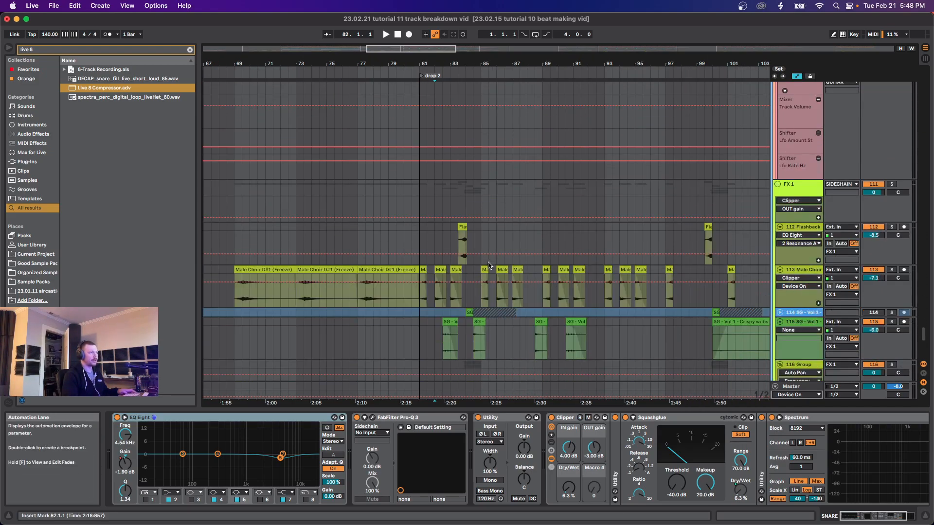
scroll(522, 282, left, 8)
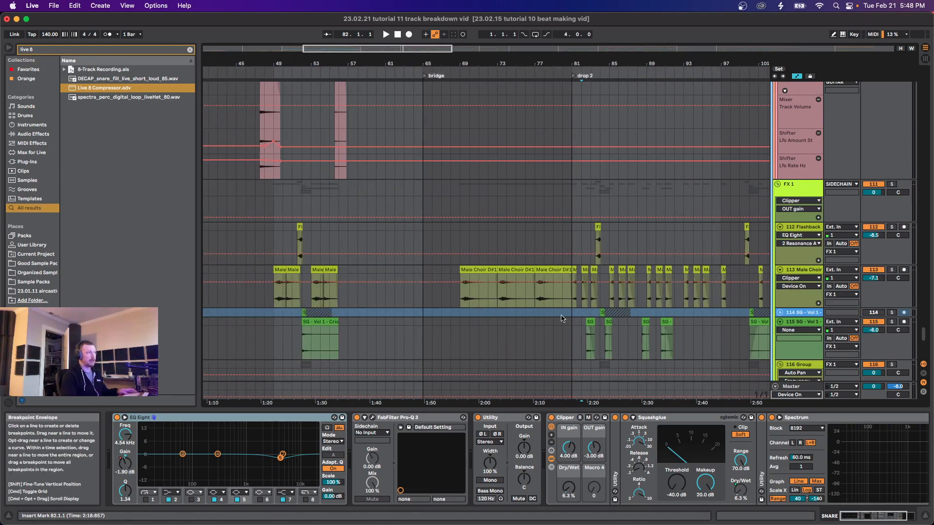
click(271, 293)
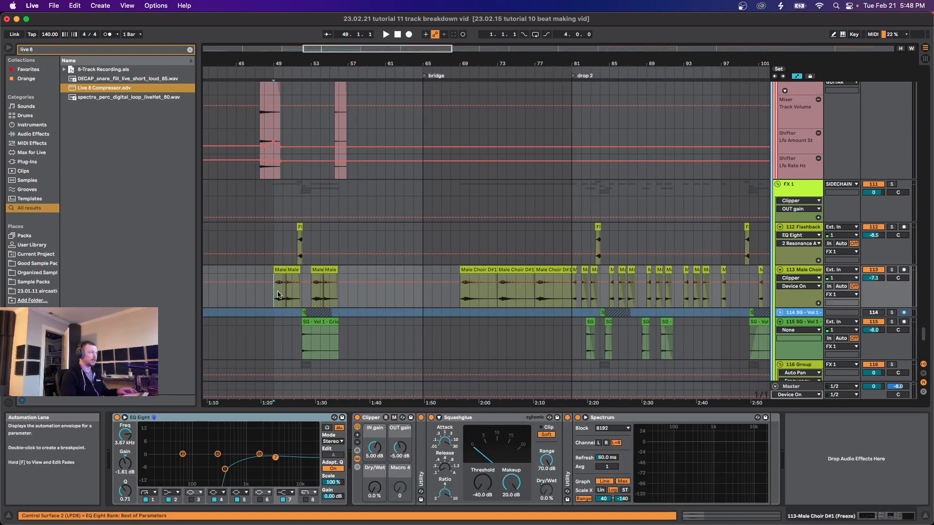
scroll(253, 282, up, 3)
scroll(258, 272, down, 5)
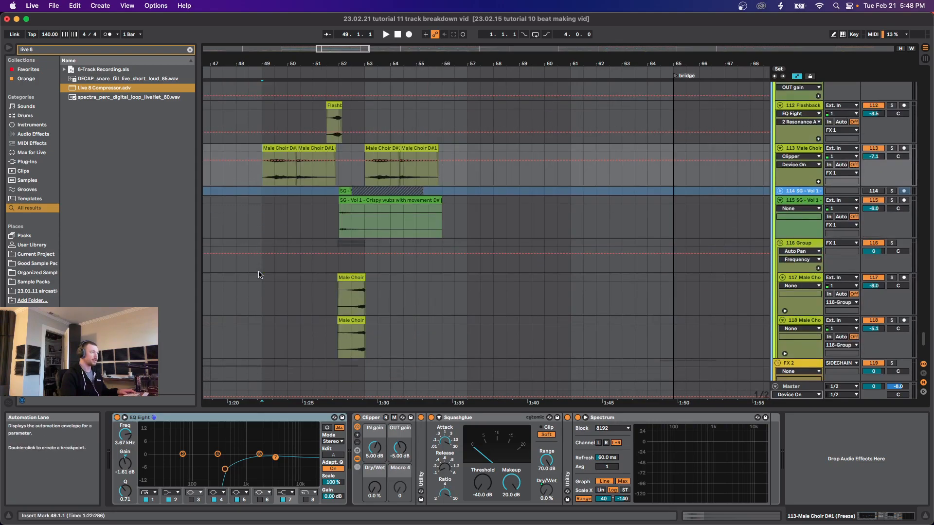
Step: Solo the FX 1 and DRUMS groups and play drop 2 from bar 81
scroll(258, 273, up, 3)
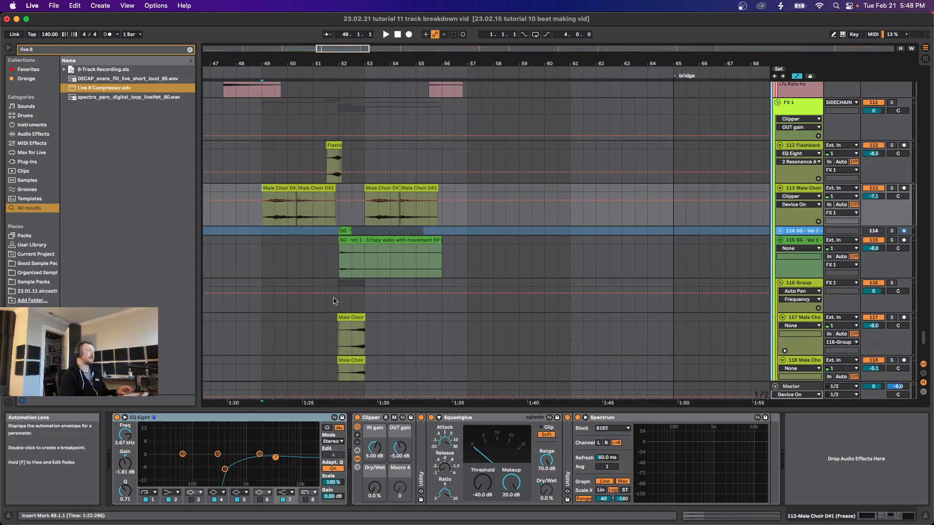
scroll(419, 289, down, 3)
scroll(583, 277, right, 5)
scroll(631, 272, up, 3)
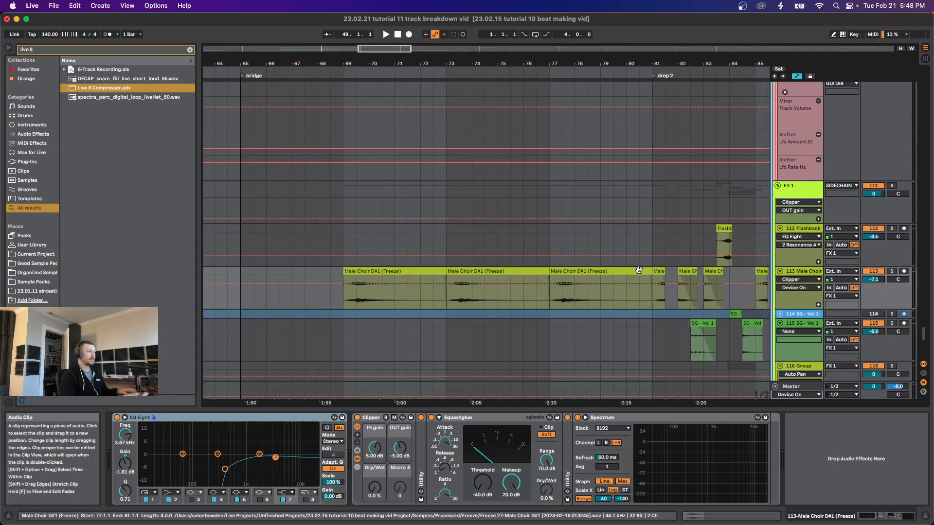
scroll(631, 300, right, 5)
click(891, 185)
drag(925, 337, 932, 79)
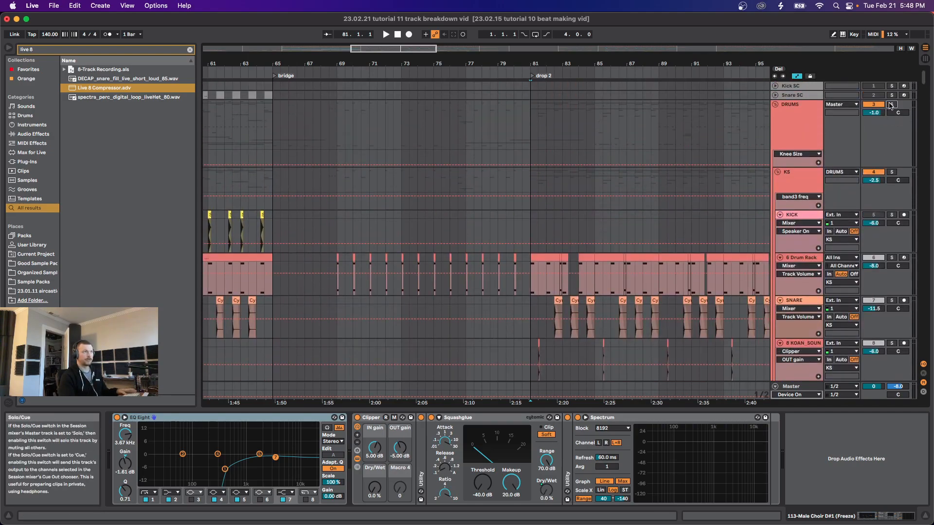
click(535, 231)
key(space)
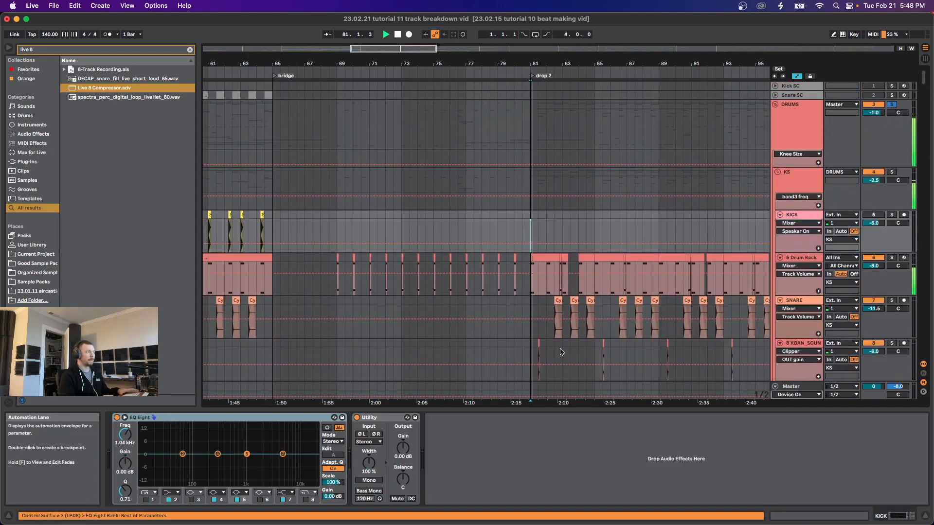
Step: Follow the FX 1 group clips during drop 2 playback and place the insert marker at bar 81 on the Male Choir track
drag(929, 90, 930, 337)
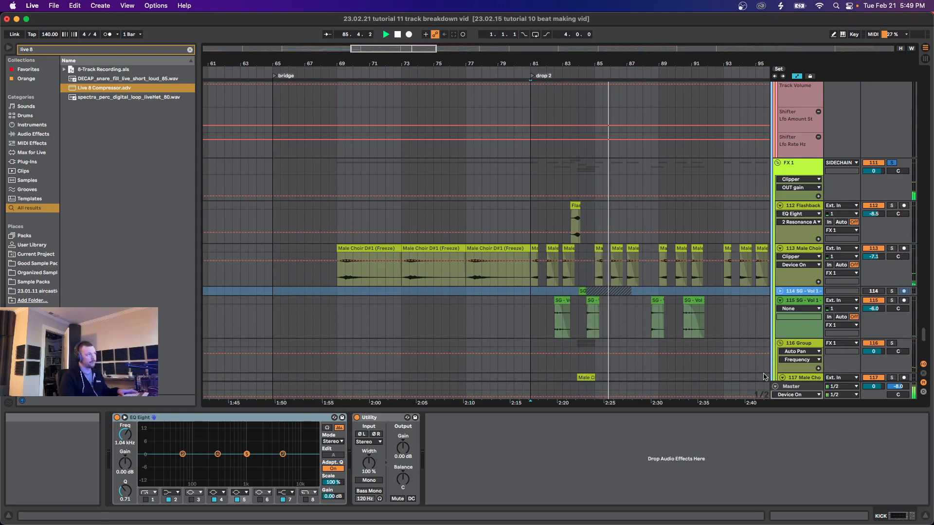
scroll(487, 292, right, 4)
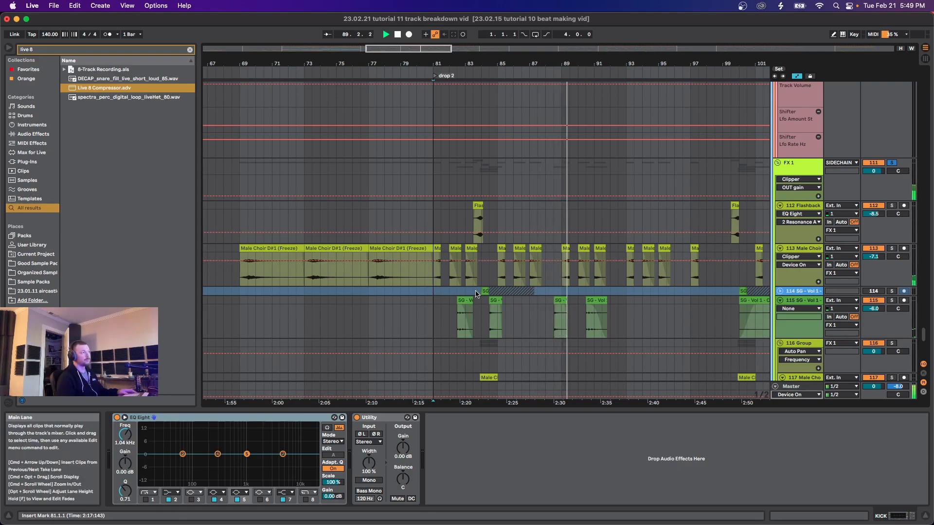
scroll(484, 288, down, 3)
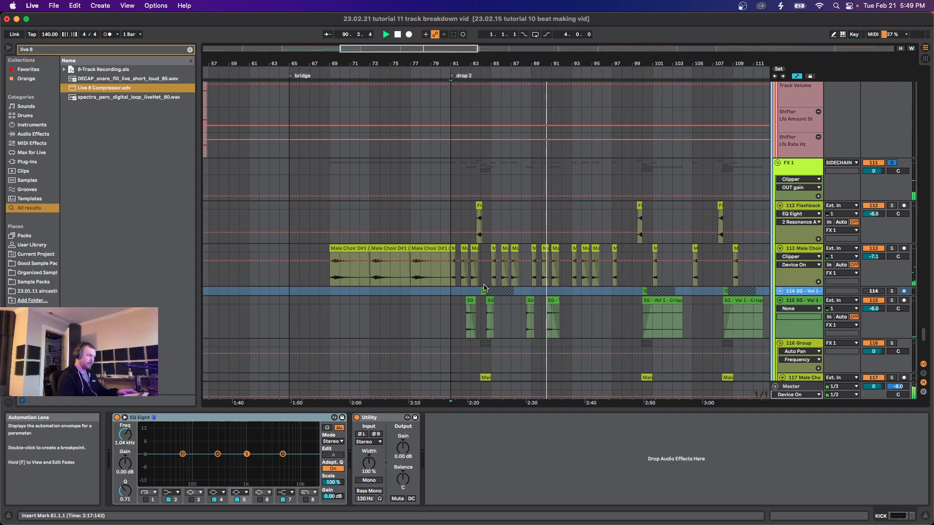
click(483, 284)
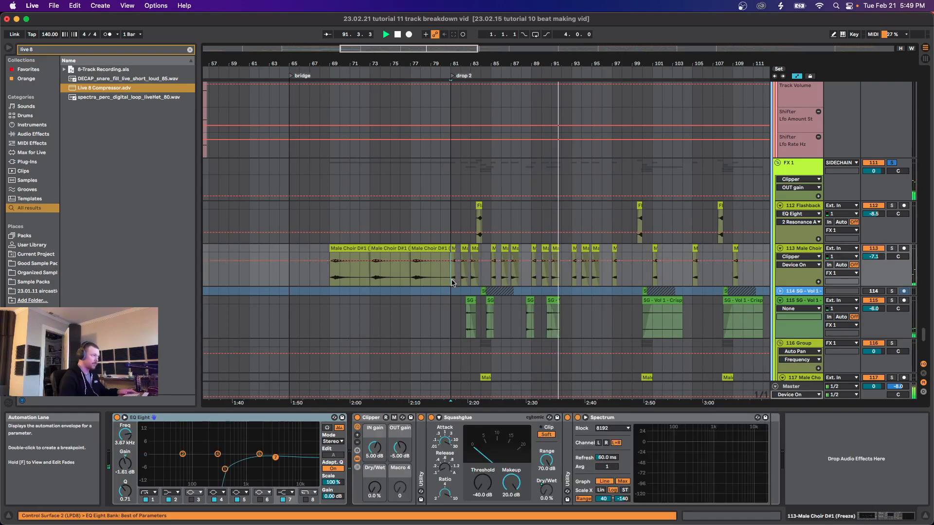
Step: Stop playback and compare the effect clips on tracks 112 to 120 across both drops and the bridge
scroll(468, 317, down, 5)
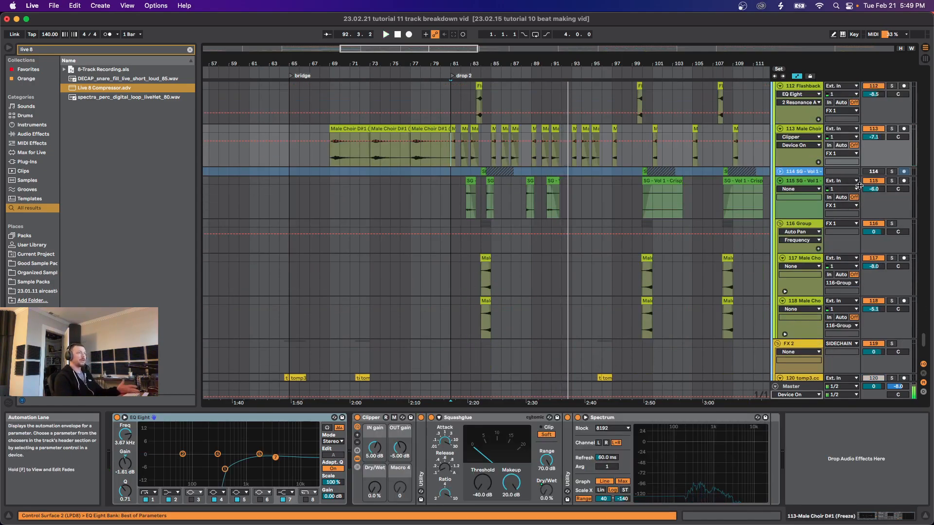
scroll(548, 291, down, 5)
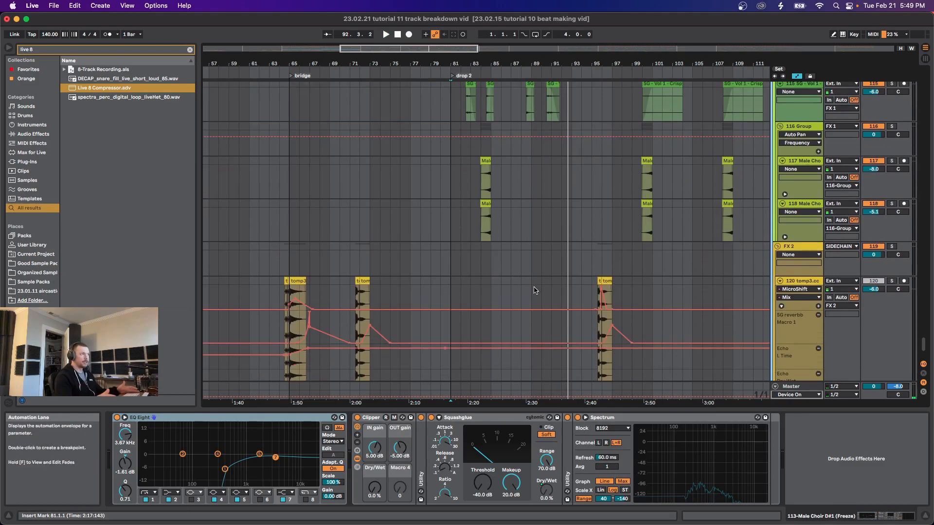
scroll(526, 291, up, 4)
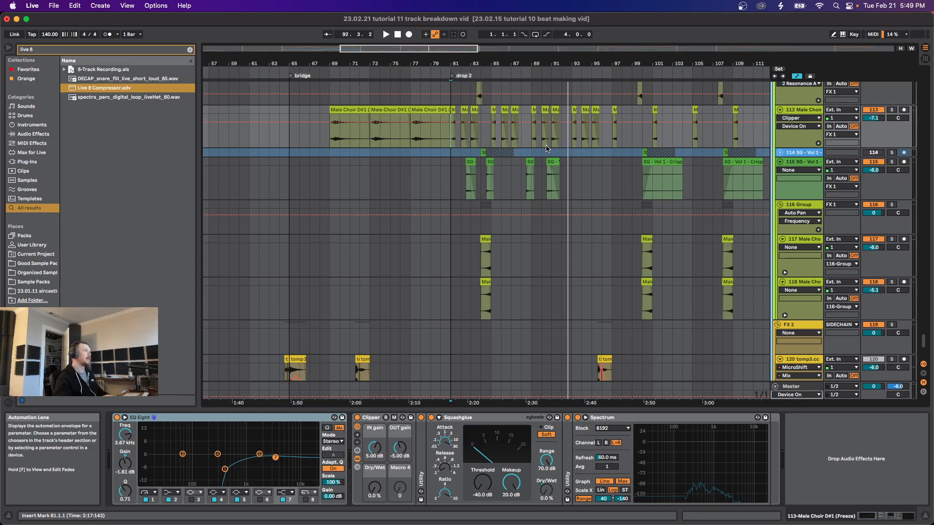
scroll(271, 161, left, 5)
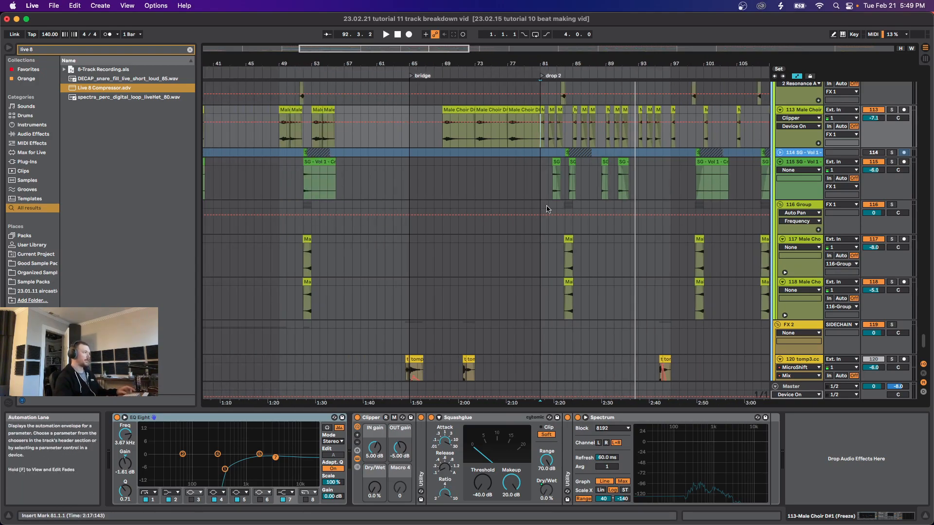
scroll(671, 189, right, 5)
Step: Mark bars 81 to 97 on the squelchy bass audio track, then place the insert marker at bar 81 there
drag(924, 346, 920, 332)
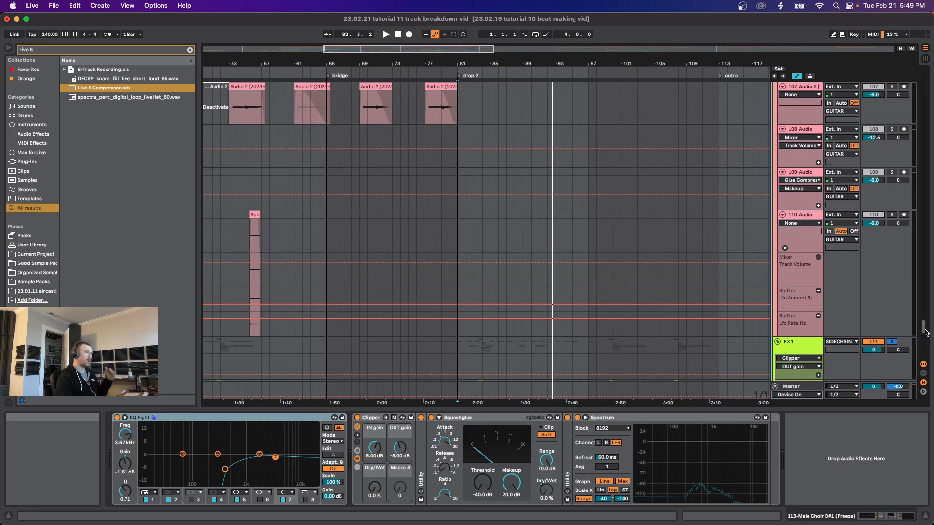
drag(924, 333, 923, 292)
scroll(471, 253, up, 20)
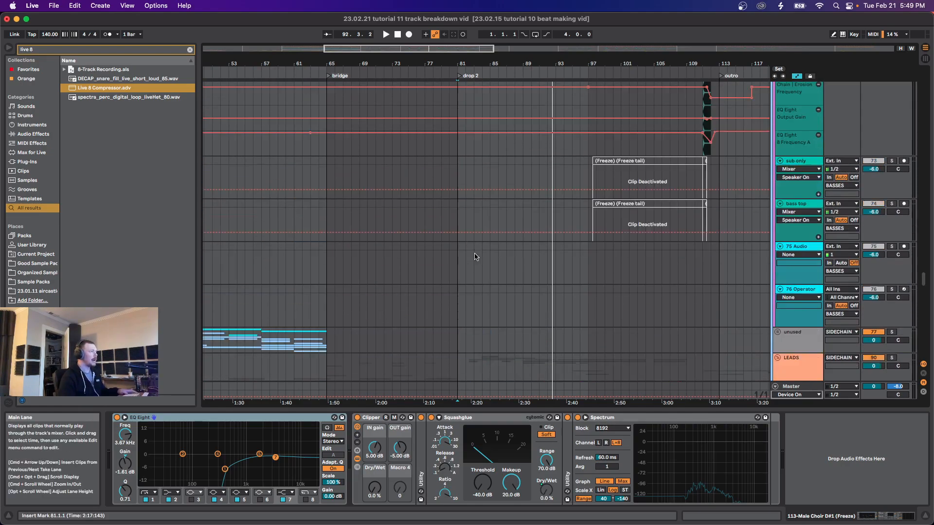
scroll(475, 257, up, 15)
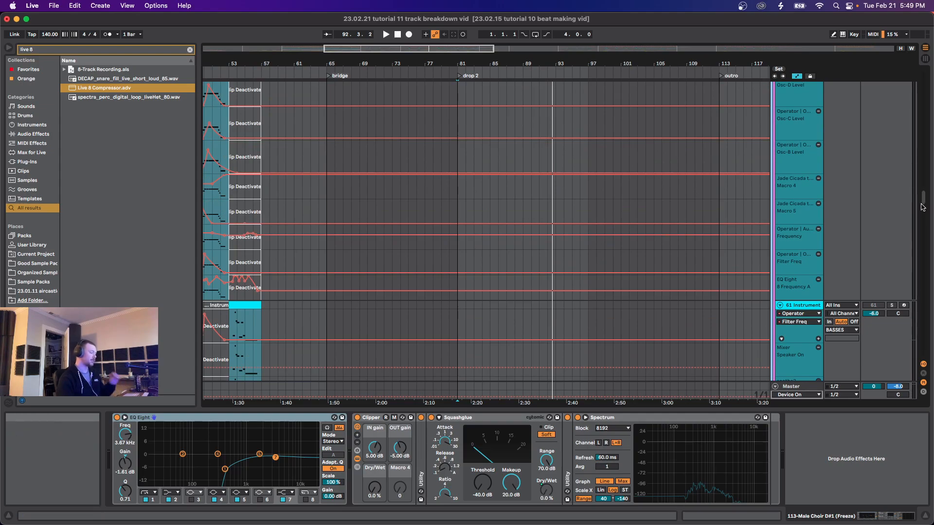
drag(924, 195, 920, 169)
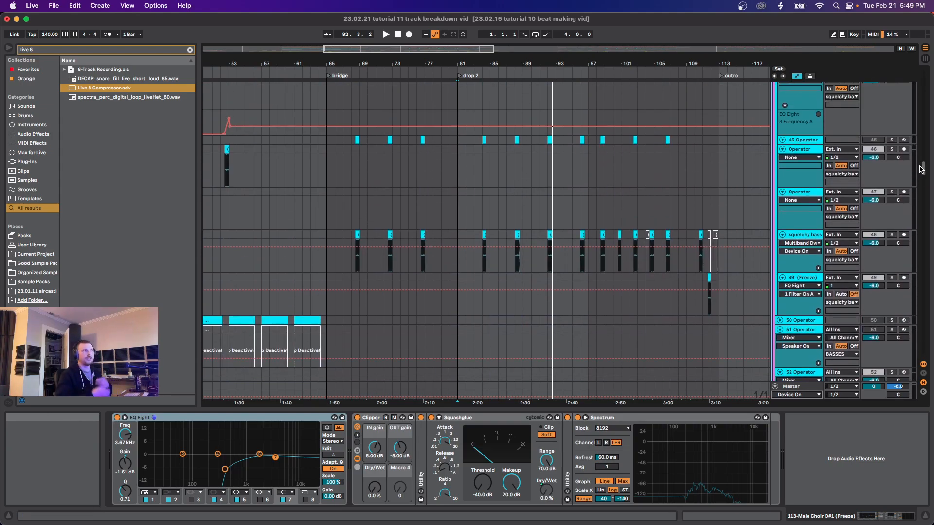
drag(460, 238, 588, 238)
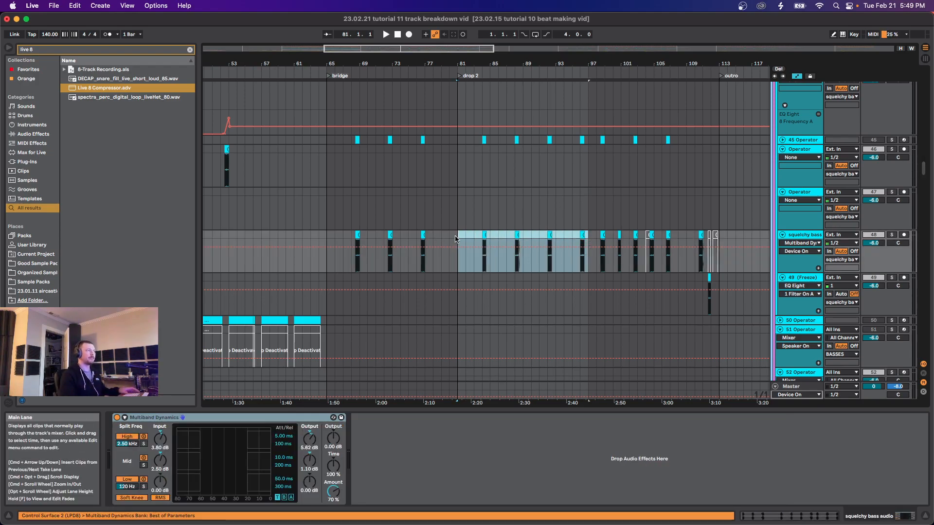
click(456, 238)
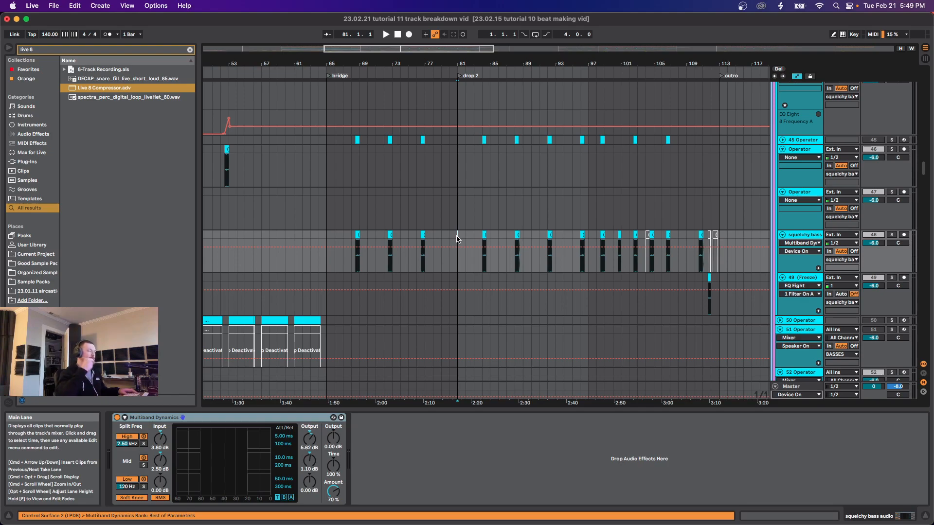
Step: Examine the 808, percussion and snare clips around the start of drop 2
scroll(476, 232, up, 15)
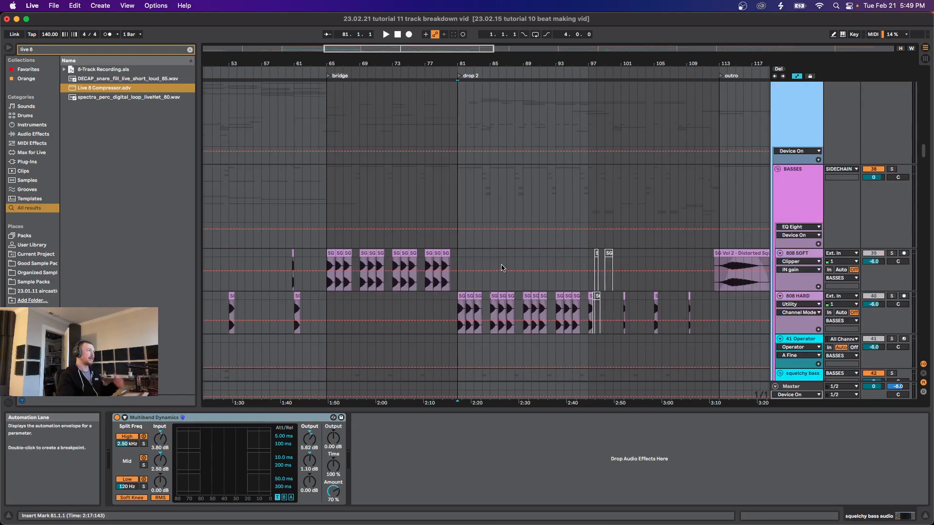
super+scroll(500, 267, up, 5)
super+scroll(504, 300, up, 3)
scroll(443, 305, up, 8)
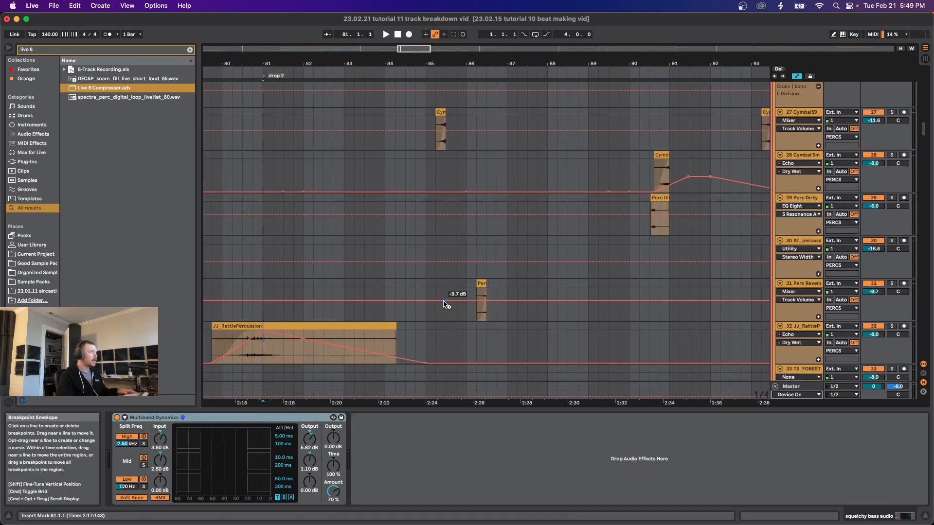
scroll(448, 307, up, 15)
super+scroll(415, 315, down, 3)
scroll(406, 291, down, 5)
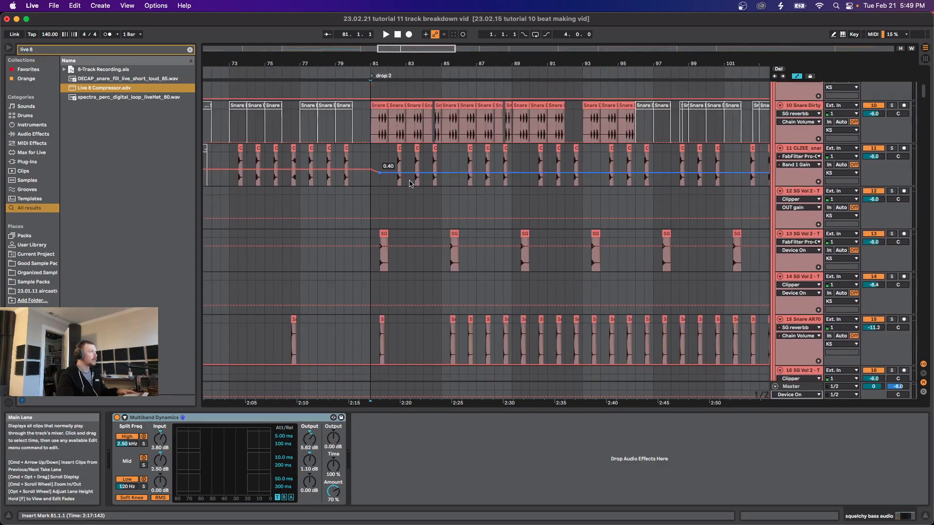
Step: Solo Instrument Rack track 94 in the LEADS group and play its first drop 2 phrase from 82.3.2
super+scroll(404, 272, up, 8)
scroll(403, 267, down, 5)
scroll(403, 270, down, 20)
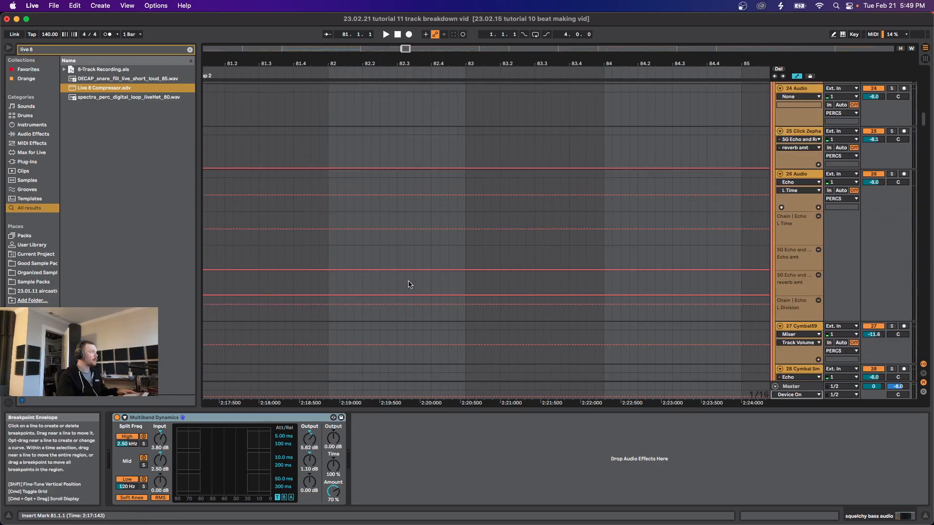
scroll(407, 279, down, 20)
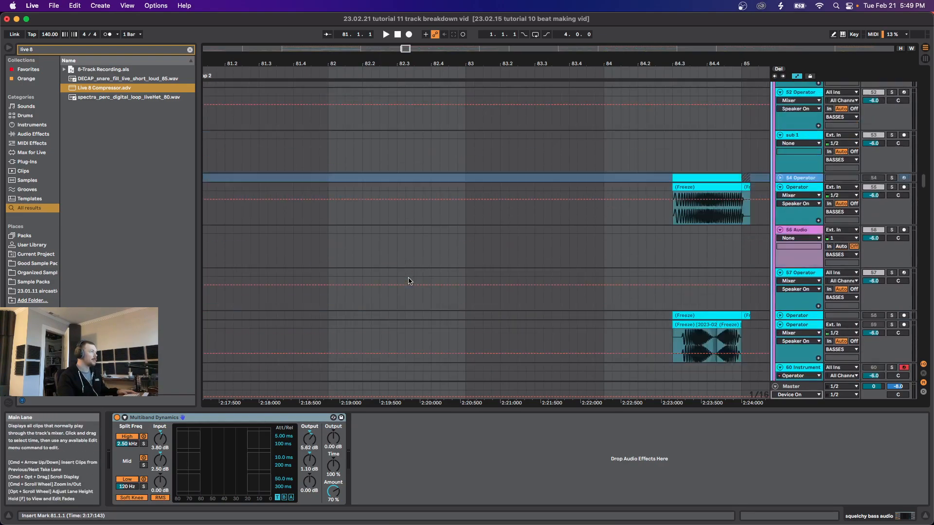
drag(919, 308, 919, 298)
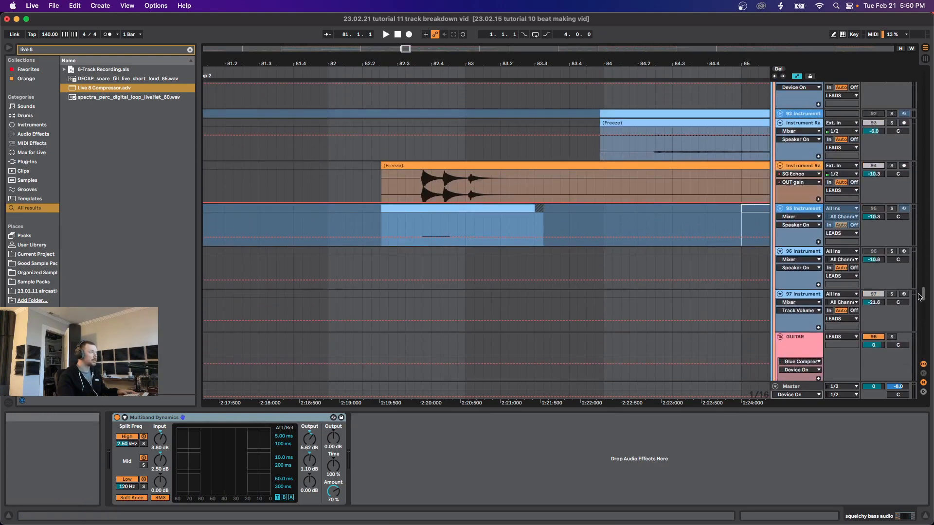
click(385, 177)
key(space)
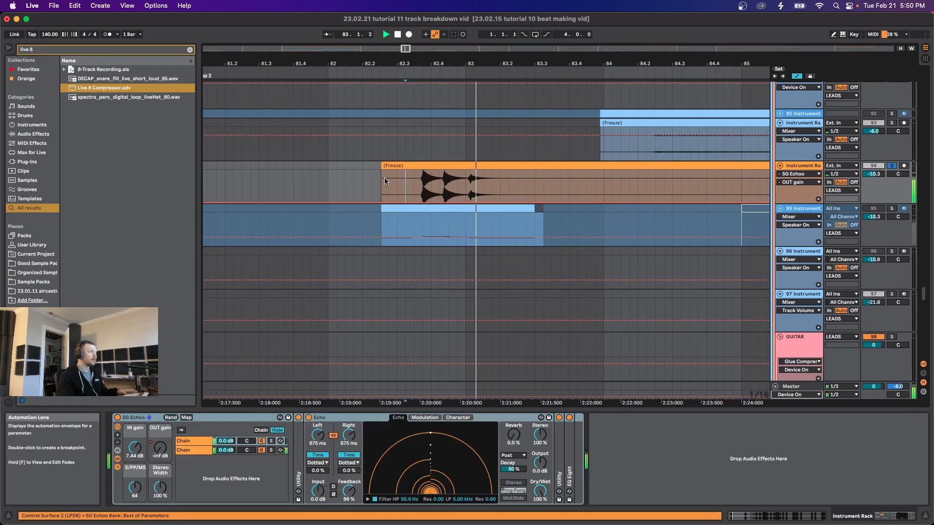
Step: Play the first drop 2 Crispy wubs clip on track 115 from 82.3.1
scroll(384, 177, down, 3)
scroll(370, 200, down, 18)
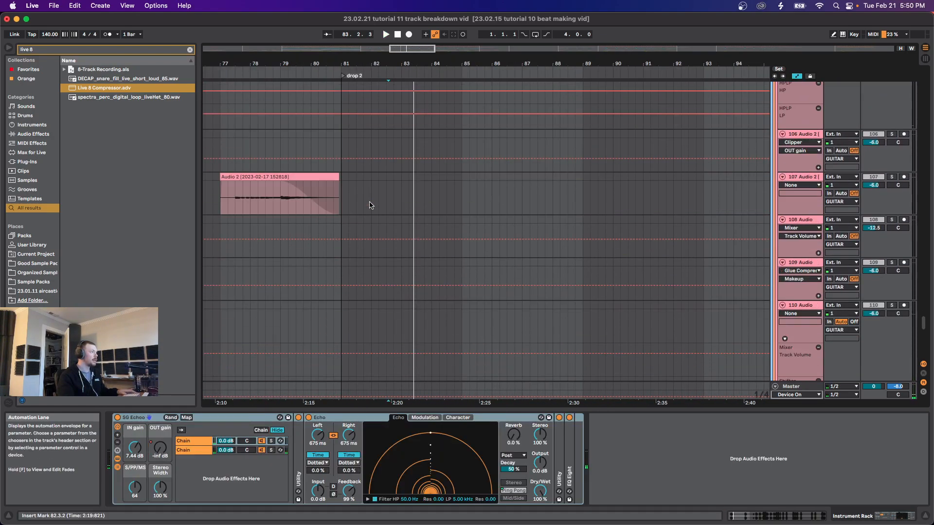
scroll(370, 206, up, 5)
click(396, 223)
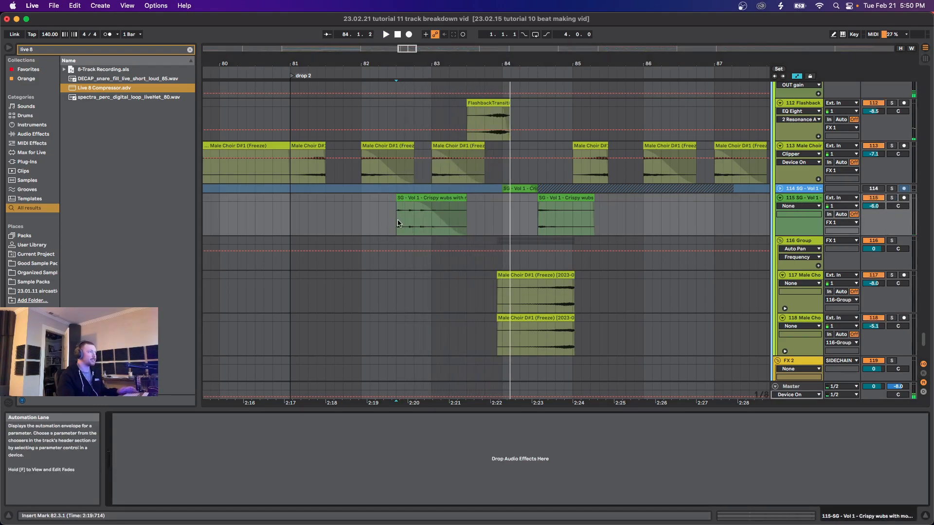
key(space)
key(space)
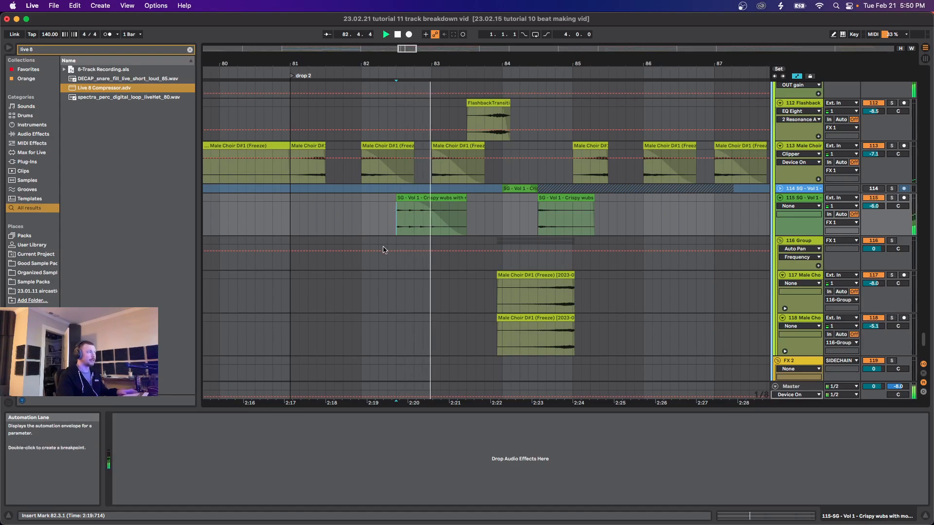
Step: Play the Crispy wubs fills from 84.3.1 and 90.3.1, then stop with the insert marker at bar 81 on track 115
click(535, 217)
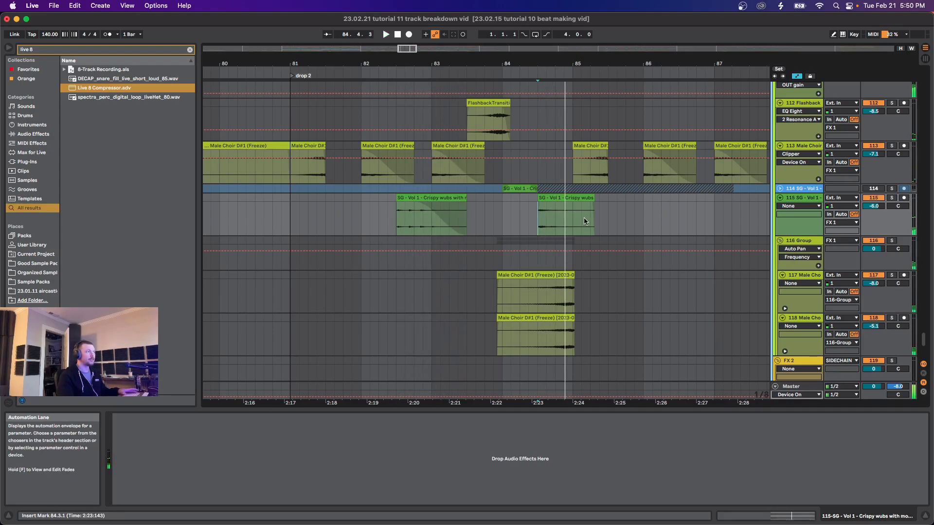
click(687, 223)
key(minus)
key(minus)
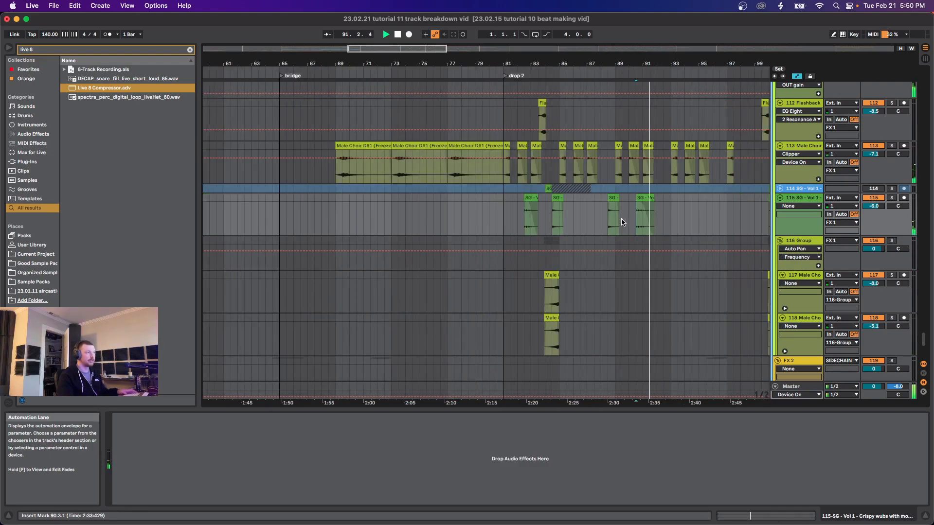
click(508, 187)
key(space)
Step: Review the drop 2 clips in the LEADS group and play track 94 from 82.3.1
scroll(501, 214, right, 4)
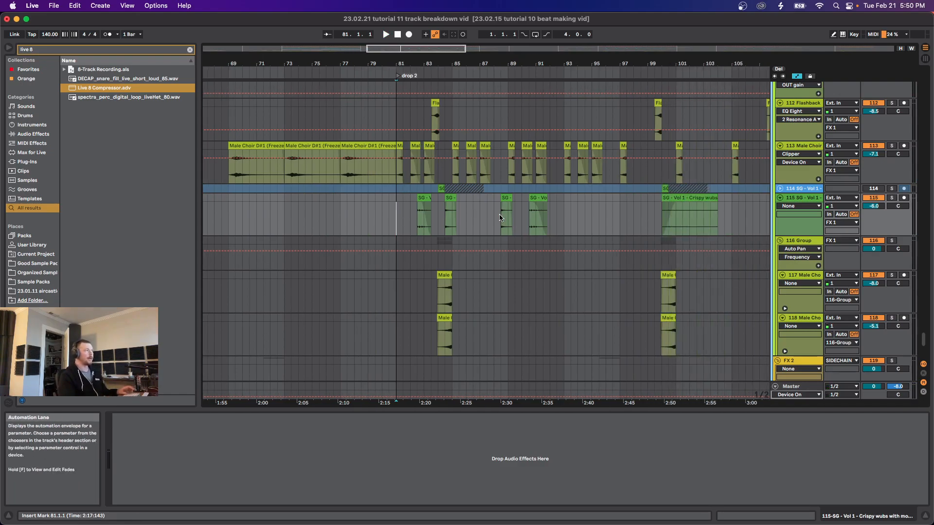
scroll(459, 217, up, 15)
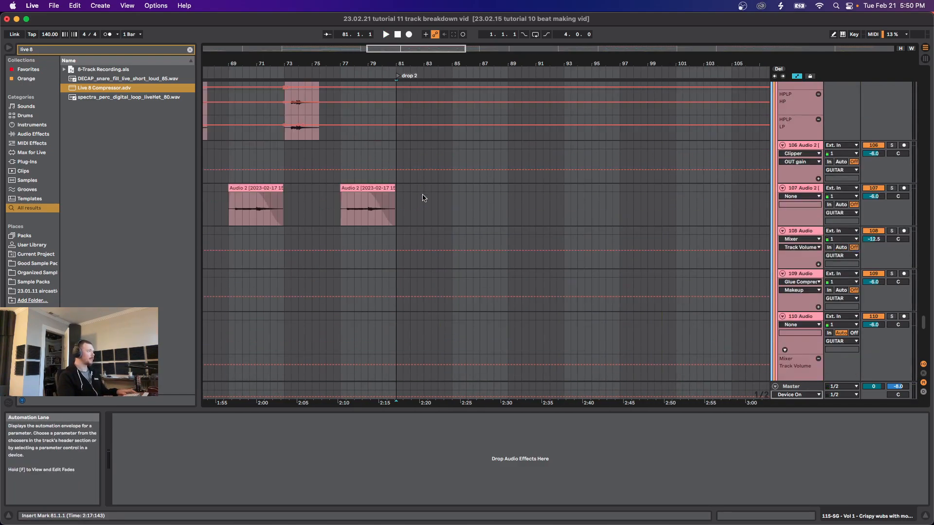
scroll(423, 197, up, 10)
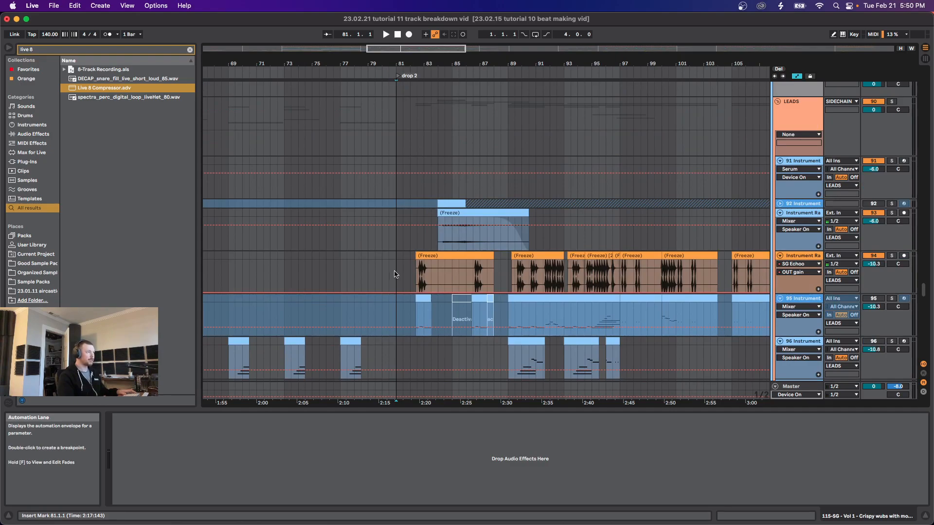
click(433, 295)
scroll(434, 296, down, 5)
scroll(433, 296, up, 3)
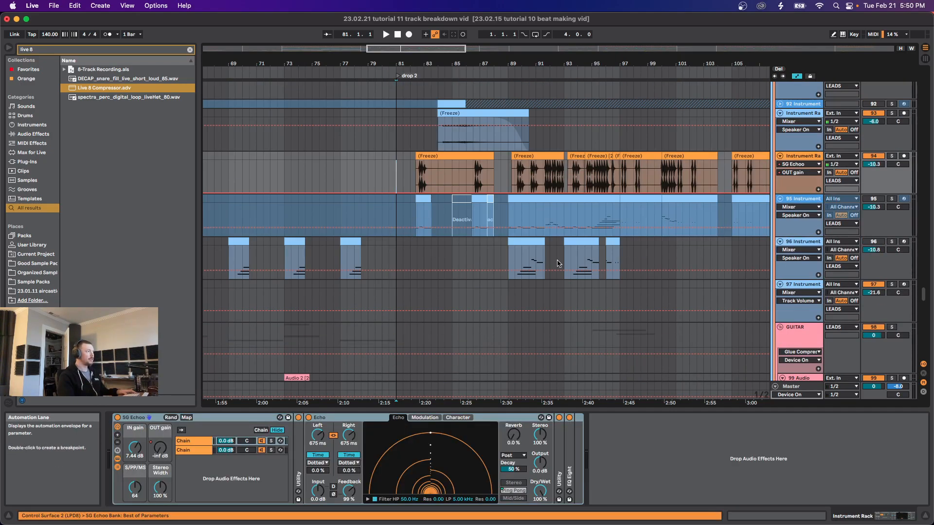
scroll(452, 265, up, 4)
scroll(428, 292, down, 2)
click(416, 301)
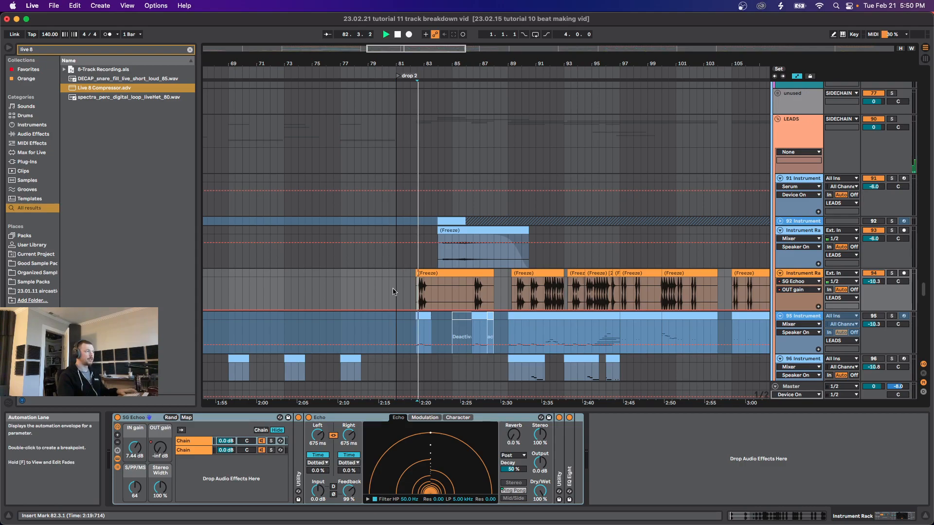
Step: Stop playback, solo Instrument Rack track 95 in the LEADS group and play its first drop 2 clip from 82.3.1
key(w)
key(space)
scroll(470, 276, up, 5)
scroll(449, 289, down, 5)
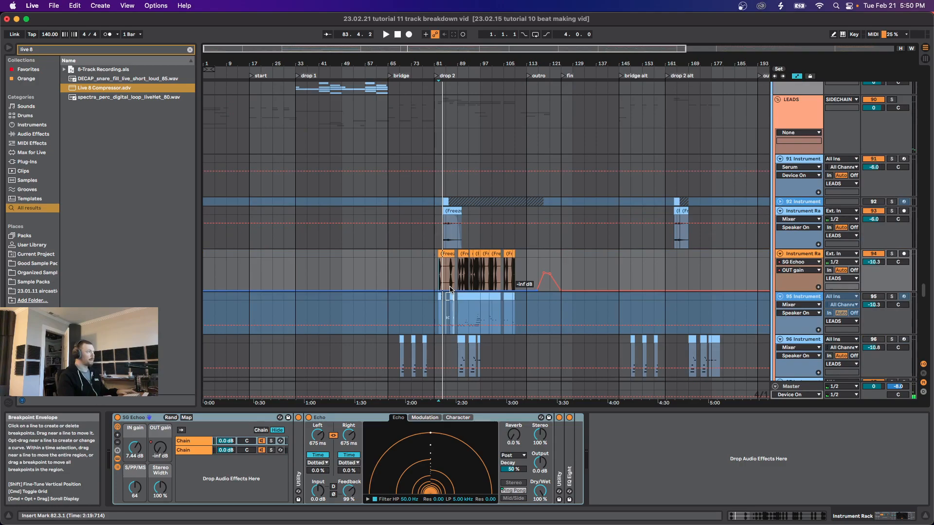
key(x)
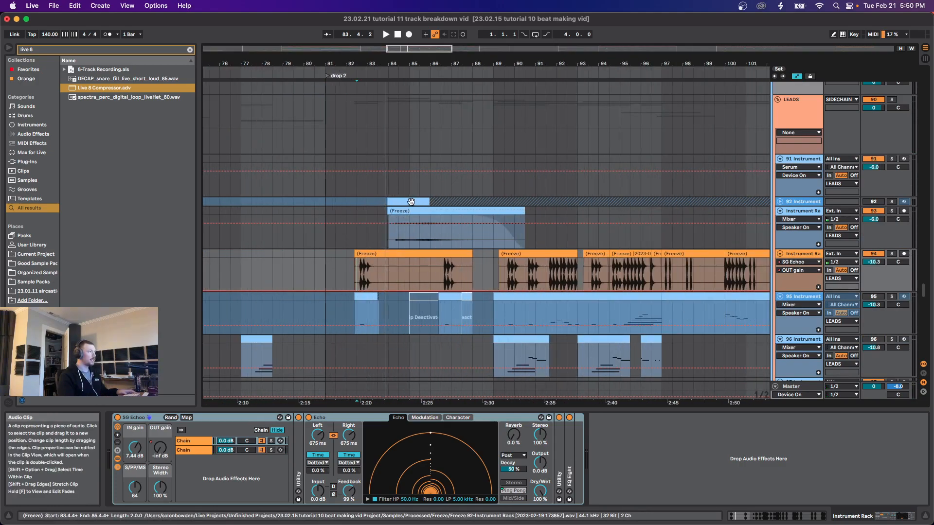
scroll(487, 224, down, 4)
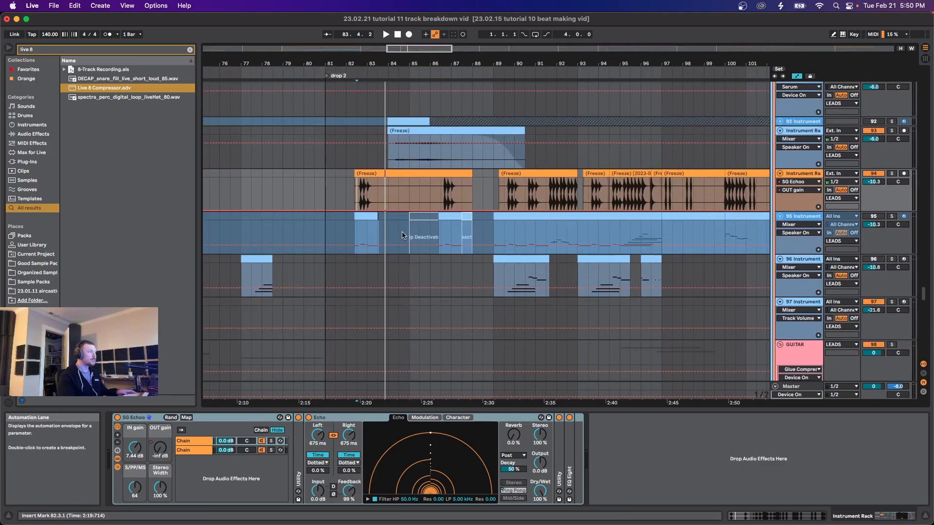
click(362, 233)
key(space)
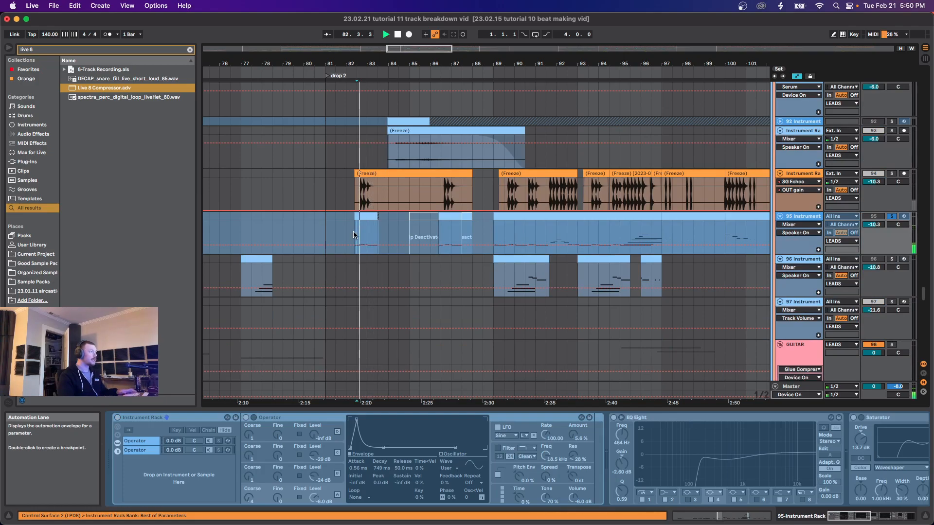
Step: Unfreeze track 95, solo the first Operator chain in its Instrument Rack and arm the track to play it live
right_click(808, 216)
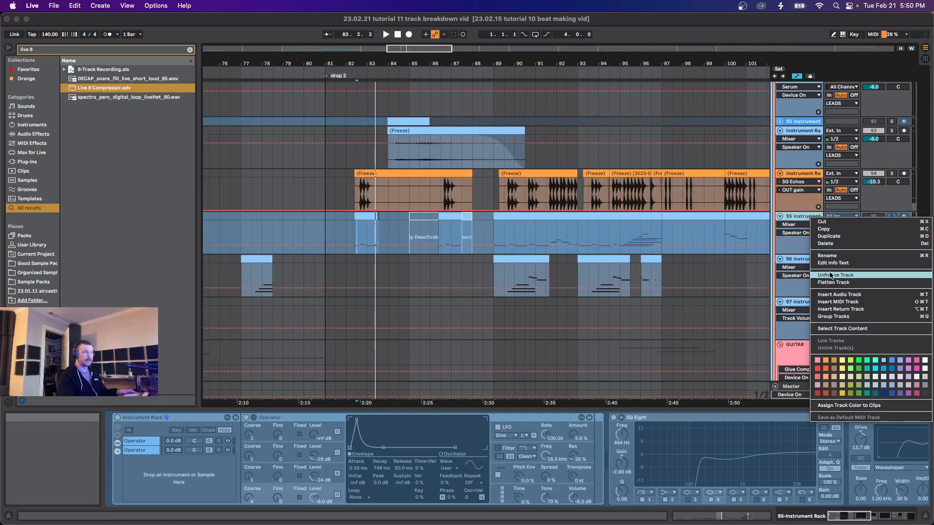
key(Escape)
click(146, 441)
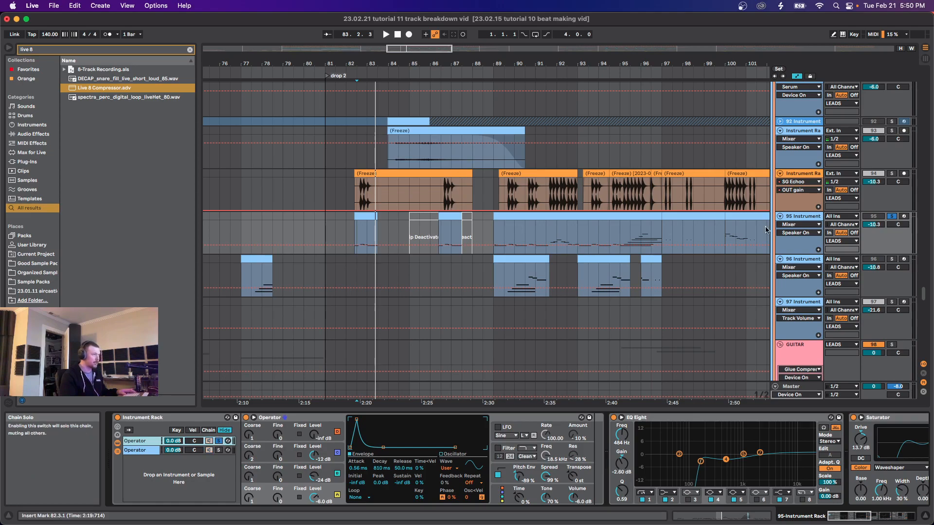
click(903, 216)
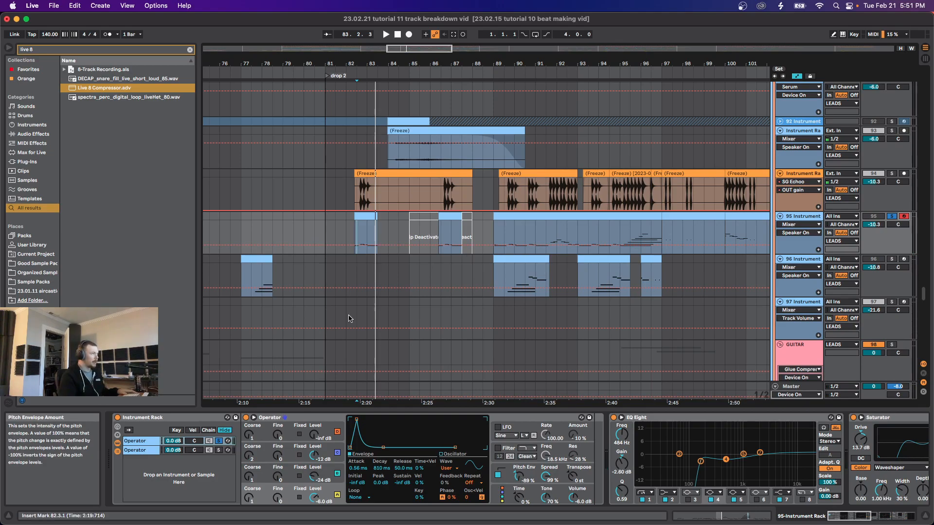
Step: Solo track 94 and play its first frozen drop 2 phrase from 82.3.3 to compare it with track 95
scroll(355, 219, up, 4)
click(384, 197)
key(space)
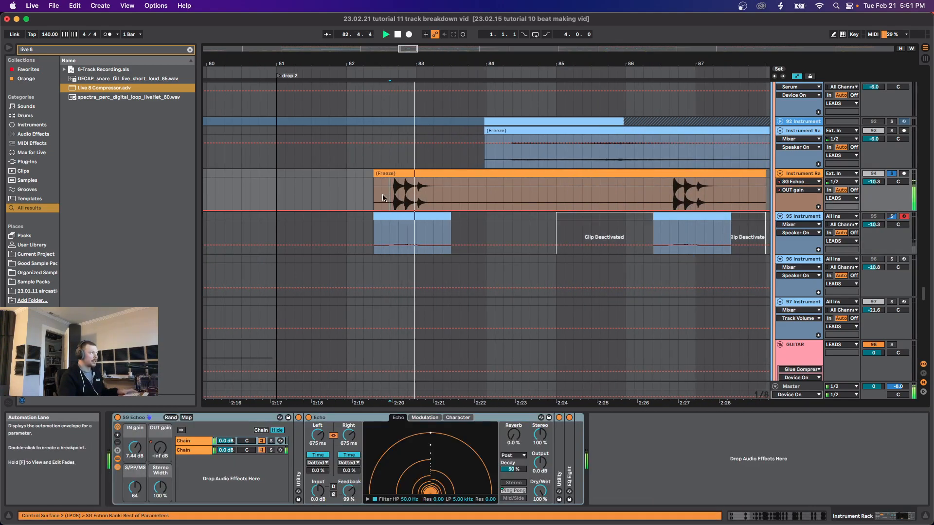
scroll(666, 232, down, 3)
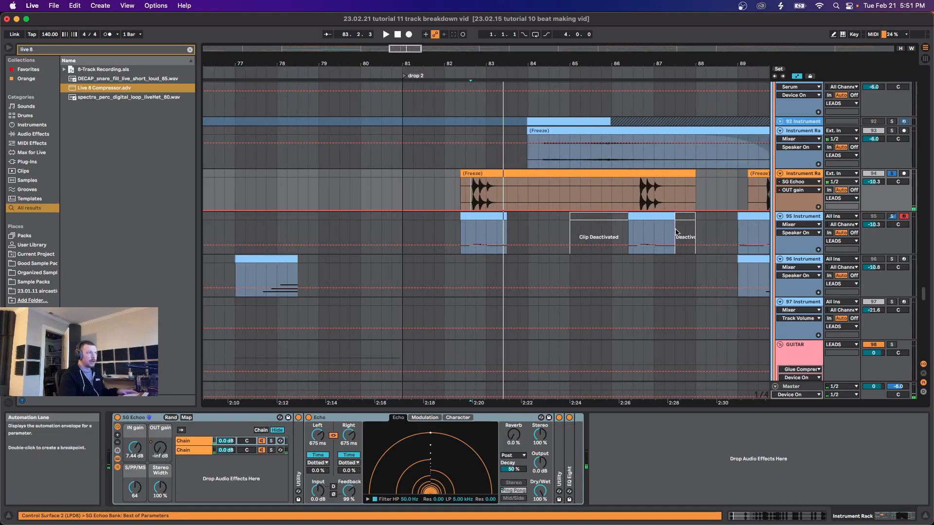
scroll(578, 234, down, 4)
scroll(577, 235, up, 2)
scroll(491, 292, down, 3)
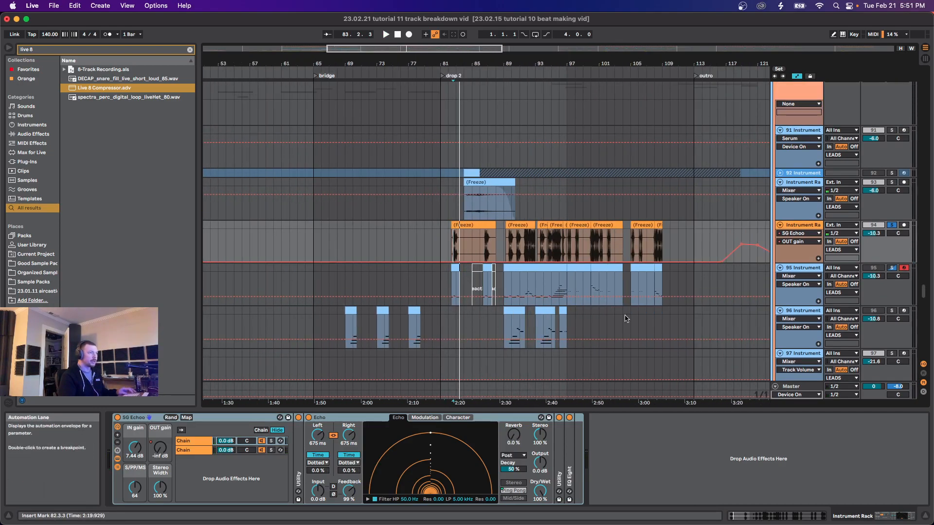
Step: Audition track 96 from 78.1.1 with solo and record arm on, and return solo and record arm to track 95
click(423, 336)
click(903, 311)
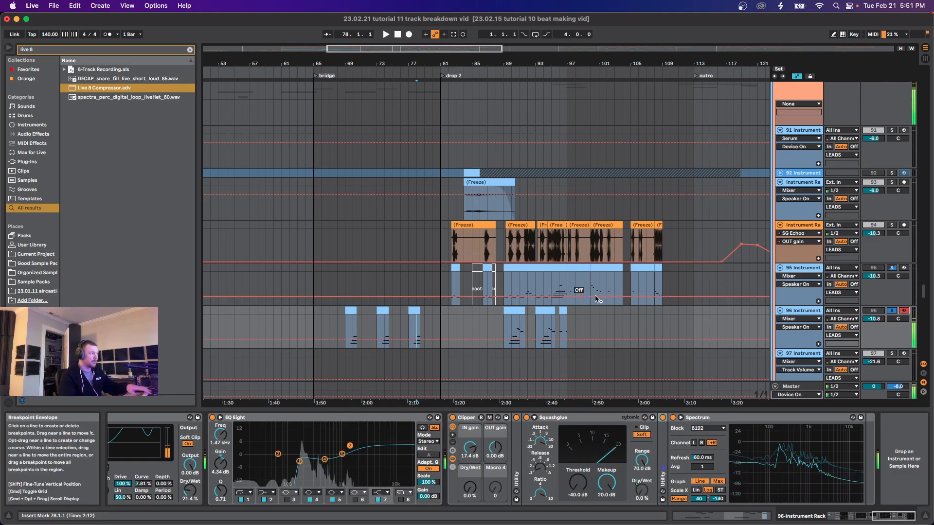
click(863, 267)
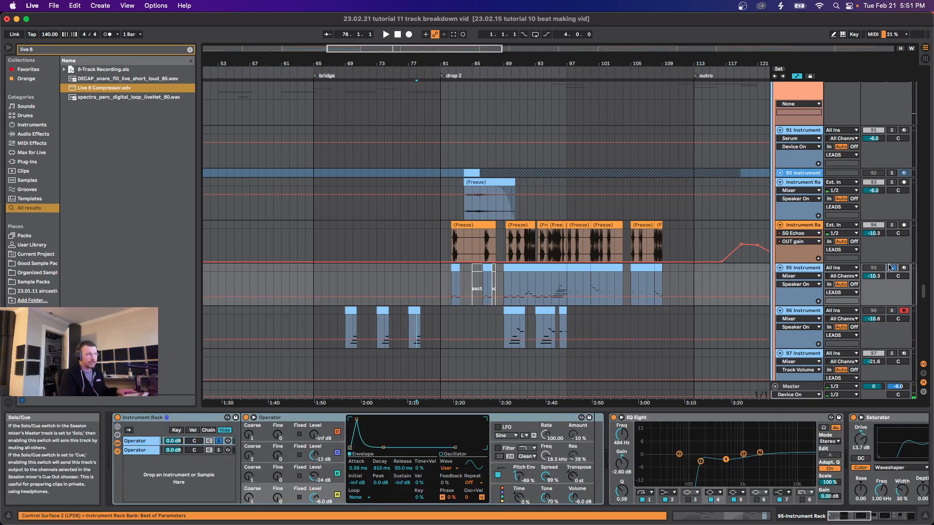
click(904, 267)
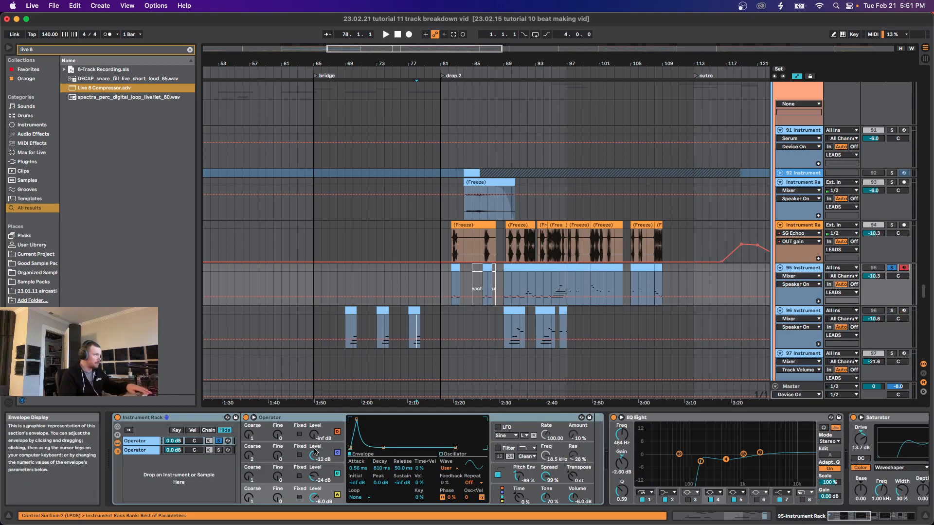
Step: Turn off the first Operator's pitch envelope and examine the waveform and envelopes of its oscillators A, B and C
click(498, 474)
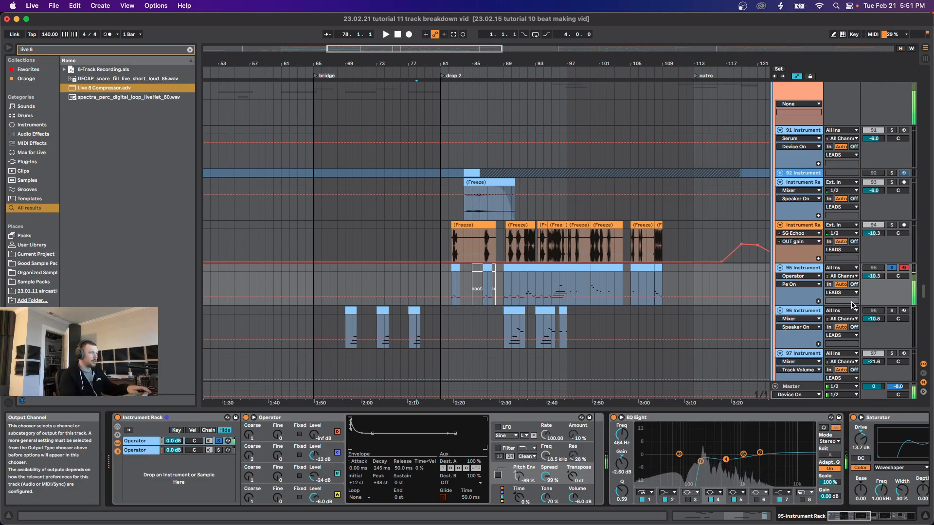
click(338, 474)
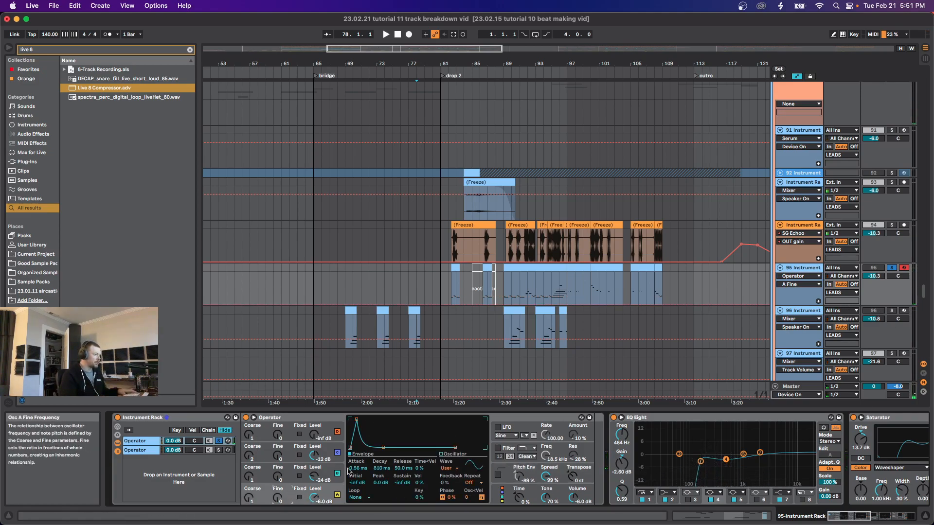
click(449, 456)
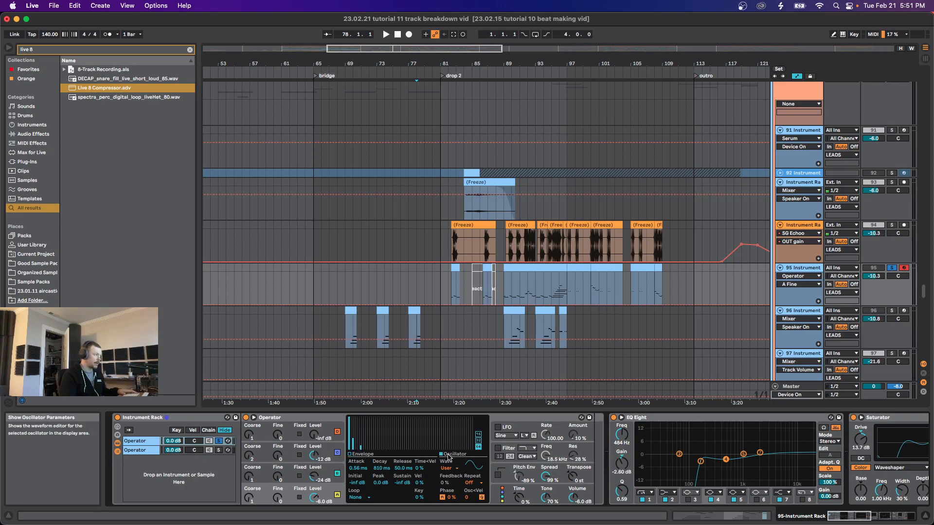
click(359, 455)
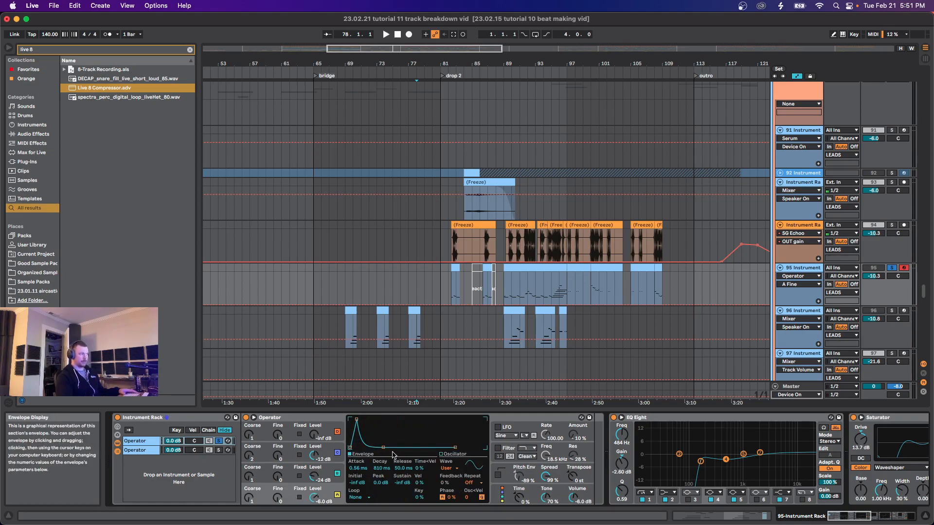
click(290, 477)
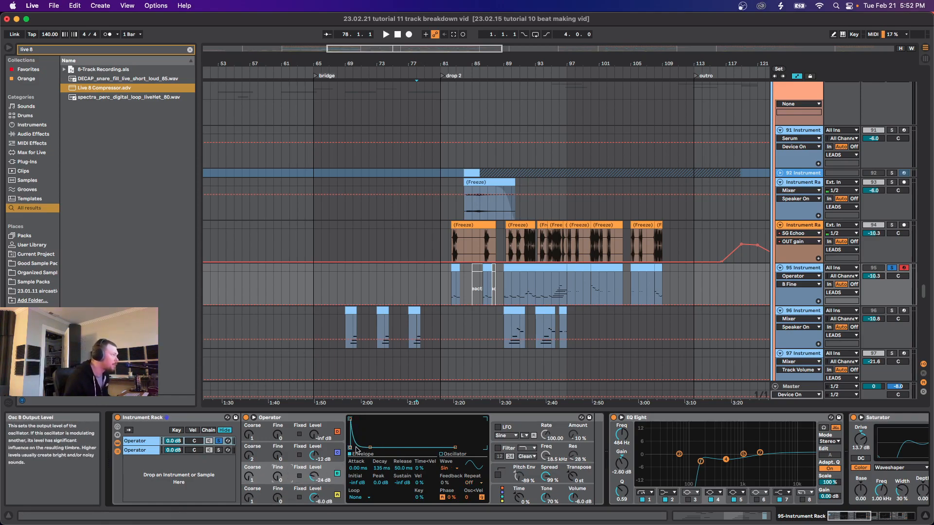
click(290, 455)
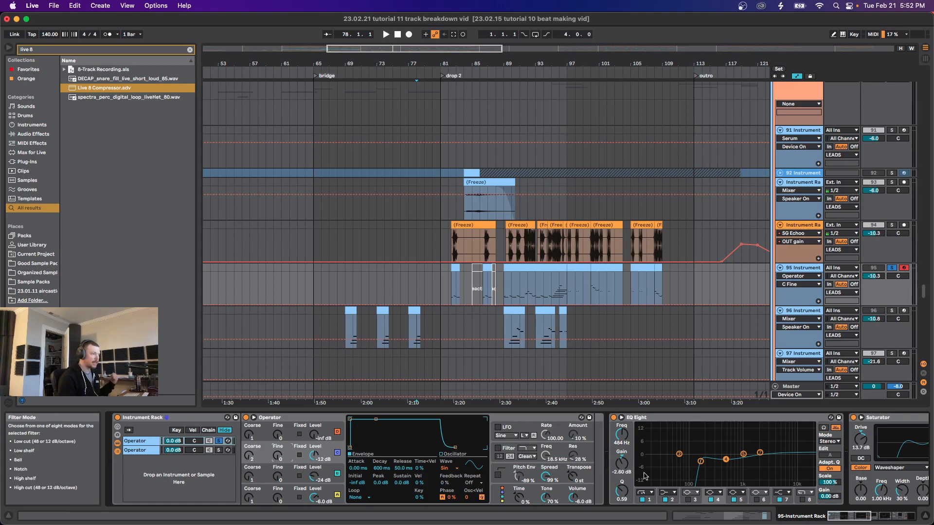
Step: Solo the second Operator chain and compare its oscillator, LFO and Spread settings with the first chain
click(218, 450)
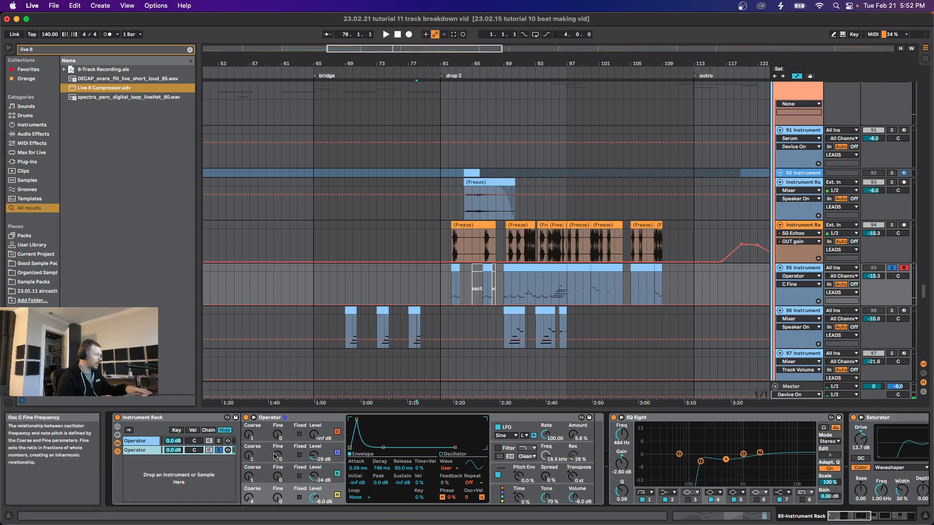
click(141, 442)
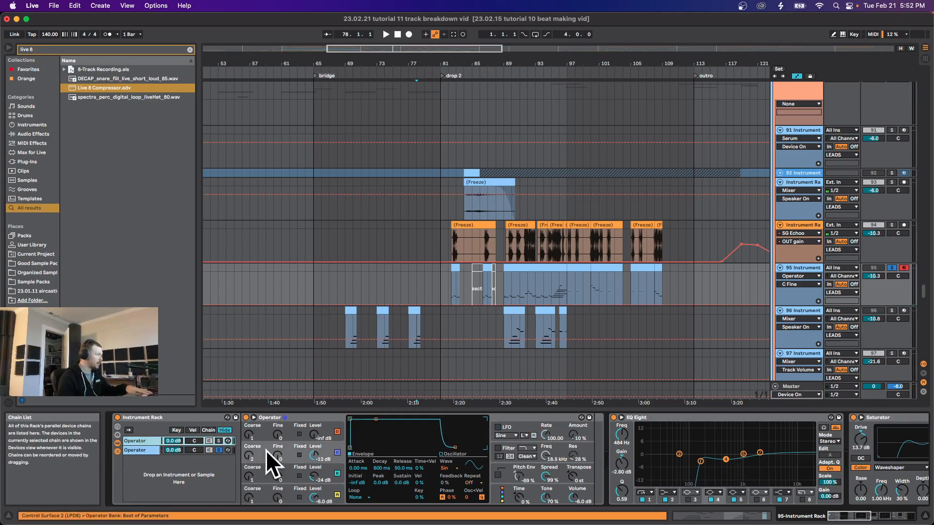
click(150, 451)
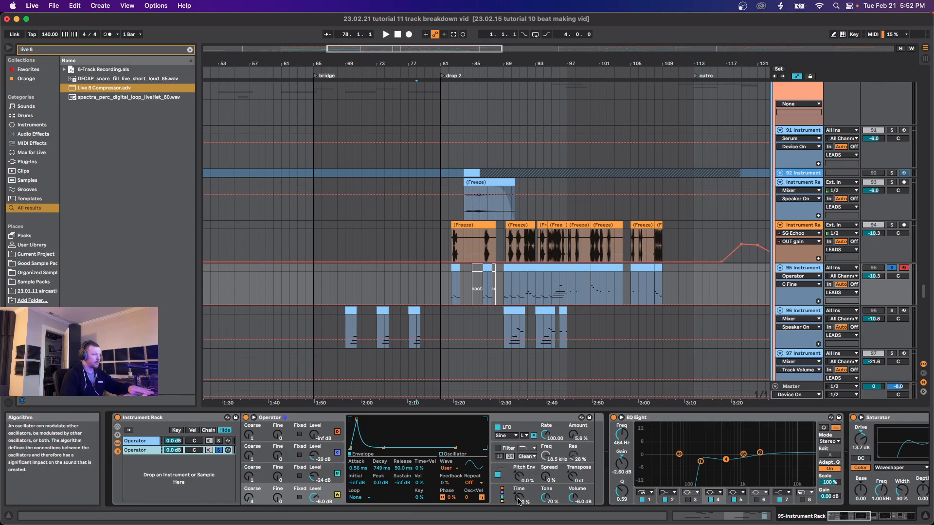
mouse_move(546, 478)
mouse_down()
mouse_move(545, 453)
mouse_move(518, 474)
mouse_move(519, 487)
mouse_move(547, 480)
mouse_up()
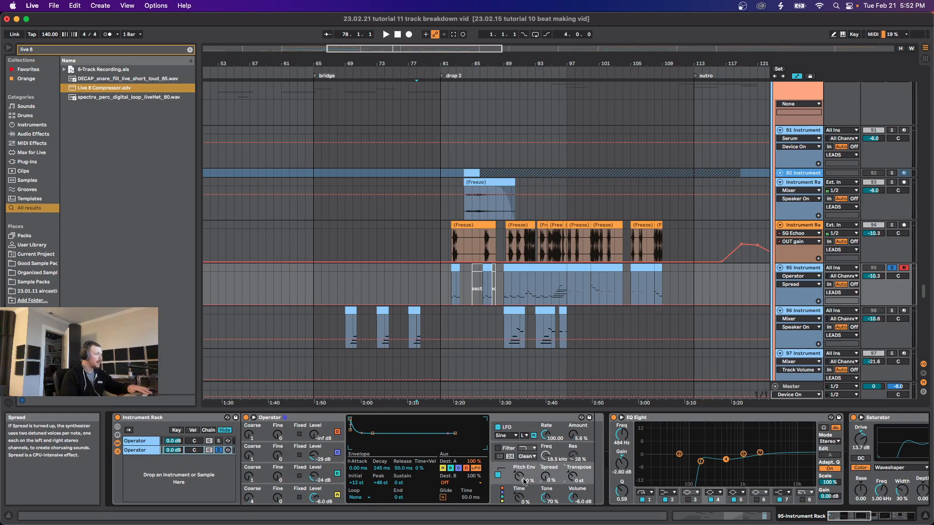
Step: Turn the first Operator's pitch envelope back on and unsolo the chains so both Operators sound together
click(498, 475)
click(148, 441)
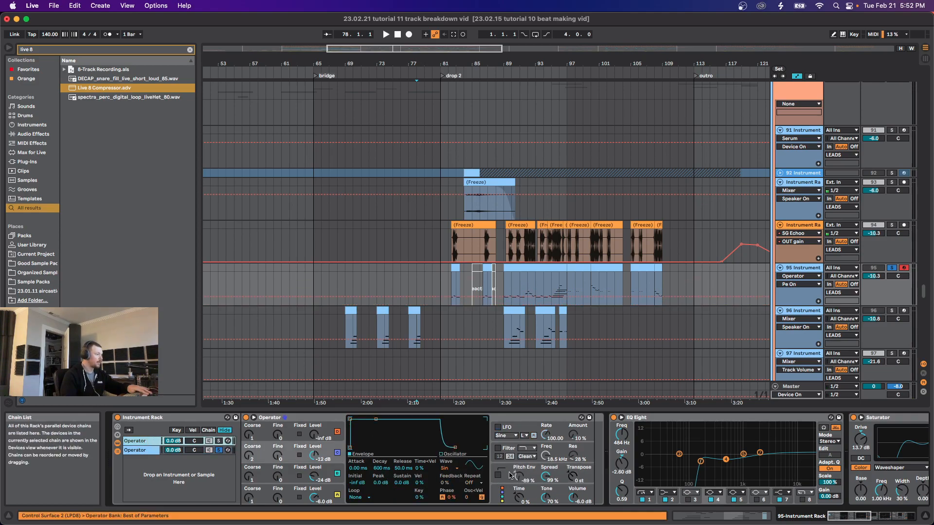
click(218, 448)
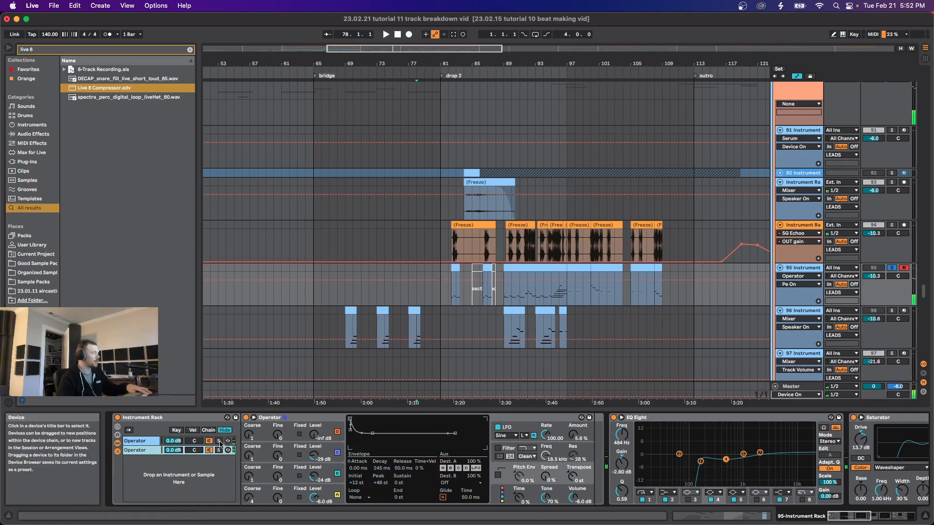
key(Up)
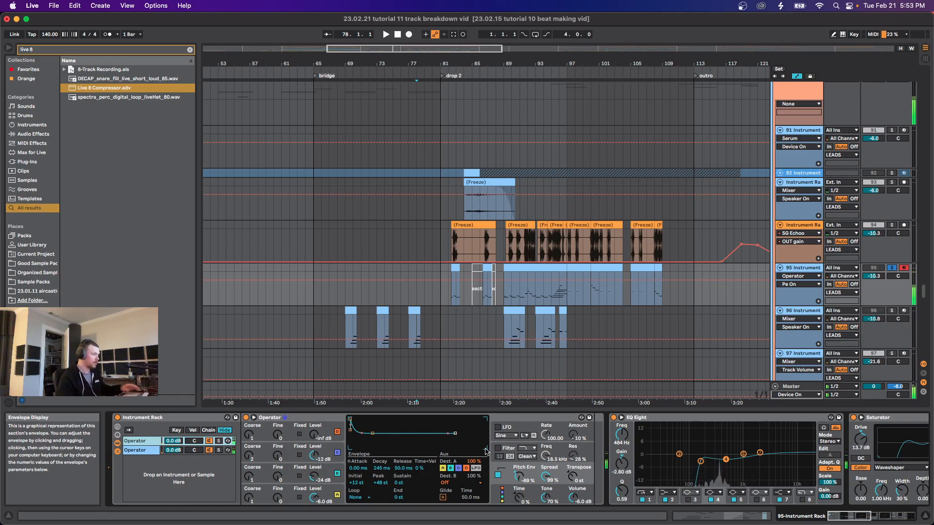
Step: Examine track 95's effects after the Operators: EQ Eight, Saturator, second EQ Eight, Clipper, Squashglue and Spectrum
scroll(485, 456, right, 8)
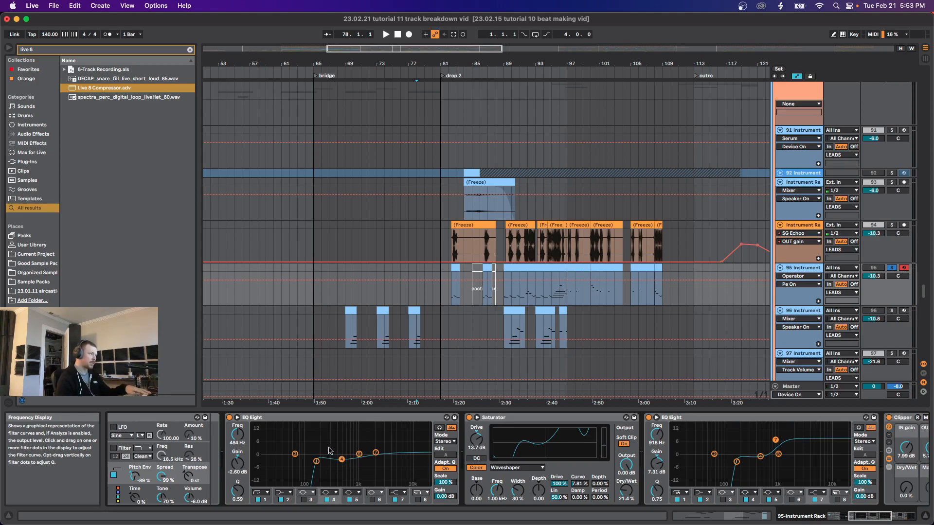
click(474, 442)
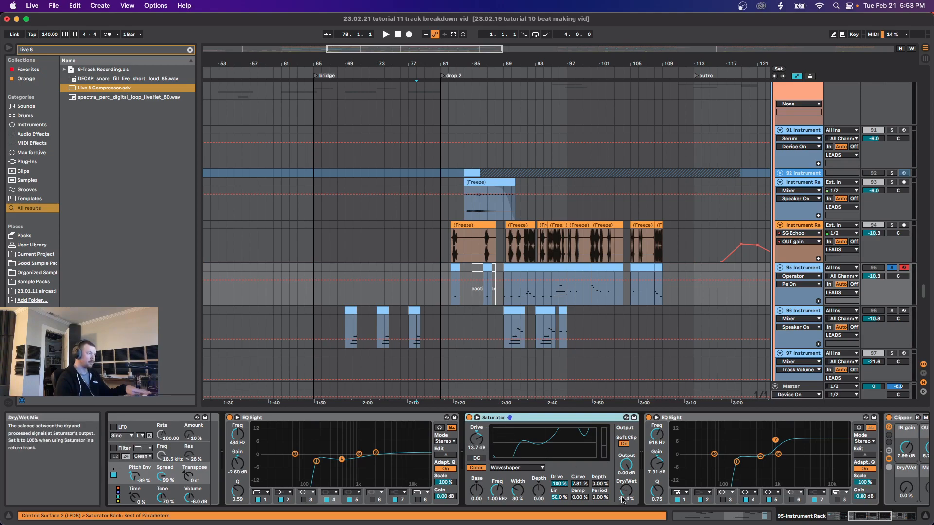
click(881, 516)
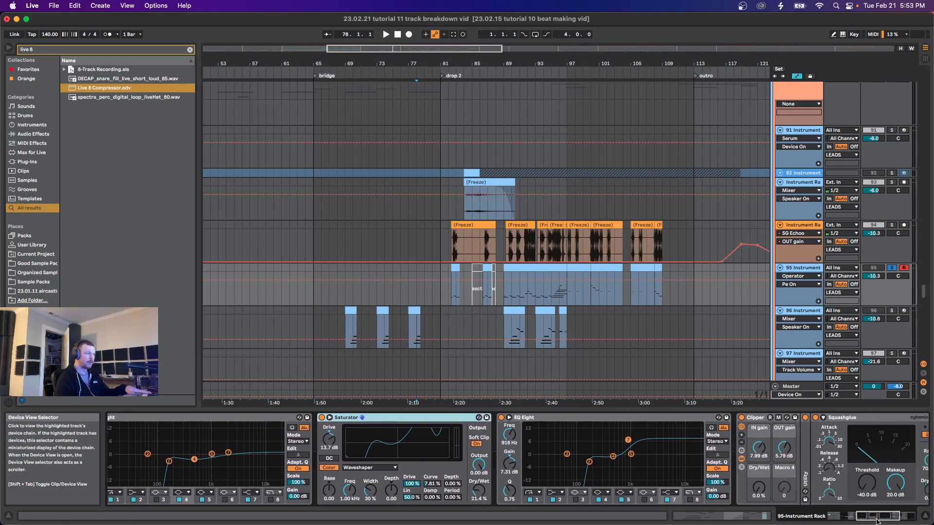
click(849, 515)
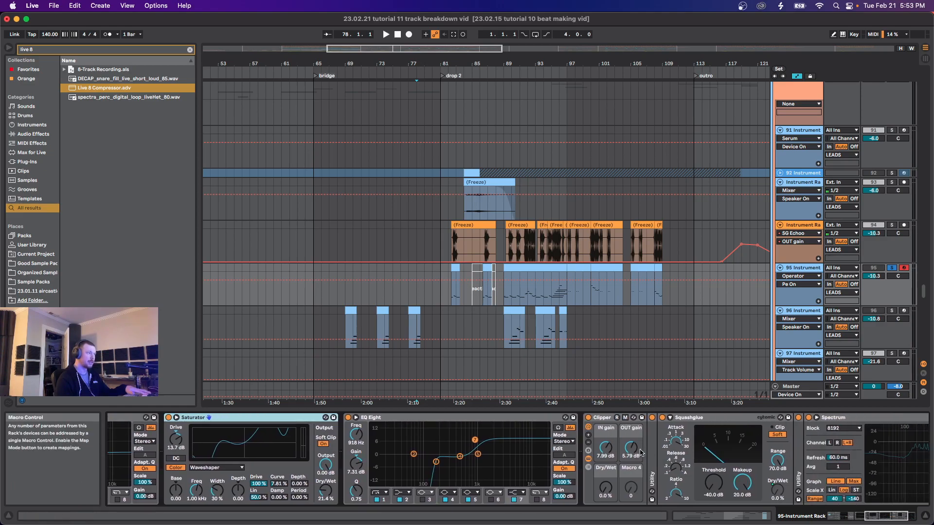
click(897, 516)
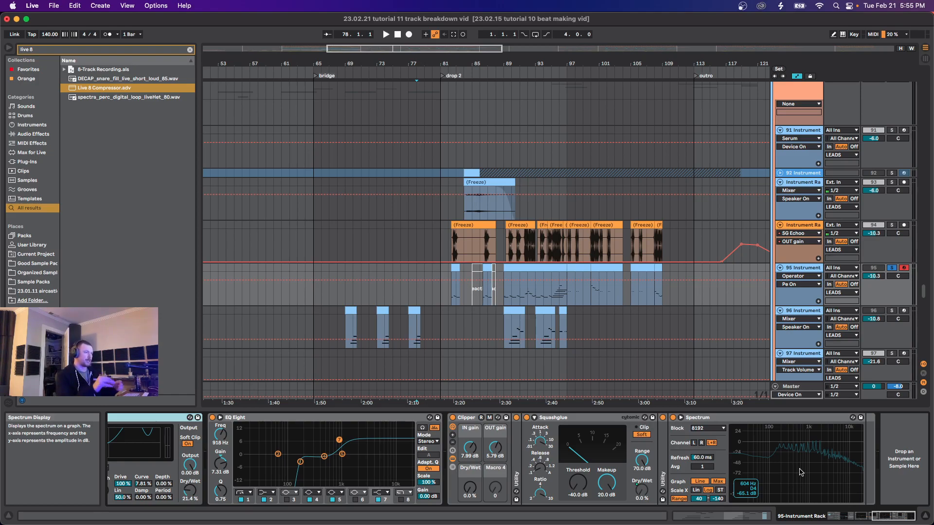
Step: Go back over track 95's device chain from the Instrument Rack and Operator through to the Clipper and Spectrum
click(869, 521)
drag(869, 521, 855, 521)
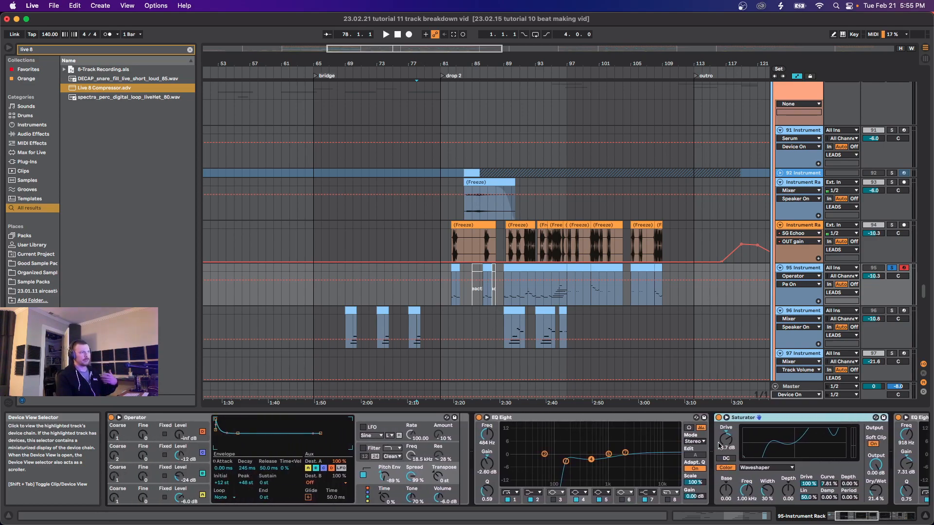
click(843, 517)
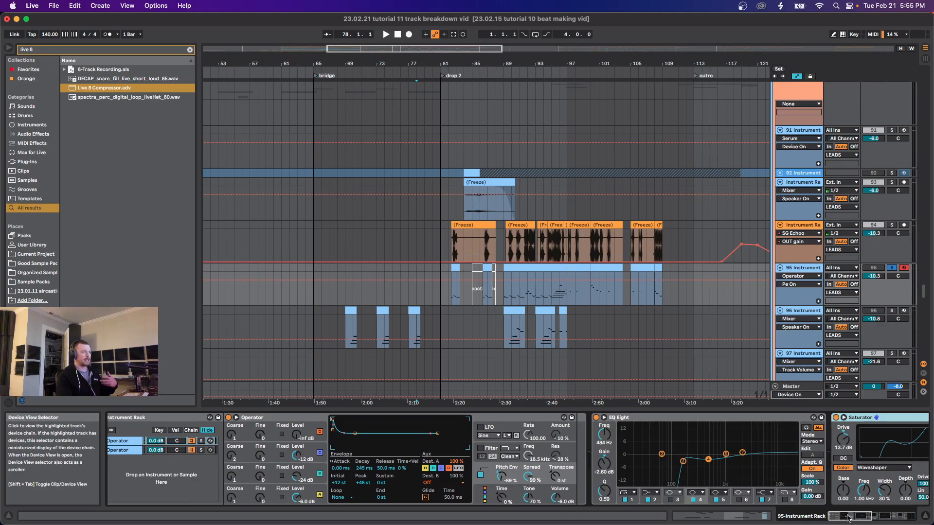
scroll(514, 437, right, 10)
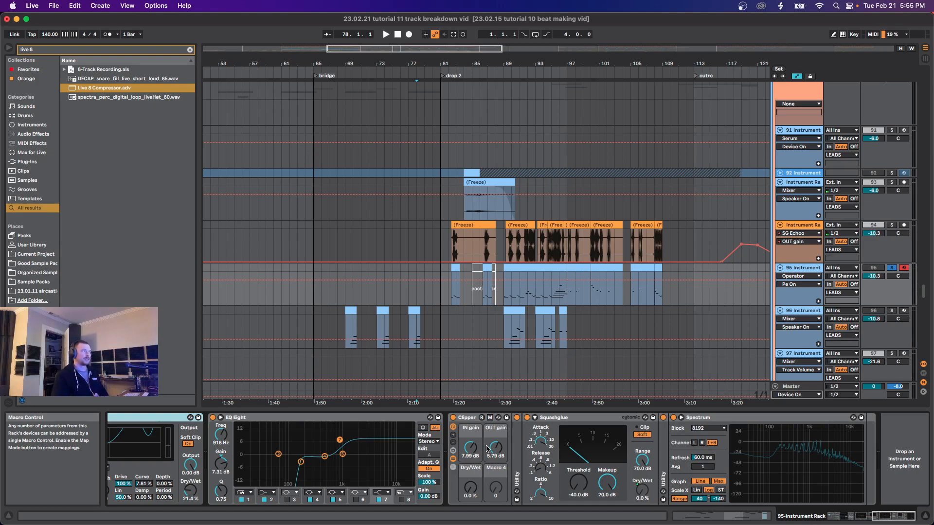
Step: Unsolo track 95 and play drop 2 from bar 81 with all the tracks together
click(453, 267)
scroll(454, 251, up, 3)
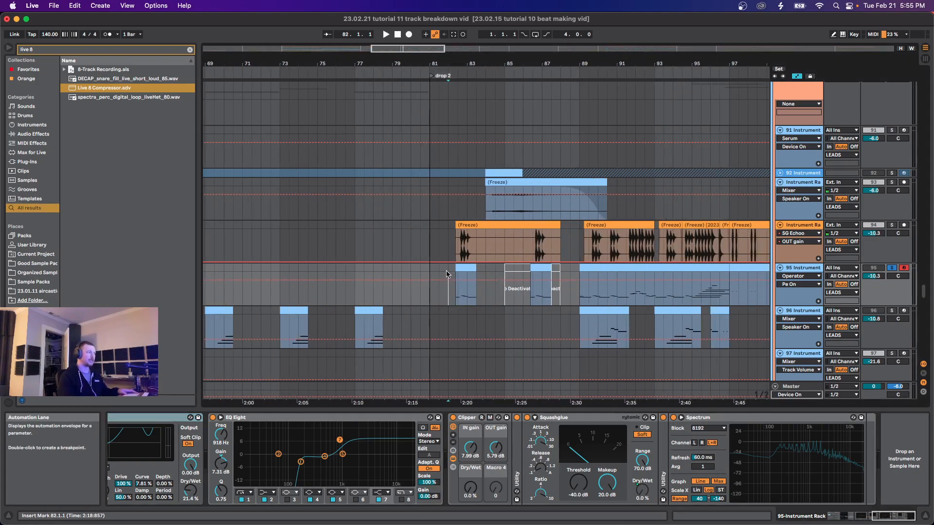
click(432, 242)
key(space)
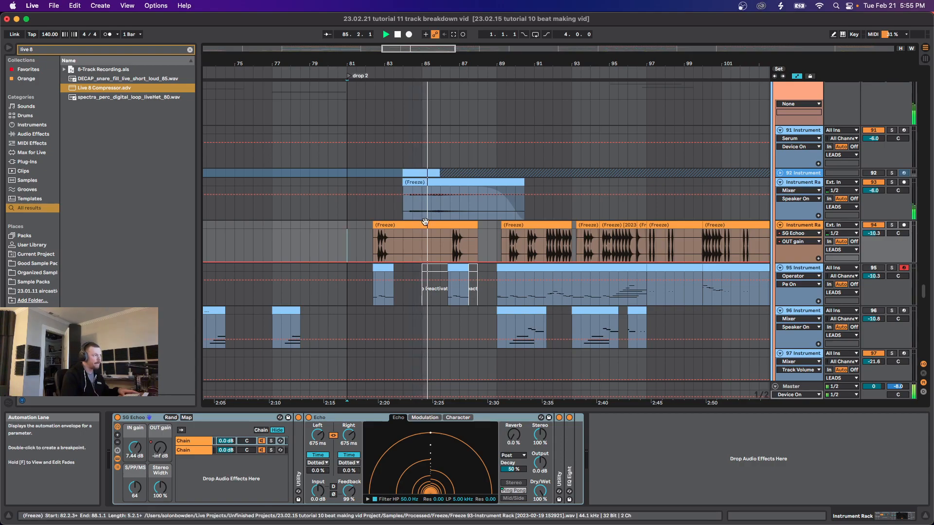
scroll(457, 261, up, 5)
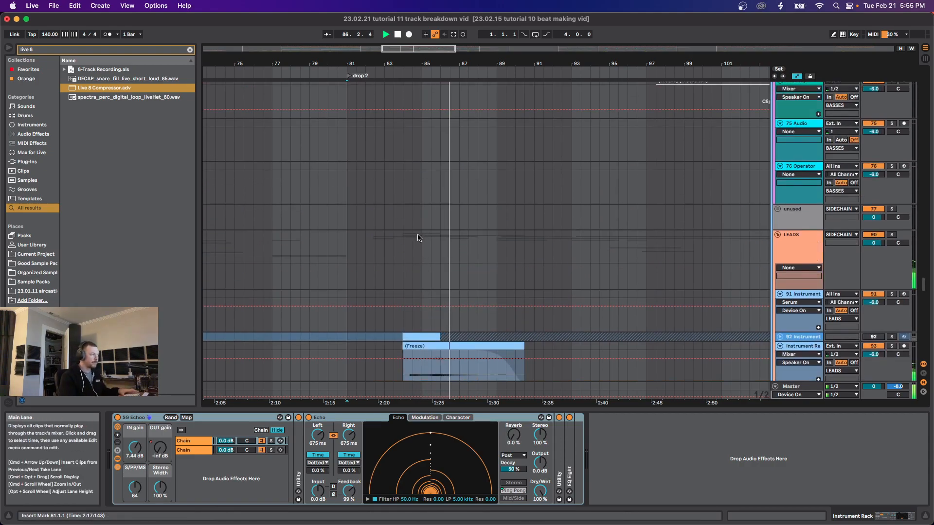
scroll(419, 241, down, 2)
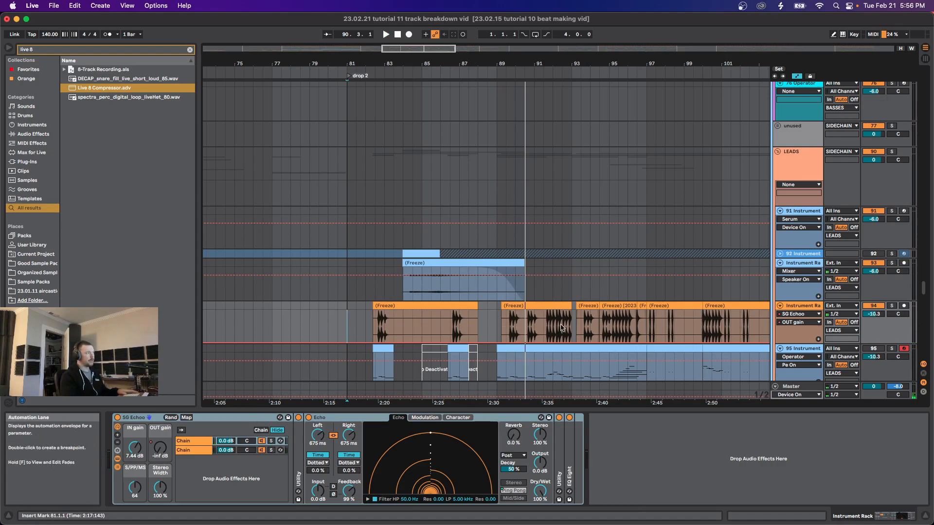
Step: Look through the bass tracks above the LEADS group and locate the frozen Operator clips on track 55 in drop 2
key(minus)
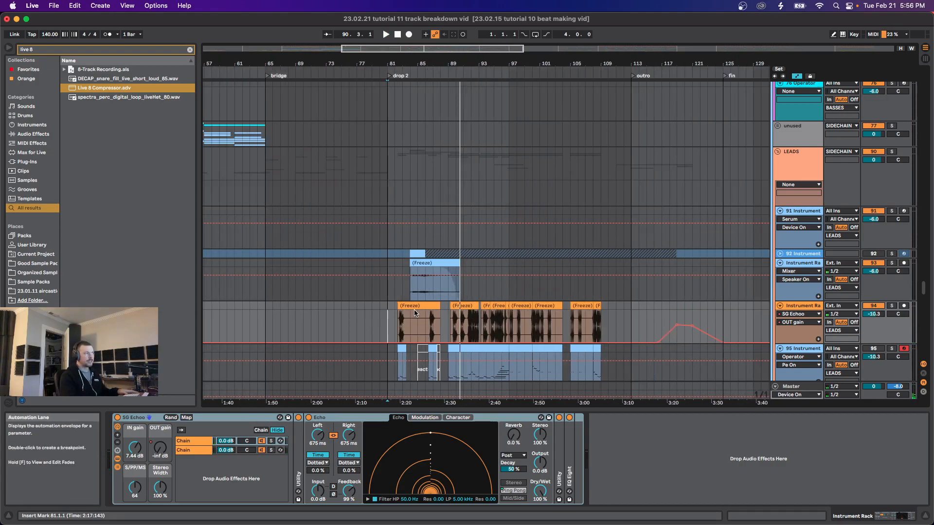
scroll(401, 309, up, 1)
scroll(401, 310, up, 15)
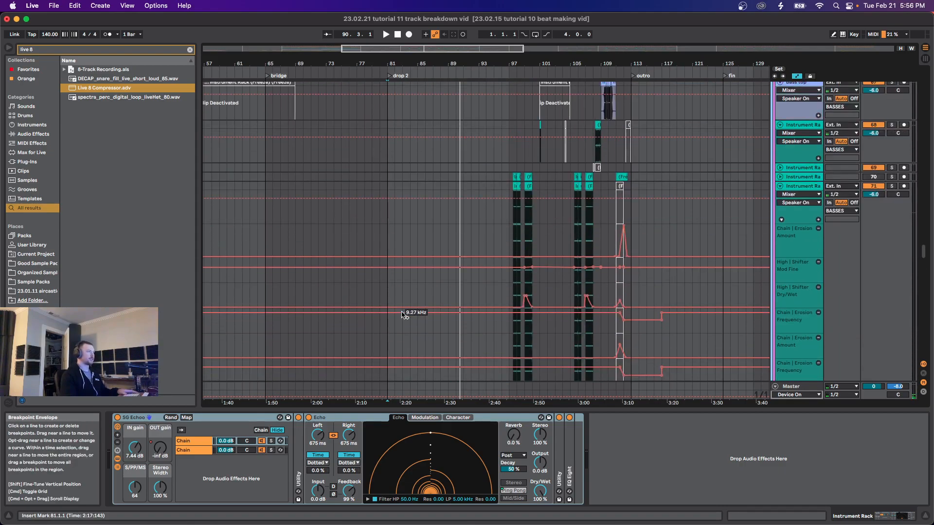
scroll(404, 311, up, 12)
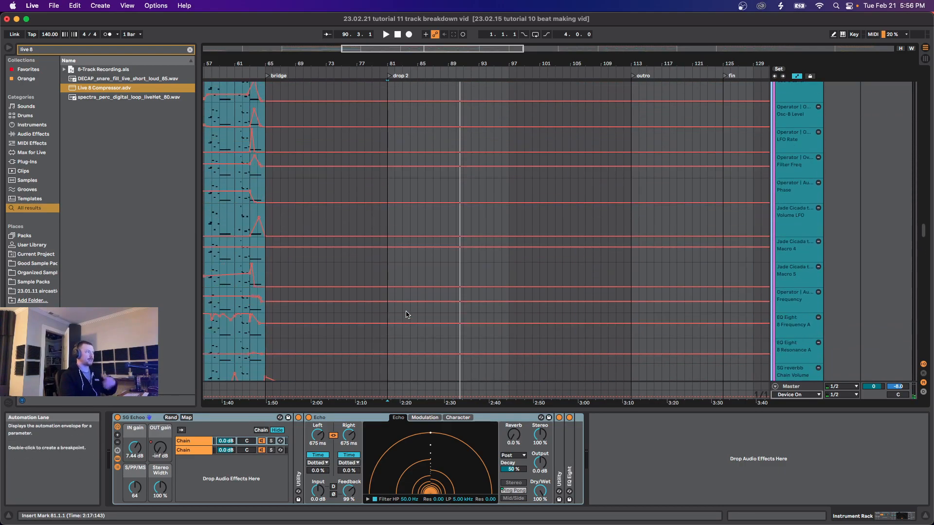
scroll(411, 304, up, 15)
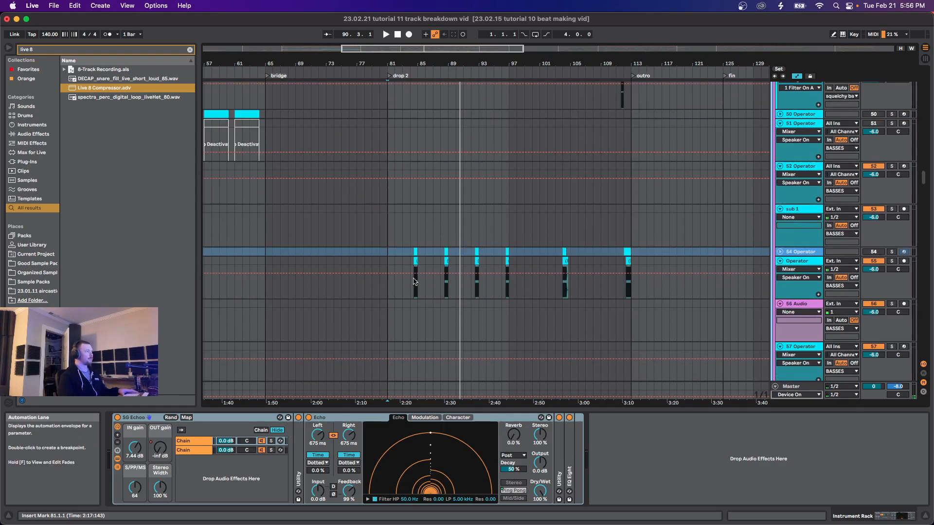
scroll(416, 287, down, 3)
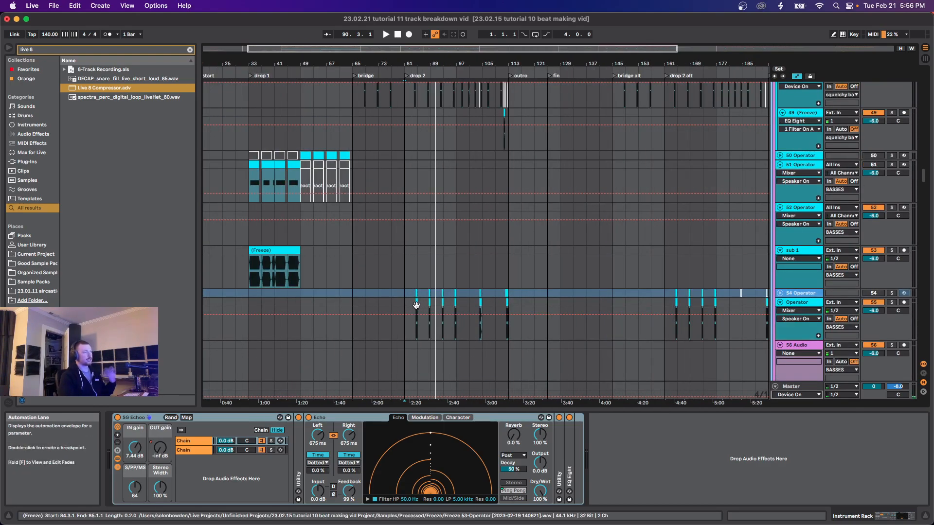
click(414, 308)
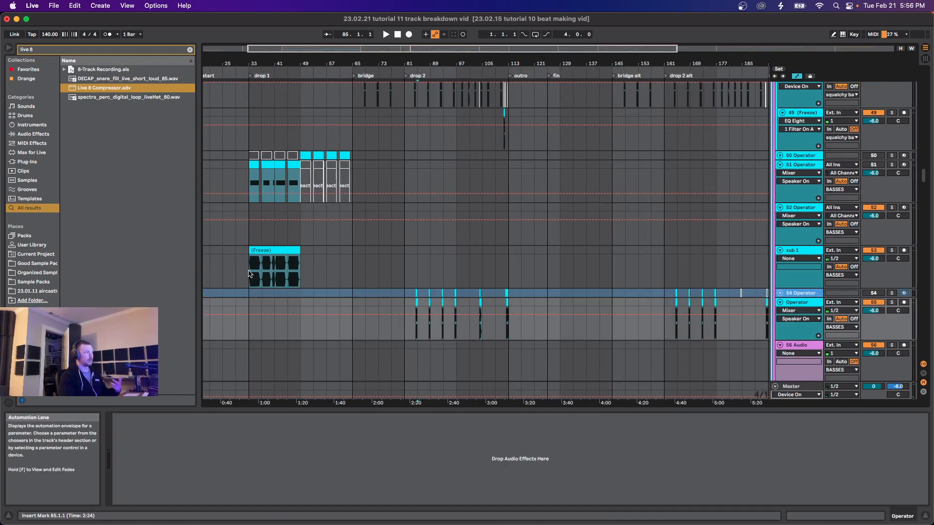
Step: Unfold track 45 Operator in the squelchy bass group with its first bridge clip selected
scroll(317, 292, up, 5)
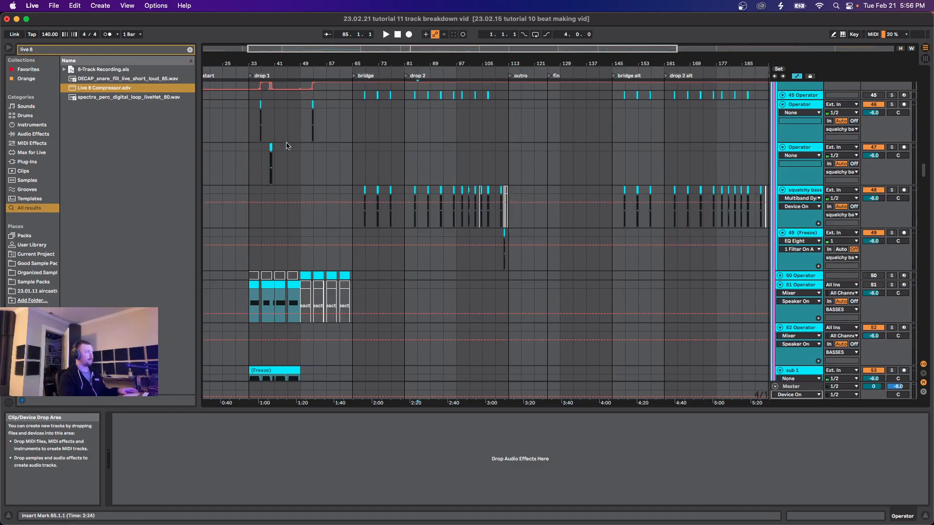
scroll(397, 334, up, 10)
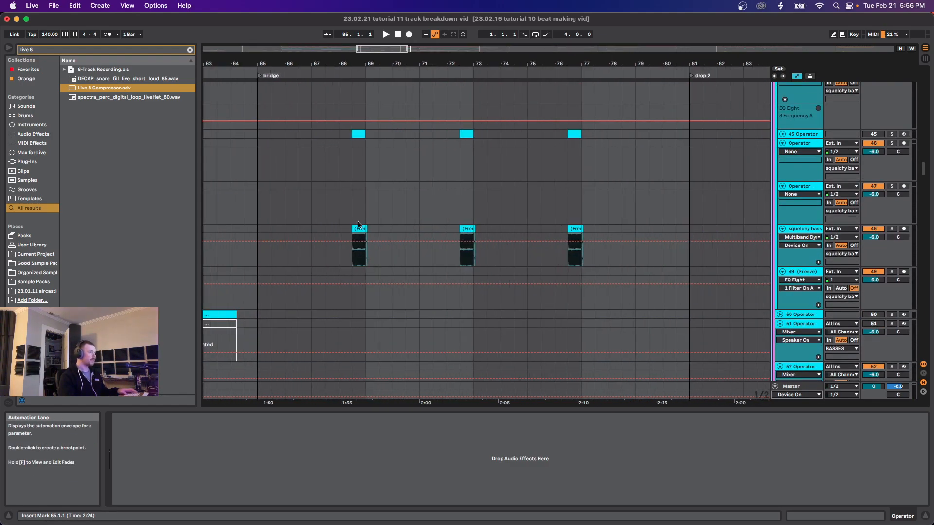
click(358, 134)
click(779, 134)
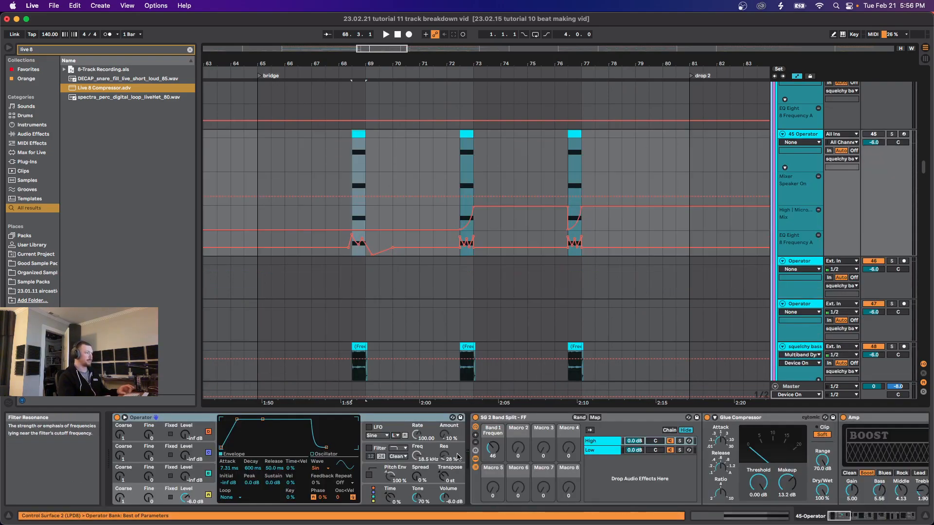
Step: Examine track 45's device chain from Operator and 2 Band Split through Amp, Saturator, Shifter and OTT to MicroShift and EQ Eight
scroll(601, 447, right, 10)
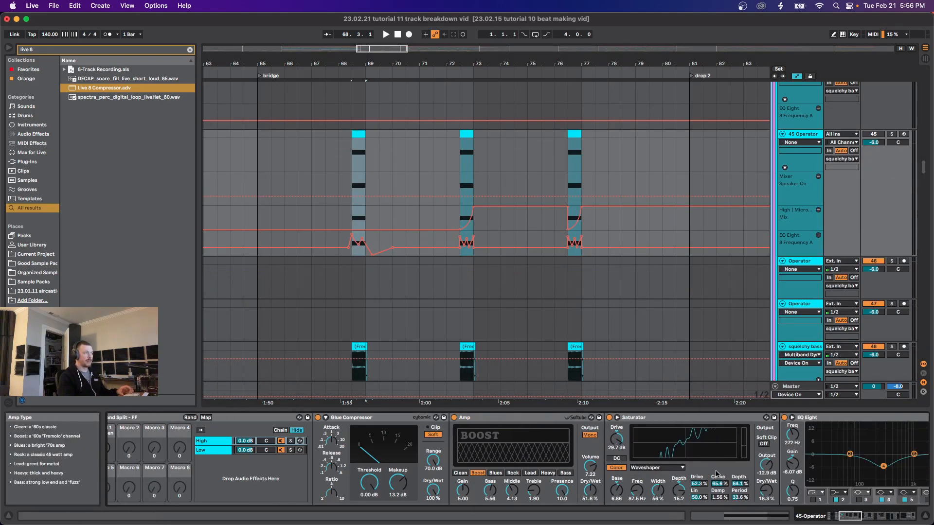
scroll(601, 447, right, 8)
scroll(653, 468, right, 8)
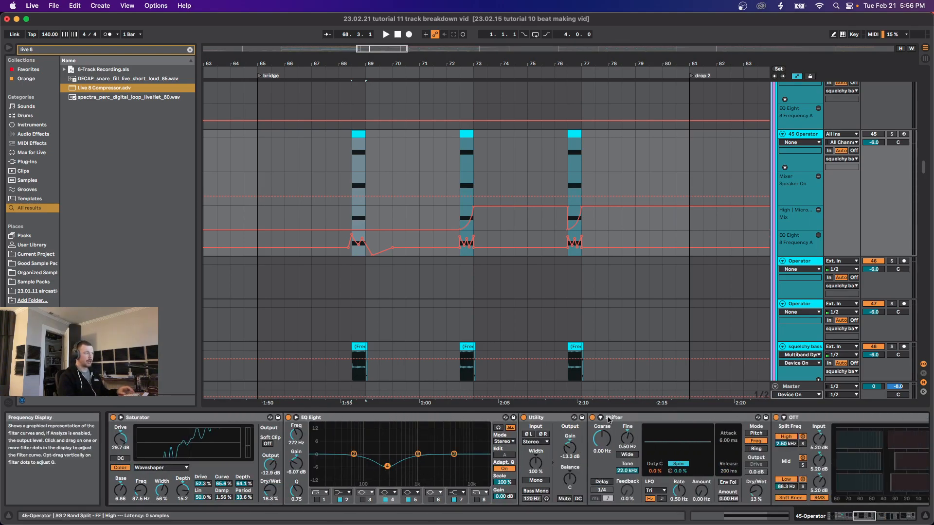
scroll(681, 458, right, 10)
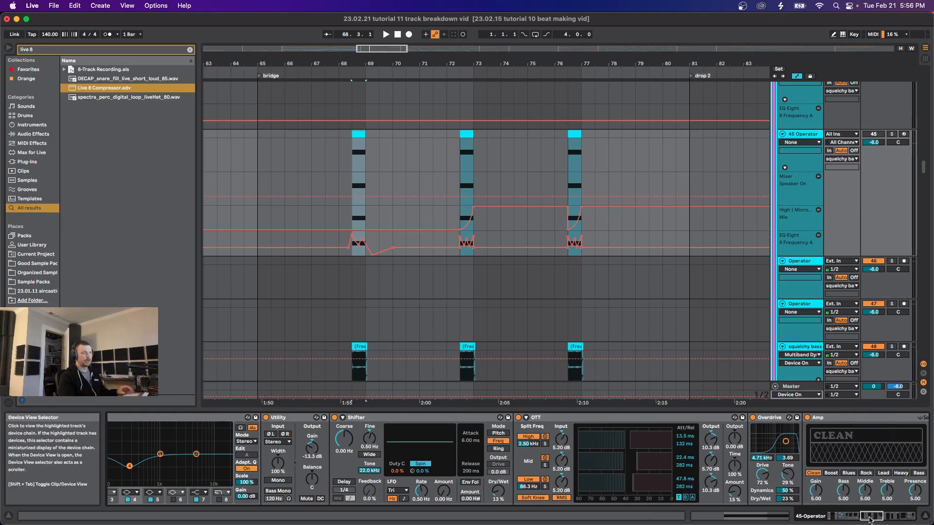
scroll(821, 448, left, 15)
scroll(326, 210, down, 10)
scroll(326, 210, up, 10)
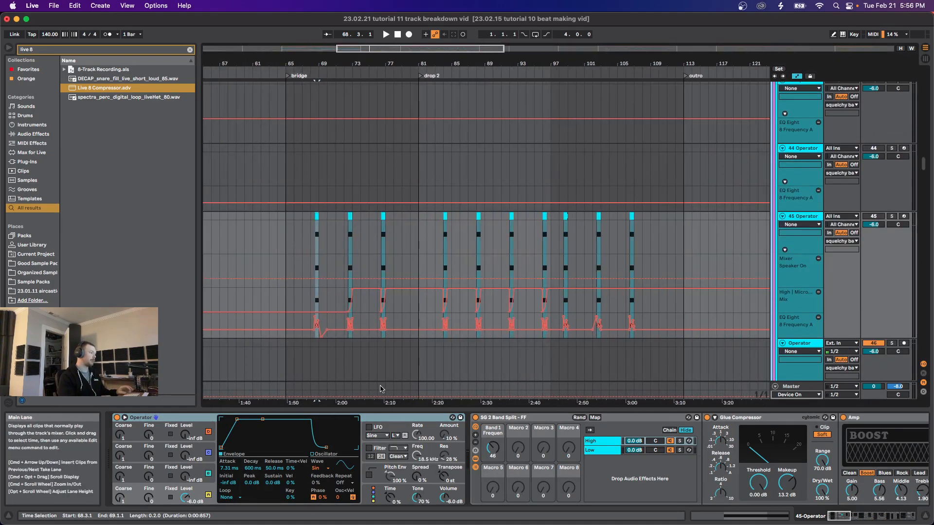
scroll(311, 218, up, 5)
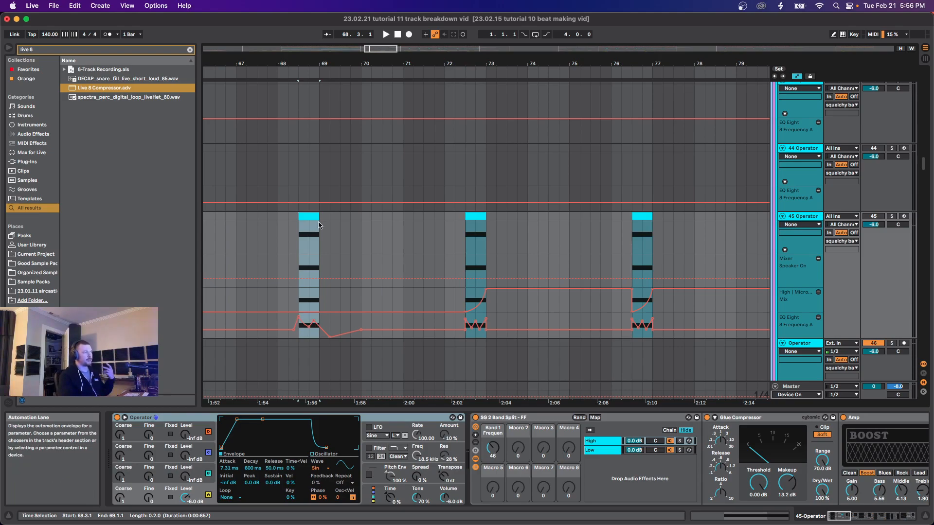
drag(839, 517, 897, 519)
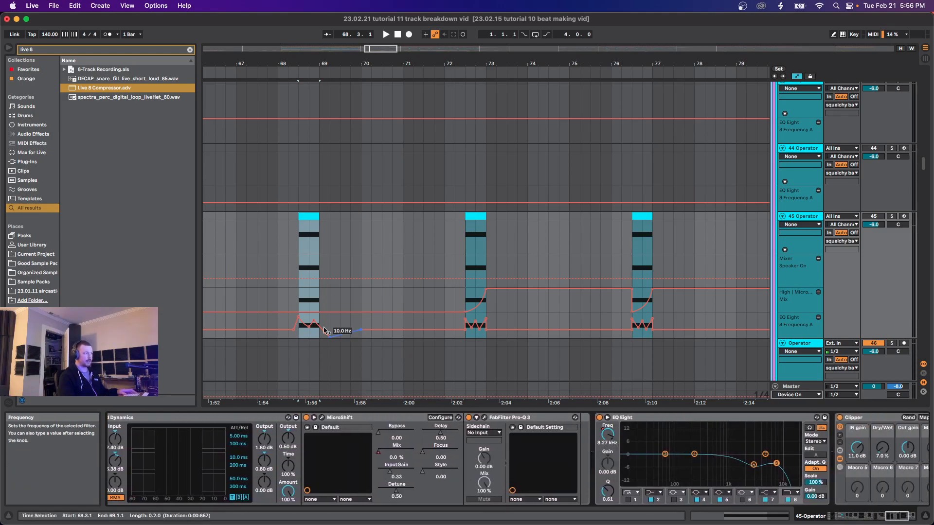
Step: Show the Pitch Bend envelope of track 45's first bridge clip
click(295, 298)
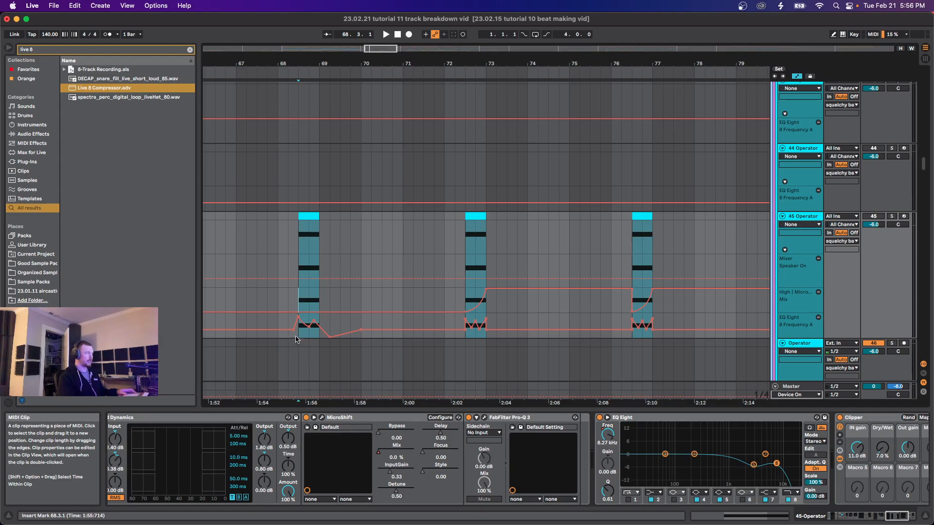
click(300, 213)
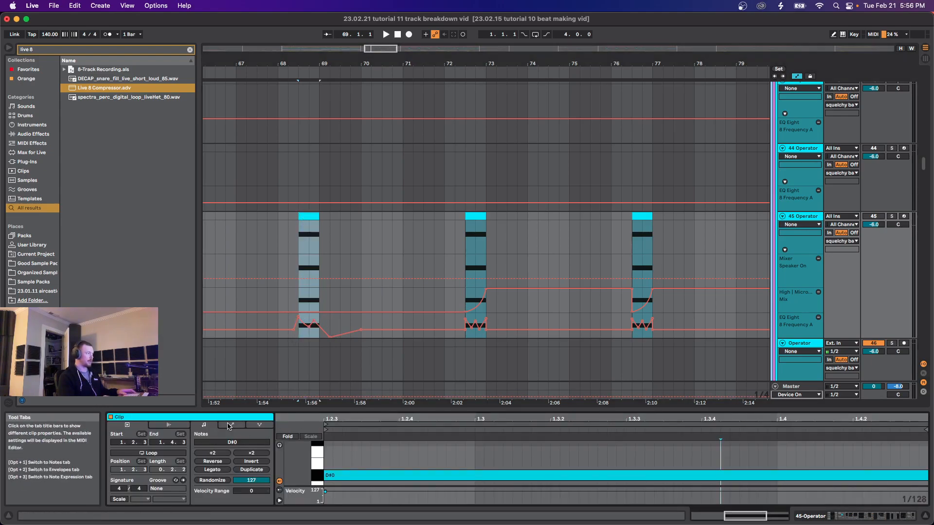
click(227, 442)
click(204, 252)
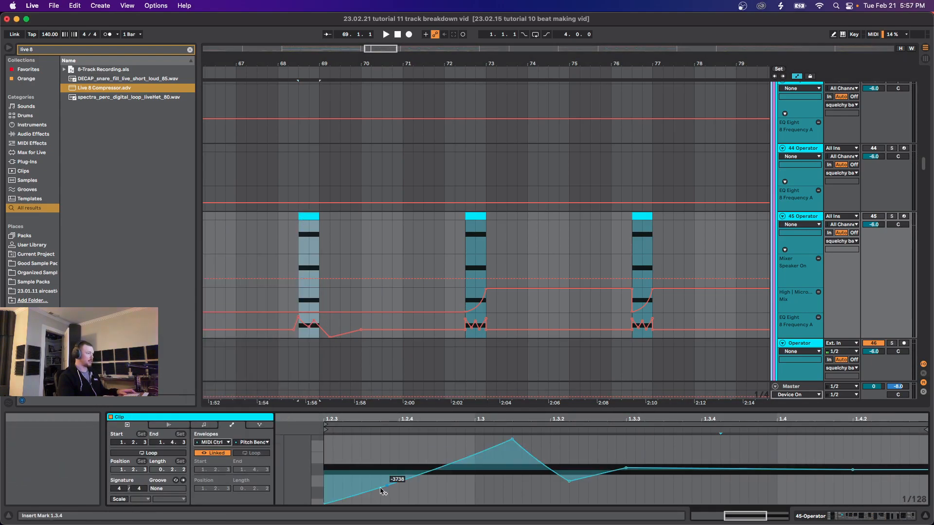
Step: Solo track 45 and play its first bridge clip repeatedly to hear the pitch bend and filter automation
key(space)
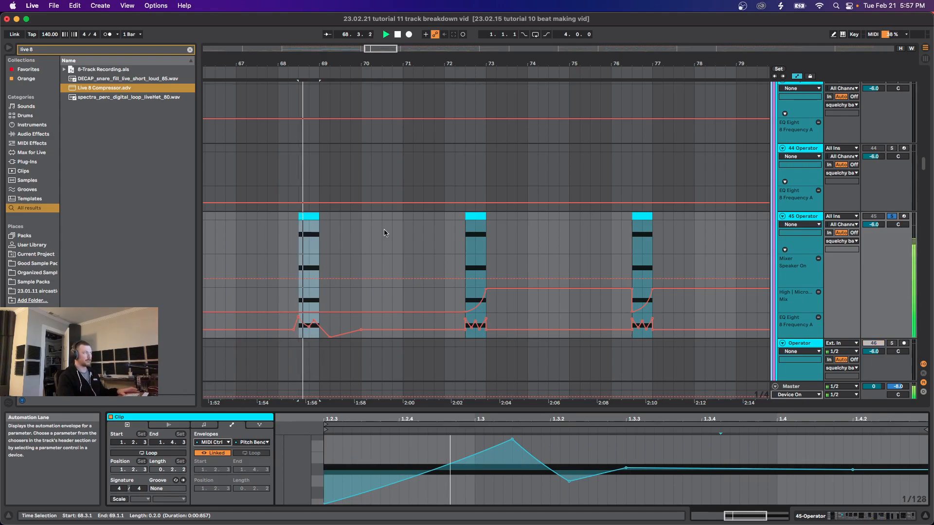
key(space)
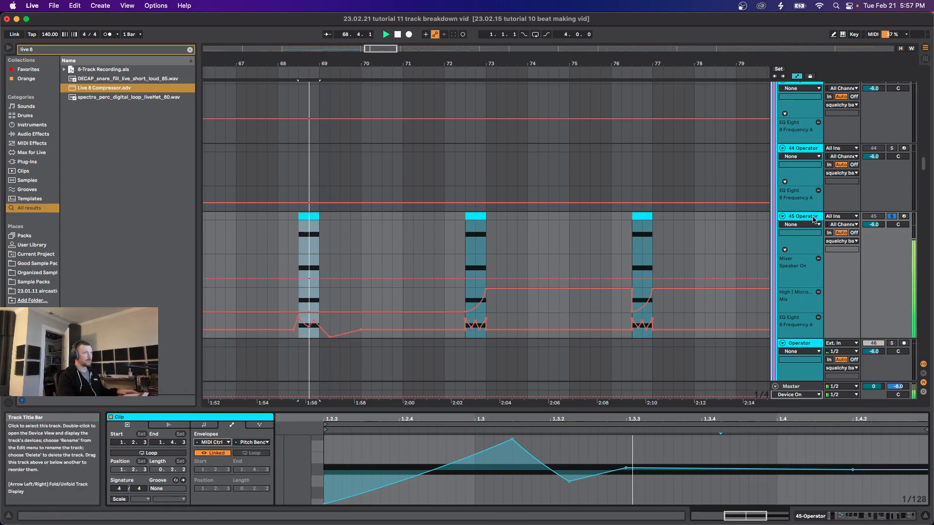
key(space)
scroll(340, 252, down, 3)
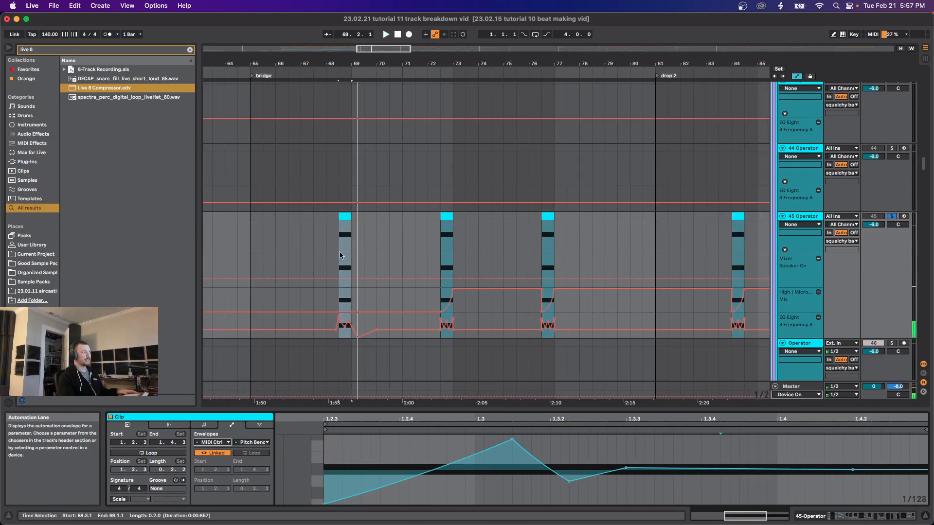
scroll(433, 248, left, 3)
scroll(433, 248, down, 3)
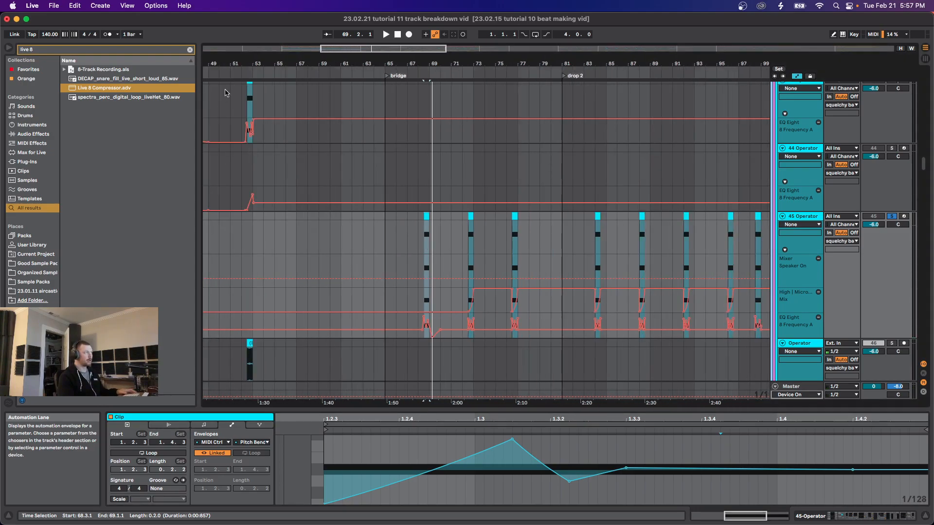
scroll(439, 260, up, 5)
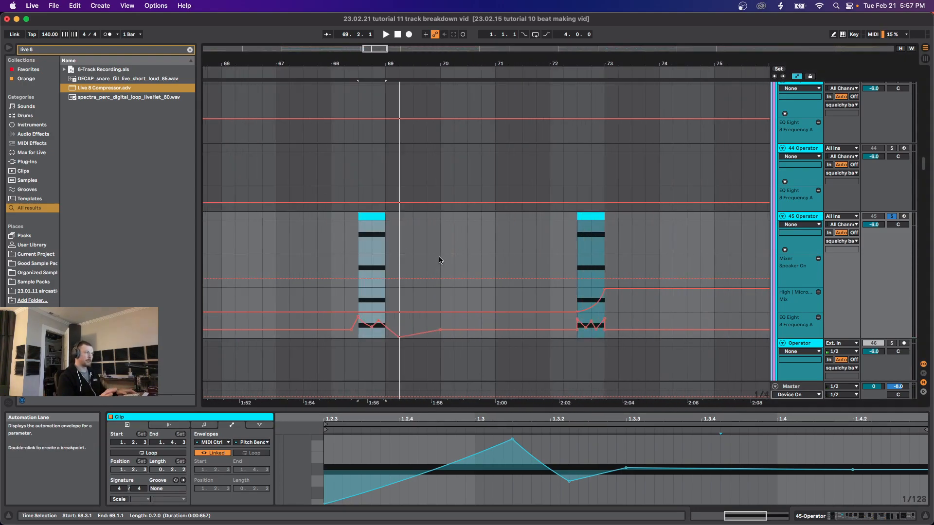
scroll(370, 270, down, 2)
scroll(381, 273, up, 3)
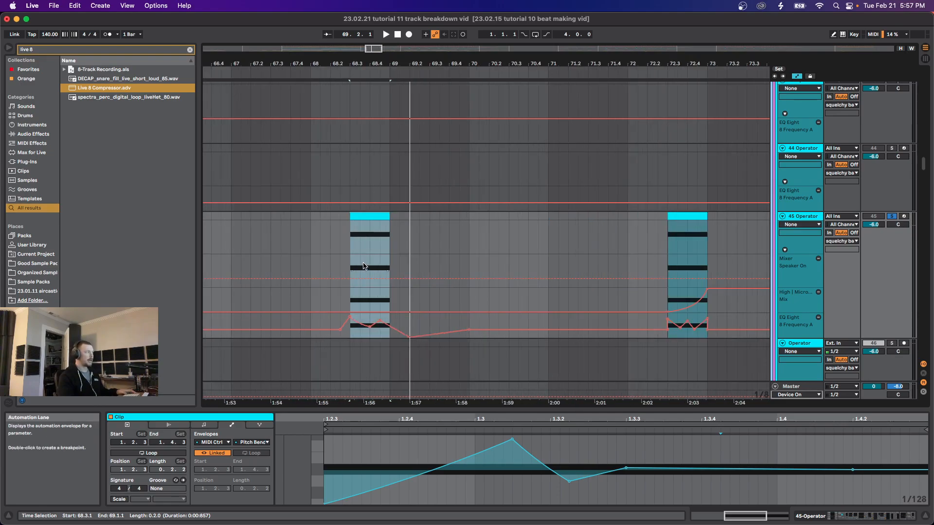
key(space)
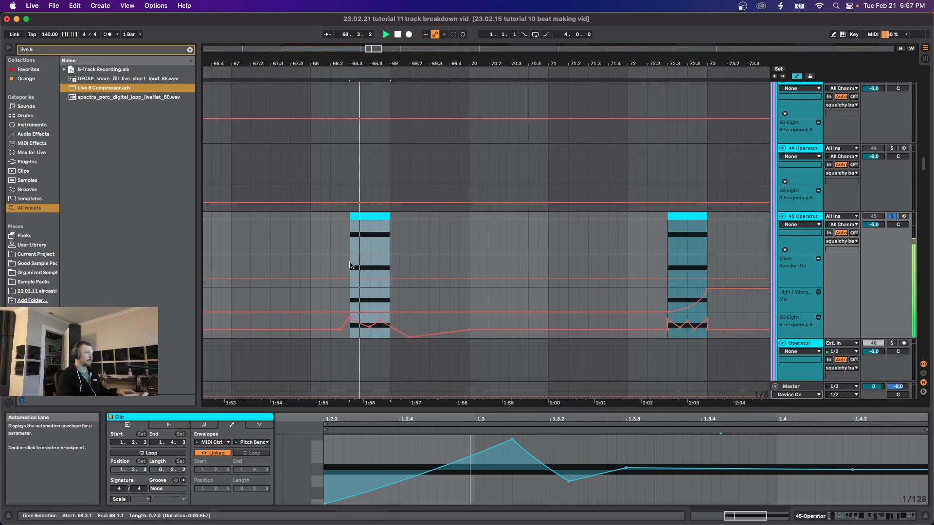
key(space)
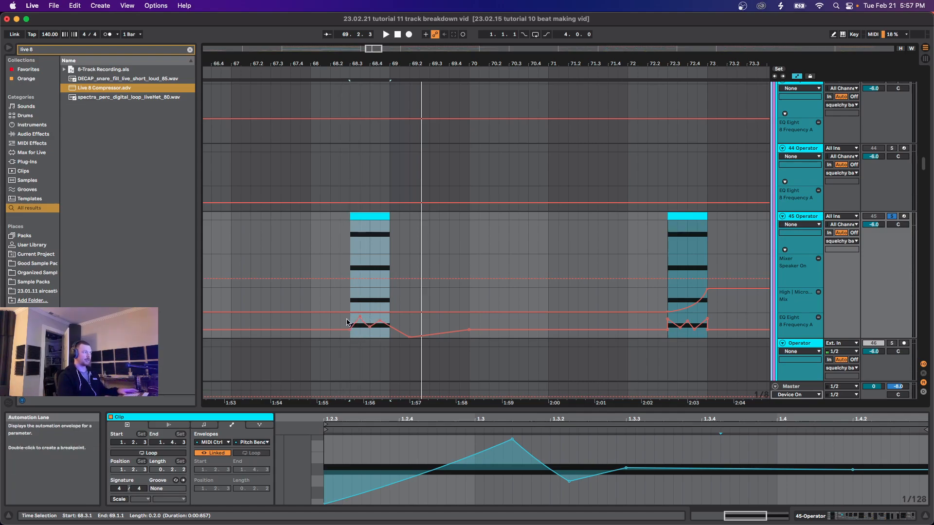
Step: Undo the shift of track 45's EQ Eight 8 Frequency A automation at the first bridge clip
click(346, 321)
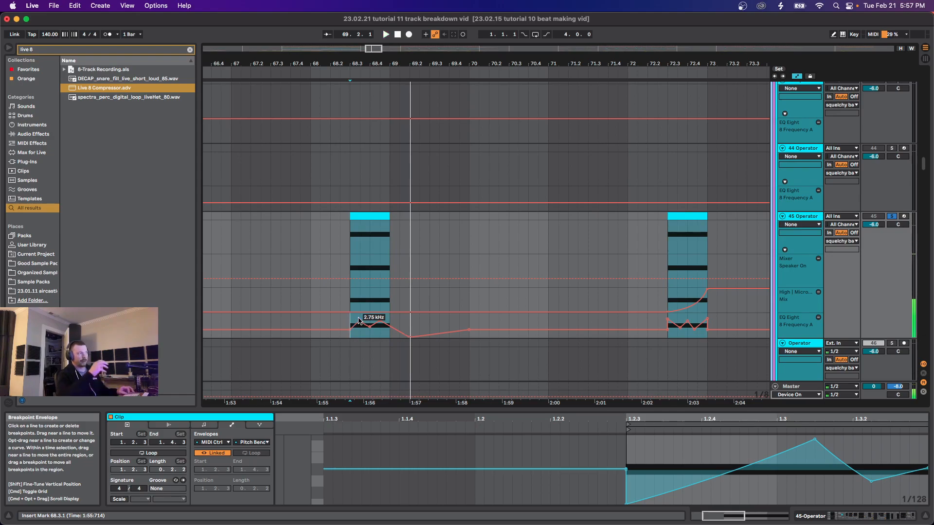
key(super+z)
key(super+z)
Step: Replay track 45's first bridge clip and compare it with the second bridge clip at bar 72
key(space)
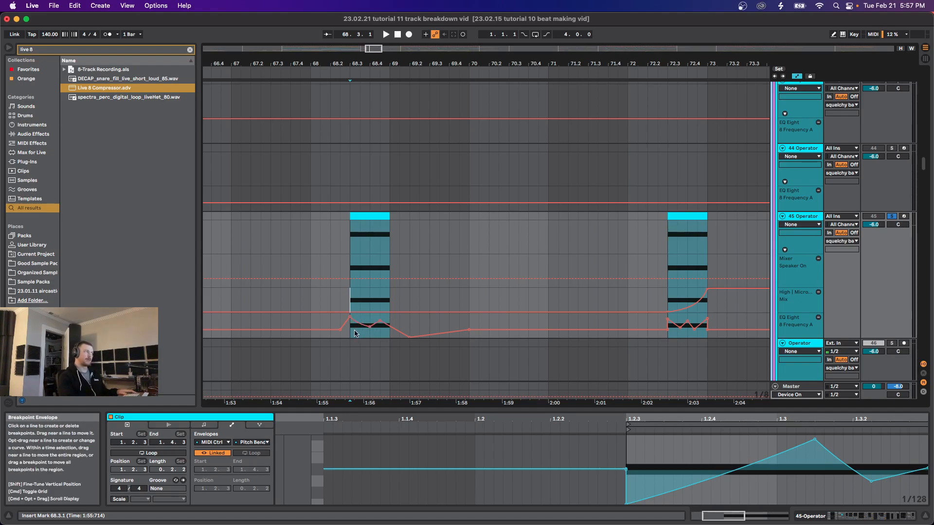
key(space)
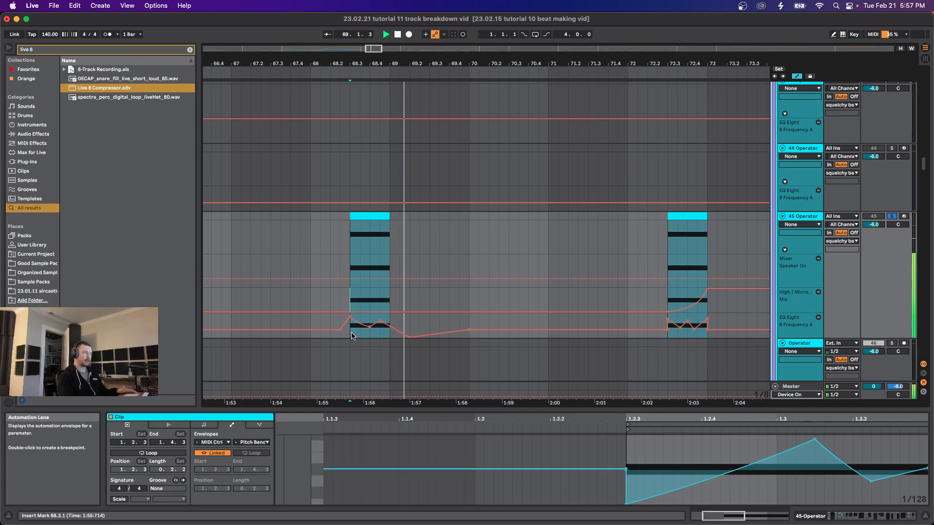
scroll(688, 274, up, 3)
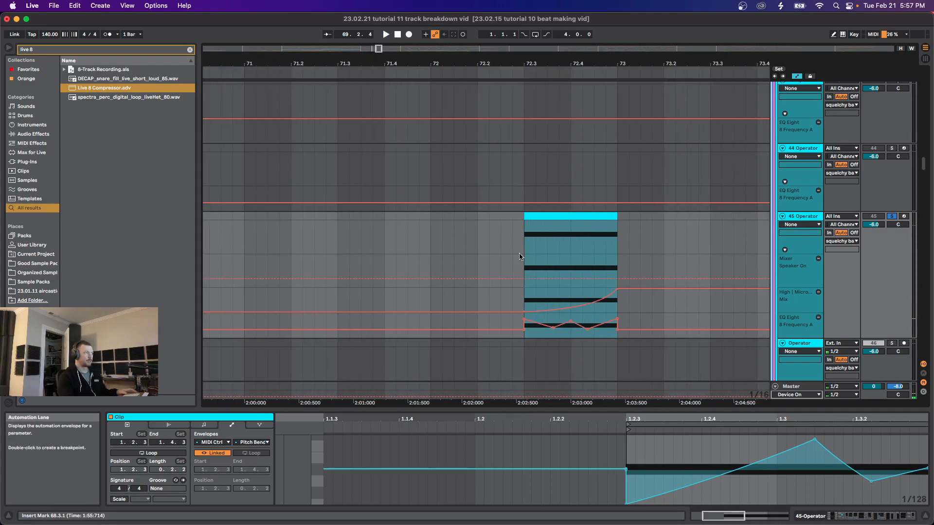
click(553, 218)
key(space)
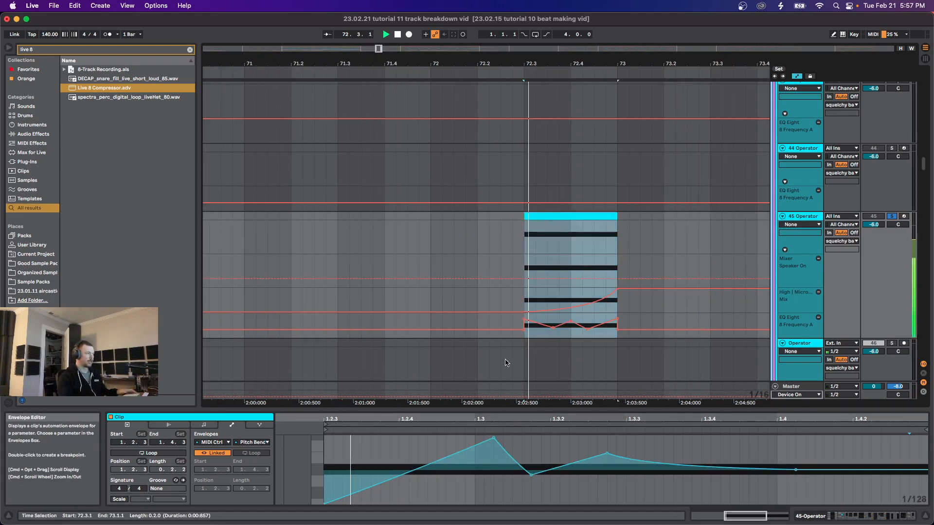
Step: Stop playback and examine the last effects in track 45's device chain, from Multiband Dynamics through EQ Eight and Clipper
scroll(537, 317, down, 4)
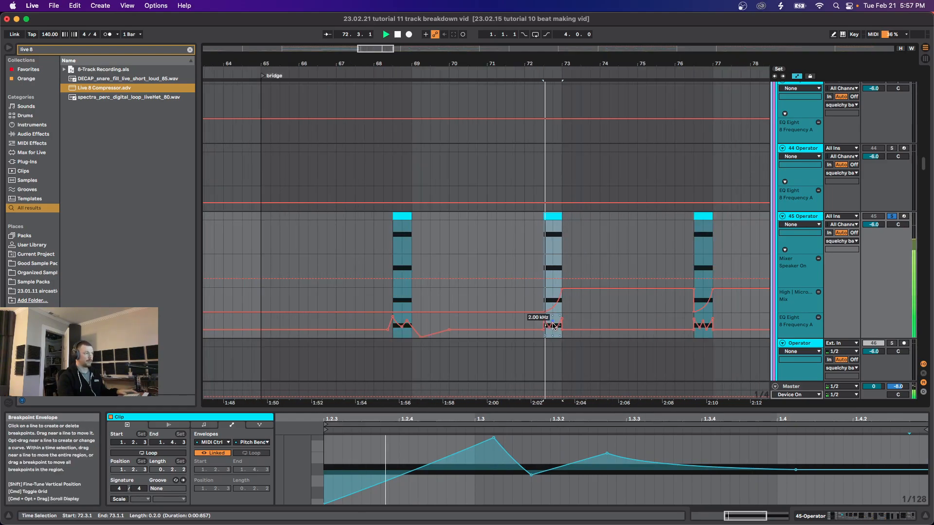
key(space)
click(740, 260)
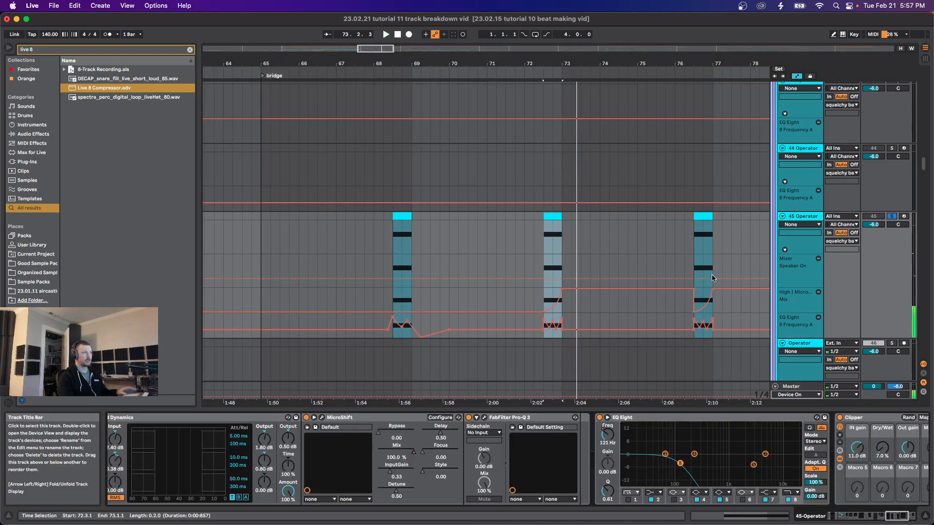
scroll(428, 271, right, 4)
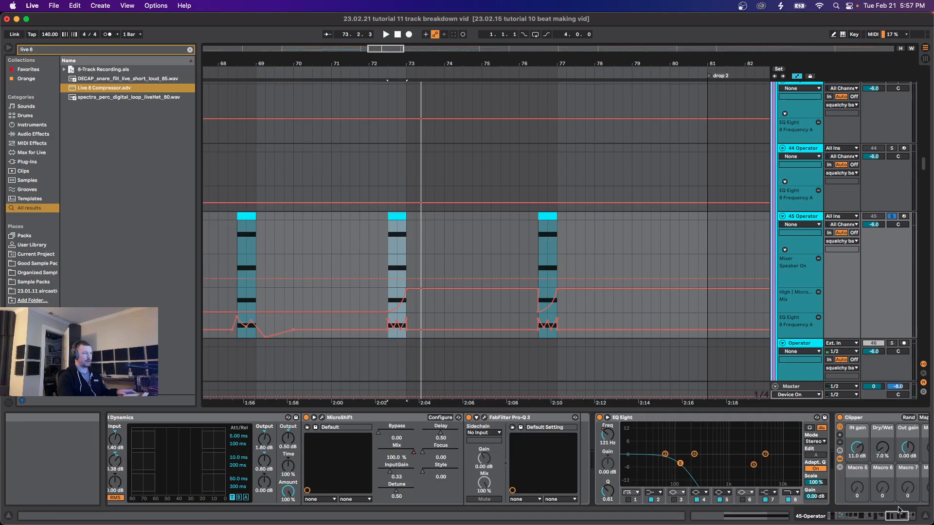
click(919, 517)
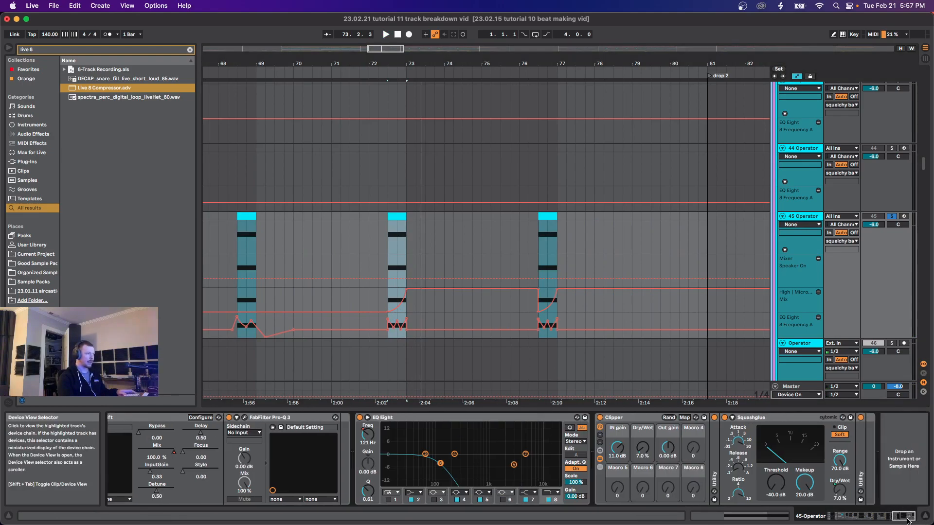
scroll(907, 520, left, 5)
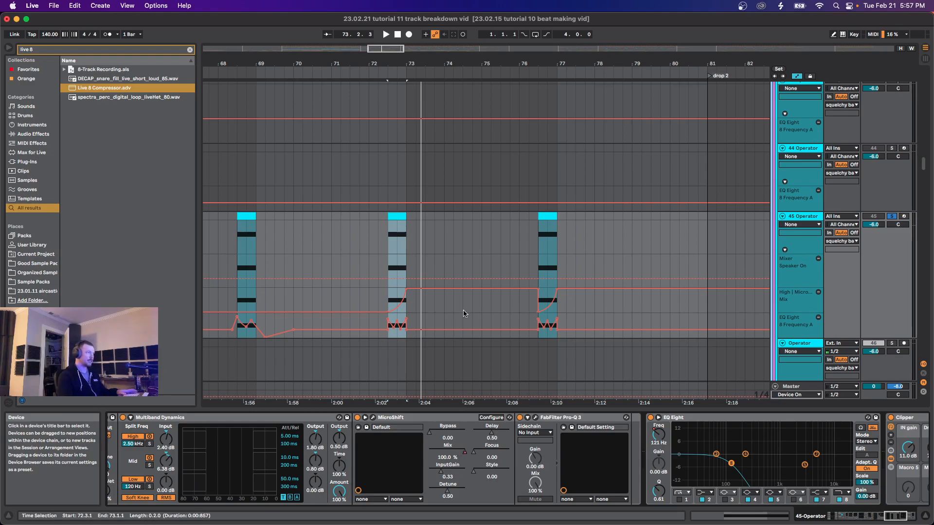
Step: Play track 45's bridge clips at bars 72 and 76 to compare their sound
click(386, 302)
click(387, 303)
key(space)
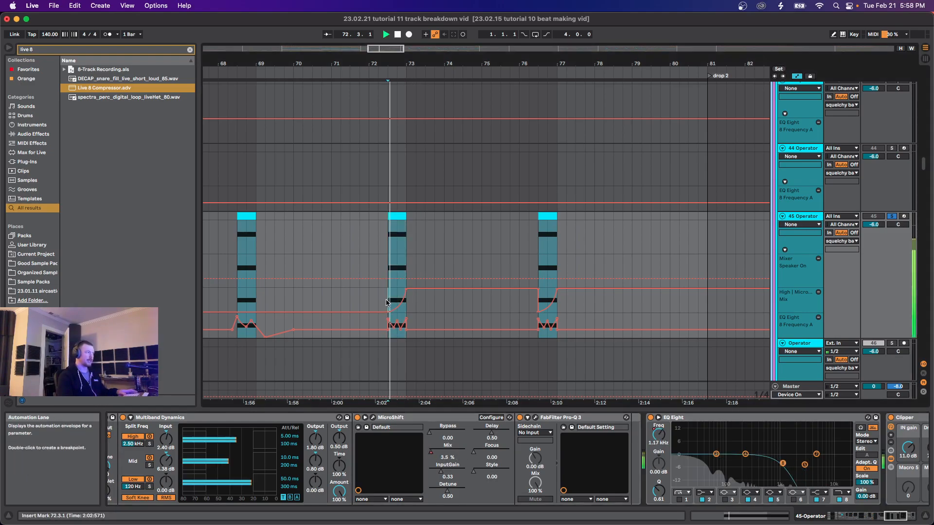
key(space)
click(543, 267)
key(space)
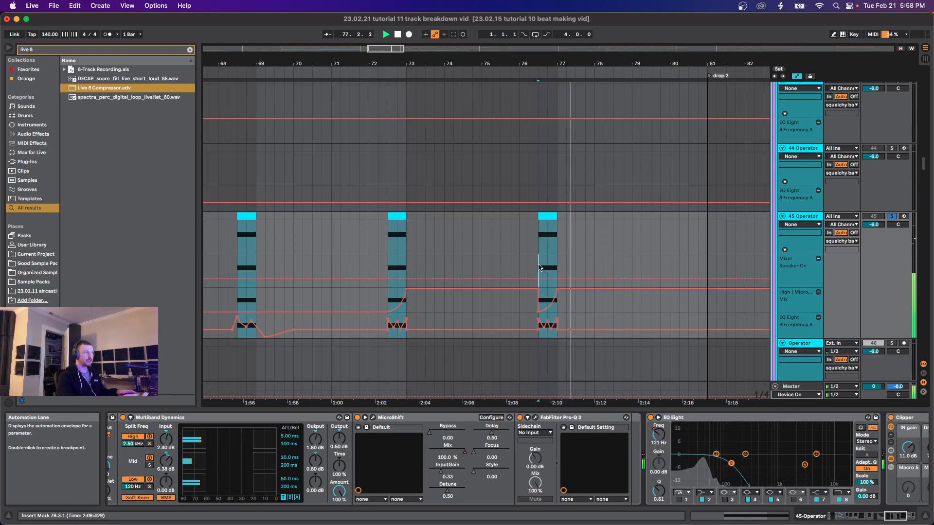
Step: Look over the squelchy bass clips and automation on tracks 43 to 45 across drop 1, the bridge and drop 2
key(minus)
key(minus)
key(minus)
scroll(374, 263, up, 5)
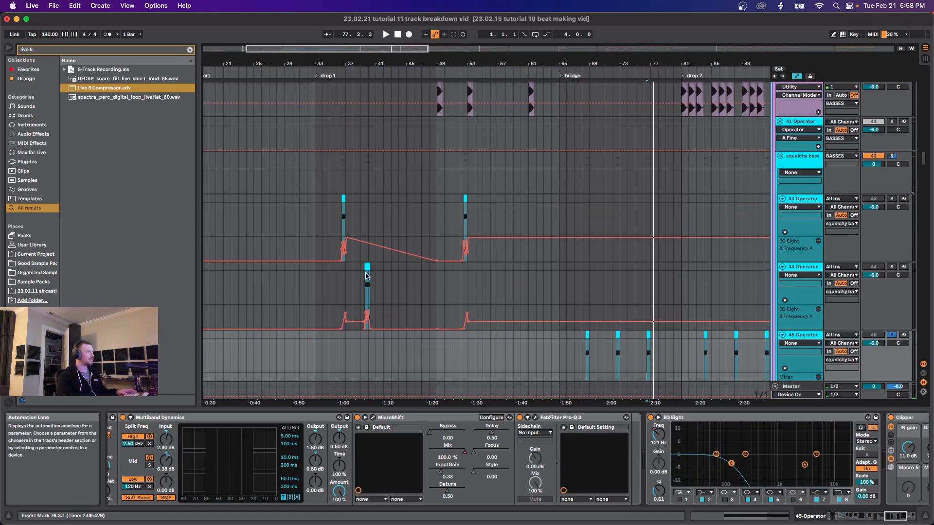
scroll(539, 290, down, 3)
key(plus)
key(plus)
key(plus)
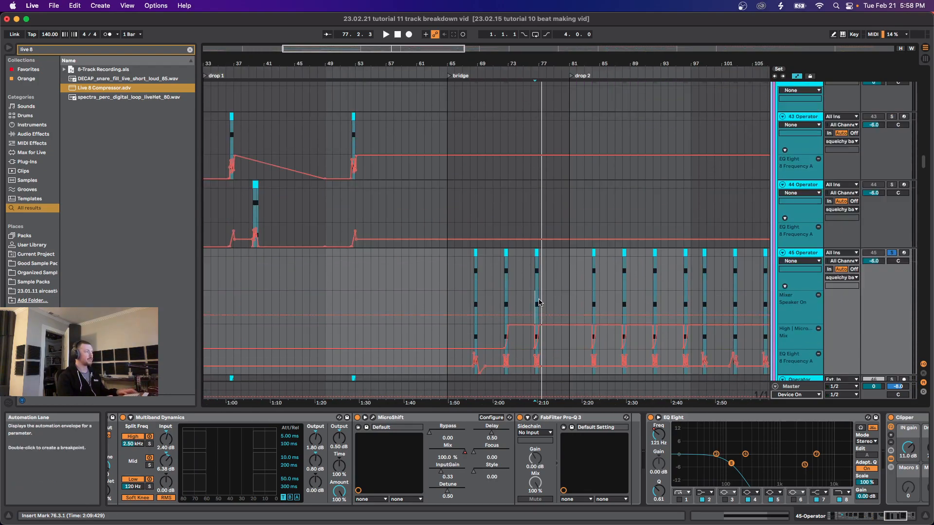
key(plus)
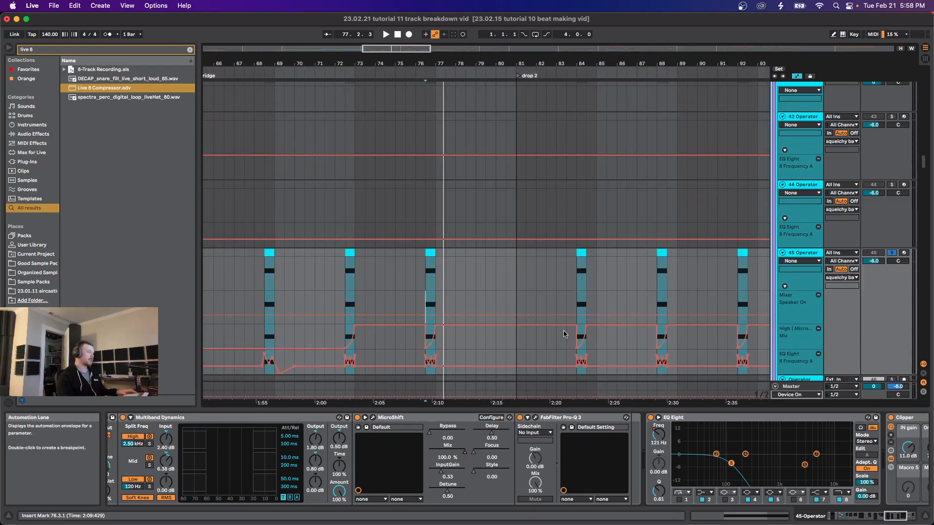
Step: Play track 45's drop 2 clips in turn, including those at bars 92 and 96
scroll(558, 309, right, 3)
click(500, 303)
key(space)
click(578, 301)
key(space)
scroll(570, 307, right, 3)
click(554, 306)
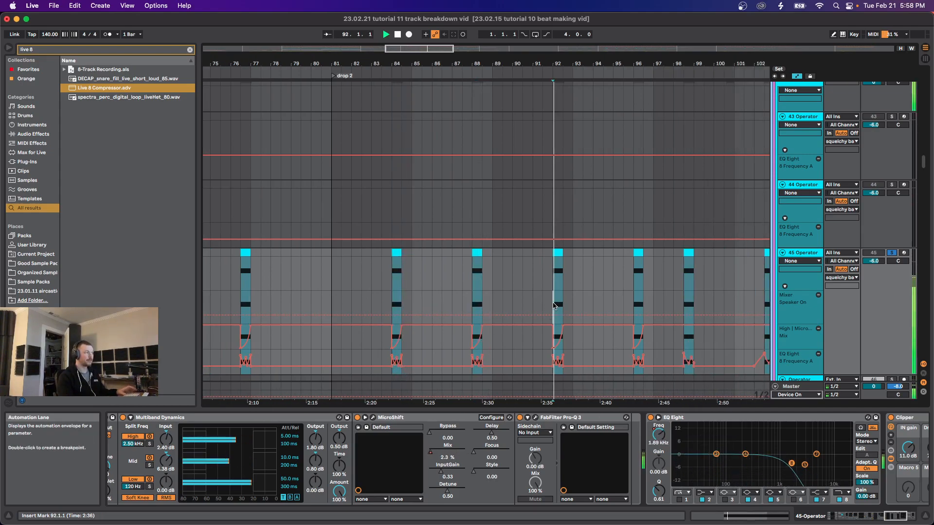
key(space)
click(634, 301)
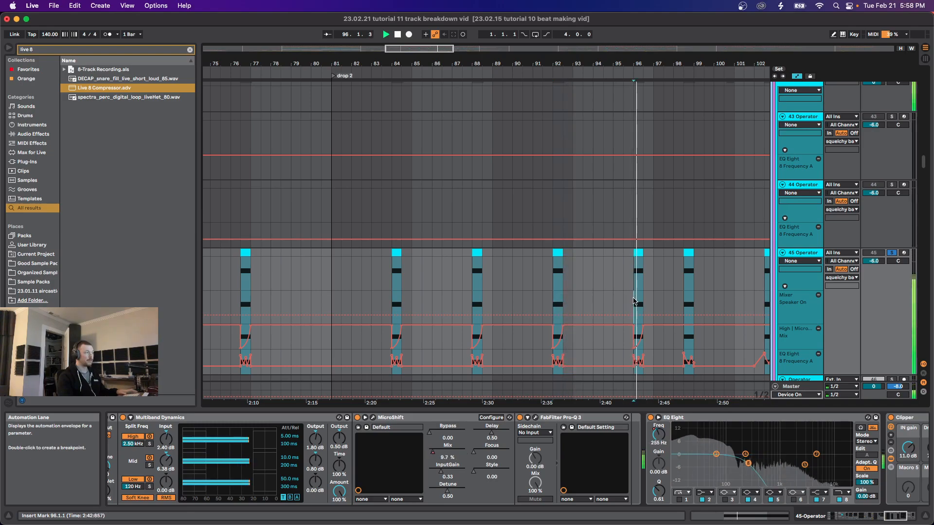
key(space)
Step: Show and play the Pitch Bend envelope of track 45's bar 92 clip and compare it with the bar 84 clip
click(558, 255)
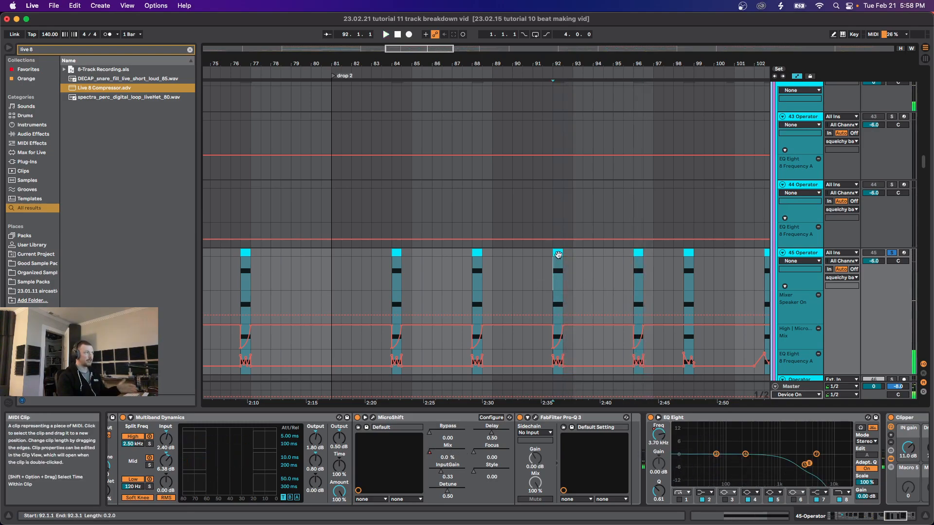
double_click(558, 255)
key(space)
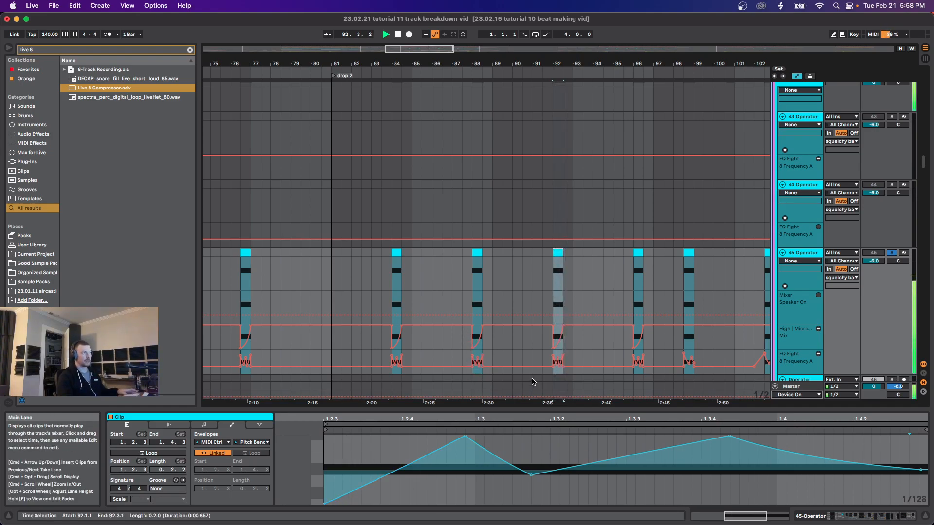
click(392, 297)
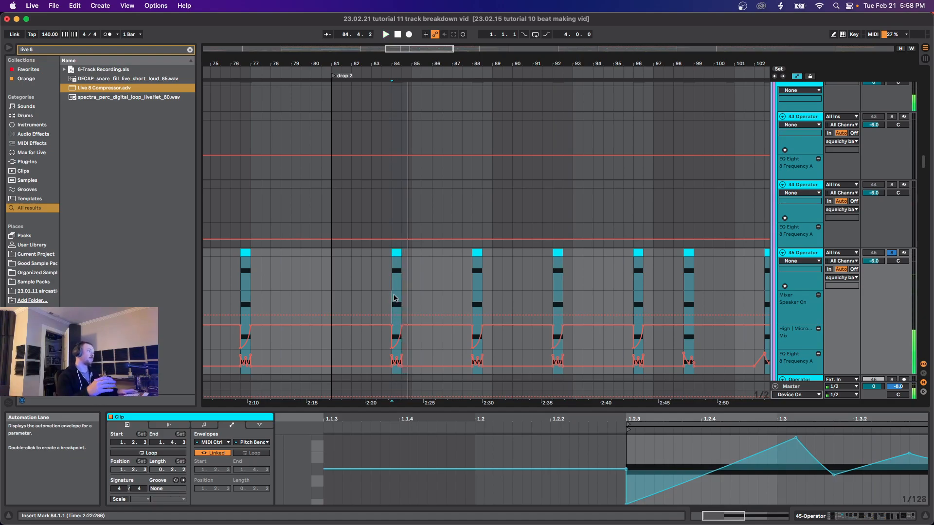
scroll(394, 298, right, 2)
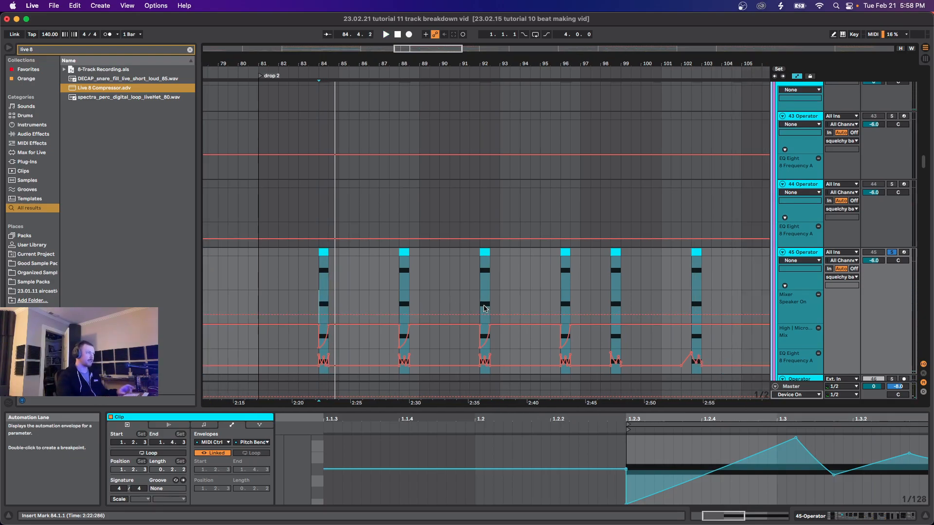
click(483, 292)
Step: Examine the remaining bass tracks around drop 2, from the 808s down to the frozen Operator tracks
scroll(389, 302, down, 3)
scroll(361, 307, up, 5)
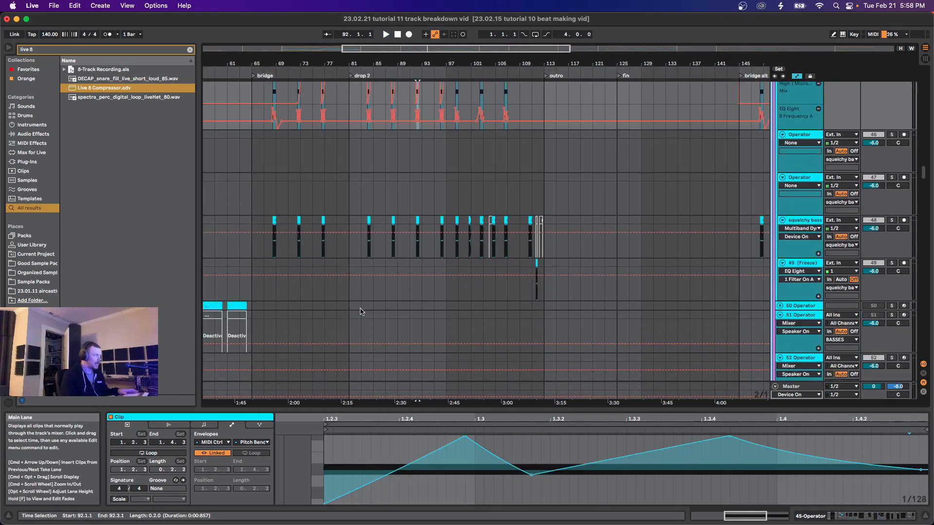
scroll(379, 238, down, 5)
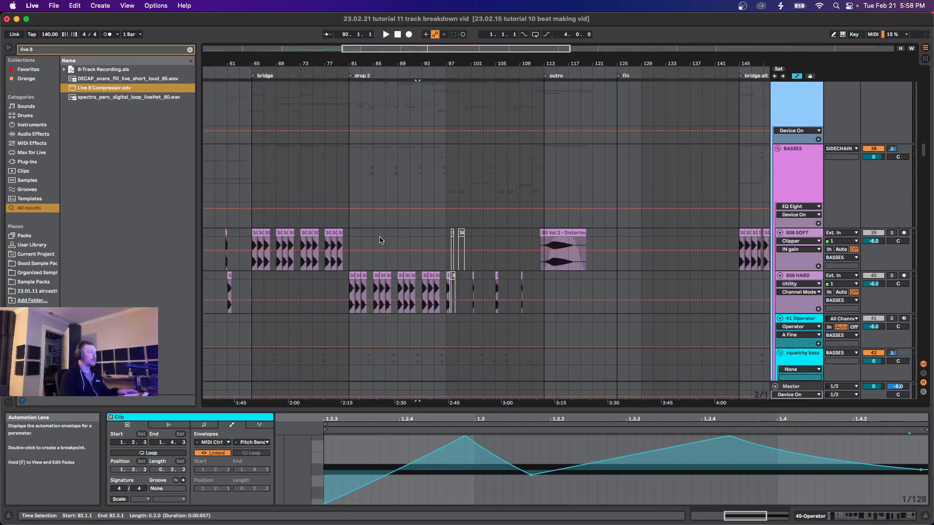
scroll(384, 277, up, 4)
scroll(408, 272, down, 10)
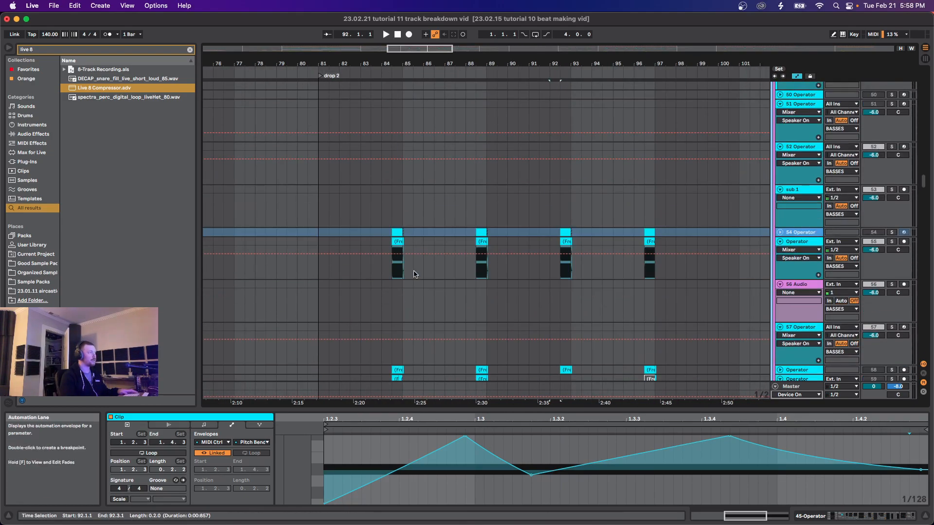
scroll(397, 207, up, 8)
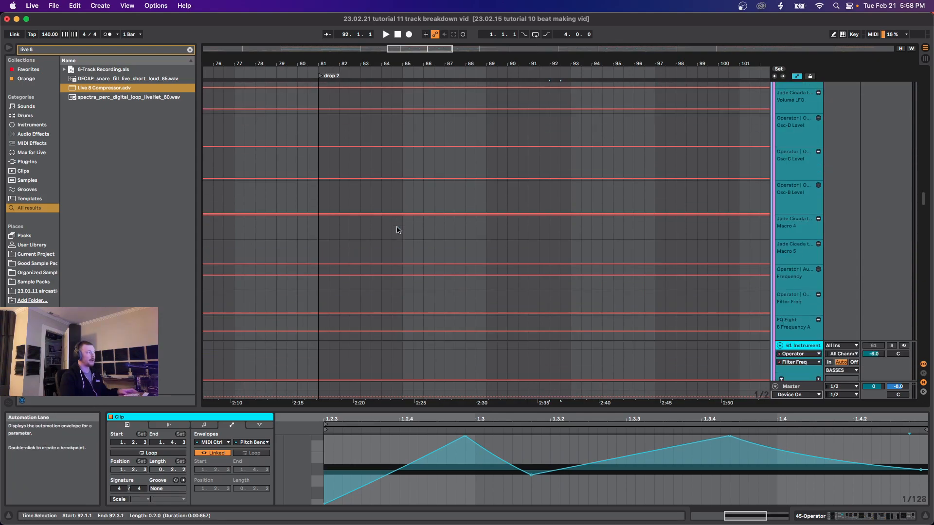
scroll(396, 229, up, 3)
scroll(392, 307, down, 4)
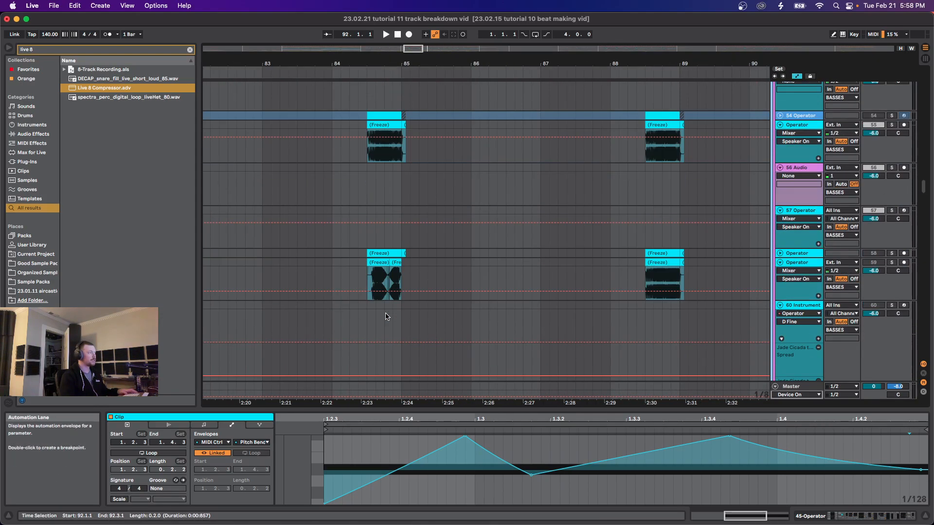
scroll(406, 245, down, 10)
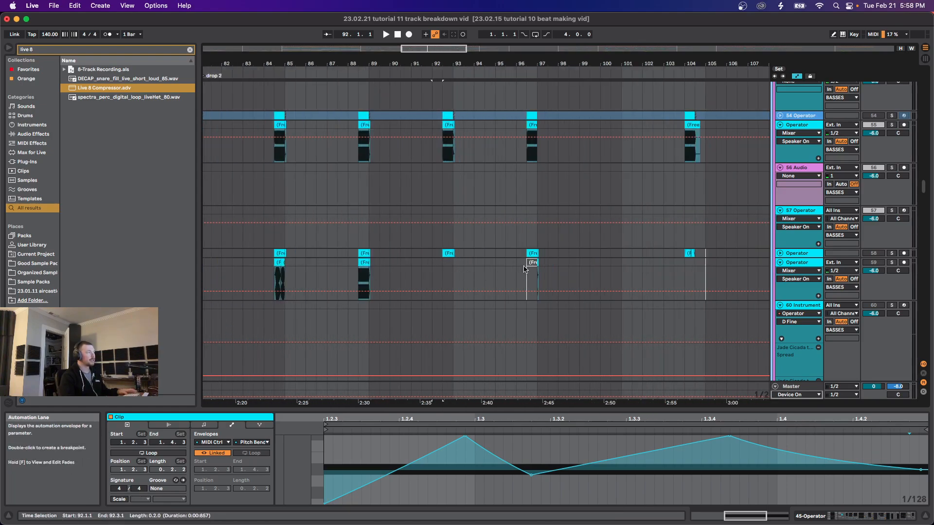
scroll(538, 273, up, 10)
scroll(514, 271, down, 10)
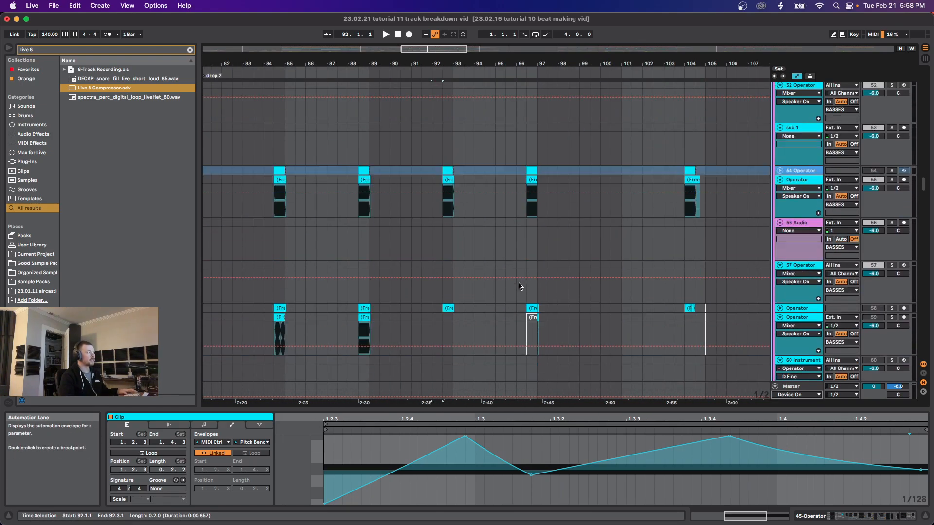
scroll(444, 265, down, 5)
scroll(444, 264, down, 10)
scroll(440, 267, down, 8)
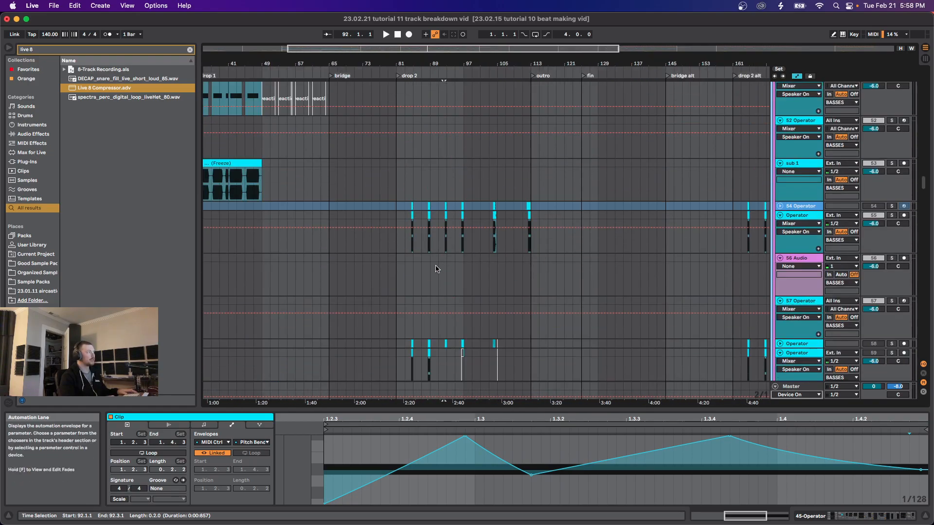
Step: Play drop 2 from bar 81 while following the squelchy bass and frozen Operator tracks
click(399, 359)
key(space)
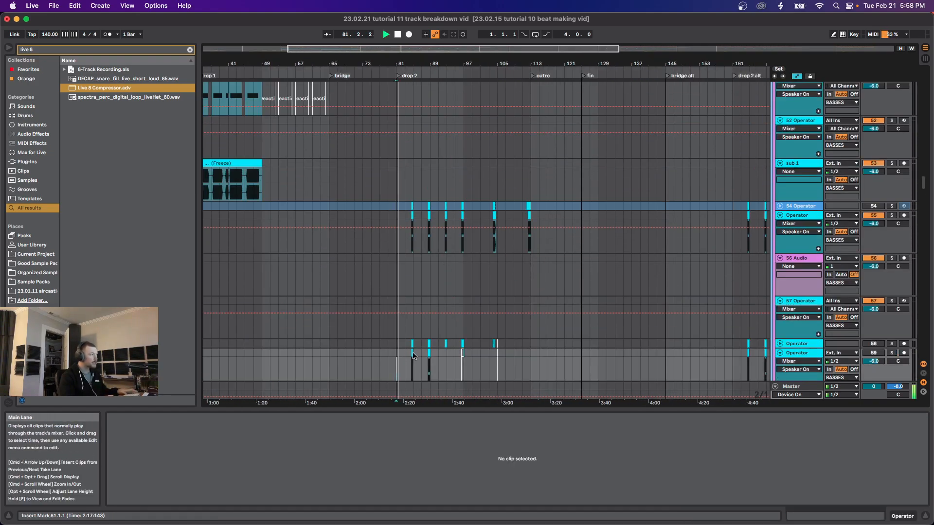
scroll(426, 311, up, 8)
scroll(428, 250, up, 8)
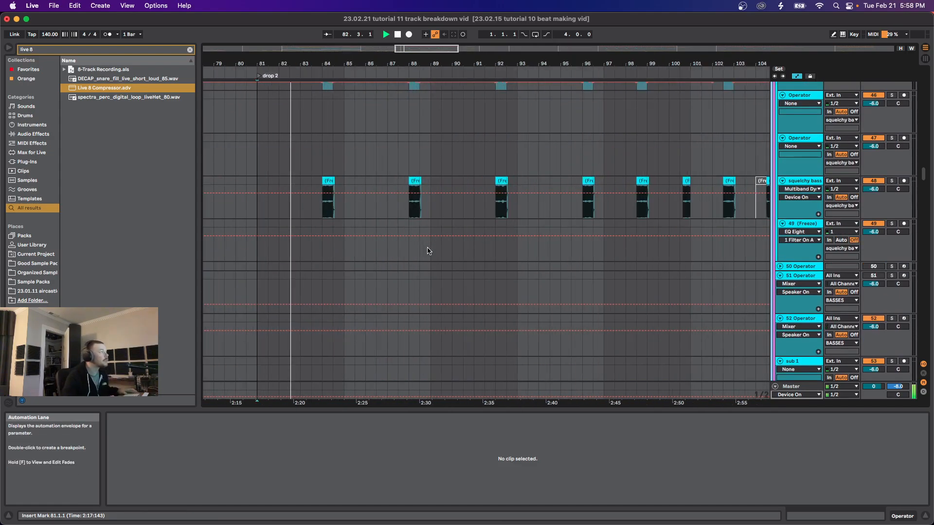
scroll(392, 313, up, 8)
scroll(385, 323, down, 10)
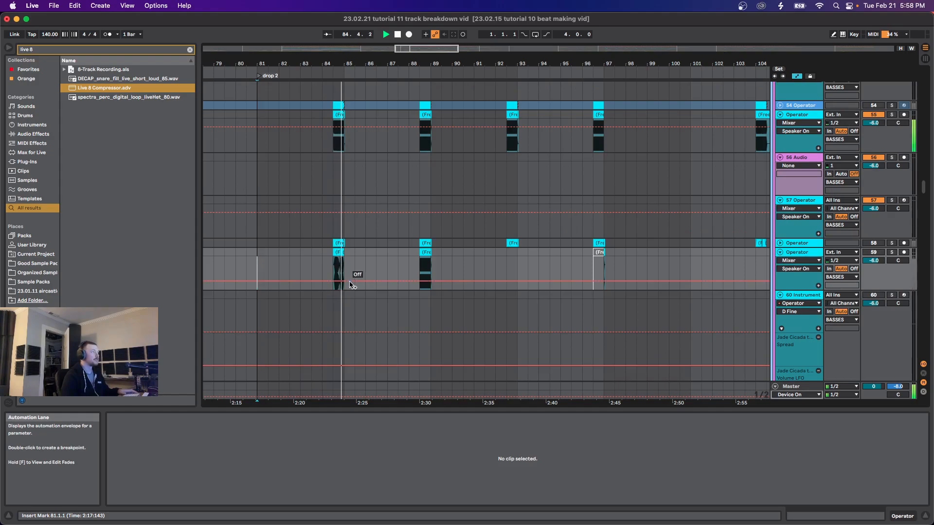
Step: Play the frozen Operator clips on track 55 at bars 84 and 88
scroll(357, 275, up, 5)
click(334, 265)
key(space)
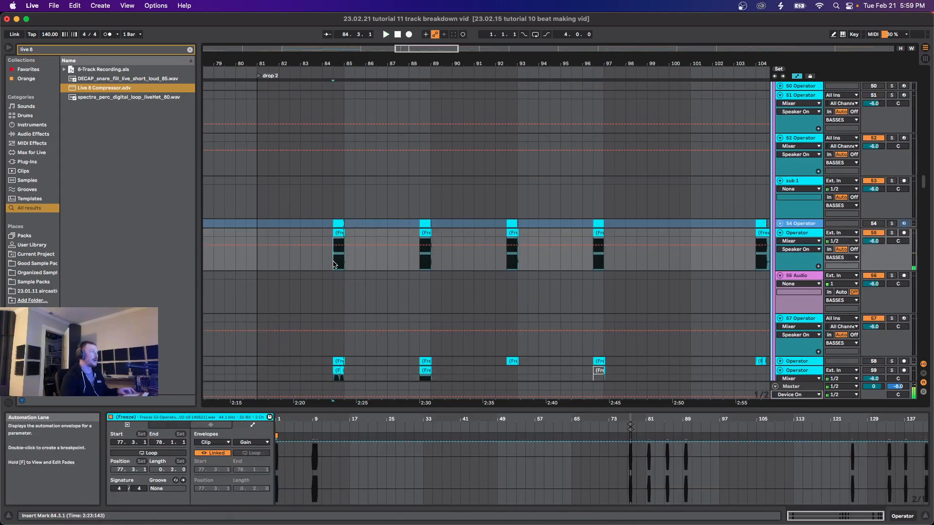
scroll(333, 176, up, 5)
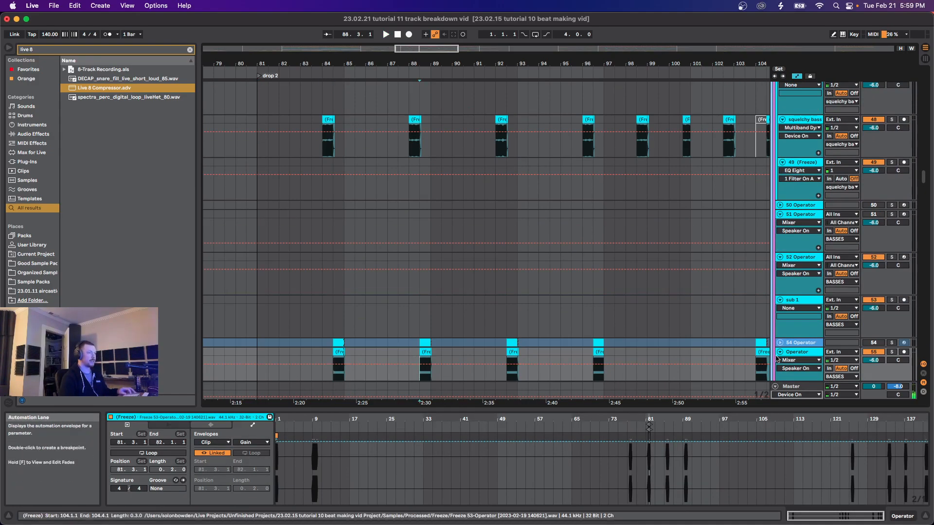
Step: Solo track 55 and play its frozen clips at bars 84, 88 and 92
click(337, 351)
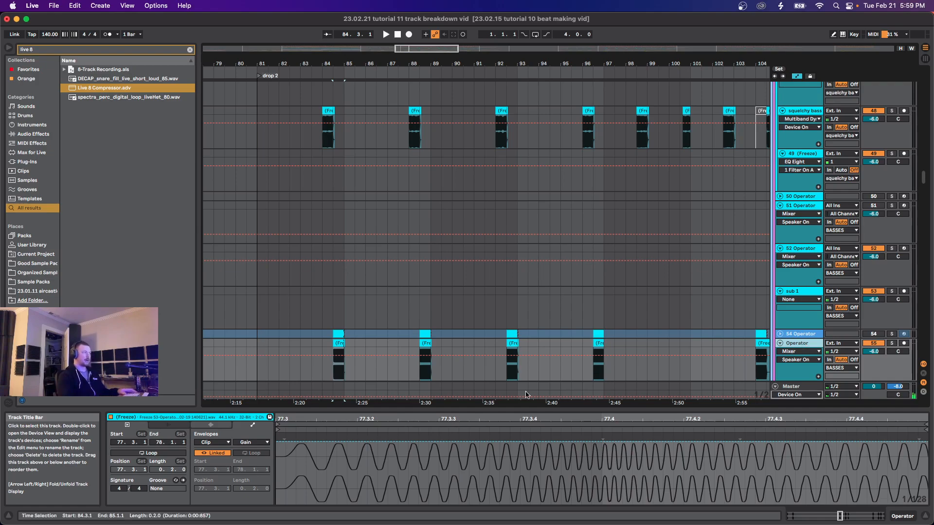
click(891, 343)
key(space)
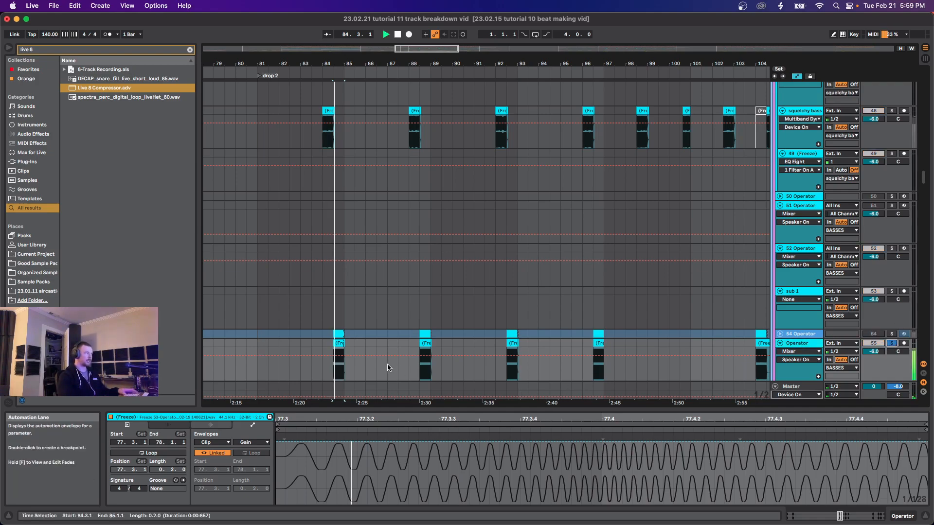
click(419, 372)
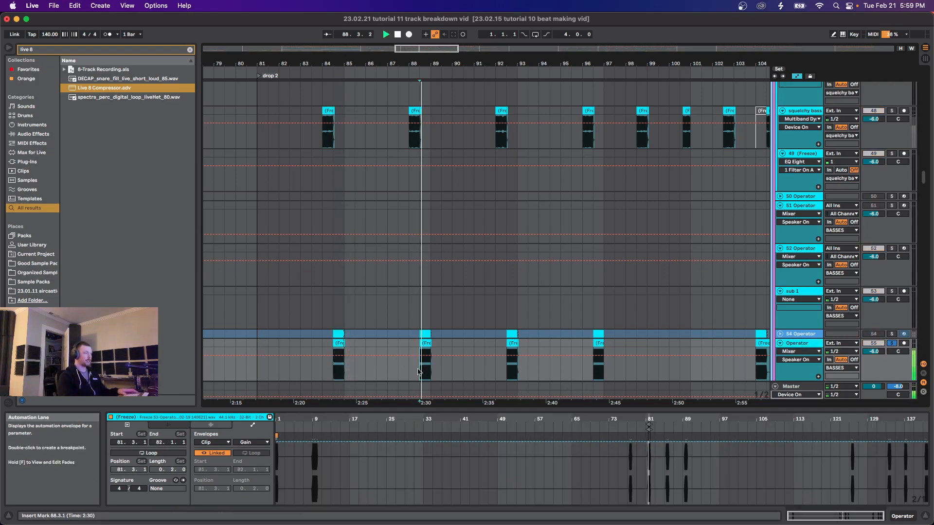
click(507, 373)
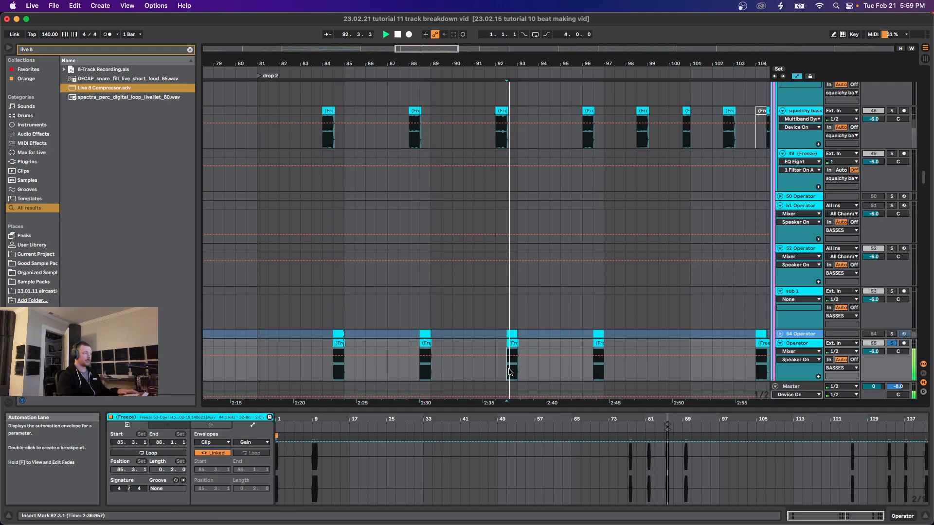
Step: Show the device chain of track 54 Operator
click(792, 344)
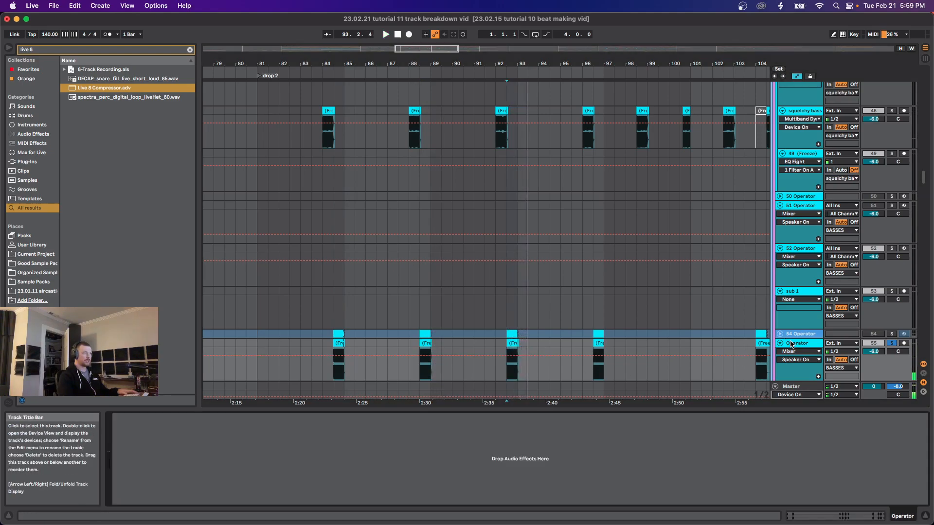
click(798, 333)
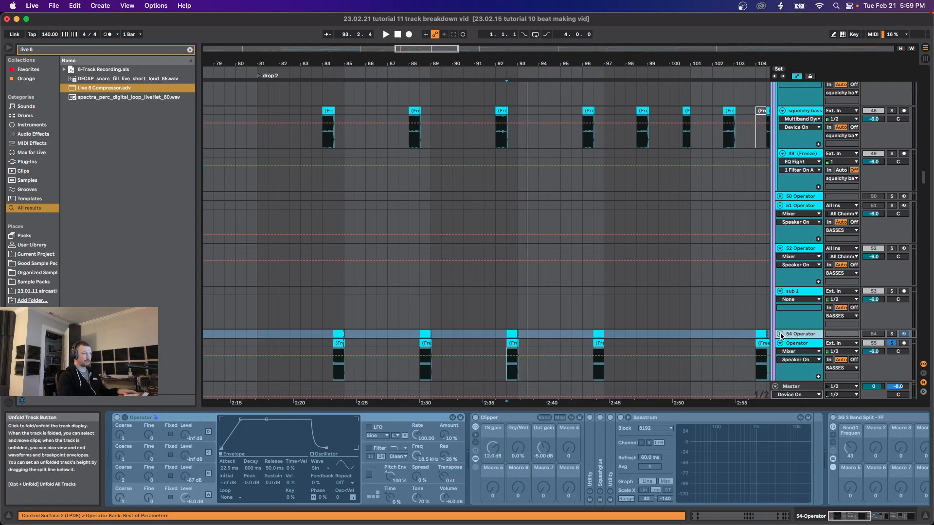
Step: Unfold track 54 Operator and show Operator's pitch envelope and its global pitch bend settings
click(780, 334)
right_click(792, 333)
click(827, 184)
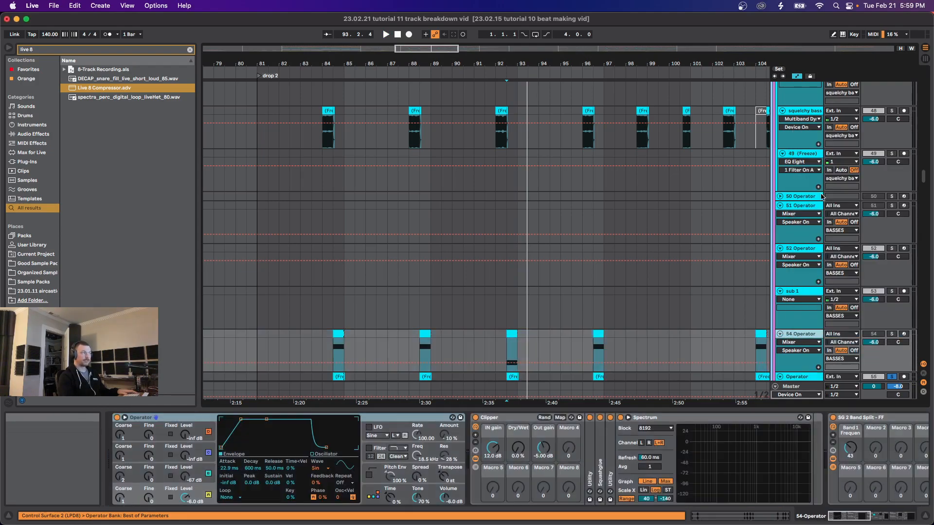
click(381, 479)
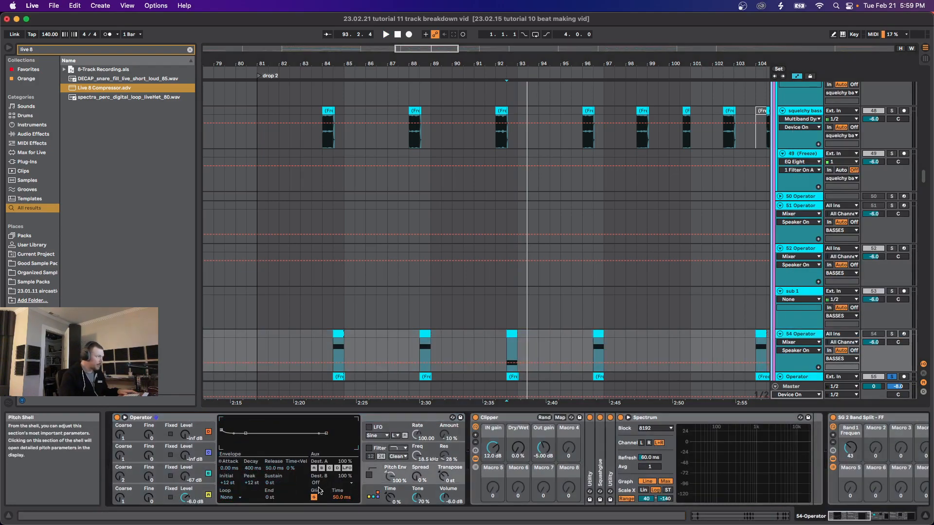
click(381, 494)
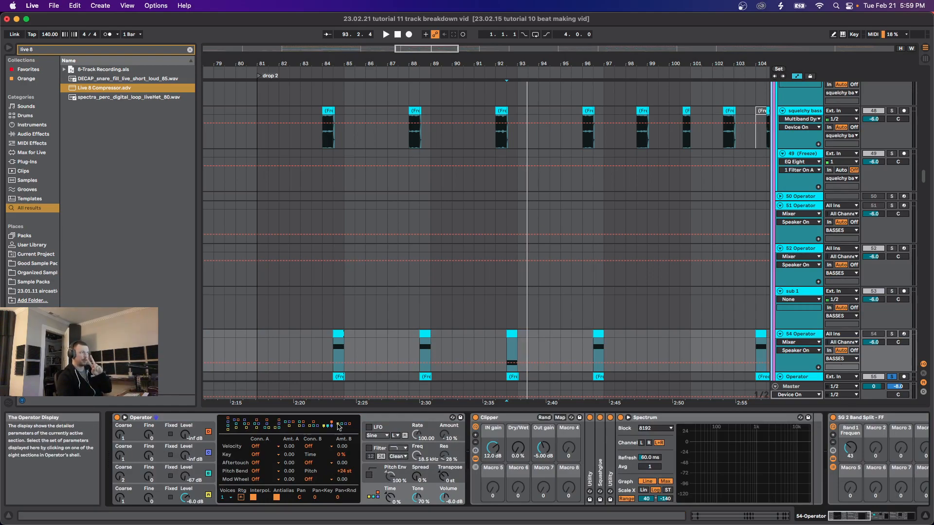
Step: Solo track 54, play its clip at bar 84, and show the effects at the end of its device chain
click(335, 332)
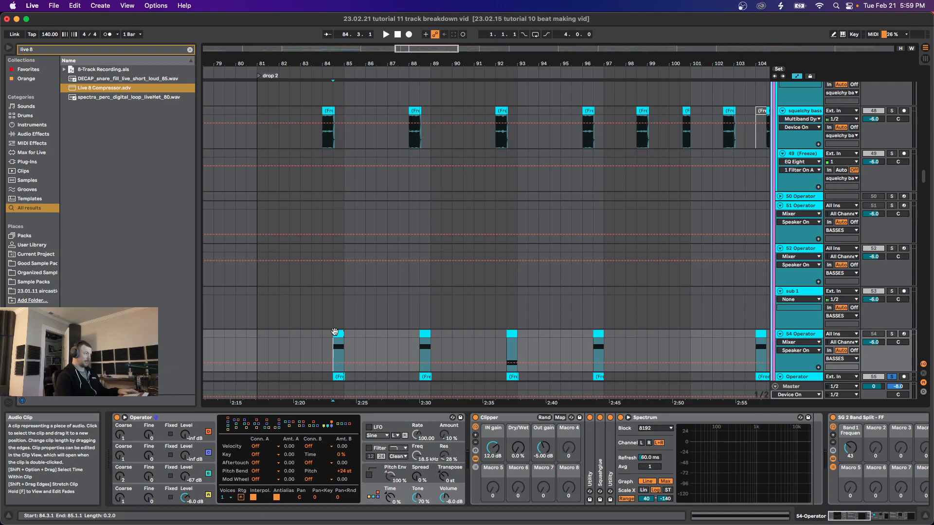
scroll(335, 332, up, 5)
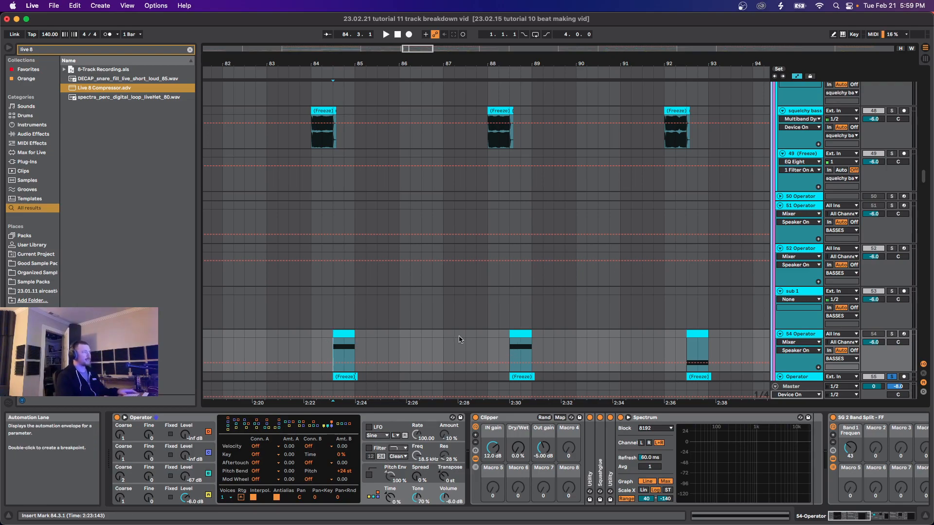
key(space)
key(space)
key(space)
key(space)
click(879, 515)
drag(879, 516, 888, 515)
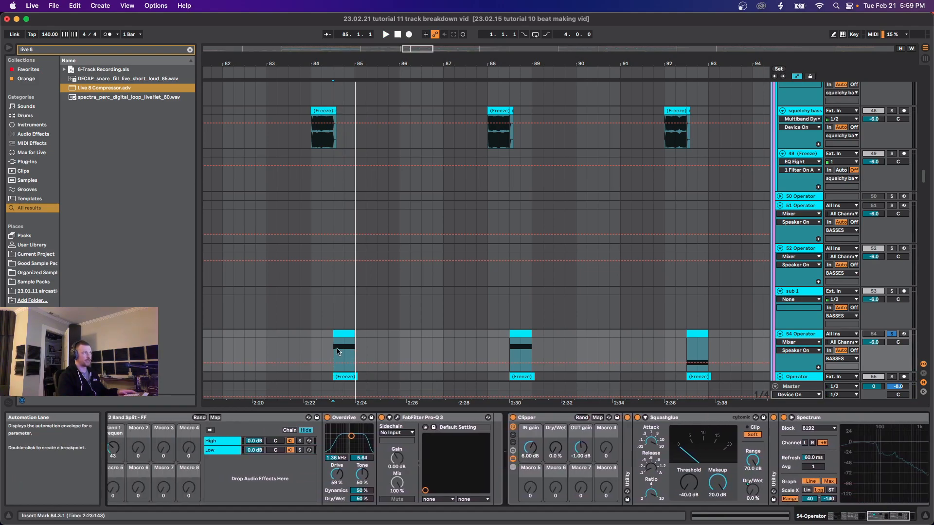
Step: Solo the squelchy bass on track 48 alongside track 54 and show the Pitch Bend envelope of track 54's bar 84 clip
scroll(330, 352, down, 6)
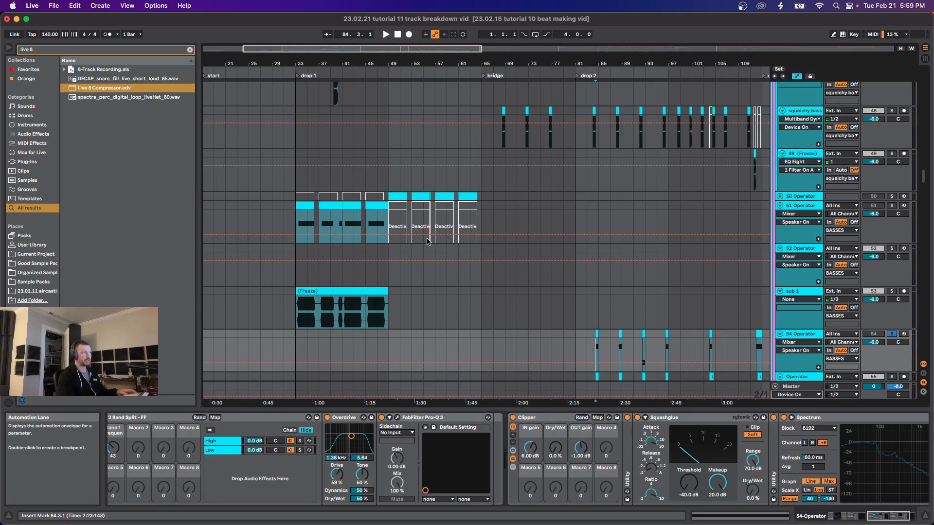
scroll(427, 241, up, 5)
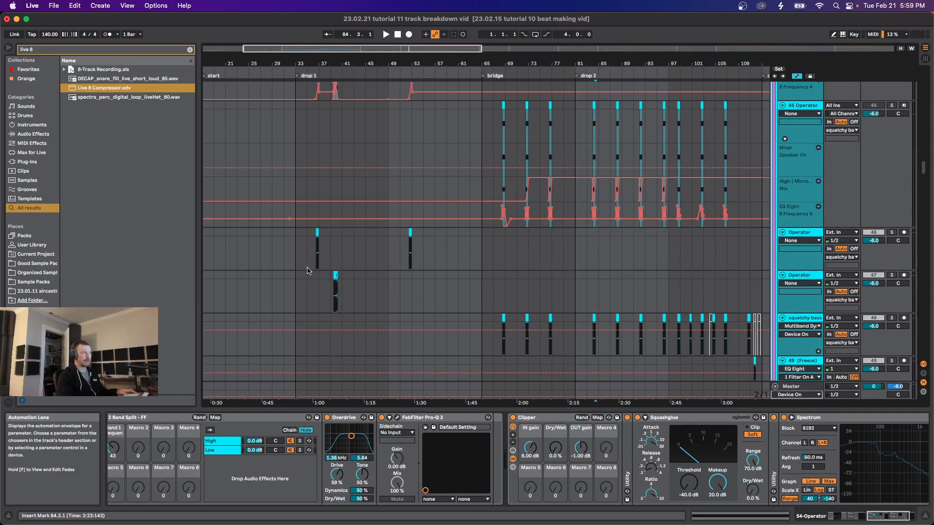
scroll(487, 302, down, 10)
scroll(579, 278, right, 5)
scroll(464, 281, up, 3)
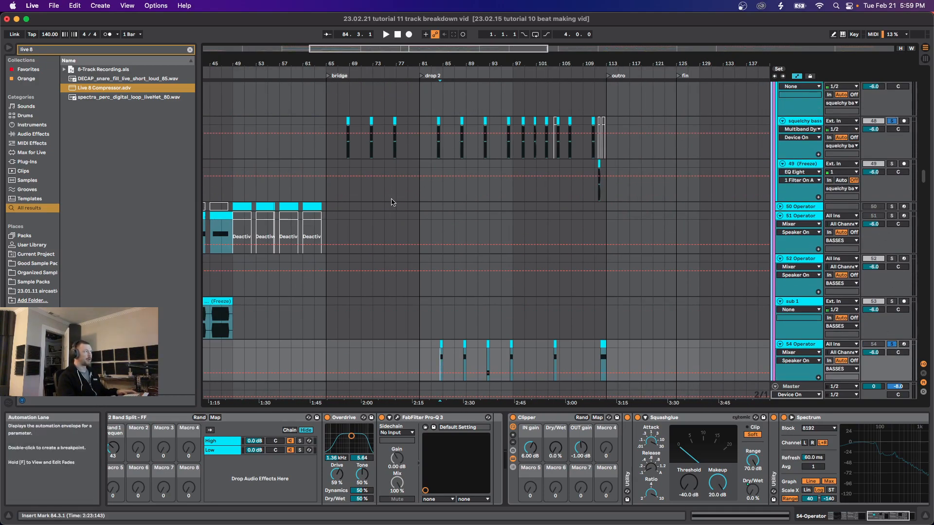
scroll(506, 152, up, 5)
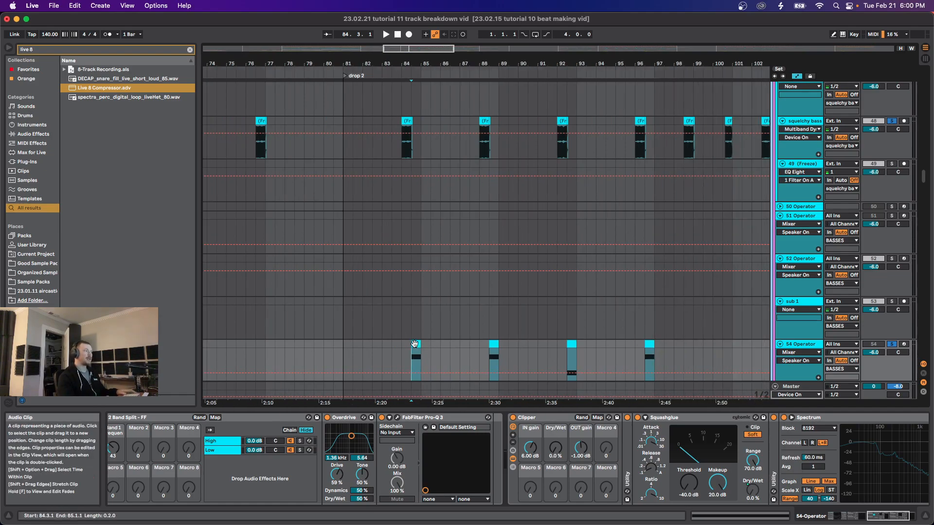
double_click(417, 346)
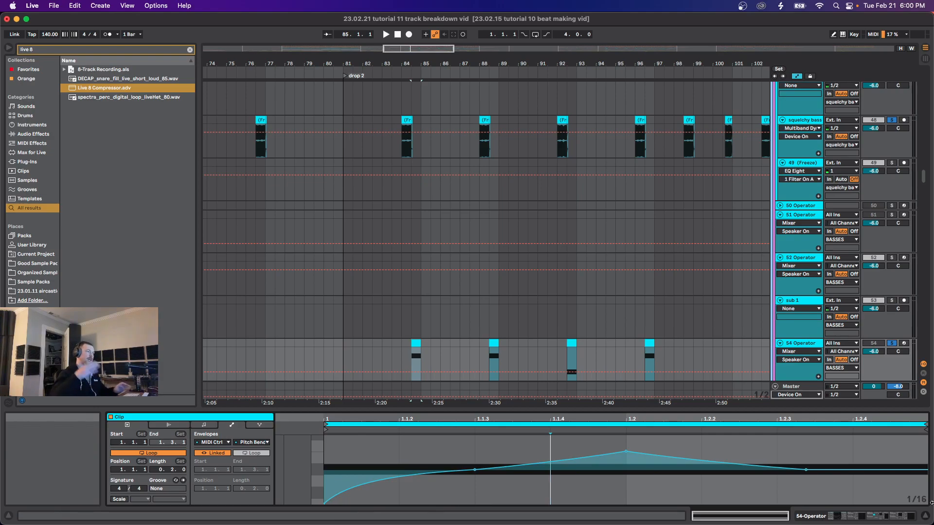
Step: Play the squelchy bass and track 54 together from bars 84, 88 and 92
click(402, 347)
key(space)
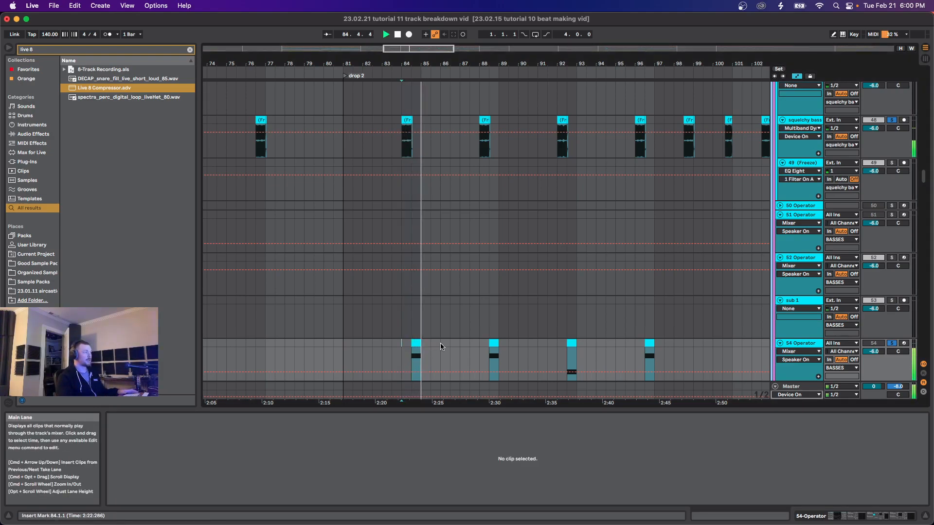
click(479, 346)
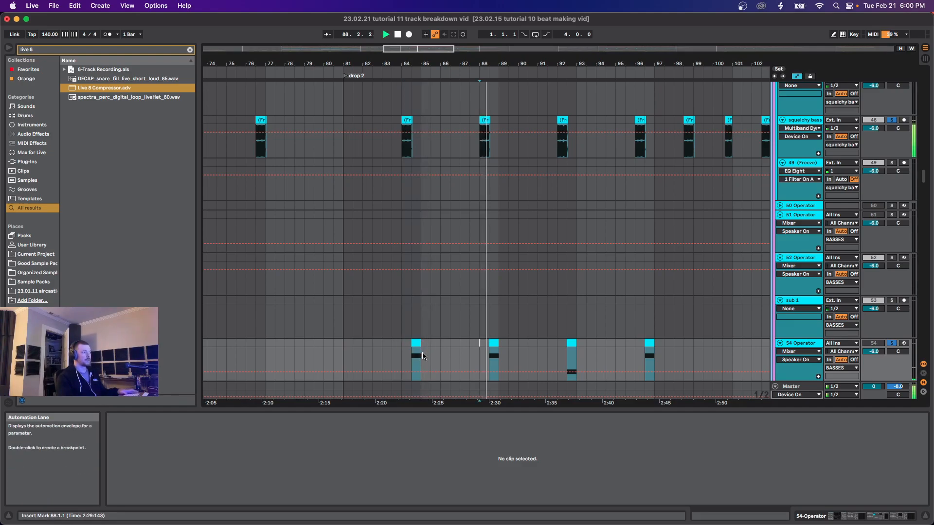
click(557, 349)
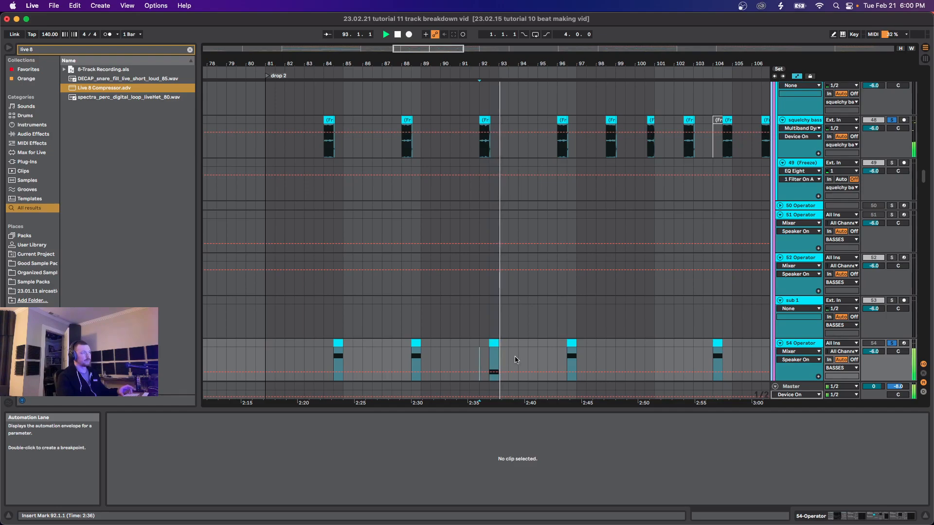
key(space)
Step: Show the Pitch Bend envelope and the notes of track 54's clip at bar 92
click(493, 344)
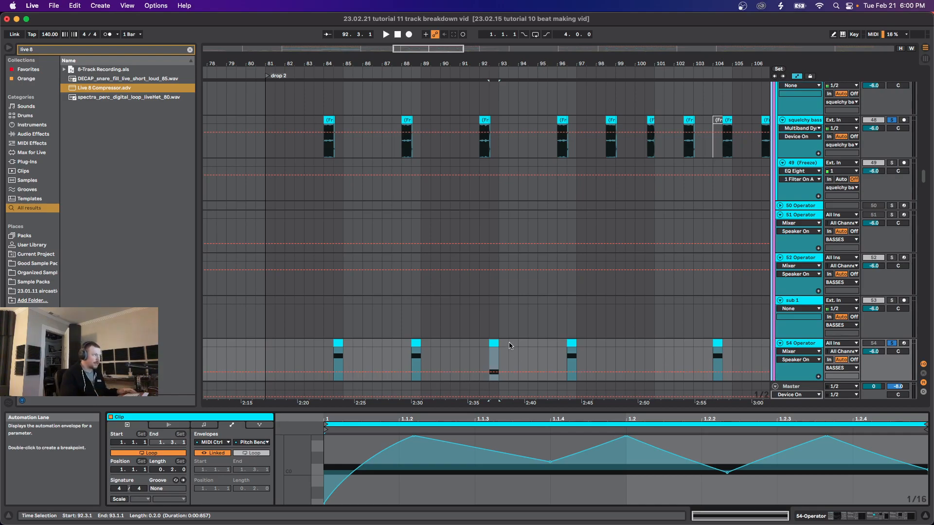
click(203, 426)
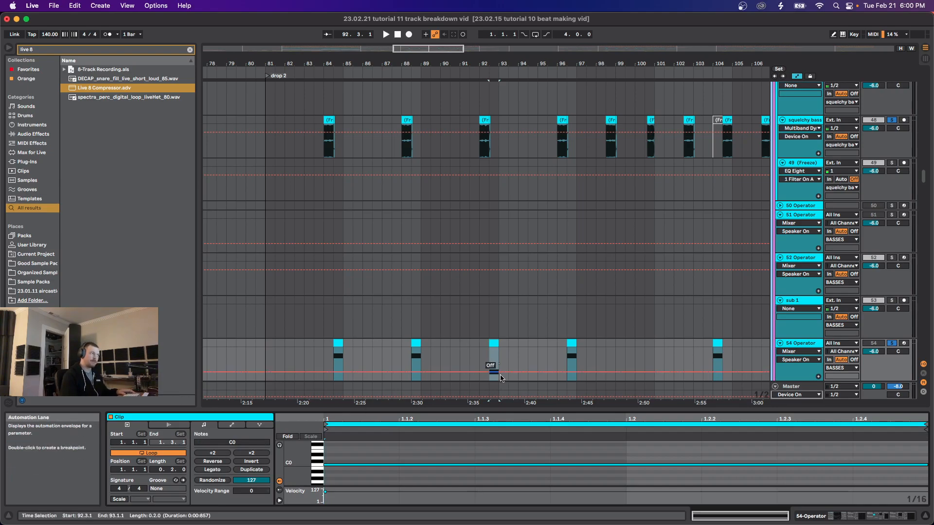
scroll(493, 378, down, 2)
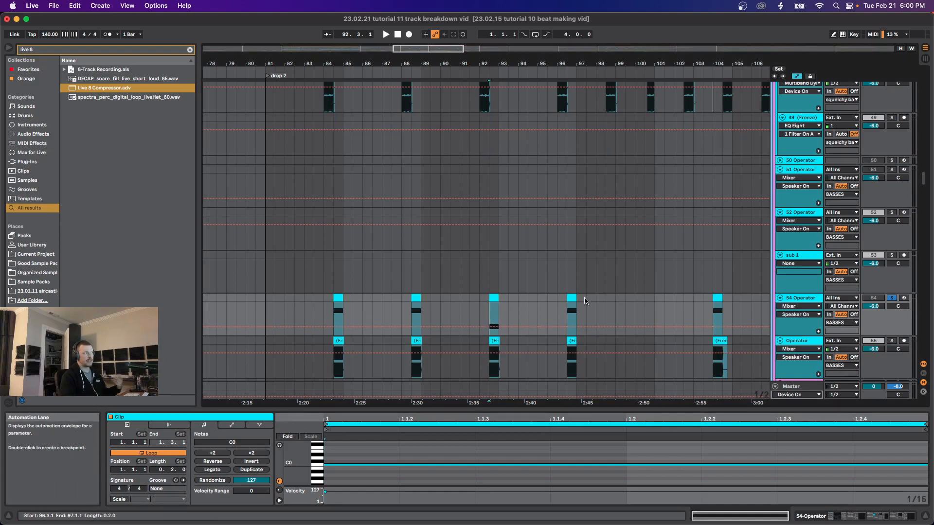
Step: Show track 54's device chain and compare the notes of its clips at bars 92 and 96
click(800, 298)
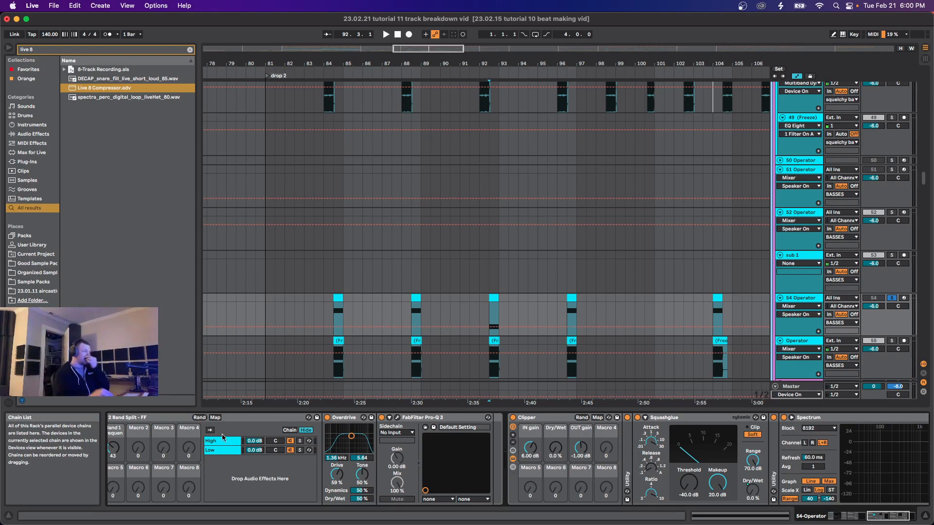
double_click(493, 299)
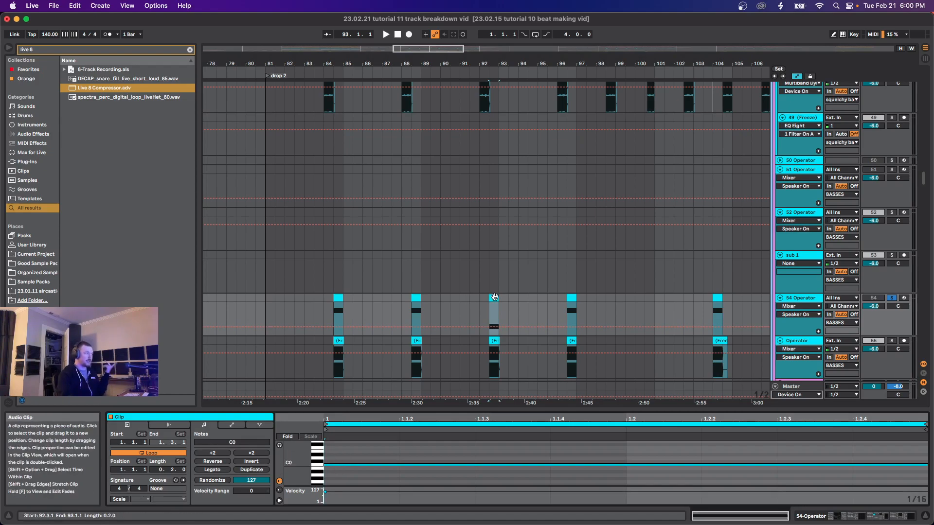
click(569, 310)
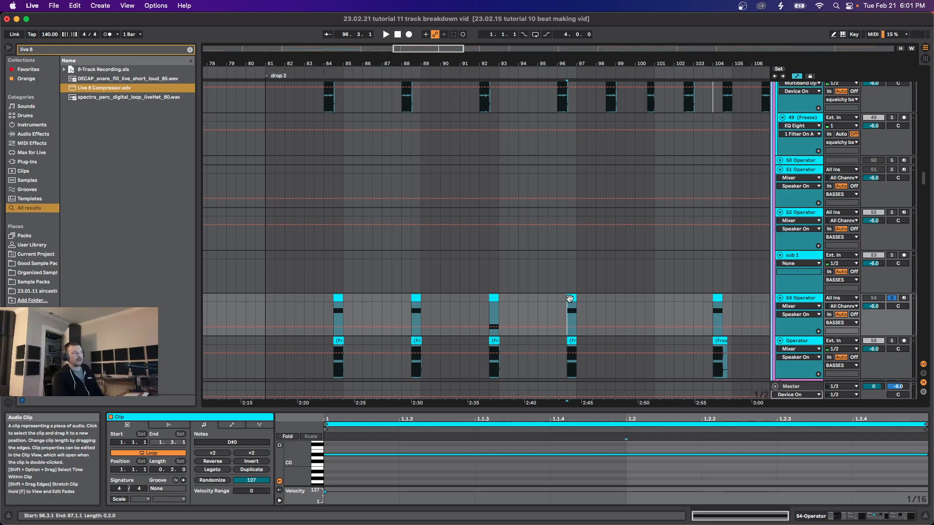
Step: Return to track 54's bar 92 clip and bring its Pitch Bend envelope back up
click(493, 297)
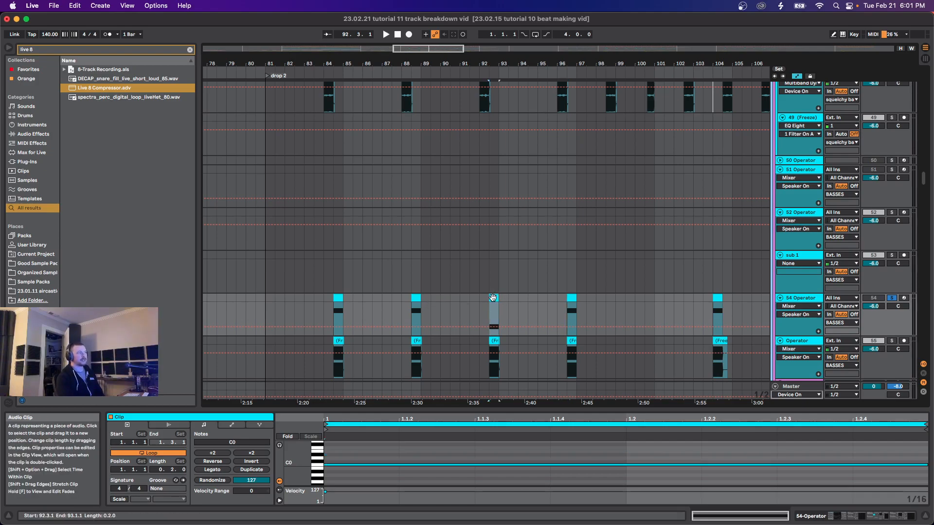
click(332, 467)
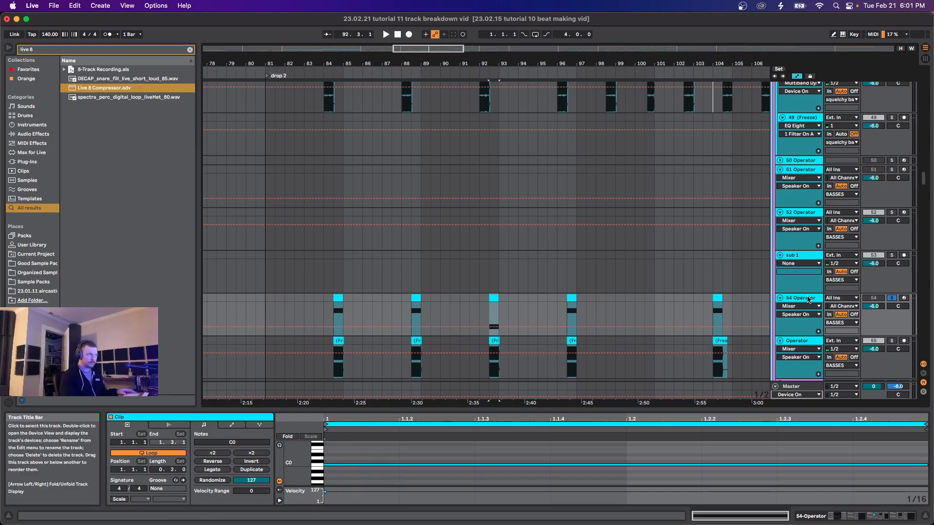
key(shift+Tab)
key(shift+Tab)
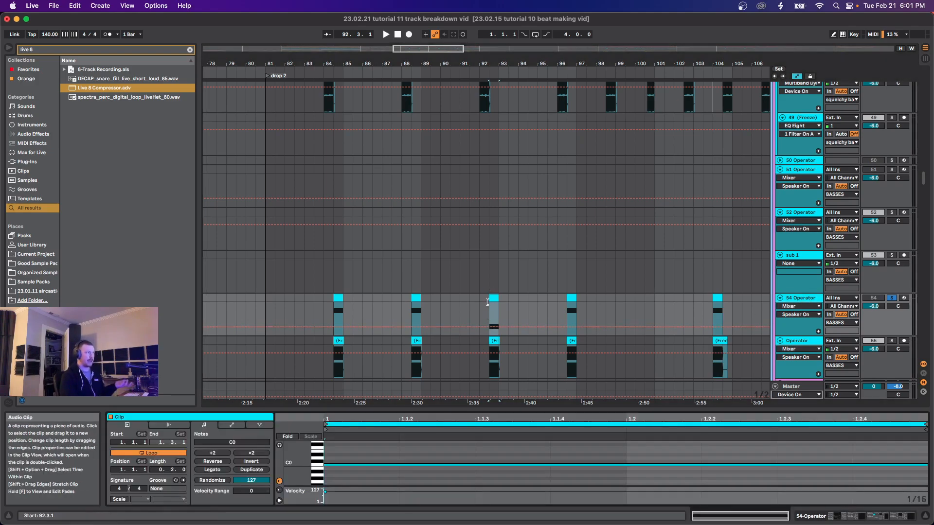
click(231, 424)
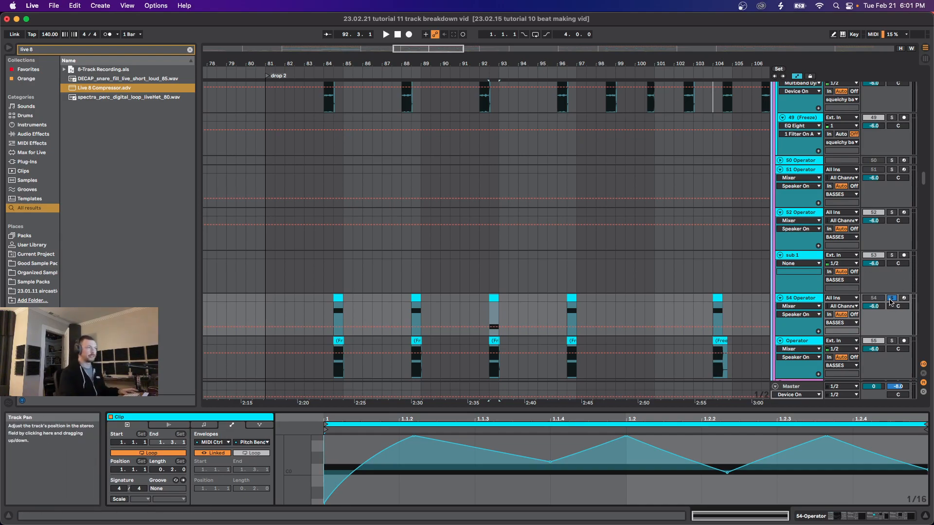
Step: Turn off solo and play the full mix from bar 91 while going down to the lead tracks
click(893, 298)
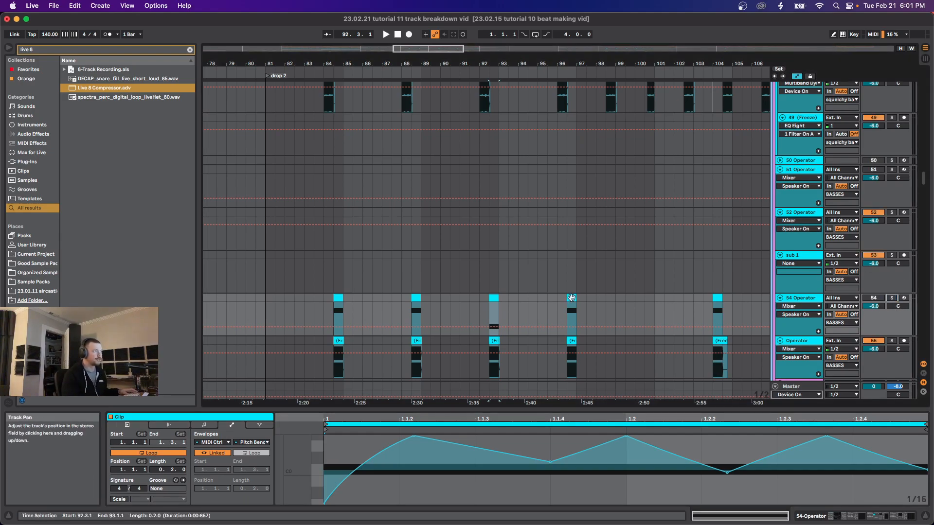
click(479, 315)
scroll(462, 330, down, 2)
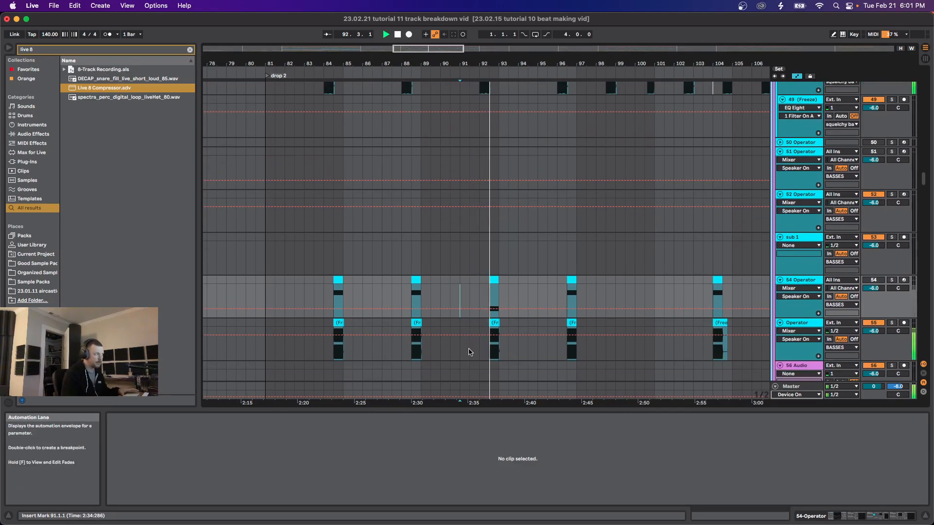
scroll(474, 359, down, 10)
scroll(487, 360, down, 10)
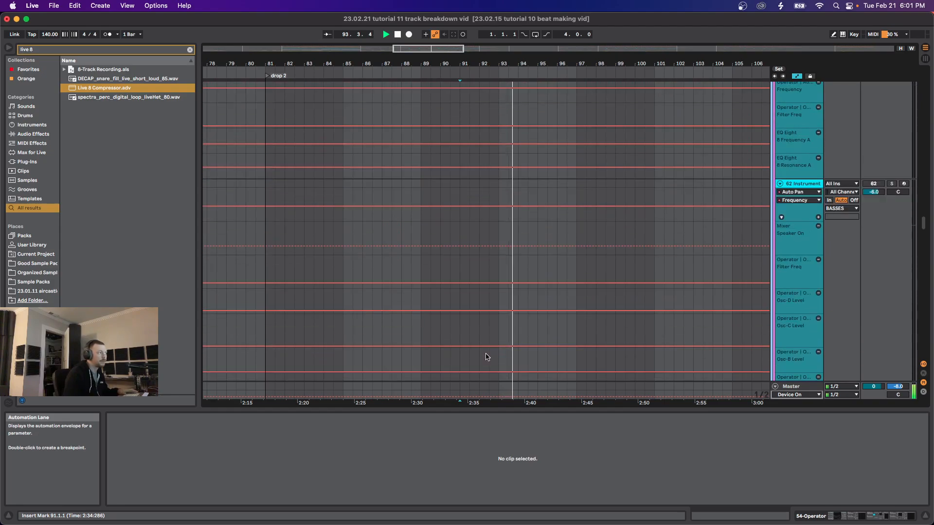
scroll(506, 326, down, 15)
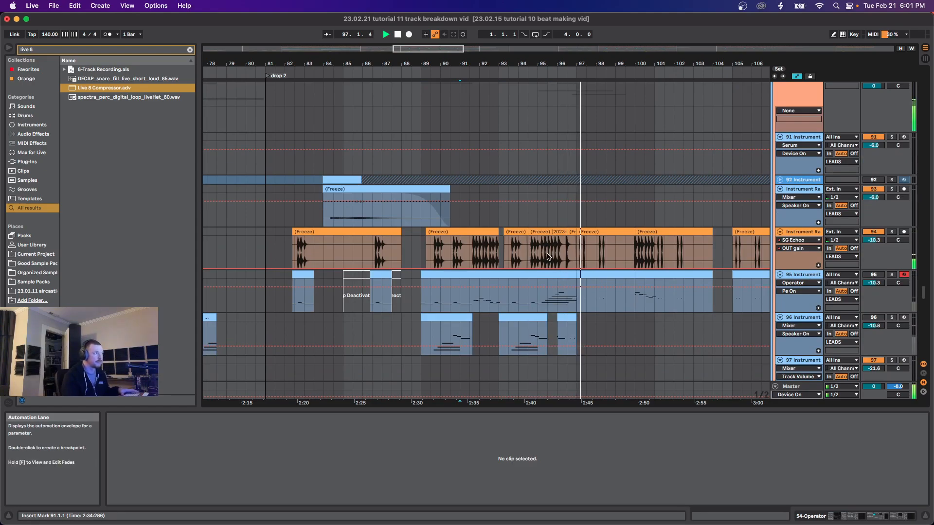
Step: Stop playback and point out the gap at bar 93 between the frozen lead clips on track 94
click(548, 257)
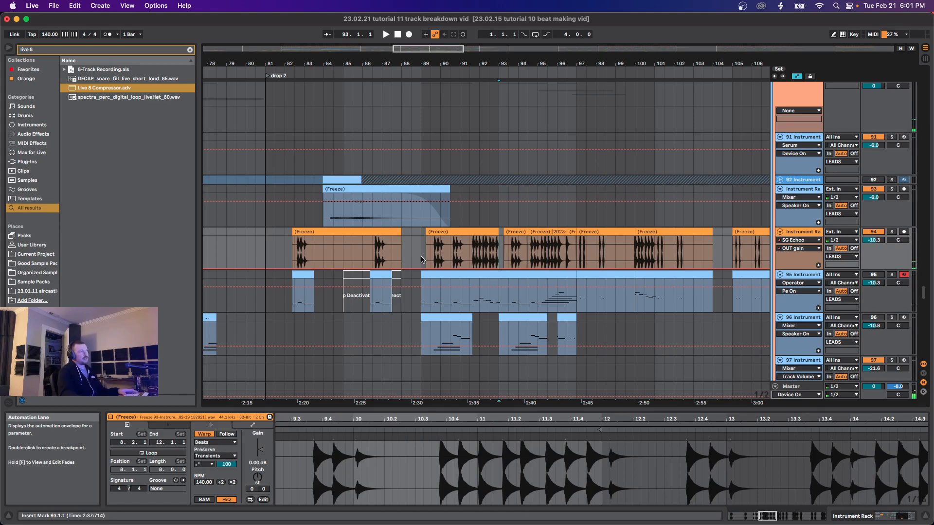
click(422, 260)
click(500, 256)
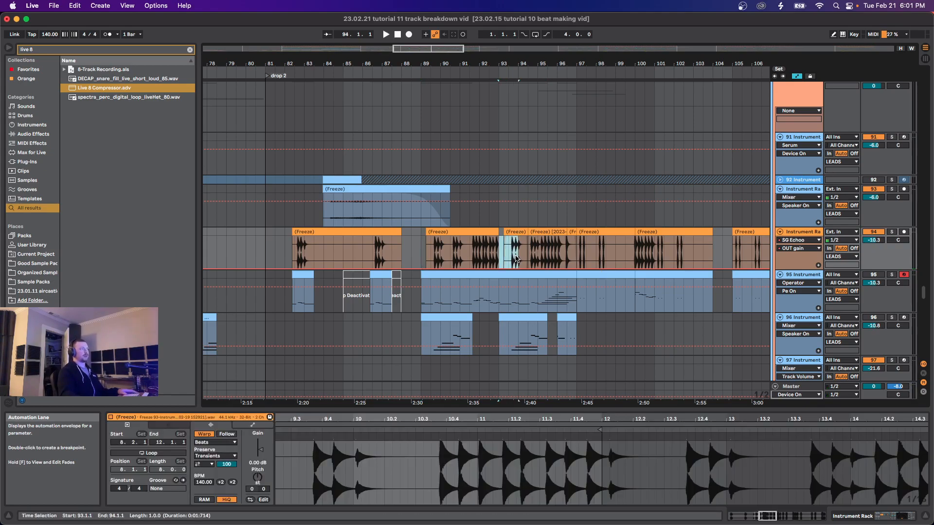
click(500, 260)
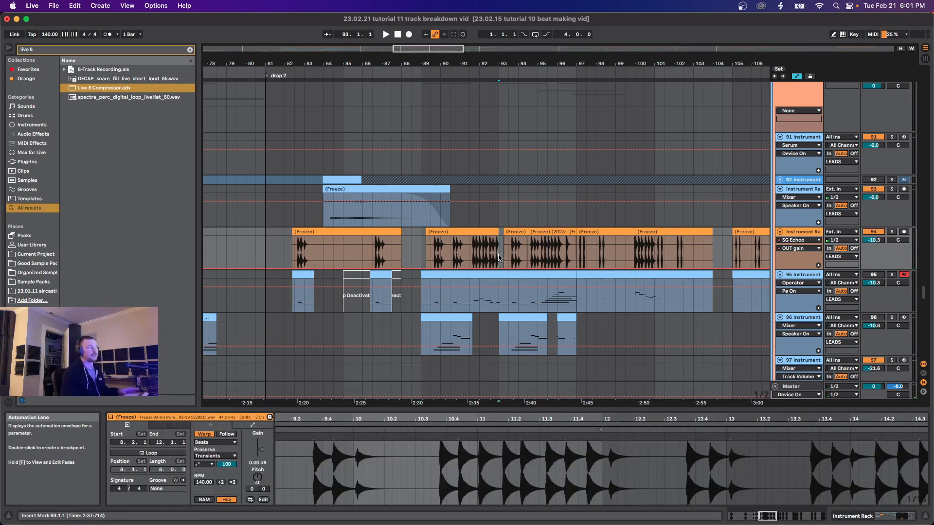
click(501, 250)
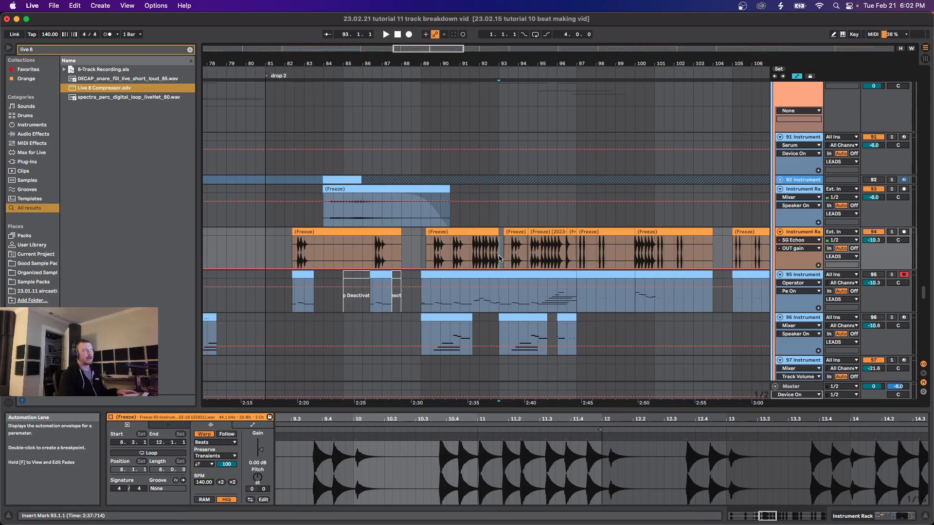
Step: Go back to the squelchy bass clips of tracks 45 to 48 in drop 2
scroll(500, 257, up, 15)
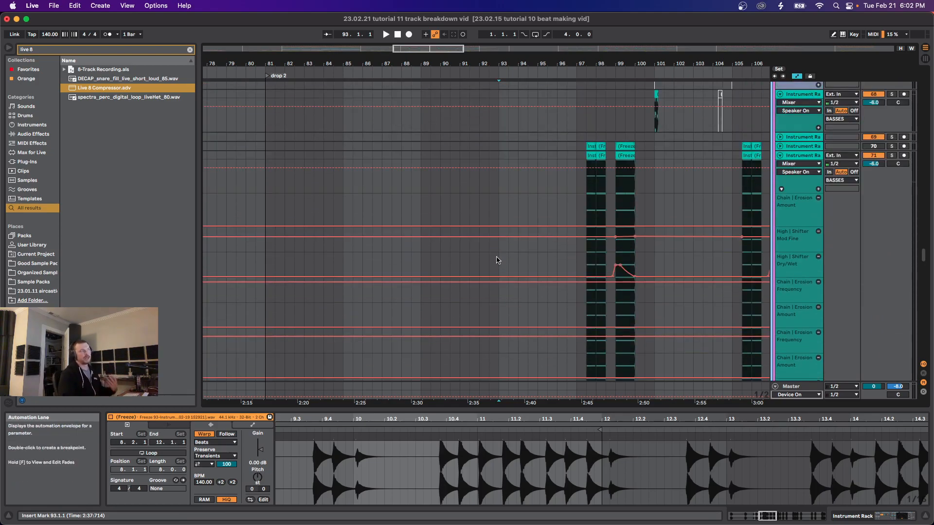
drag(924, 258, 920, 173)
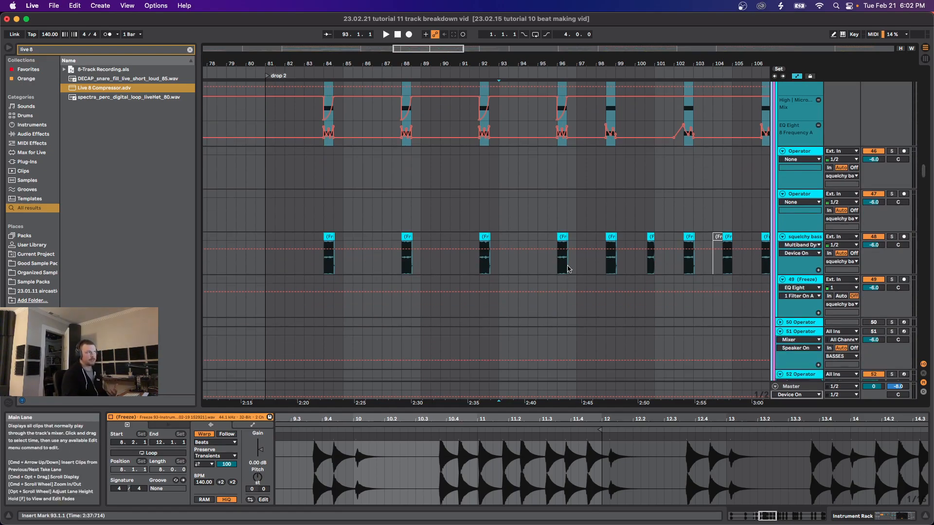
scroll(554, 266, down, 1)
scroll(555, 266, up, 1)
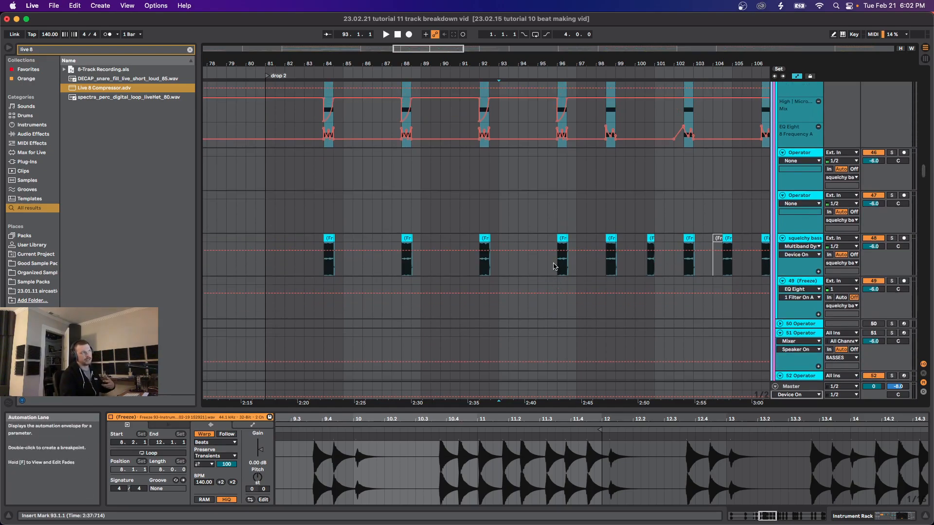
Step: Go down past the bass tracks to the "unused" group and unfold it at the start of drop 1
click(476, 273)
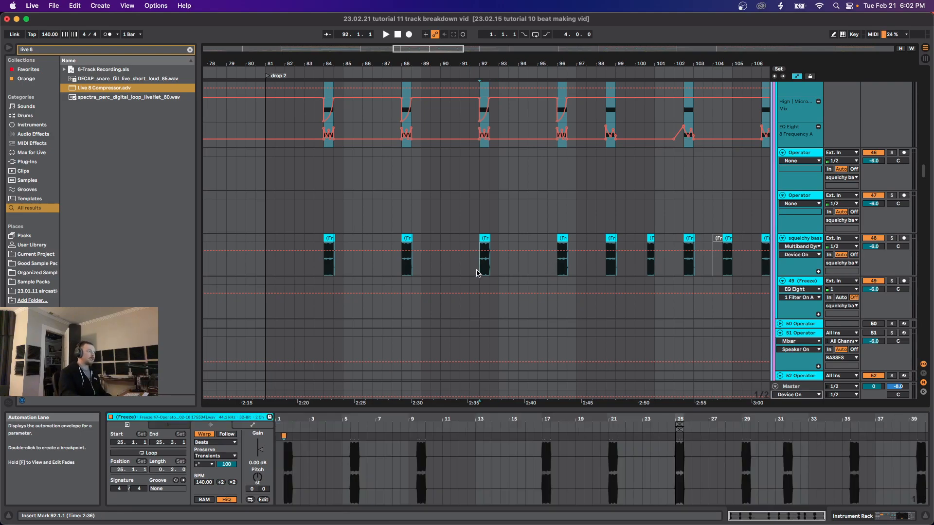
scroll(479, 272, down, 2)
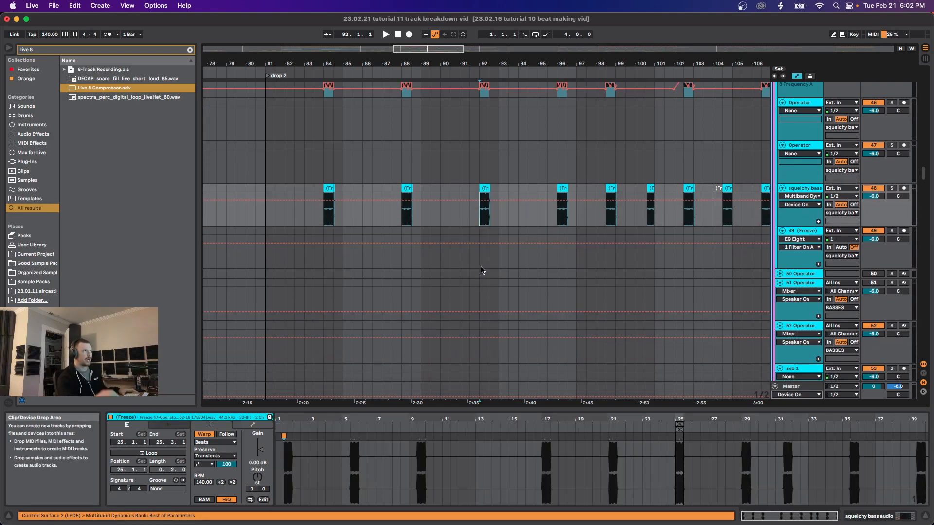
scroll(479, 278, down, 8)
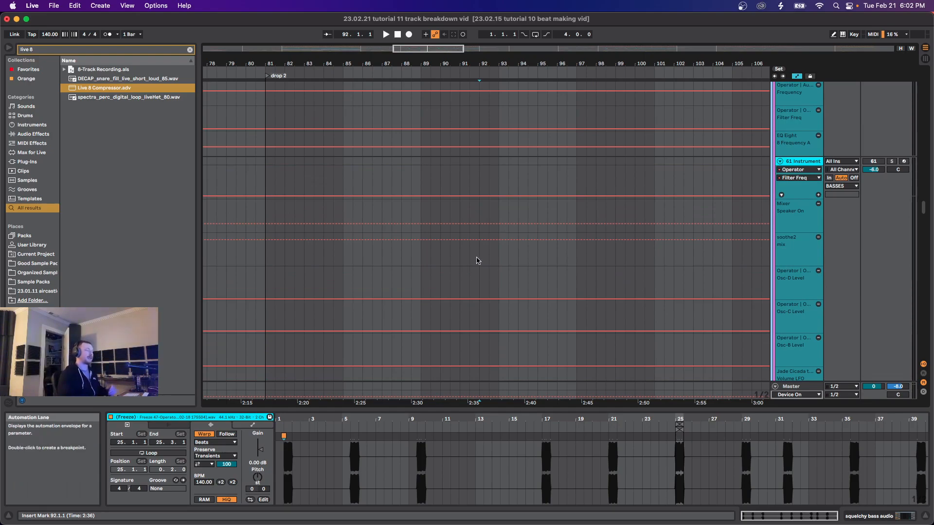
scroll(476, 262, down, 10)
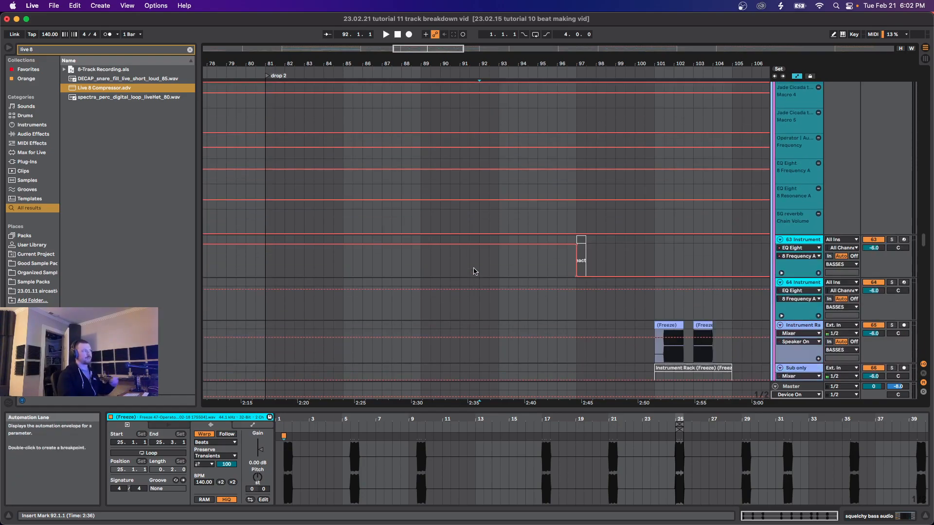
scroll(475, 274, down, 12)
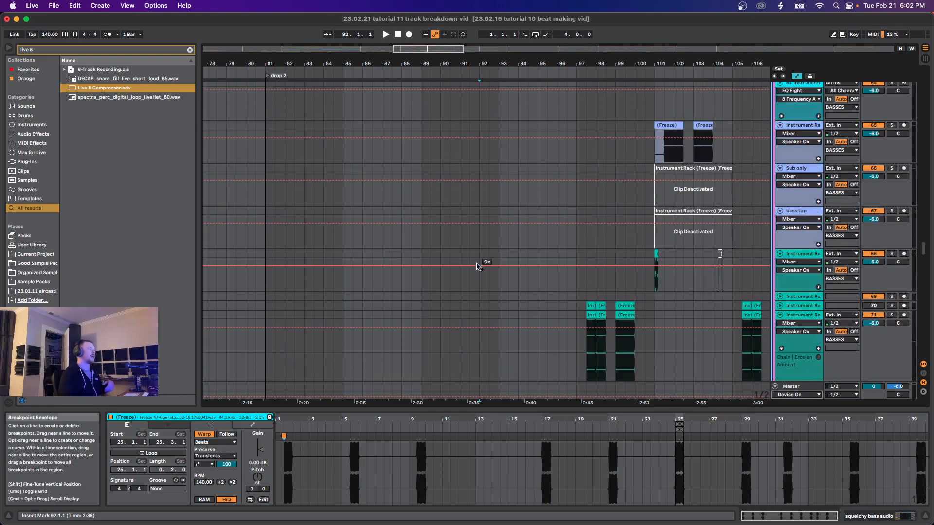
scroll(475, 282, down, 5)
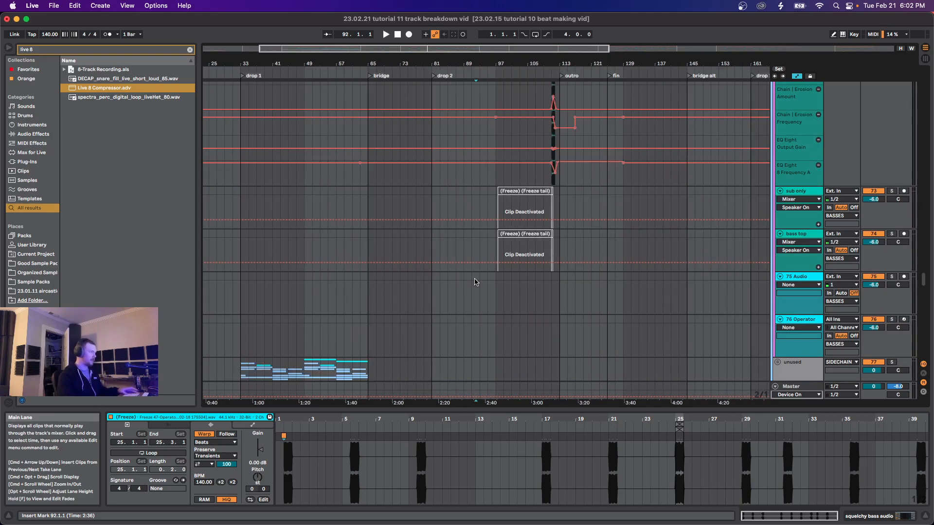
scroll(440, 308, down, 4)
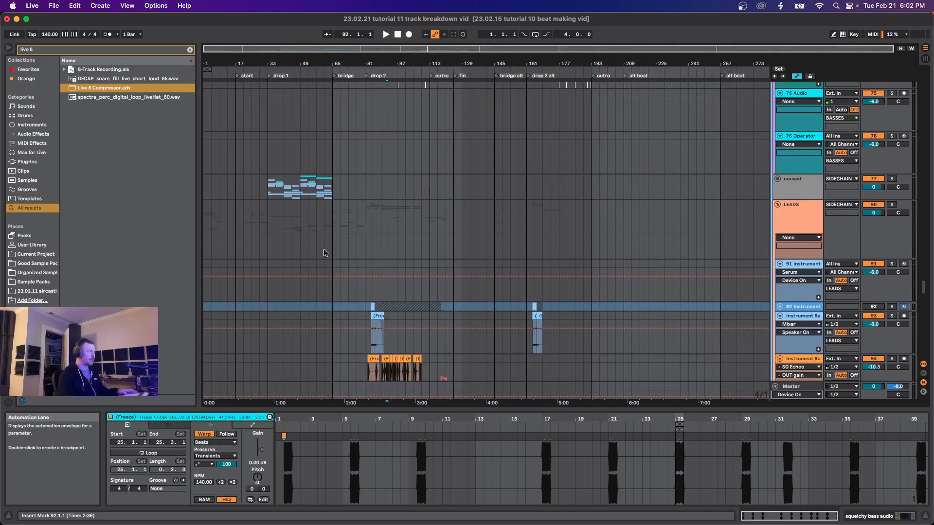
click(263, 192)
click(796, 185)
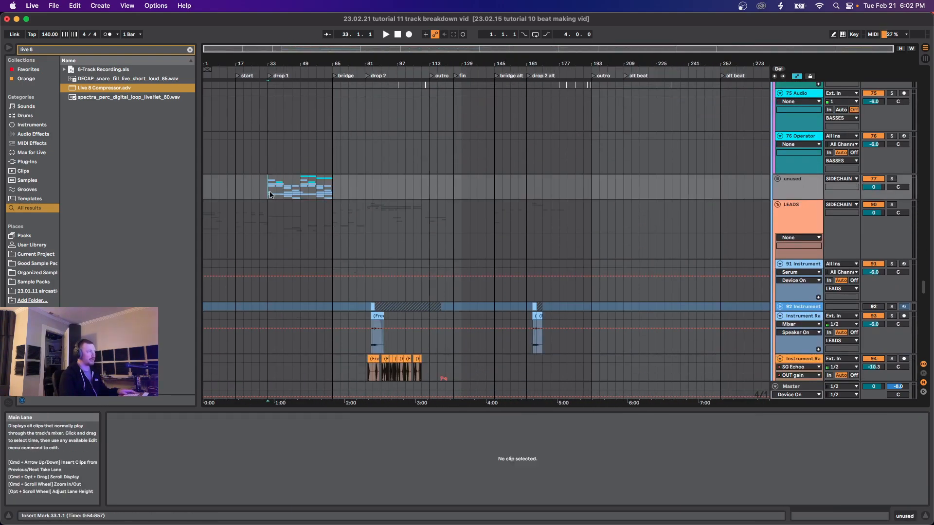
key(u)
key(plus)
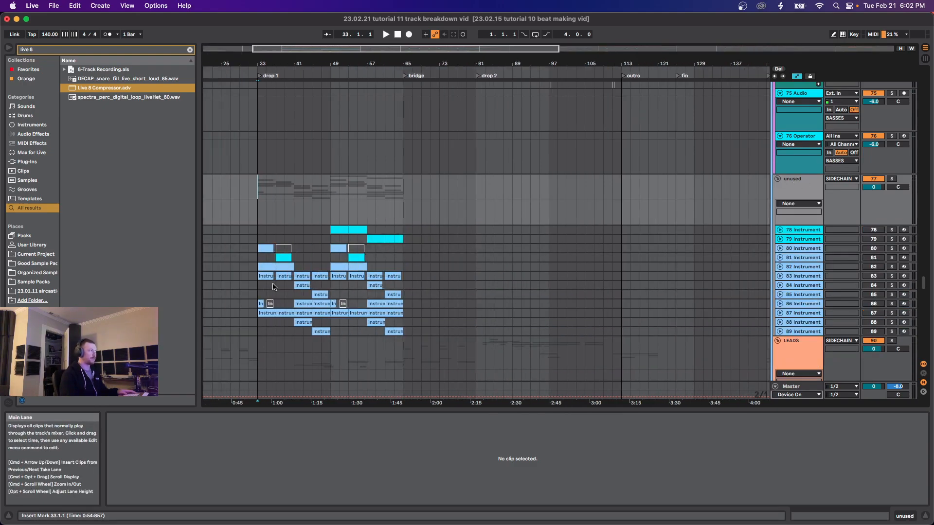
Step: Check the start of drop 1 on unused tracks 80 to 85, including the MIDI clip on track 83
click(259, 267)
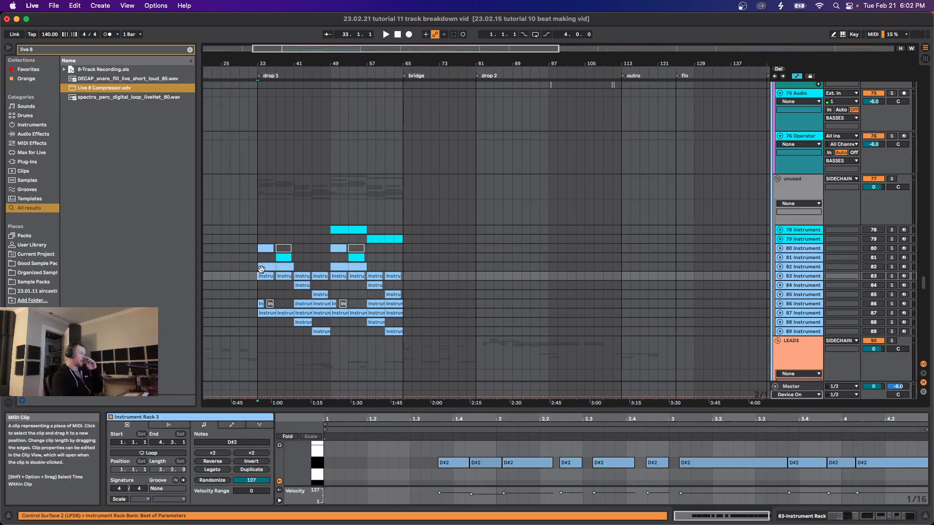
click(260, 249)
click(257, 257)
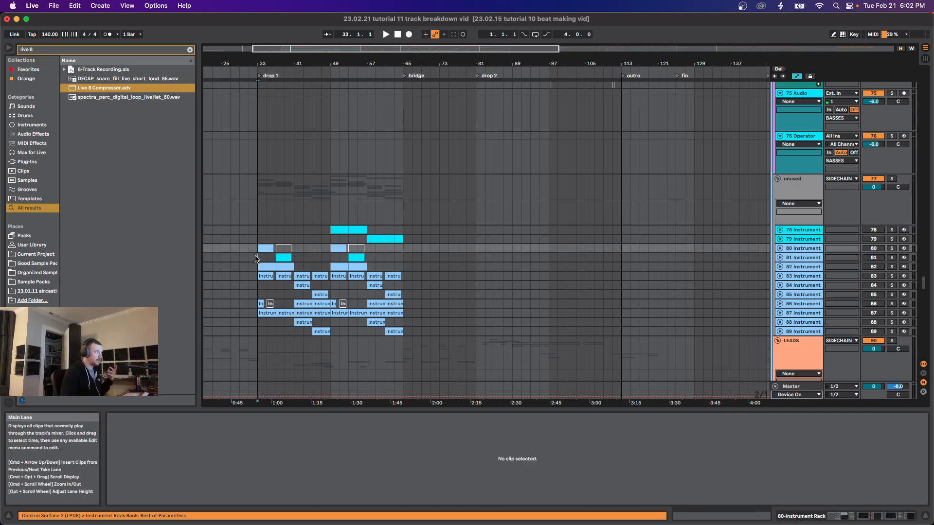
click(258, 295)
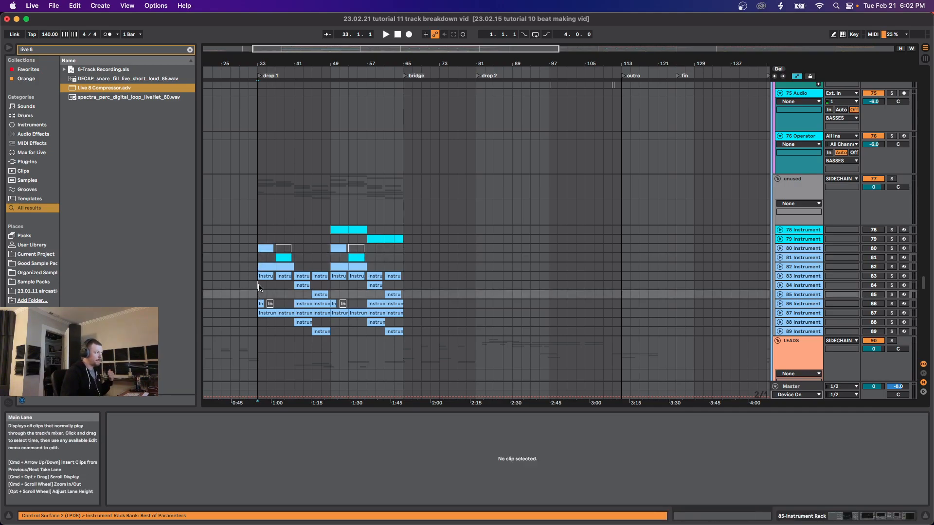
click(258, 287)
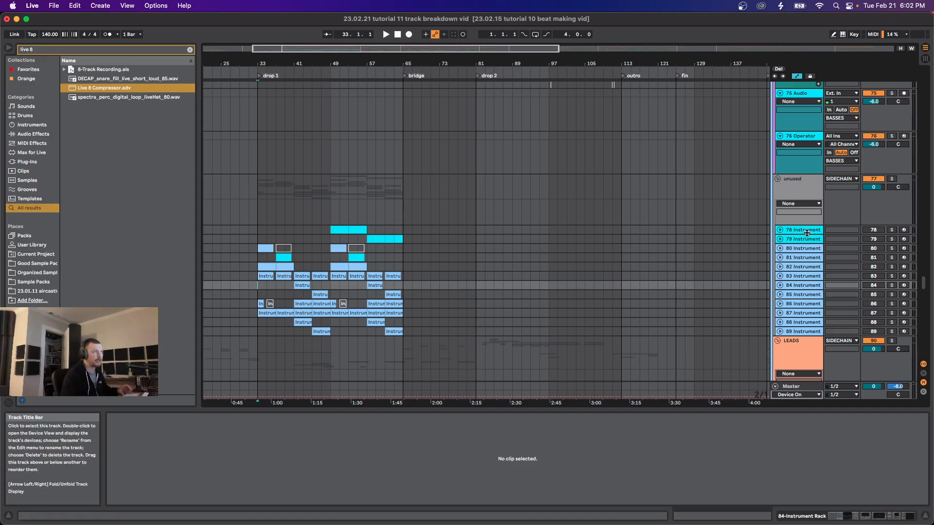
Step: Select unused tracks 78 to 89 and unfold them all to show their clips and automation lanes
click(805, 232)
click(797, 332)
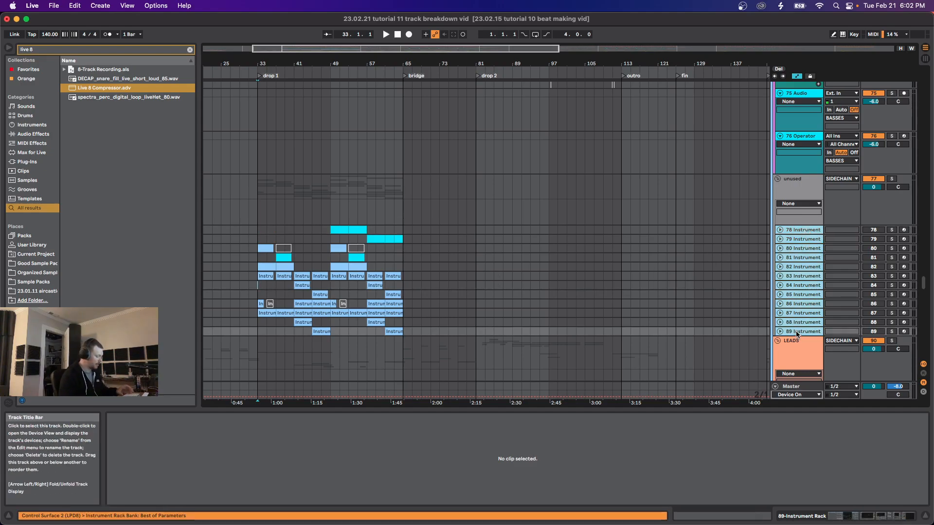
scroll(724, 328, up, 3)
scroll(316, 247, up, 3)
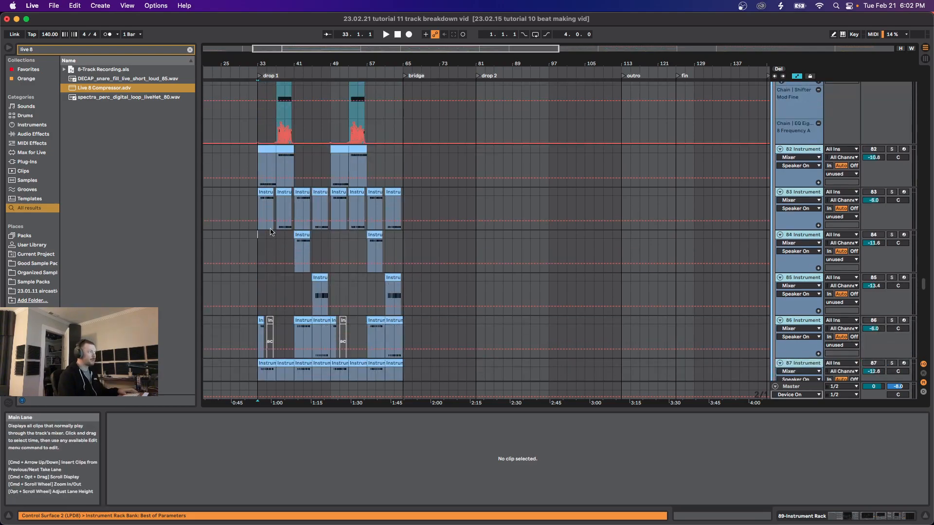
Step: Solo track 81 and play its pitch-bent clip from bar 37
click(259, 158)
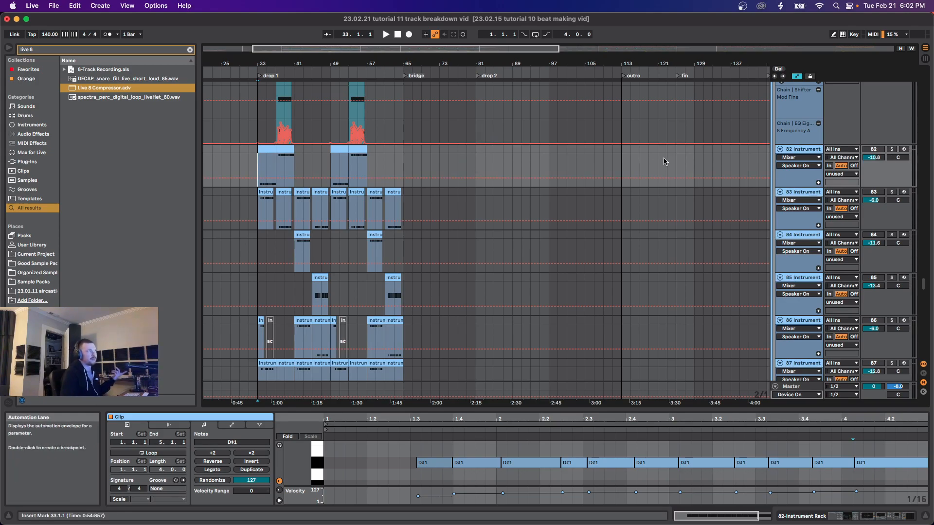
scroll(597, 134, up, 4)
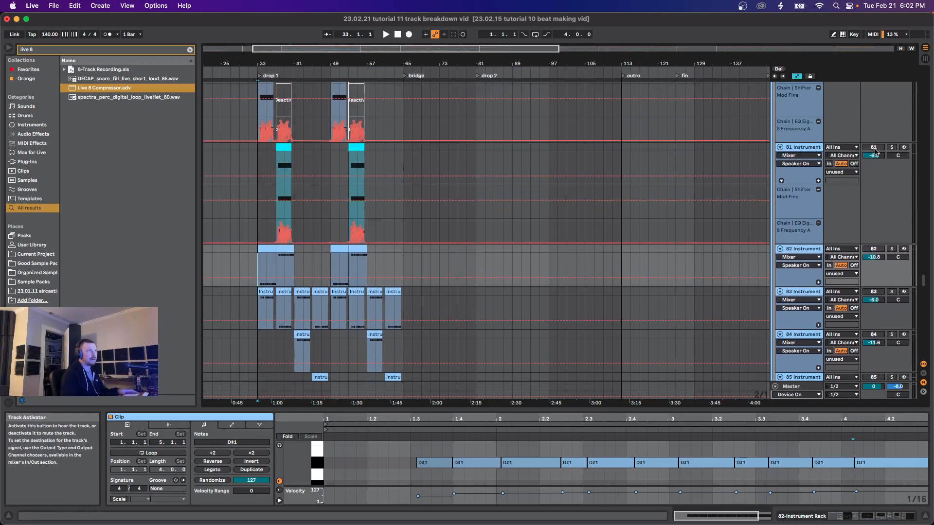
scroll(340, 170, up, 5)
scroll(227, 192, left, 2)
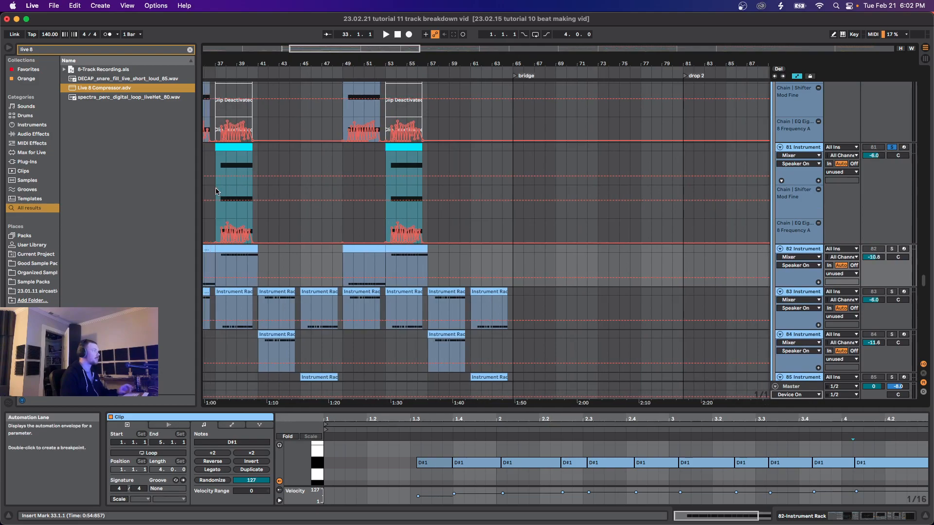
click(230, 192)
key(space)
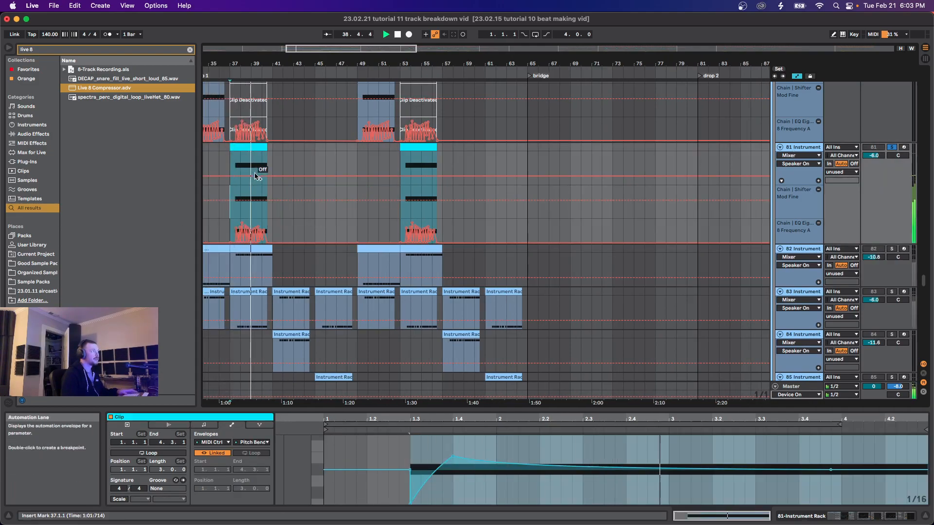
scroll(264, 190, down, 2)
scroll(264, 190, left, 2)
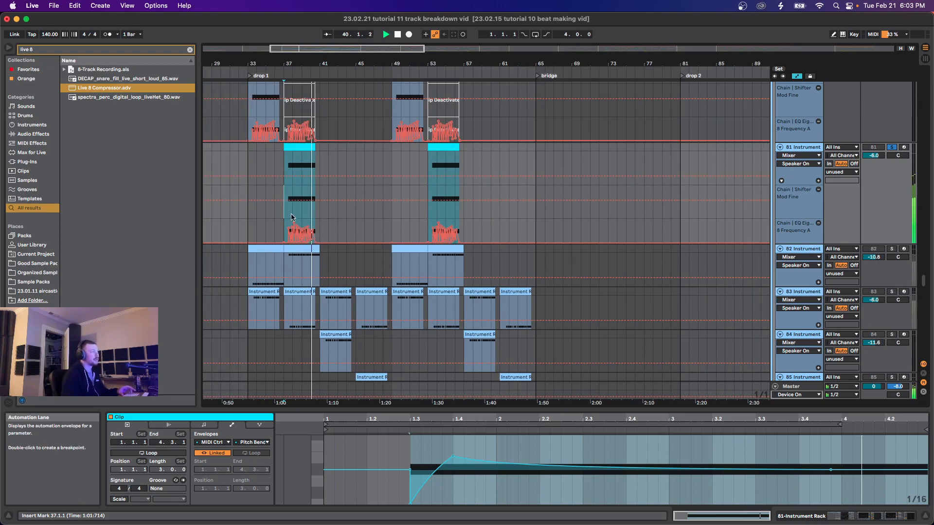
Step: Solo track 80 and play its clip from bar 33, stopping playback after a couple of bars
scroll(297, 187, up, 3)
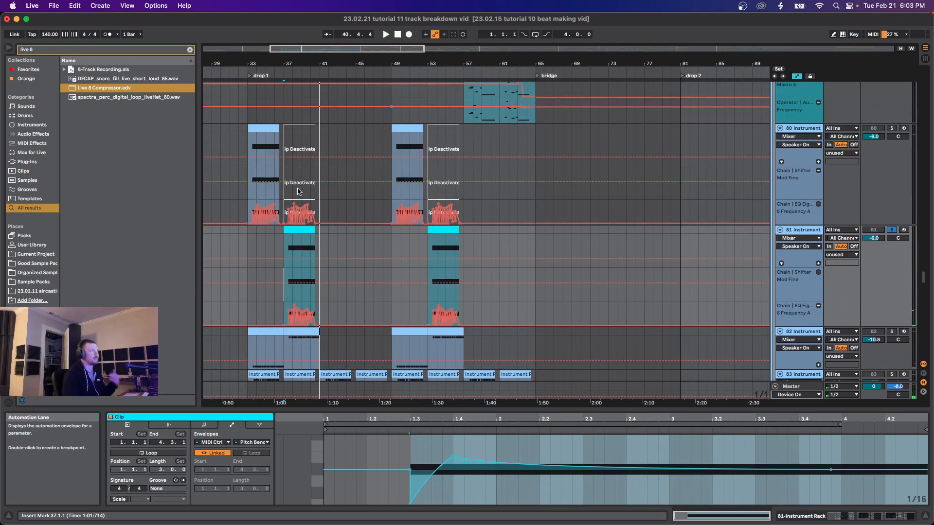
click(247, 168)
key(space)
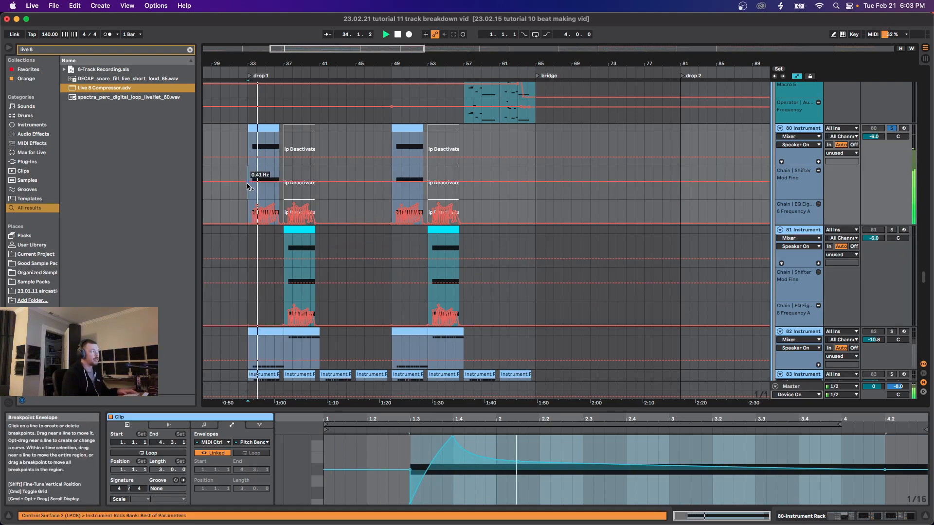
scroll(246, 193, down, 6)
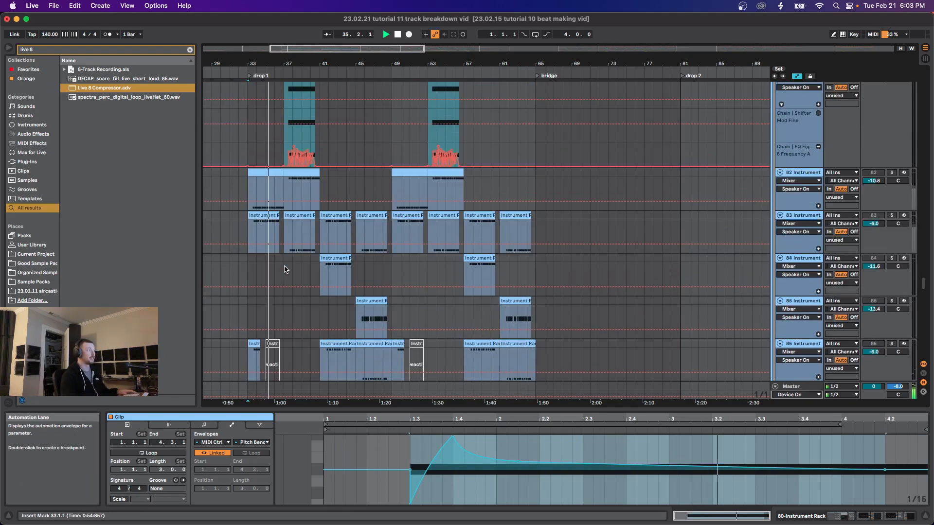
key(space)
Step: Solo track 82 and play its D#1 bass clip from bar 33
click(406, 183)
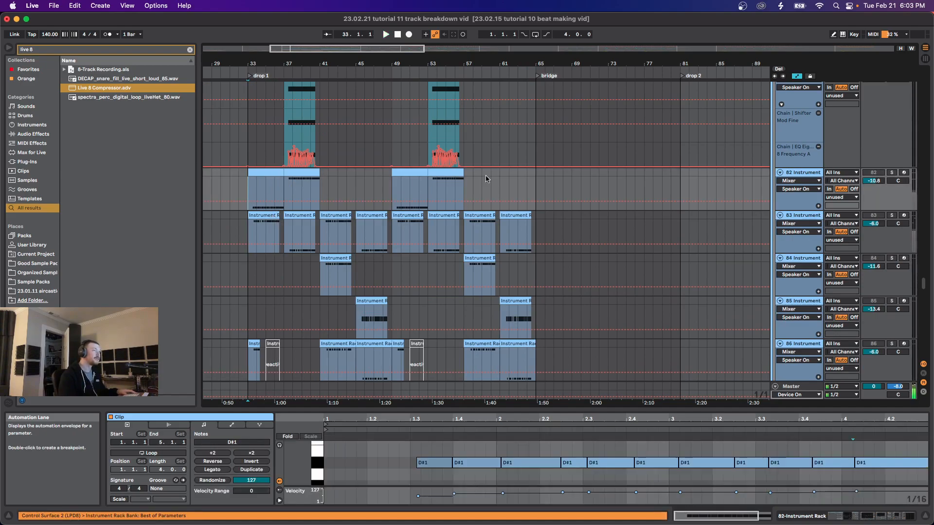
click(891, 172)
scroll(314, 212, up, 6)
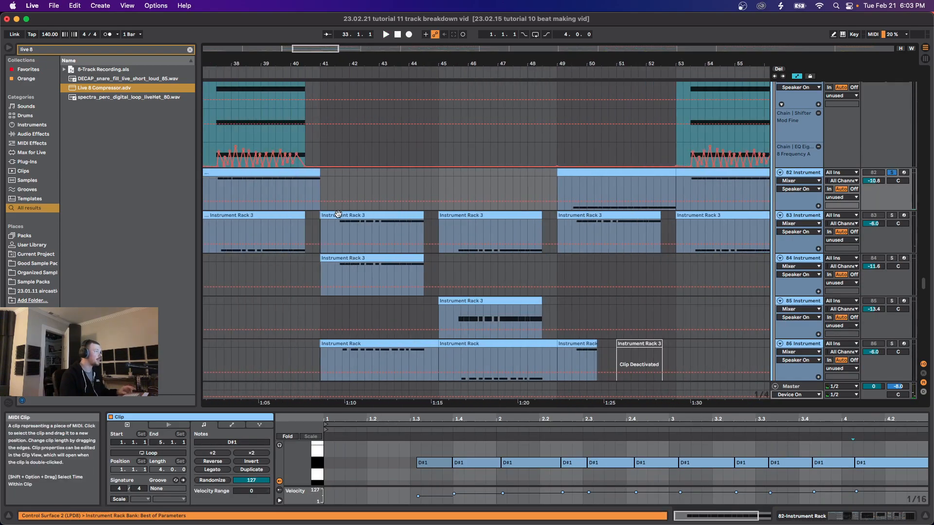
key(space)
scroll(314, 213, down, 2)
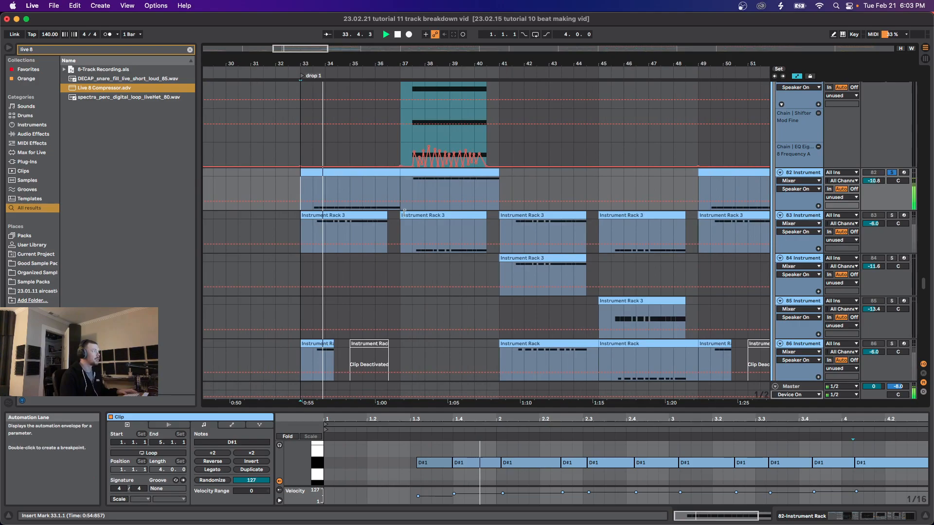
Step: Switch the solo to track 83 and listen to its drop 1 clip before stopping playback
click(893, 216)
scroll(347, 238, up, 2)
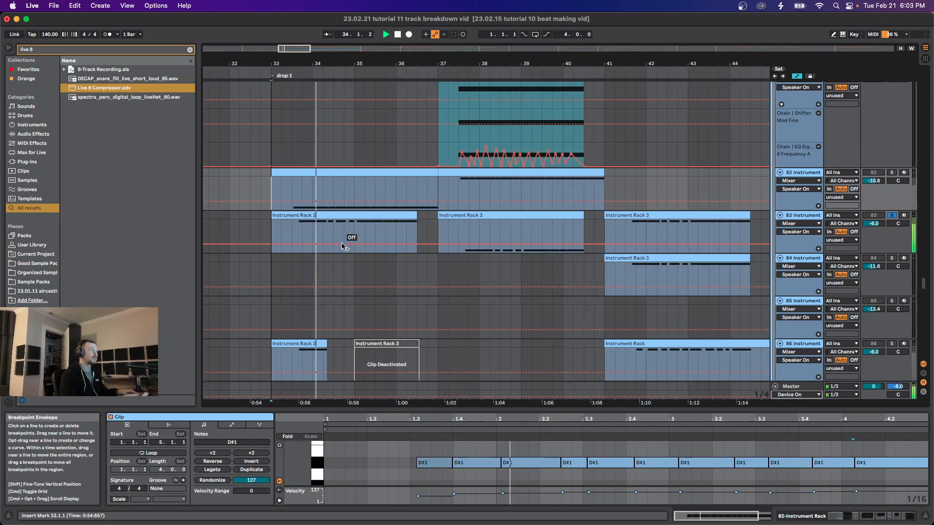
scroll(408, 233, down, 3)
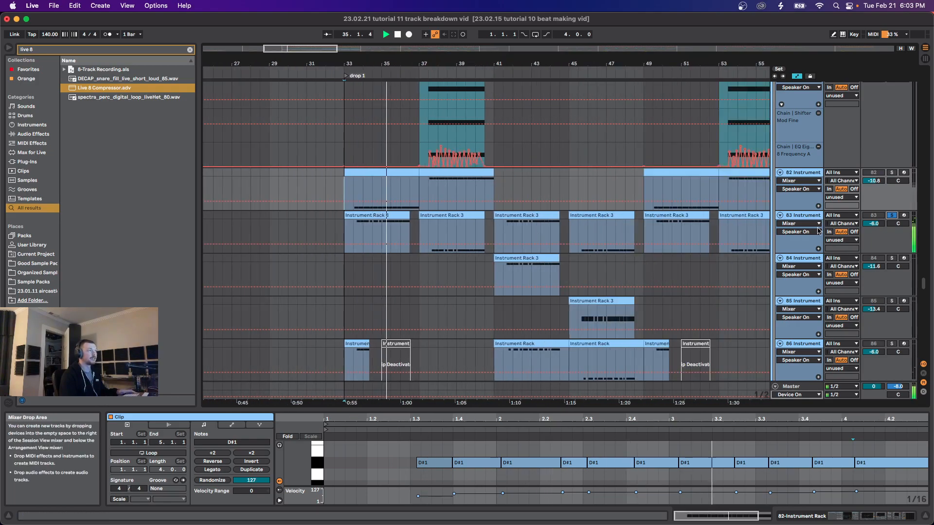
scroll(454, 262, down, 3)
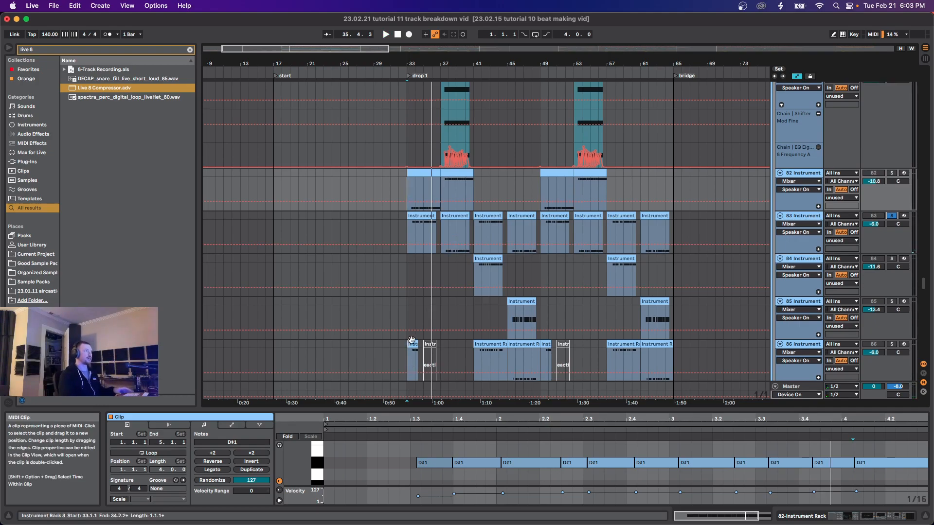
Step: Turn off solo and play drop 1 from bar 33 with the unused bass layers sounding together
scroll(422, 337, up, 4)
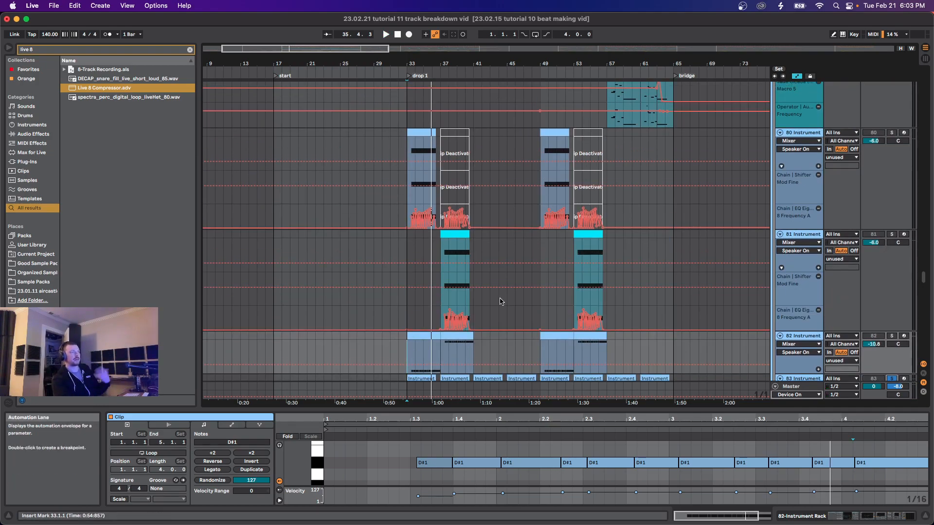
click(406, 313)
key(space)
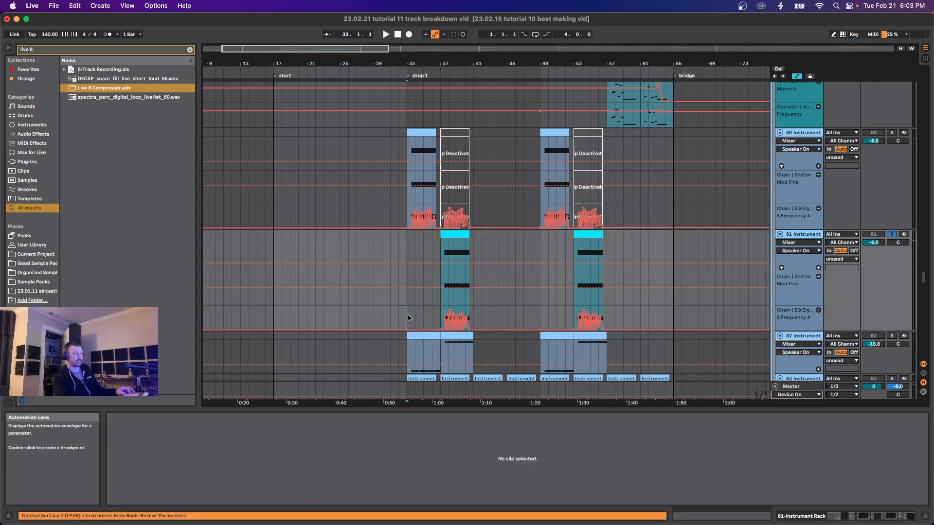
scroll(409, 297, up, 4)
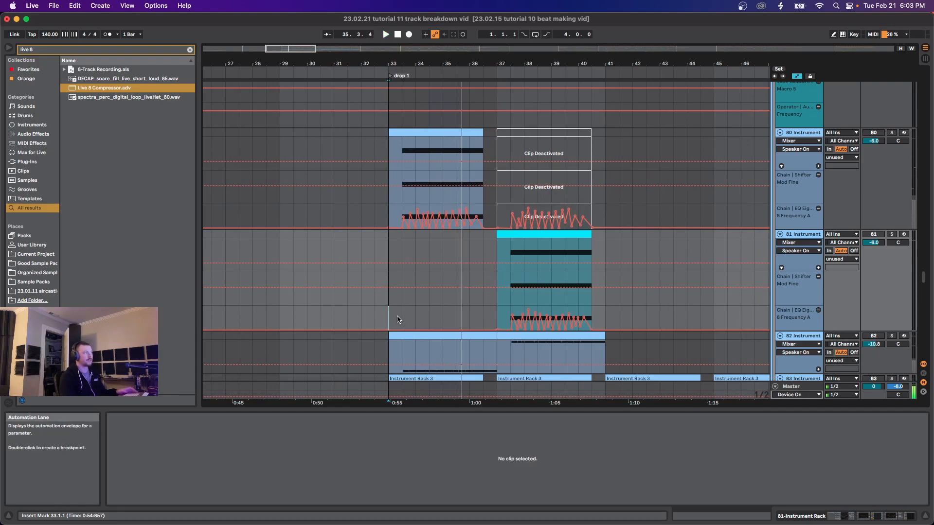
Step: Solo track 87 and play its Instrument Rack clip from within bar 33
scroll(398, 319, down, 3)
scroll(401, 315, down, 6)
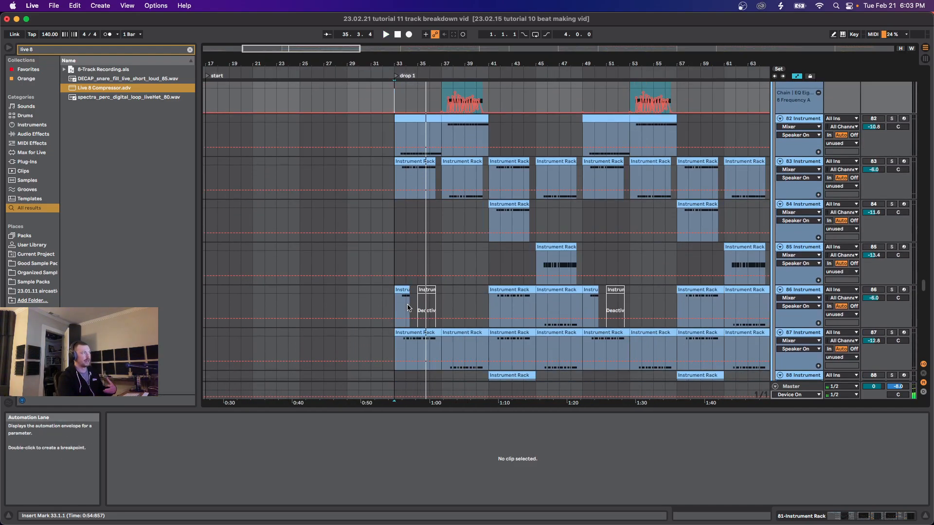
scroll(400, 309, up, 4)
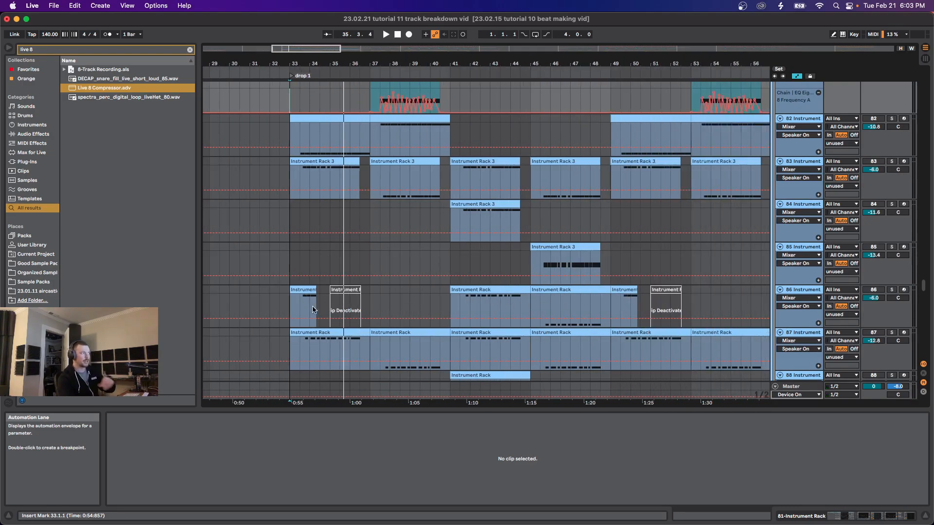
click(299, 339)
key(space)
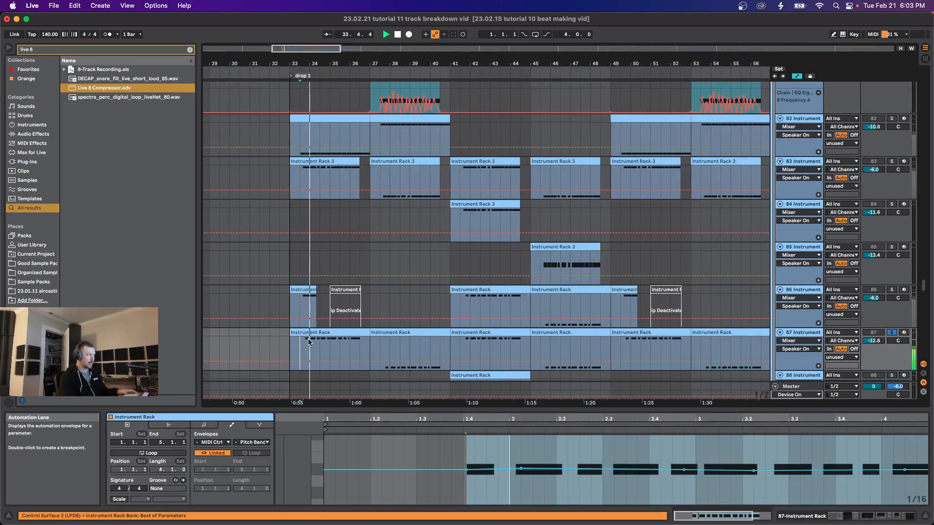
Step: Stop playback and place the insert marker at 1.4.3 in the pitch bend envelope of track 87's clip
scroll(311, 341, down, 2)
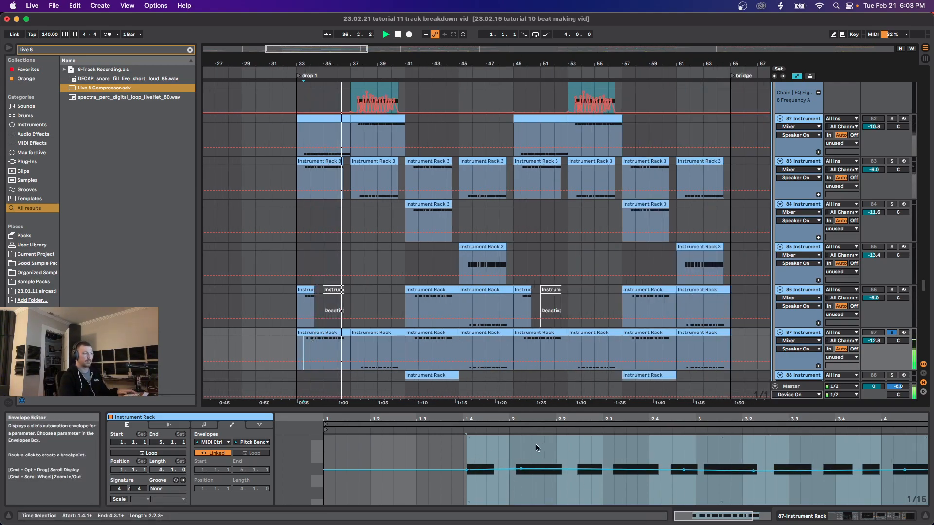
key(space)
click(486, 481)
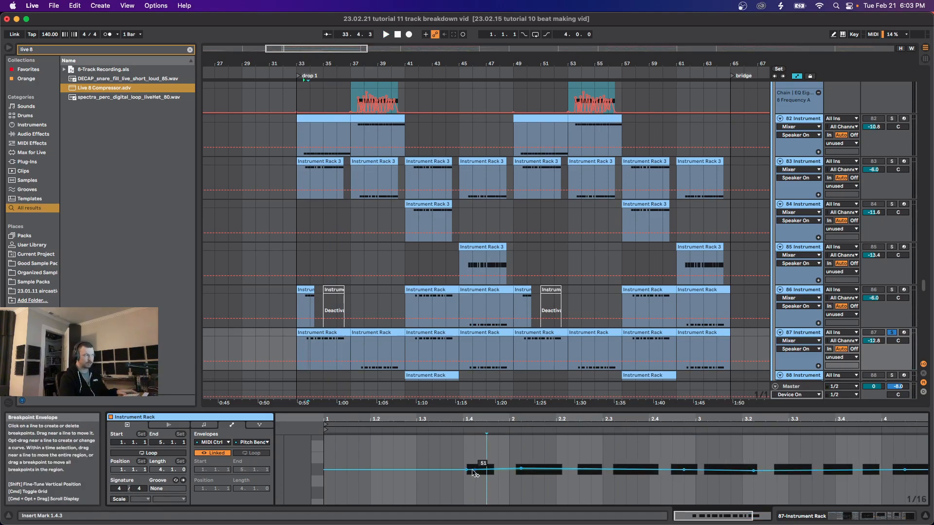
key(minus)
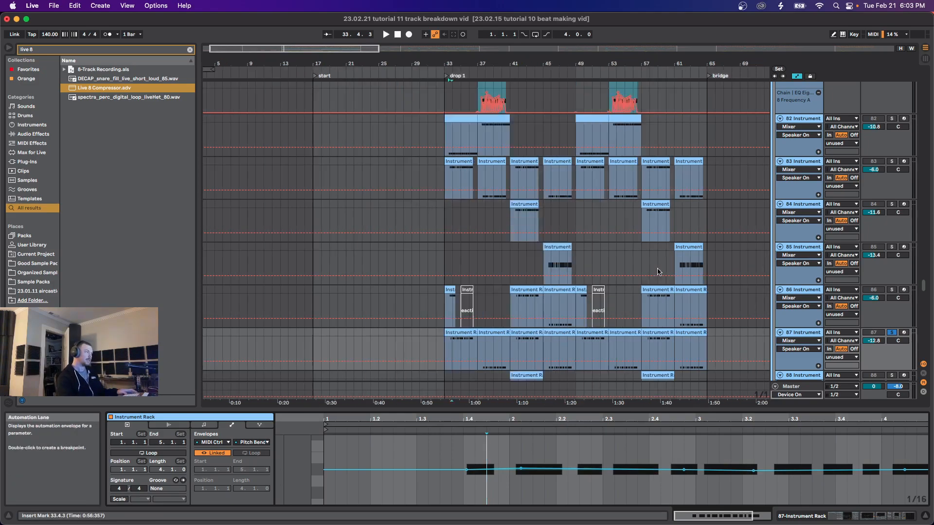
Step: Solo track 88 and listen to part of its first Instrument Rack clip in drop 1 before stopping playback
scroll(460, 306, down, 5)
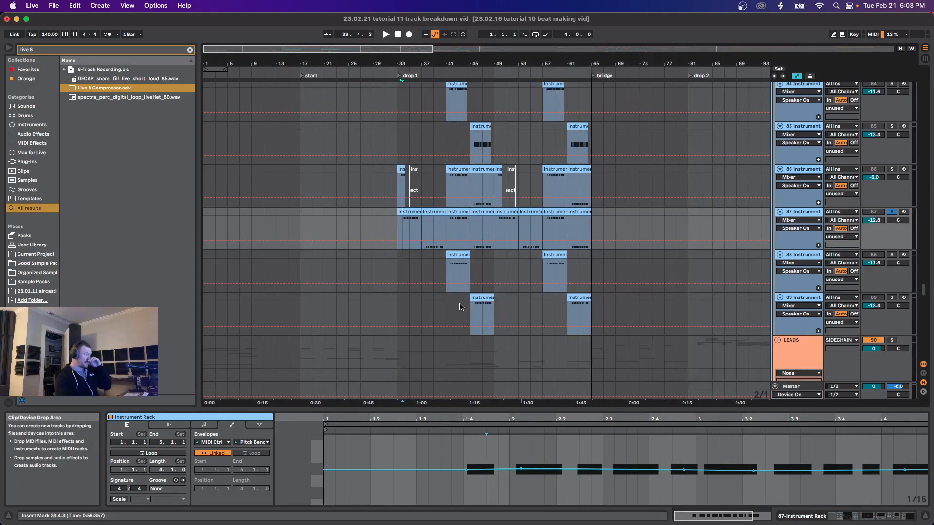
scroll(451, 273, up, 3)
click(450, 272)
key(s)
key(space)
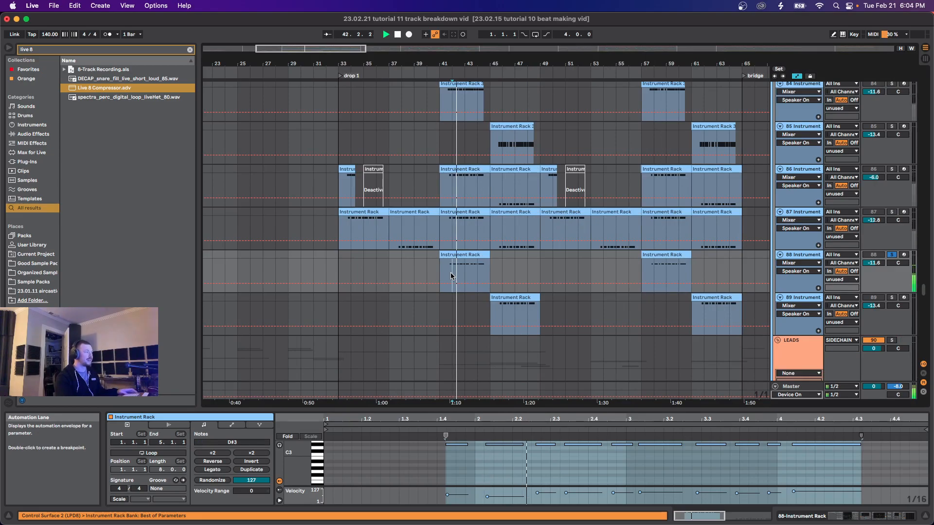
scroll(451, 272, down, 2)
scroll(495, 285, right, 2)
scroll(497, 287, down, 2)
scroll(516, 276, down, 2)
key(space)
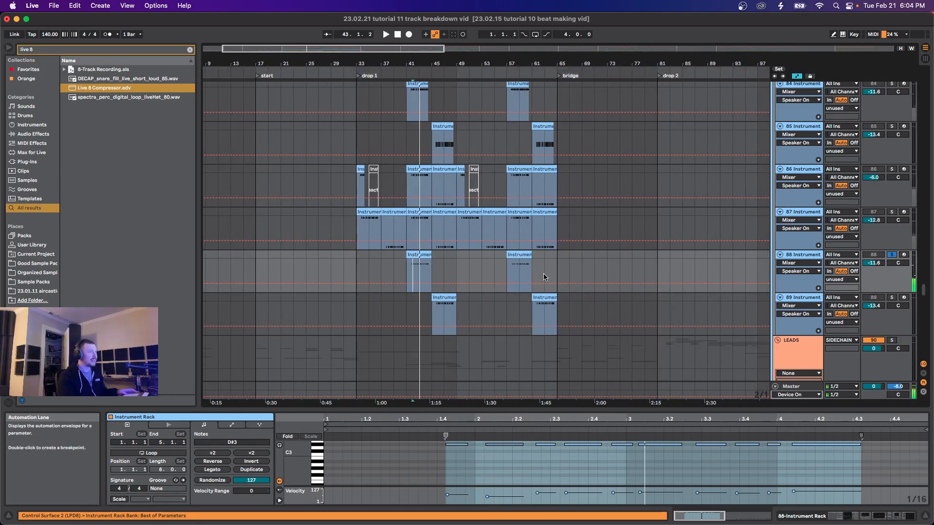
Step: Clear the solo on track 88 and select track 89, the last bass layer in the unused group
click(818, 288)
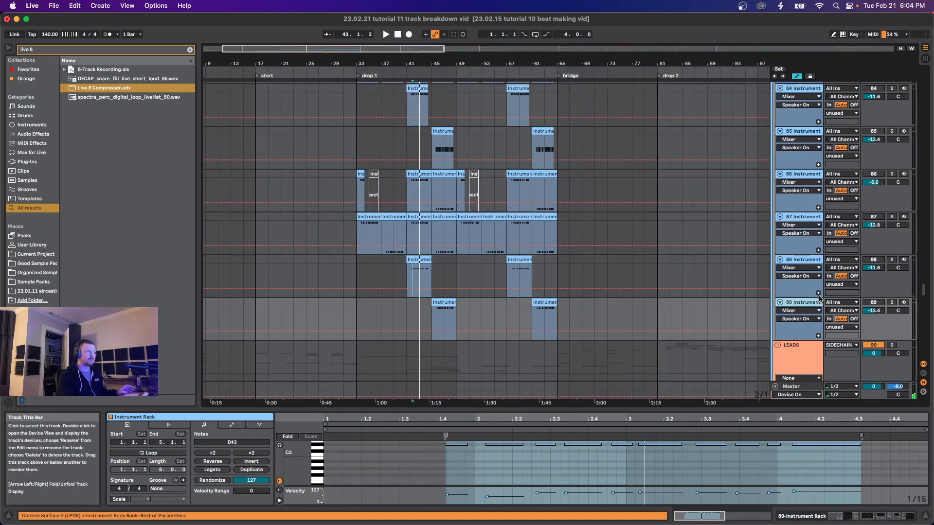
Step: Solo track 78 in the unused group and play its clip from bar 49
scroll(818, 291, up, 6)
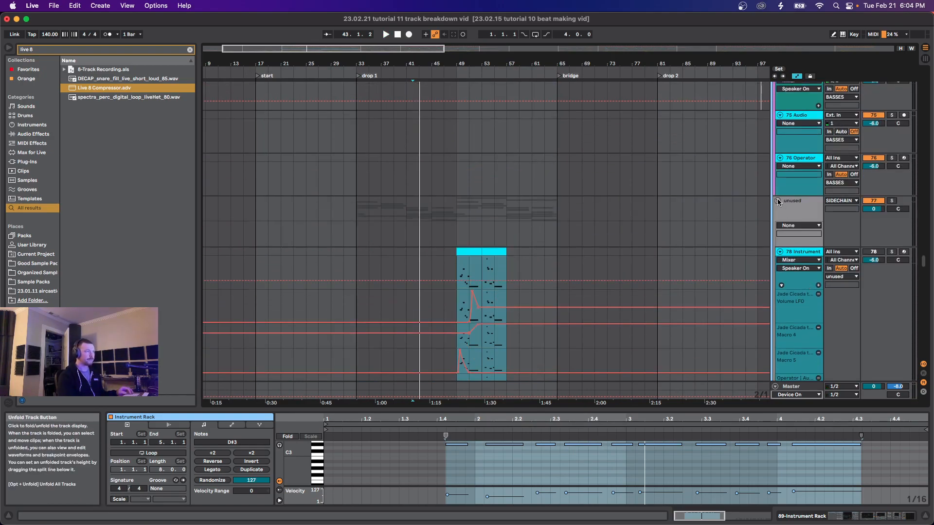
click(458, 269)
key(space)
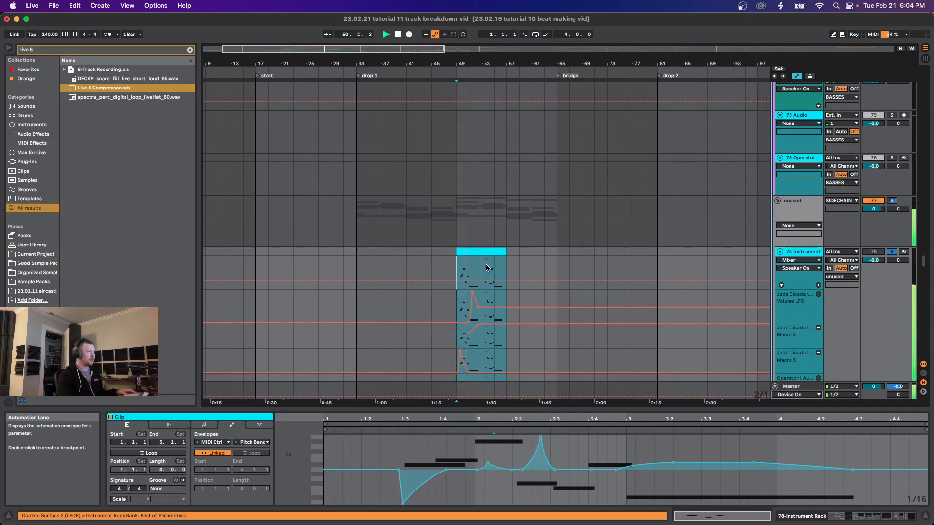
Step: Stop playback, clear the solo and leave the unused group folded
click(776, 202)
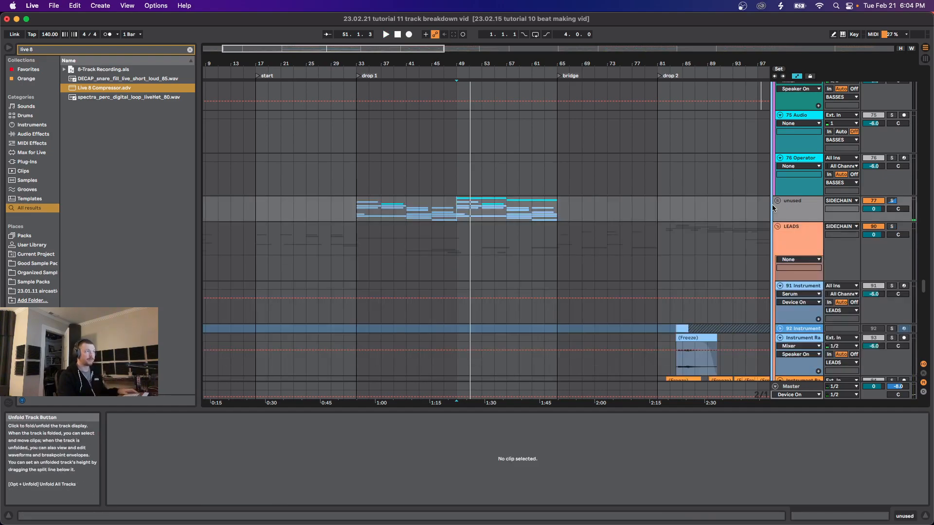
scroll(774, 204, right, 5)
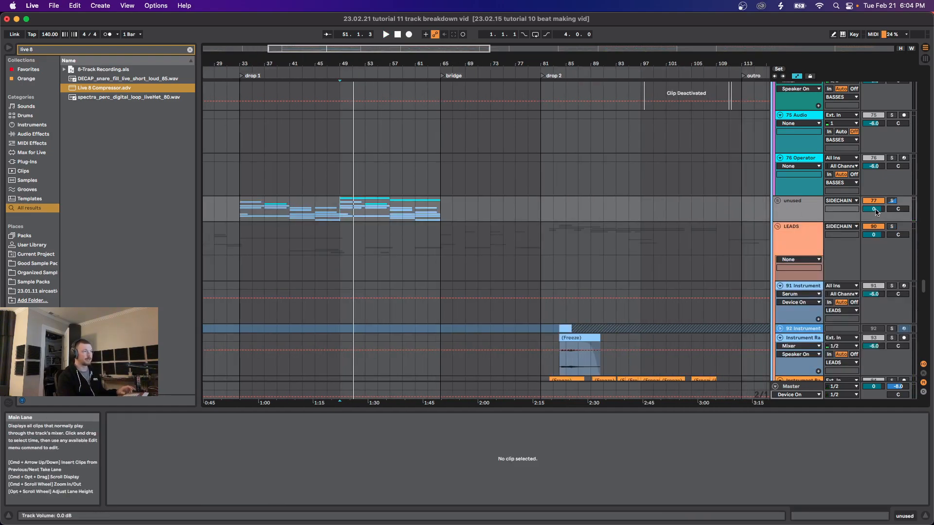
click(777, 201)
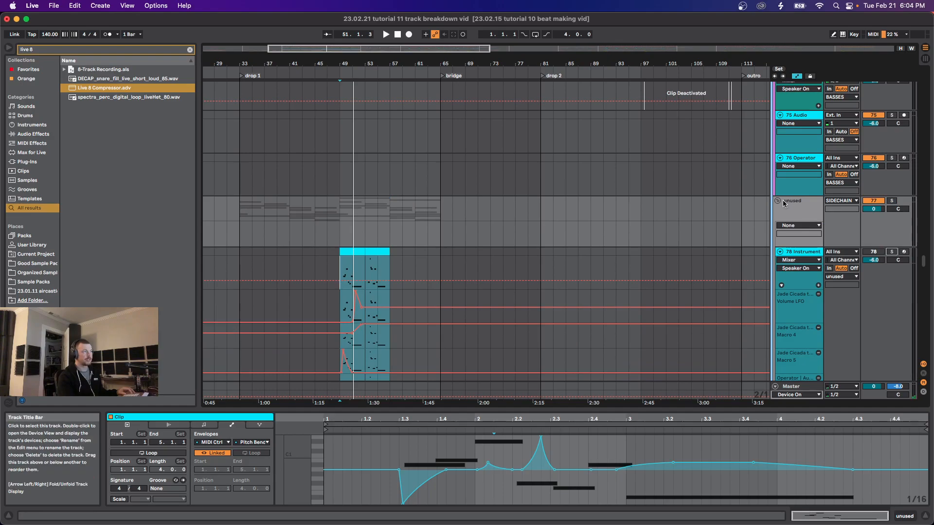
key(Left)
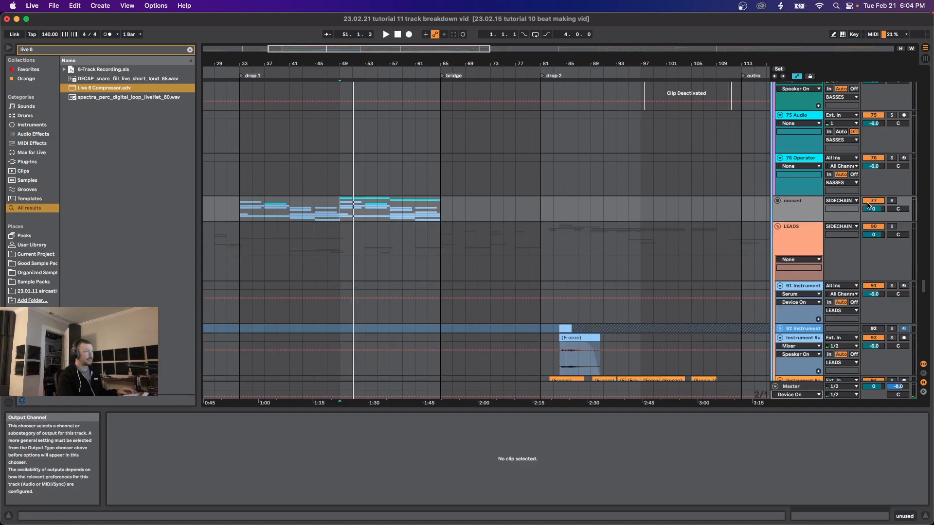
Step: Bring the LEADS group's second-drop clips into view and set the insert marker at bar 81 on track 95
scroll(617, 242, down, 8)
scroll(559, 241, down, 3)
scroll(437, 173, up, 1)
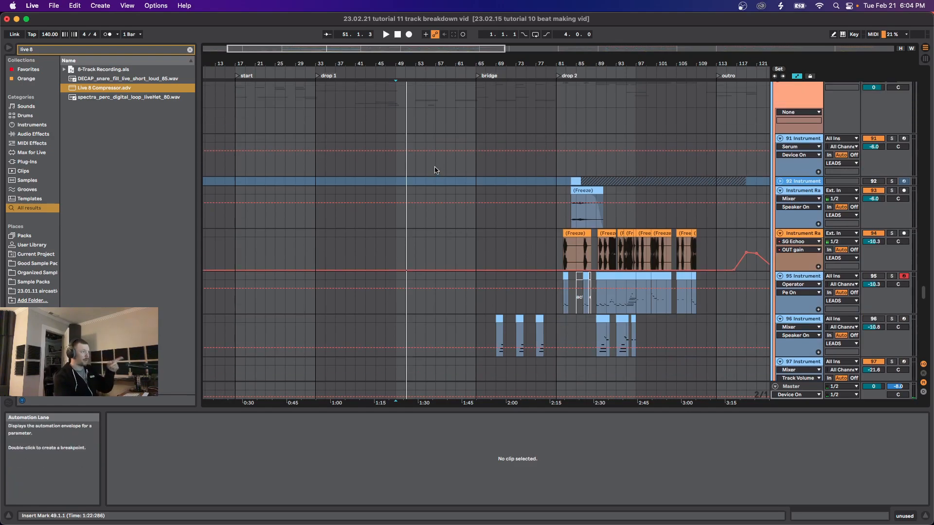
scroll(566, 308, up, 4)
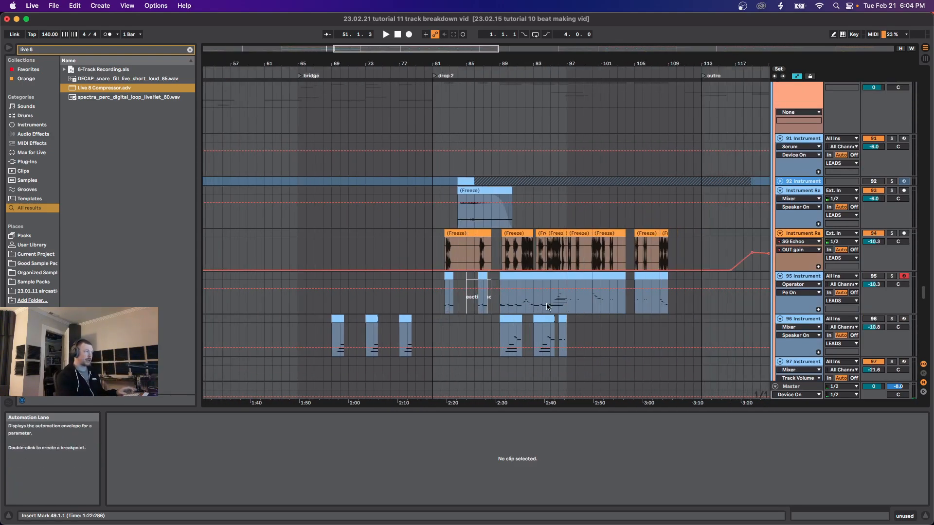
click(445, 299)
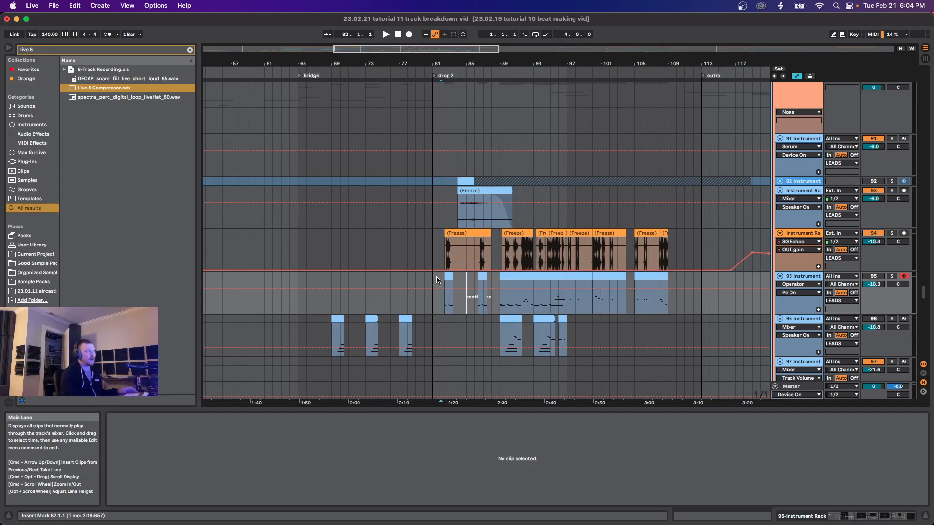
click(437, 281)
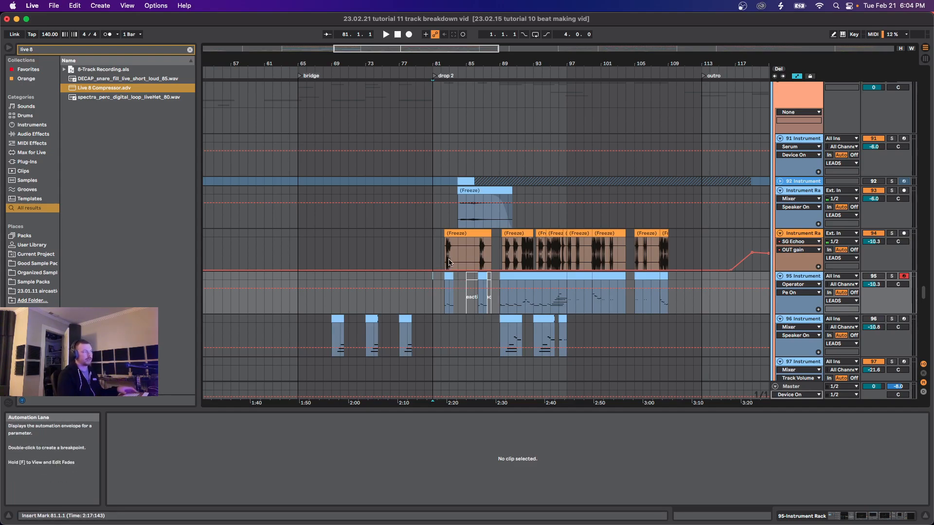
Step: Show the waveform of the first frozen drop 2 clip on track 94
scroll(457, 296, up, 2)
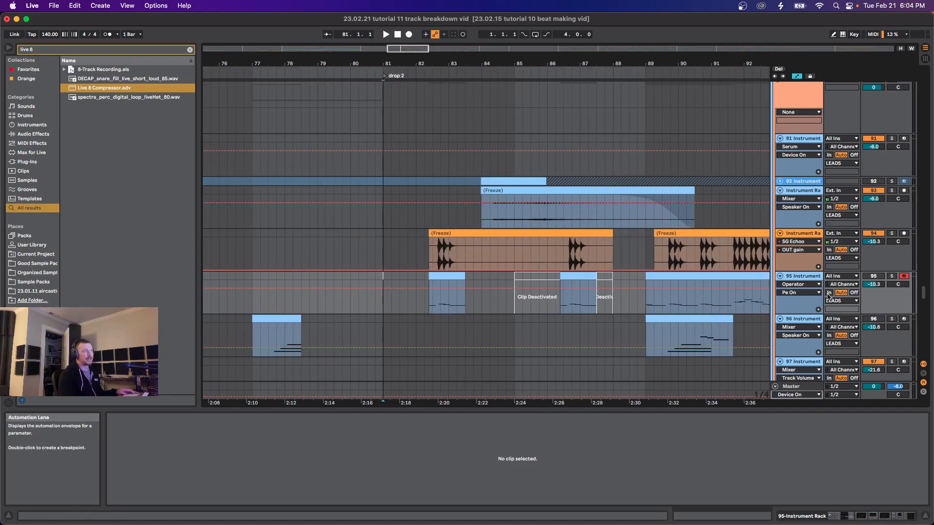
click(435, 250)
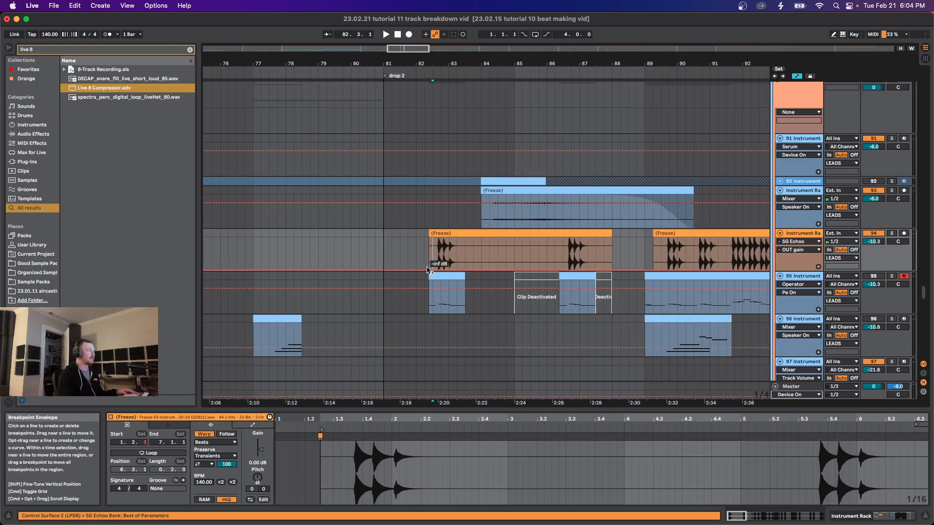
scroll(428, 253, down, 2)
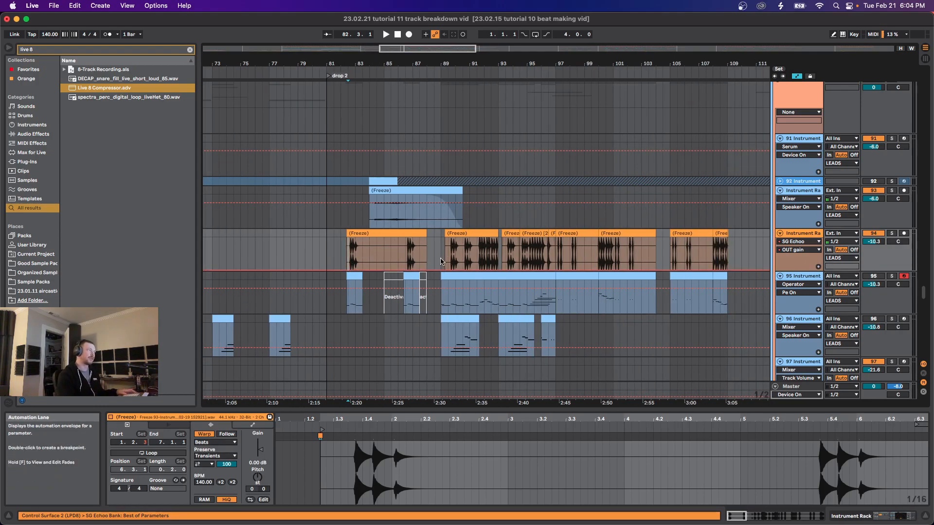
Step: Select bars 89 to 97 on track 94 and play the frozen lead clips
click(441, 260)
drag(375, 252, 537, 245)
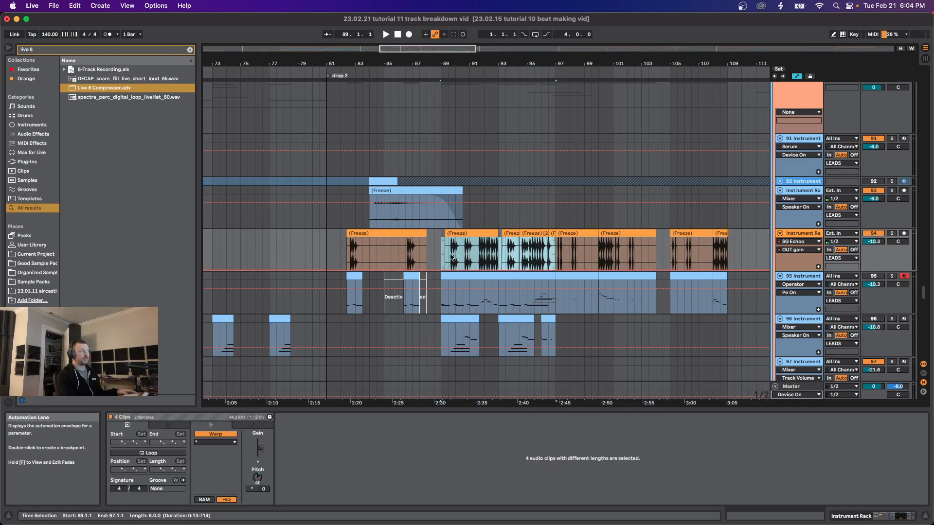
key(space)
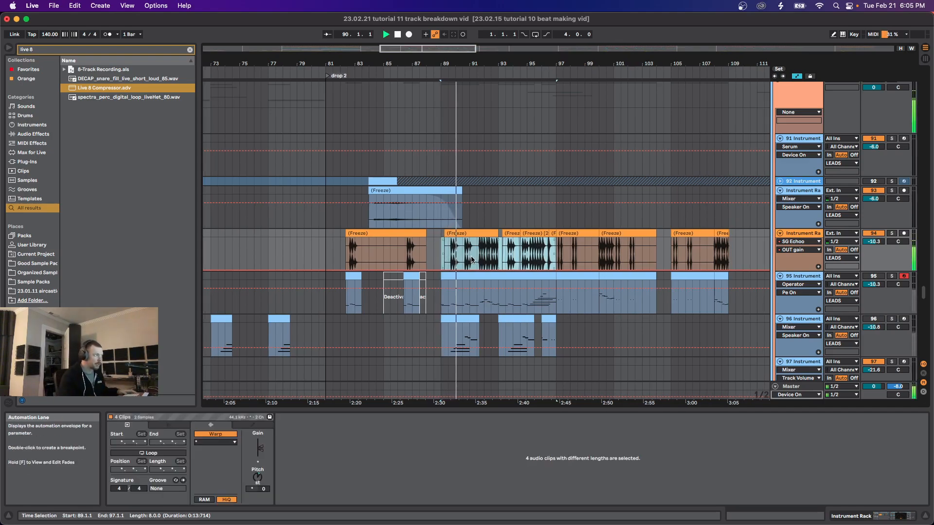
scroll(470, 259, up, 5)
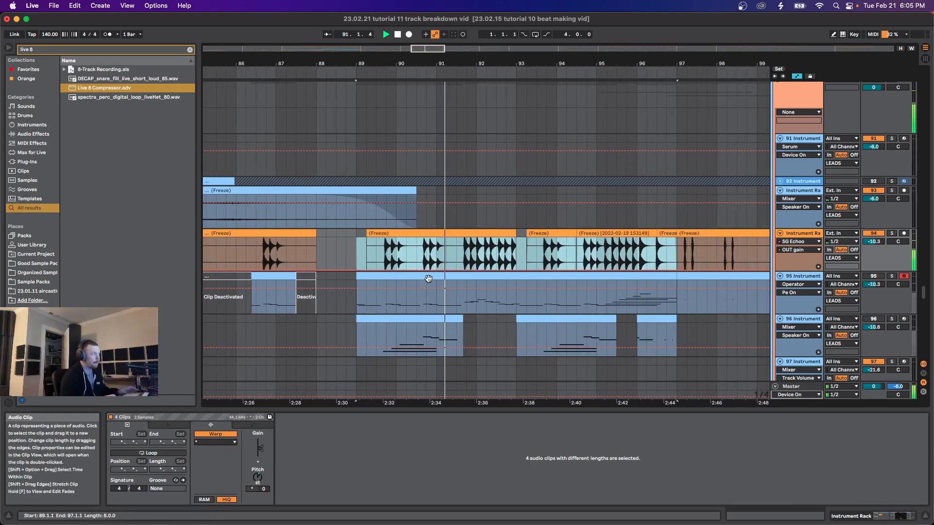
scroll(428, 279, right, 2)
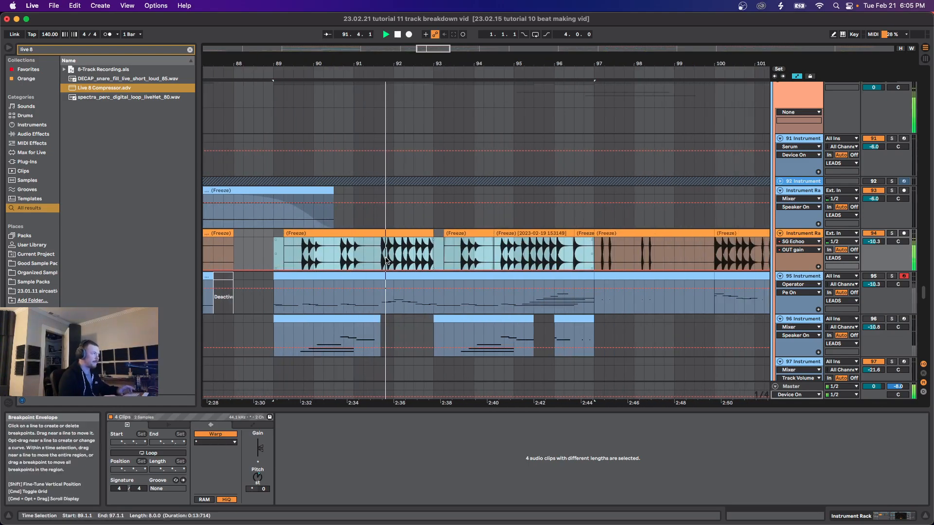
Step: During playback, set the insert marker at bar 93 on track 94 and at the short clip near bar 96 on track 96
click(435, 266)
scroll(428, 292, right, 2)
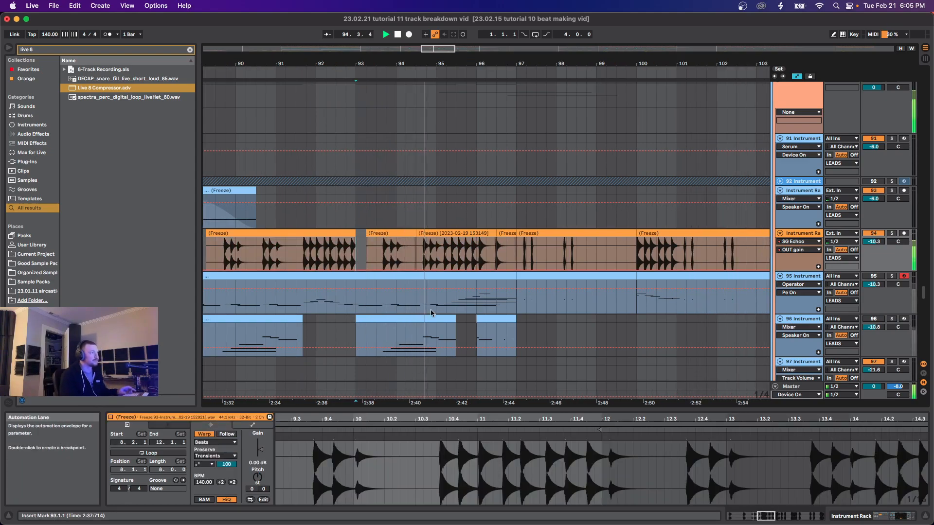
scroll(428, 311, down, 3)
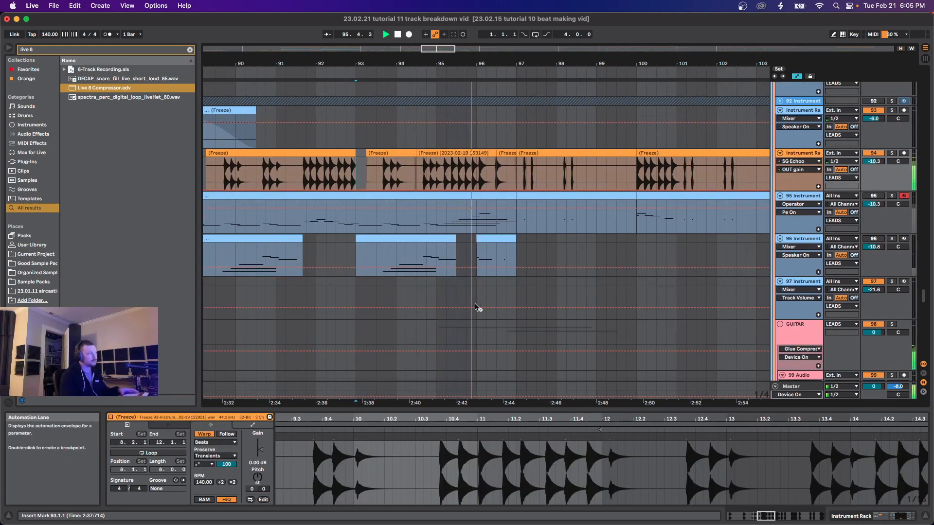
click(477, 263)
Step: Set the insert marker at bar 95 on second-drop guitar track 102 and stop playback
scroll(484, 292, down, 10)
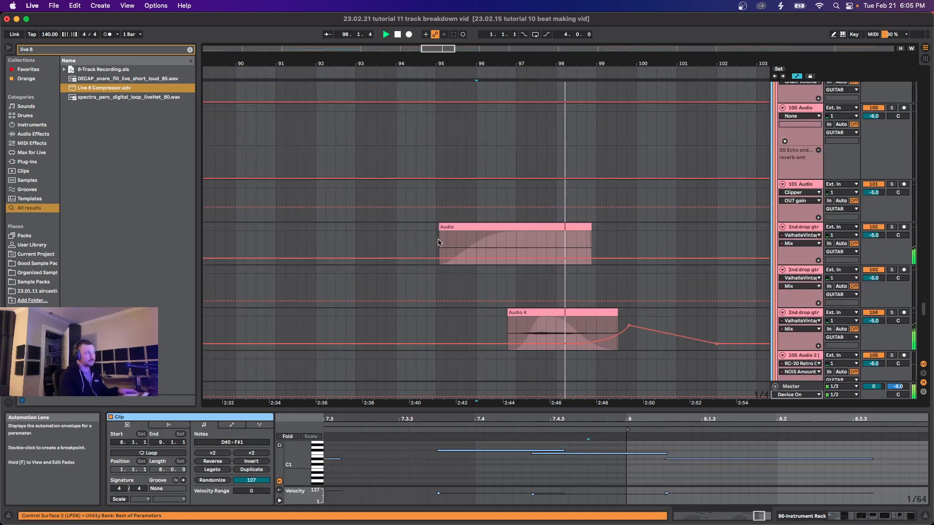
click(438, 242)
scroll(517, 332, down, 2)
key(space)
Step: Locate the cartoon gun clip on track 120 in FX 2, set the insert marker at 95.3, and return to the GUITAR group
scroll(517, 332, down, 15)
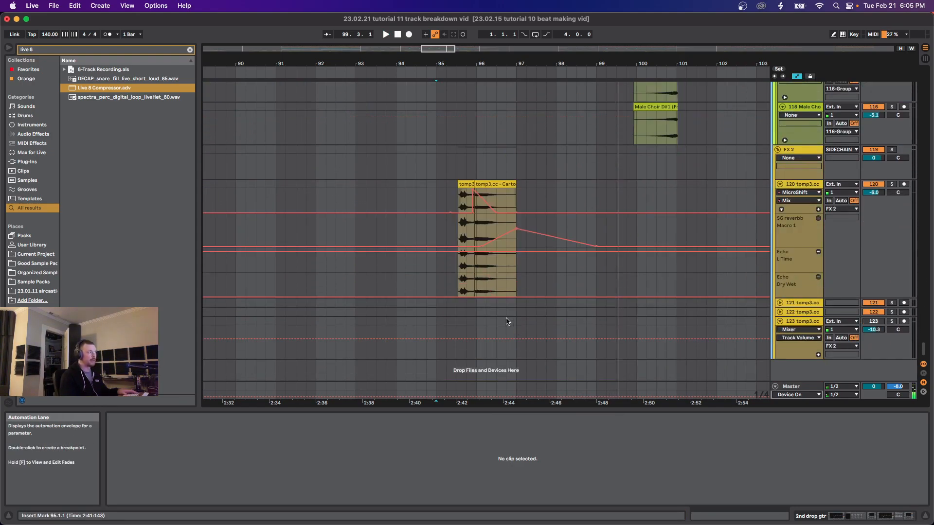
click(482, 187)
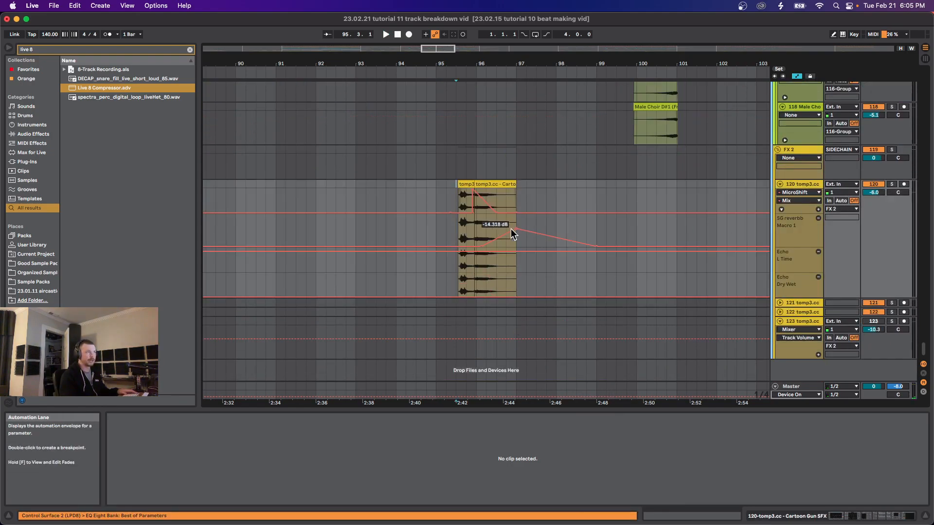
scroll(444, 214, up, 3)
scroll(443, 214, up, 10)
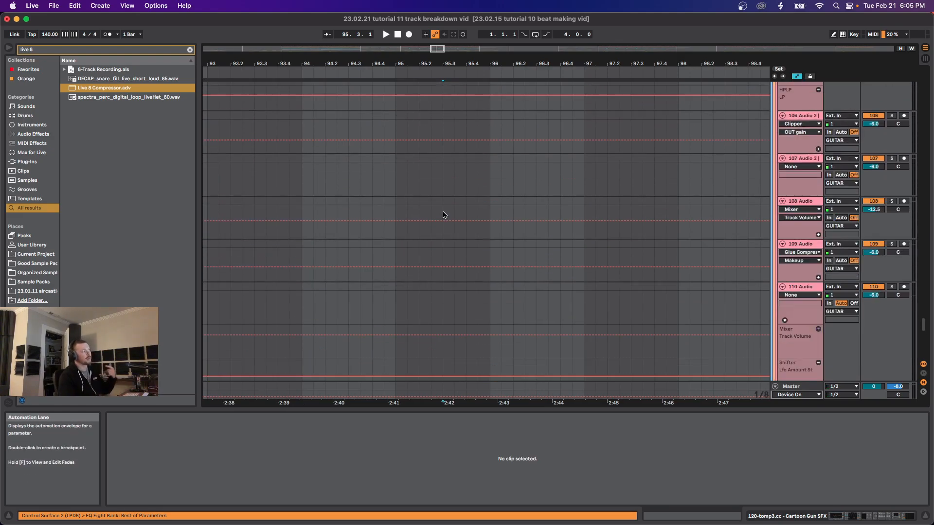
scroll(443, 214, up, 8)
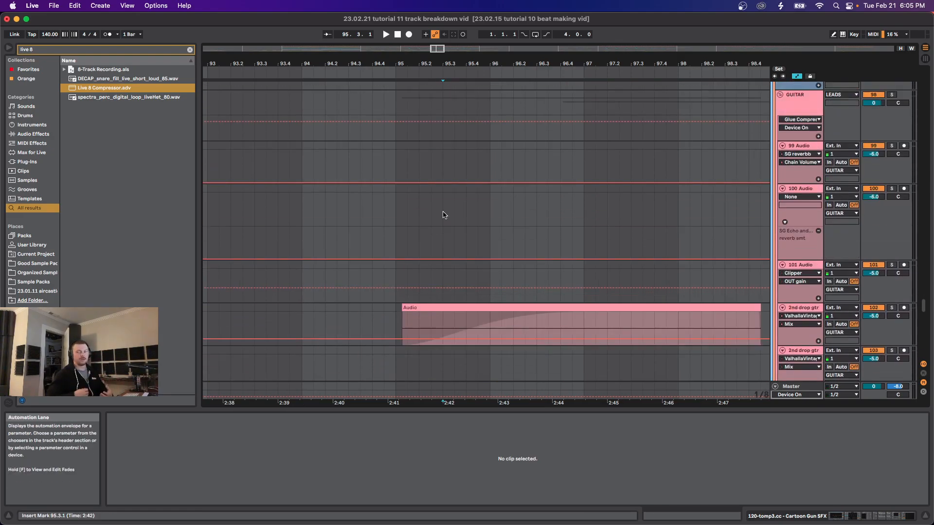
scroll(443, 214, down, 10)
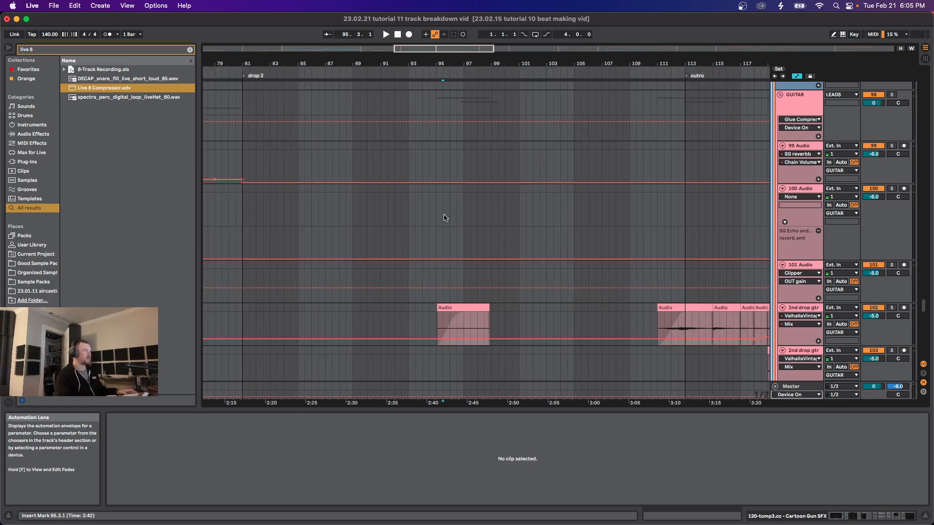
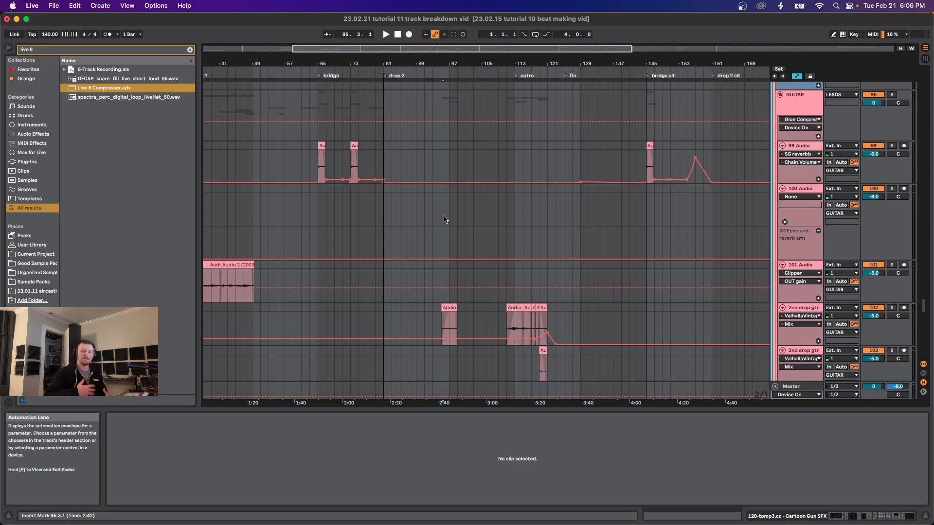
Step: Inspect the GUITAR group at the outro's bar 113 and the second-drop guitar clips at bars 95 and 97 on tracks 102 and 104
click(514, 237)
key(plus)
scroll(516, 245, right, 3)
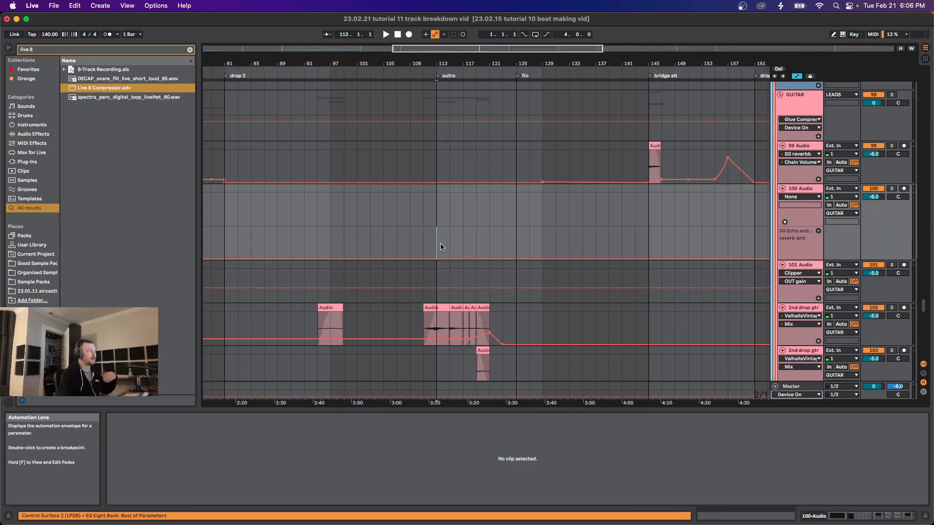
scroll(365, 240, down, 5)
click(320, 197)
scroll(317, 204, left, 2)
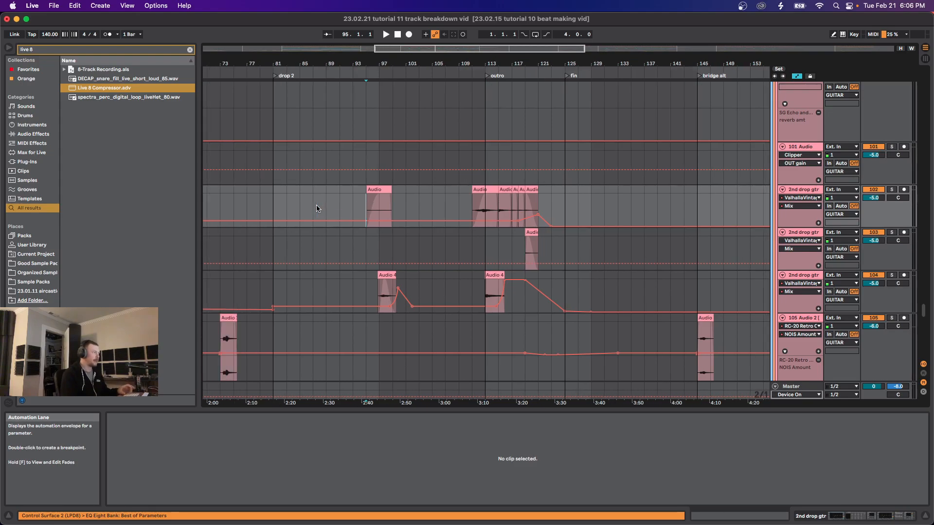
click(377, 208)
scroll(377, 209, down, 3)
click(375, 212)
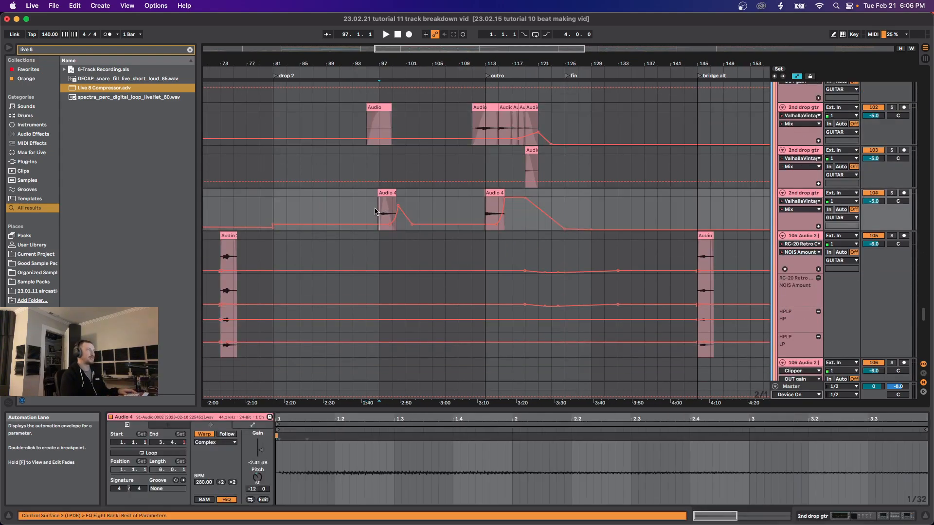
Step: Solo guitar track 102, play its clip from bar 95, and stop playback
click(366, 128)
key(space)
scroll(355, 139, left, 3)
scroll(413, 247, up, 5)
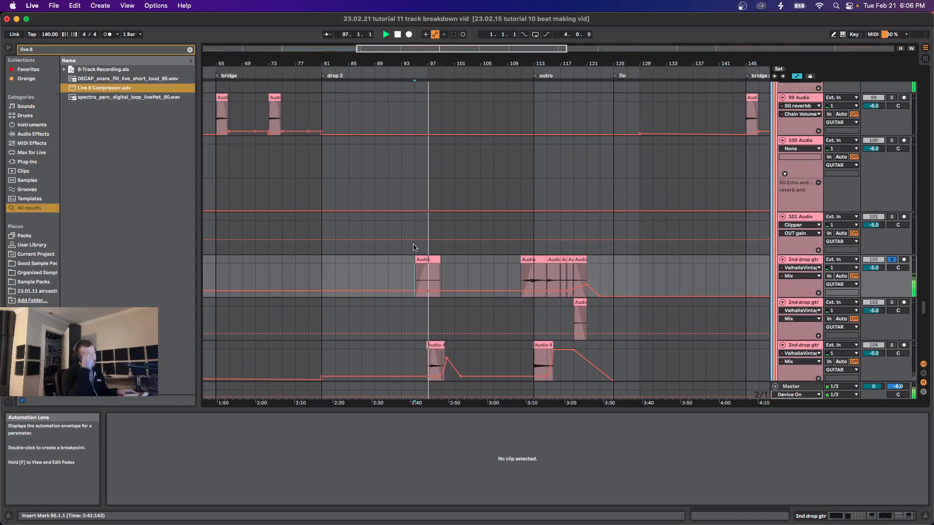
key(minus)
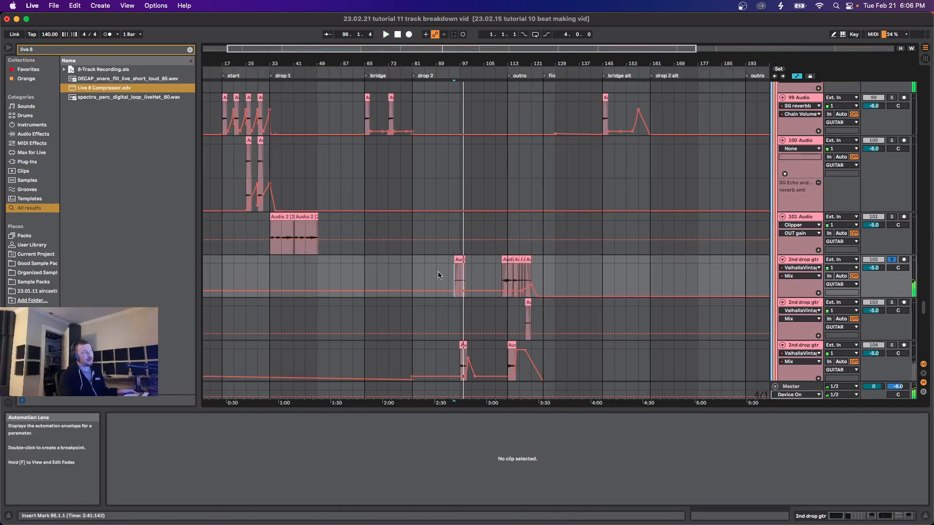
key(space)
Step: Highlight bars 95 to 97 of track 102's guitar clip, return the insert marker to bar 95, and clear the solo
drag(413, 274, 468, 279)
click(448, 275)
key(plus)
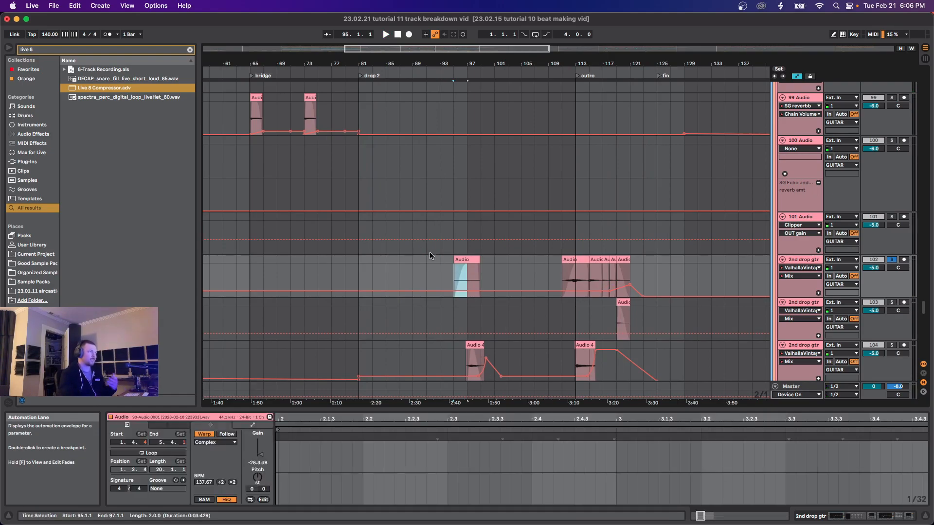
click(439, 261)
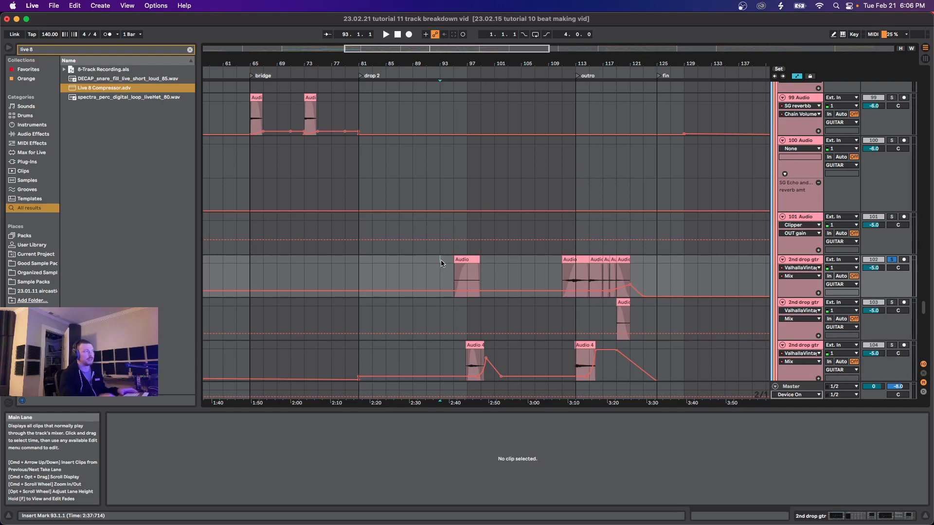
click(452, 276)
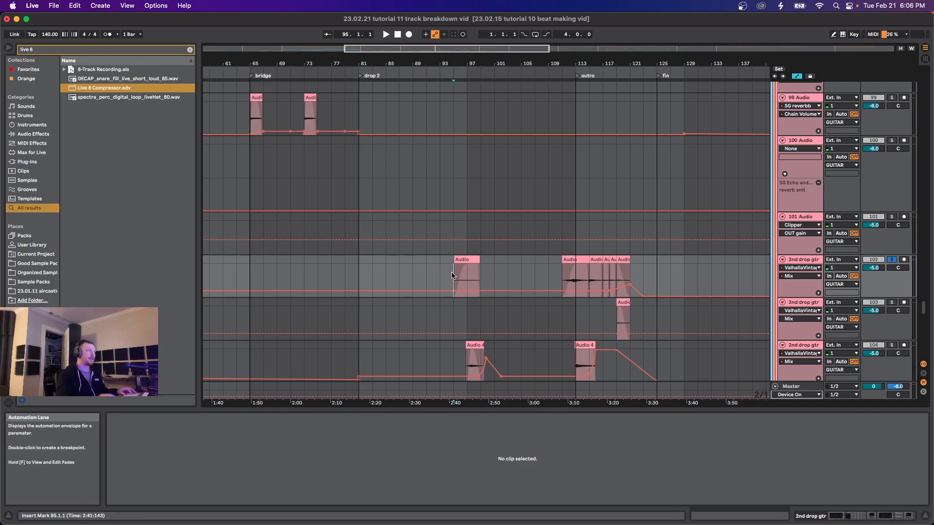
scroll(459, 285, down, 15)
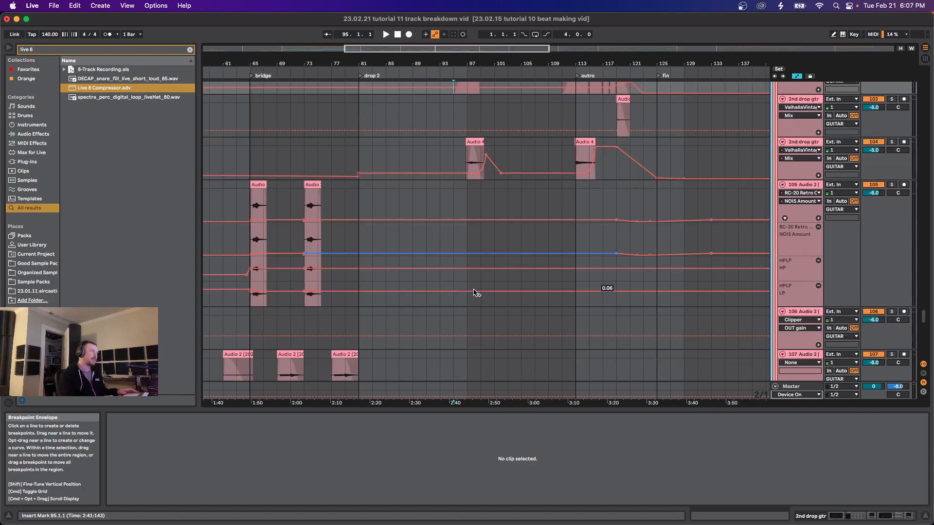
Step: Solo the cartoon gun track 120 in FX 2, audition bars 95 to 99, and return the insert marker to bar 95
scroll(467, 295, down, 10)
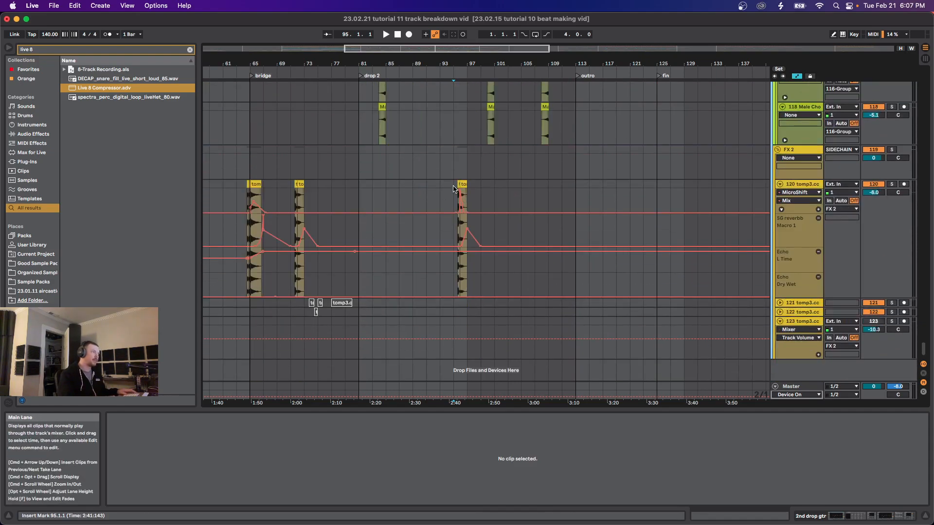
click(459, 202)
key(s)
key(space)
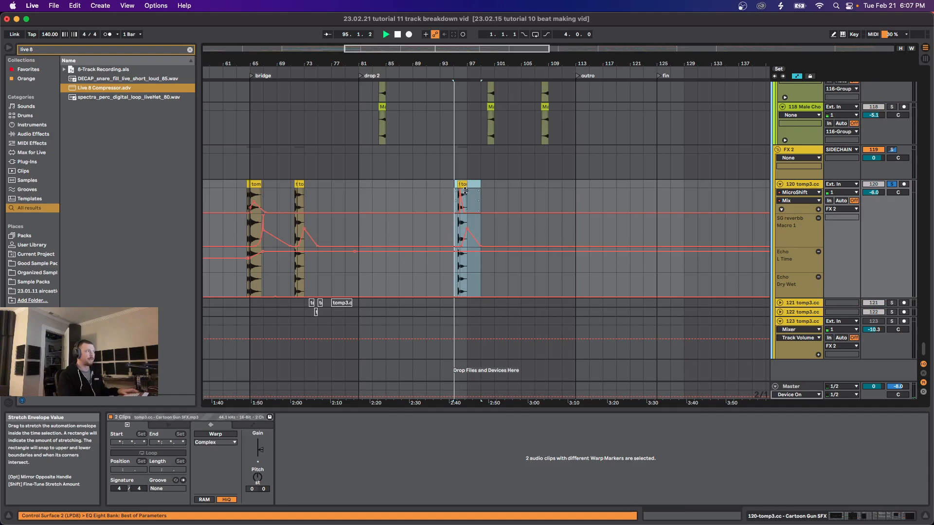
scroll(460, 202, up, 3)
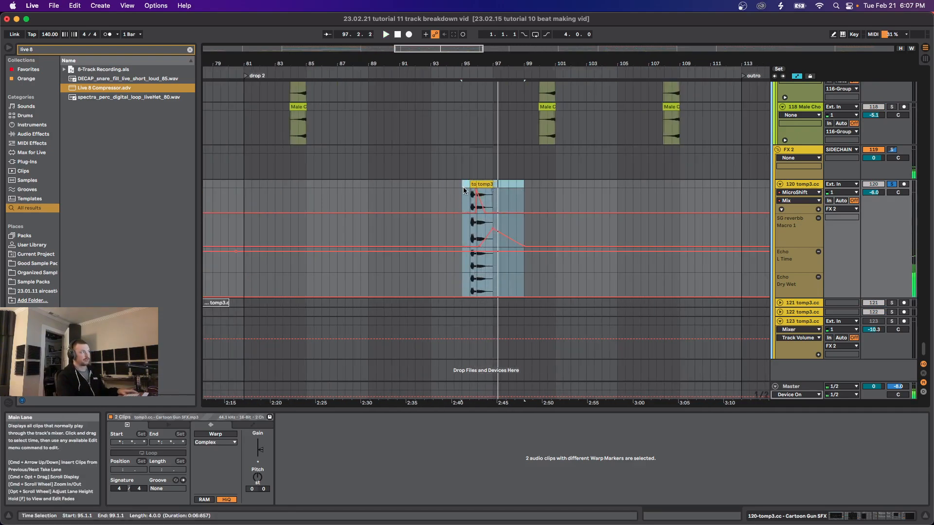
key(space)
click(463, 188)
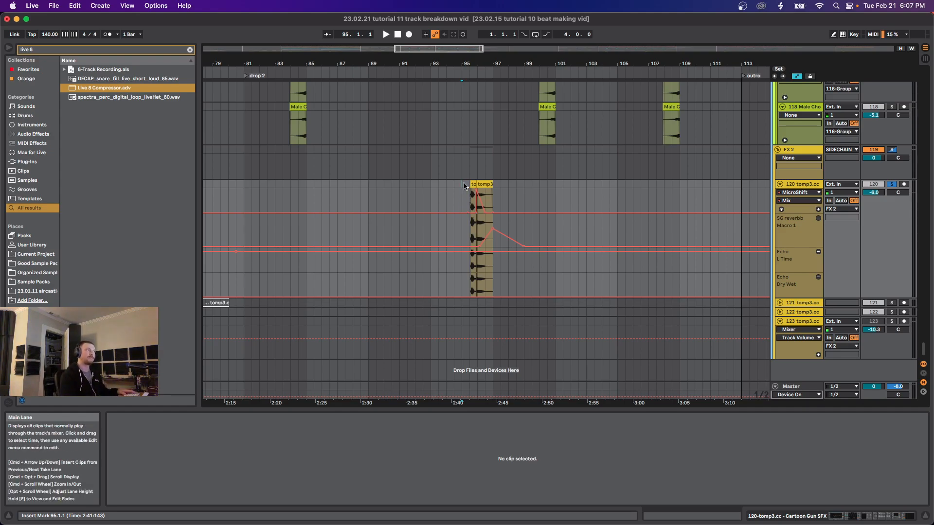
Step: Clear the solo on cartoon gun track 120 and play the full mix from bar 95
scroll(460, 194, up, 5)
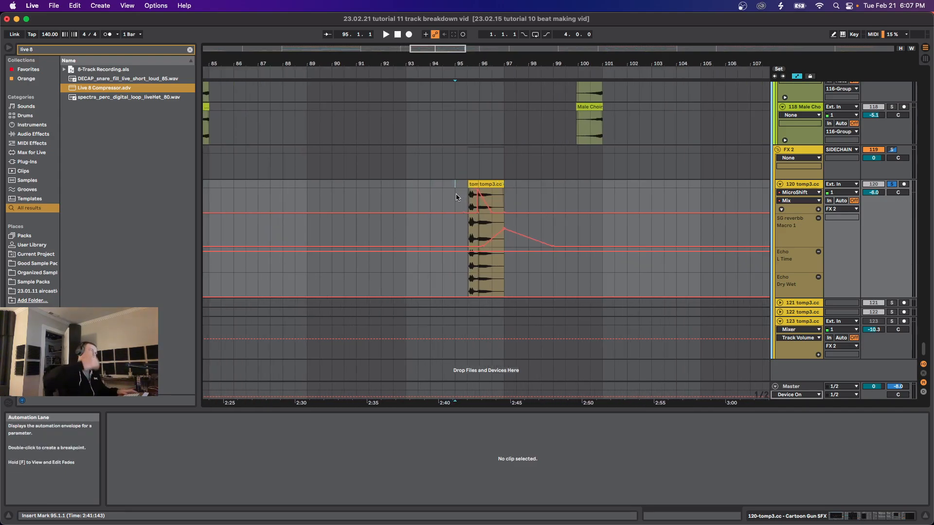
scroll(460, 200, down, 5)
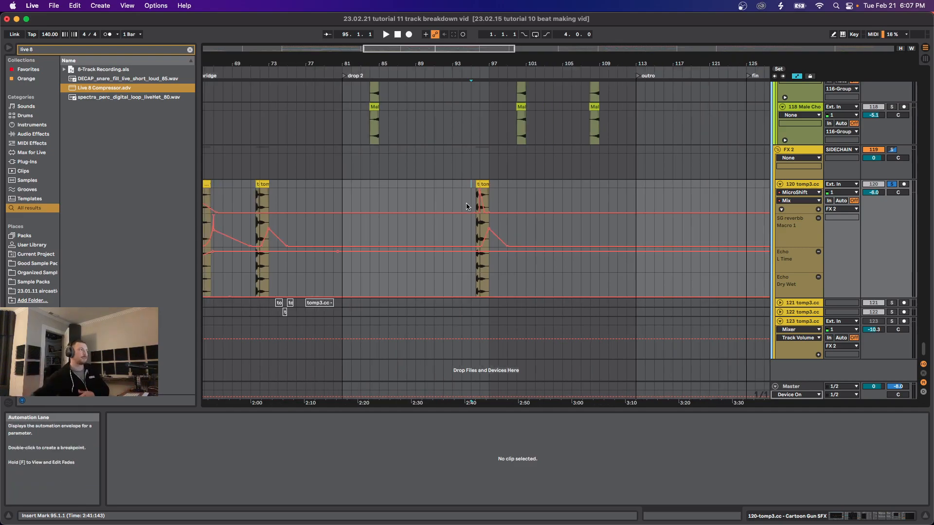
scroll(486, 199, down, 2)
scroll(486, 198, up, 6)
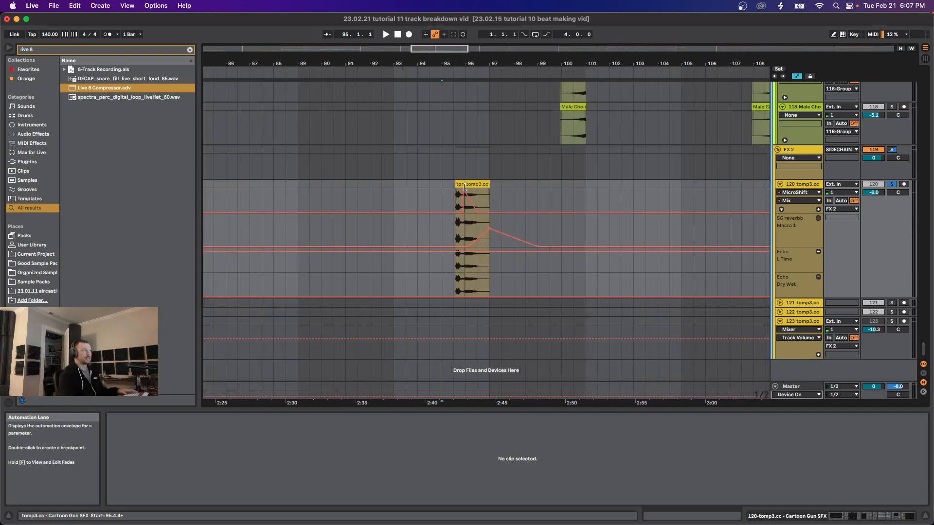
key(space)
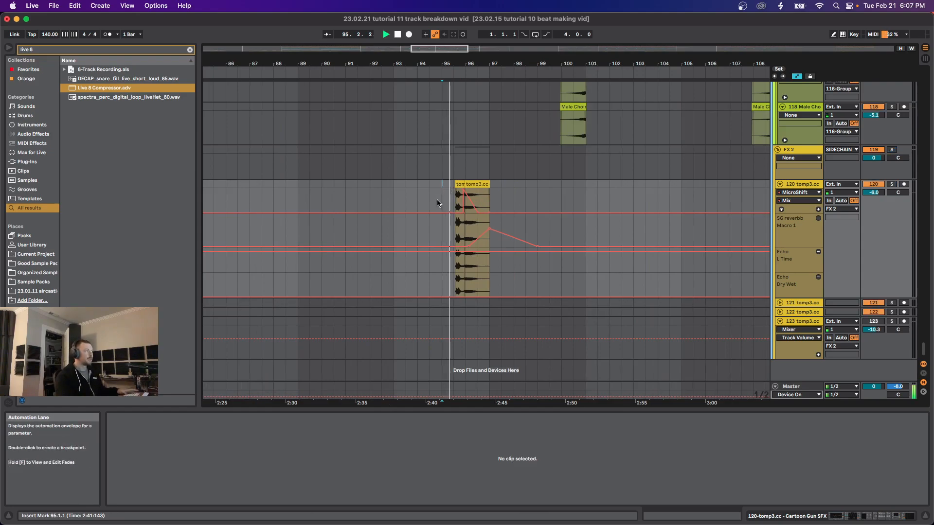
Step: Examine the FX, guitar, lead and bass clips around bars 97 to 105 of the second drop during playback, then stop
scroll(450, 200, down, 2)
scroll(477, 206, up, 10)
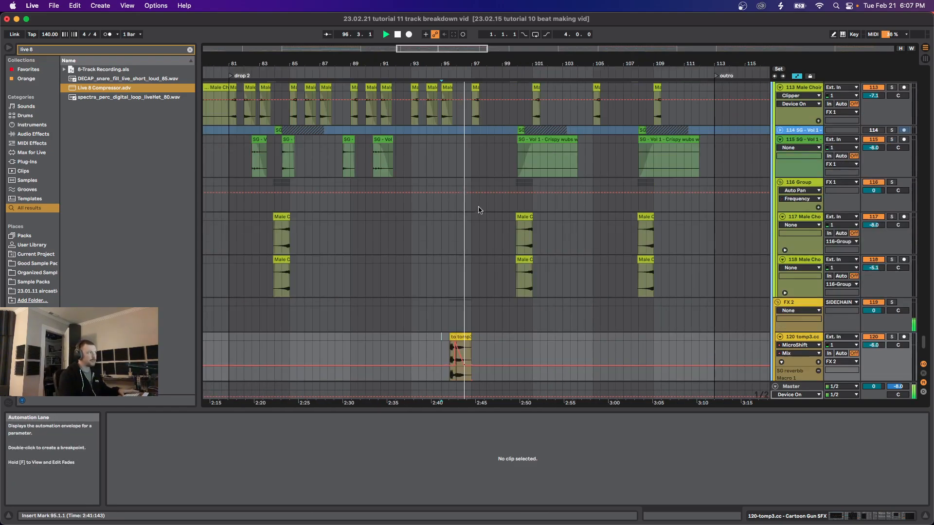
scroll(488, 257, up, 7)
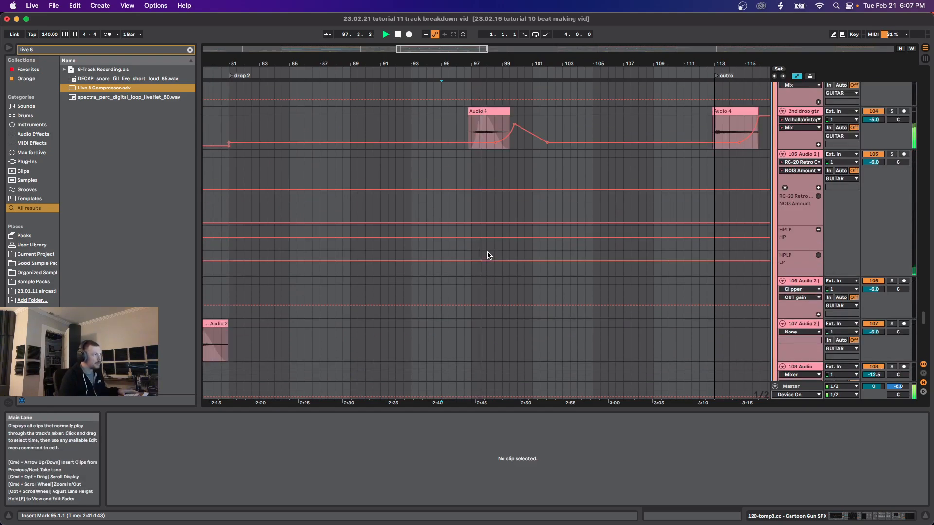
scroll(492, 259, up, 4)
scroll(497, 261, up, 15)
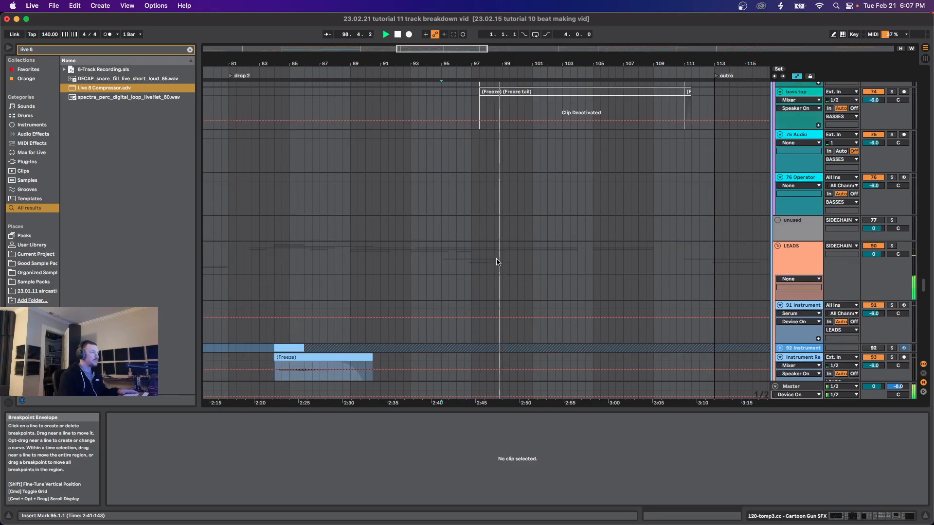
scroll(495, 263, down, 3)
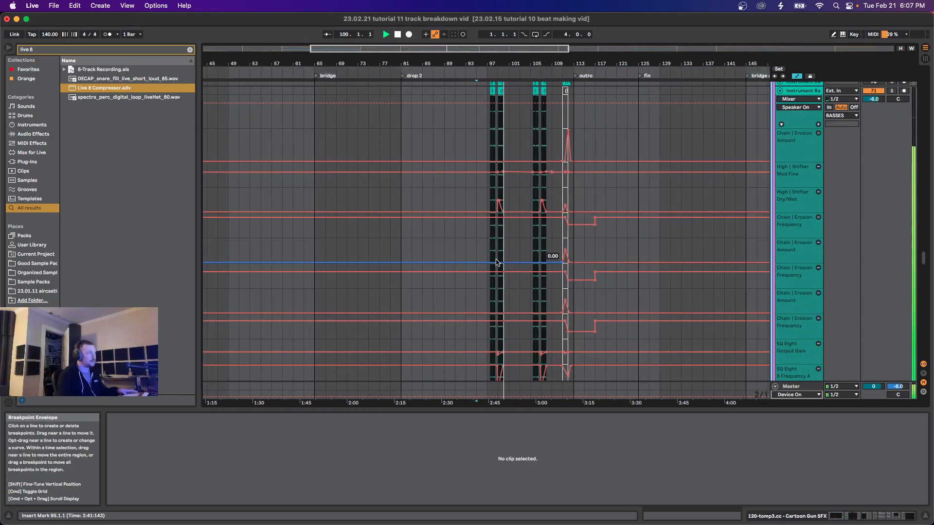
scroll(496, 263, up, 5)
scroll(490, 205, up, 5)
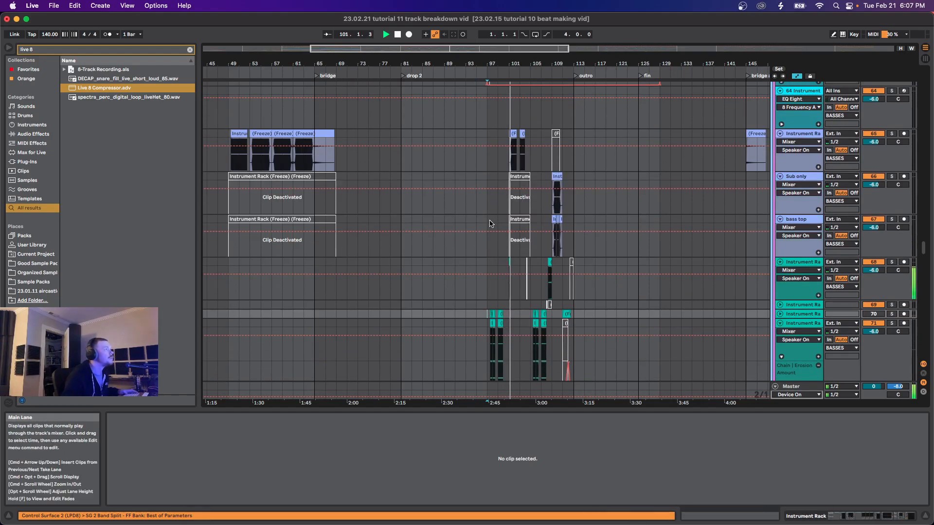
scroll(488, 224, down, 5)
scroll(485, 244, up, 5)
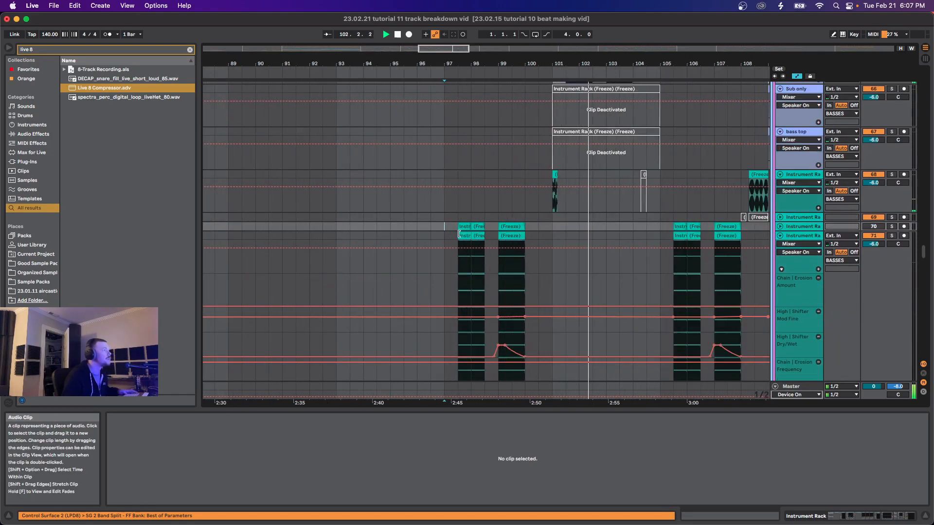
scroll(599, 217, up, 5)
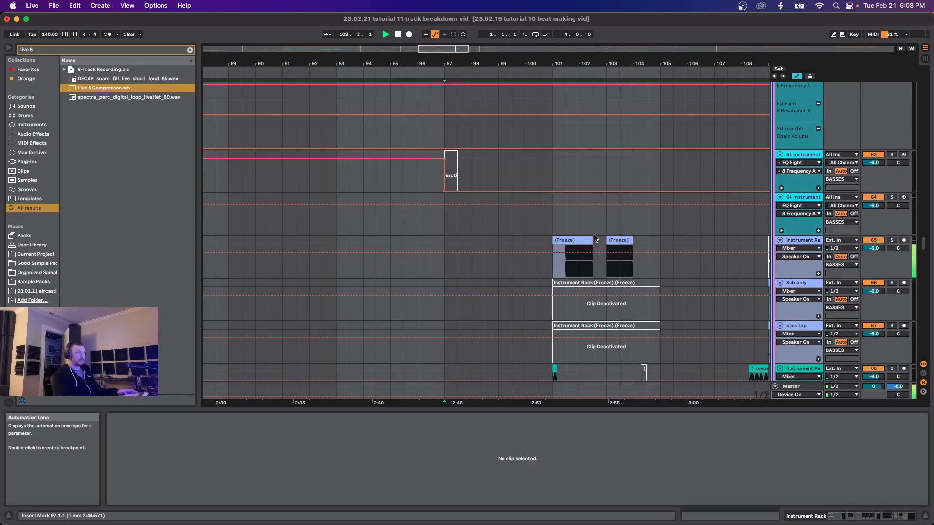
scroll(593, 243, down, 3)
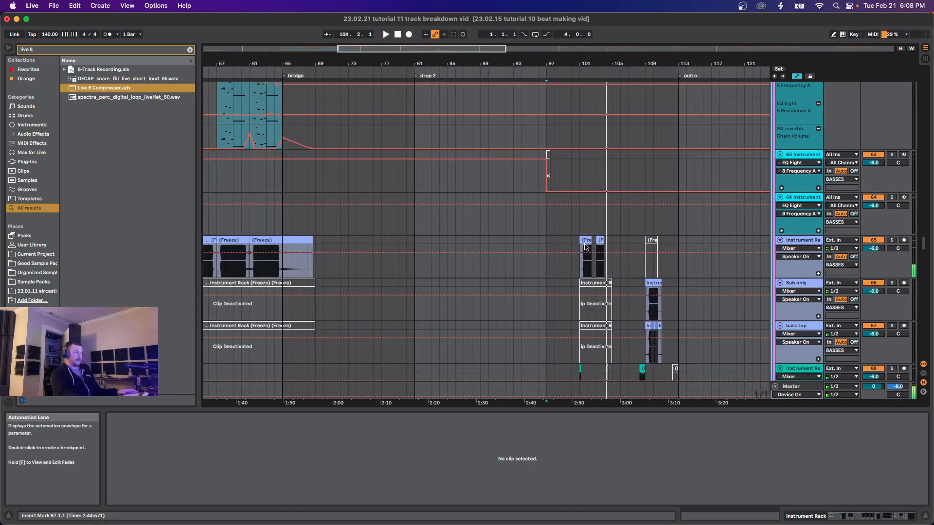
Step: Set the insert marker to bar 97 on bass track 65 and unfold bass track 70
click(585, 263)
click(551, 243)
key(space)
scroll(608, 219, down, 10)
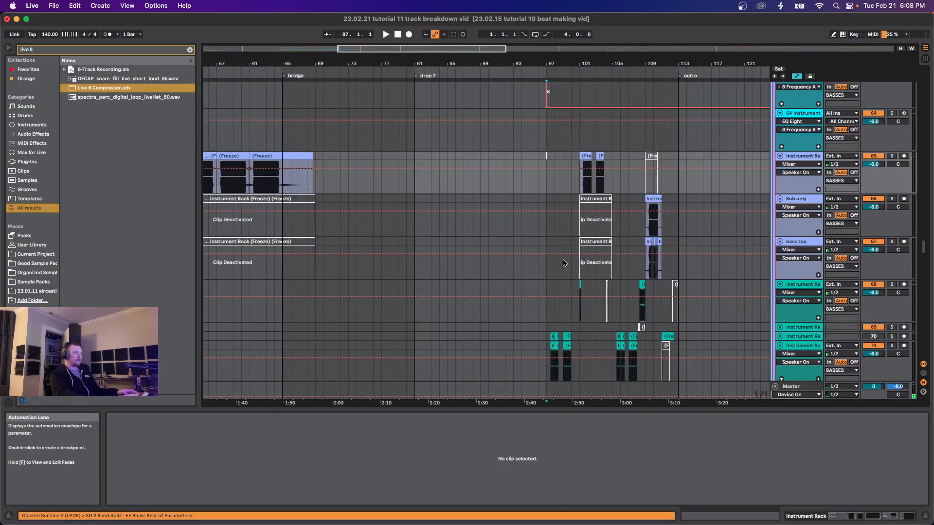
click(781, 179)
click(780, 179)
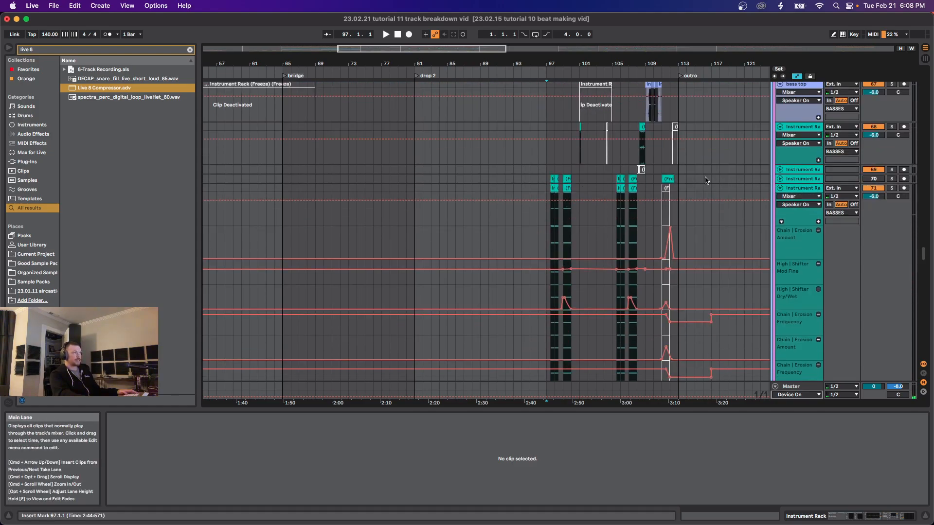
click(780, 179)
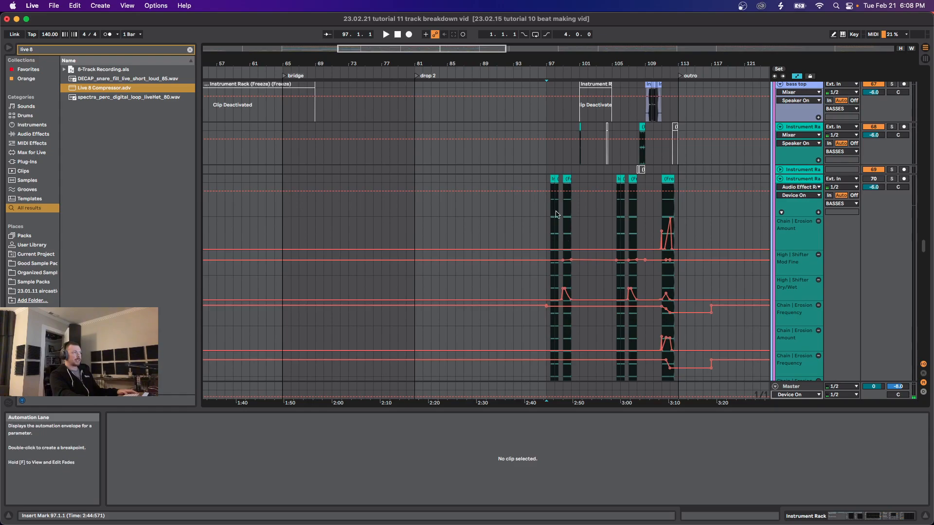
Step: Locate track 65's frozen bass clips before the bridge and open the one at bar 55
scroll(549, 202, down, 5)
scroll(397, 226, up, 5)
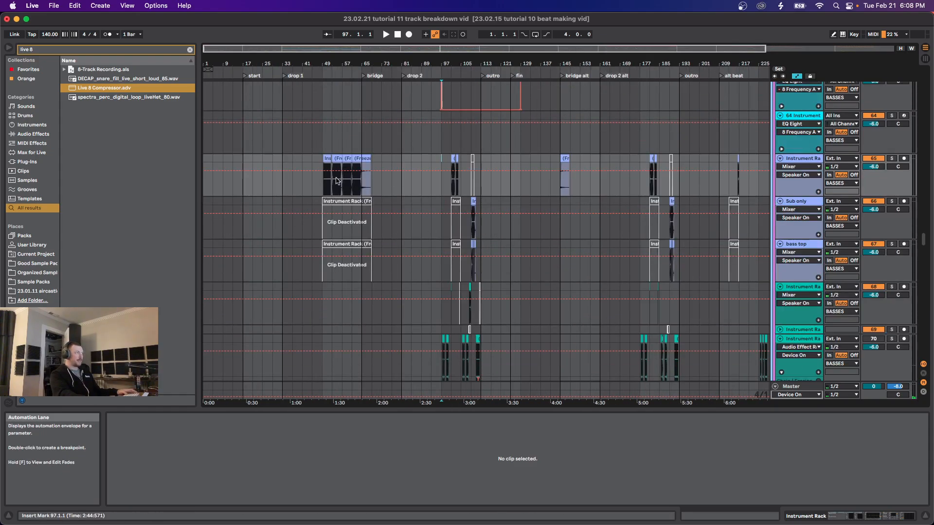
scroll(337, 181, up, 5)
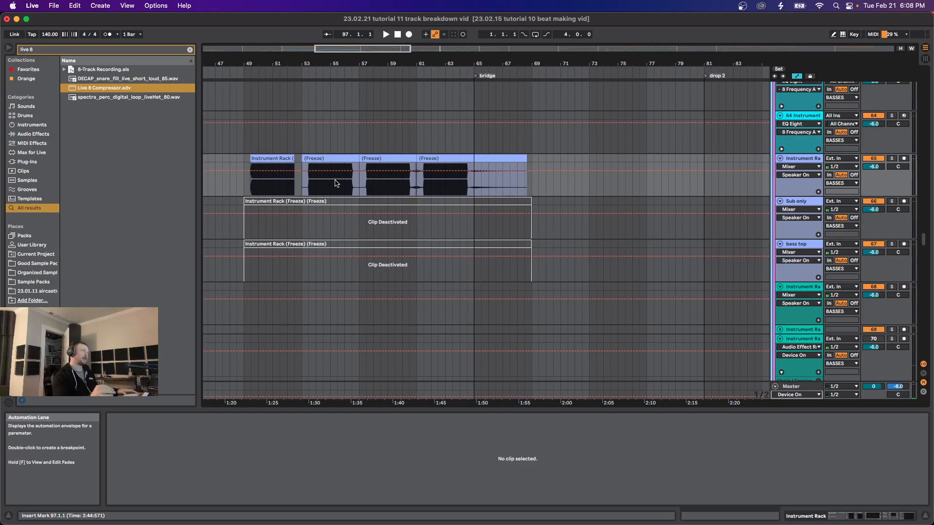
click(339, 194)
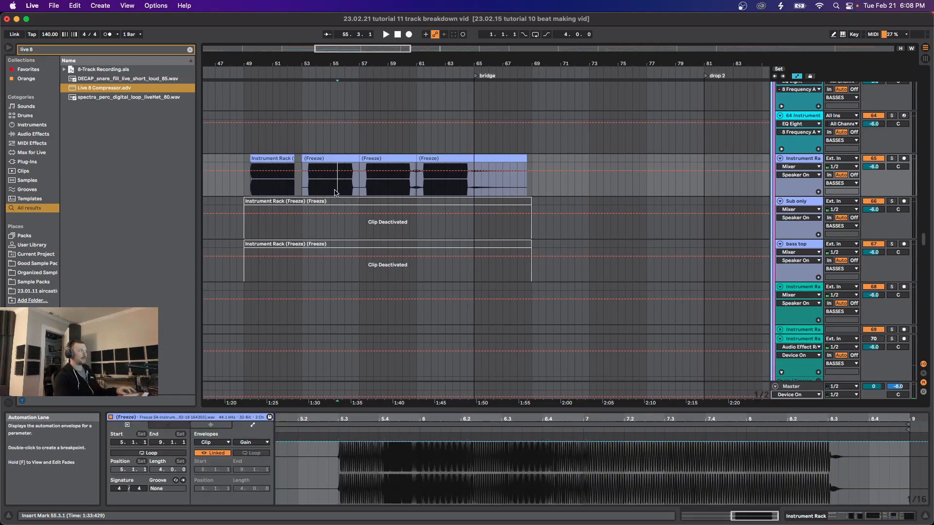
Step: Examine the MIDI clips and automation lanes of bass tracks 61 and 62 between bars 49 and 65
scroll(337, 191, down, 2)
scroll(335, 189, up, 5)
scroll(335, 190, up, 4)
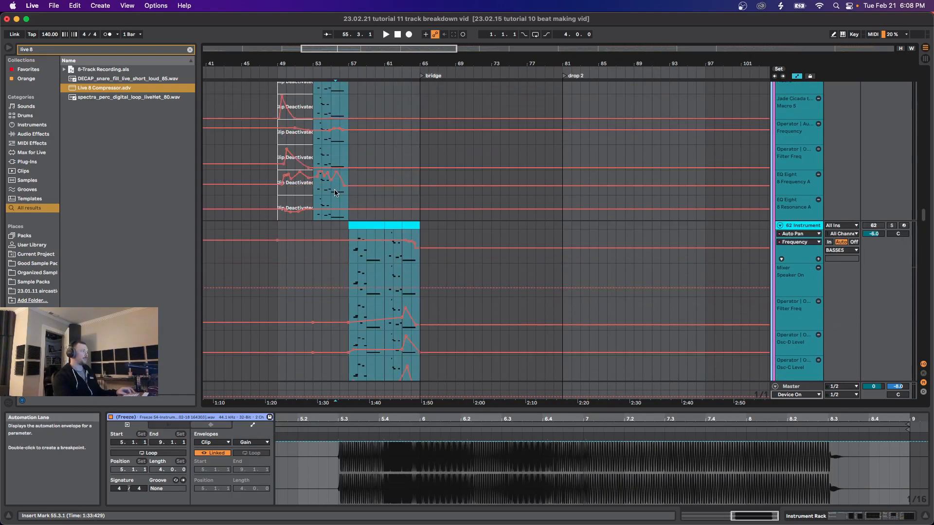
scroll(363, 244, down, 3)
scroll(360, 204, up, 2)
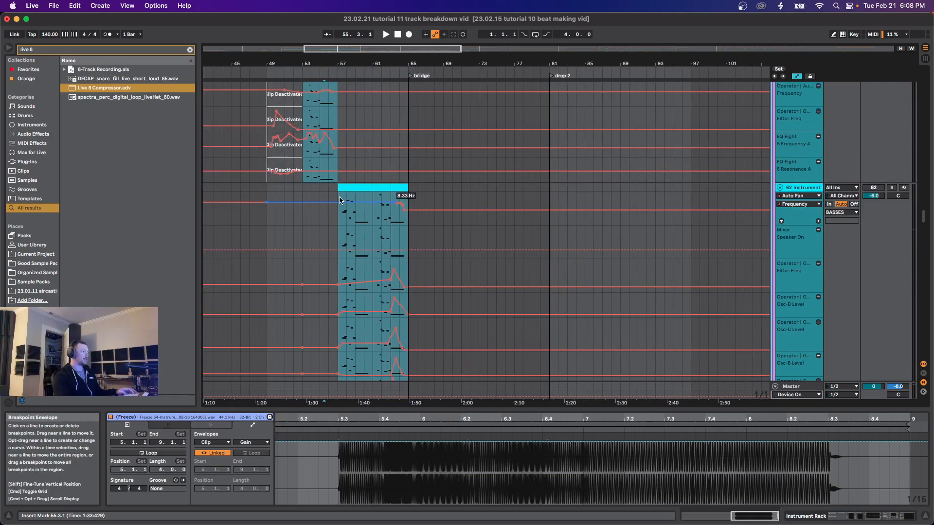
scroll(359, 196, left, 3)
scroll(359, 196, left, 2)
scroll(437, 214, up, 8)
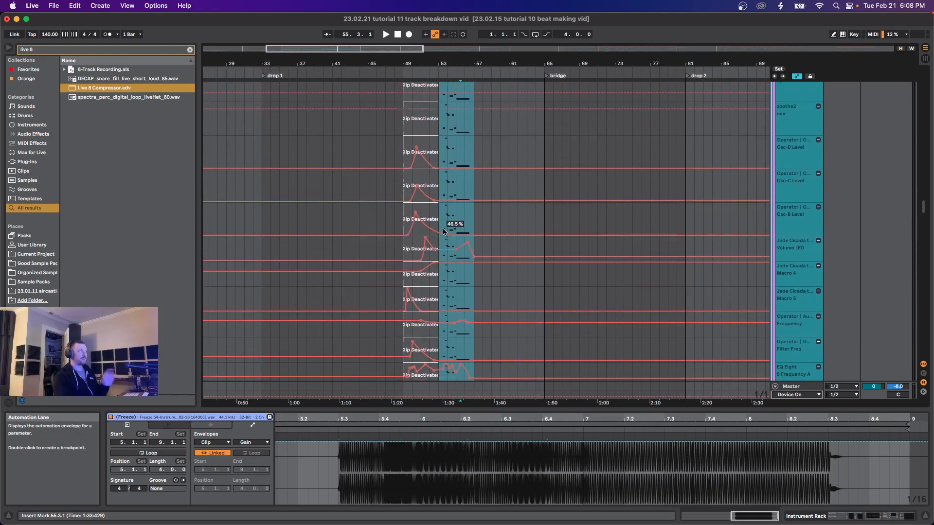
Step: Play bass track 60's MIDI clip from bar 49 and stop playback before bar 53
scroll(420, 196, up, 3)
click(389, 186)
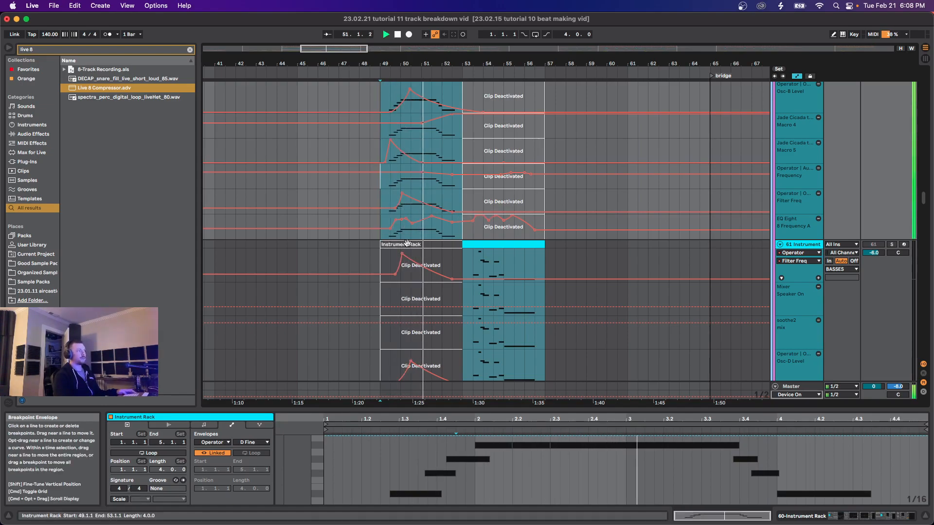
scroll(404, 243, right, 3)
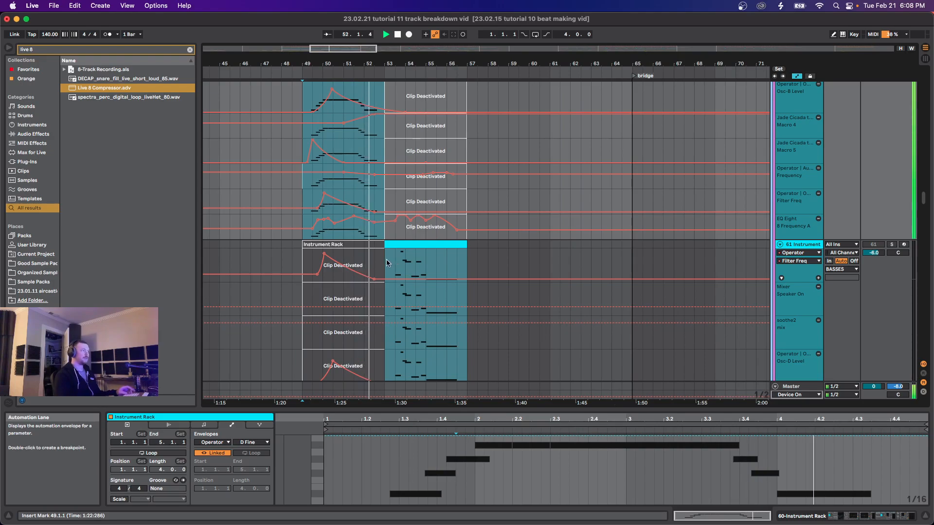
scroll(399, 248, down, 5)
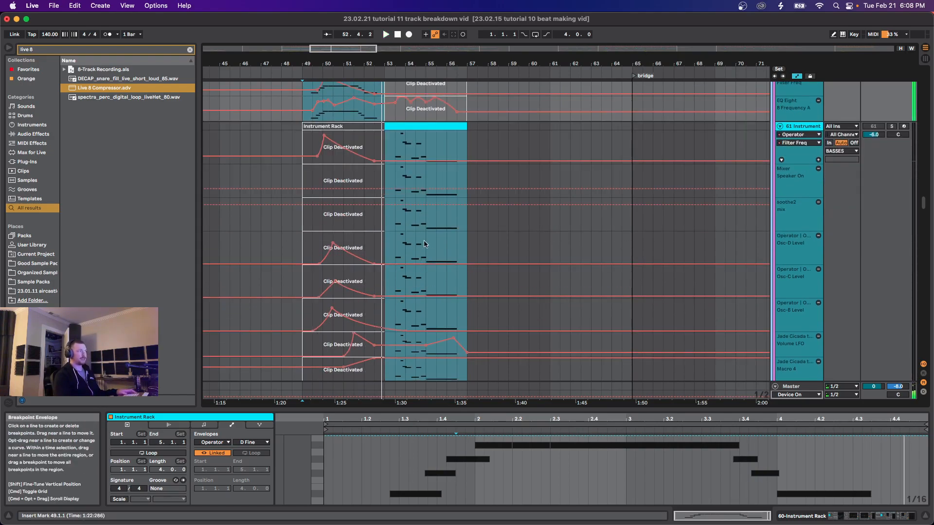
Step: Solo bass track 61, play its MIDI clip from 53.3, and stop playback
click(423, 242)
click(394, 242)
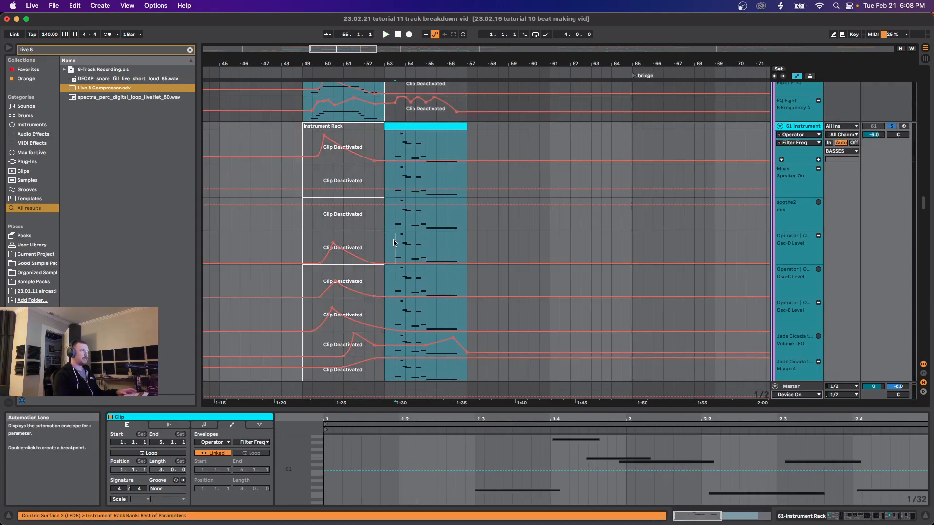
key(space)
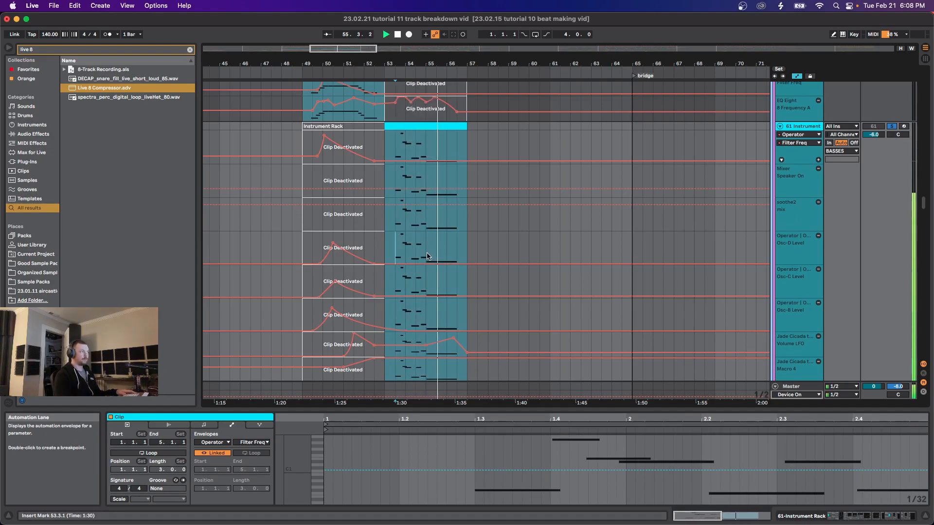
key(space)
Step: Highlight and play bars 55 to 57 of bass track 61's clip, and move on to bass track 62's clip
drag(428, 256, 466, 249)
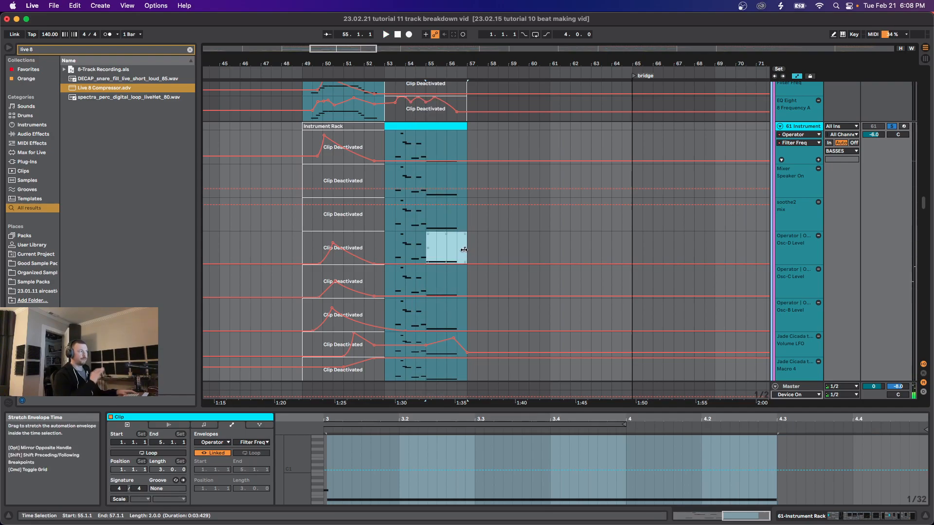
key(space)
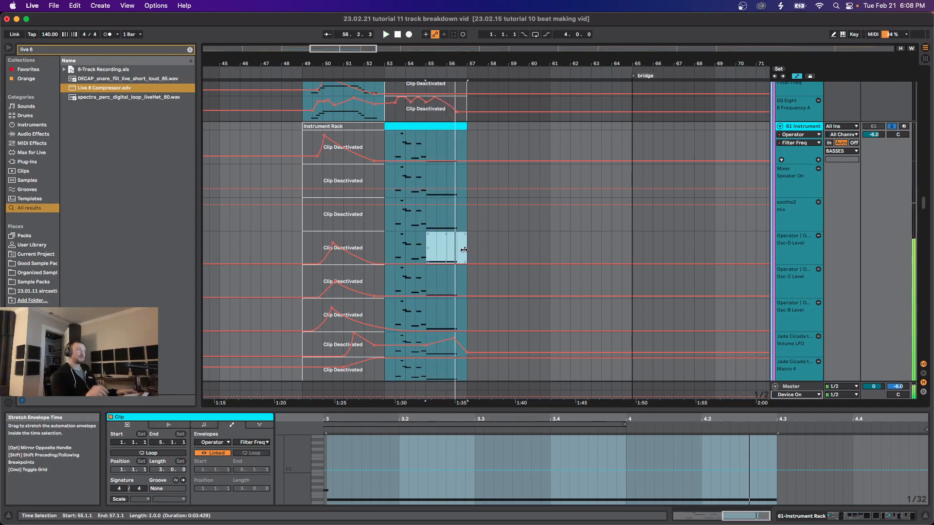
scroll(426, 201, down, 3)
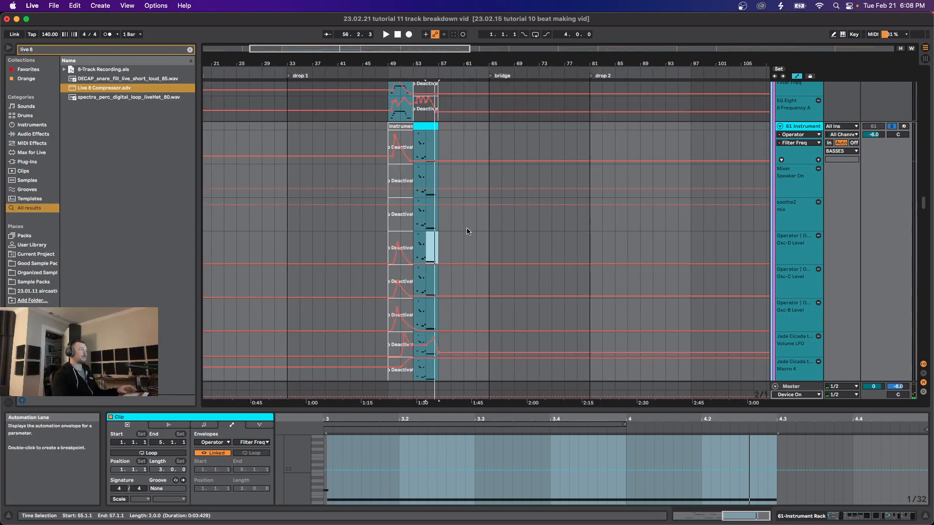
scroll(436, 246, down, 2)
scroll(440, 253, down, 5)
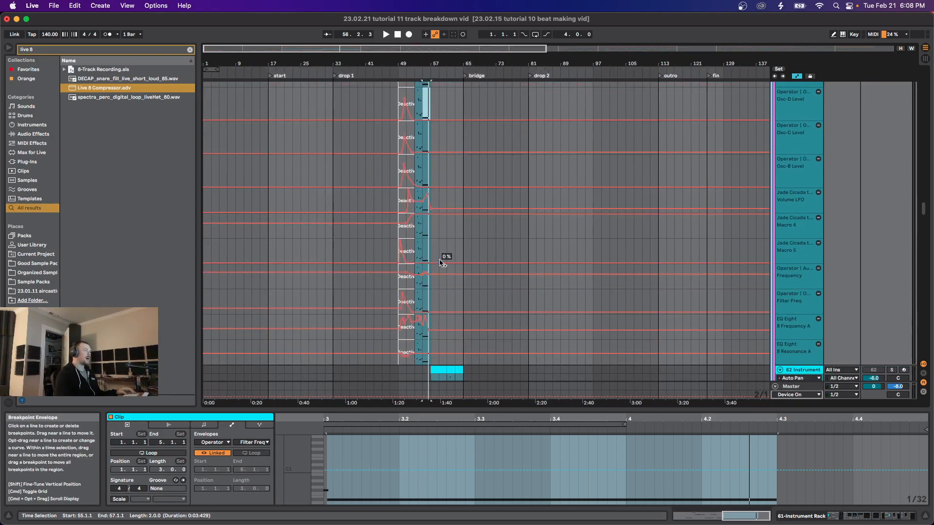
scroll(441, 261, down, 3)
scroll(440, 283, down, 5)
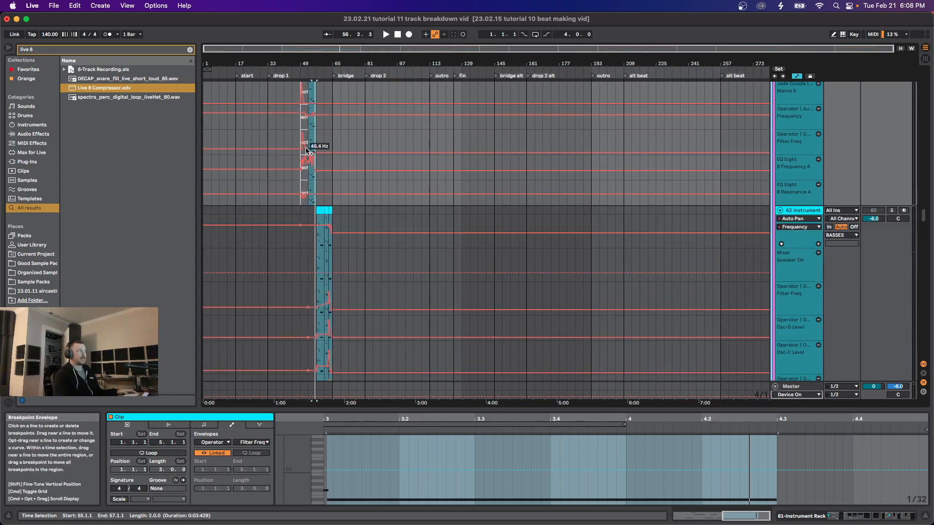
Step: Examine the clips and automation of bass tracks 62 to 70 across both drops
scroll(309, 180, down, 4)
scroll(313, 219, down, 3)
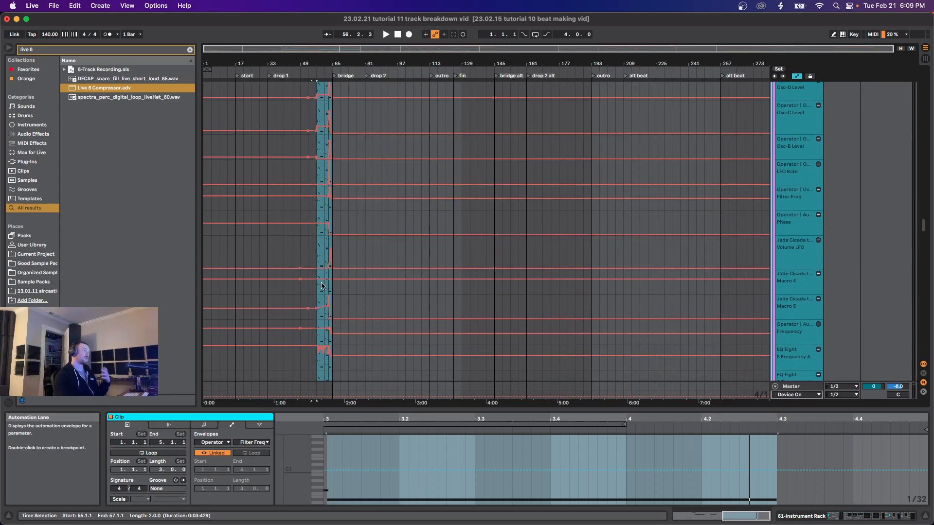
scroll(321, 287, down, 6)
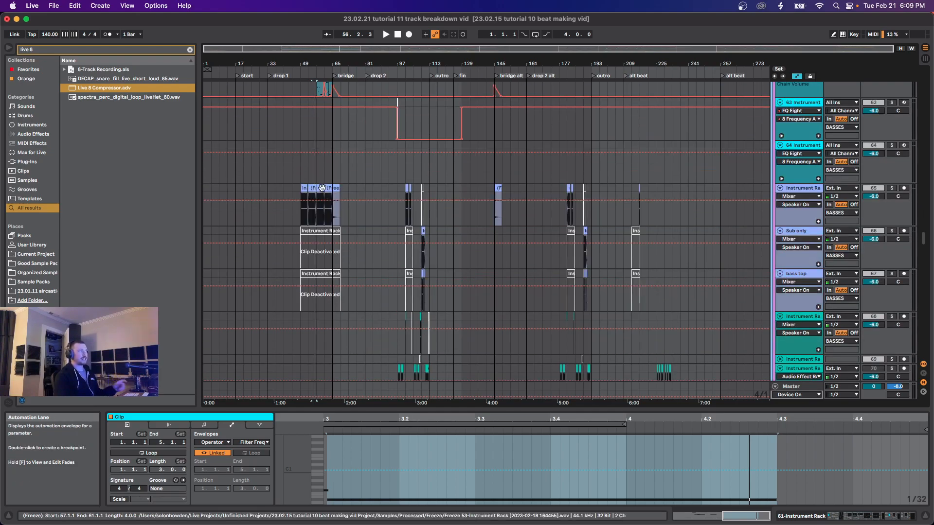
scroll(321, 206, up, 3)
scroll(341, 267, up, 4)
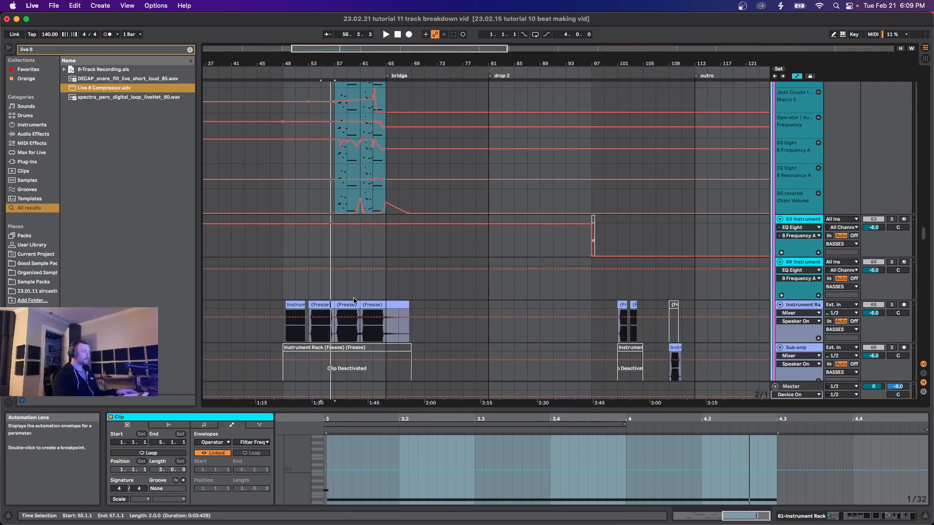
scroll(353, 300, down, 5)
scroll(352, 272, up, 5)
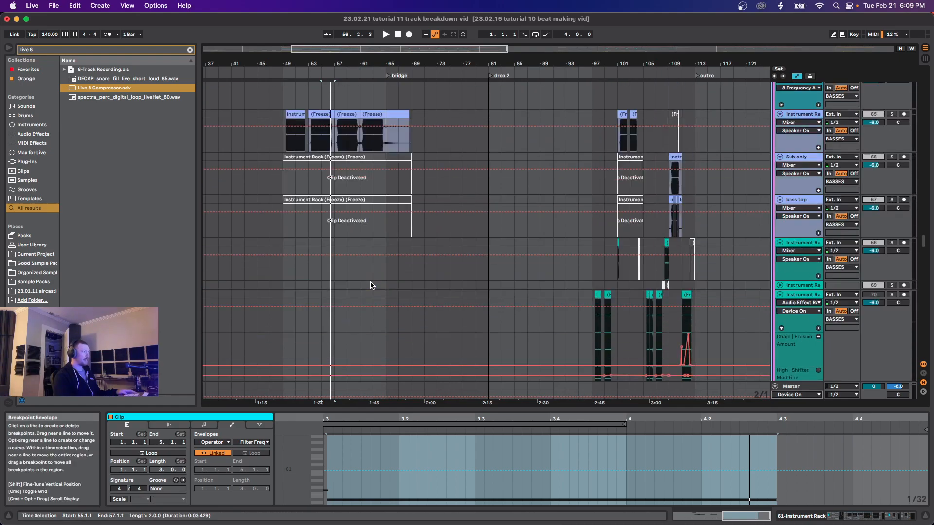
scroll(368, 279, up, 5)
scroll(371, 279, down, 5)
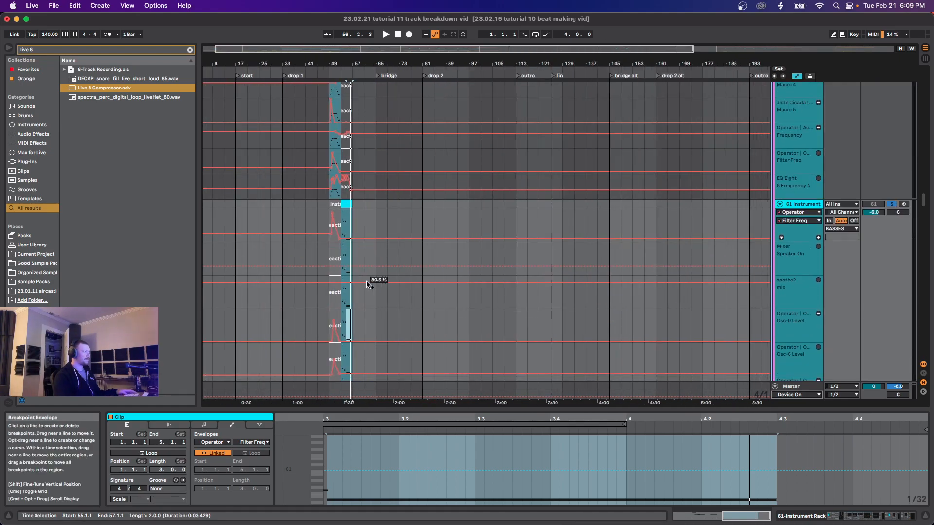
scroll(367, 285, down, 10)
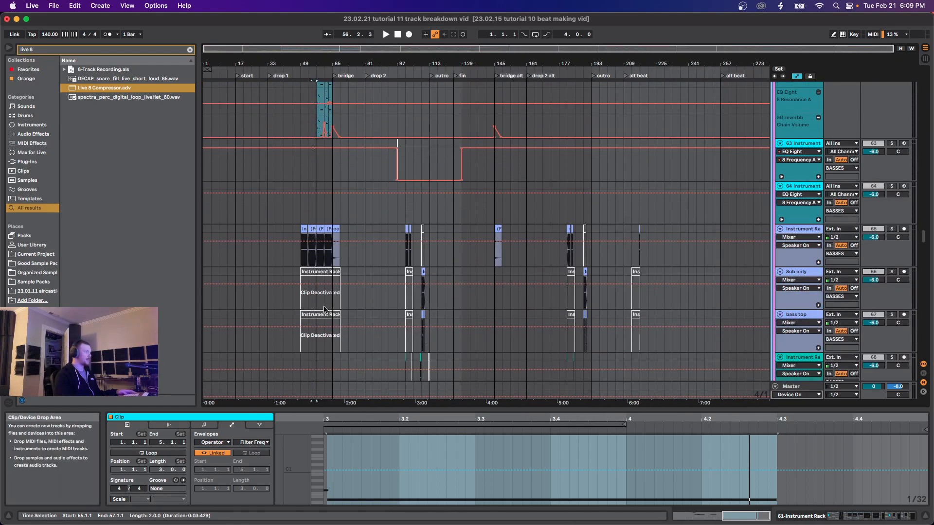
Step: Solo bass track 65 and play its first frozen clip from 49.2.3
scroll(333, 226, up, 5)
scroll(334, 227, up, 2)
scroll(321, 243, left, 2)
click(287, 260)
scroll(297, 259, up, 5)
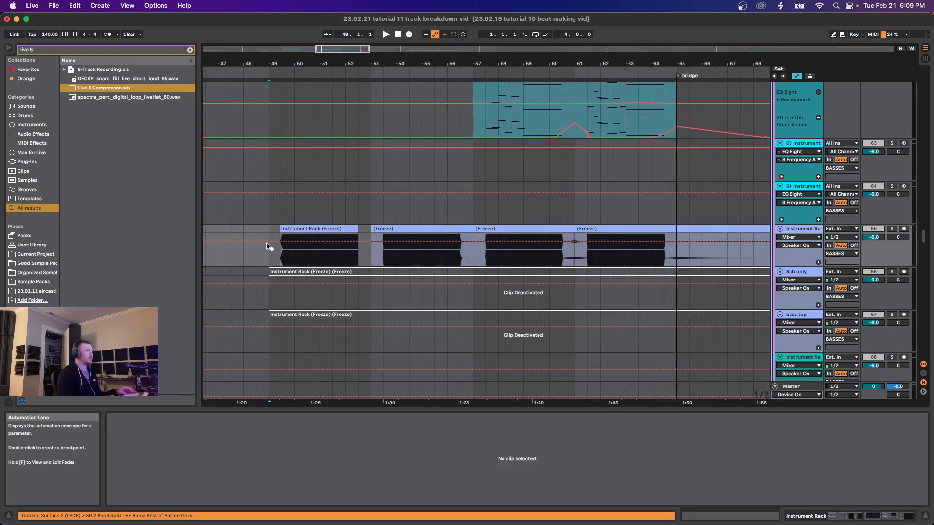
click(307, 251)
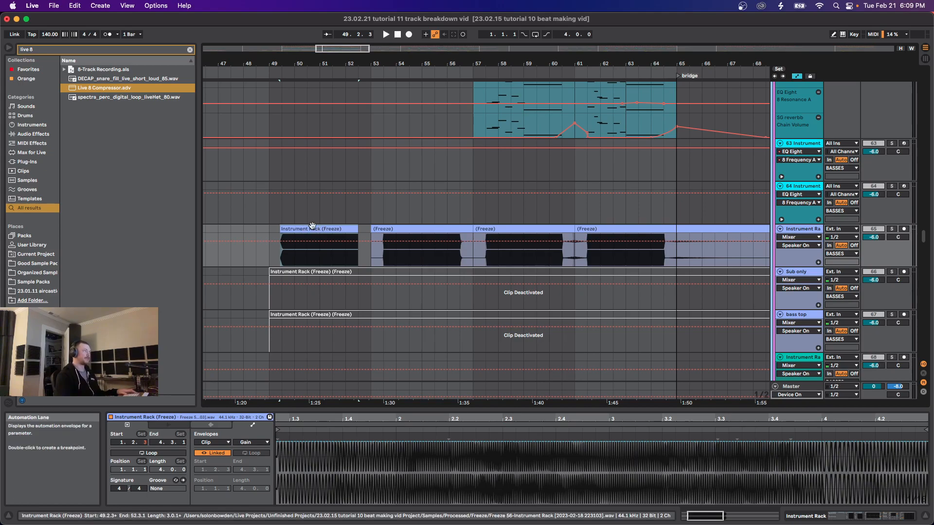
key(space)
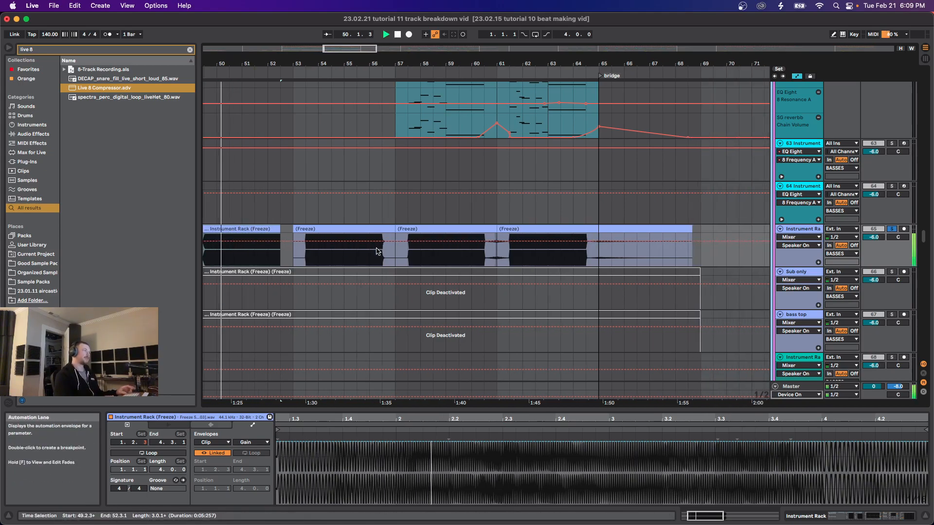
Step: Play bass track 65's second frozen clip, stop playback, and highlight 55.1.1 to 56.4.3 in it
scroll(328, 258, up, 3)
click(335, 258)
scroll(442, 258, up, 2)
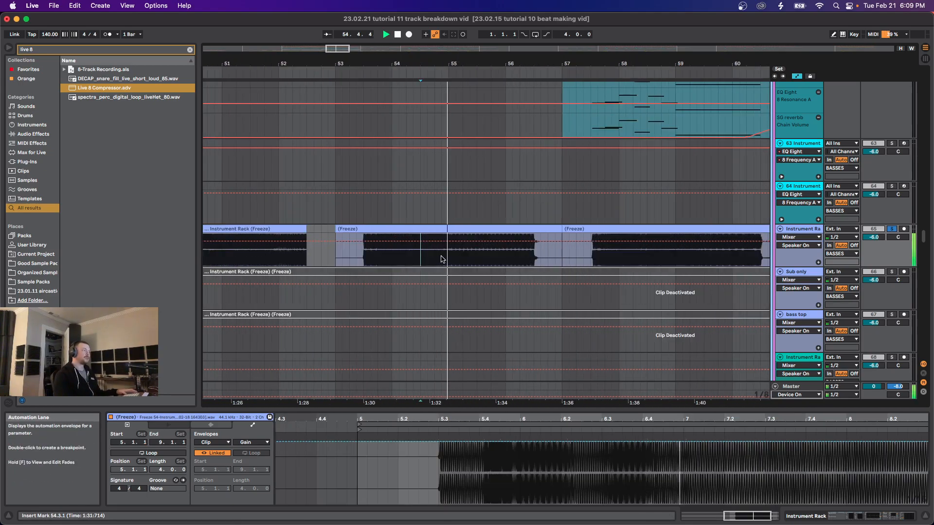
key(space)
drag(375, 258, 478, 258)
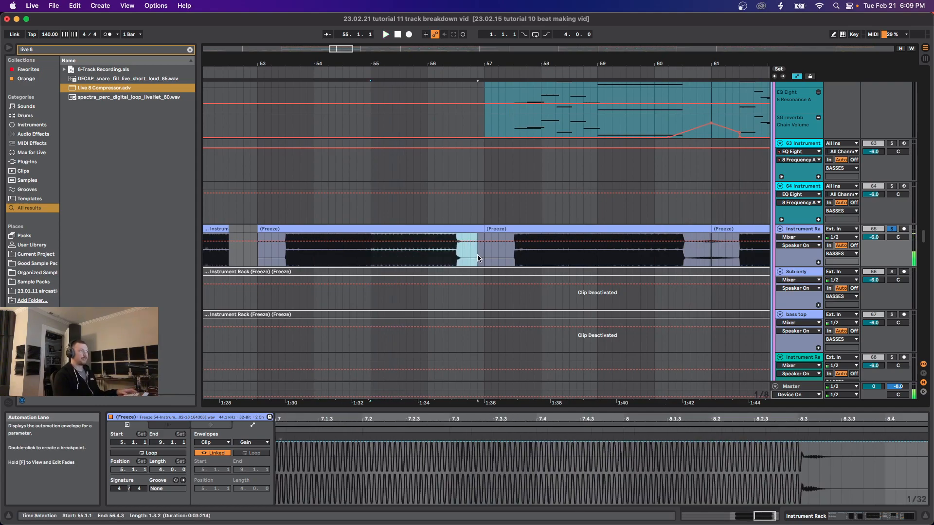
Step: Play bass track 65's third frozen clip from 57.3 and its fourth frozen clip from 61.3
scroll(535, 256, down, 5)
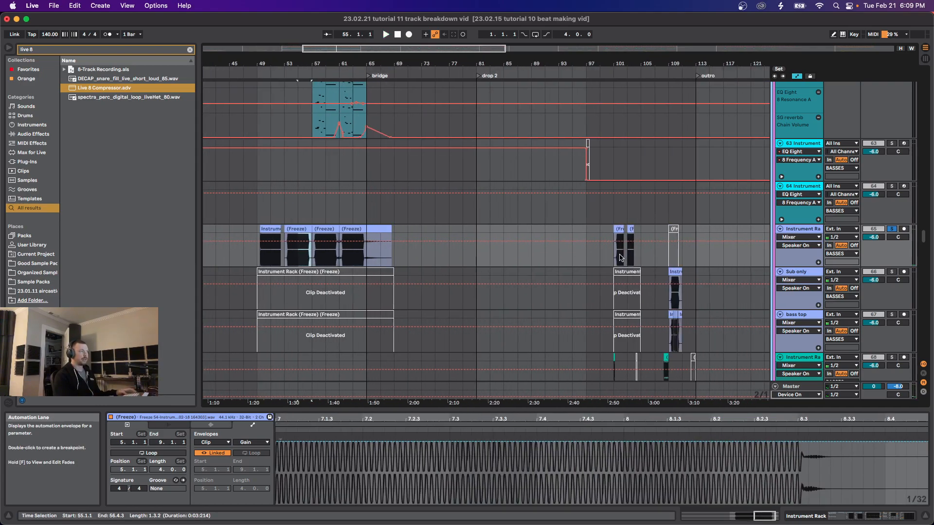
scroll(335, 255, up, 4)
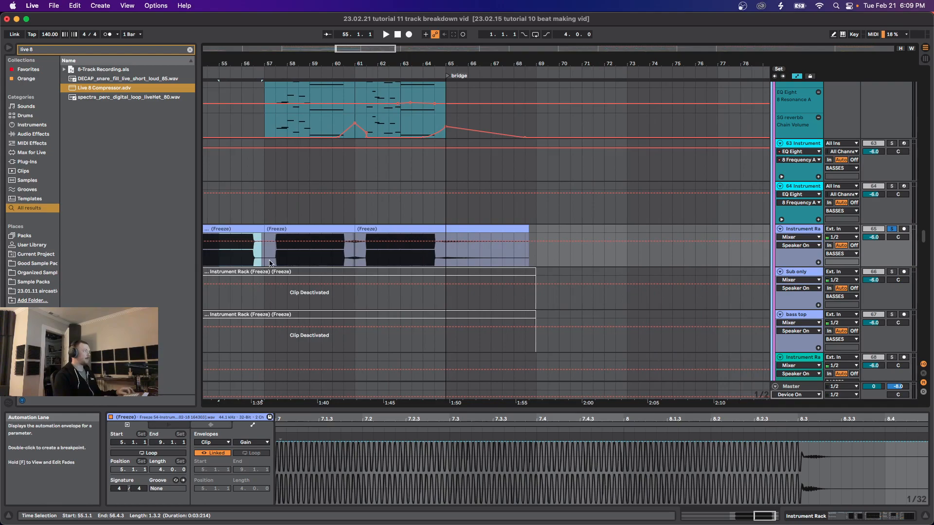
click(271, 264)
key(space)
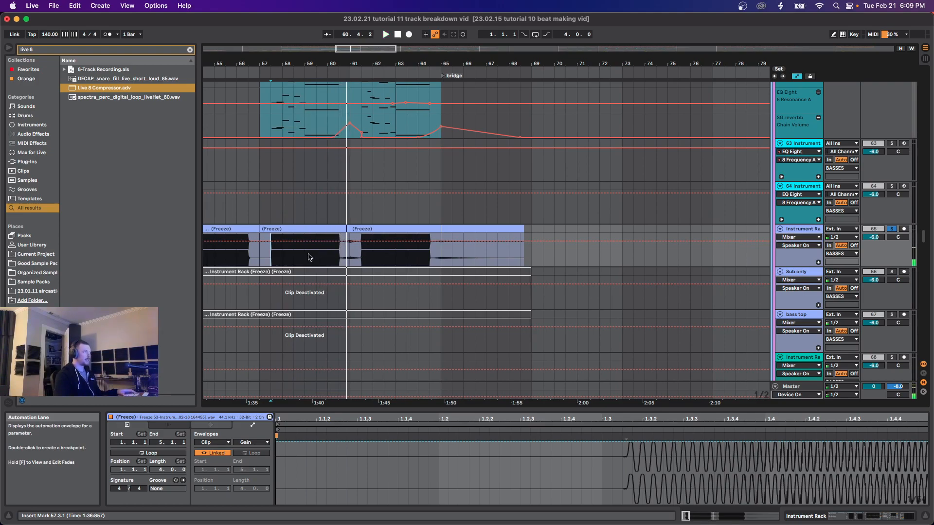
click(358, 258)
key(space)
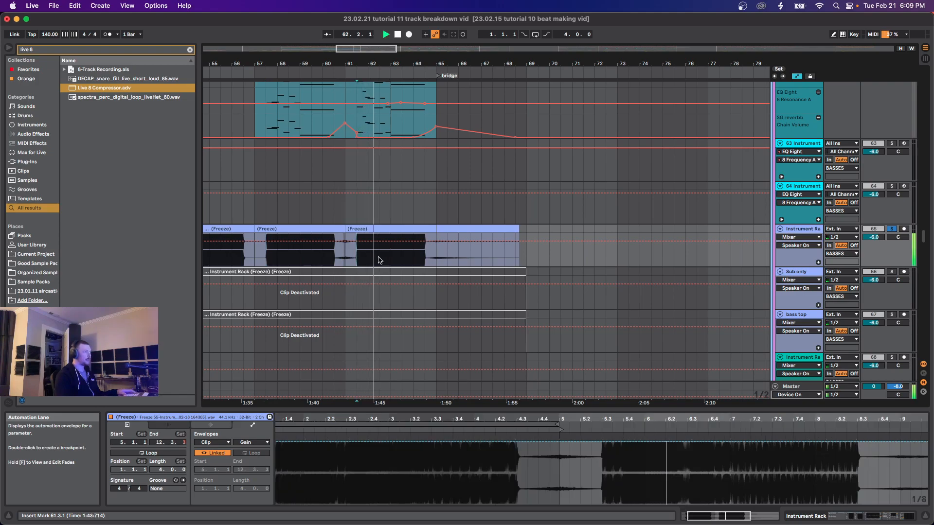
Step: Play bass track 65 from bar 63, and highlight and play 55.1 to 55.3 of its second frozen clip for comparison
scroll(387, 256, down, 2)
scroll(388, 256, down, 1)
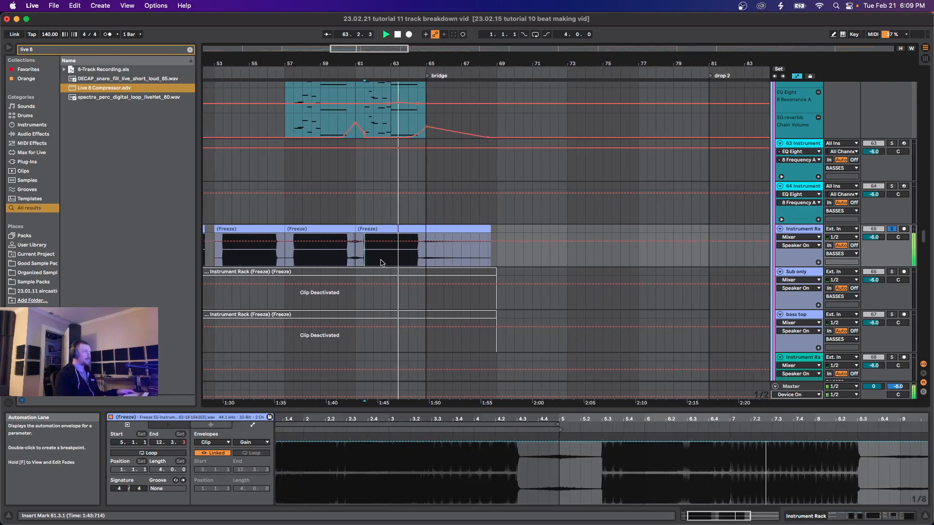
scroll(390, 259, down, 1)
click(401, 263)
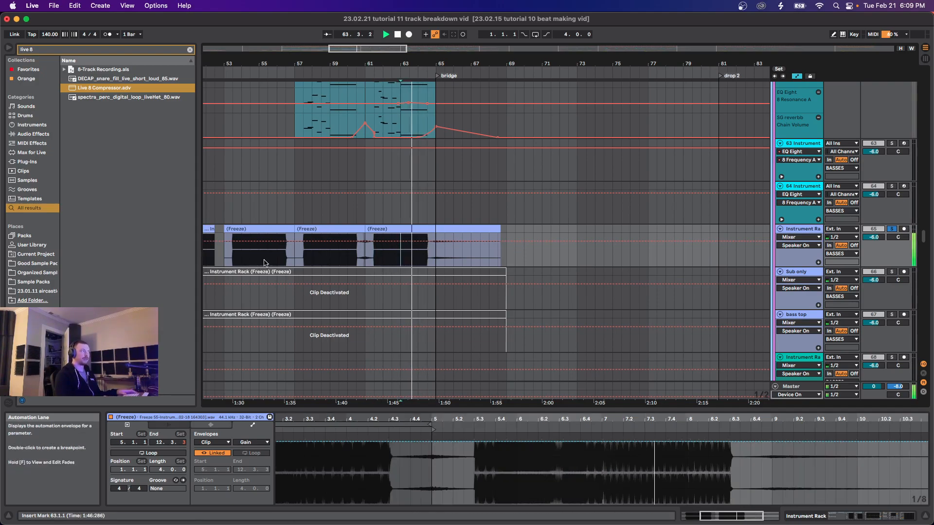
drag(261, 264, 264, 262)
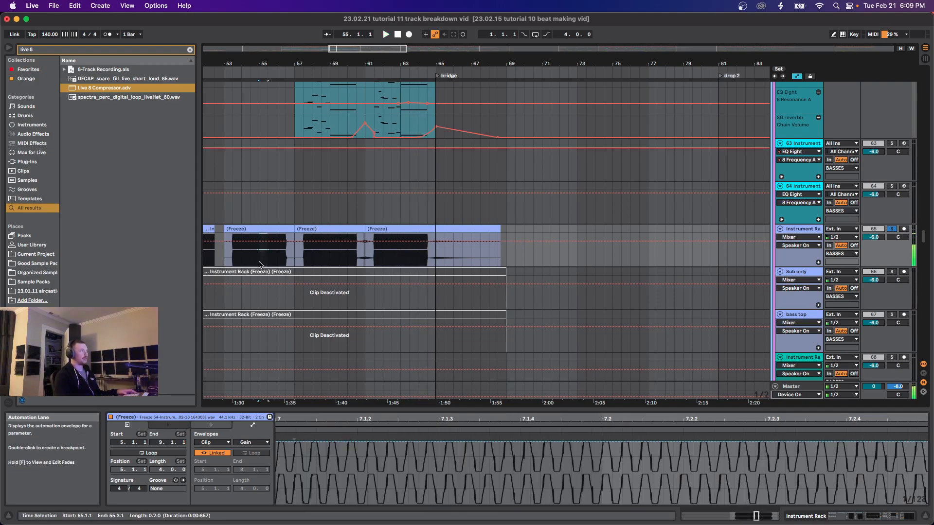
key(minus)
key(minus)
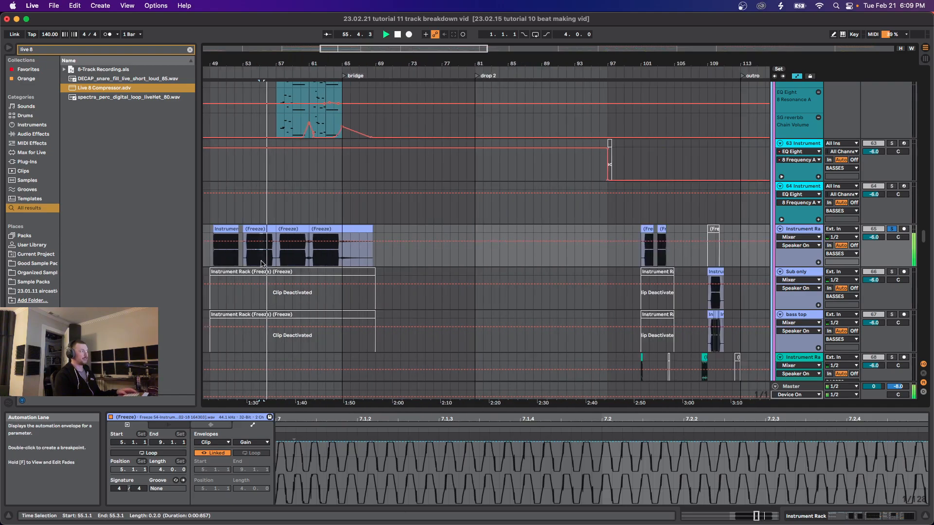
Step: Solo bass track 70, play its first frozen clip from 97.3 in drop 2, and stop playback
click(656, 259)
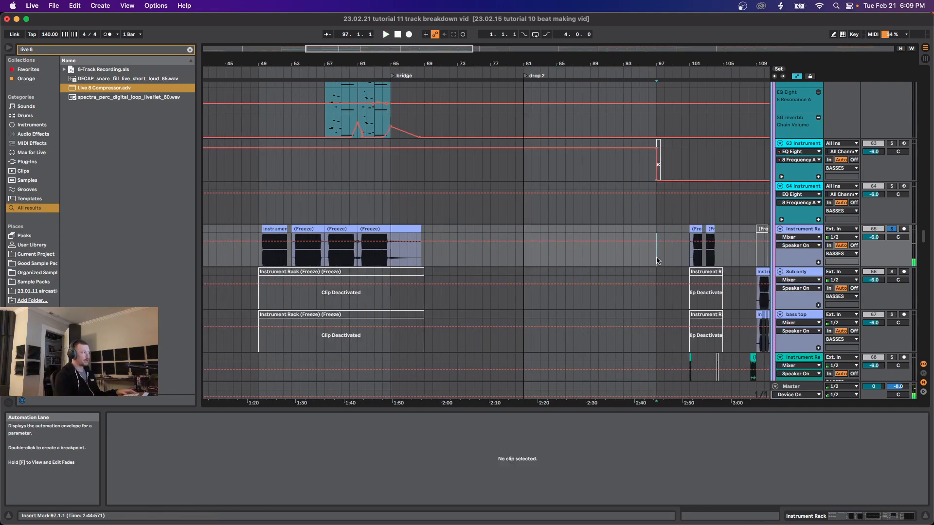
scroll(619, 283, down, 5)
scroll(691, 265, up, 4)
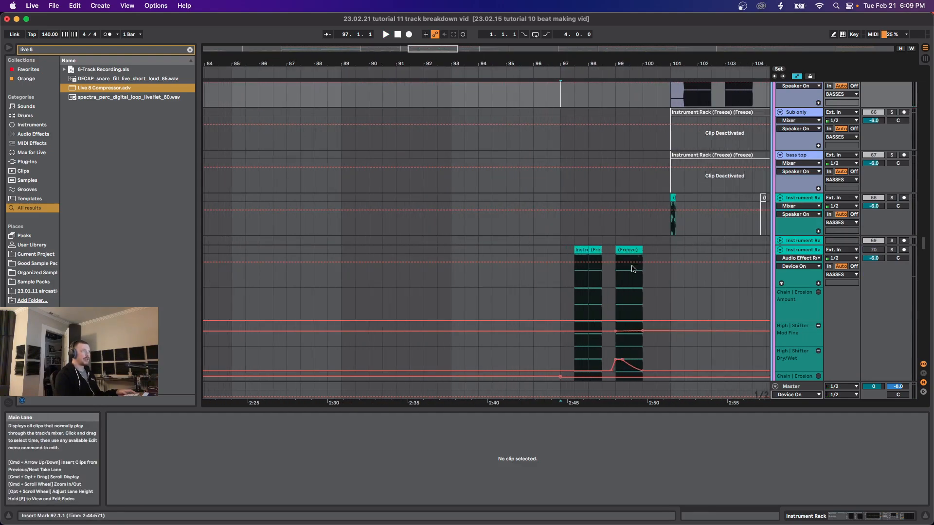
click(576, 295)
key(space)
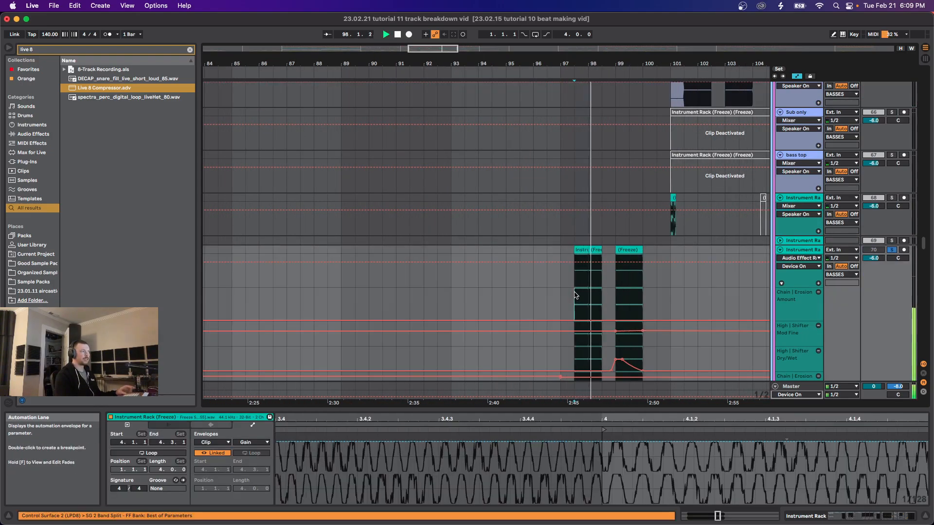
scroll(575, 294, down, 3)
key(space)
Step: Return to bass track 65 around bar 49, solo it, and play its second frozen clip from 53.3
scroll(438, 244, left, 10)
scroll(313, 232, up, 5)
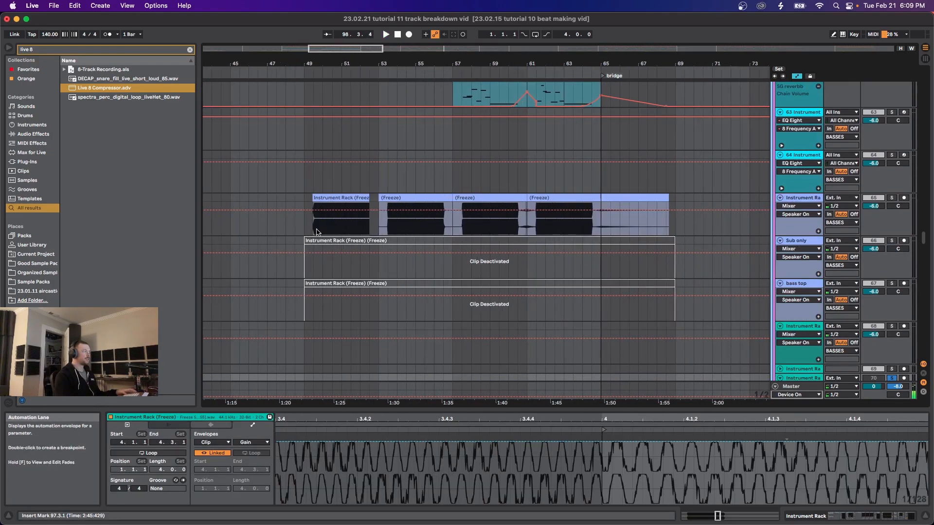
scroll(550, 234, up, 6)
scroll(526, 279, up, 3)
scroll(528, 282, down, 10)
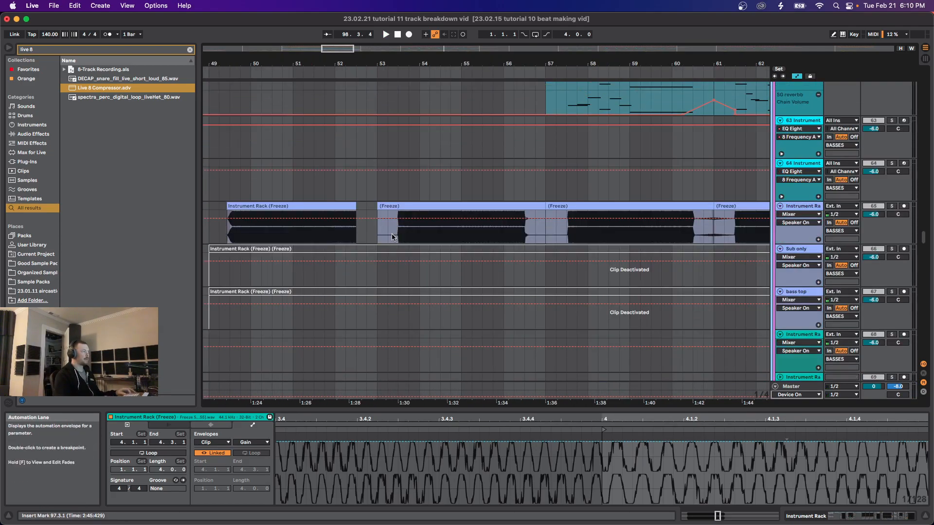
click(395, 237)
scroll(457, 237, left, 4)
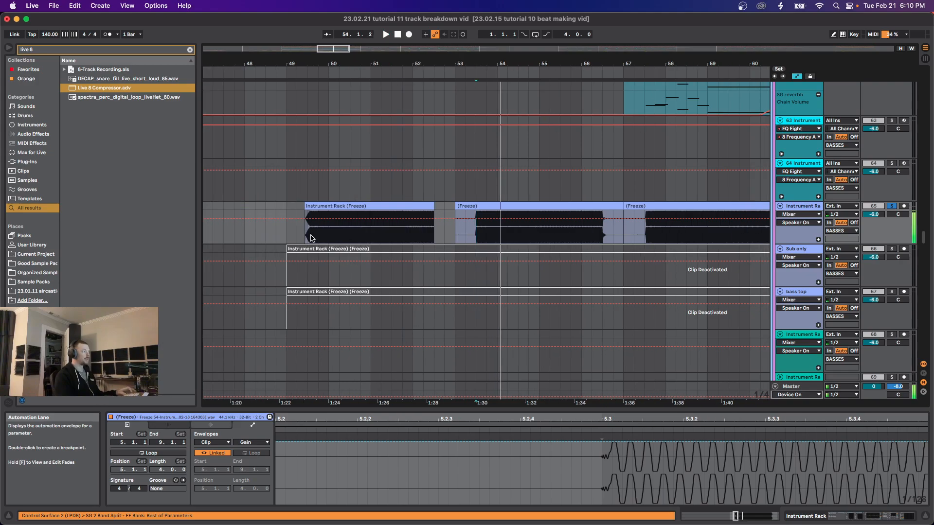
Step: Play bass track 65's first frozen clip from 49.3 and stop playback before bar 53
click(325, 234)
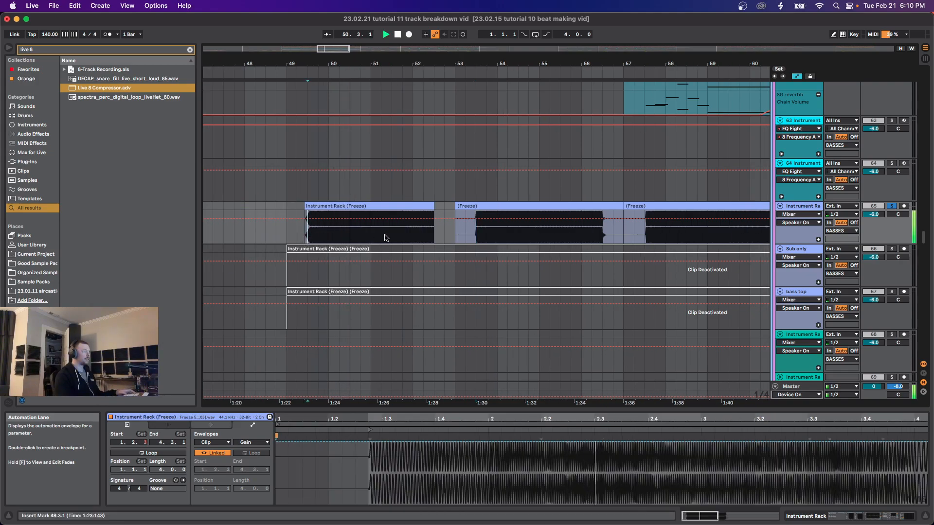
scroll(386, 237, down, 3)
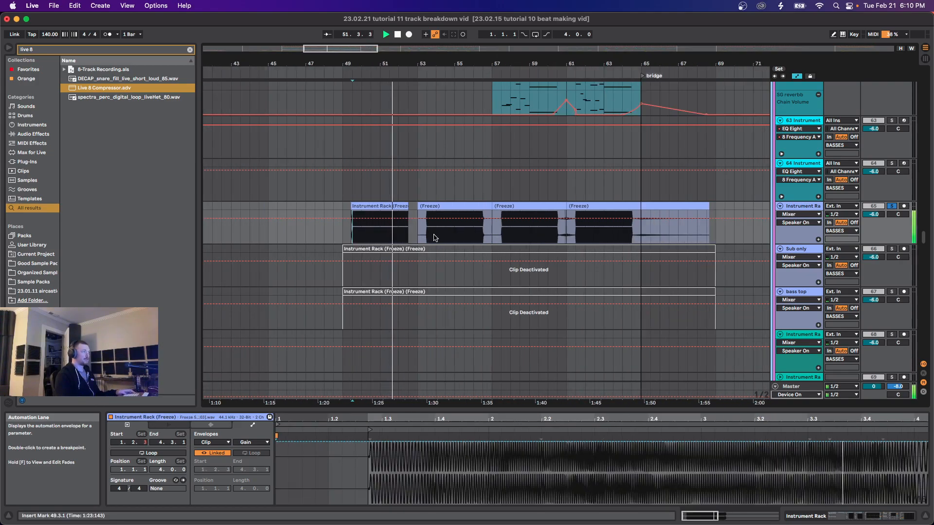
scroll(422, 242, right, 2)
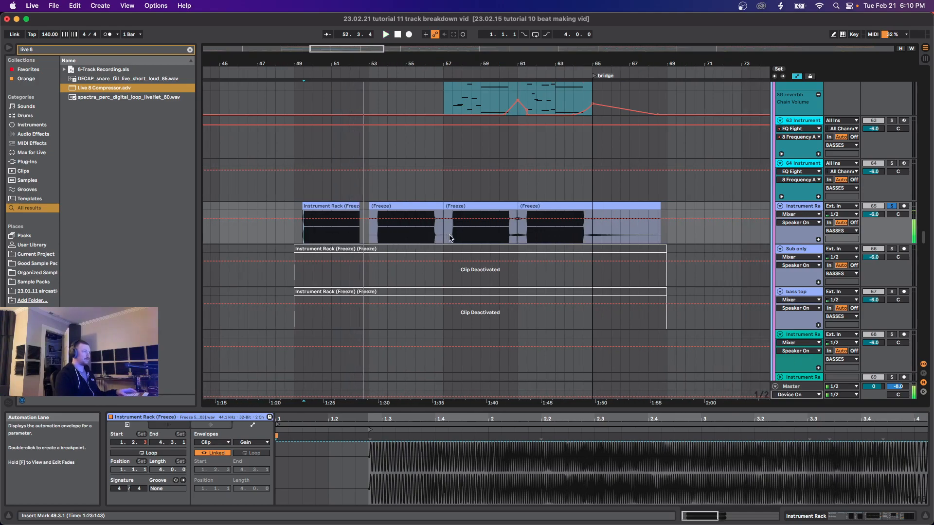
Step: Play bass track 65's third frozen clip from 57.3 and again from 59.1 through bar 64, and stop playback
click(450, 238)
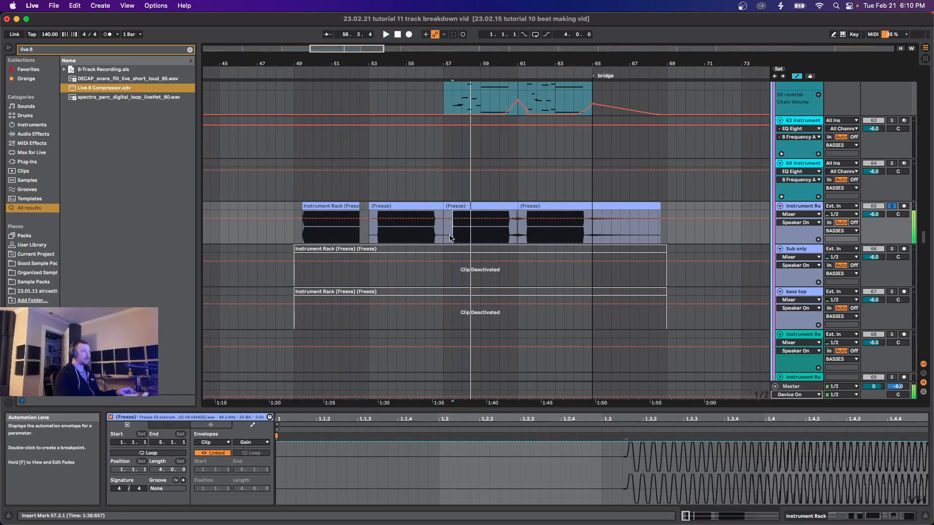
click(479, 239)
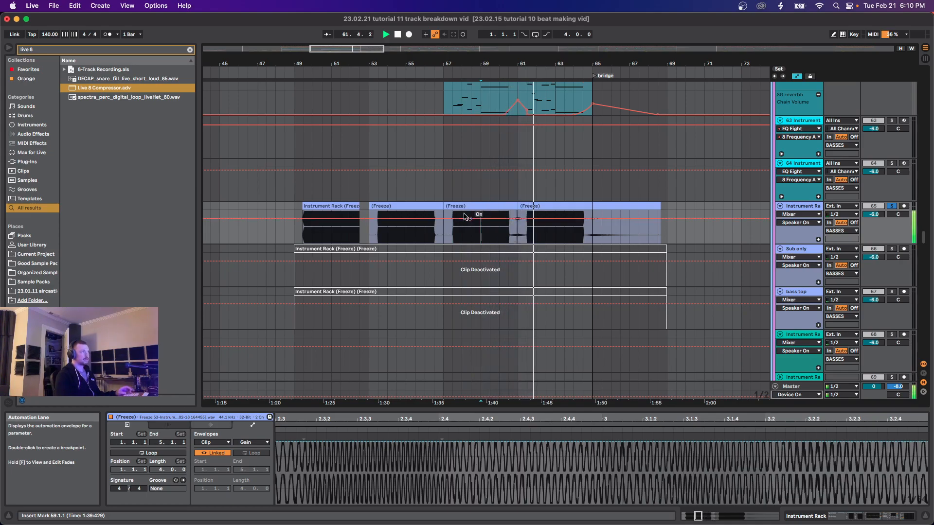
scroll(501, 246, down, 3)
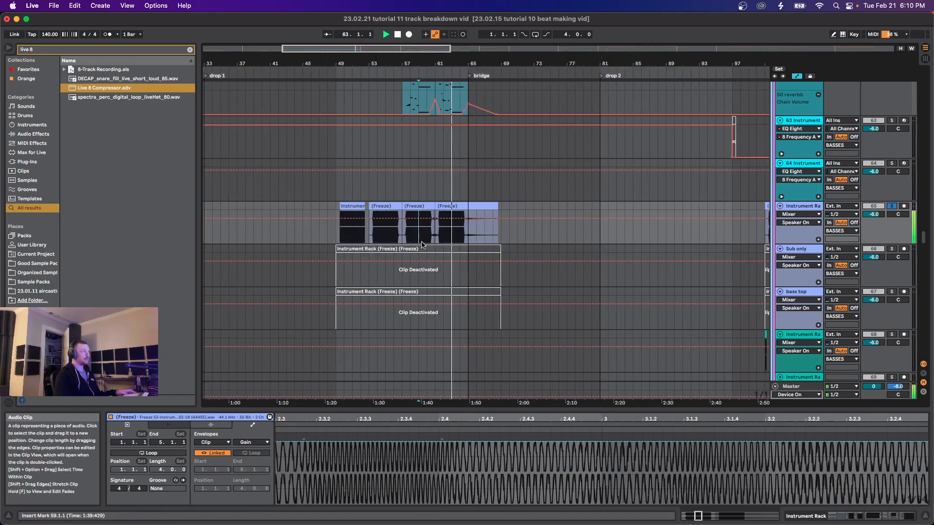
scroll(433, 263, down, 2)
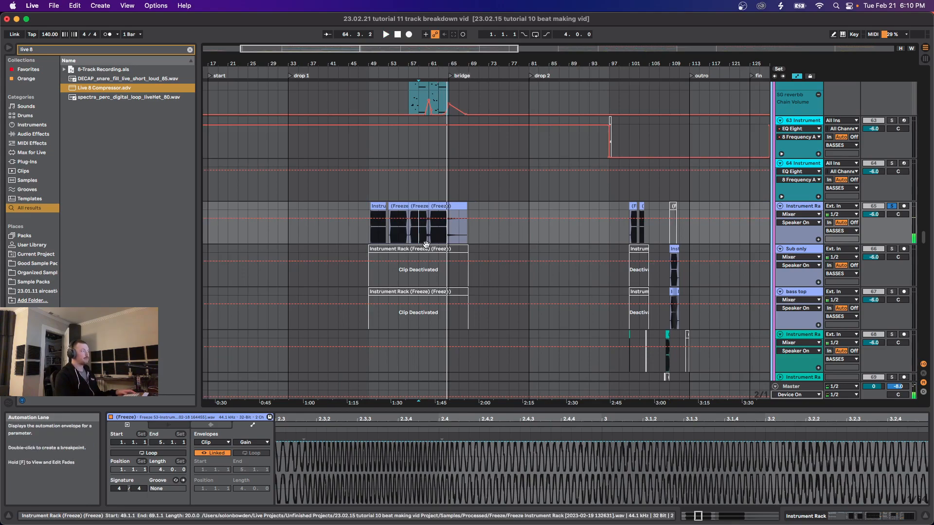
Step: Move to drop 2, solo bass track 70, play its first frozen clip from 97.3, and stop playback
scroll(481, 246, up, 3)
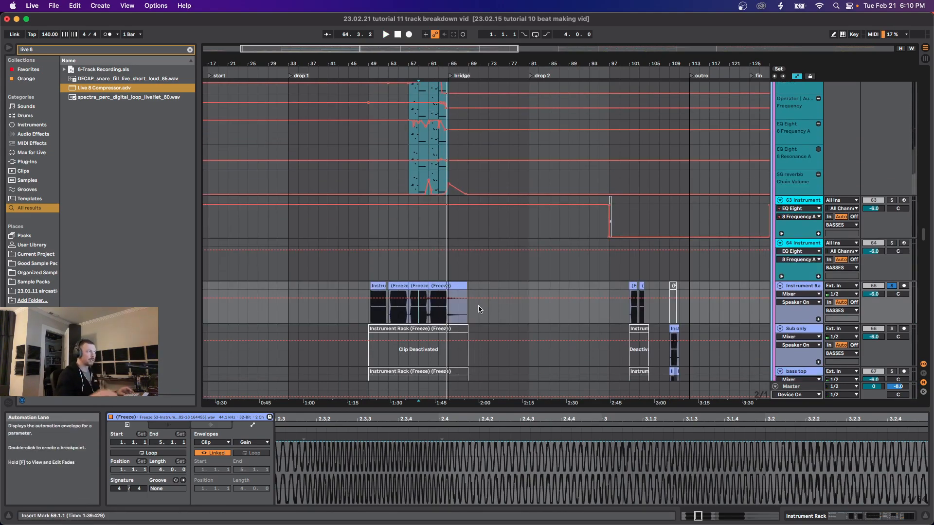
scroll(484, 307, right, 3)
scroll(497, 307, down, 5)
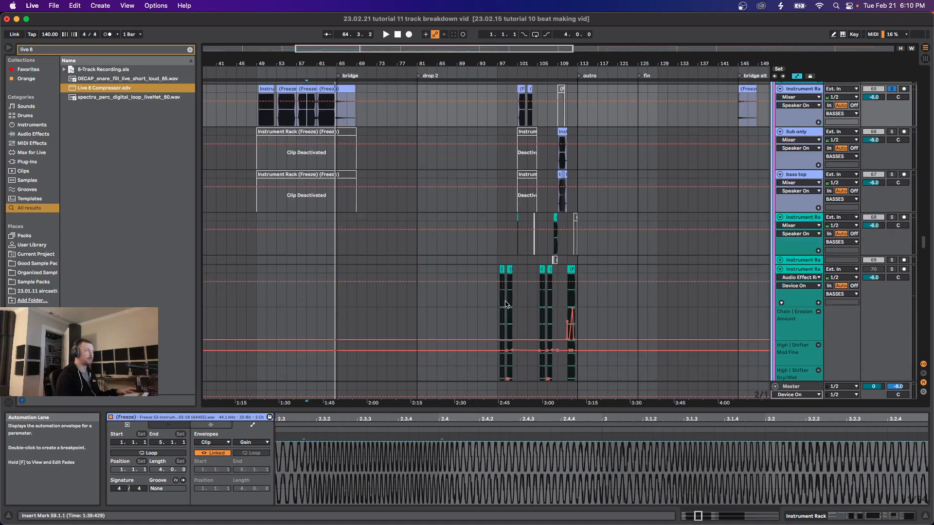
scroll(505, 305, up, 5)
click(443, 306)
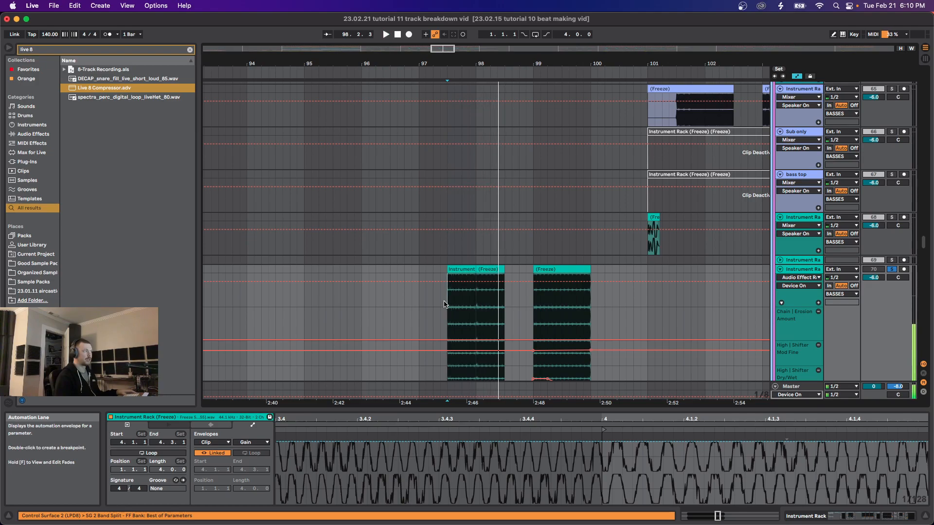
Step: Replay bass track 70's first frozen clip from 97.3 and stop playback
key(space)
key(space)
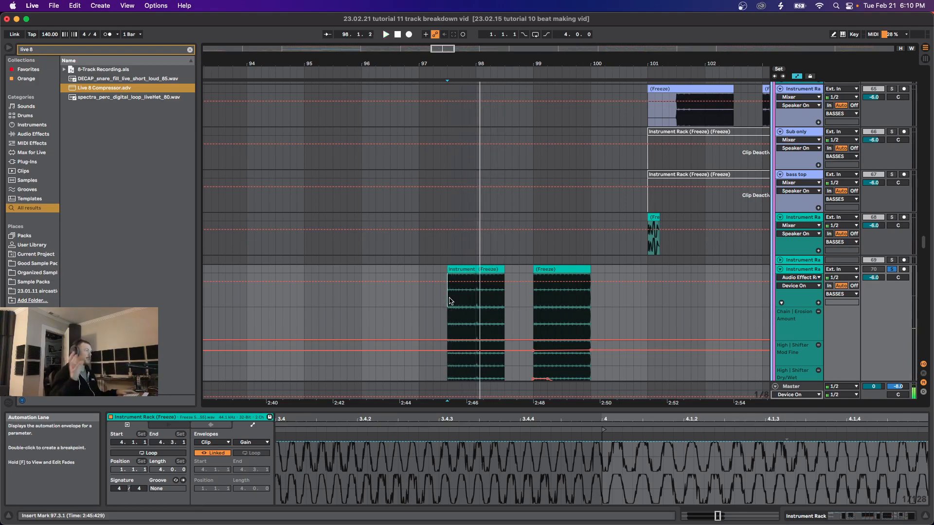
click(248, 442)
click(418, 342)
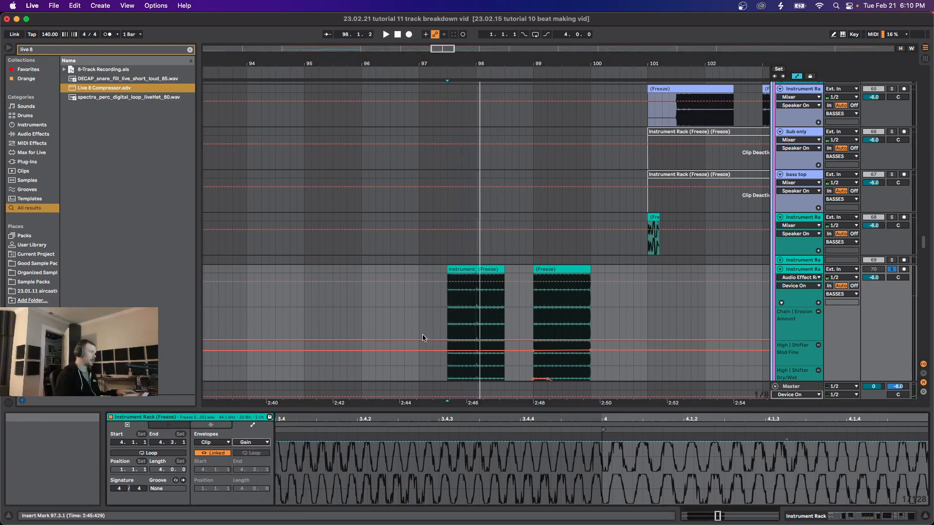
Step: Place the start position at bar 97 on bass track 70, play from there, and stop playback
scroll(457, 295, down, 3)
scroll(457, 296, down, 3)
scroll(449, 306, down, 2)
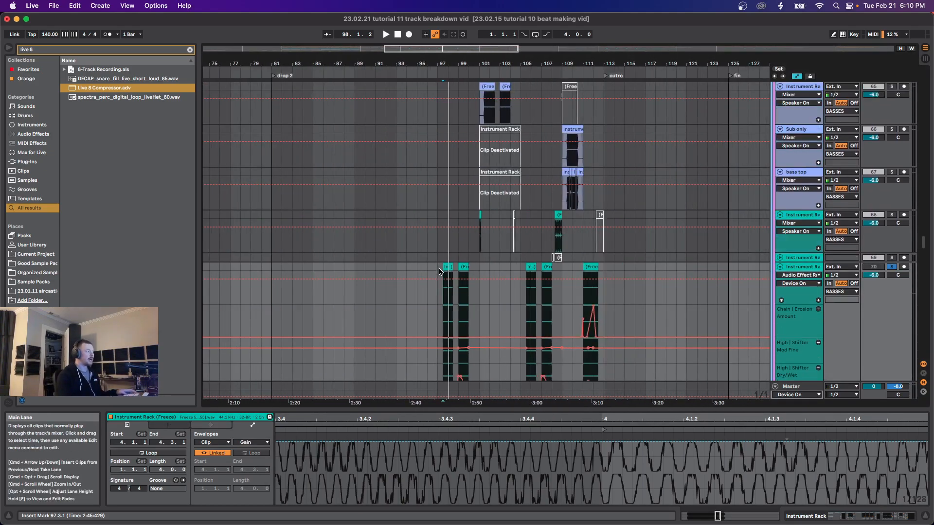
click(436, 161)
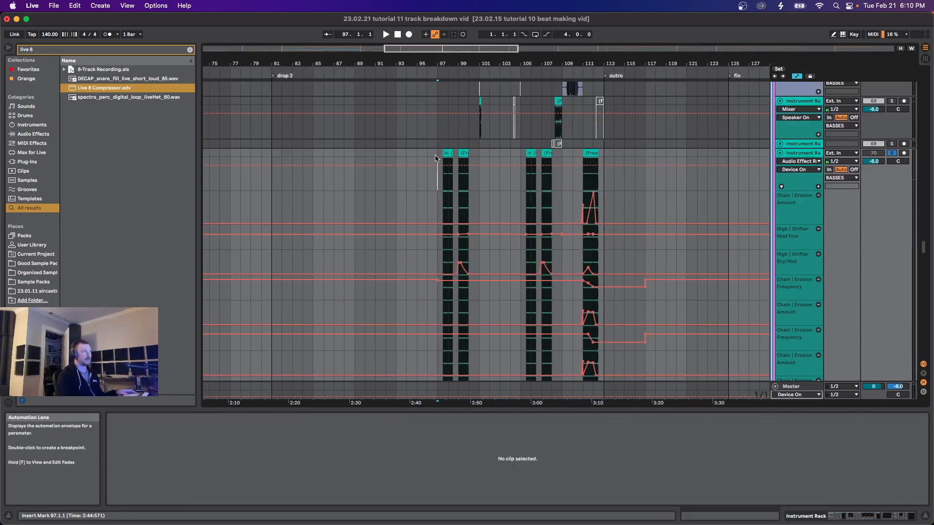
scroll(432, 200, up, 5)
scroll(432, 201, down, 3)
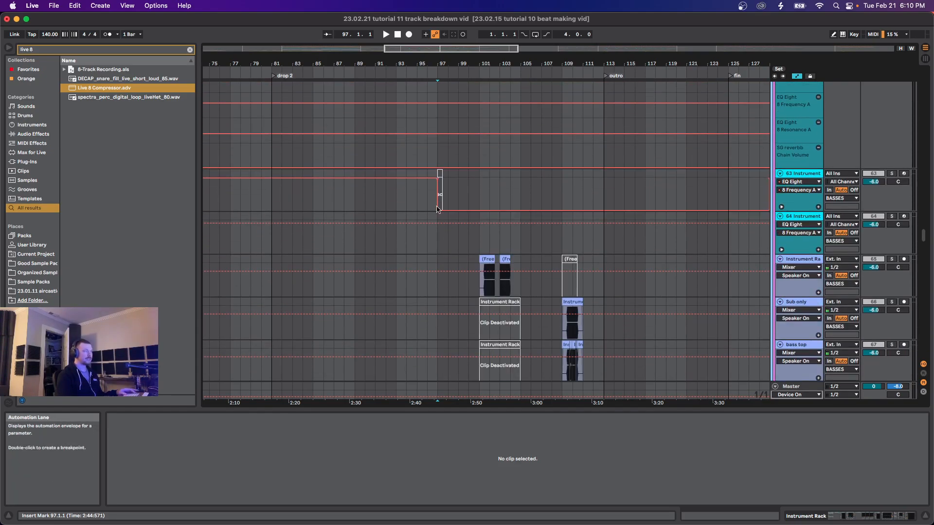
scroll(445, 228, down, 10)
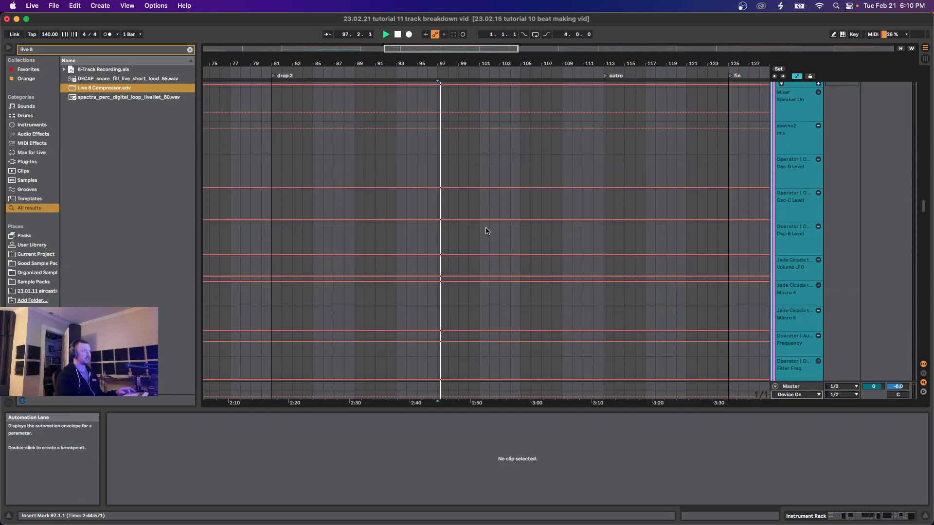
key(space)
Step: Play drop 2 from bar 95 without solo, follow the bass parts on tracks 67 to 70, and return the start position to 97.1
scroll(476, 271, up, 5)
click(426, 269)
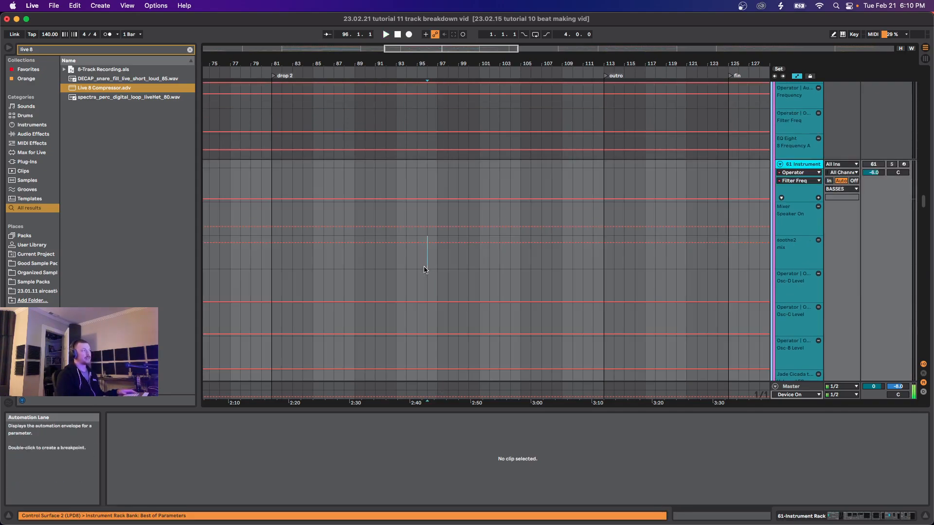
scroll(424, 270, up, 5)
click(419, 271)
key(space)
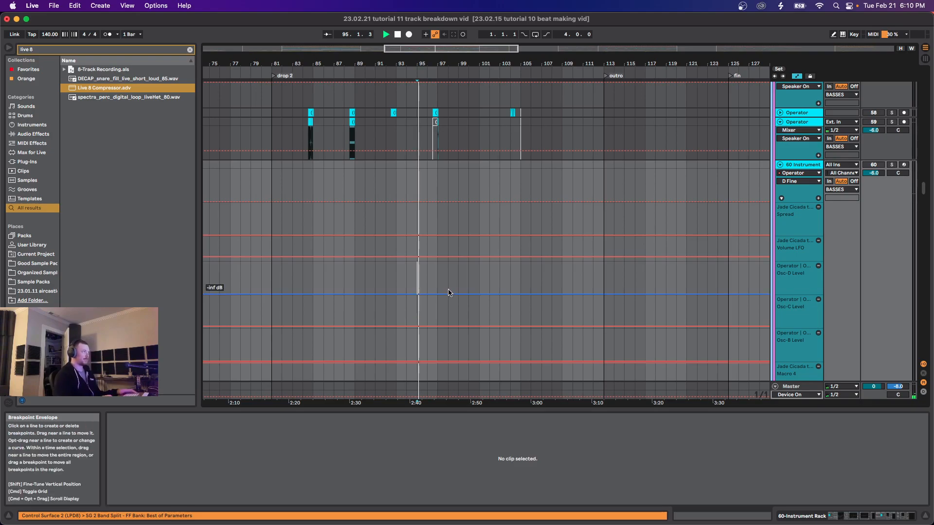
scroll(440, 292, down, 5)
scroll(437, 298, down, 10)
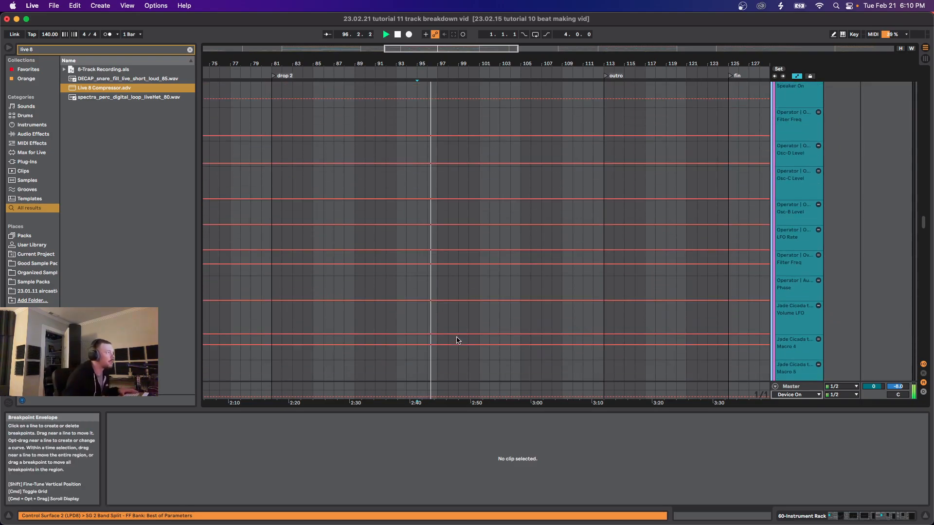
scroll(469, 246, up, 5)
scroll(474, 236, up, 3)
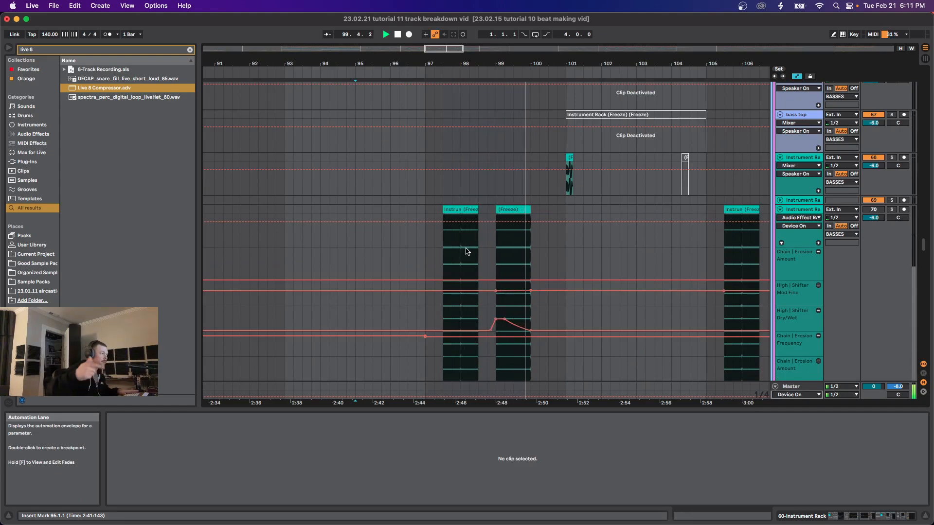
scroll(511, 208, down, 2)
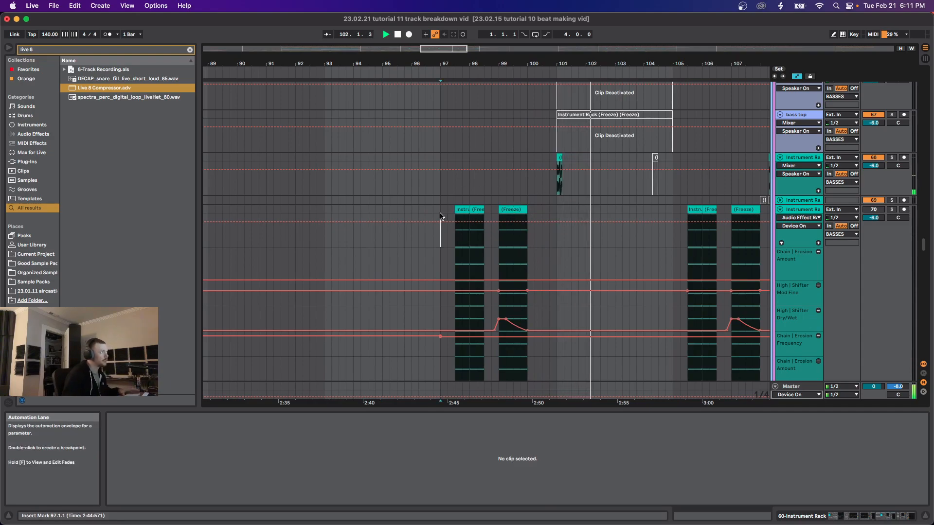
scroll(441, 216, right, 3)
scroll(438, 223, up, 3)
scroll(428, 244, down, 3)
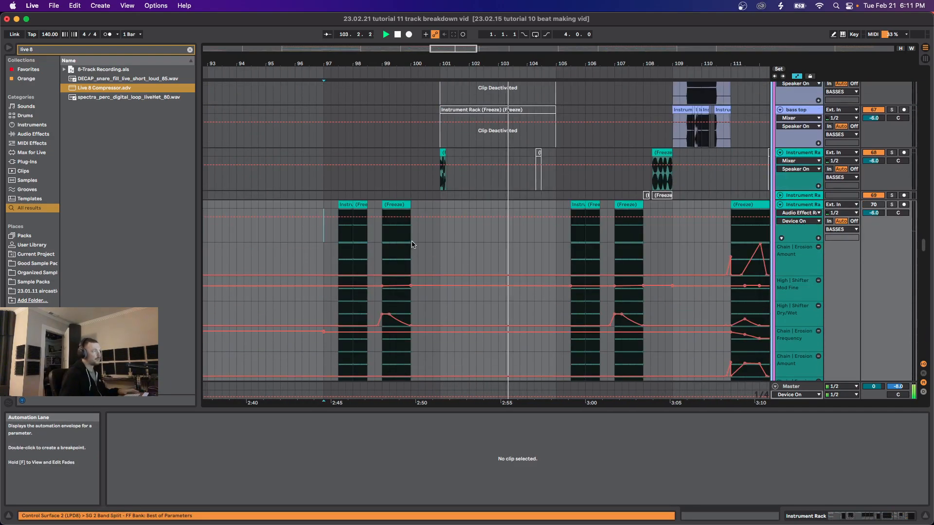
scroll(417, 243, down, 3)
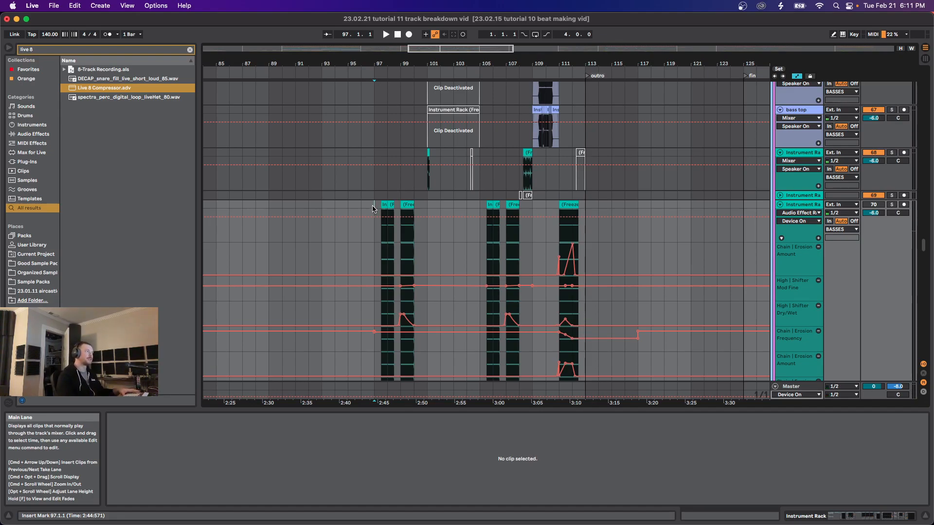
Step: Switch to OBS to check the recording, and return to the Live arrangement
click(370, 513)
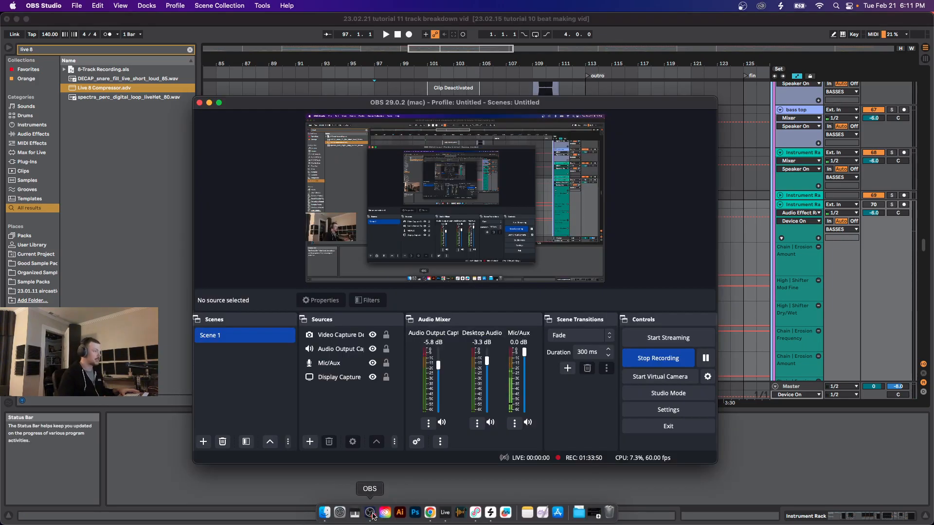
key(super+Tab)
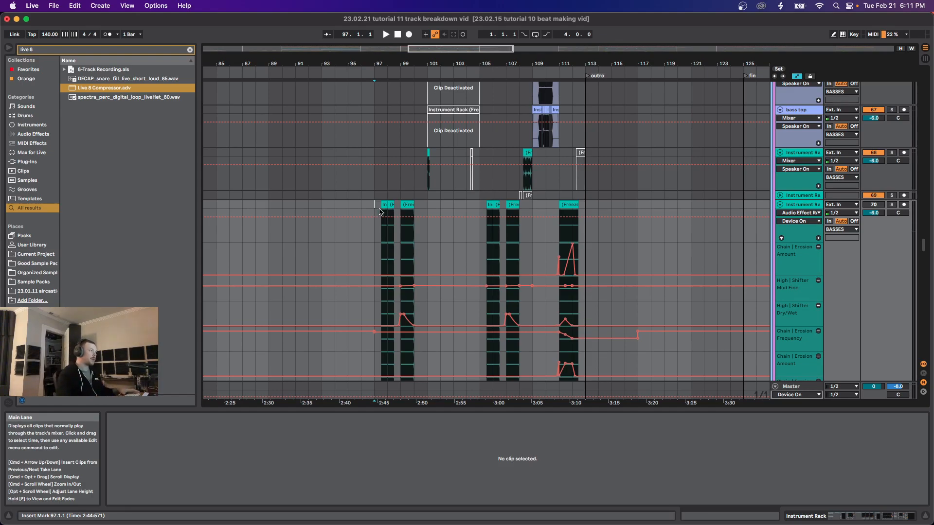
Step: Solo bass track 70 and audition its frozen clips from 97.3 and 98.1
scroll(378, 209, up, 3)
scroll(381, 207, down, 5)
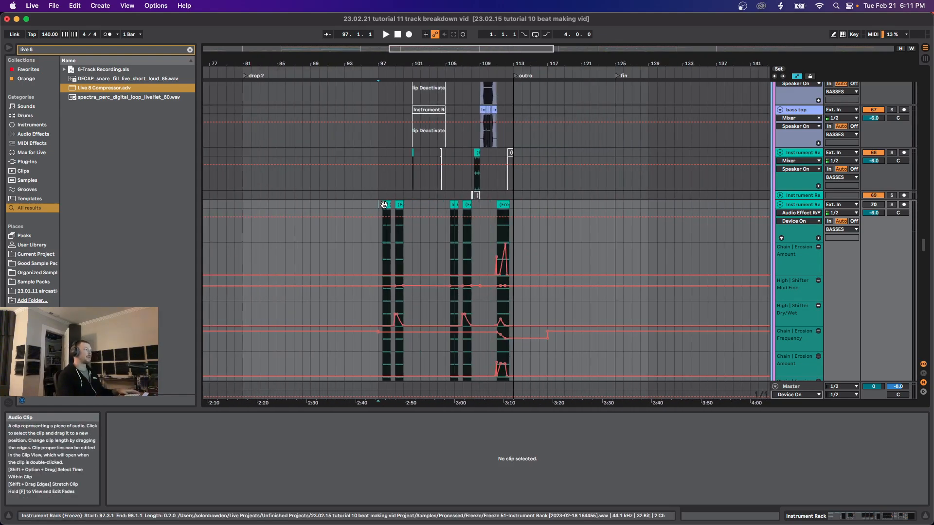
scroll(384, 204, up, 3)
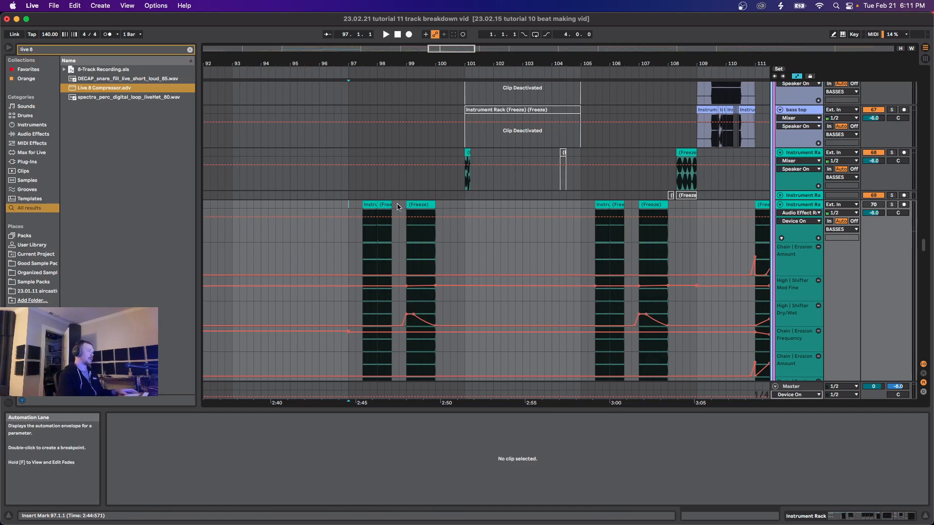
click(365, 240)
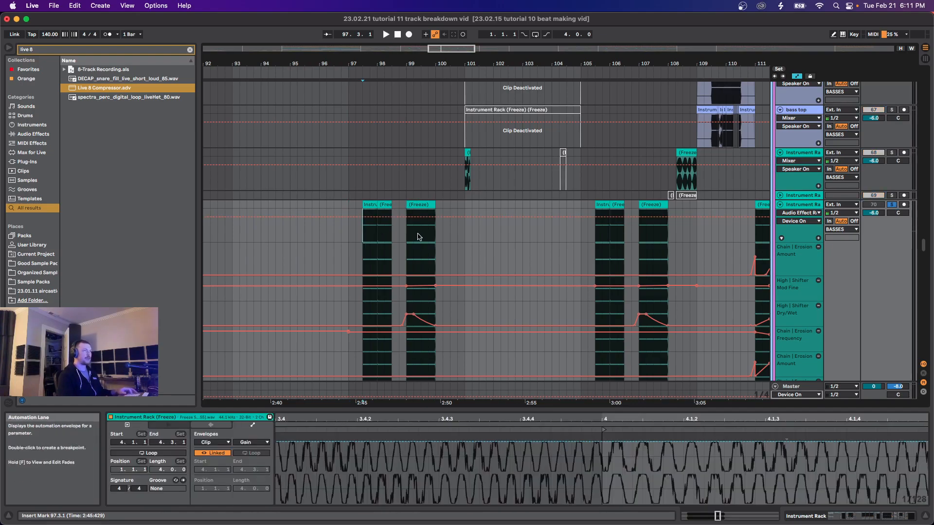
click(384, 205)
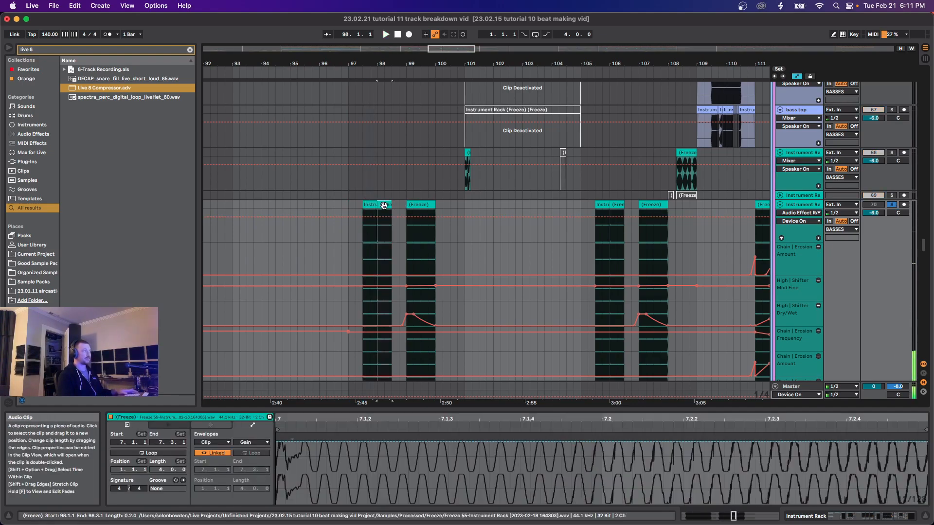
key(space)
Step: Play bass track 70's frozen clip from 99.1 and stop playback after bar 100
click(419, 204)
key(space)
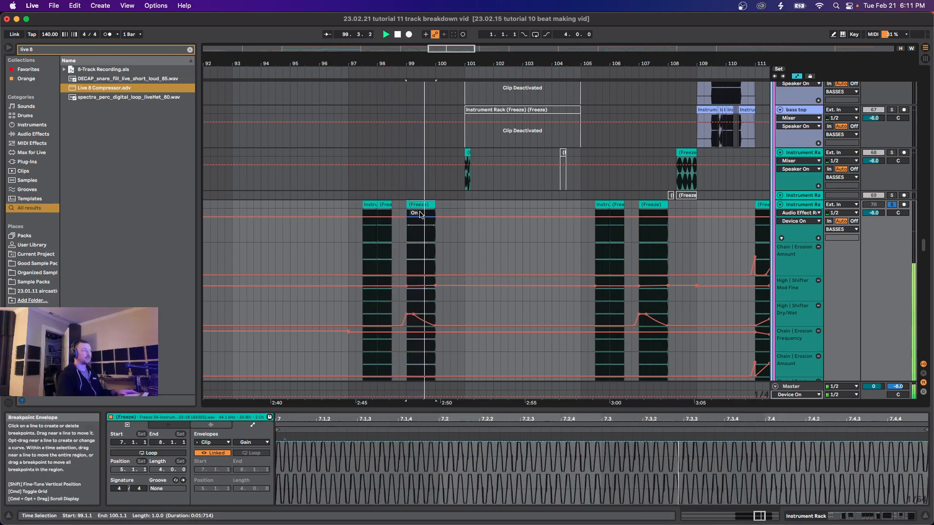
key(space)
Step: Show bass track 70's device chain and fit the arrangement's width in view
scroll(633, 229, down, 3)
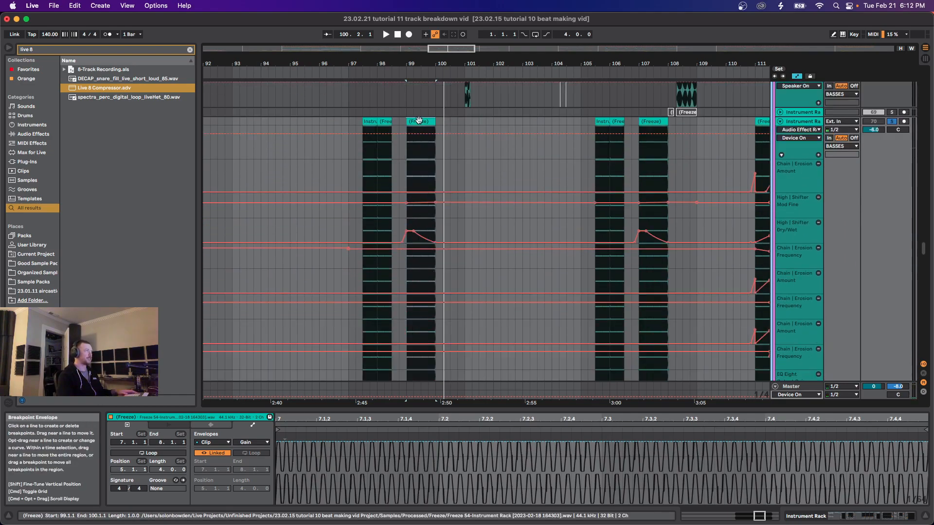
click(814, 124)
key(w)
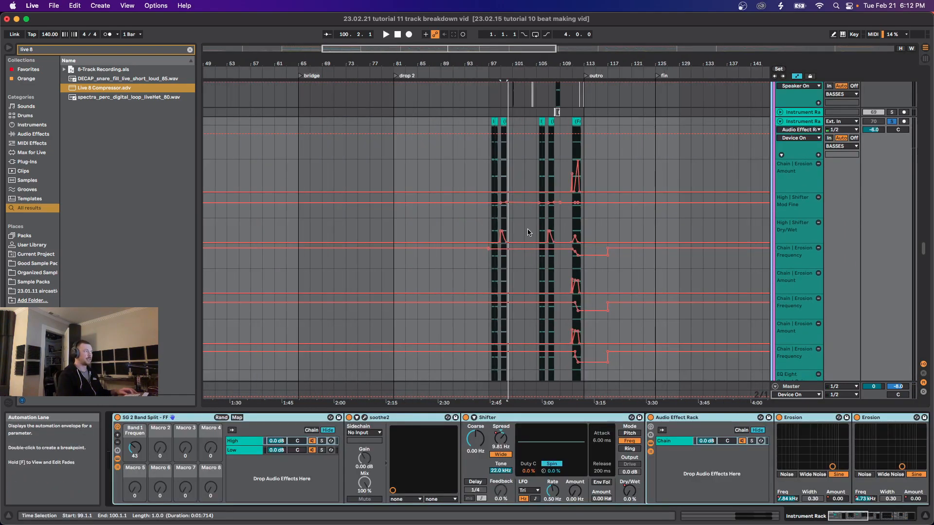
Step: Return to bass track 65, solo it, and play its second frozen clip from bar 55
scroll(334, 225, up, 8)
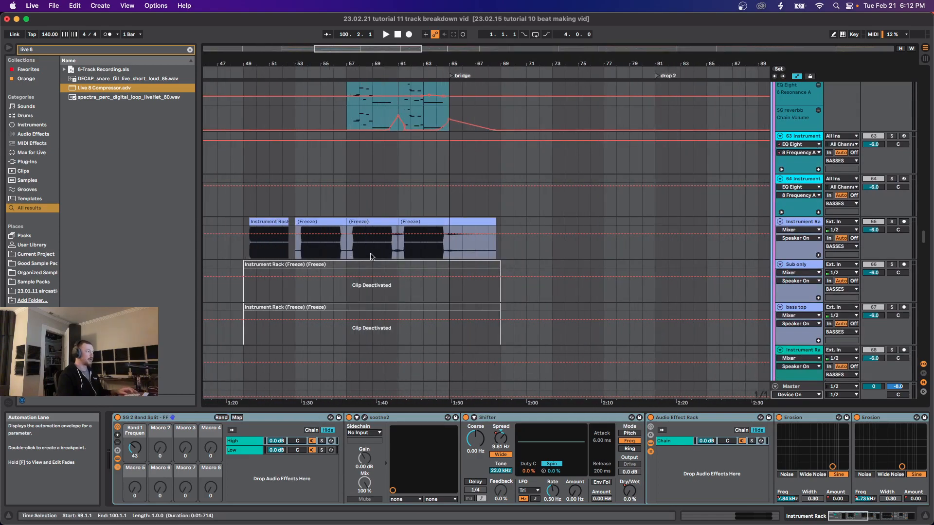
click(316, 255)
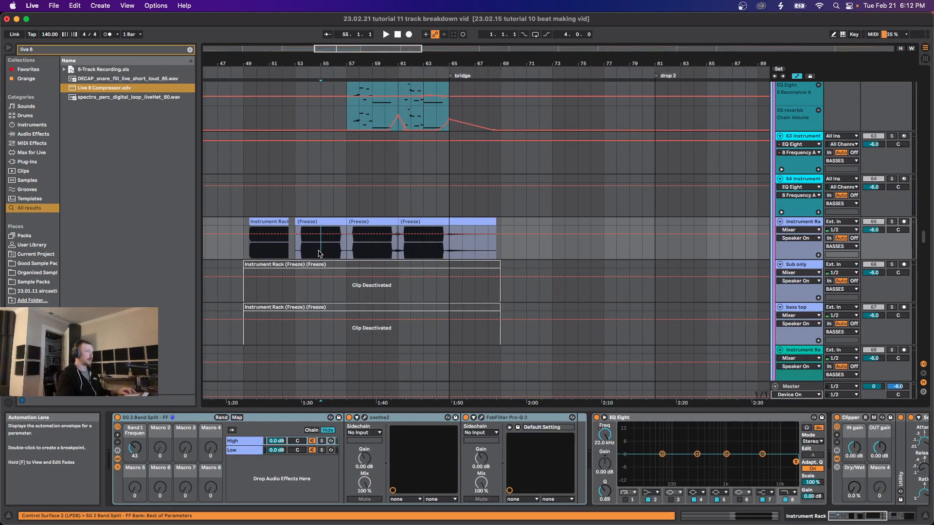
key(space)
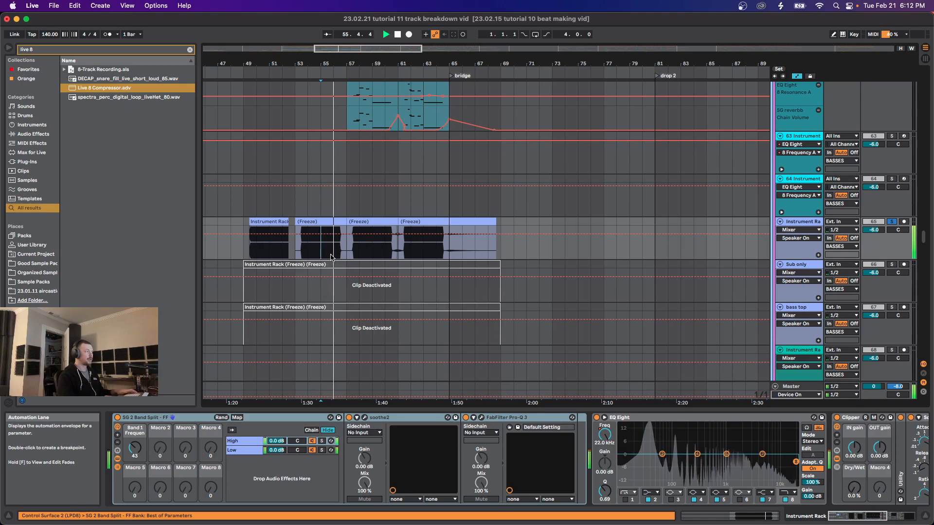
Step: Stop playback, locate bass track 71's clip at 99.1, and show its Shifter Mod Fine automation
scroll(591, 287, up, 5)
scroll(586, 302, right, 10)
scroll(586, 302, down, 5)
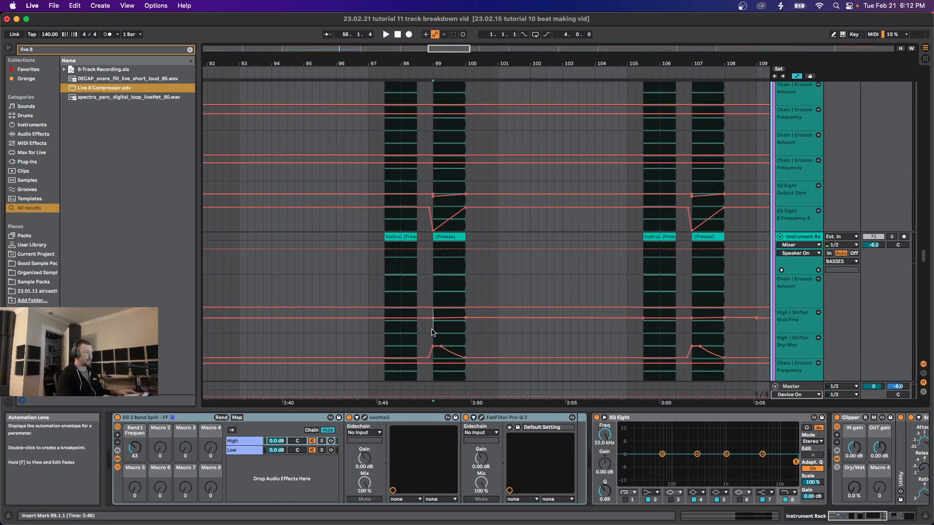
click(433, 333)
scroll(796, 230, down, 4)
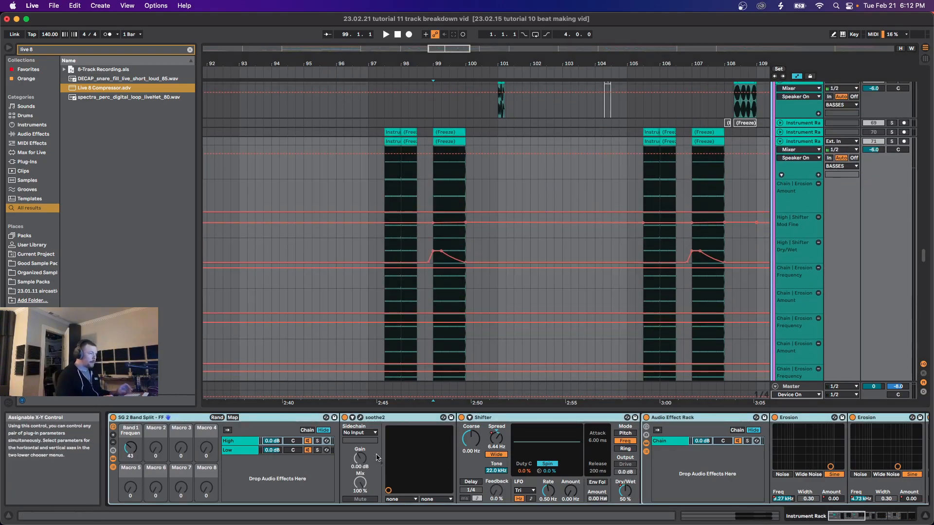
click(498, 439)
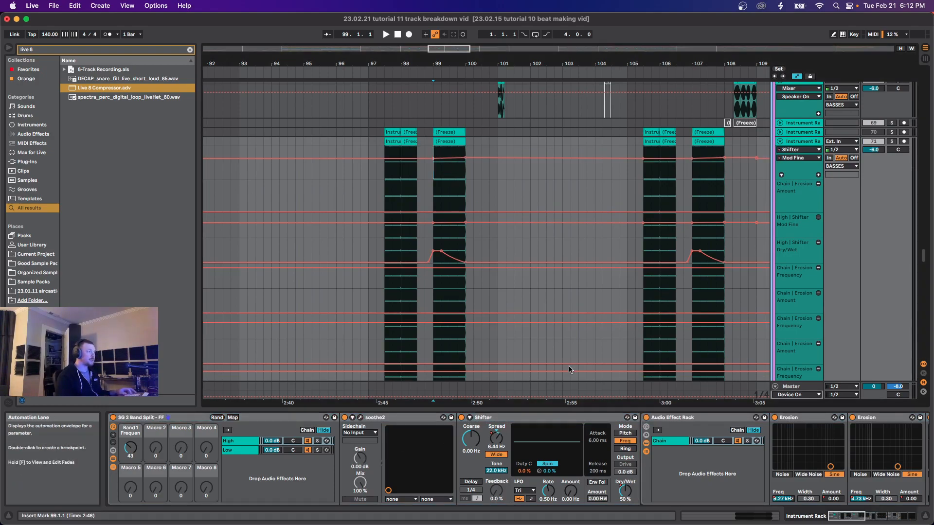
Step: Examine the Shifter and the three Erosion devices in bass track 71's device chain
scroll(599, 461, right, 5)
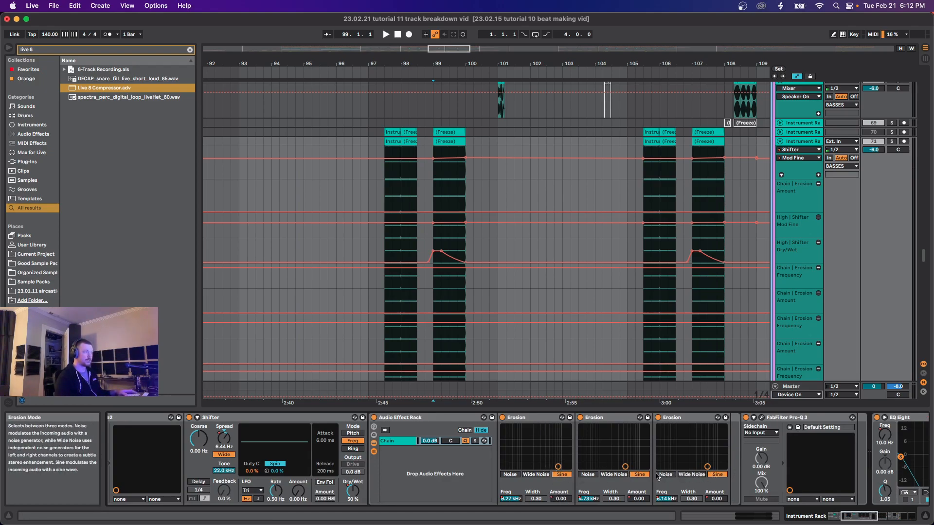
scroll(671, 477, right, 3)
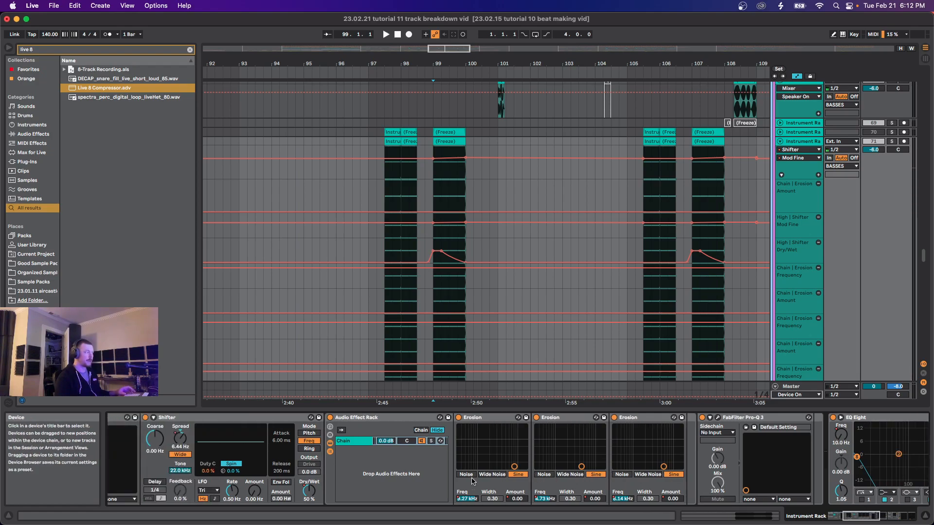
scroll(504, 471, left, 5)
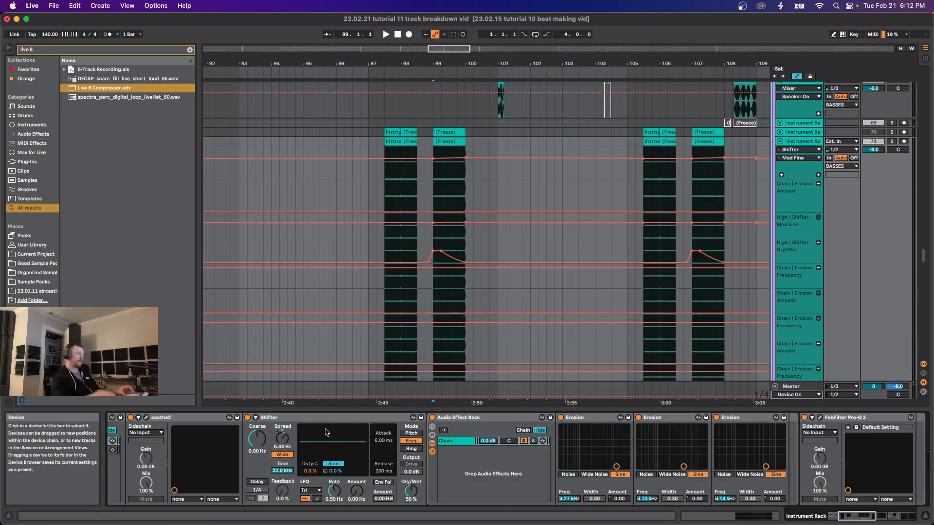
scroll(204, 458, left, 5)
Step: Compare the Low and High chains of track 71's band split rack, and examine the devices through EQ Eight and Squashglue
click(165, 454)
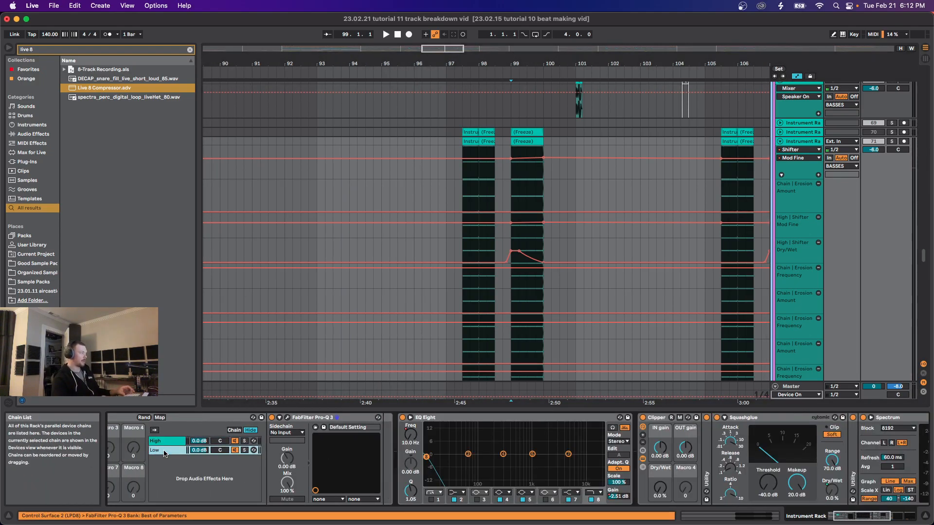
click(165, 443)
scroll(341, 458, right, 5)
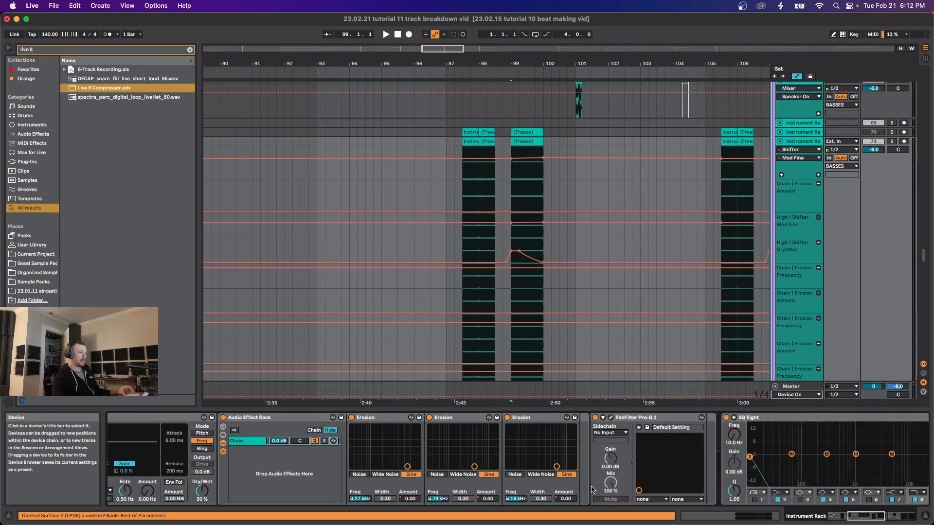
scroll(626, 466, right, 8)
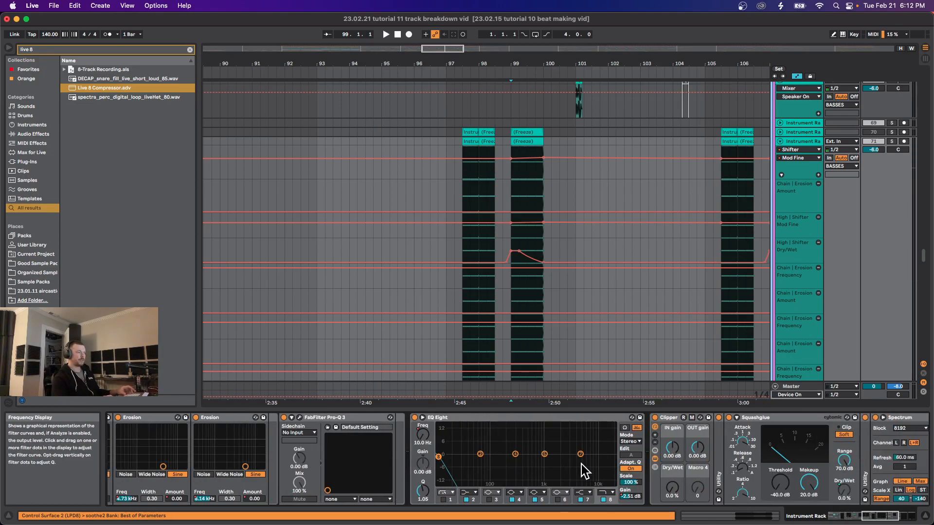
Step: Play bass track 71's clip from 99.1 soloed and compare it with EQ Eight bypassed and active
scroll(487, 462, left, 5)
key(space)
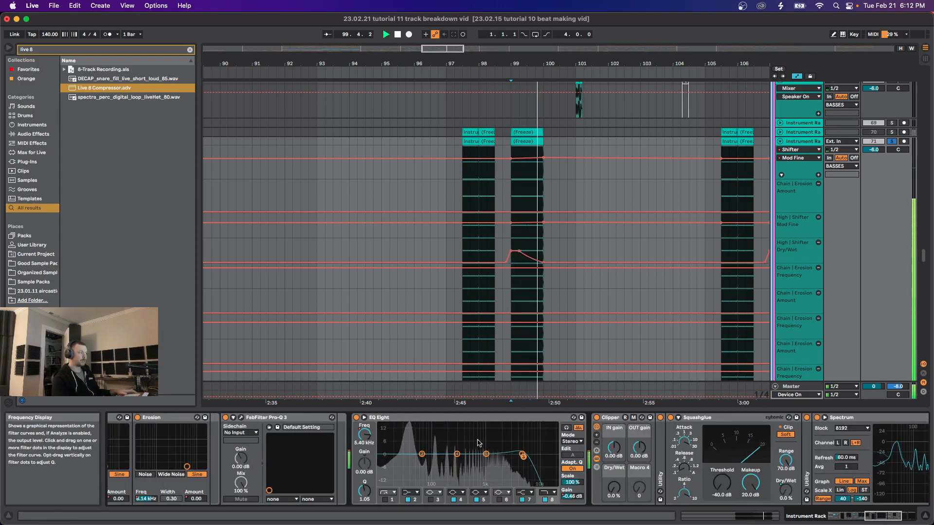
click(356, 418)
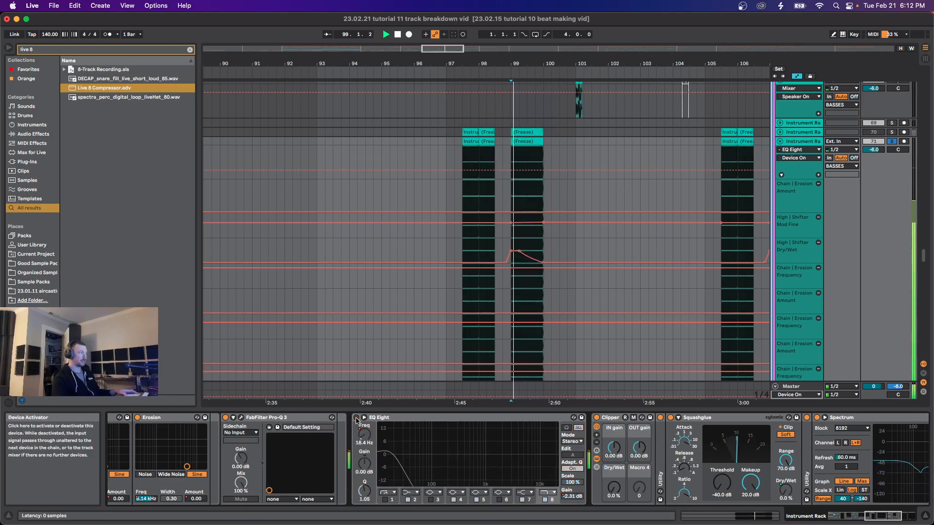
click(356, 419)
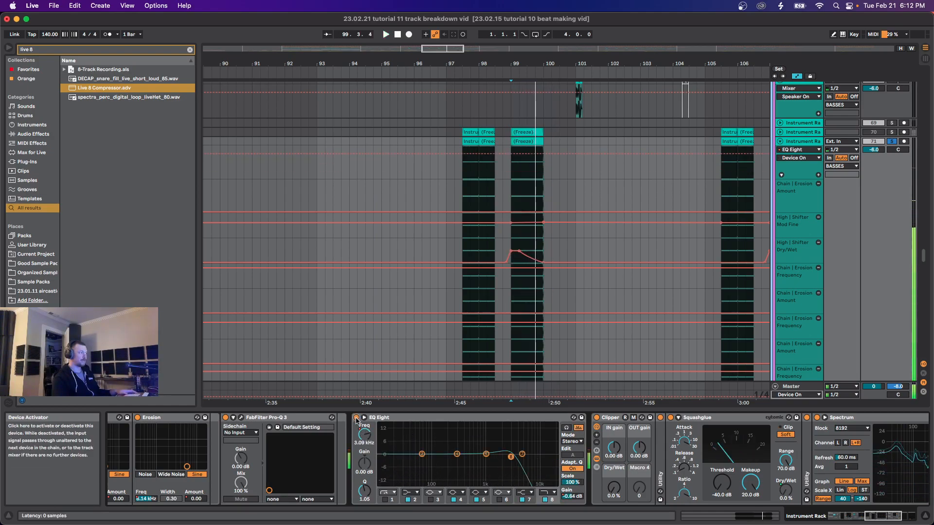
Step: Open track 71's frozen clip at bar 99 and examine its clip Transposition envelope and waveform
double_click(524, 141)
key(space)
click(211, 441)
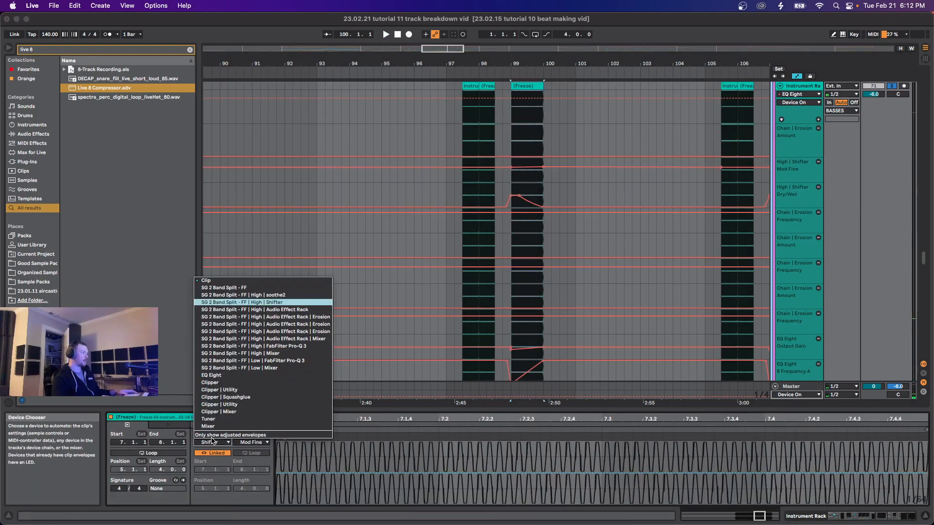
click(211, 284)
click(250, 442)
click(257, 455)
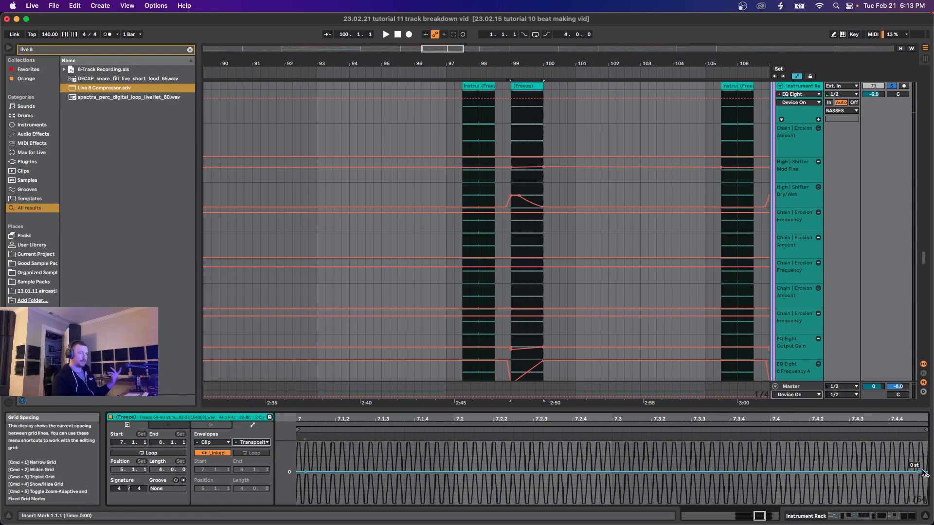
scroll(307, 475, down, 2)
scroll(307, 475, down, 3)
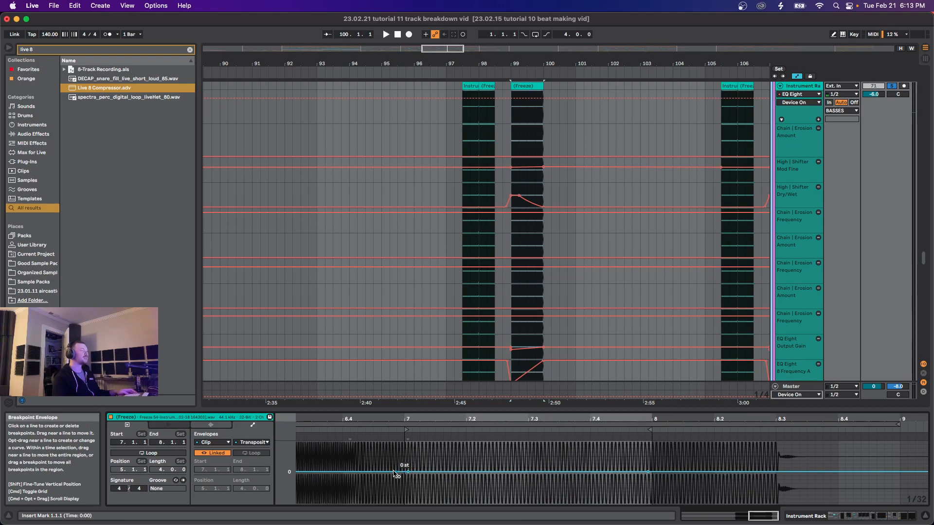
scroll(418, 475, up, 3)
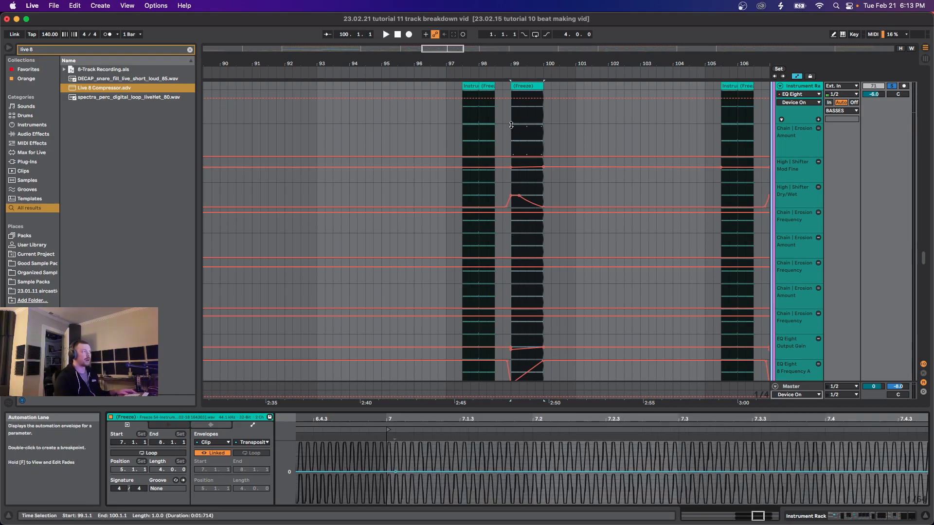
Step: Play track 71's clip from 99.1 with the Erosion rack bypassed, switching EQ Eight off and back on
click(508, 128)
click(848, 124)
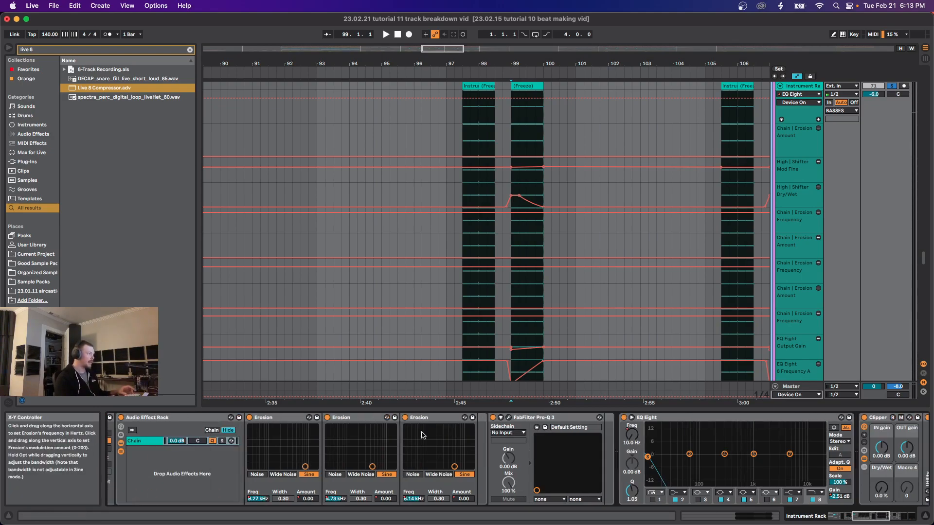
click(121, 417)
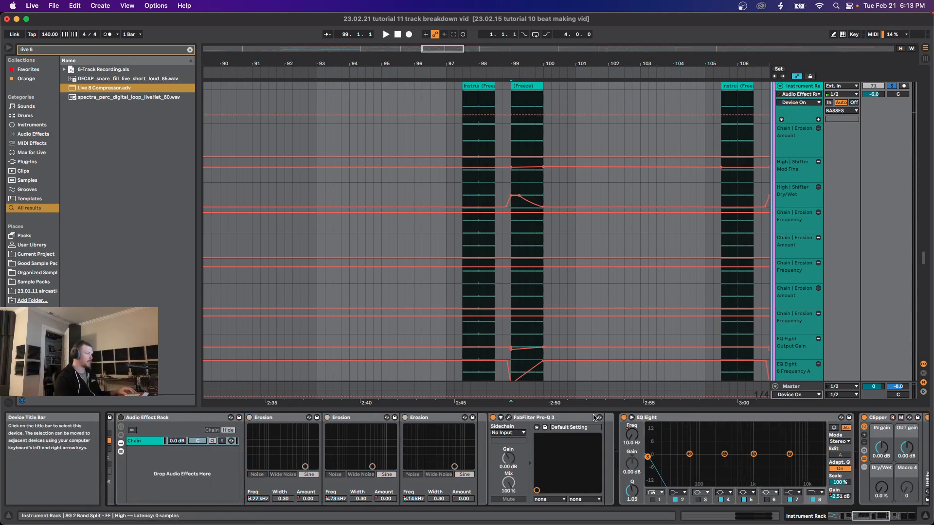
click(625, 418)
key(space)
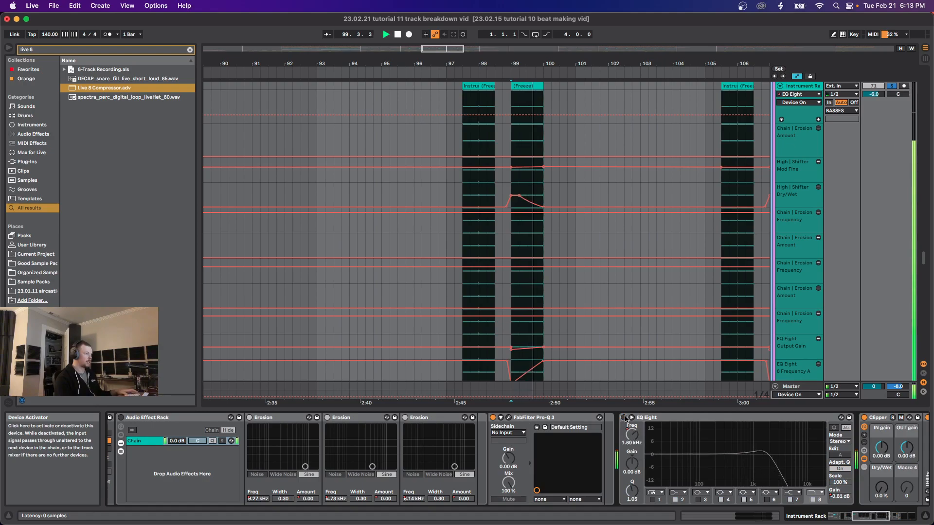
click(624, 417)
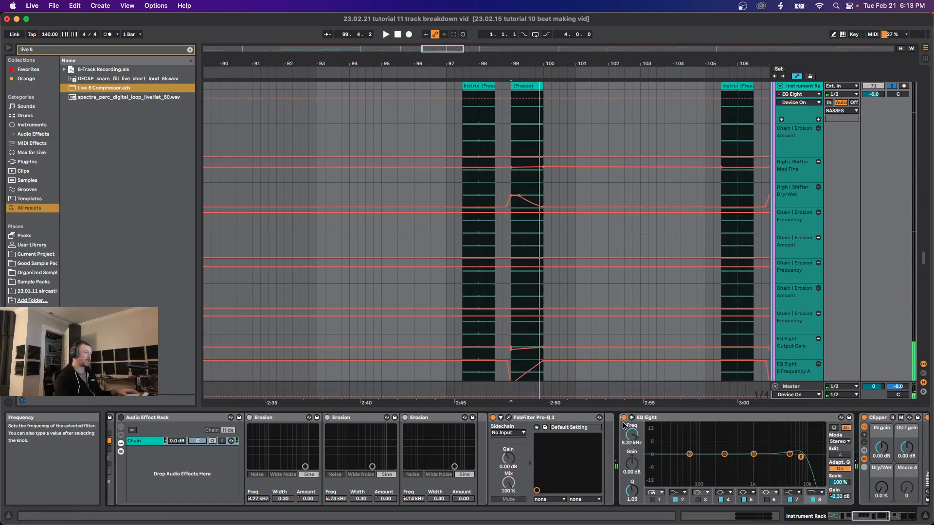
Step: Reactivate the Audio Effect Rack holding the three Erosion devices and play track 71's clip again from 99.1
click(121, 417)
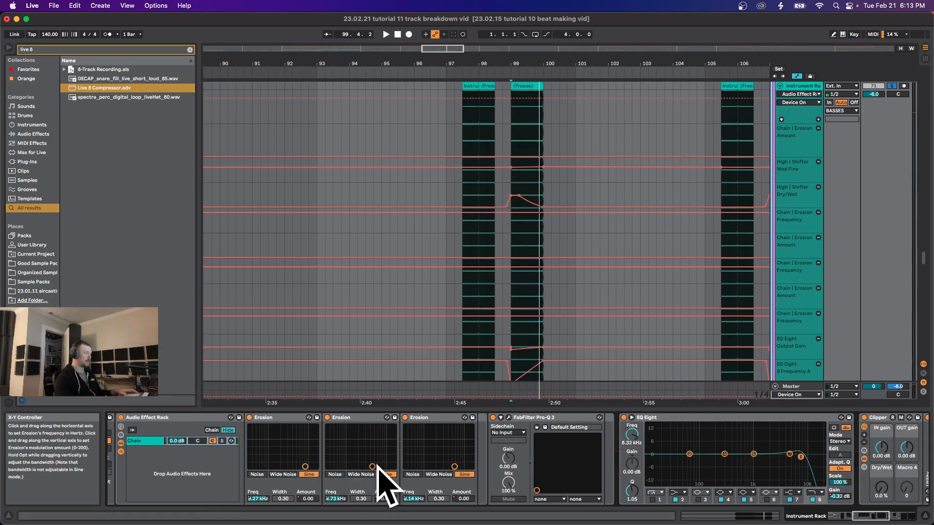
key(space)
key(space)
Step: Survey the clips and automation of bass track 71 and its neighbouring tracks between bar 97 and the outro
scroll(536, 318, down, 4)
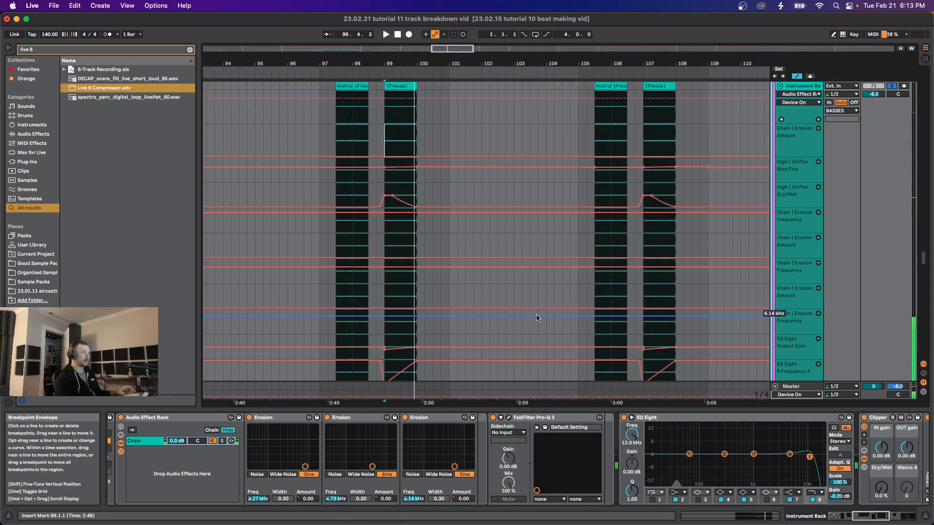
scroll(501, 321, up, 2)
scroll(626, 262, up, 3)
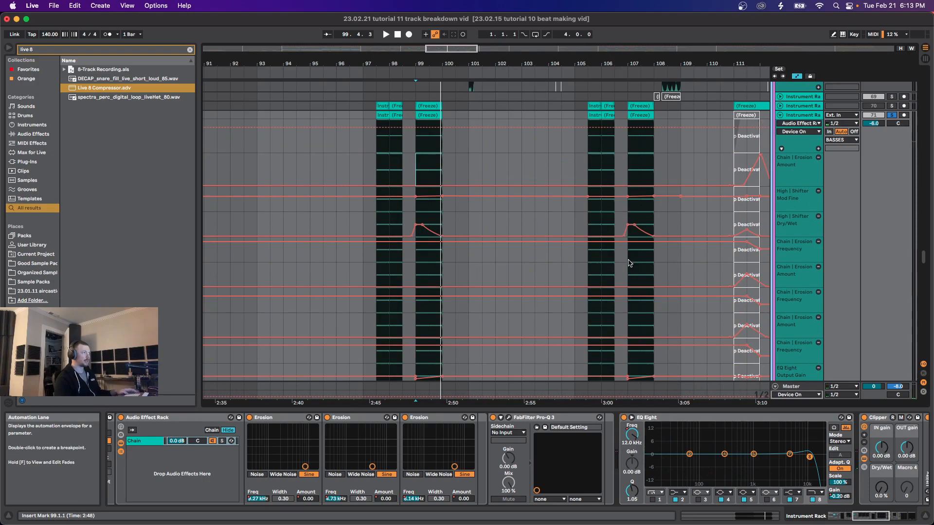
scroll(625, 265, down, 3)
scroll(477, 261, down, 2)
scroll(371, 265, up, 3)
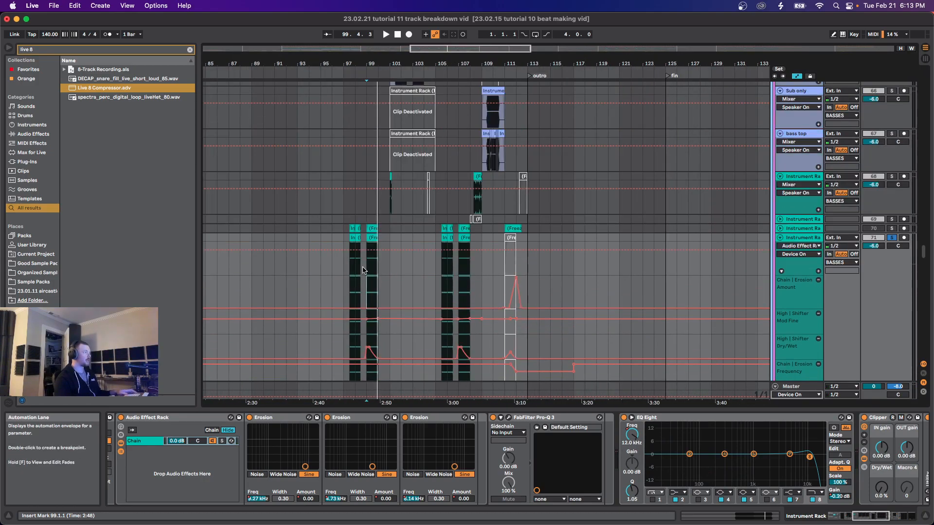
scroll(374, 265, down, 5)
scroll(370, 267, up, 5)
scroll(362, 265, up, 1)
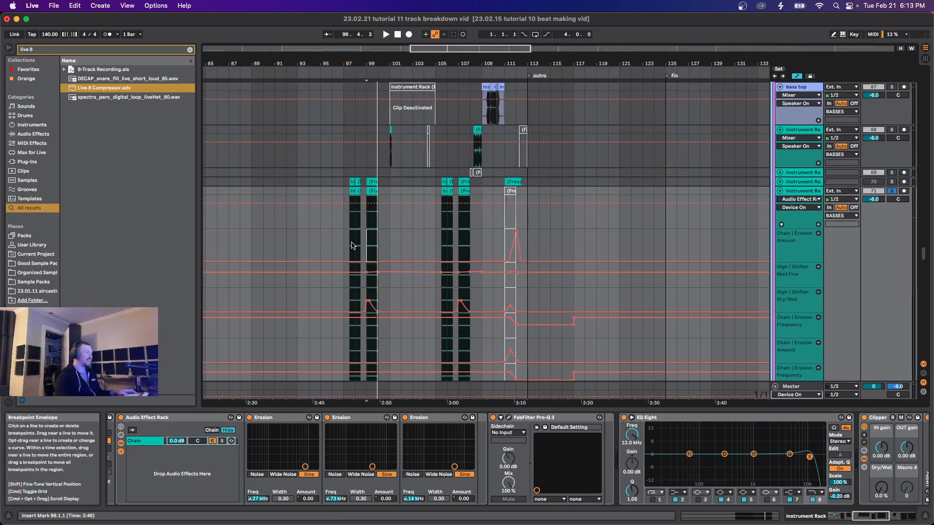
Step: Solo bass track 65 and play its two frozen clips from 101.1
scroll(365, 233, up, 5)
click(393, 197)
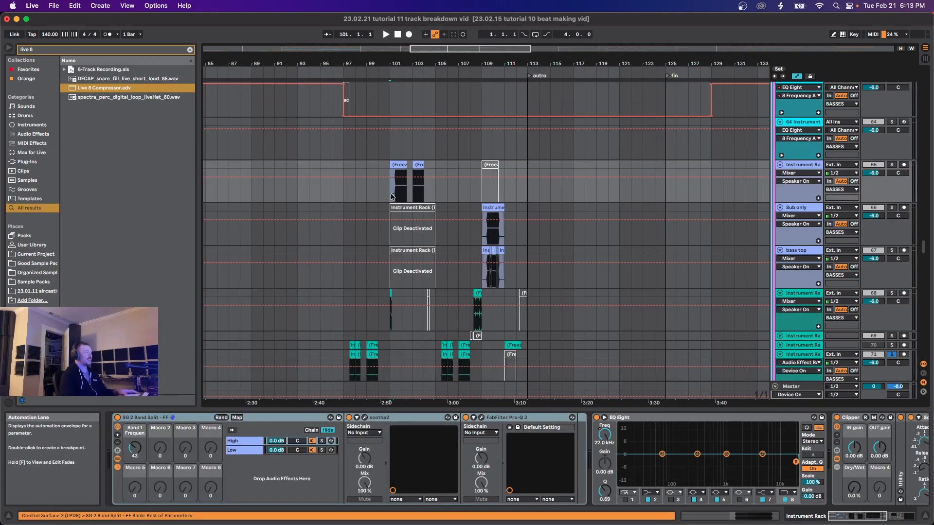
click(892, 165)
scroll(398, 200, up, 5)
key(space)
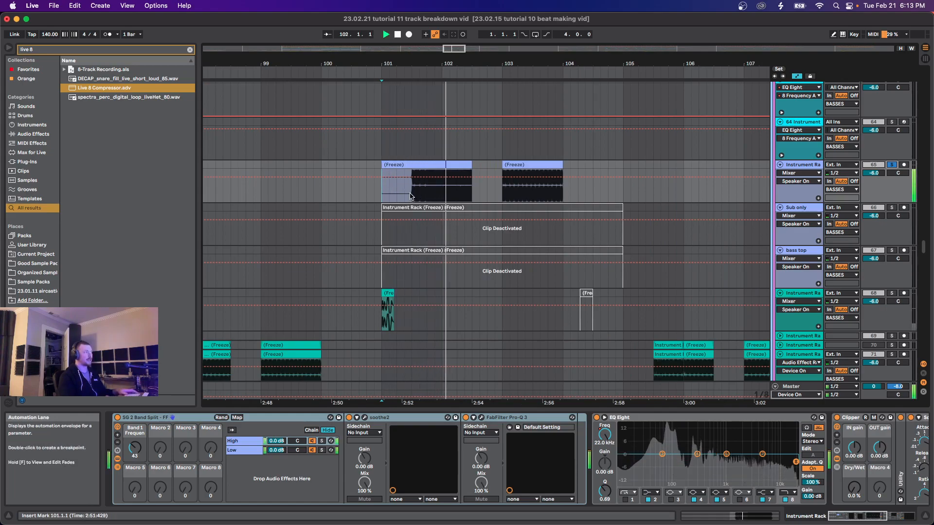
scroll(480, 195, down, 3)
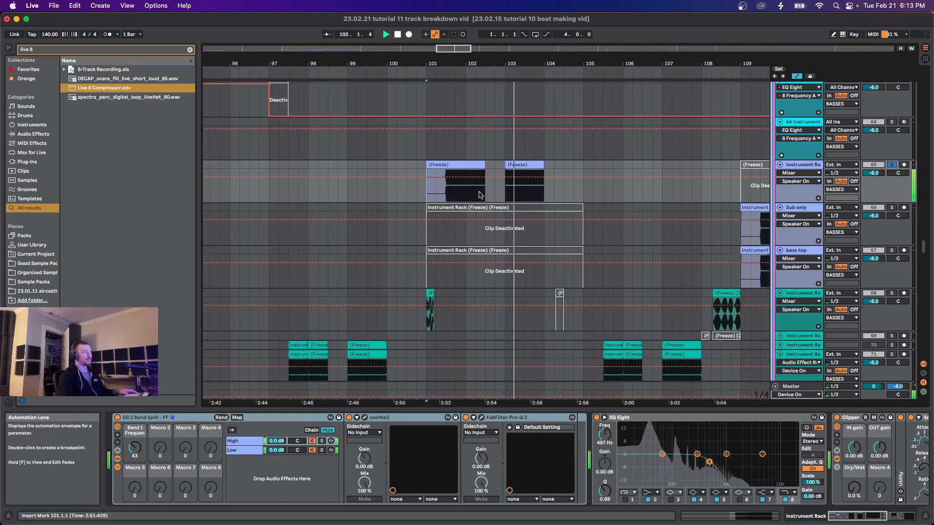
scroll(502, 191, down, 8)
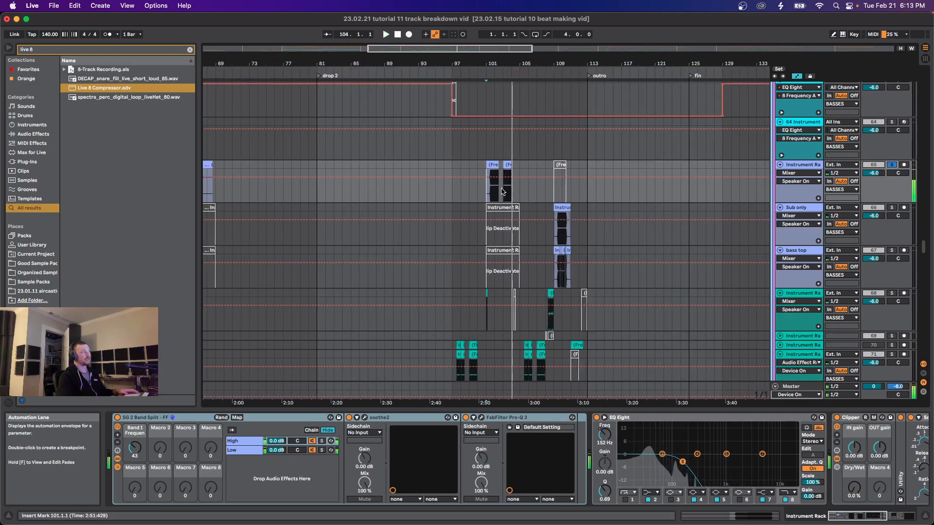
Step: Play track 65's earlier frozen clip from bar 53 for comparison, and stop playback
scroll(503, 191, left, 10)
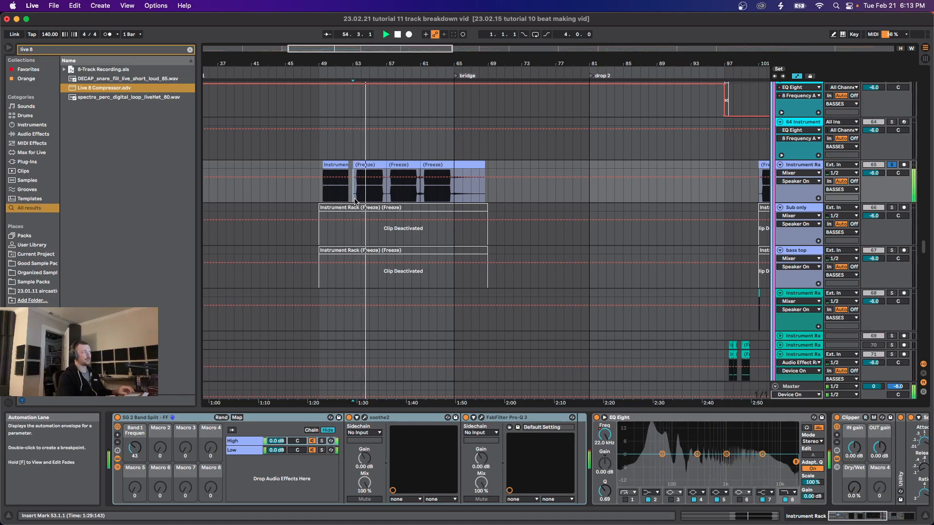
scroll(447, 197, down, 5)
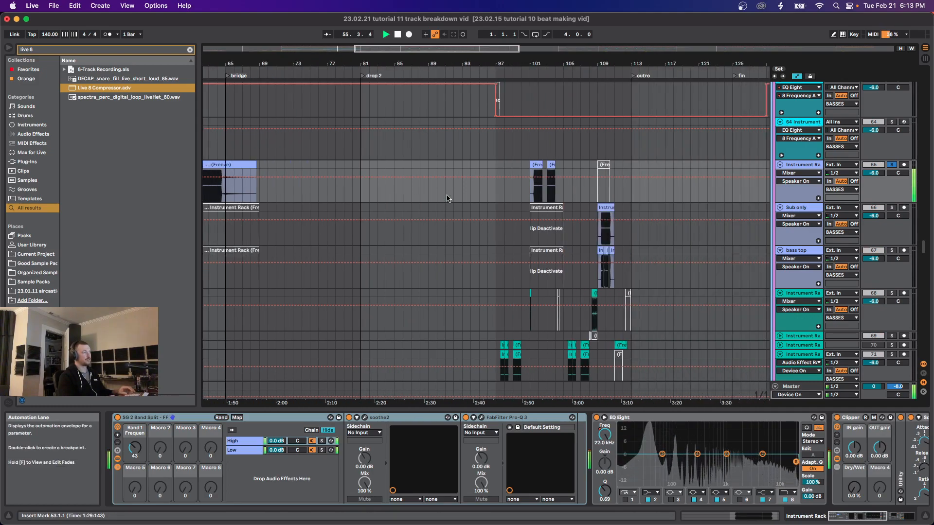
key(space)
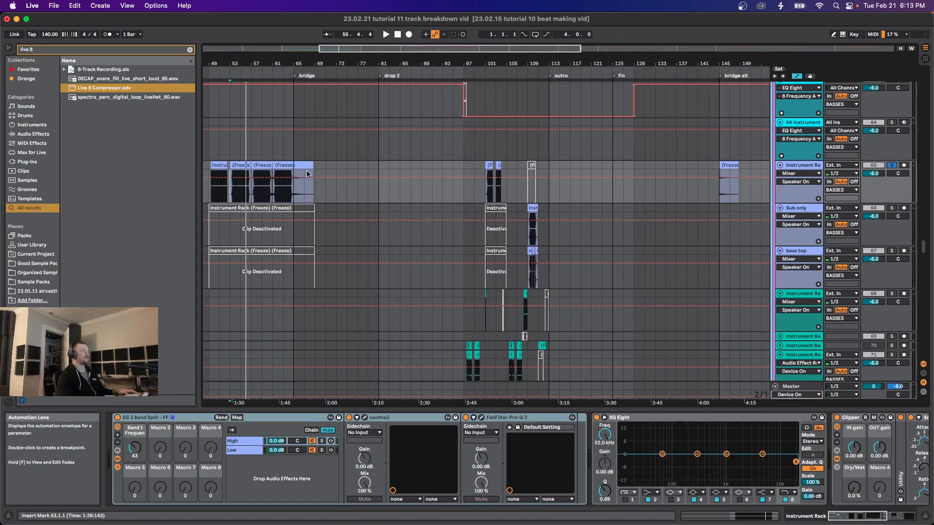
Step: Return to bass track 65, place the insert marker at 101.1, and inspect the clips around it
scroll(486, 173, left, 3)
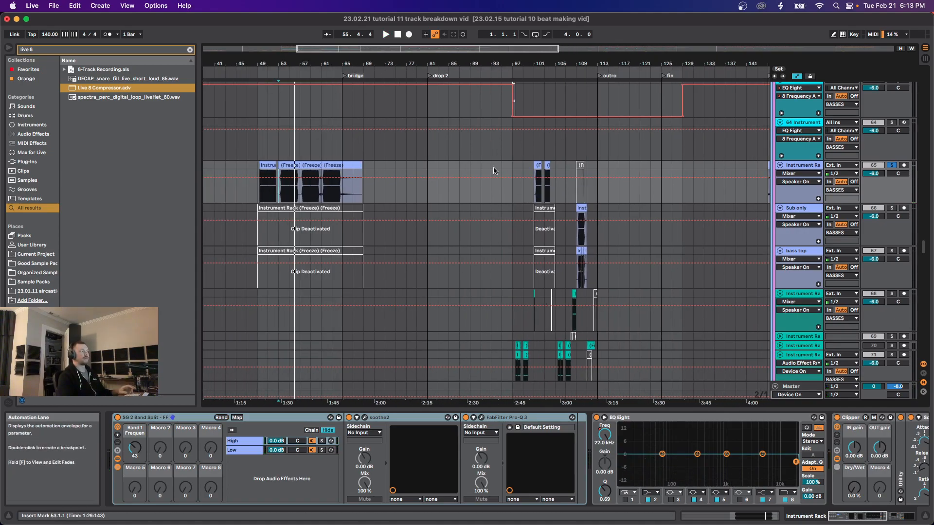
drag(535, 171, 552, 174)
click(531, 168)
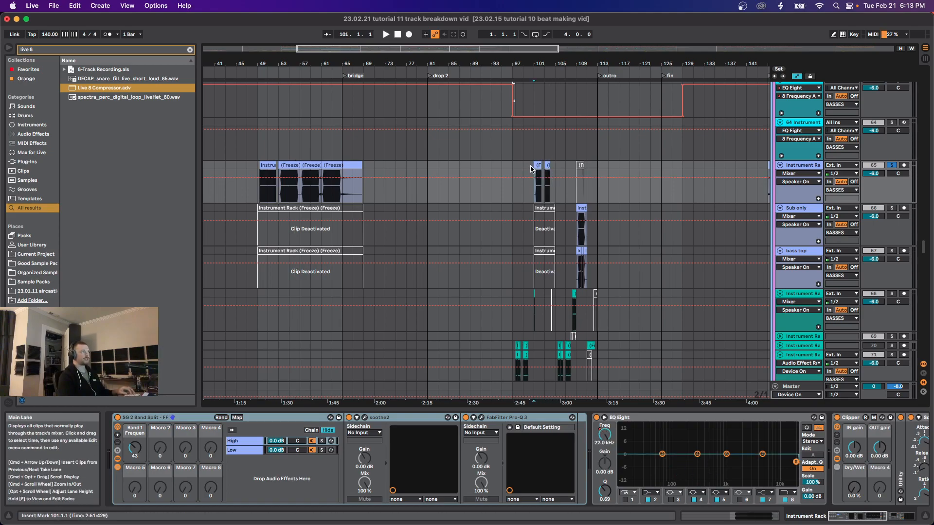
scroll(523, 178, up, 3)
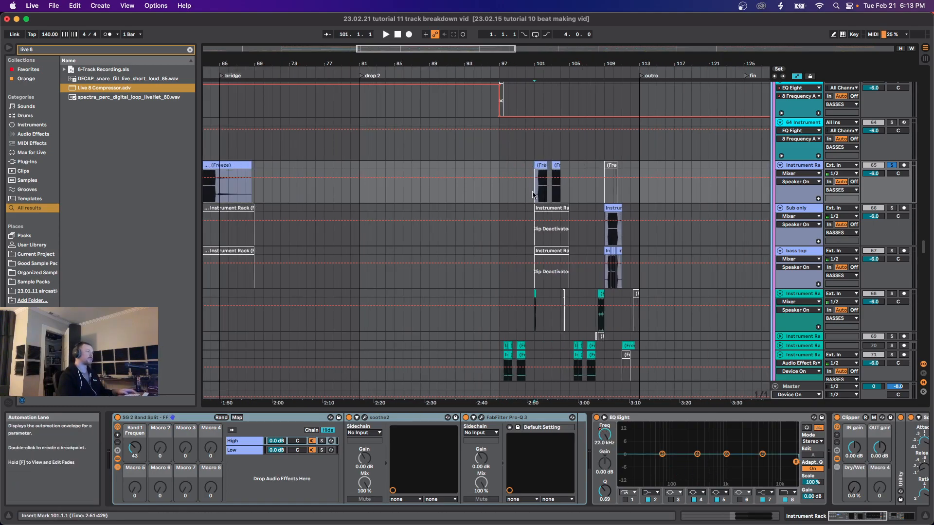
scroll(548, 196, up, 3)
scroll(548, 196, down, 1)
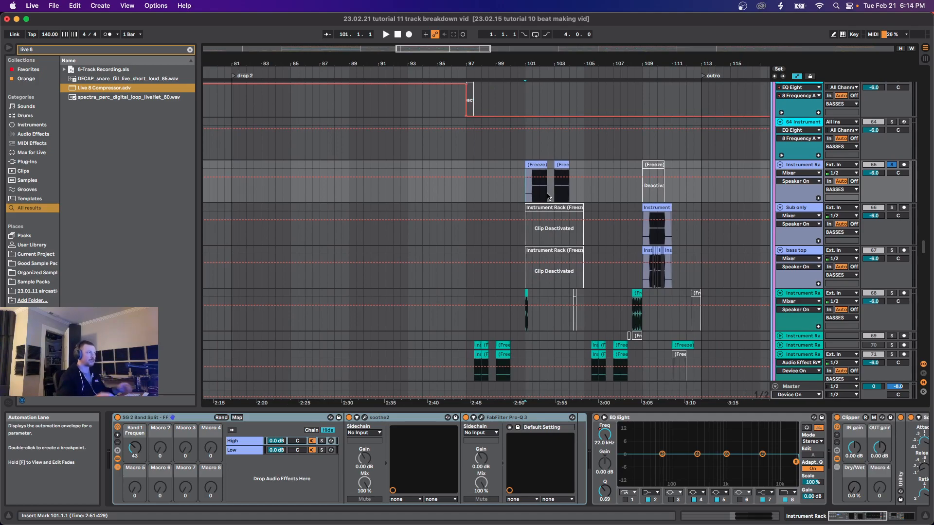
scroll(531, 290, up, 3)
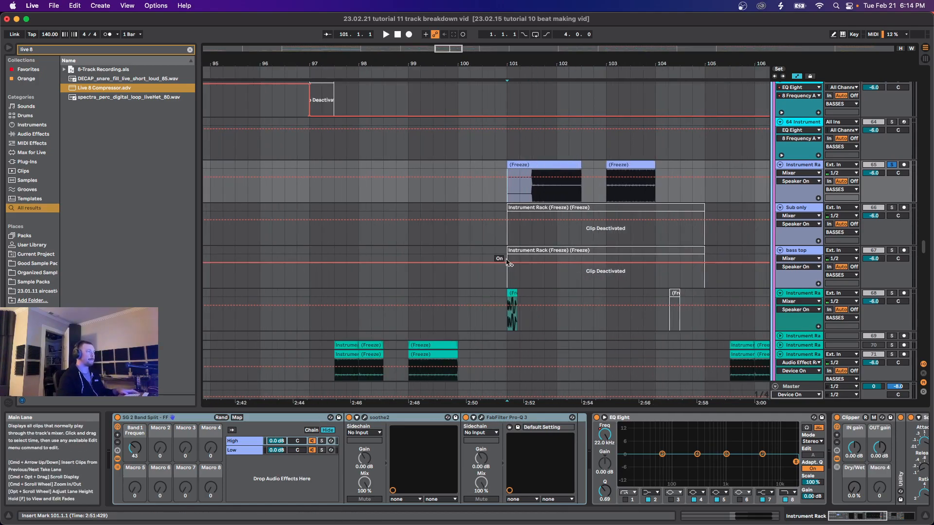
Step: Solo bass track 68, play its short frozen clip from 101.1, and examine the clip's waveform up close
click(506, 296)
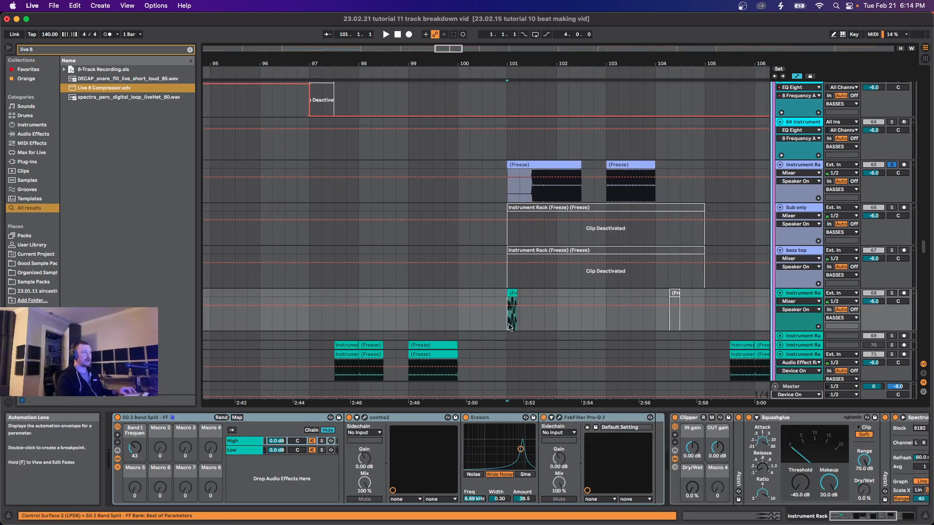
key(space)
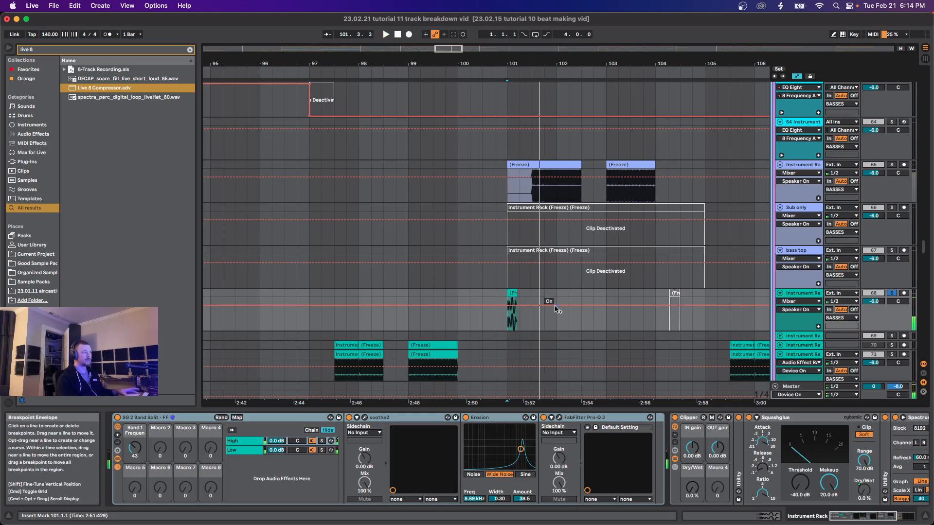
scroll(561, 310, up, 8)
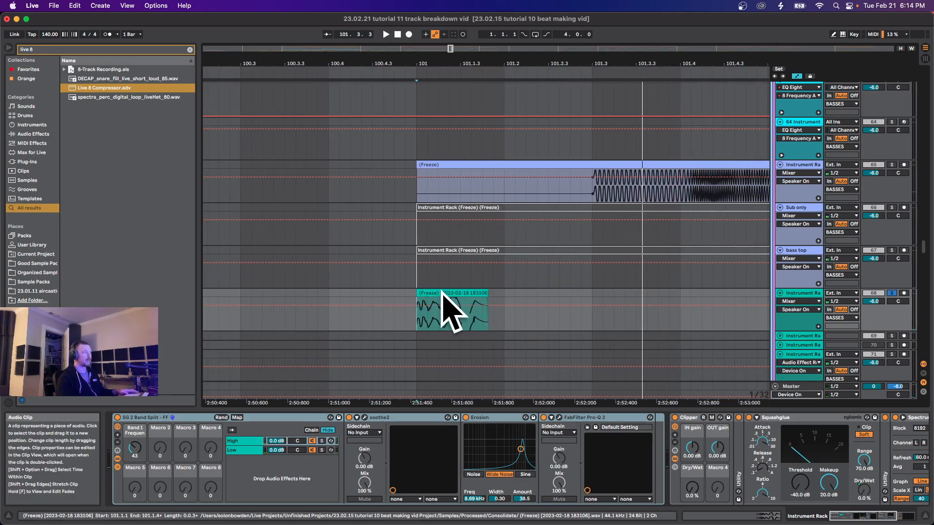
Step: Solo the squelchy bass audio track 48 and play its frozen clip from 102.3
scroll(467, 312, down, 10)
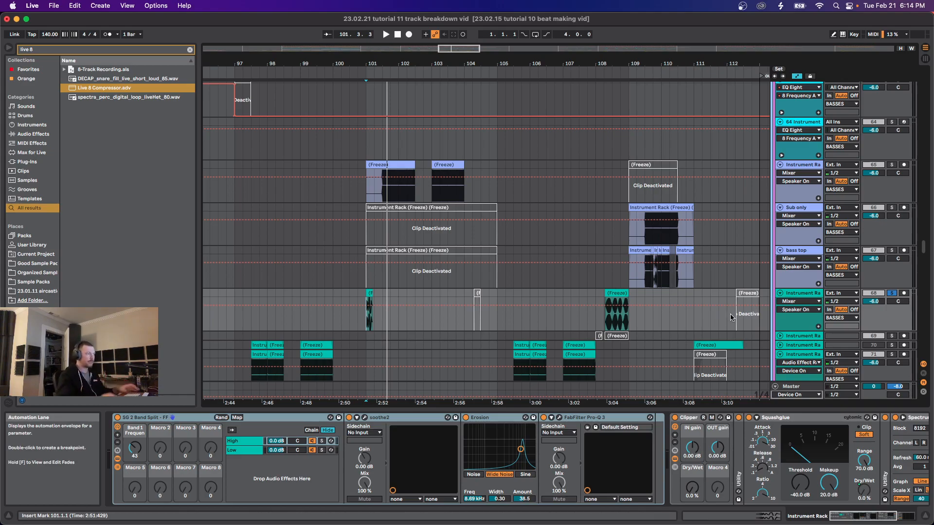
click(417, 203)
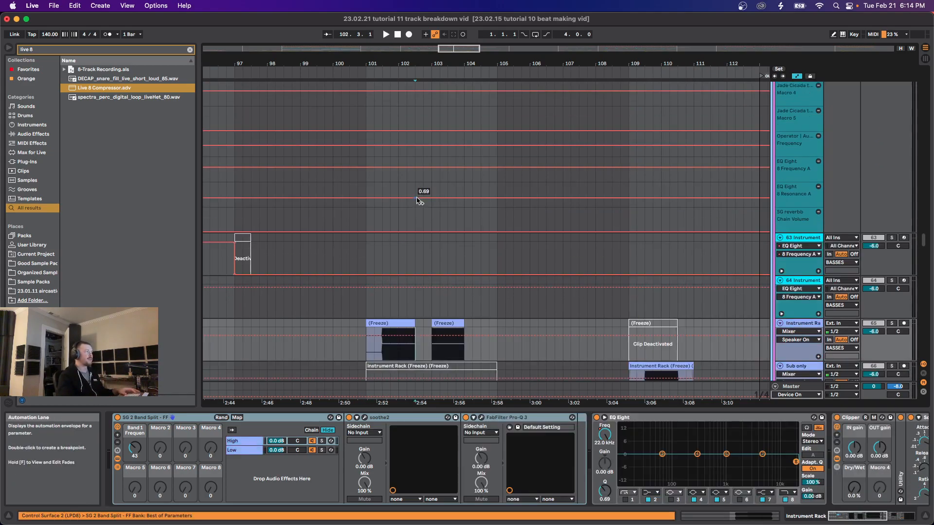
scroll(423, 204, up, 10)
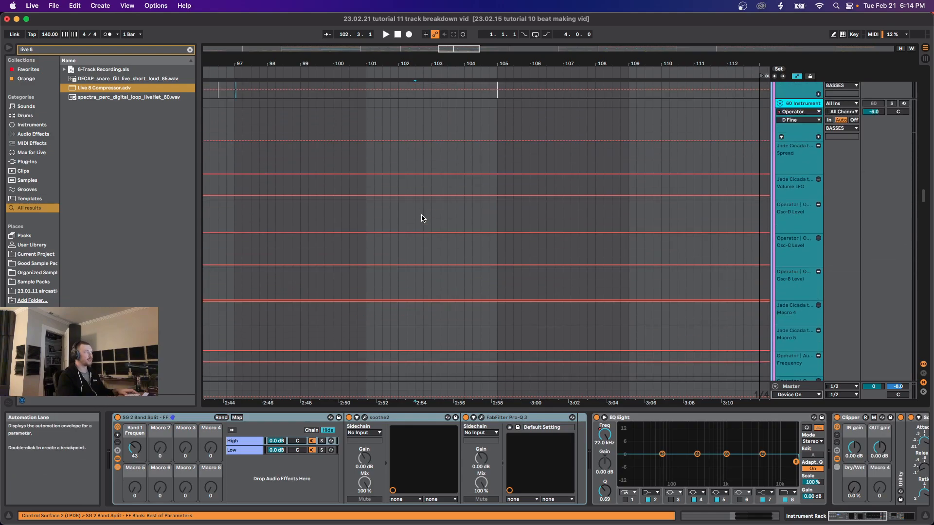
scroll(430, 219, up, 10)
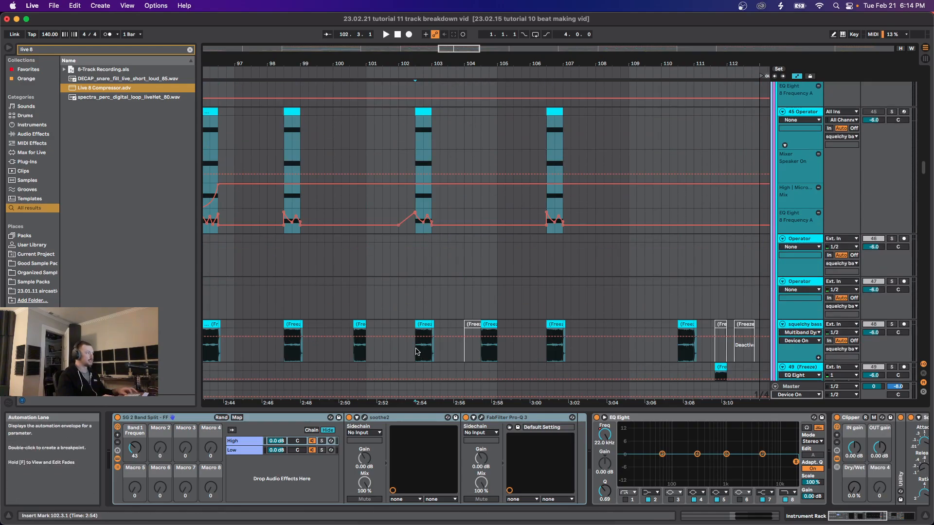
click(416, 351)
key(space)
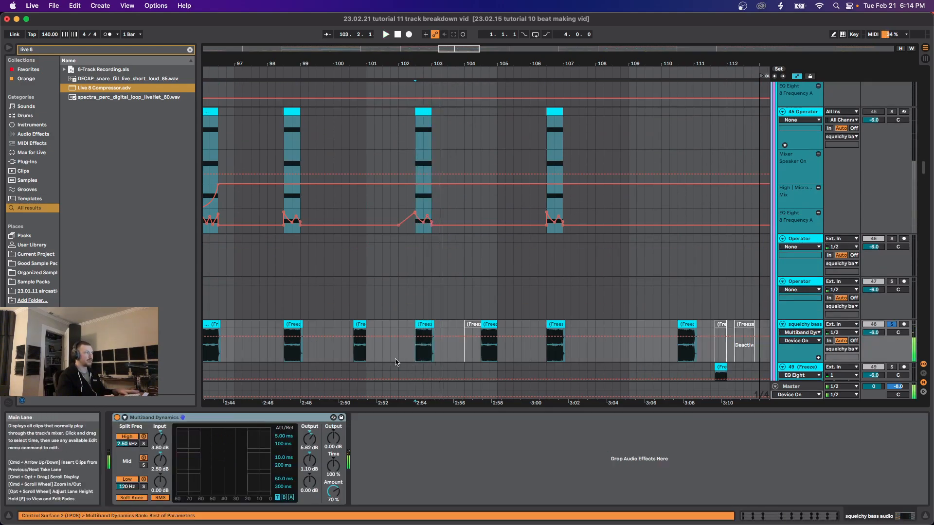
Step: Play drop 2 unsoloed from 101.1 while surveying the bass tracks down to track 71's automation lanes
key(space)
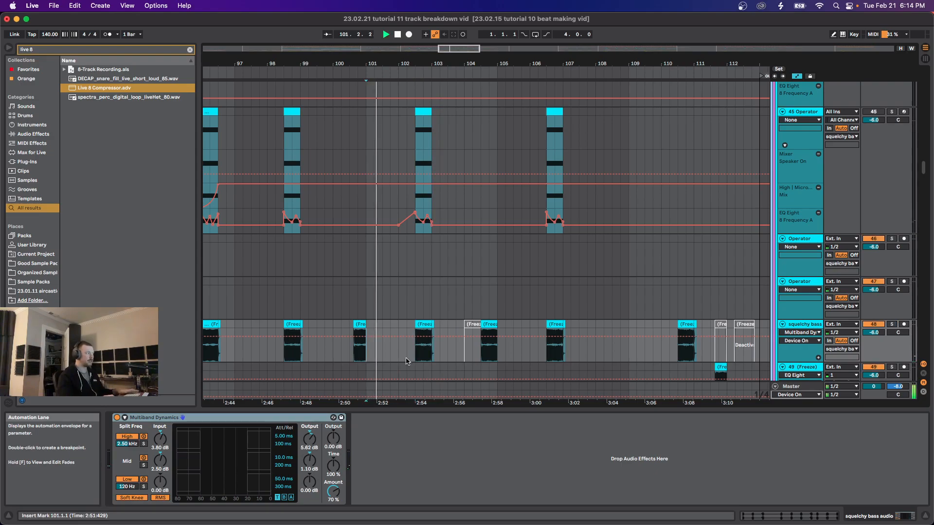
scroll(406, 361, down, 10)
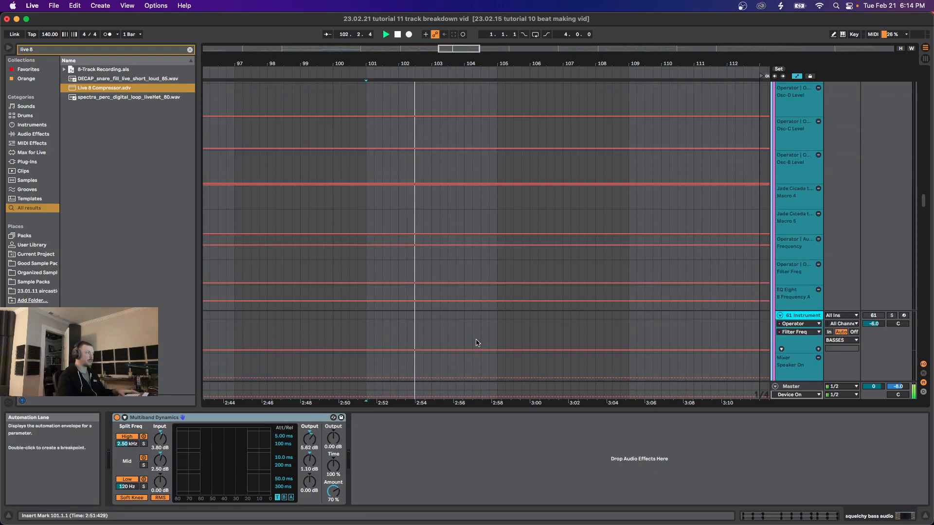
scroll(475, 344, down, 5)
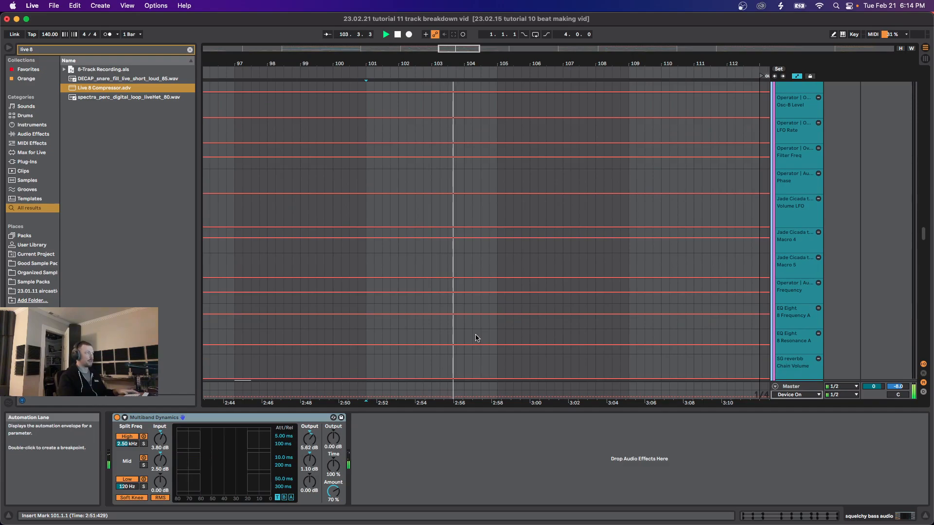
key(minus)
key(minus)
scroll(477, 340, down, 5)
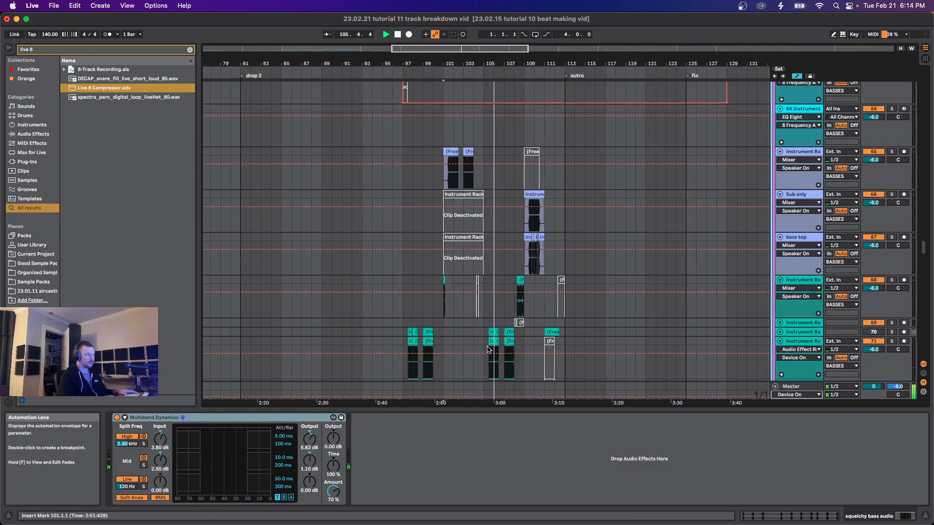
key(u)
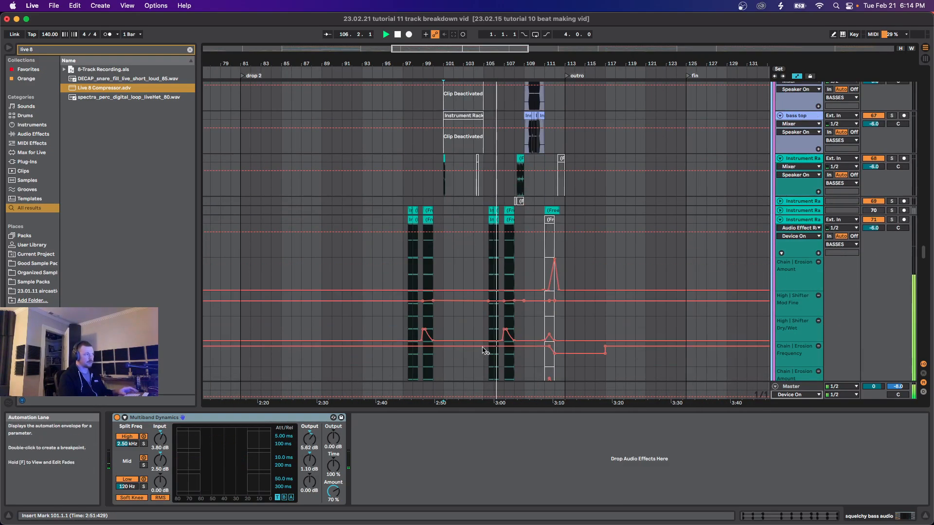
Step: Stop playback, open track 71's frozen clip at 107.1 with its transposition envelope, and examine the track's automation lanes
key(space)
click(507, 220)
double_click(507, 219)
scroll(507, 219, down, 5)
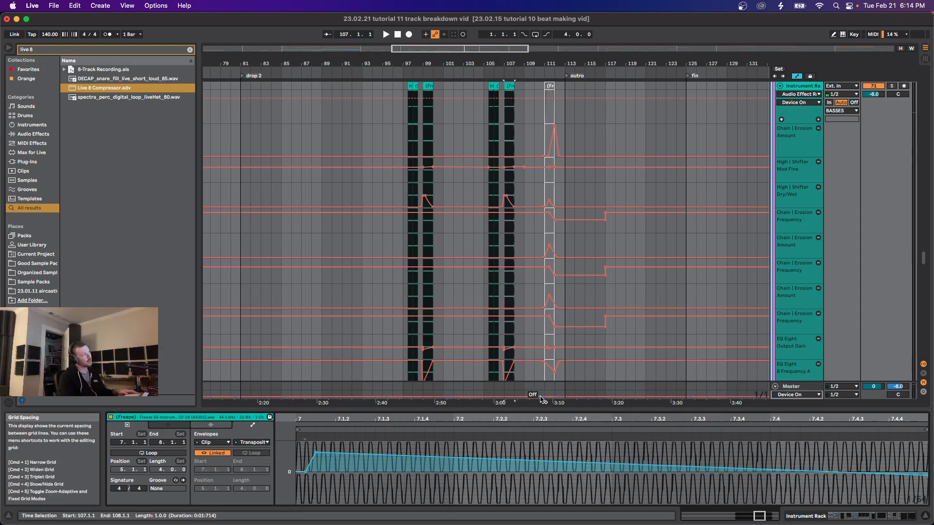
scroll(532, 230, down, 3)
scroll(505, 219, up, 3)
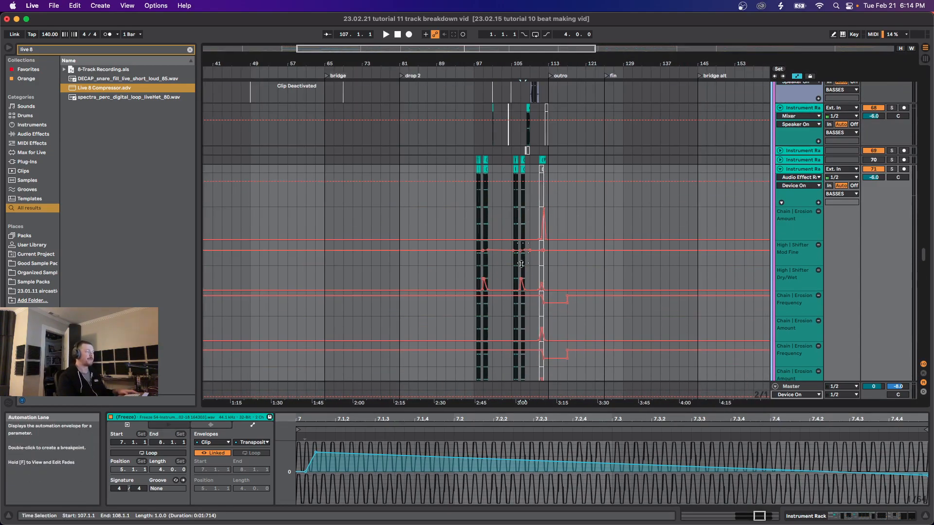
scroll(528, 234, up, 5)
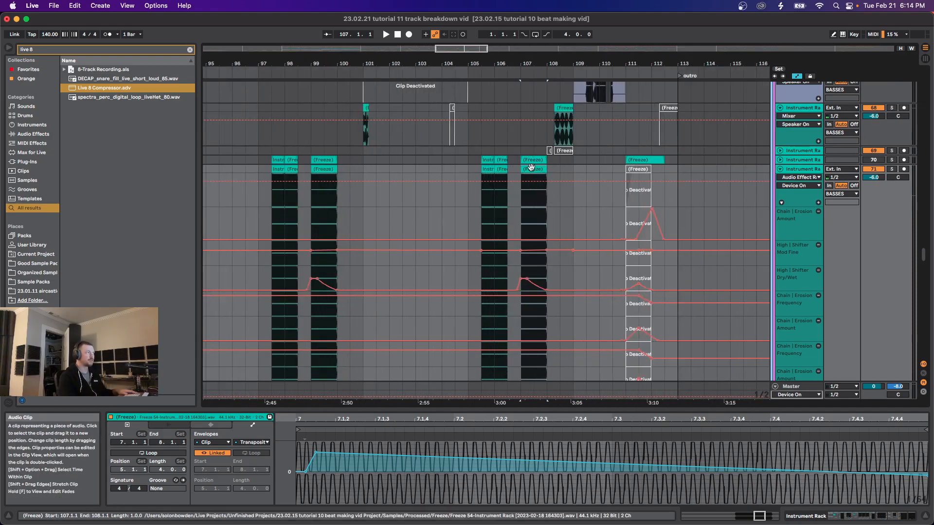
Step: Inspect track 71's frozen clip at 105.3 and place the insert marker at 105.1
click(485, 170)
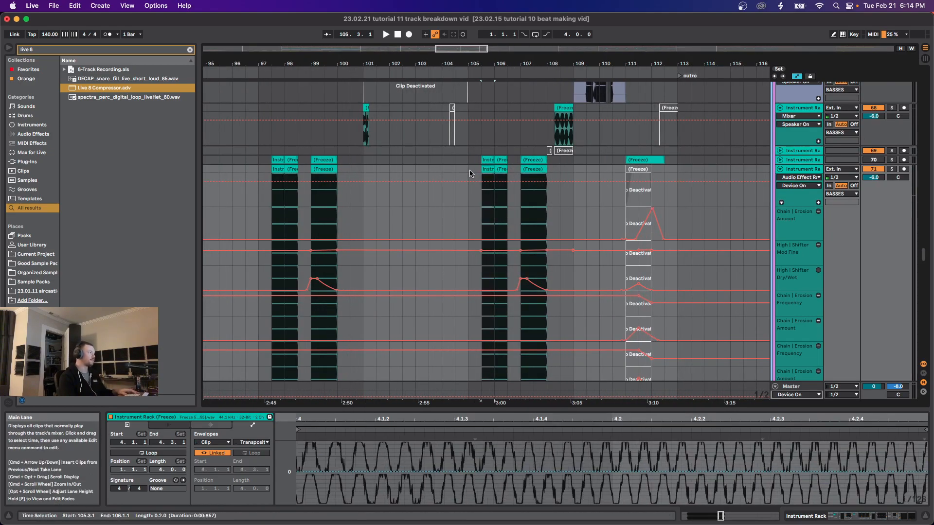
click(470, 172)
key(minus)
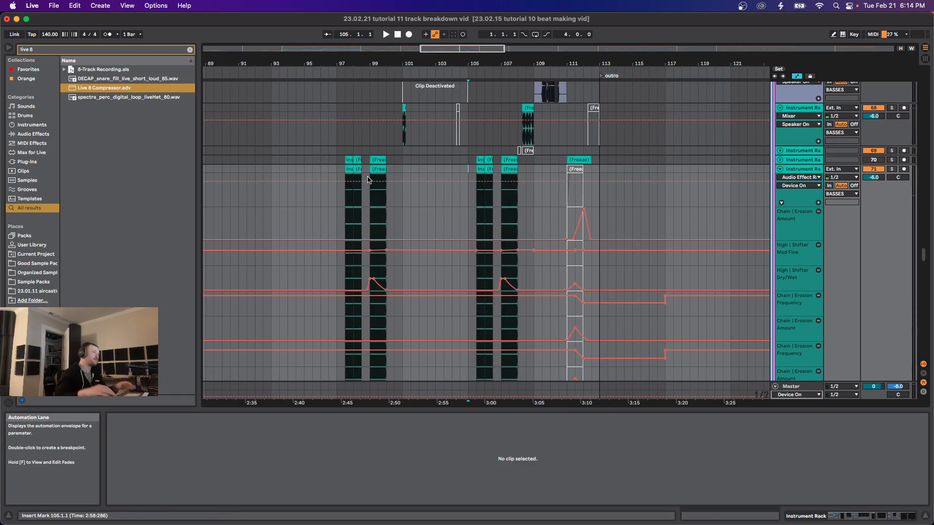
Step: Solo bass track 68, play its frozen clip from 108.2, and stop playback
key(plus)
key(plus)
key(plus)
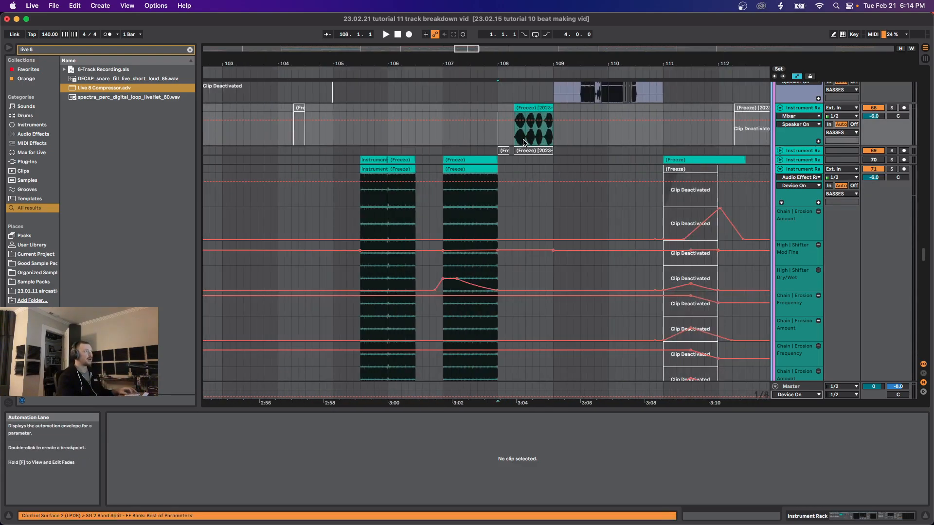
key(minus)
scroll(509, 160, up, 3)
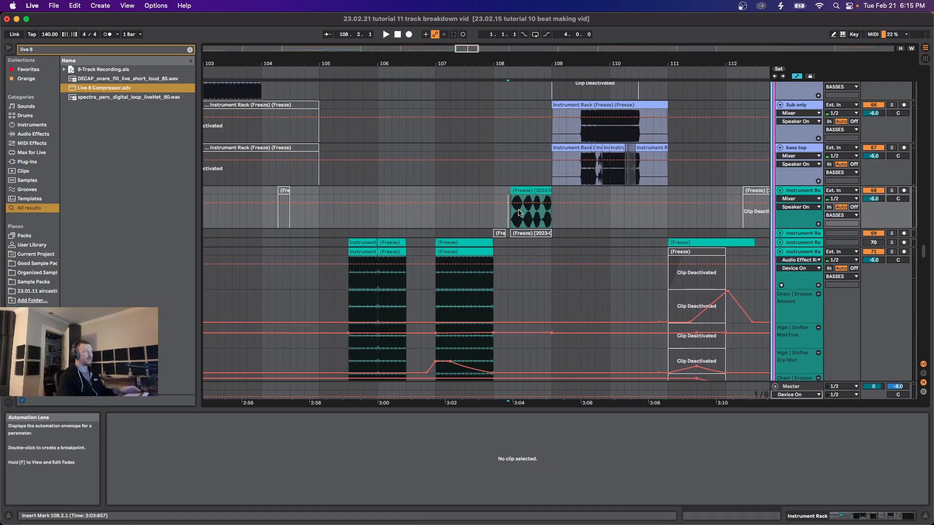
key(space)
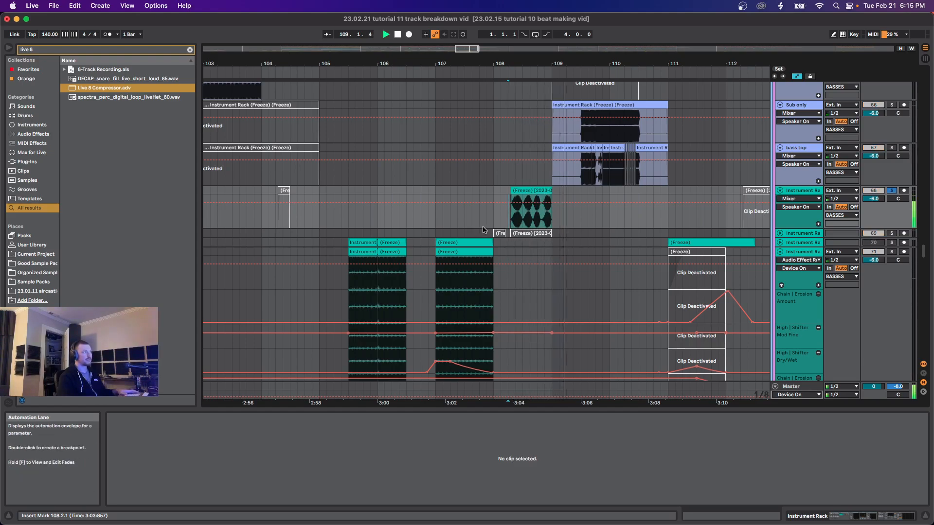
key(space)
Step: Play the full mix from 108.2 past the bass clips at bar 109, and stop playback
key(space)
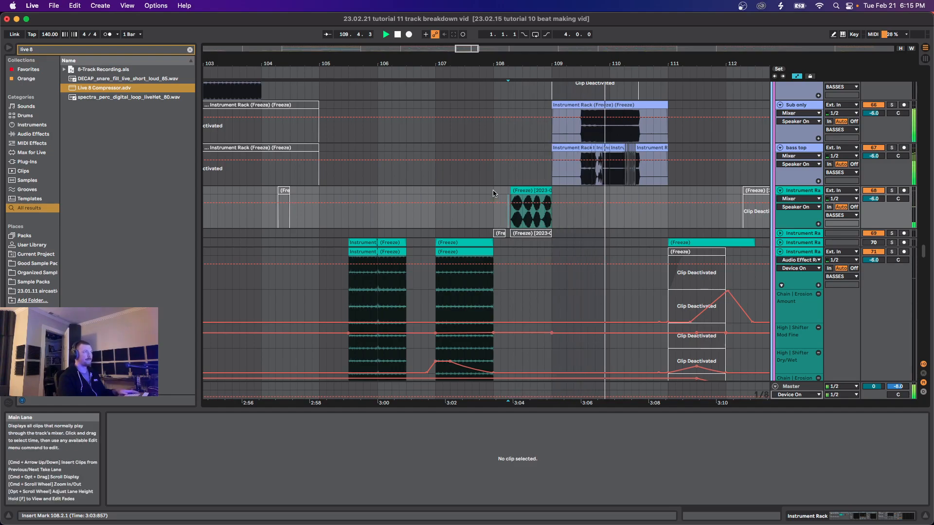
scroll(506, 203, up, 3)
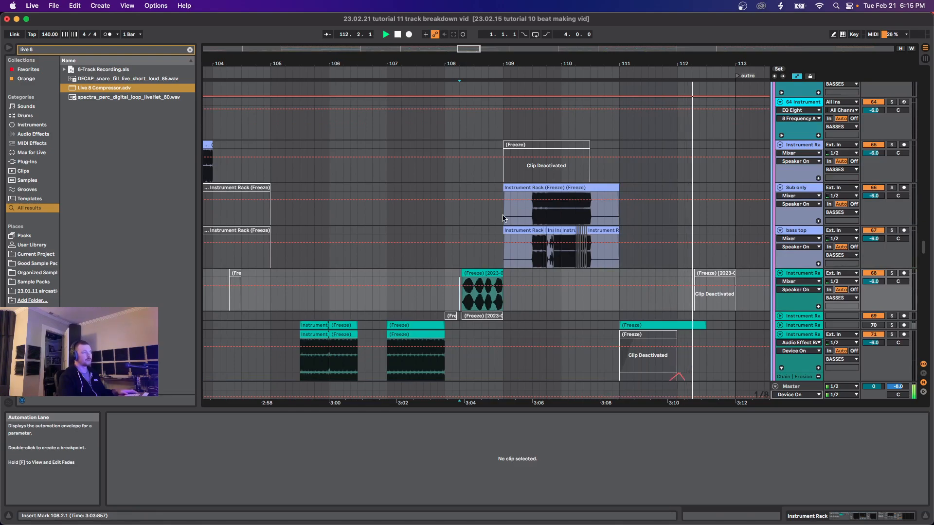
scroll(503, 218, down, 3)
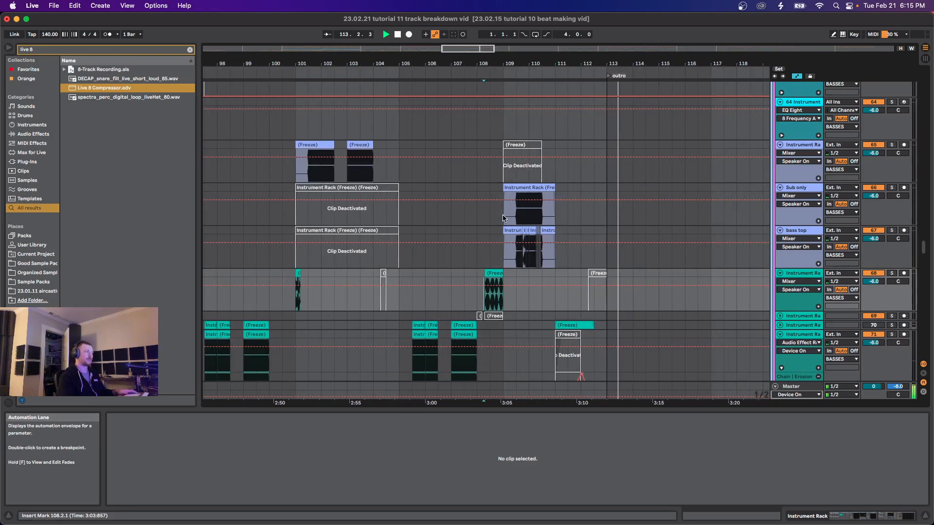
click(503, 218)
key(space)
Step: Inspect track 65's frozen clip at 101.1, and compare the band-split chains on the Sub only and bass top tracks
click(316, 163)
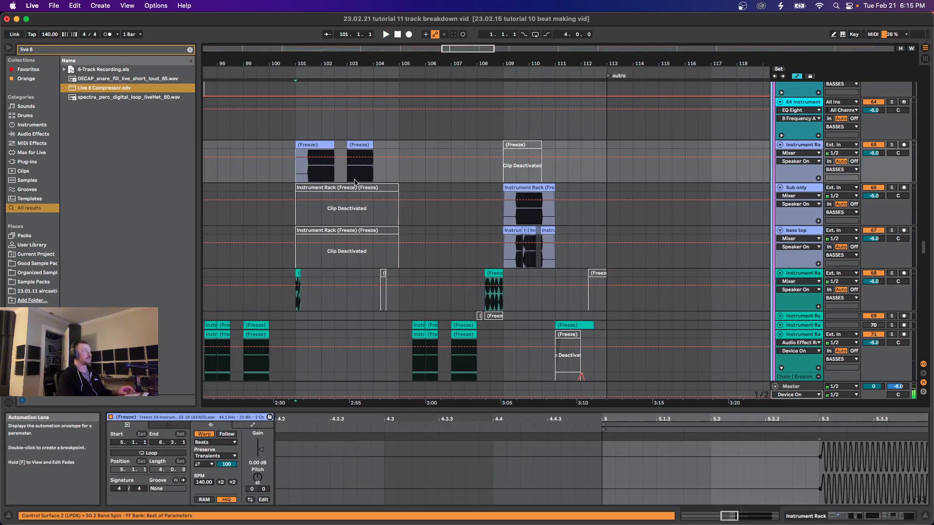
scroll(406, 180, down, 3)
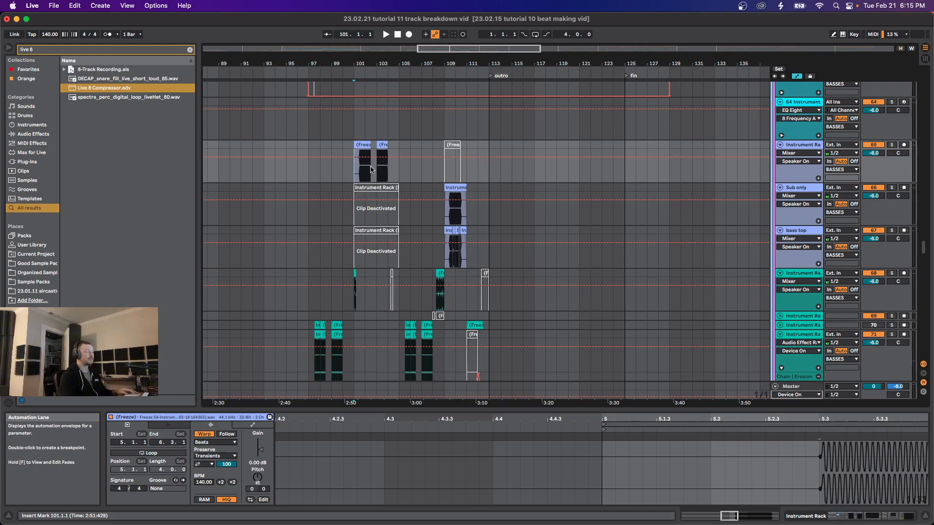
click(810, 189)
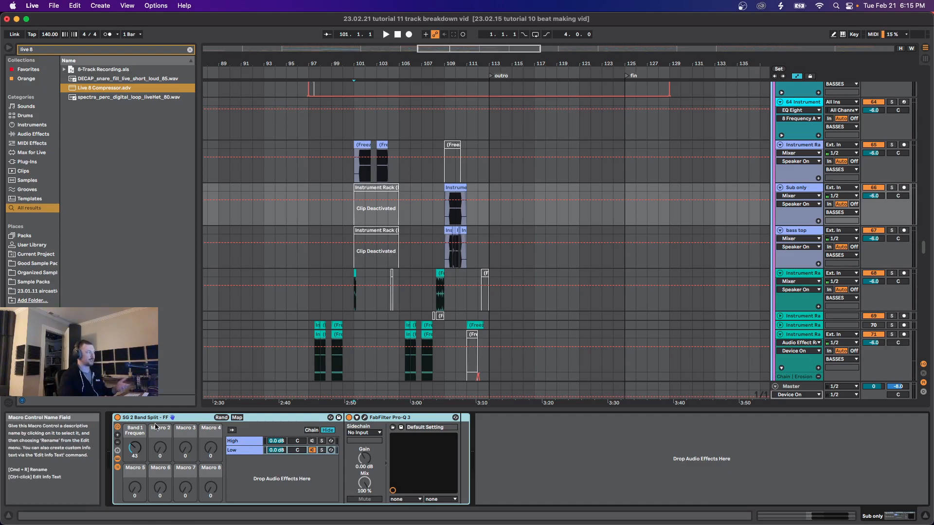
click(247, 441)
click(444, 239)
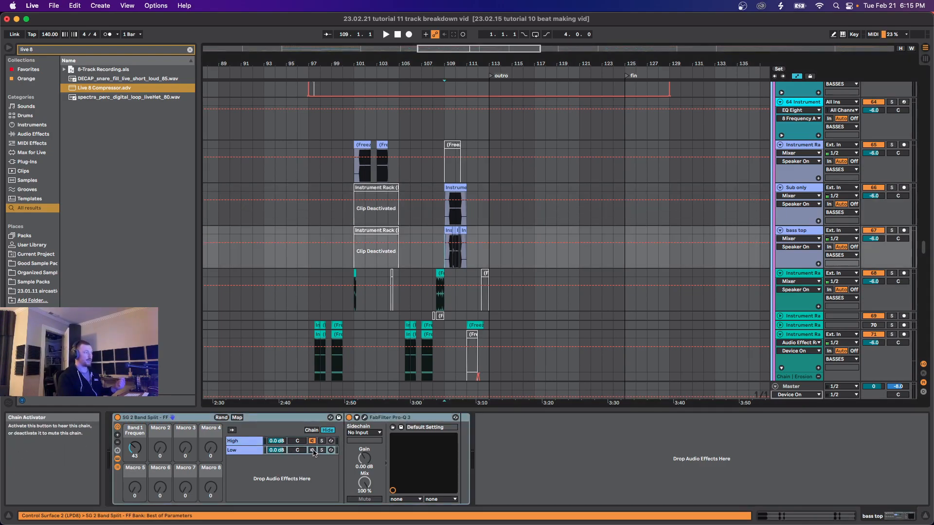
Step: Solo the Sub only track and play its frozen clip from 109.1
click(443, 216)
key(s)
key(space)
scroll(443, 215, up, 3)
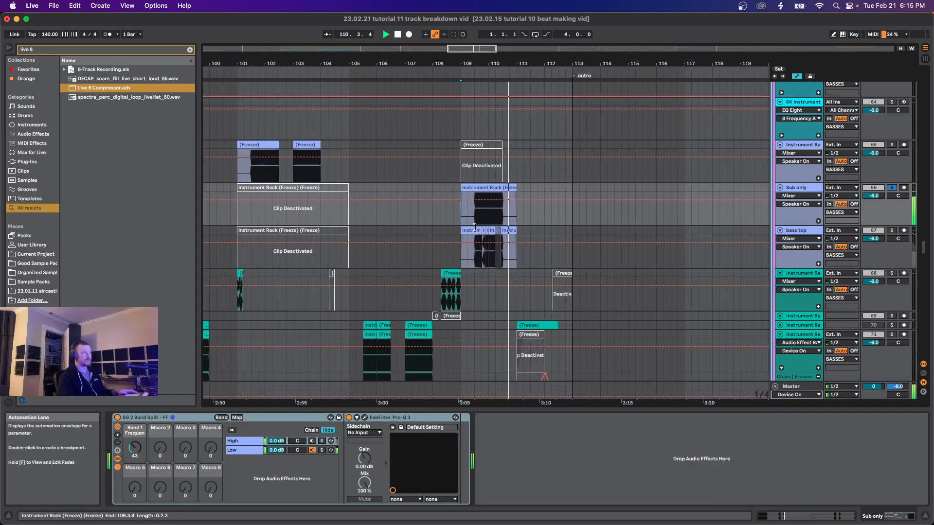
Step: Solo the bass top track at 109.1 and examine its chopped clips up close against the Sub only clip
click(461, 254)
key(s)
key(space)
scroll(471, 258, up, 3)
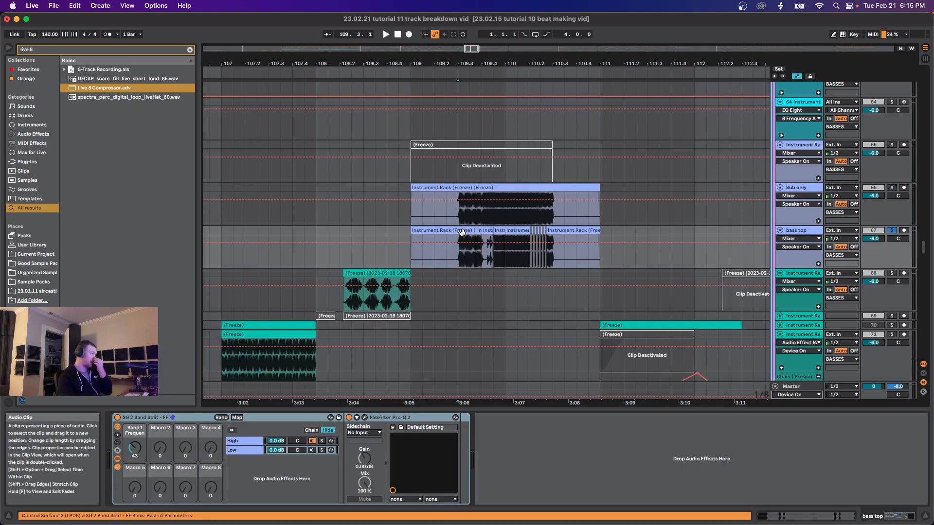
scroll(464, 267, up, 3)
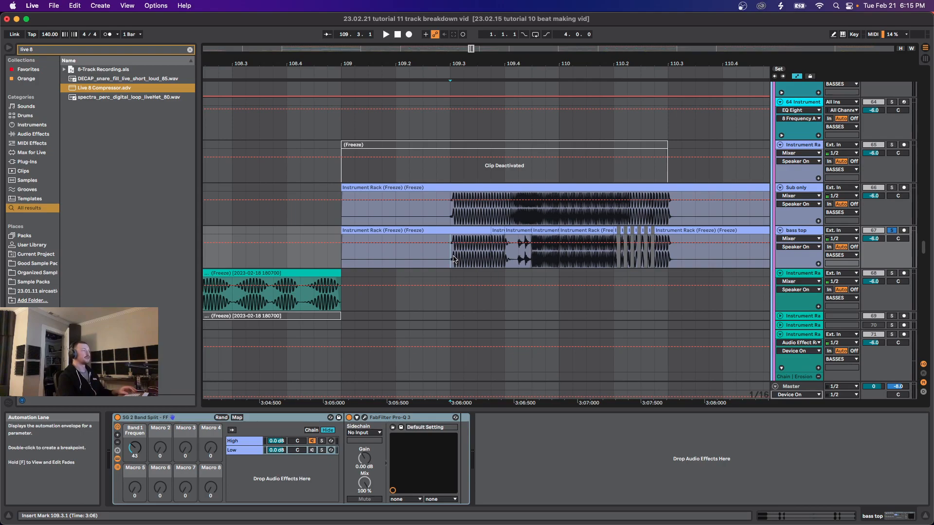
Step: Solo bass track 65, play its frozen clip from 101.3, and stop playback
scroll(453, 258, down, 5)
scroll(357, 194, left, 3)
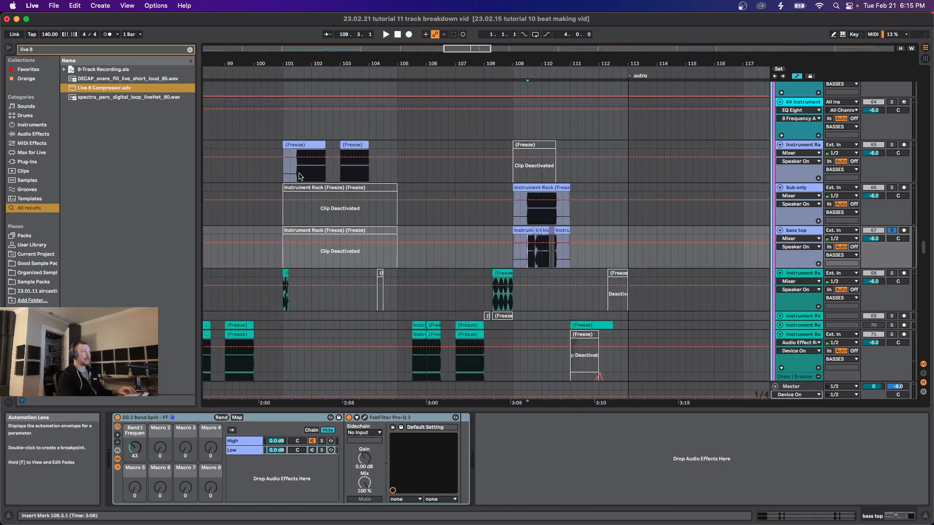
click(298, 170)
key(space)
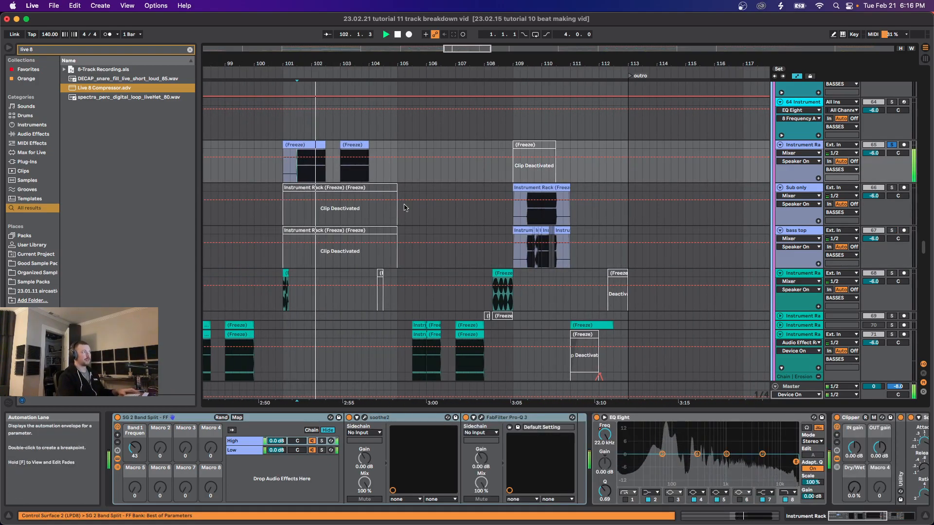
scroll(423, 225, down, 5)
key(space)
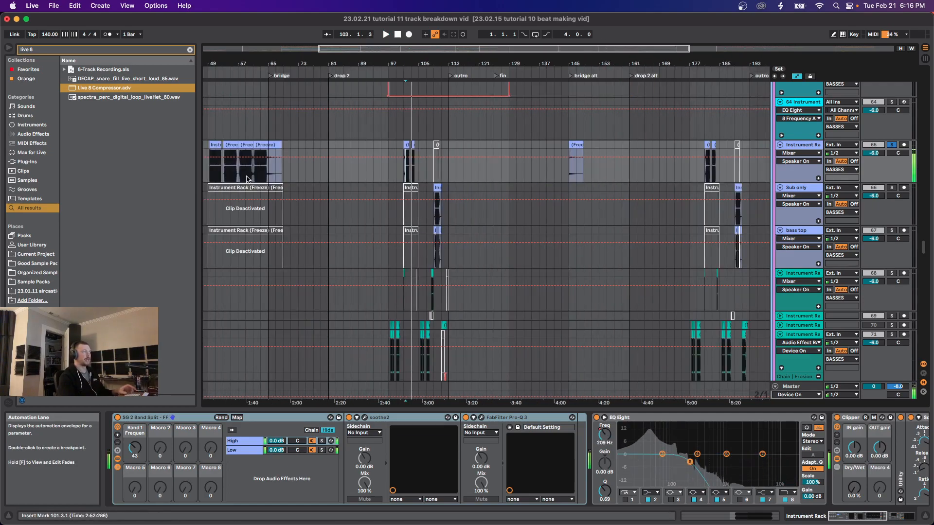
Step: Play the earlier bass clips from 53.1 with all tracks unsoloed, and stop at the Sub only clip in bar 109
click(225, 176)
key(space)
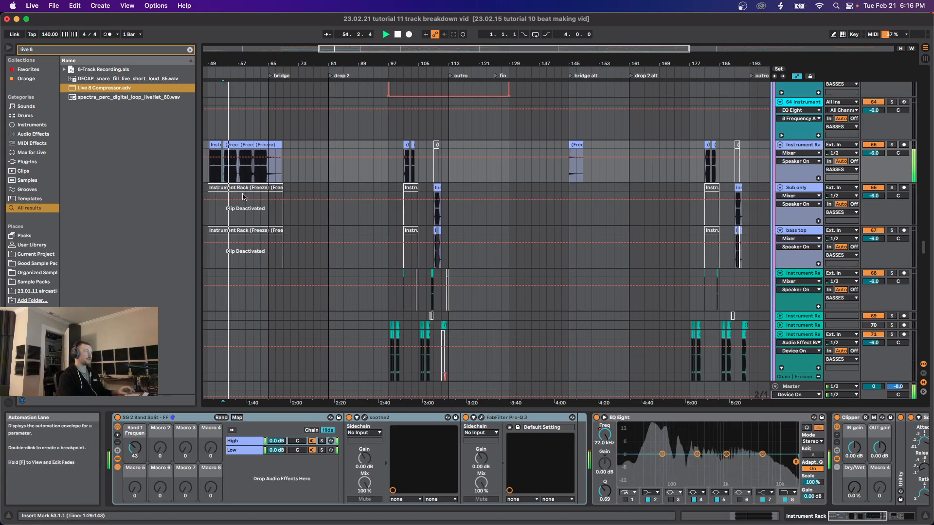
scroll(486, 218, up, 5)
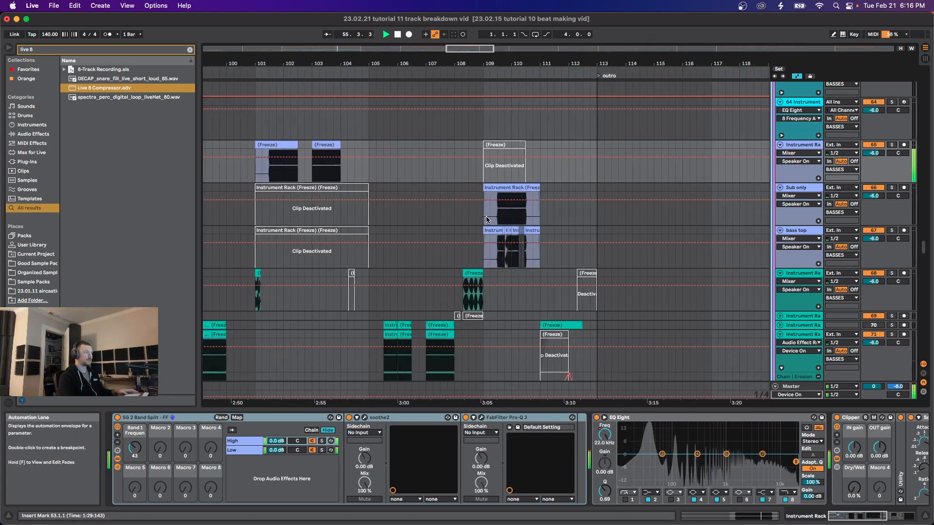
click(486, 219)
key(space)
Step: Play the full mix from 101.3, stop playback, and place the insert marker at 109.3 on the Sub only track
click(269, 178)
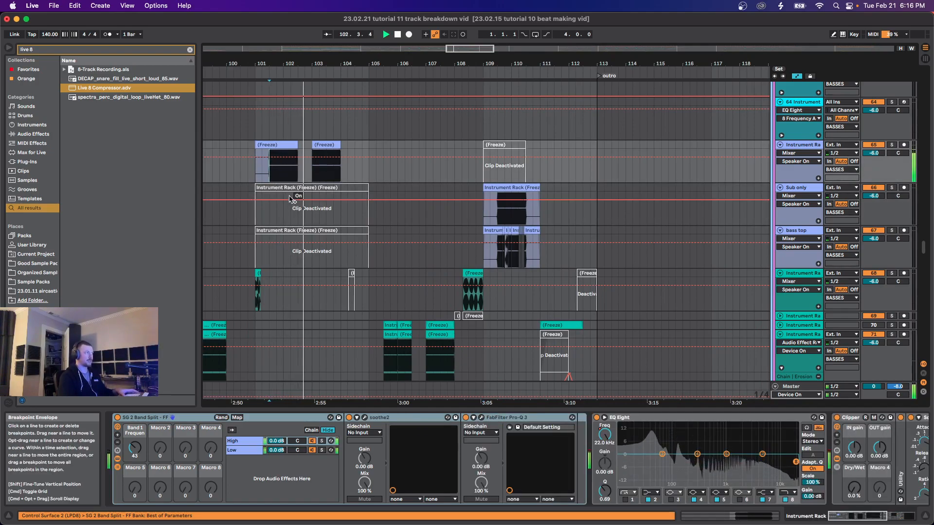
key(space)
click(497, 217)
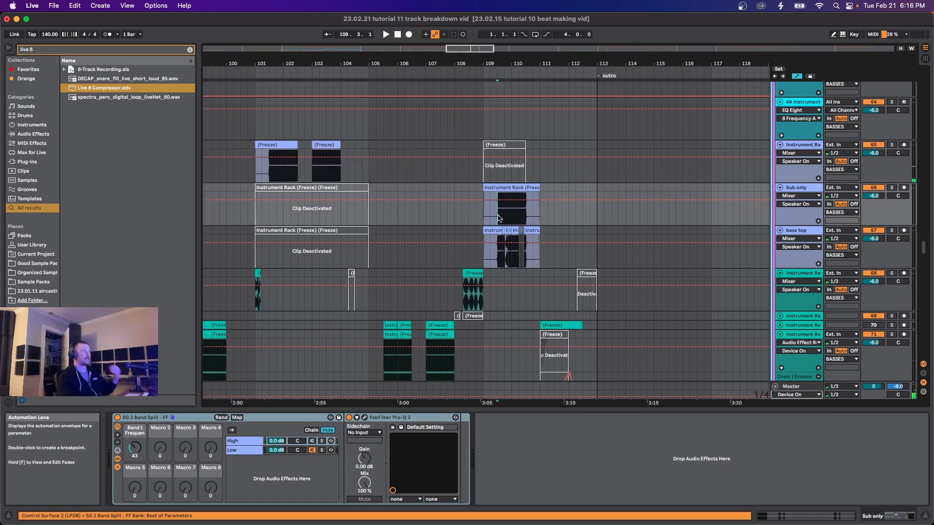
Step: Play the full mix from 109.3, stop playback, and place the insert marker at 109.3 on the bass top track
scroll(497, 220, up, 6)
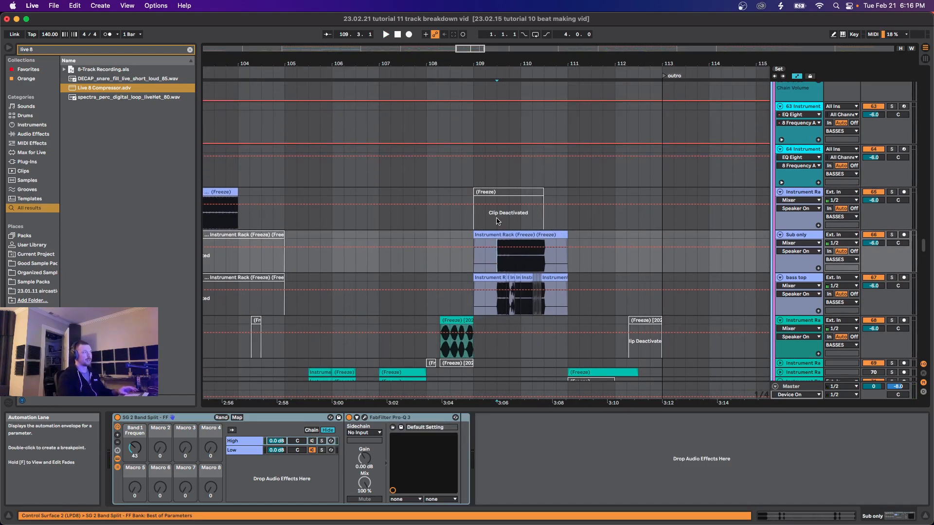
scroll(506, 299, down, 3)
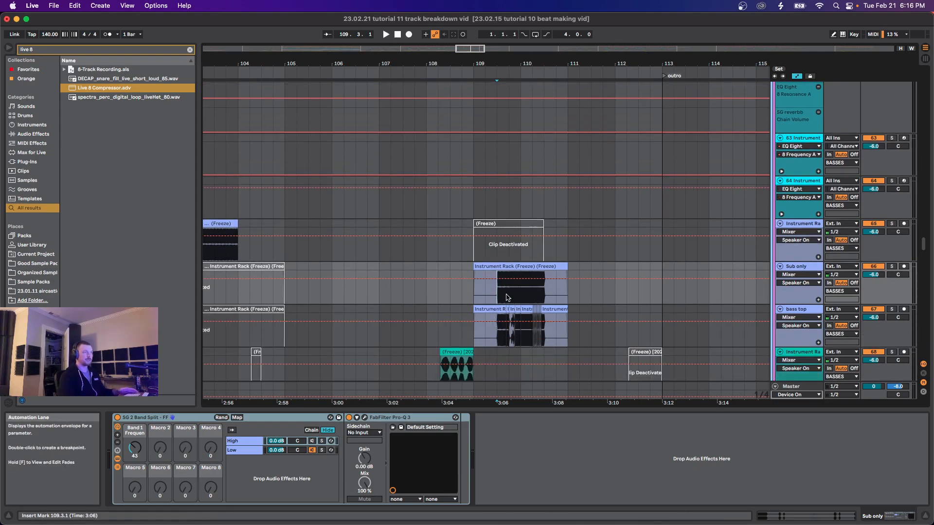
key(space)
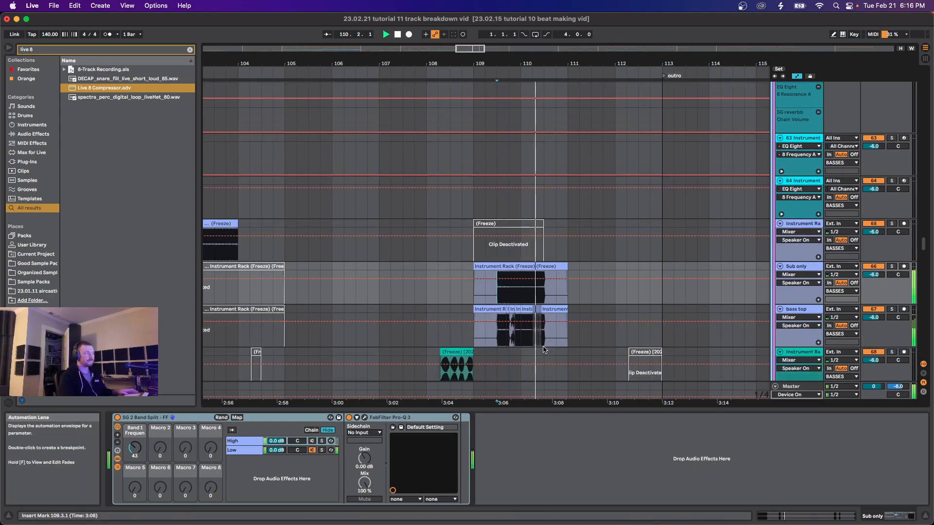
scroll(535, 339, up, 5)
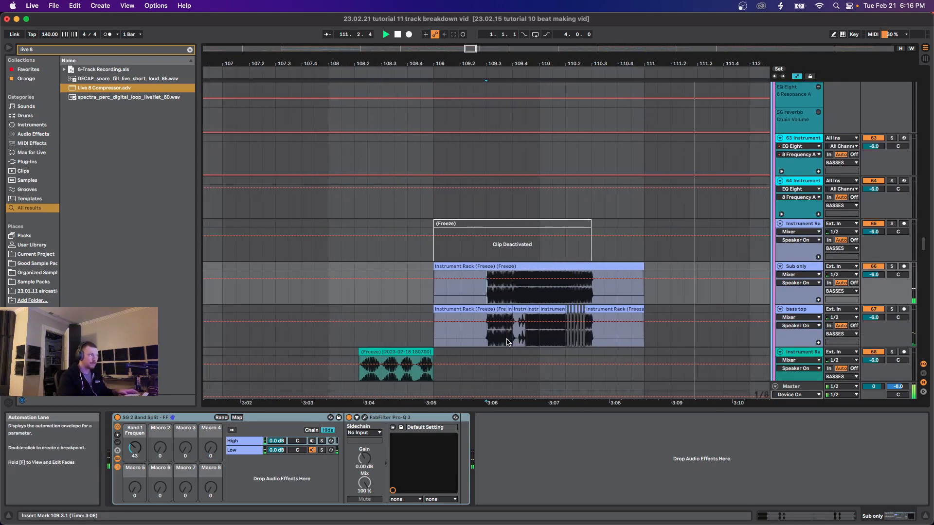
click(477, 345)
key(space)
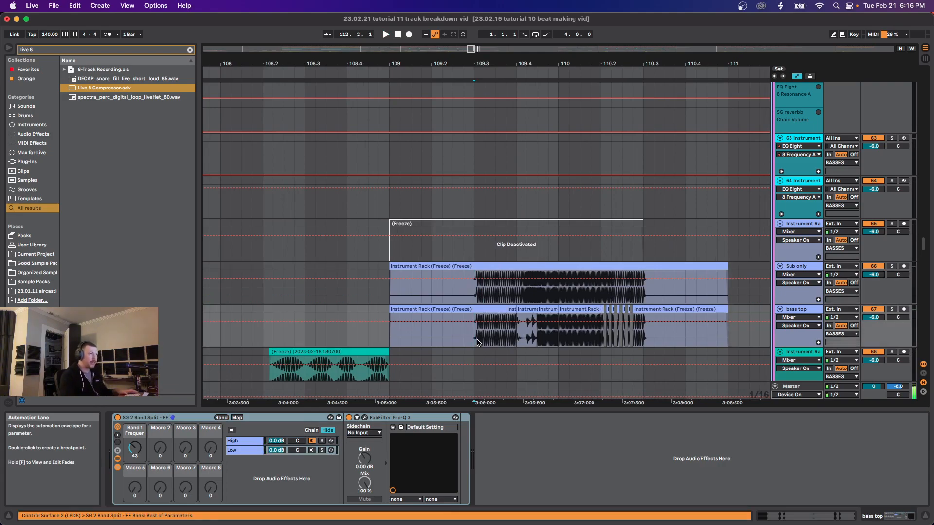
Step: Open the first bass top clip at 109.1, play it with bass top soloed, and place the insert marker at 109.3
click(482, 307)
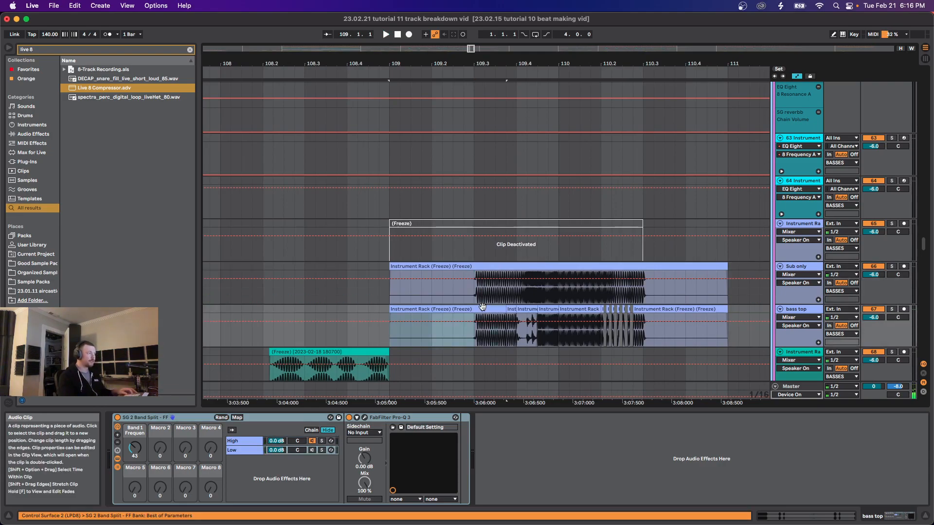
double_click(482, 306)
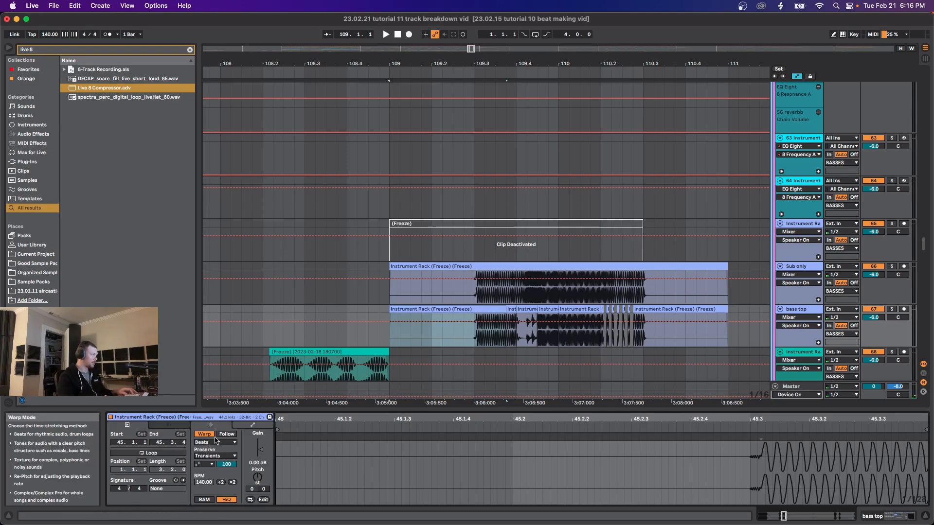
key(s)
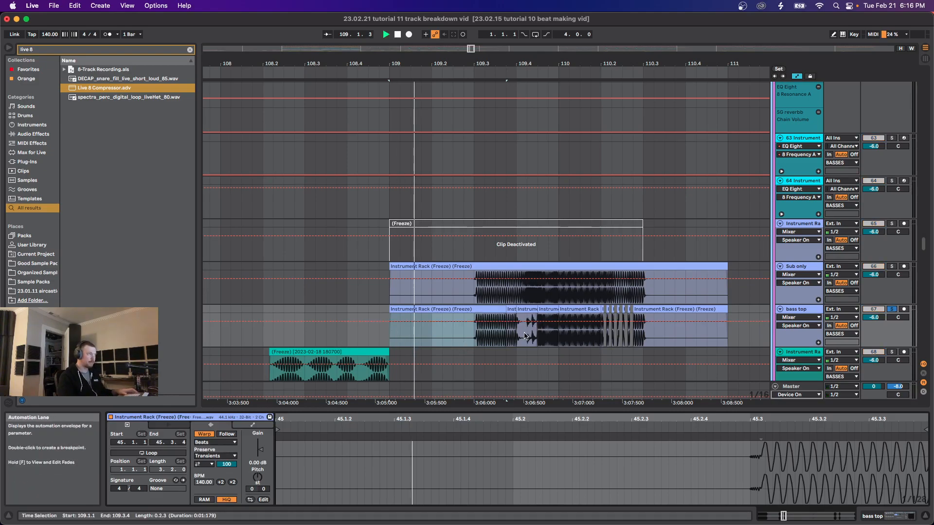
click(487, 339)
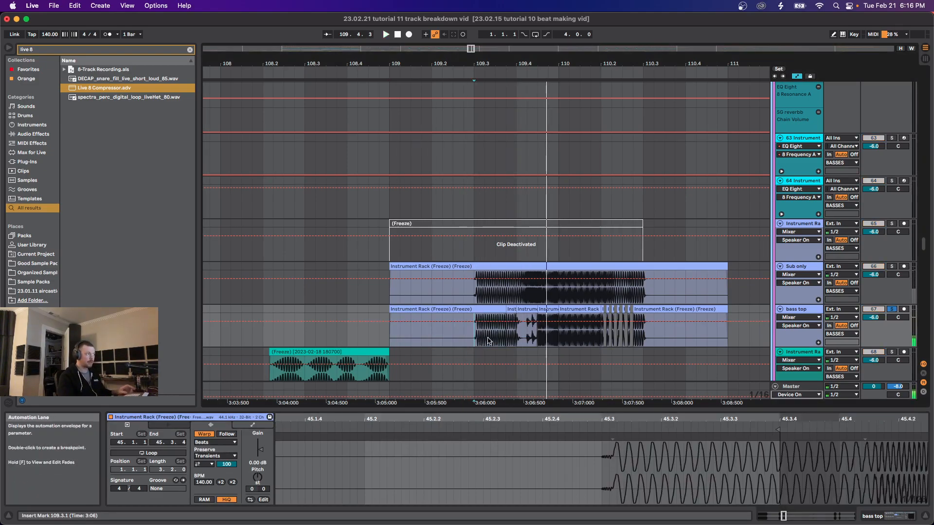
Step: Examine the warp settings of the short bass top clip at 109.3.4 and audition the clip
click(509, 309)
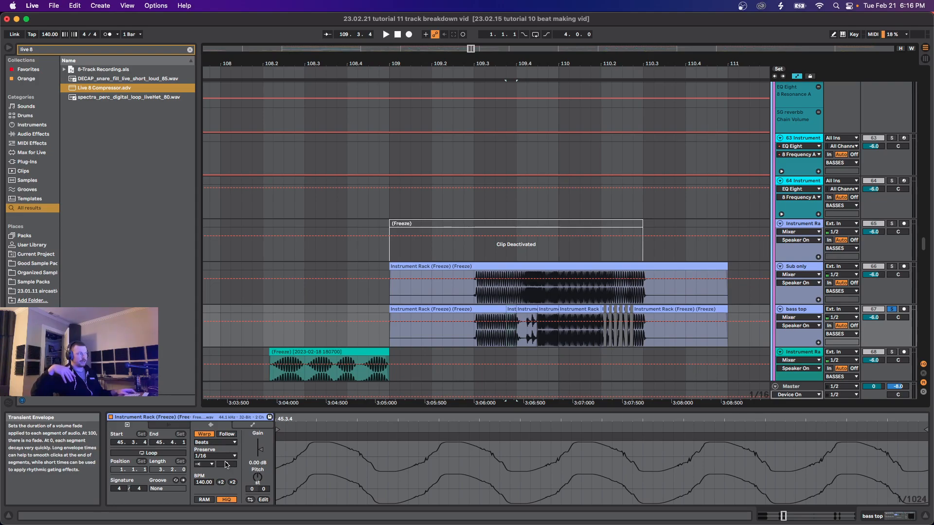
click(518, 339)
scroll(525, 339, up, 2)
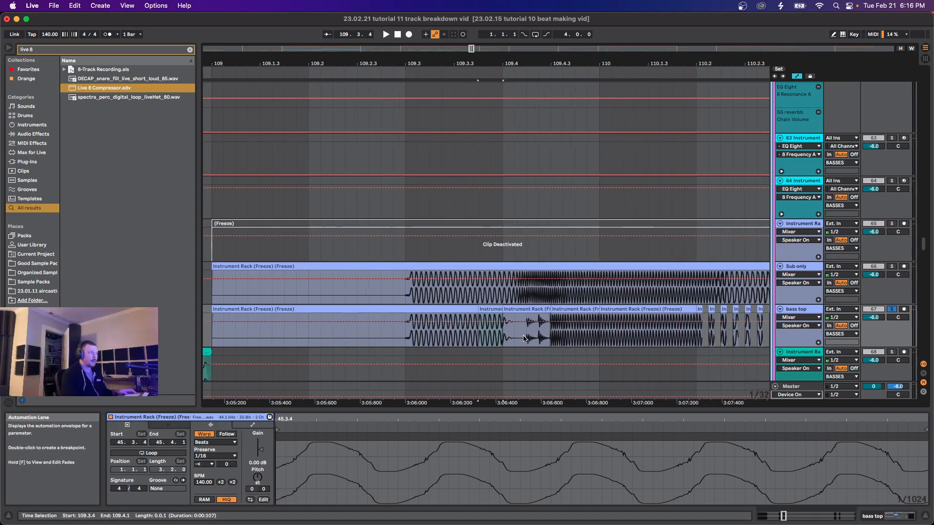
key(alt+space)
key(alt+space)
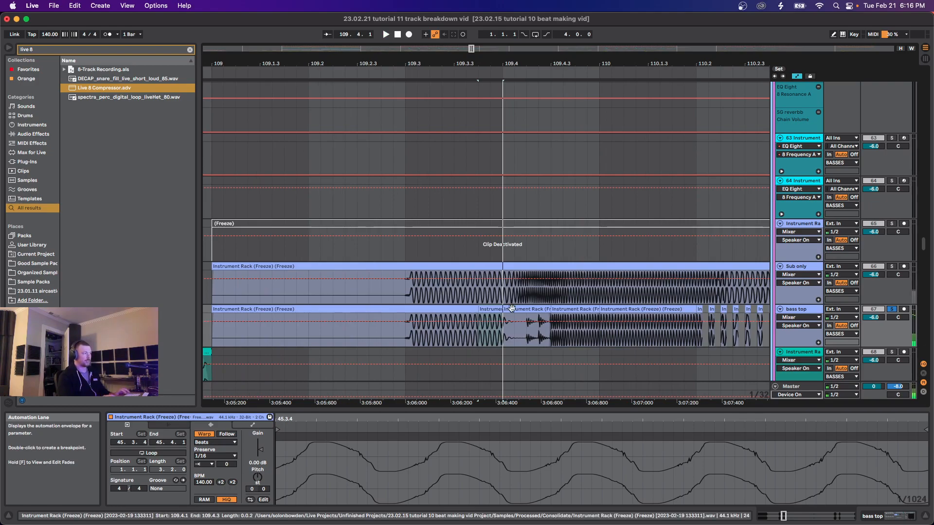
Step: Play the bass top clip at 109.4.1 and compare its warp and pitch settings with those of the clip at 109.3.4
click(511, 309)
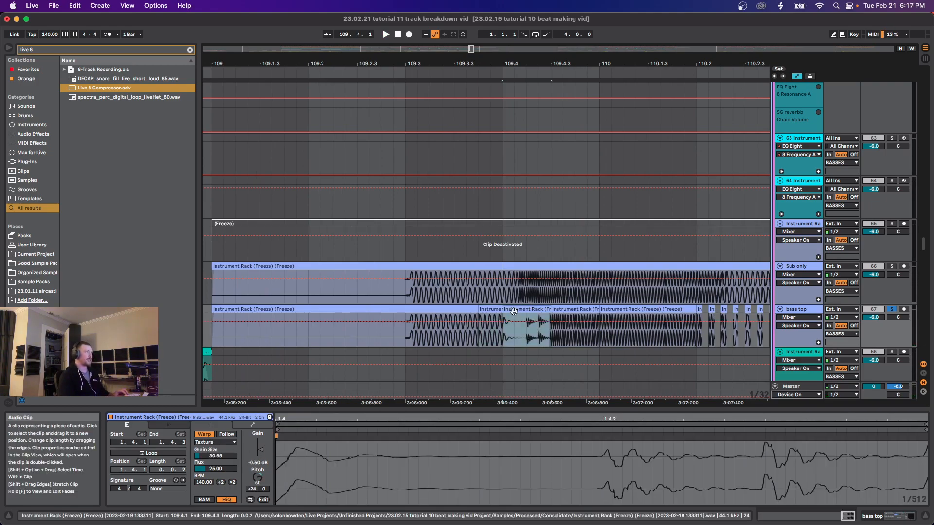
key(alt+space)
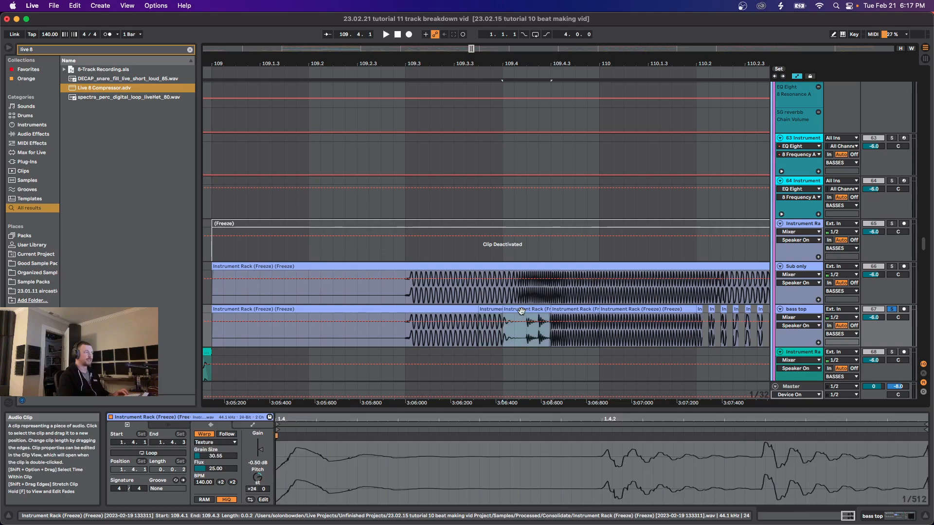
click(491, 309)
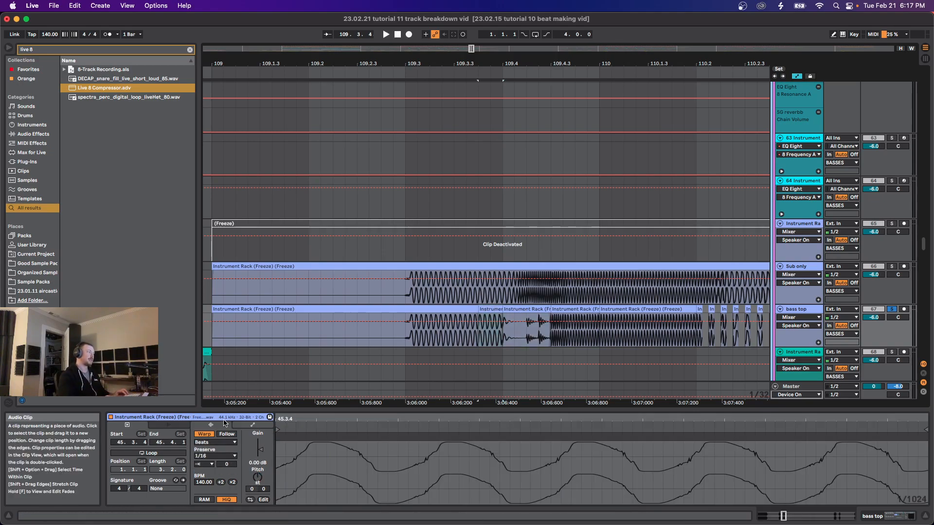
click(200, 465)
click(197, 468)
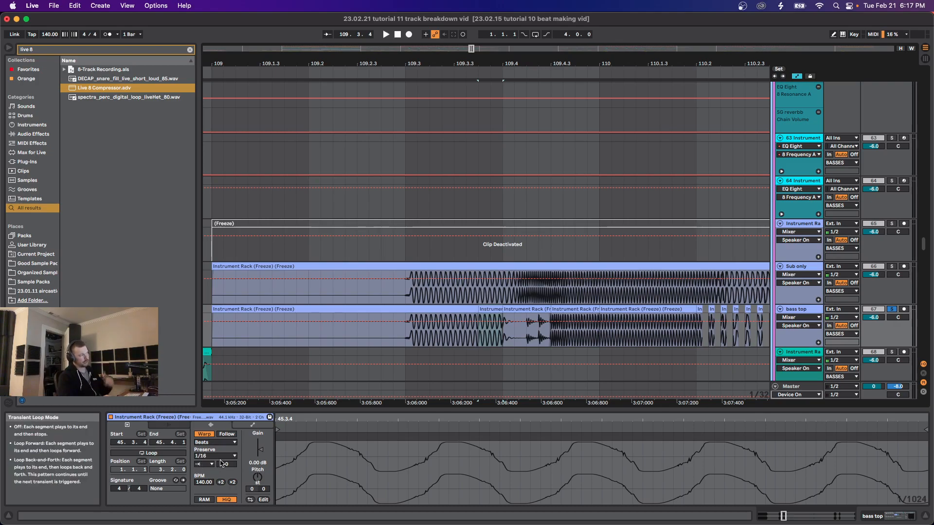
click(522, 312)
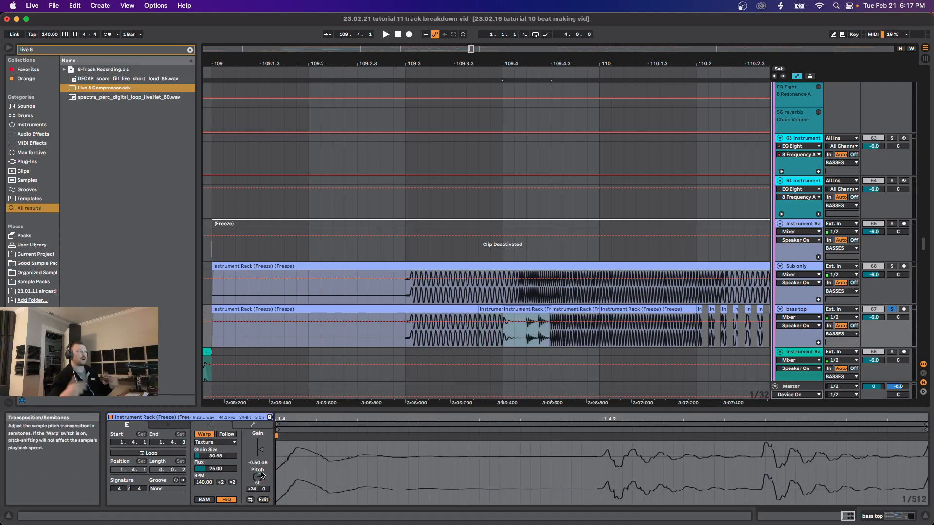
Step: Compare the Sub only clip with the bass top clips at 109.1 and 109.4.1, and inspect the cuts up close
scroll(524, 323, down, 3)
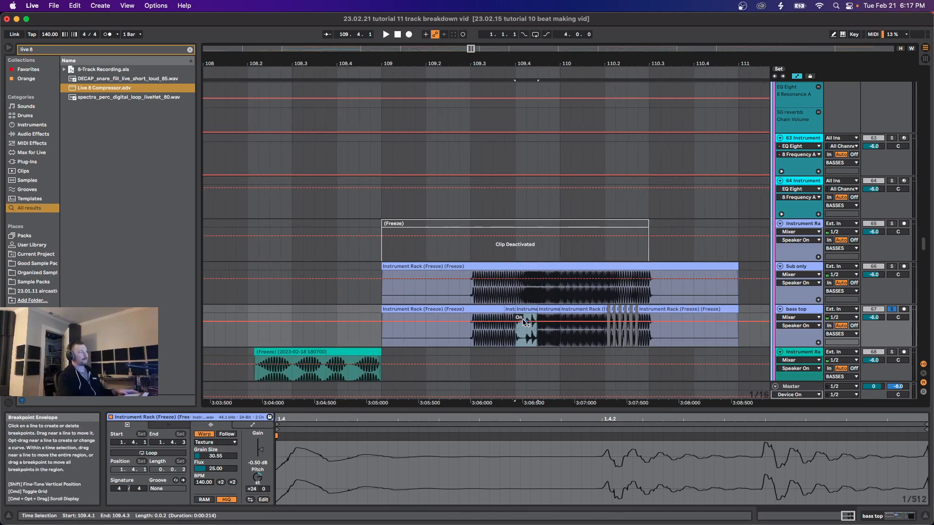
scroll(523, 322, down, 2)
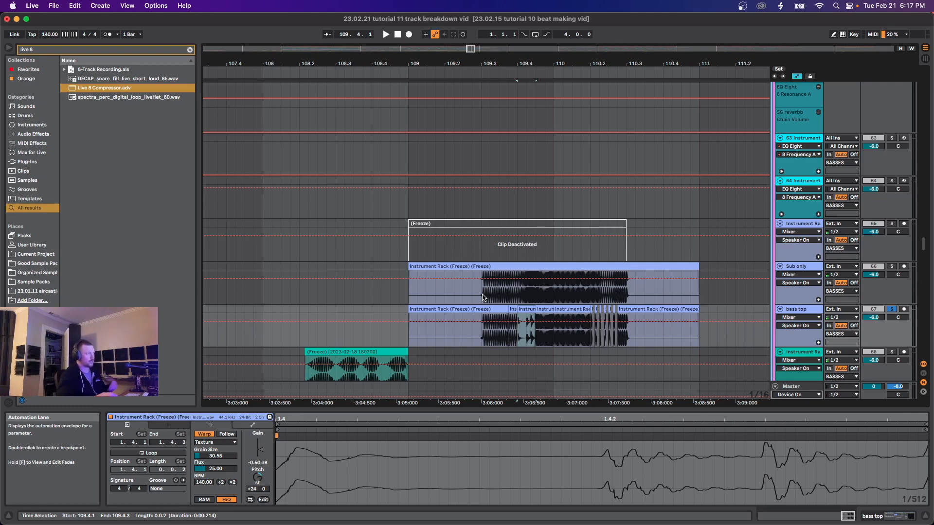
click(495, 266)
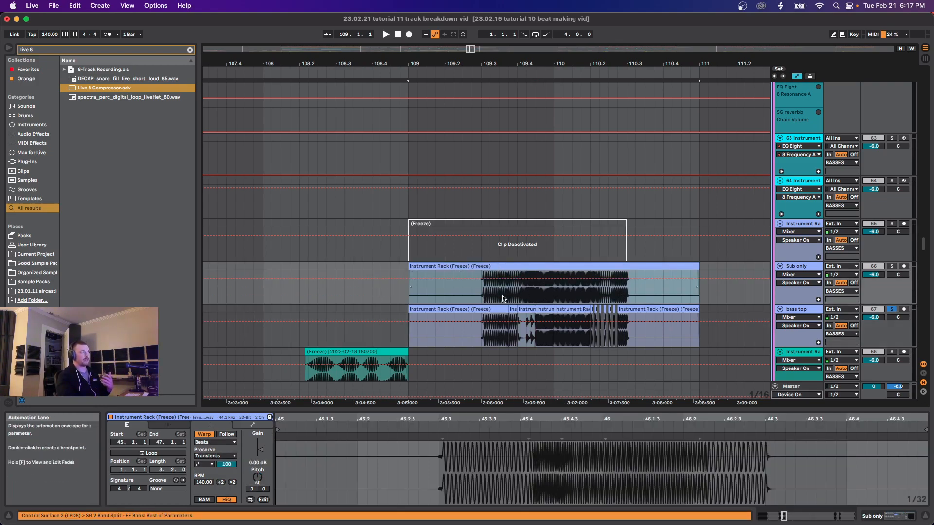
click(489, 334)
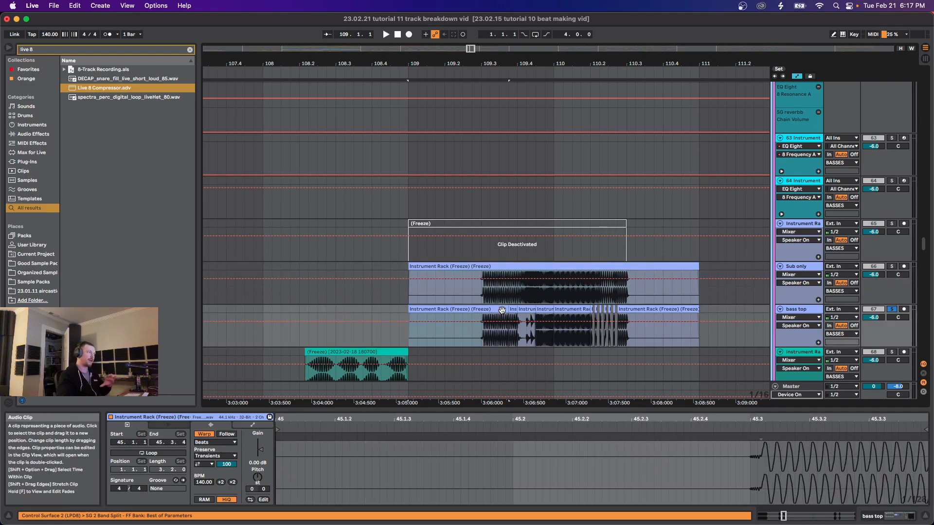
click(513, 333)
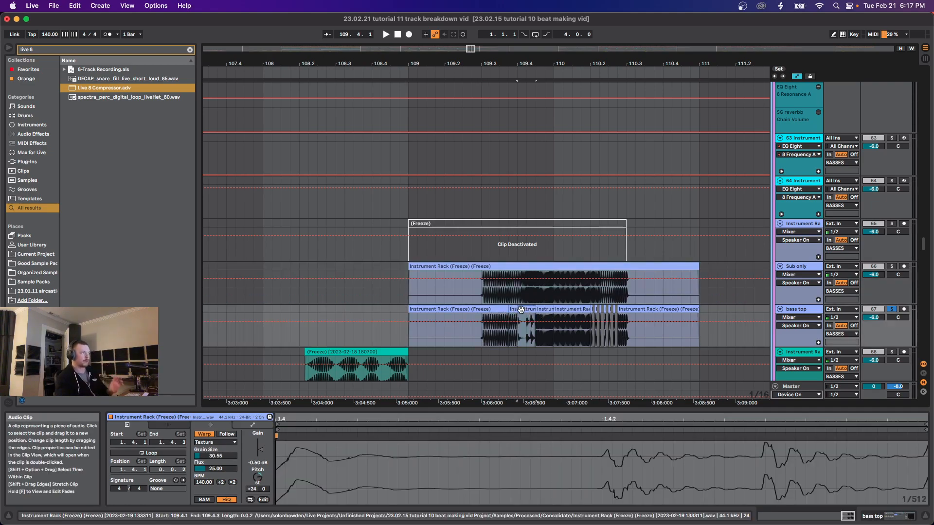
scroll(526, 336, up, 5)
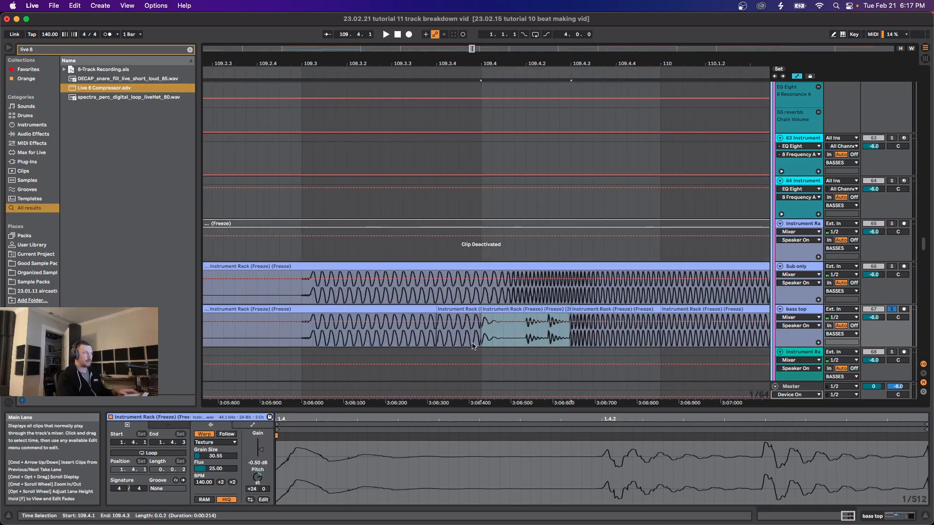
Step: Audition the bass top clips at 109.4.3, 109.4.1 and 110.1.1, and examine their warp and pitch settings
click(591, 331)
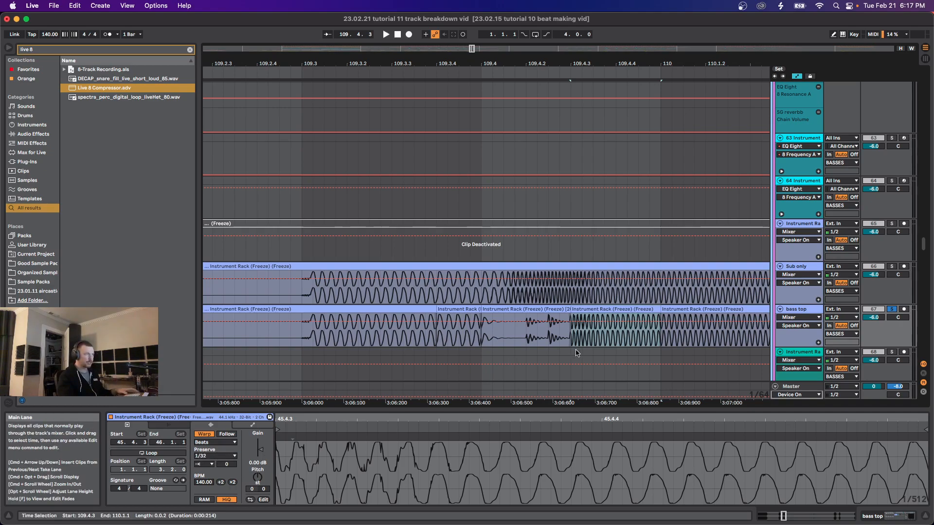
key(space)
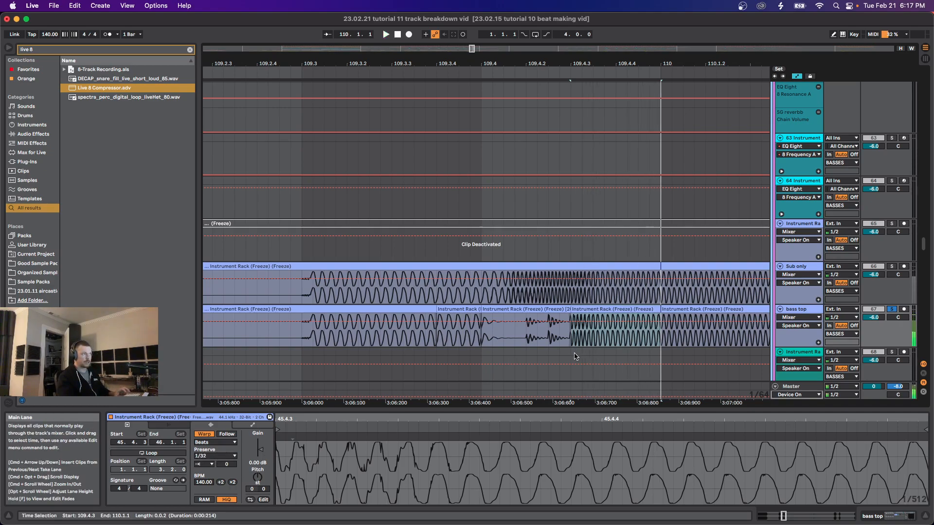
click(680, 309)
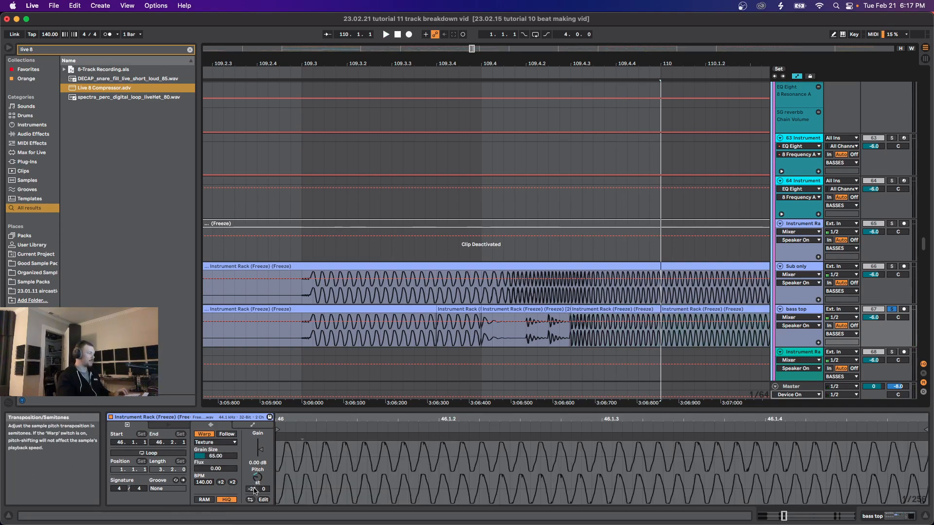
click(540, 311)
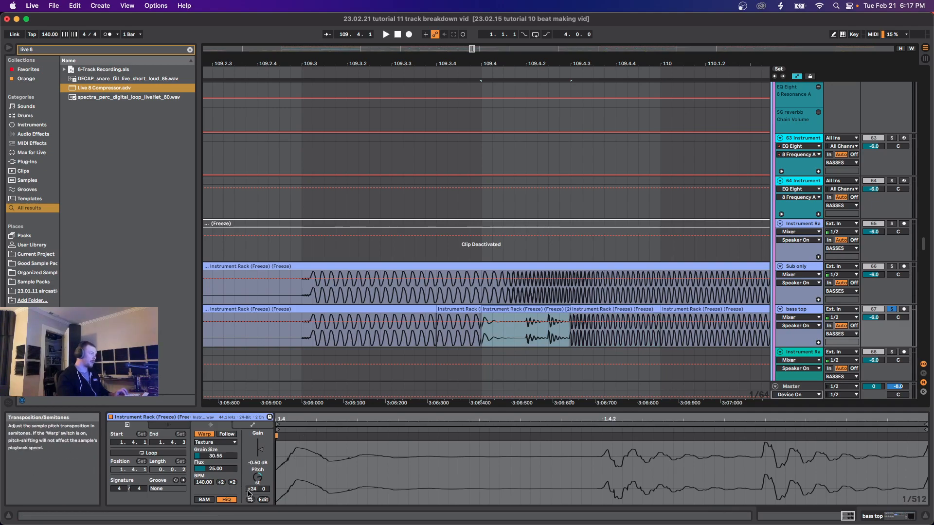
key(space)
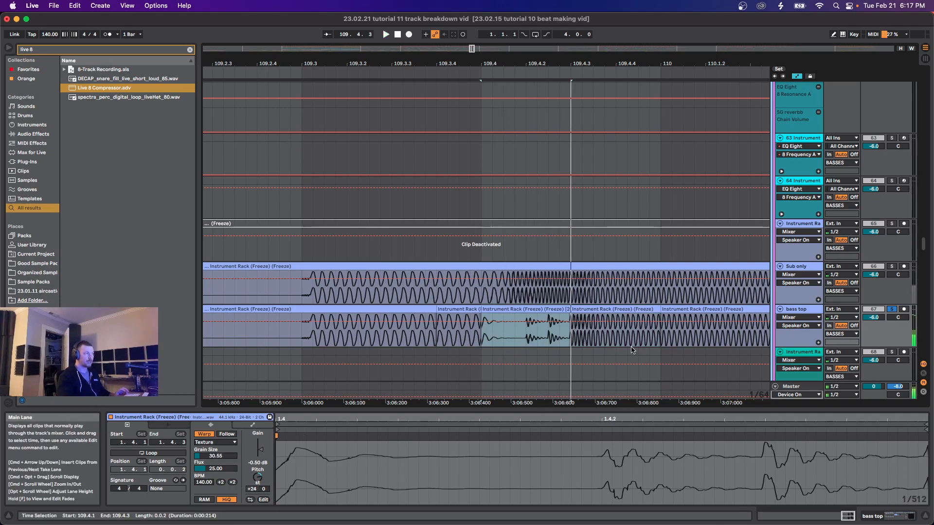
click(235, 435)
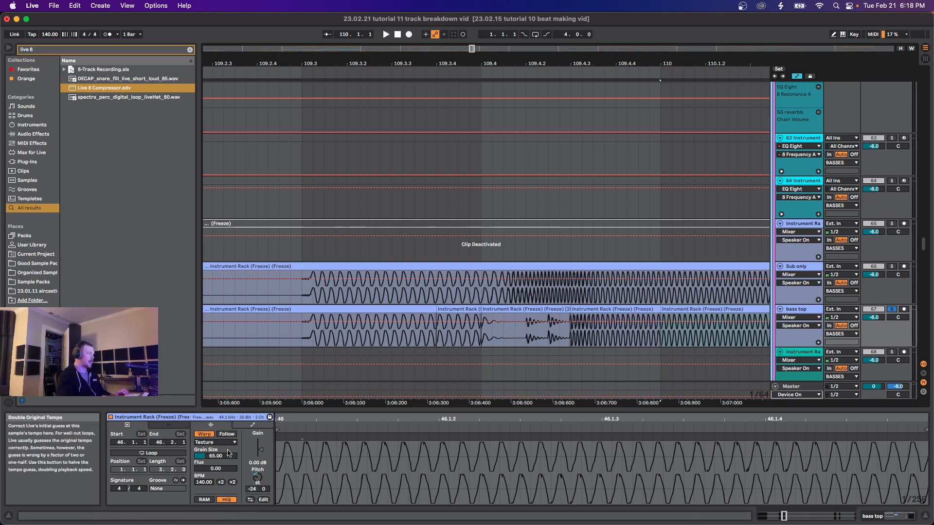
key(space)
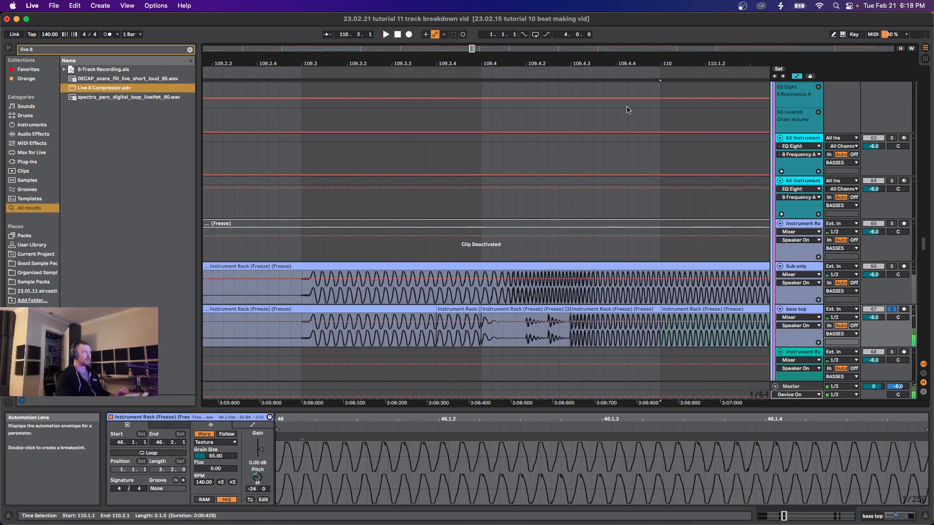
Step: Play the six chopped bass top clips between 110.2.1 and 110.2.4, followed by the last clip from 110.2.4
drag(473, 49, 562, 346)
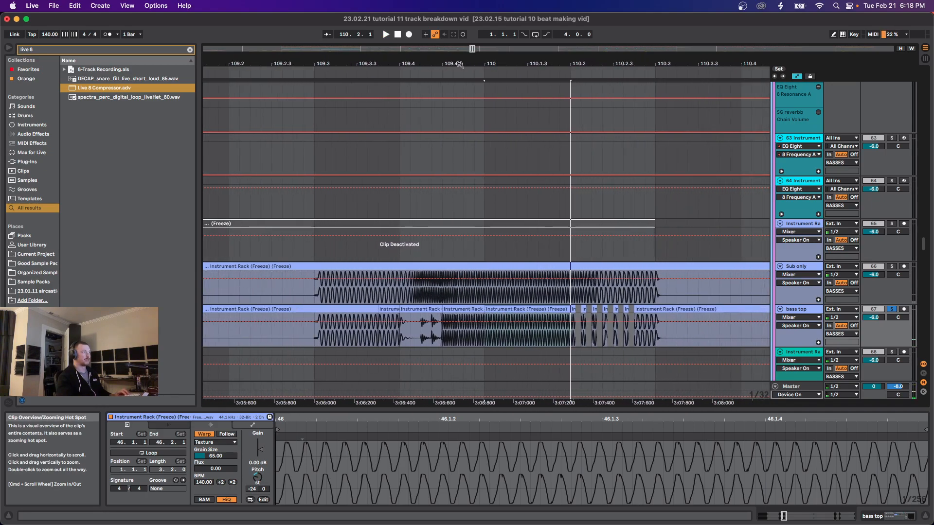
click(572, 341)
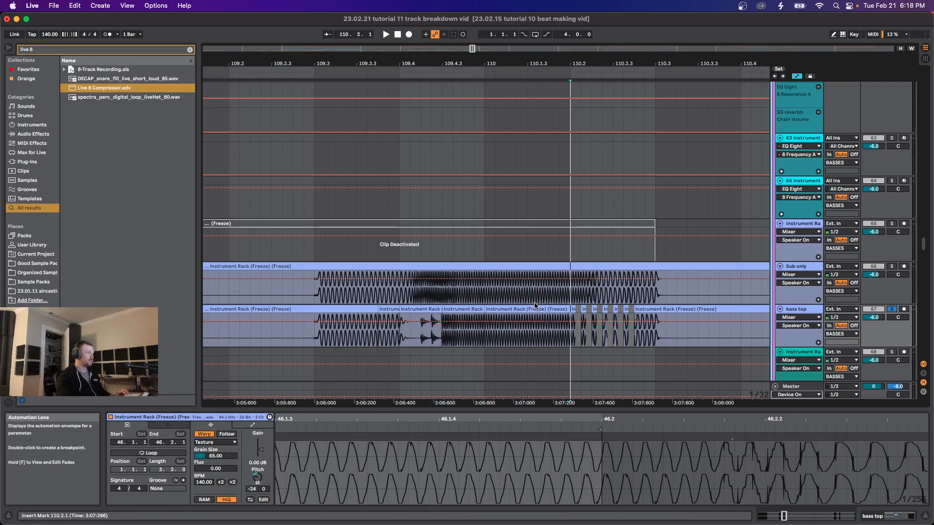
click(572, 337)
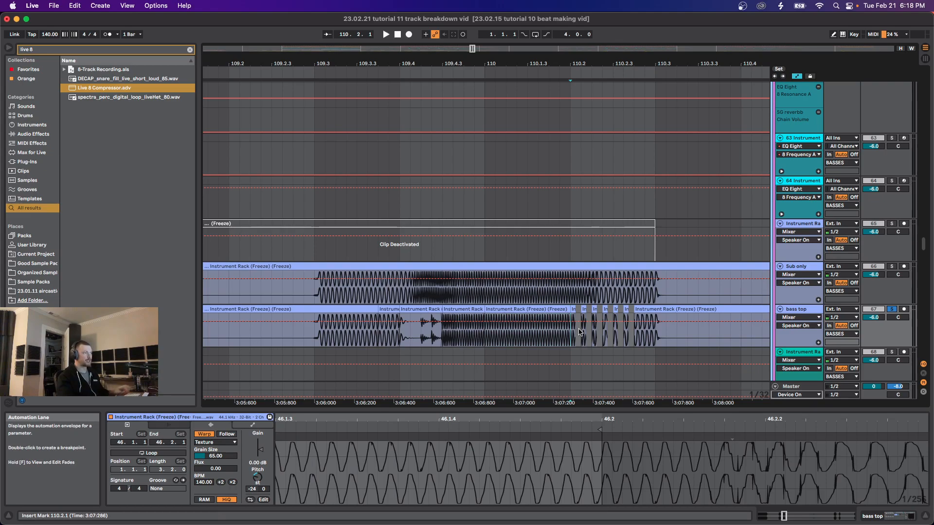
scroll(579, 333, up, 2)
drag(557, 345, 704, 342)
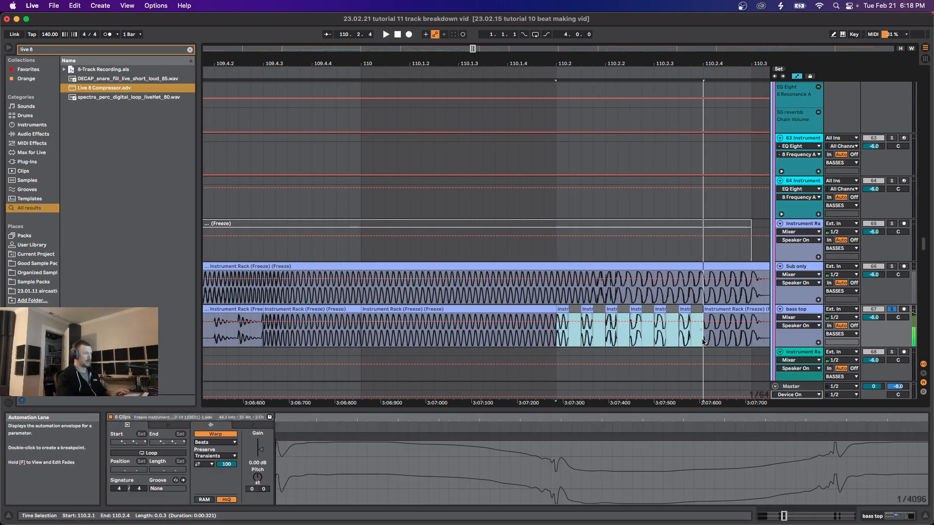
click(704, 342)
key(space)
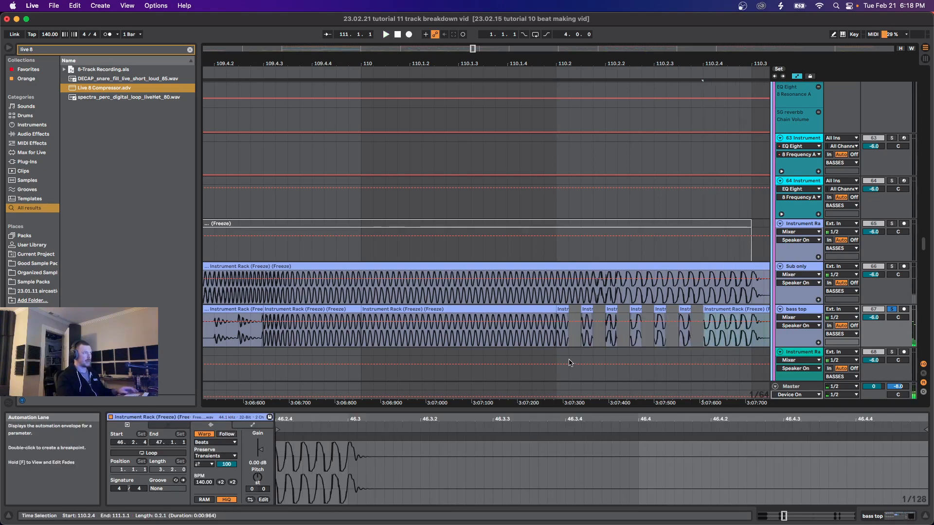
Step: Play the bass top clips alone from 109.3.1, followed by the Sub only and bass top clips together
scroll(574, 348, down, 3)
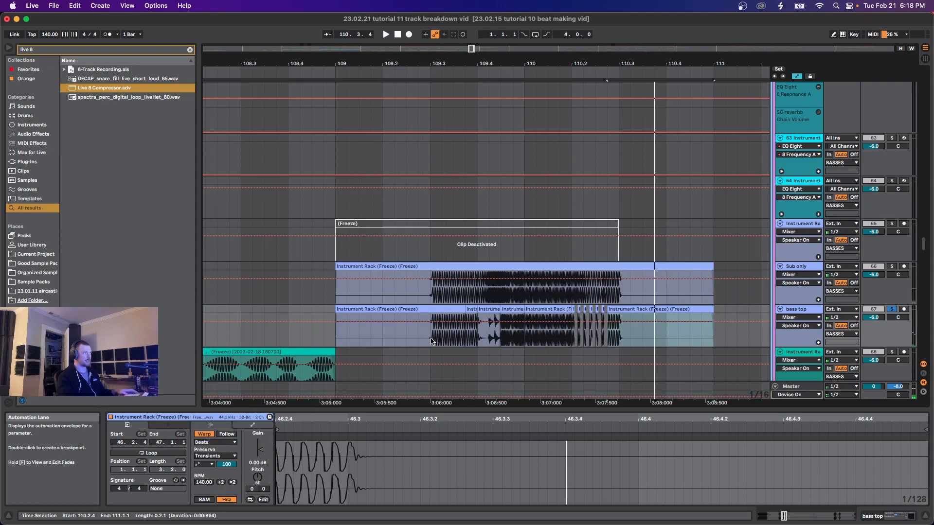
click(430, 340)
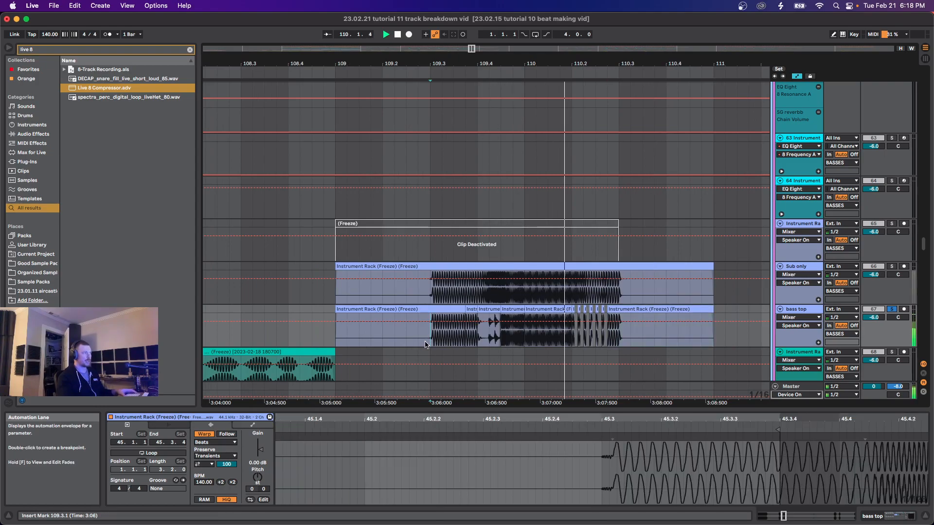
key(space)
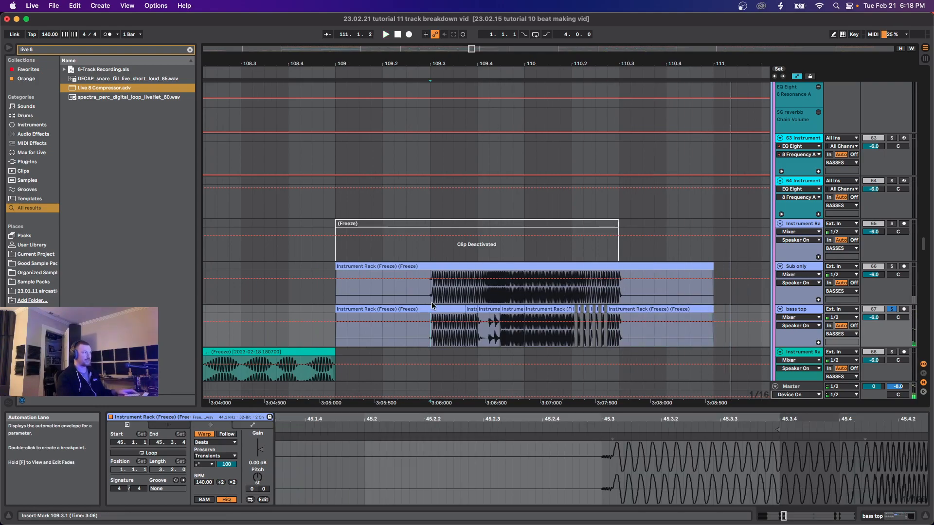
click(444, 288)
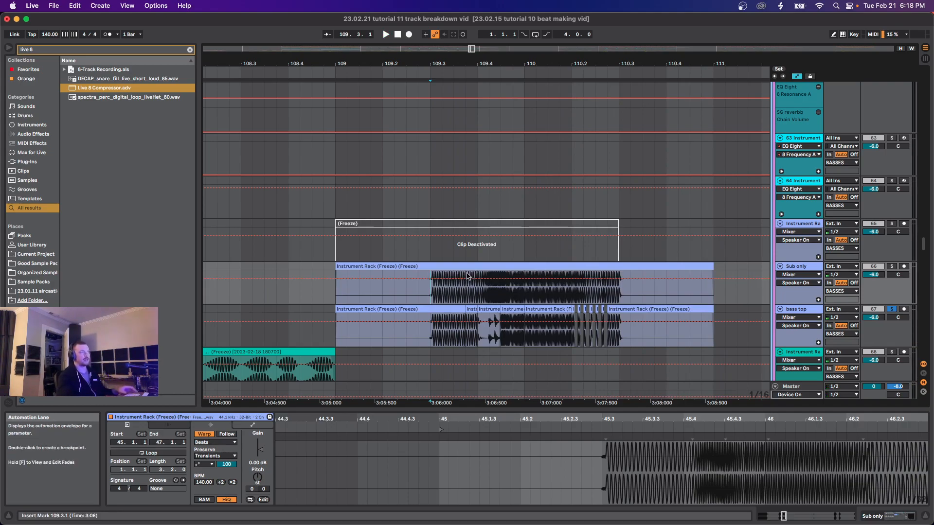
key(space)
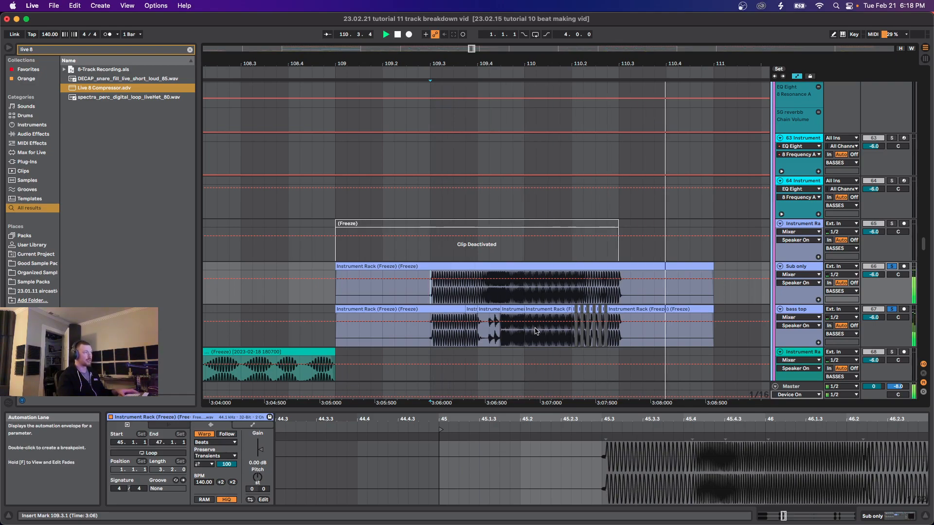
scroll(535, 331, down, 3)
scroll(535, 341, down, 5)
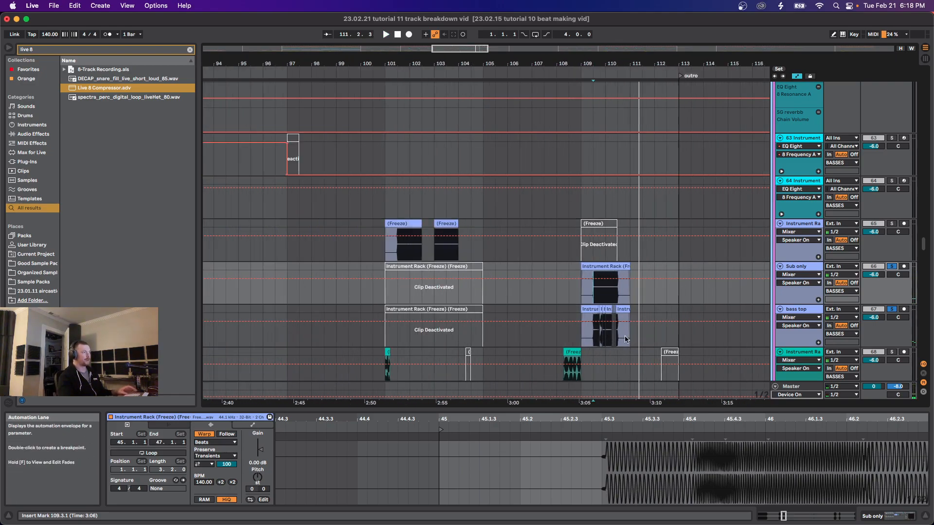
Step: Play the drop 2 basses together in the arrangement from 109.1.1
scroll(438, 219, up, 5)
scroll(433, 206, down, 2)
scroll(652, 255, up, 10)
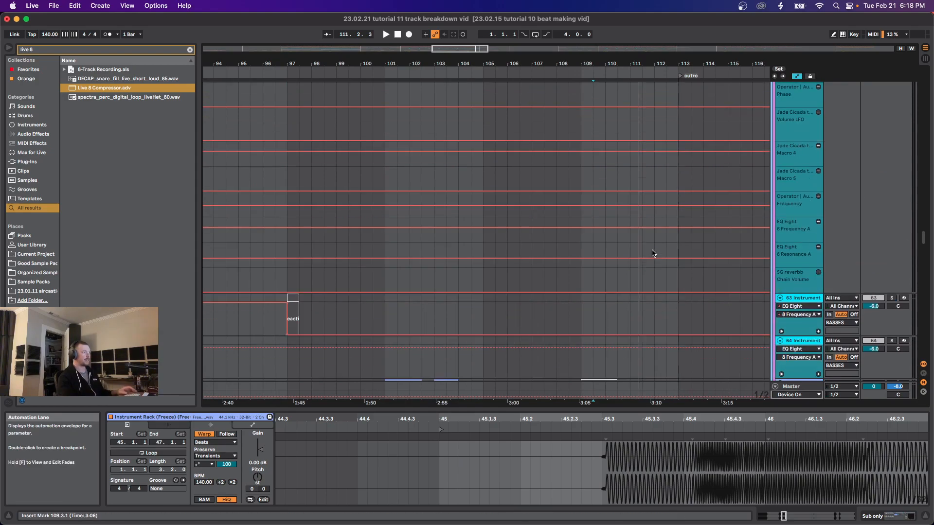
scroll(647, 261, up, 10)
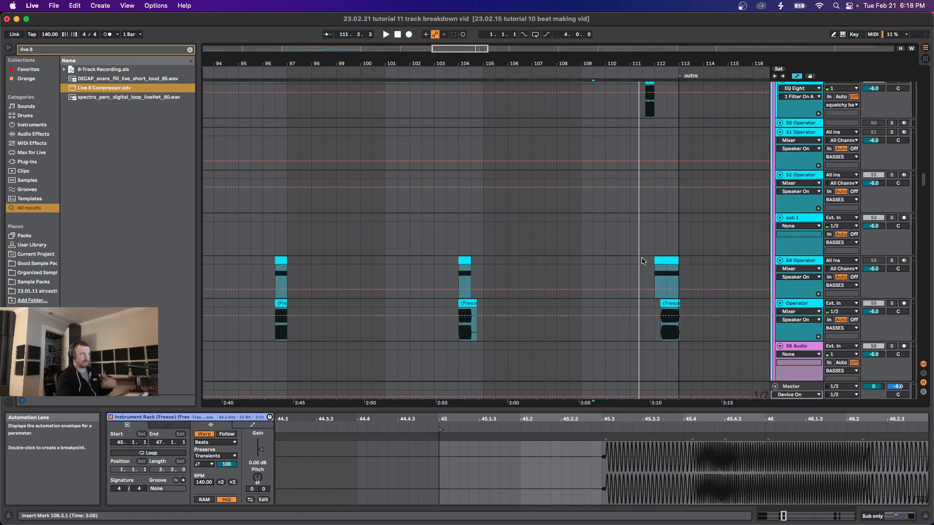
click(617, 271)
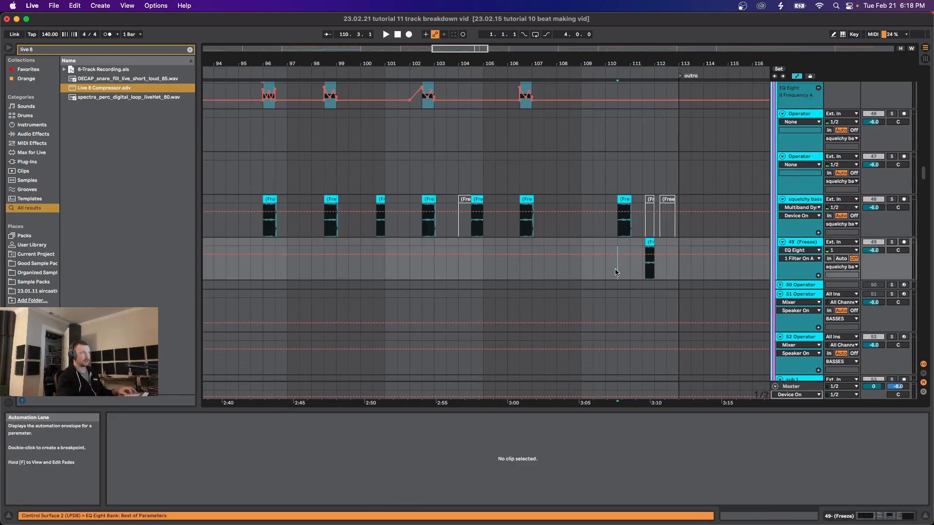
key(space)
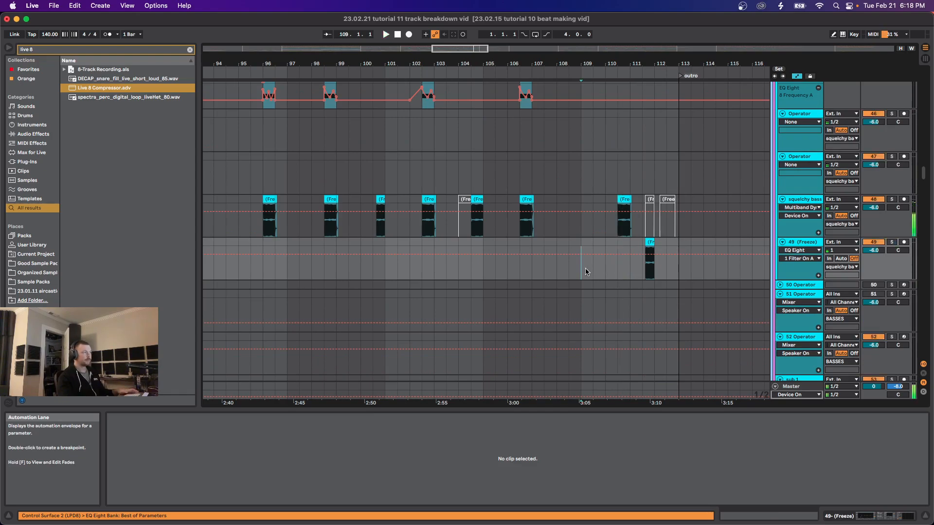
key(space)
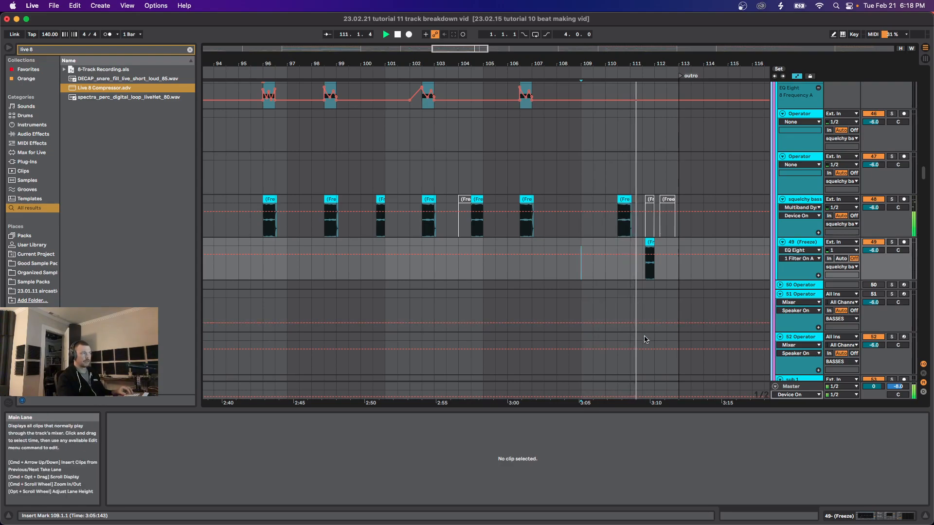
scroll(645, 339, down, 10)
scroll(637, 330, down, 8)
scroll(450, 170, up, 3)
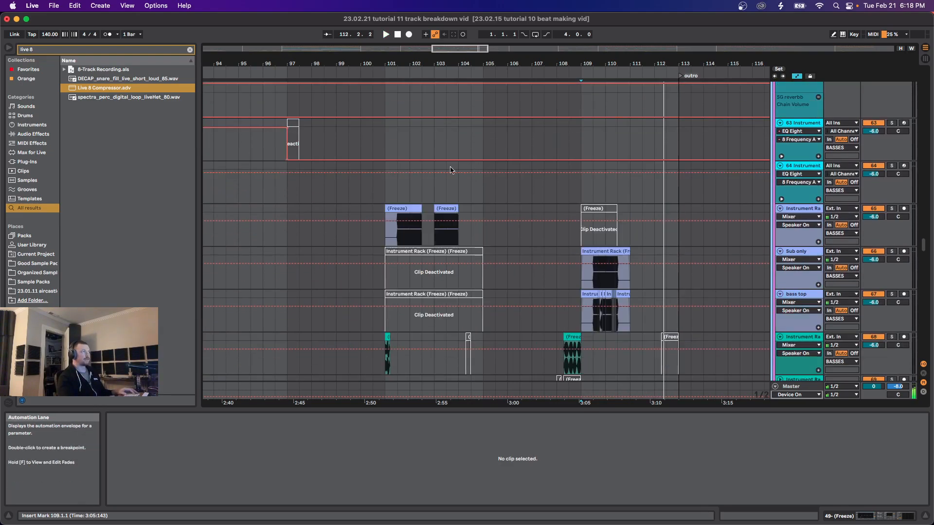
Step: Compare the frozen clips on track 65 at 103.1.1 and 101.1.1 with the bass section from 109.1.1
click(435, 236)
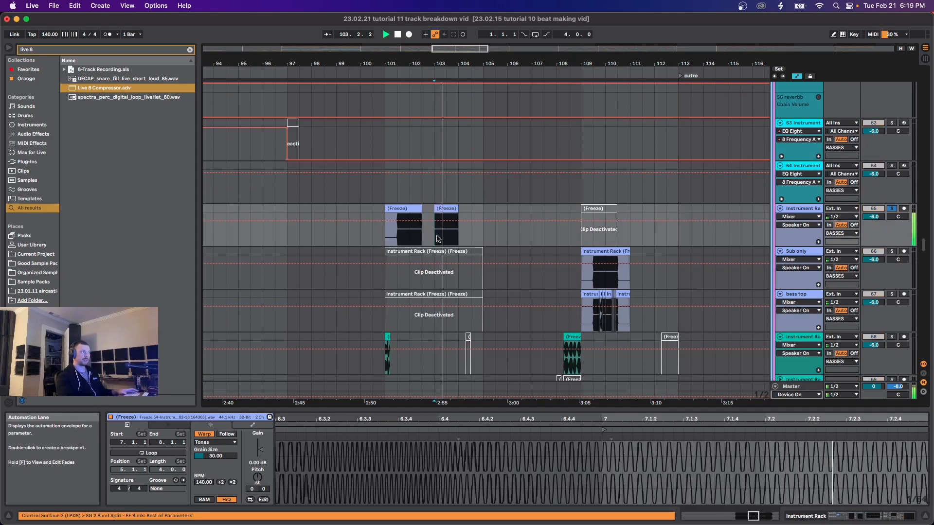
key(space)
click(383, 267)
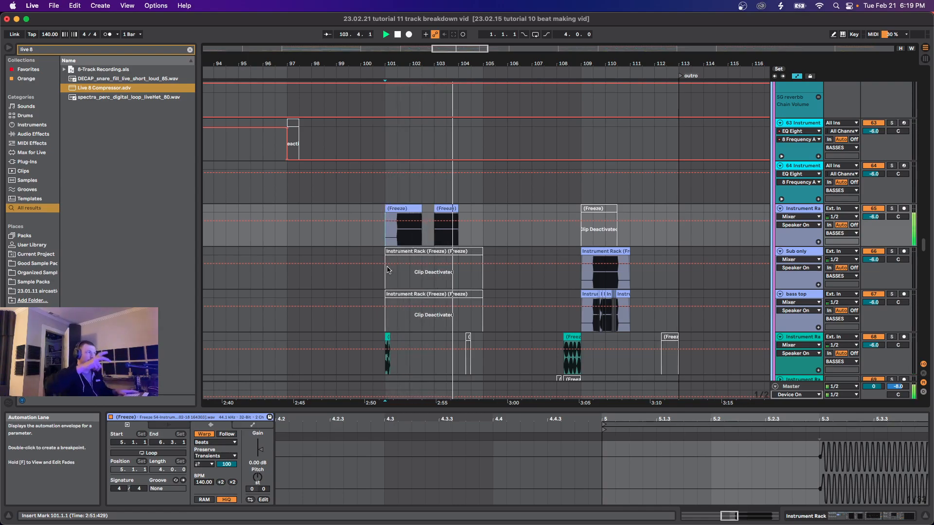
click(582, 274)
key(space)
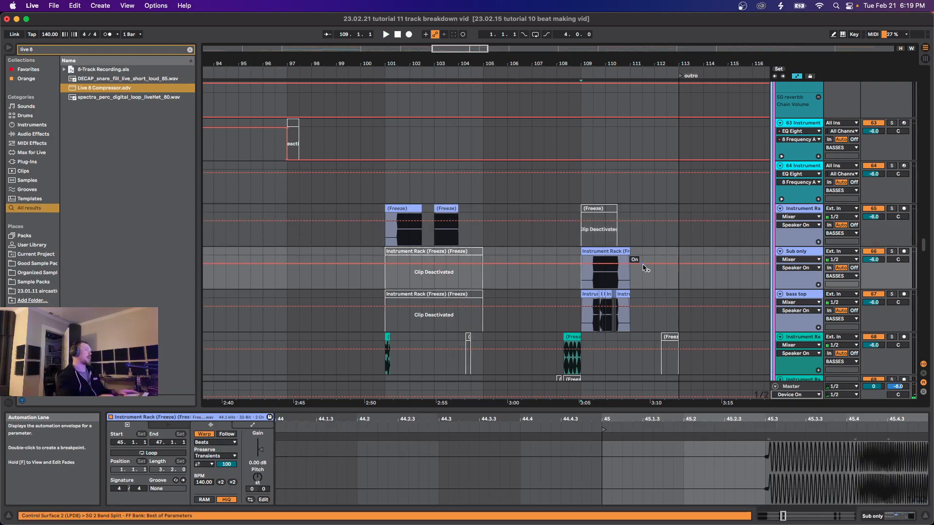
scroll(583, 282, right, 3)
key(space)
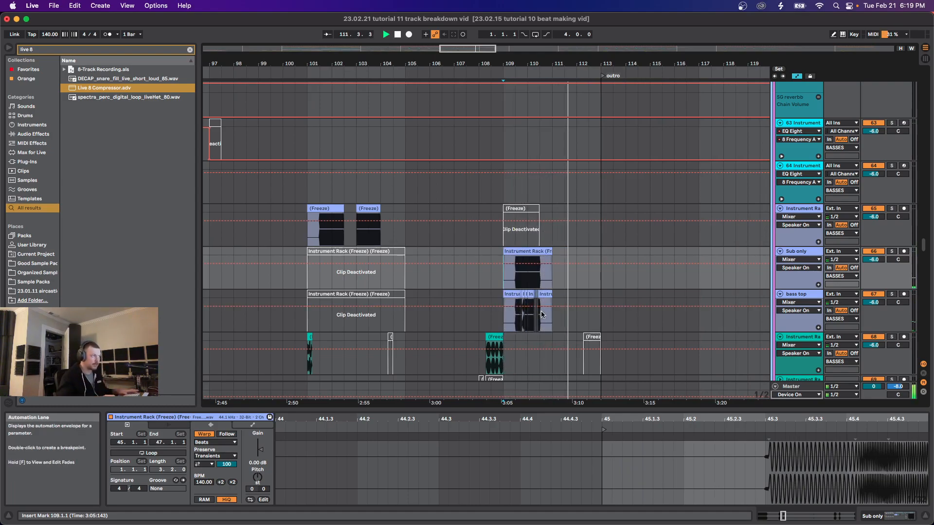
Step: Play the bass section at 111.1.1 where the frozen clip sits on track 72
scroll(562, 321, down, 10)
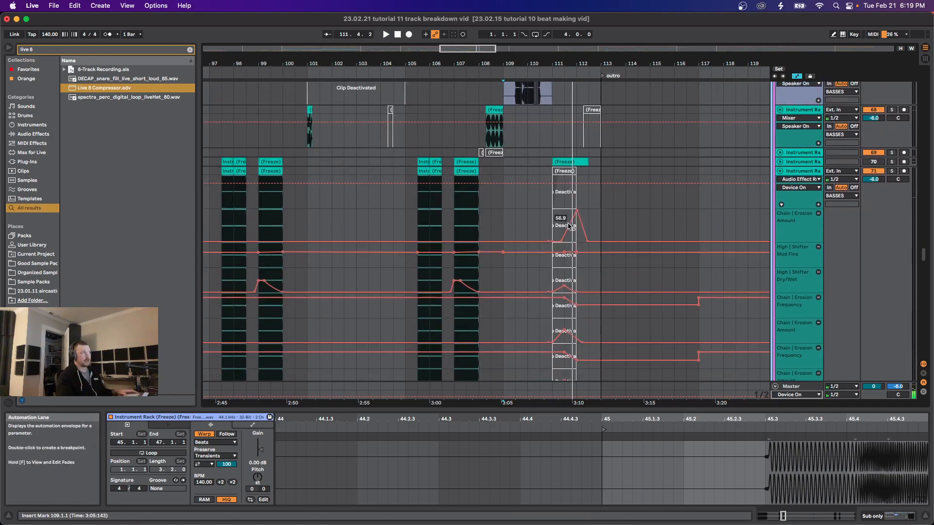
click(553, 195)
key(space)
scroll(555, 200, down, 3)
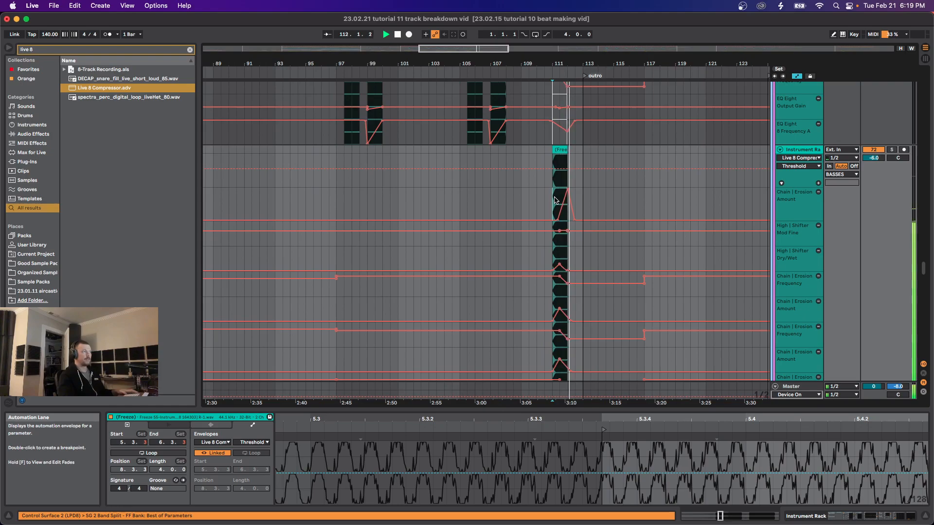
key(space)
Step: Find the drop 1 clips on track 65 and play the last frozen clip from 61.3.1
scroll(538, 204, down, 8)
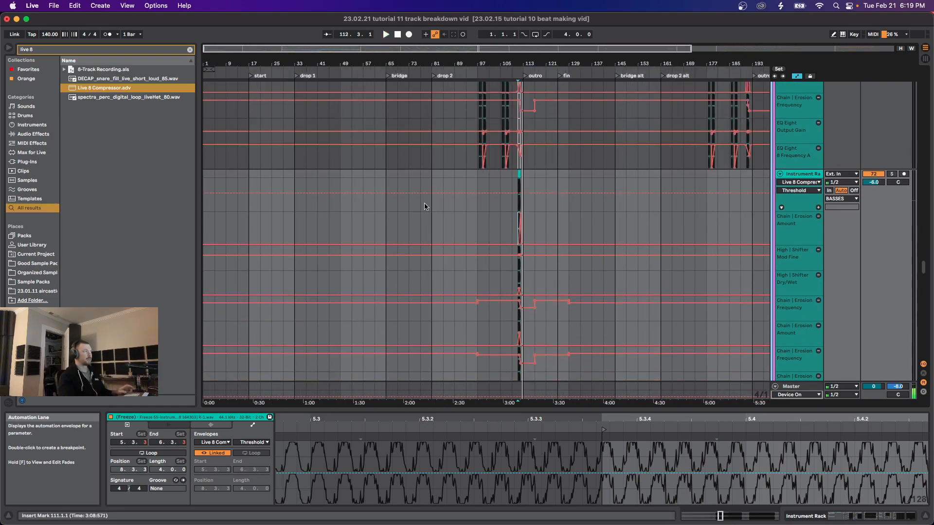
scroll(424, 206, up, 4)
scroll(340, 224, up, 15)
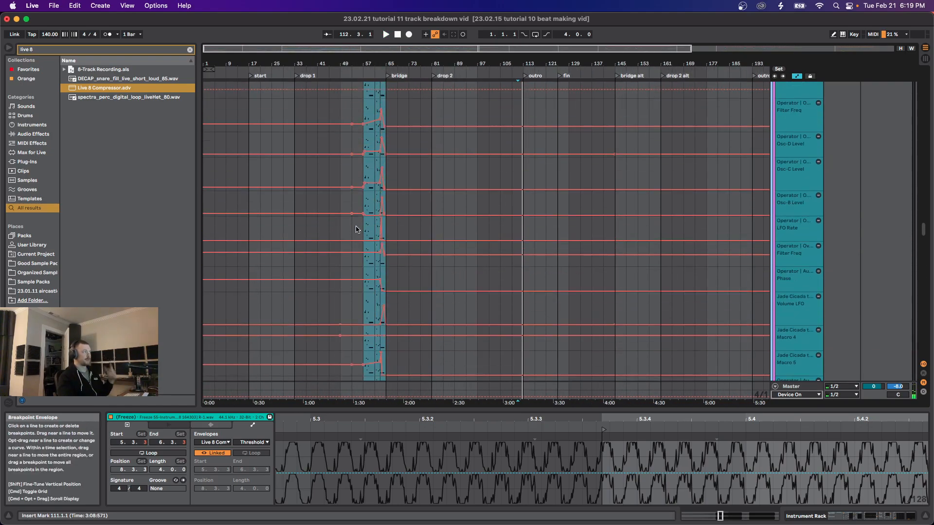
scroll(366, 243, down, 10)
scroll(325, 121, up, 8)
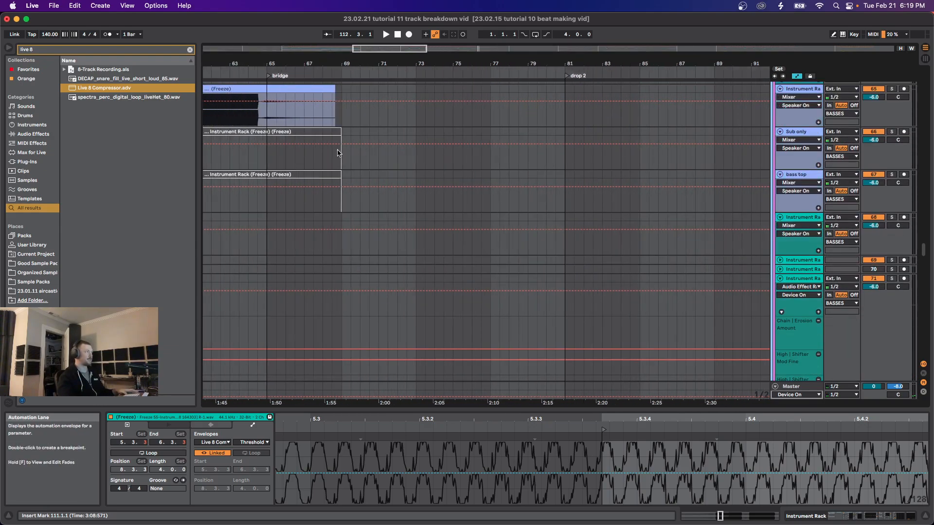
click(346, 119)
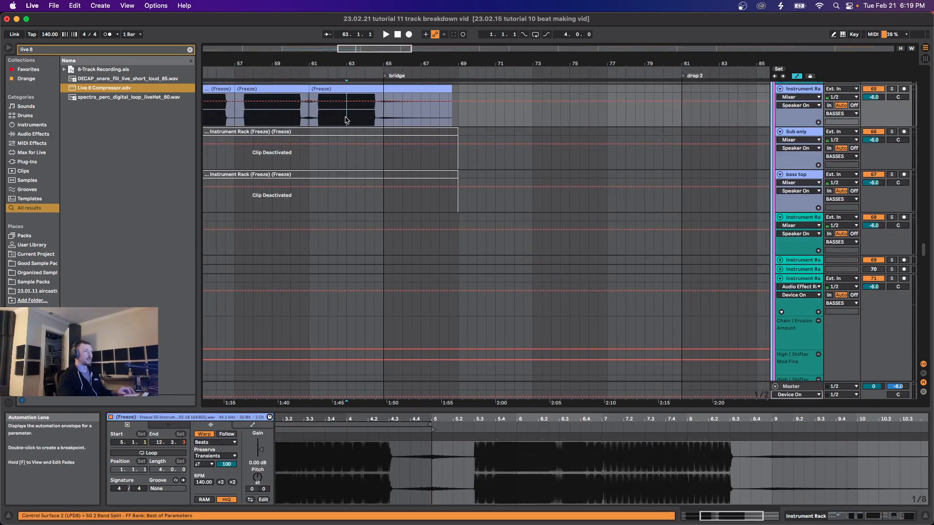
click(318, 120)
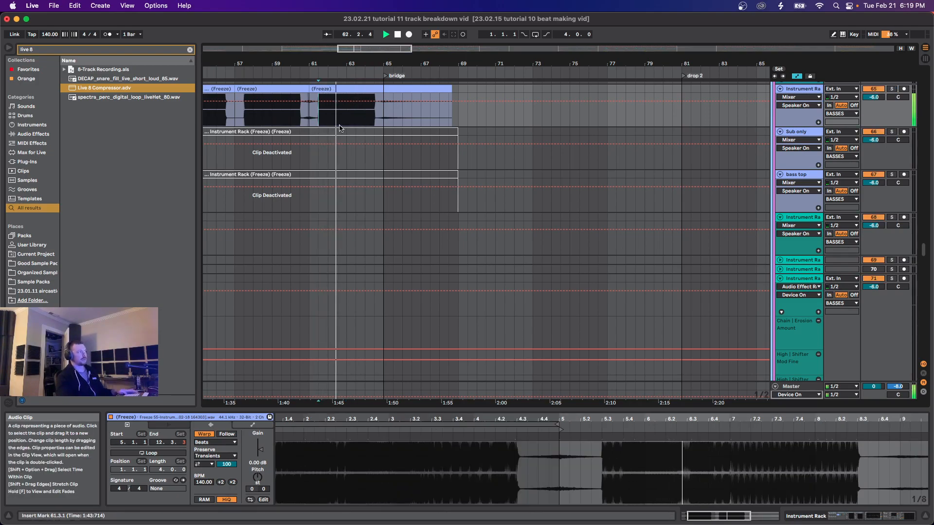
key(minus)
key(minus)
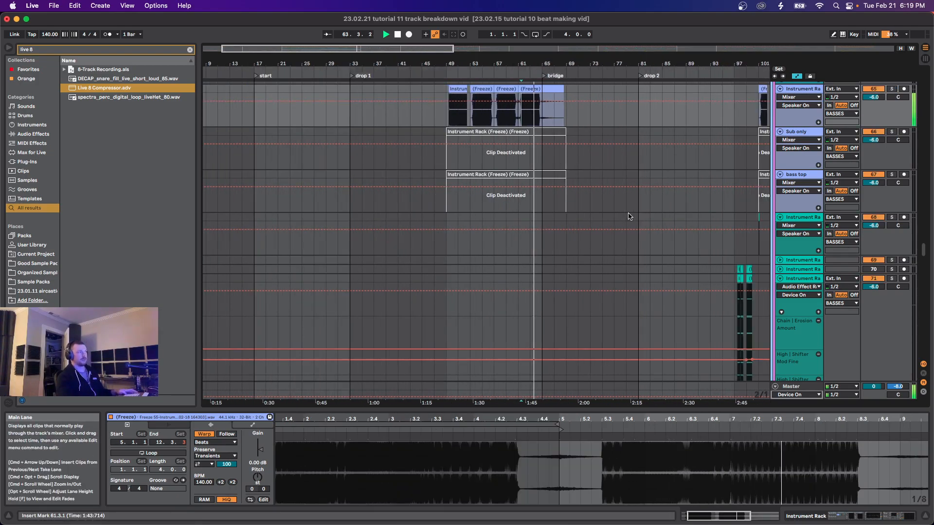
scroll(563, 257, right, 8)
key(space)
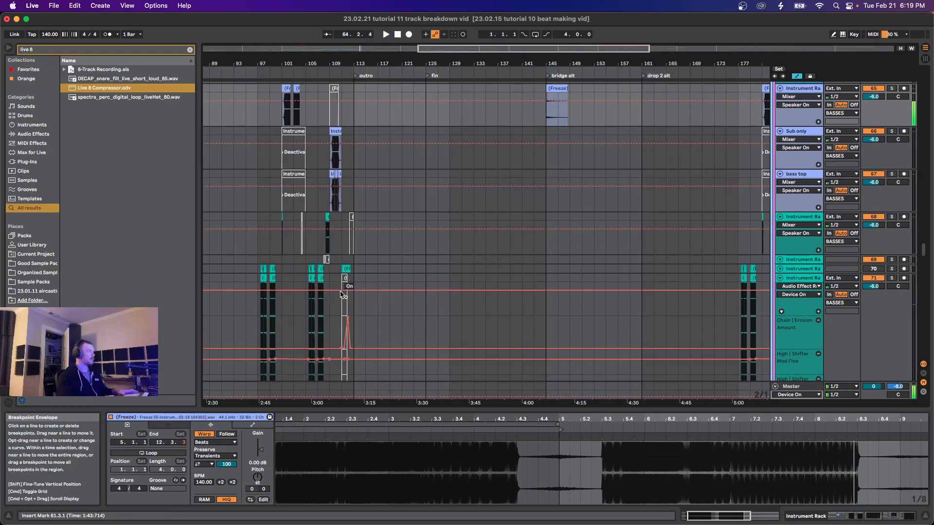
Step: Inspect the High chain of the 2 Band Split rack on track 72 and display the Shifter's Mod Fine automation
scroll(378, 287, down, 4)
key(plus)
key(plus)
scroll(409, 248, down, 3)
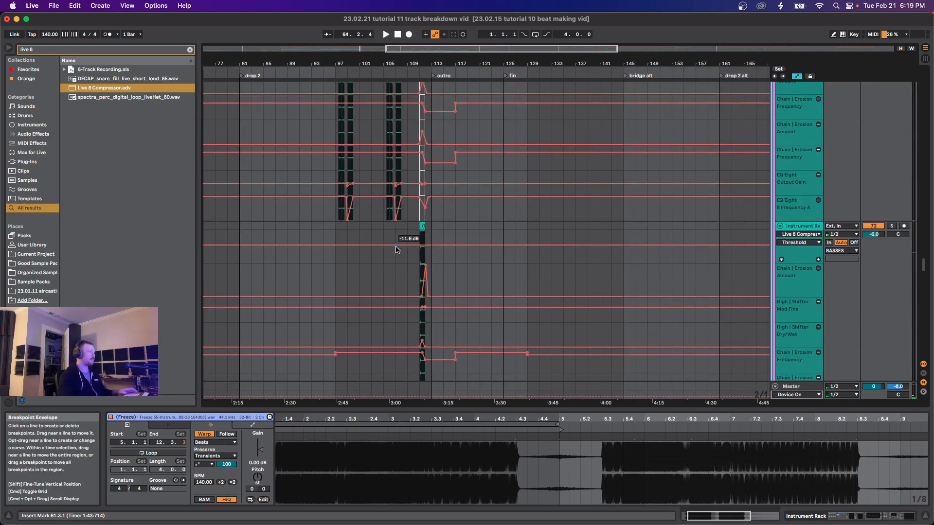
click(389, 144)
scroll(602, 168, up, 3)
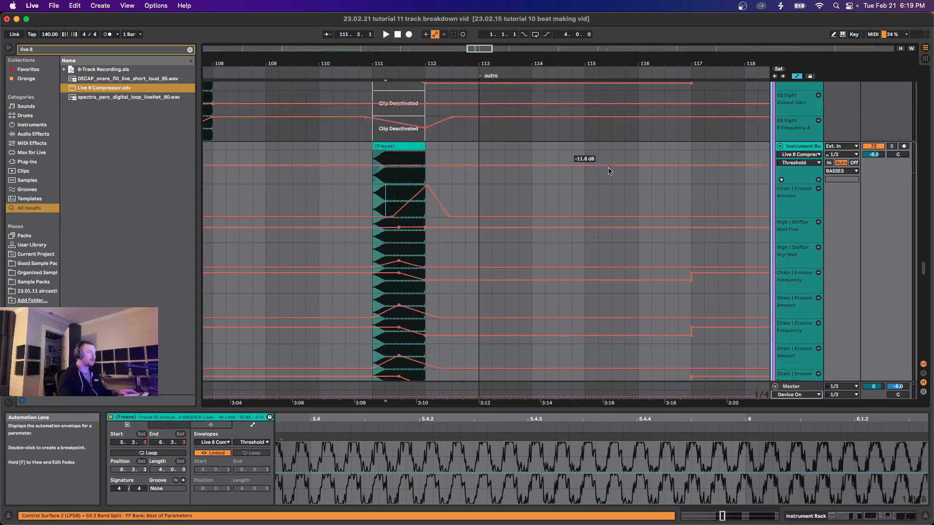
click(792, 149)
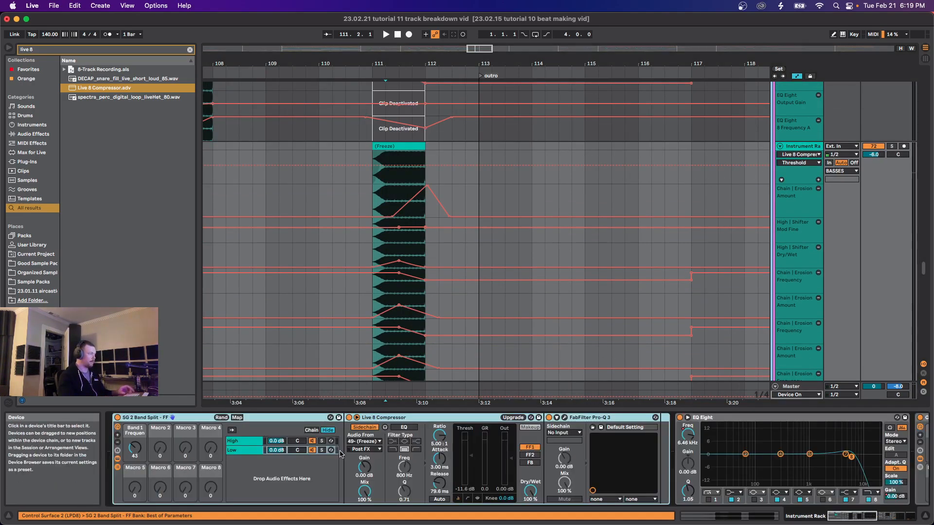
click(255, 446)
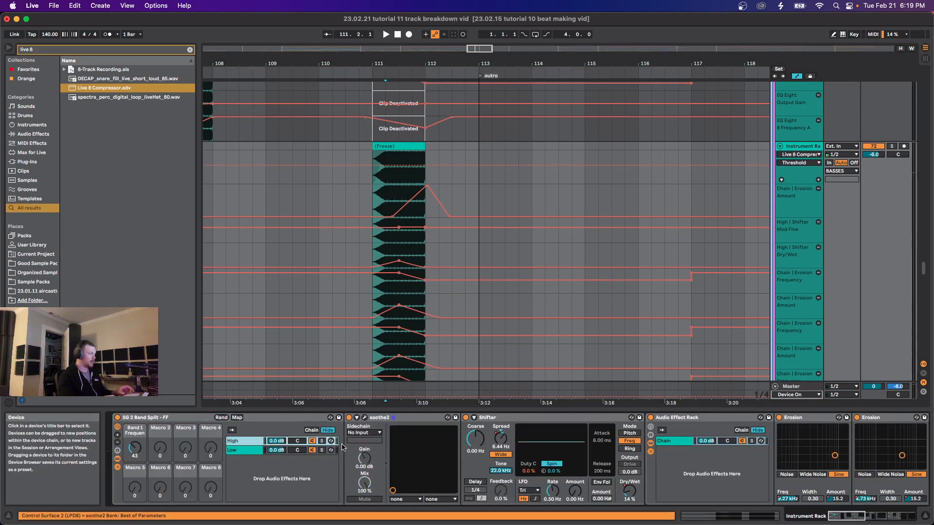
click(501, 439)
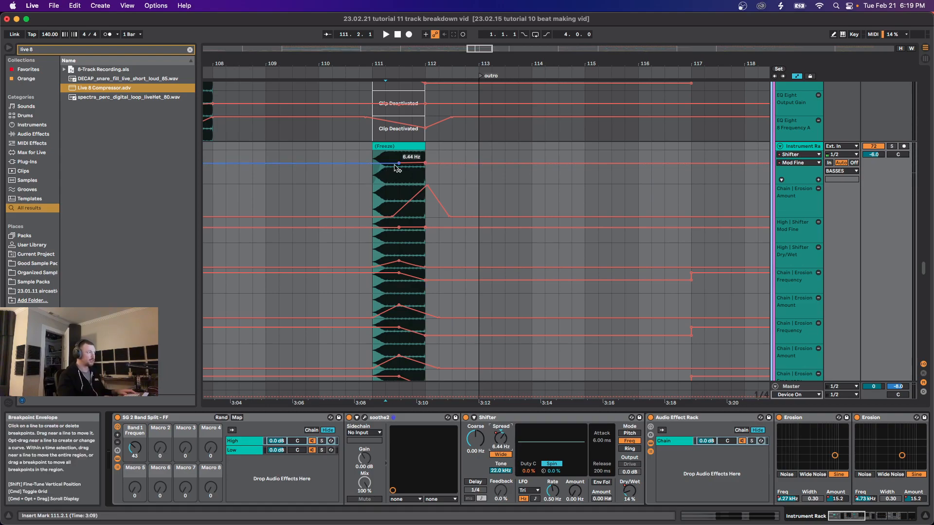
Step: Play the track 72 clip soloed from 111.1.1 and examine how the Shifter and the three Erosion devices are automated
click(373, 158)
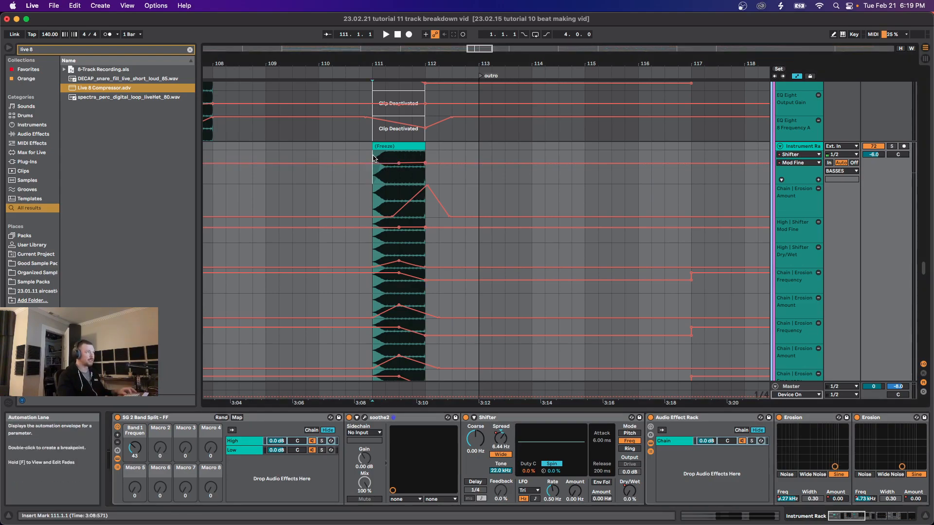
key(space)
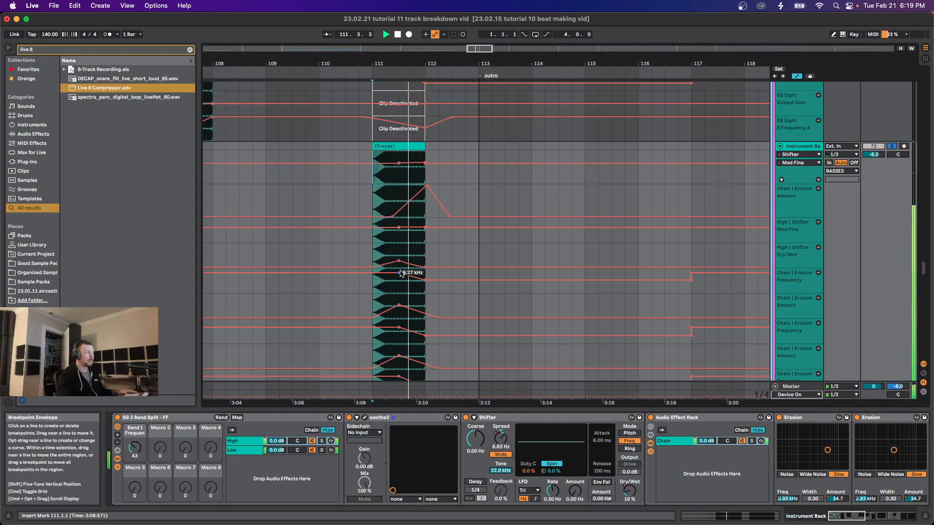
key(space)
scroll(768, 463, right, 5)
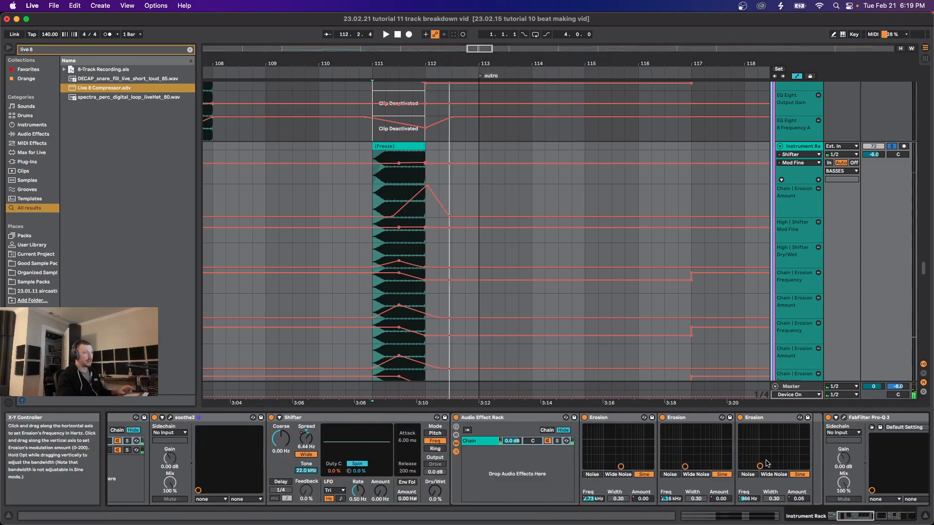
key(space)
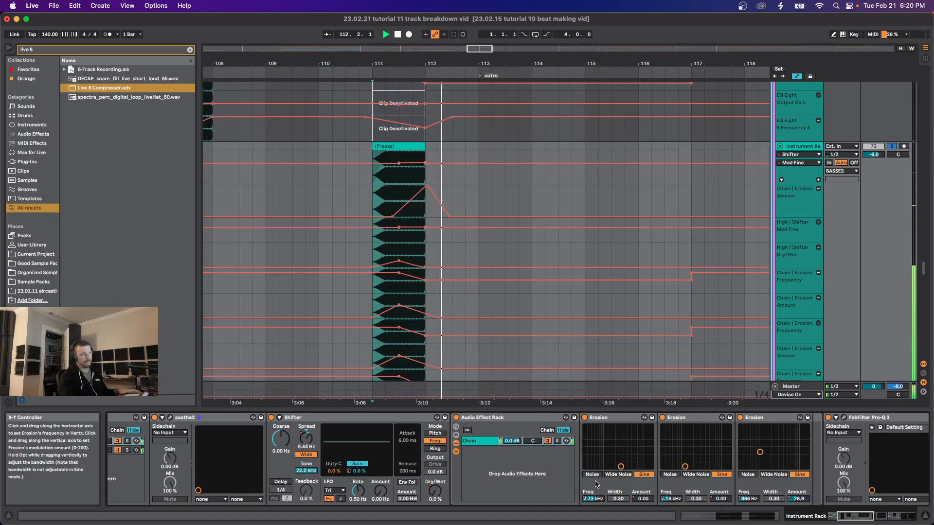
scroll(518, 457, right, 2)
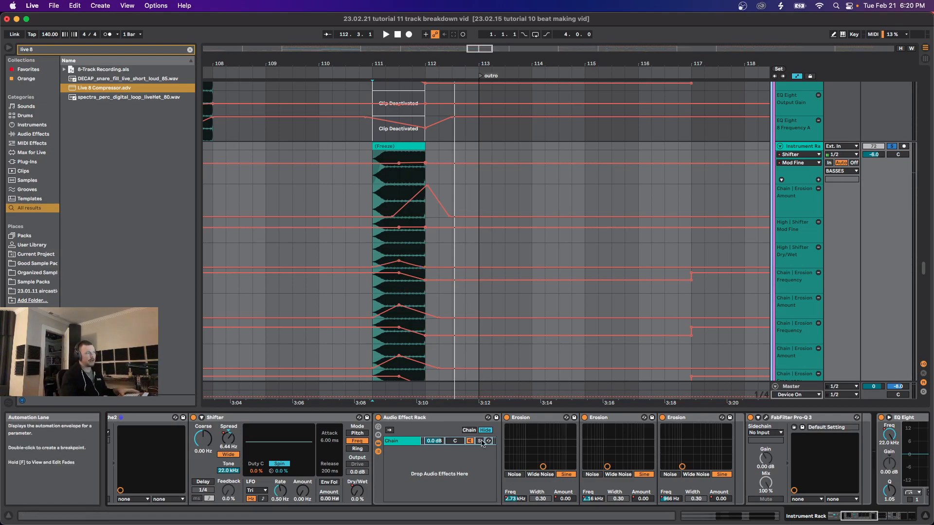
Step: Inspect the devices after the Erosions on track 72, including EQ Eight and Squashguise, while playing its clip from 111.1.1
scroll(407, 273, up, 3)
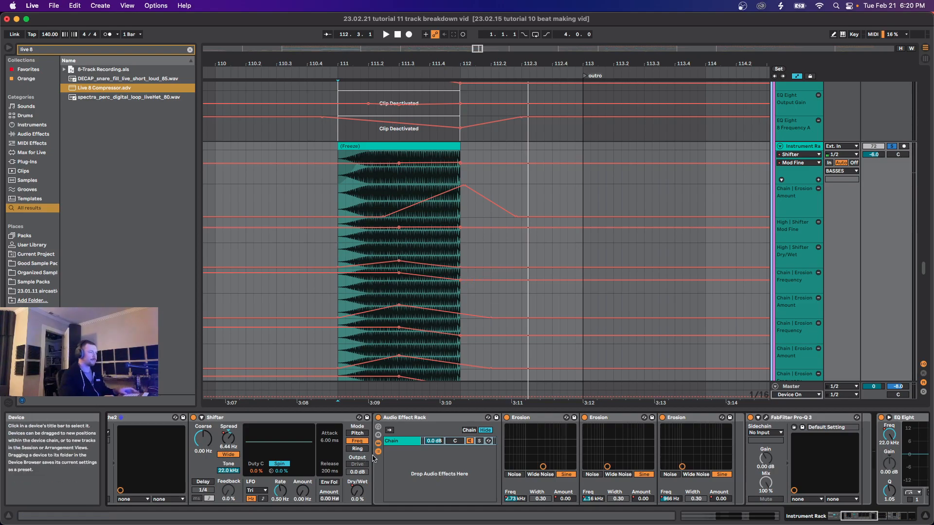
scroll(642, 482, right, 6)
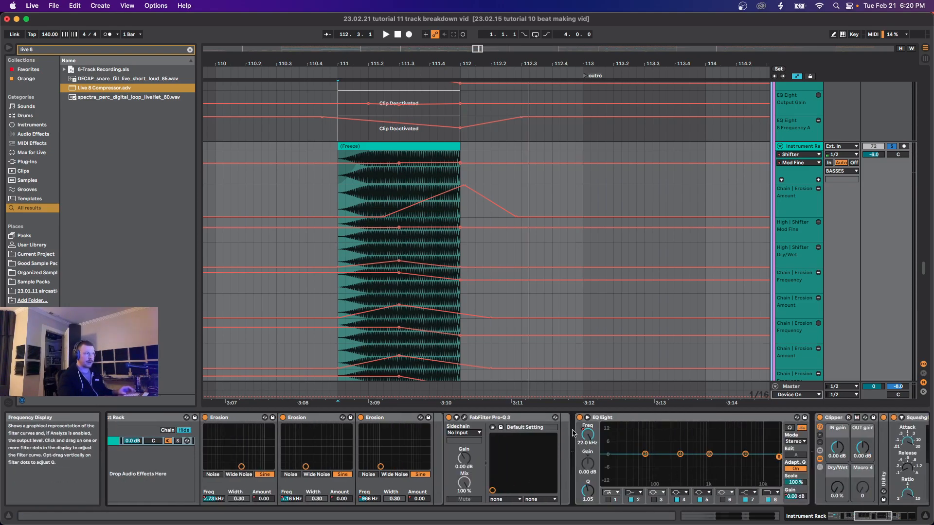
scroll(580, 438, right, 4)
scroll(515, 472, right, 3)
scroll(435, 455, left, 2)
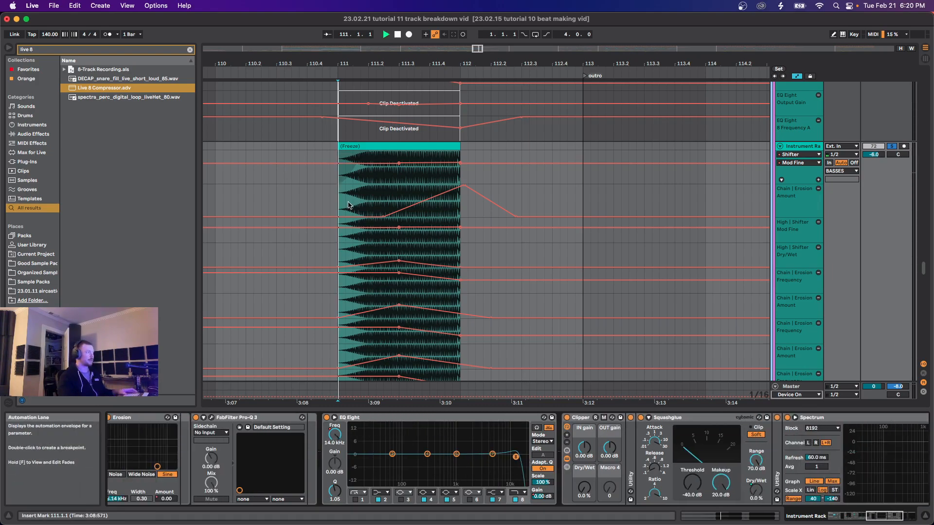
key(space)
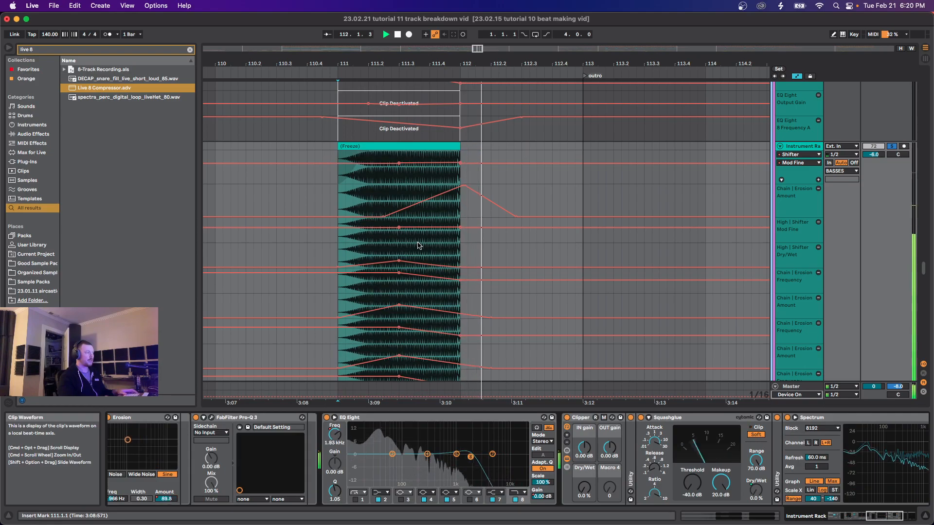
Step: Find the 2nd drop guitar clips on track 102 and play them from 111.1.1
scroll(429, 245, down, 3)
scroll(438, 253, down, 15)
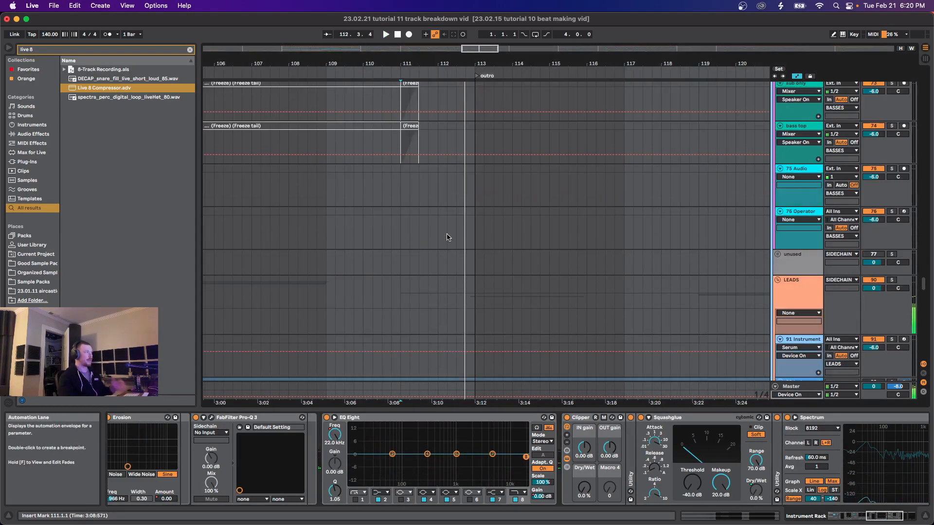
key(space)
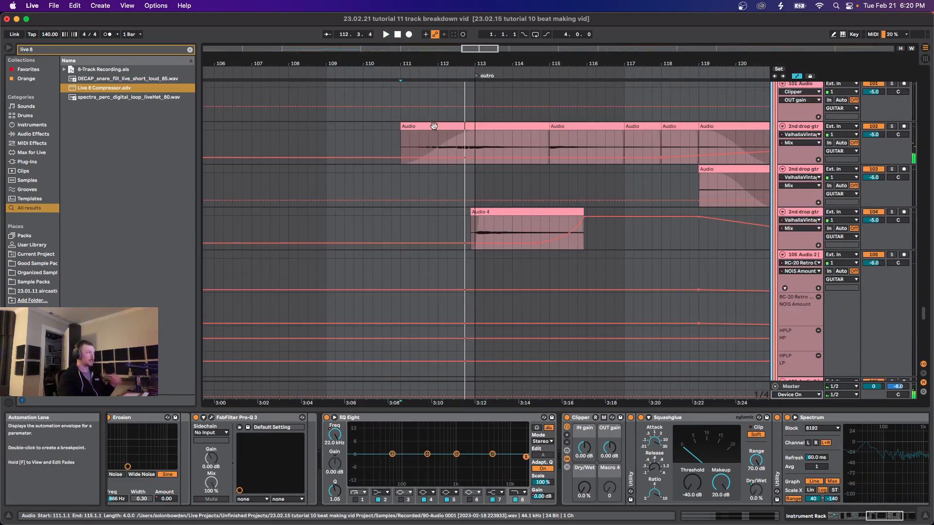
click(402, 141)
scroll(389, 223, down, 2)
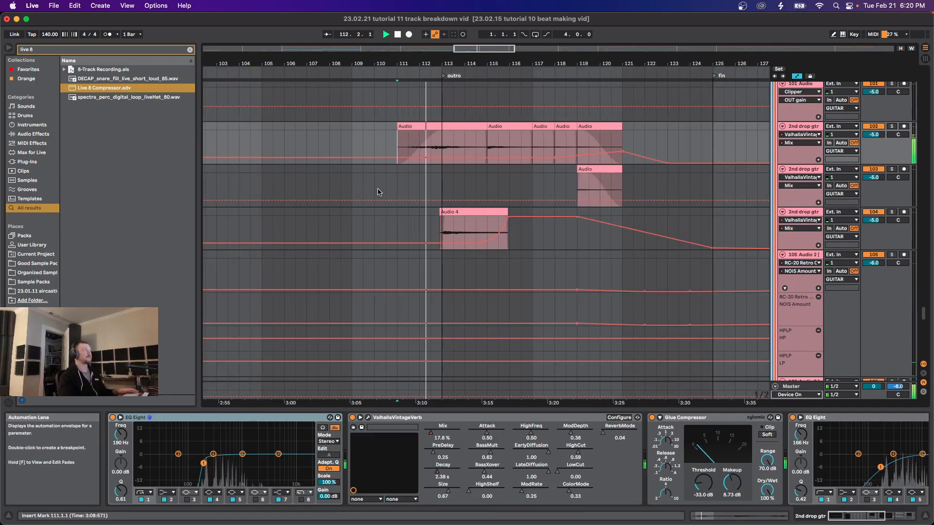
Step: Return to the bass tracks and show the Pitch Bend envelope of the 54 Operator clip at 112.1.1
drag(925, 317, 925, 174)
key(space)
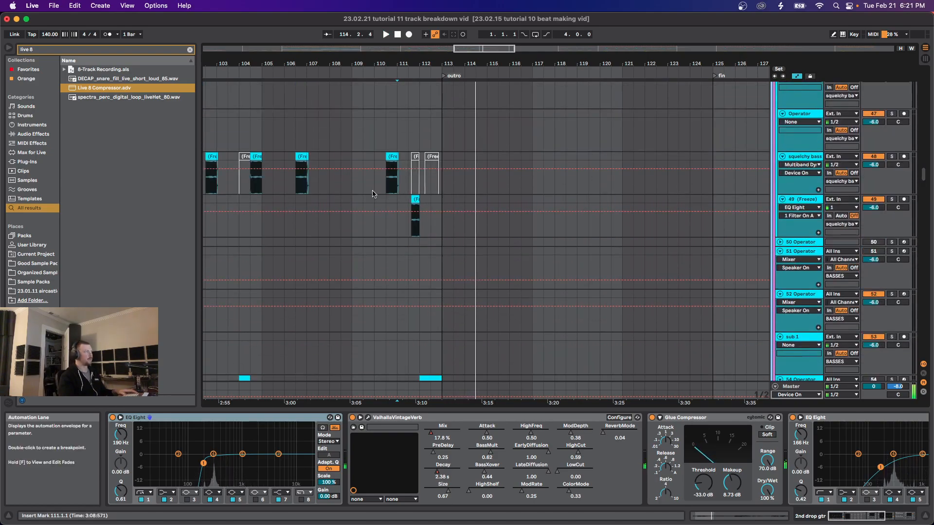
click(383, 190)
scroll(418, 292, down, 5)
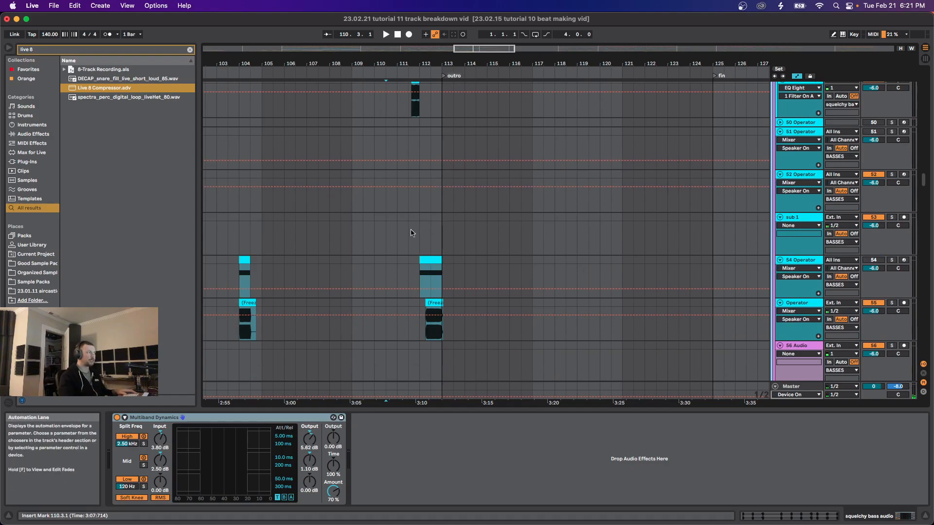
click(427, 257)
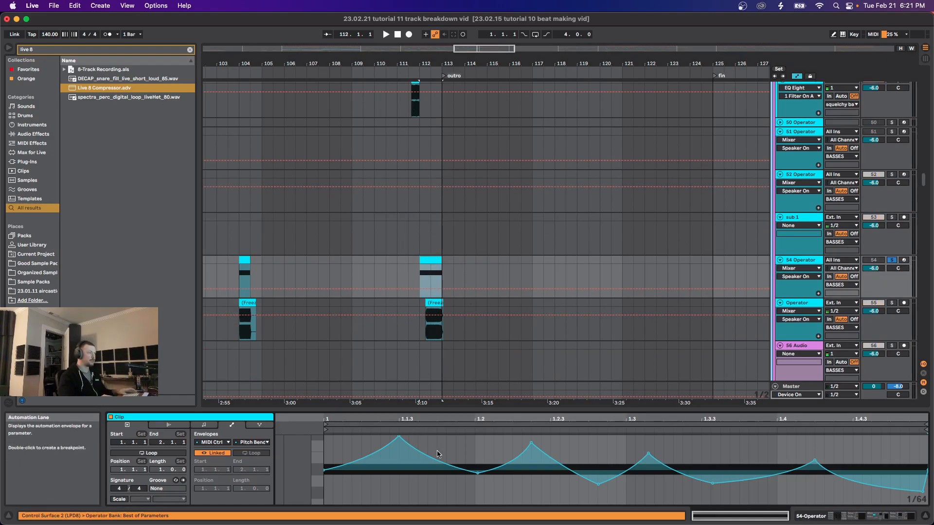
Step: Play the 54 Operator clip from 104.1.1 and locate the neighbouring squelchy bass clips on track 48
click(242, 278)
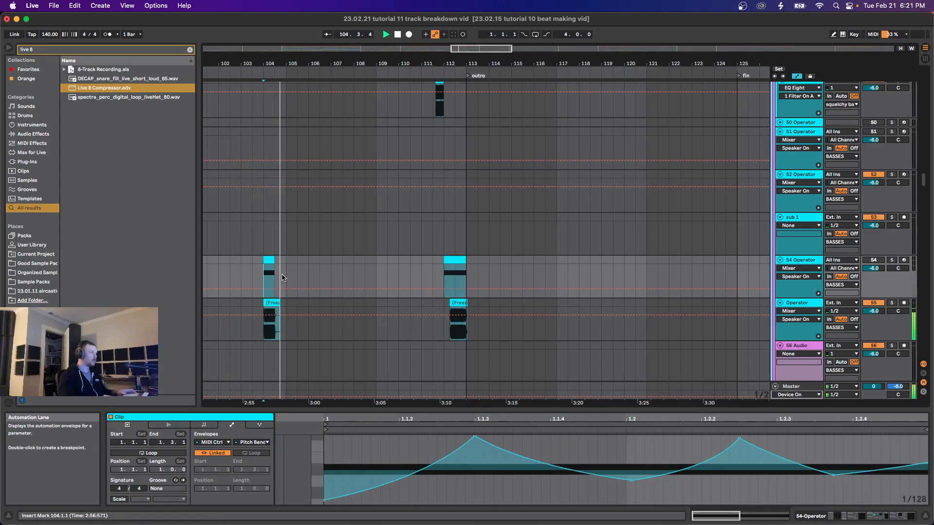
scroll(267, 280, up, 10)
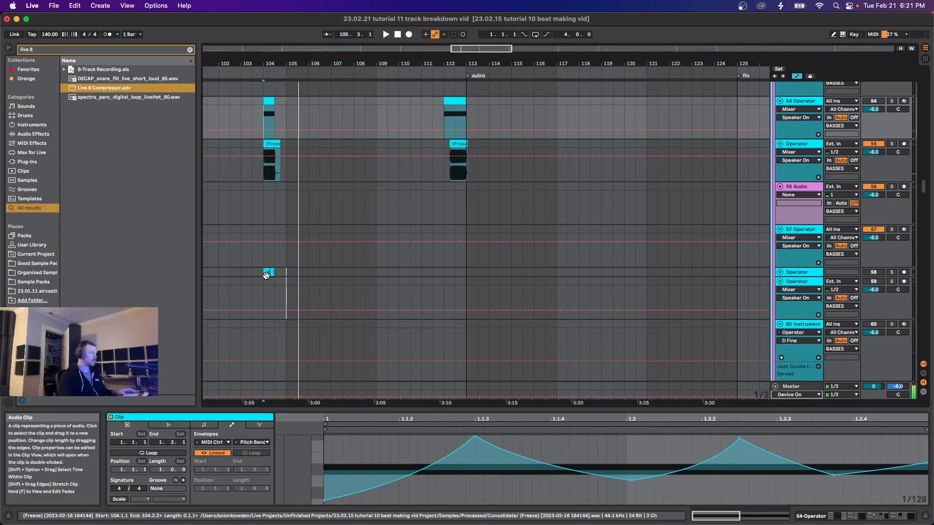
scroll(281, 288, left, 5)
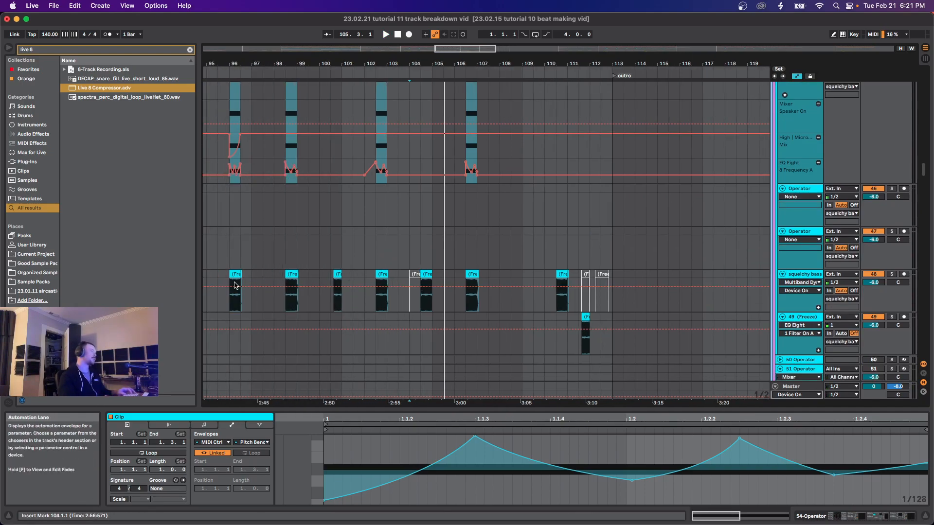
scroll(427, 311, down, 5)
scroll(427, 313, down, 2)
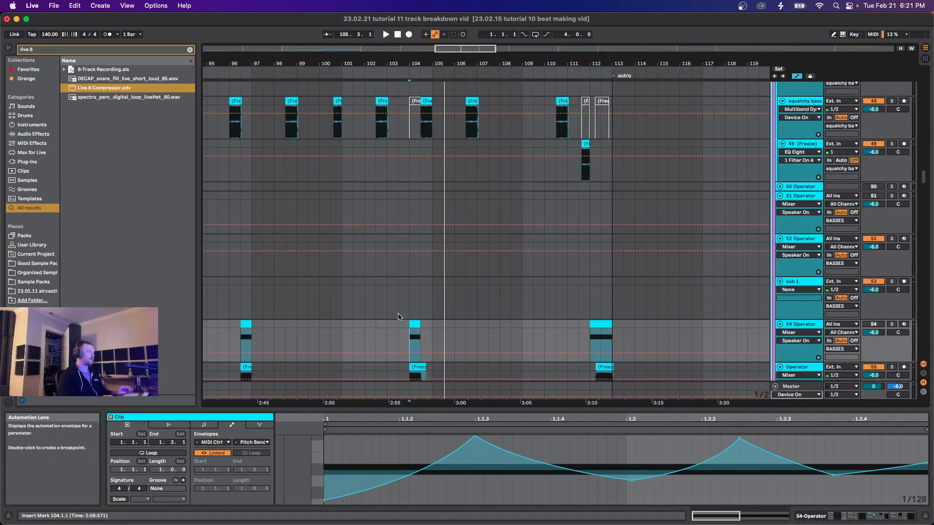
Step: Replay the bass section from 104.1.1, continuing with the squelchy bass clip at 110.3.1 on track 48
click(415, 327)
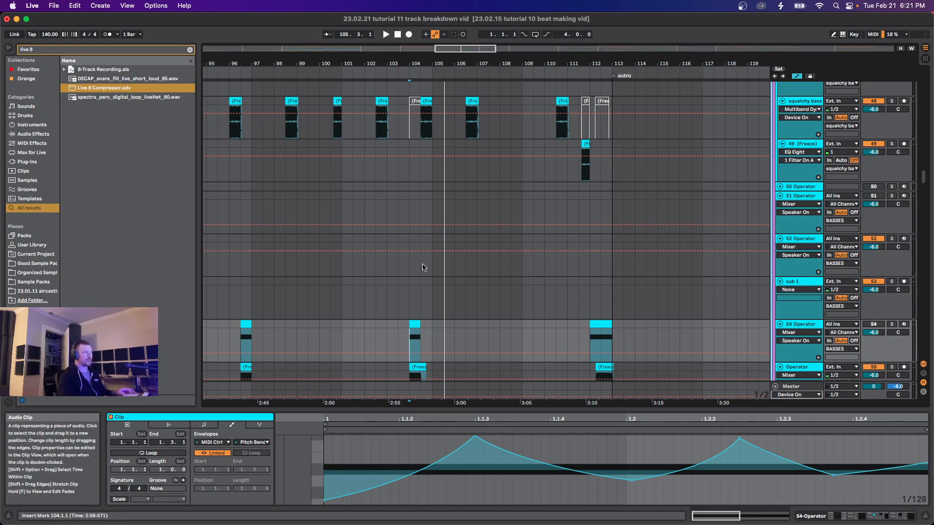
scroll(417, 374, down, 2)
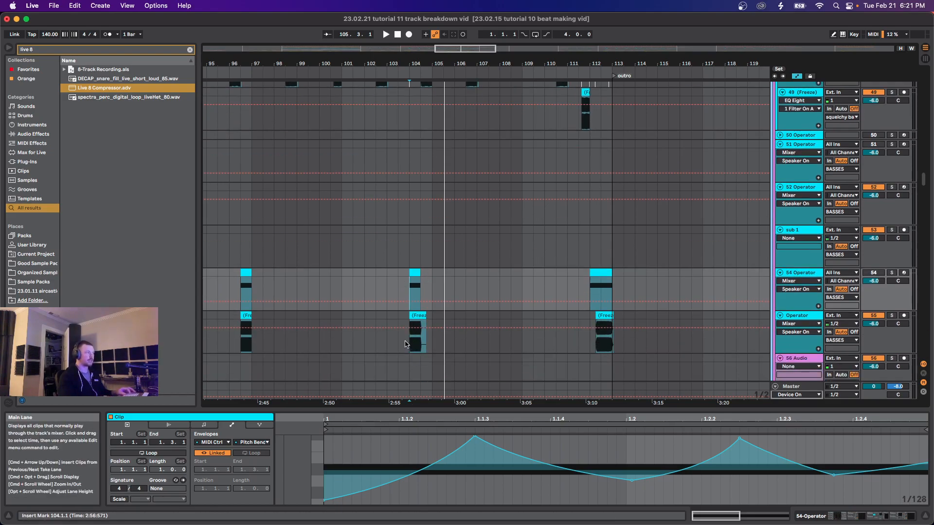
scroll(424, 253, up, 3)
key(space)
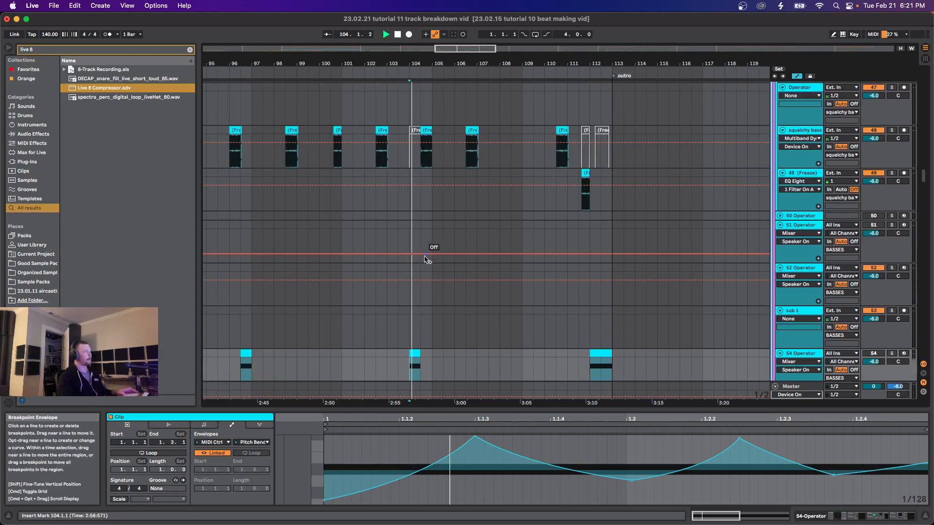
scroll(459, 294, down, 1)
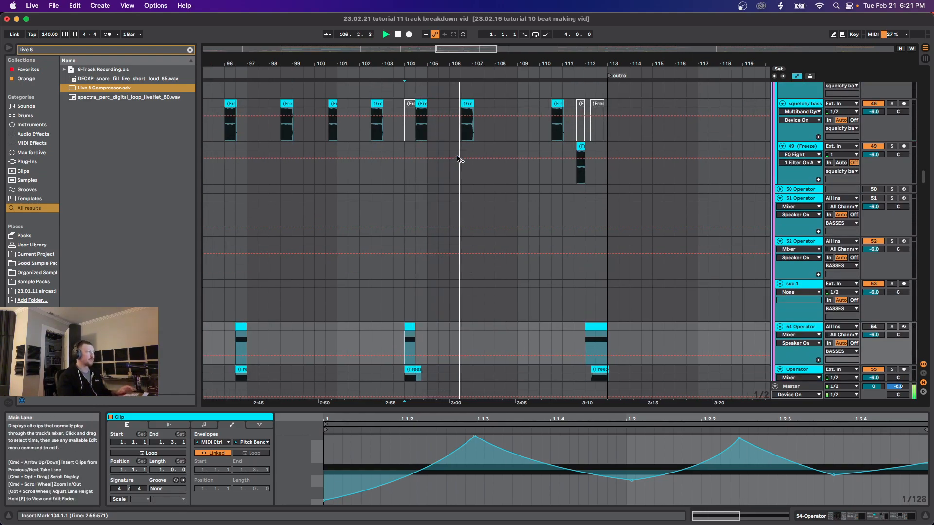
click(504, 138)
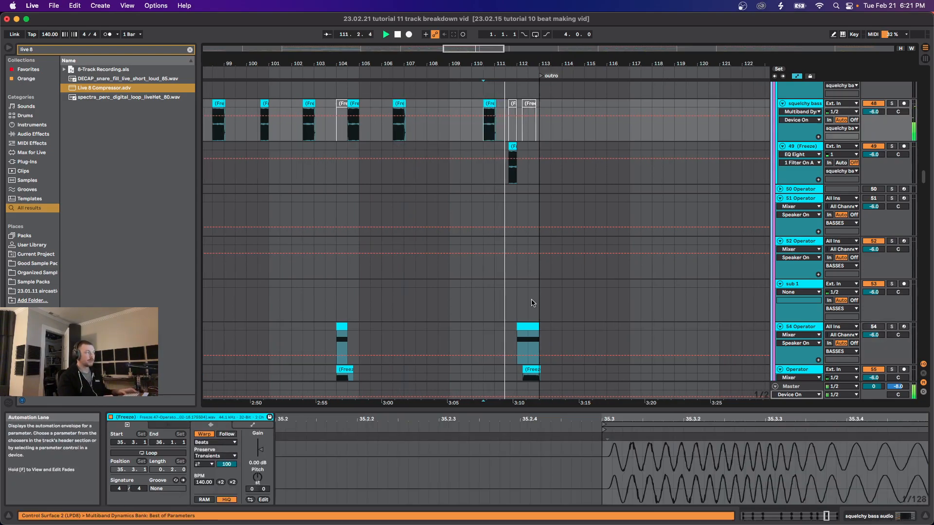
Step: Play the 54 Operator clip soloed from 112.1.1 and examine the curves of its Pitch Bend envelope
click(525, 327)
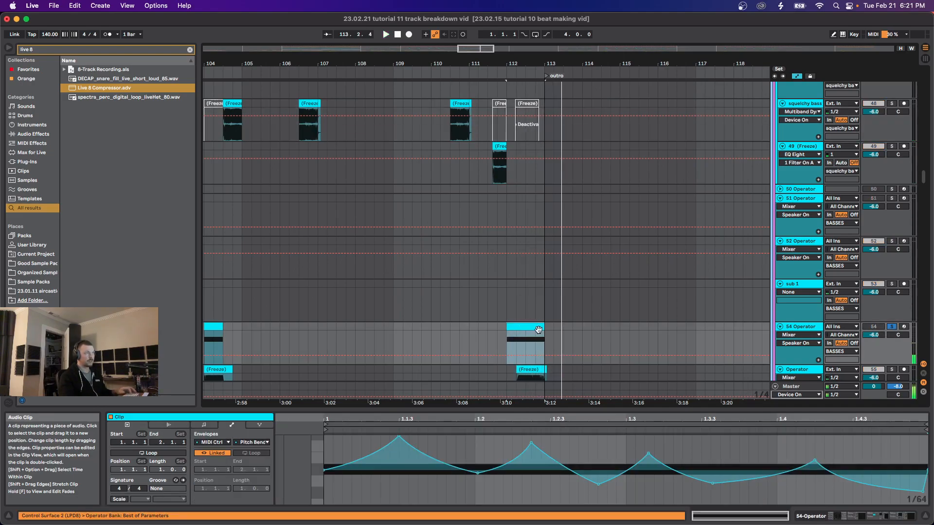
scroll(517, 343, down, 3)
key(space)
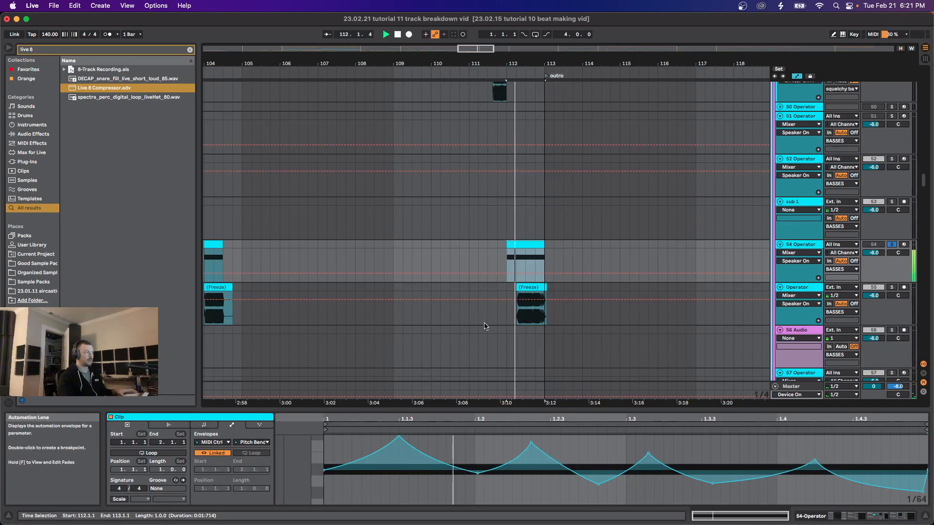
key(space)
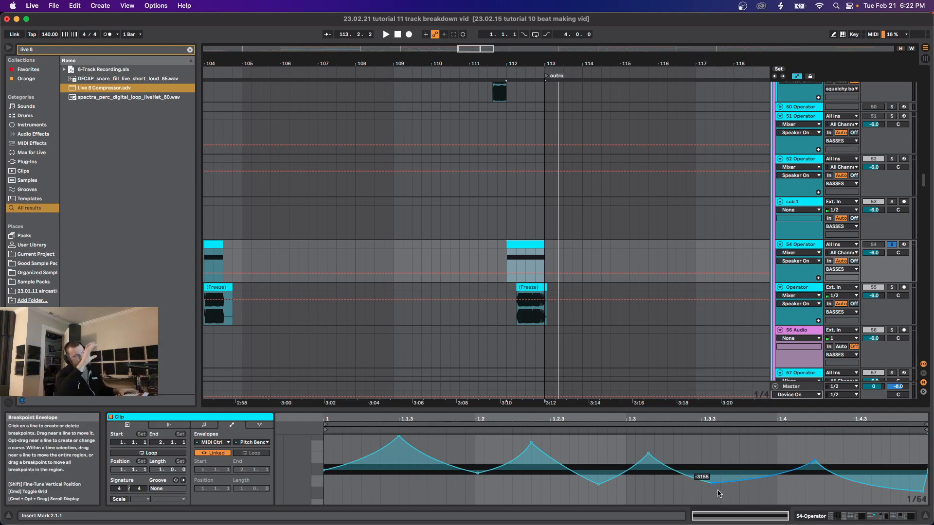
key(space)
key(space)
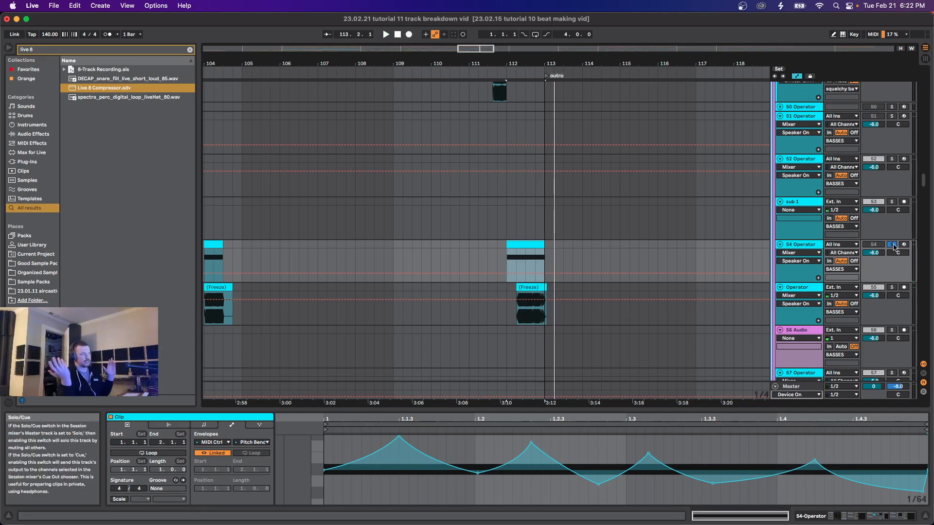
Step: Unsolo track 54 and play the full mix from 111.3.1 through the end of drop 2
click(893, 243)
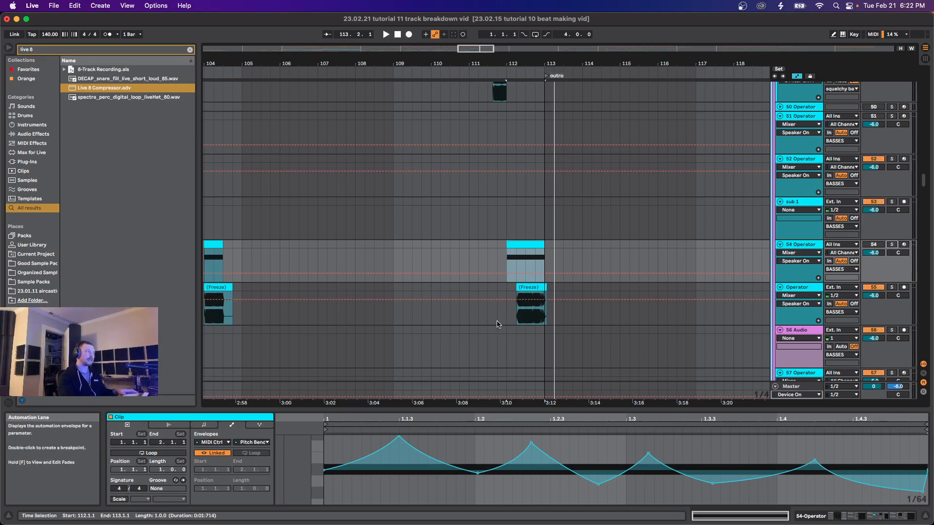
scroll(515, 323, up, 3)
click(450, 291)
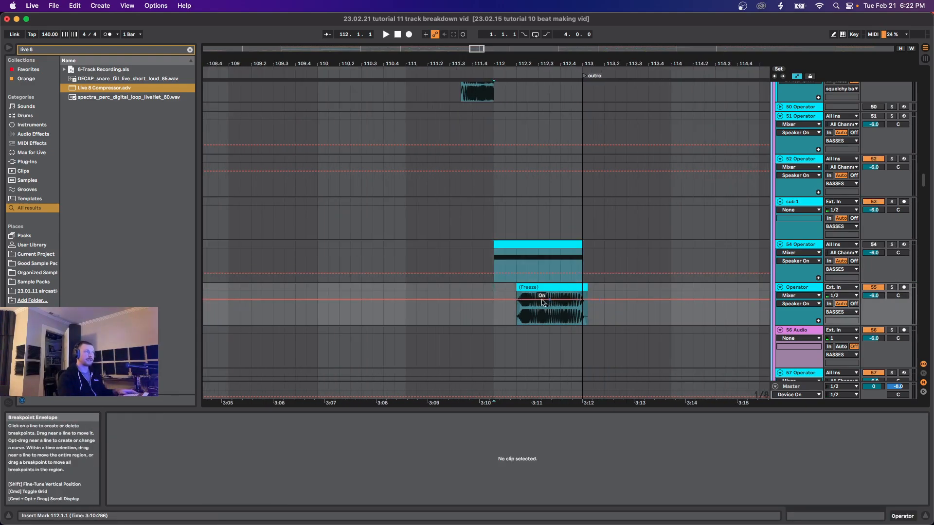
key(space)
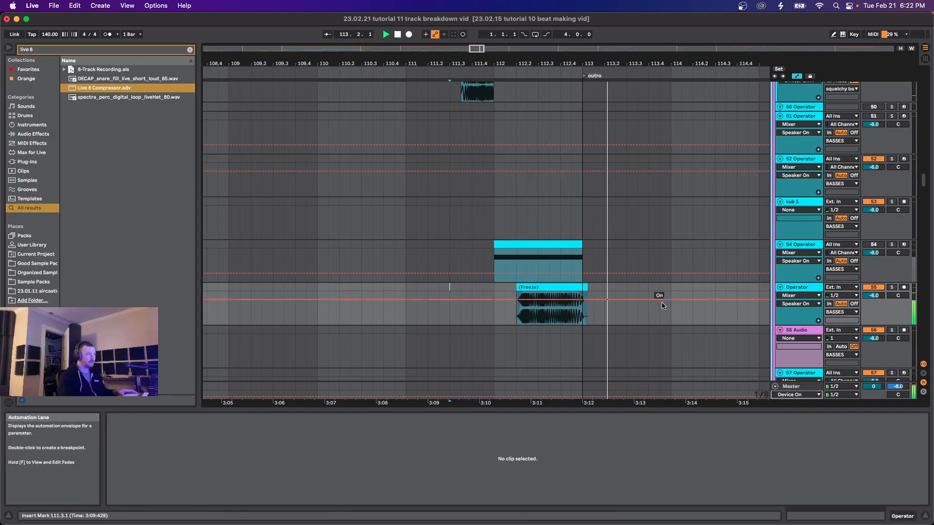
Step: Find the 2nd drop guitar clips on track 102 at the outro and display that track's effects during playback
scroll(593, 327, down, 4)
scroll(588, 340, down, 10)
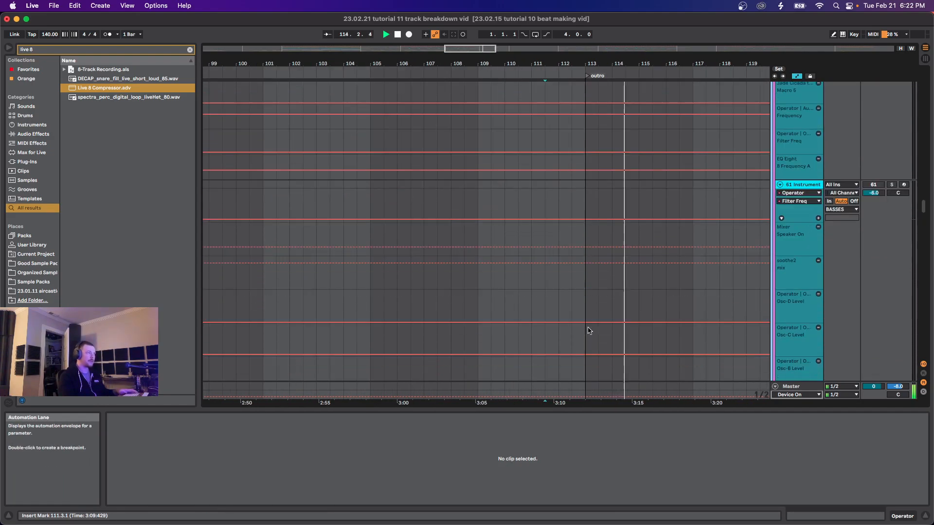
scroll(589, 322, down, 20)
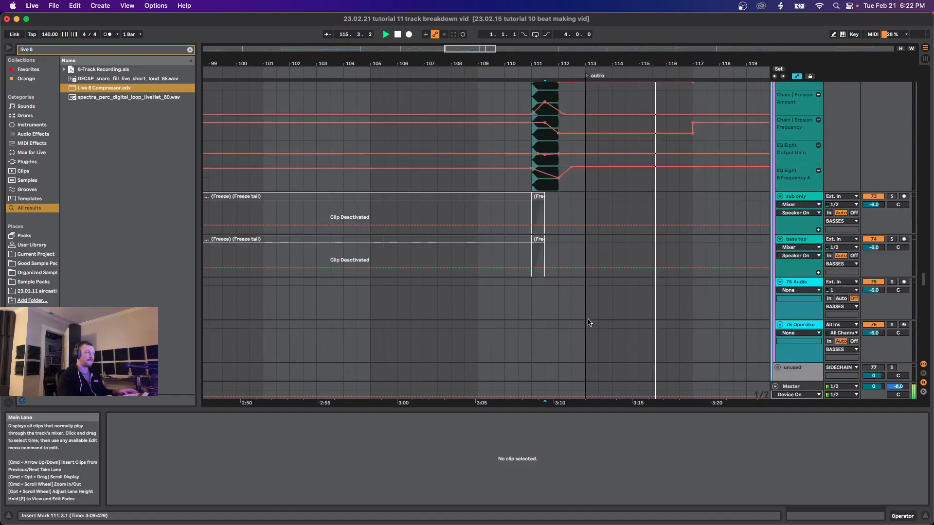
scroll(587, 318, down, 4)
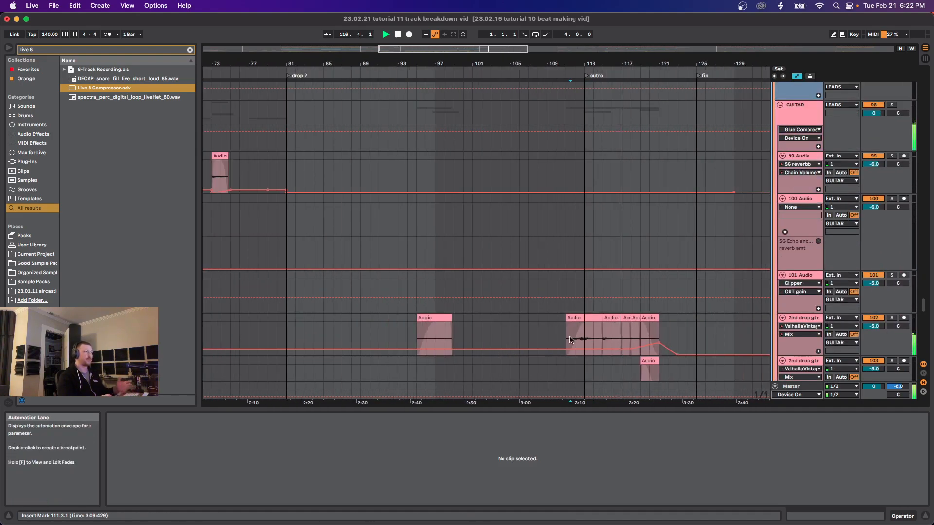
click(585, 341)
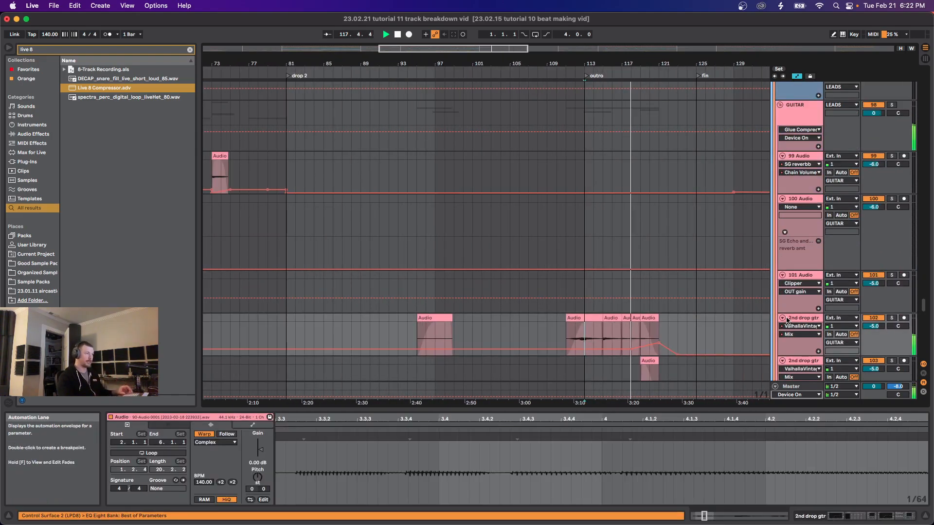
click(559, 340)
Step: Look over the remaining guitar and FX tracks around the outro and display the devices of track 120
scroll(532, 457, right, 5)
scroll(663, 316, down, 5)
scroll(567, 308, right, 4)
scroll(527, 255, down, 15)
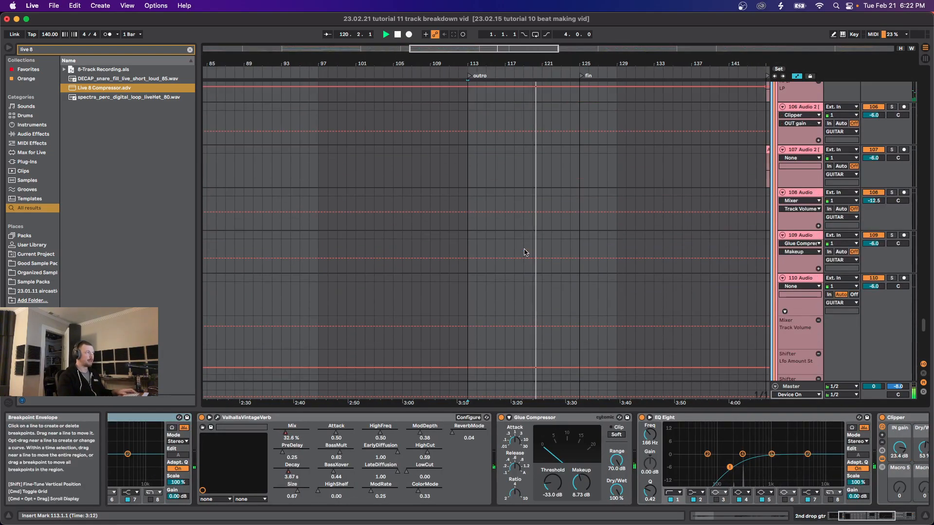
scroll(528, 253, up, 12)
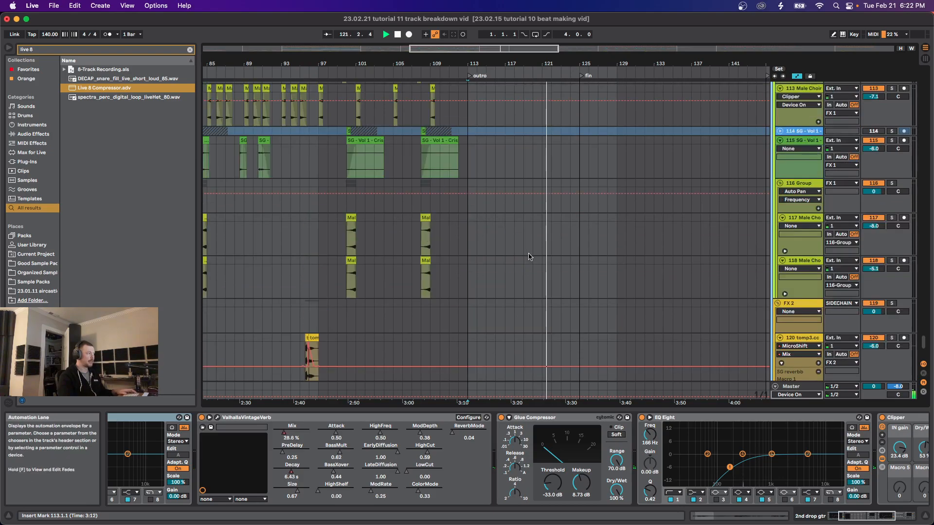
scroll(533, 263, up, 4)
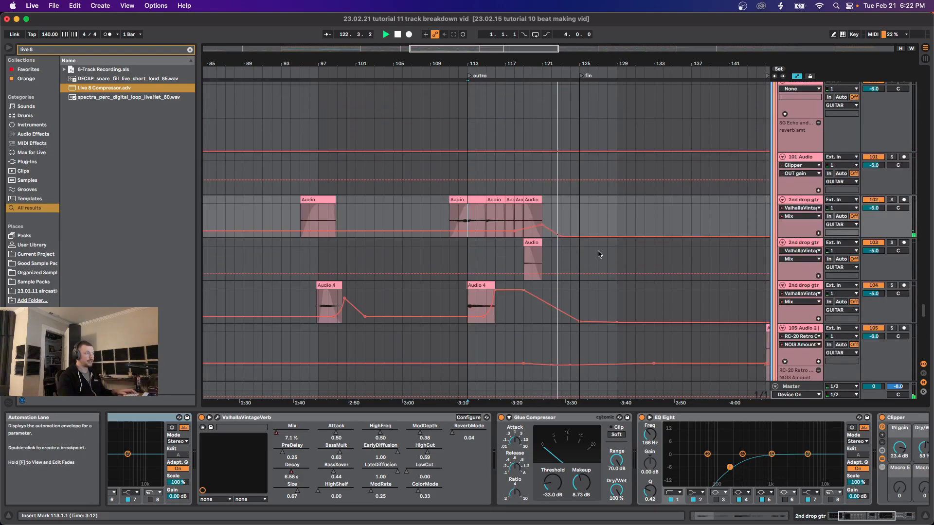
scroll(559, 292, down, 5)
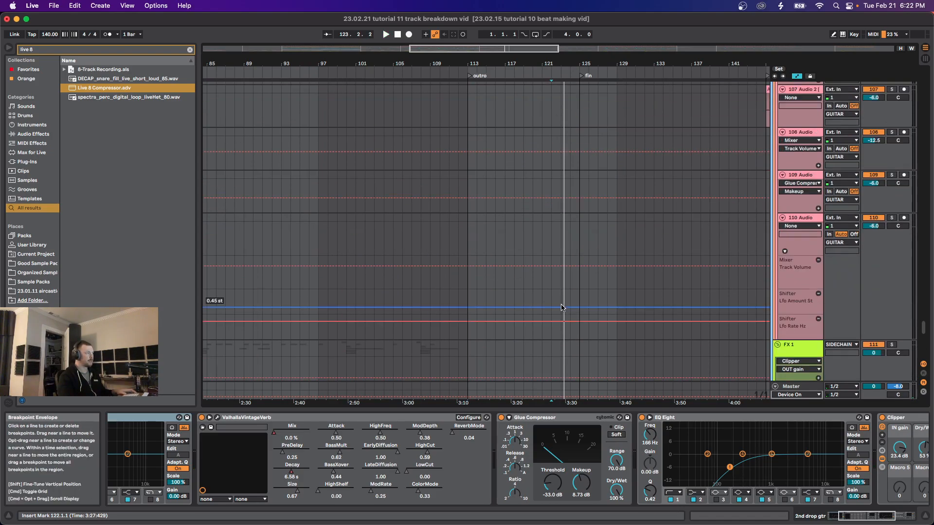
scroll(562, 308, down, 8)
click(523, 197)
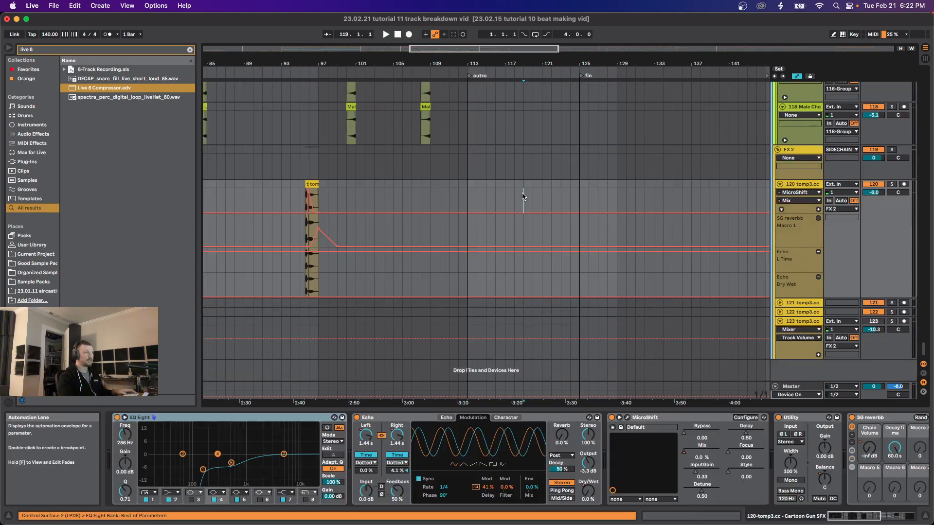
Step: Play briefly from 111.3.1 at the outro guitars and look over the device chain of the 2nd drop guitar on track 104
scroll(501, 198, down, 3)
scroll(444, 198, up, 5)
scroll(486, 234, down, 2)
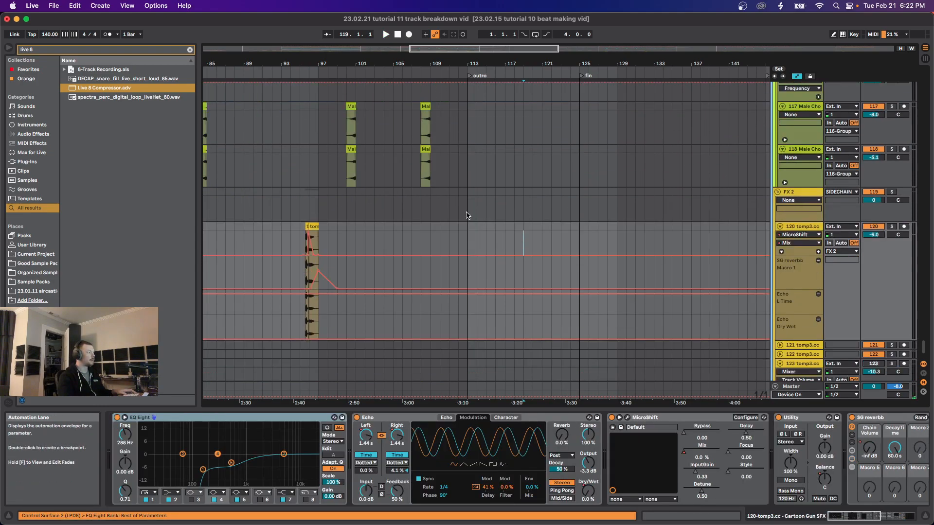
scroll(577, 214, up, 10)
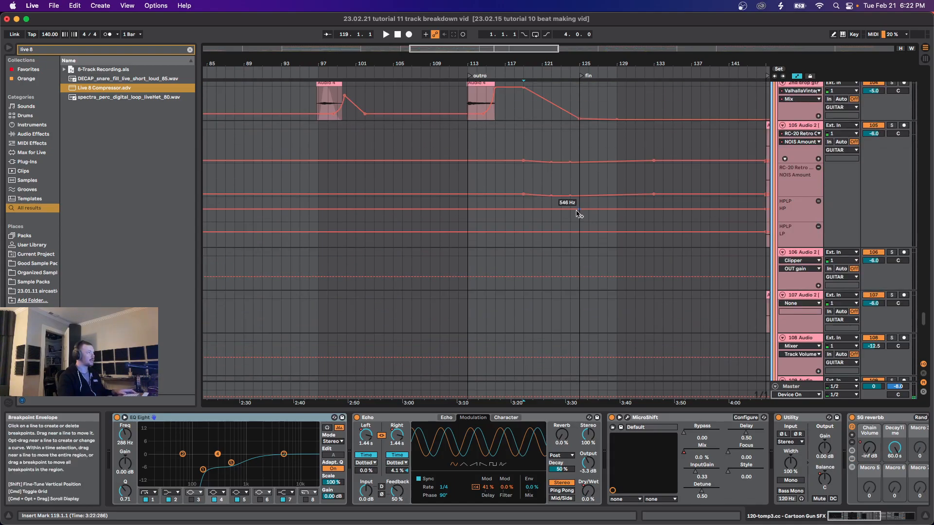
scroll(559, 238, up, 3)
click(468, 262)
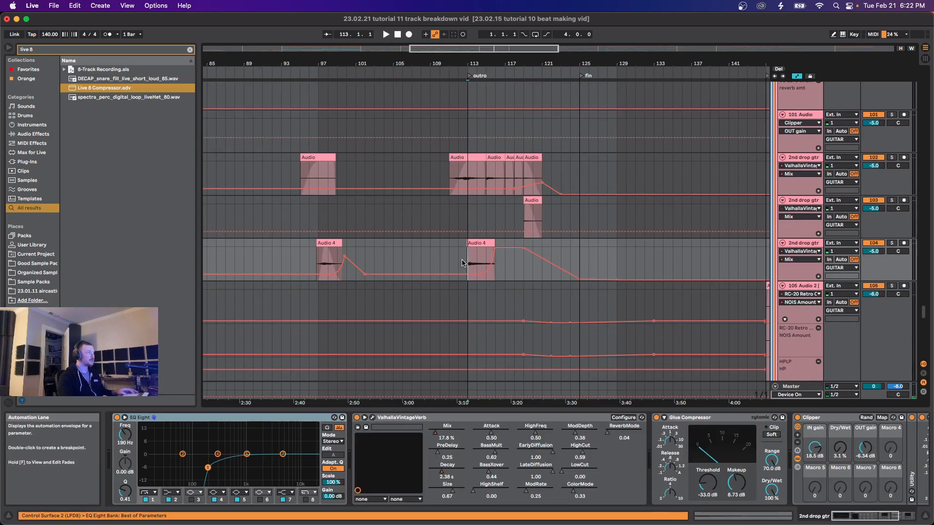
click(450, 257)
key(space)
key(space)
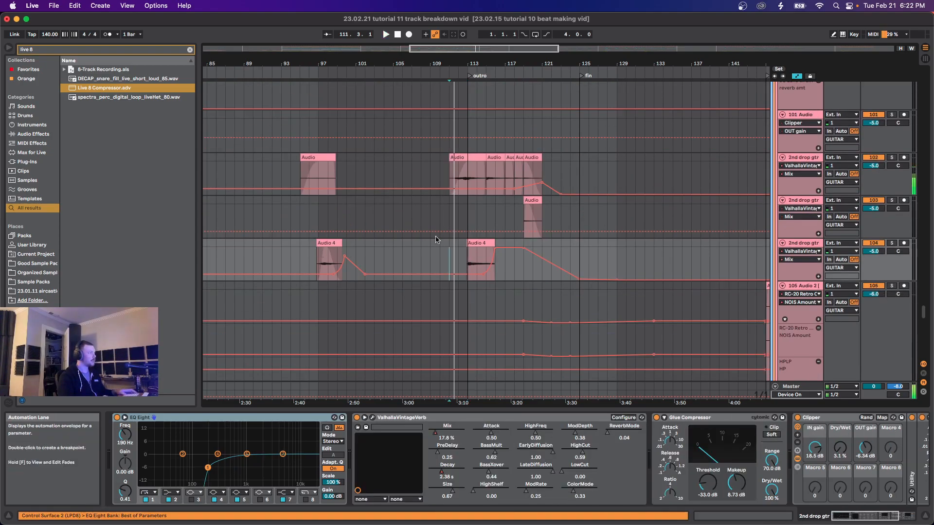
scroll(674, 446, right, 5)
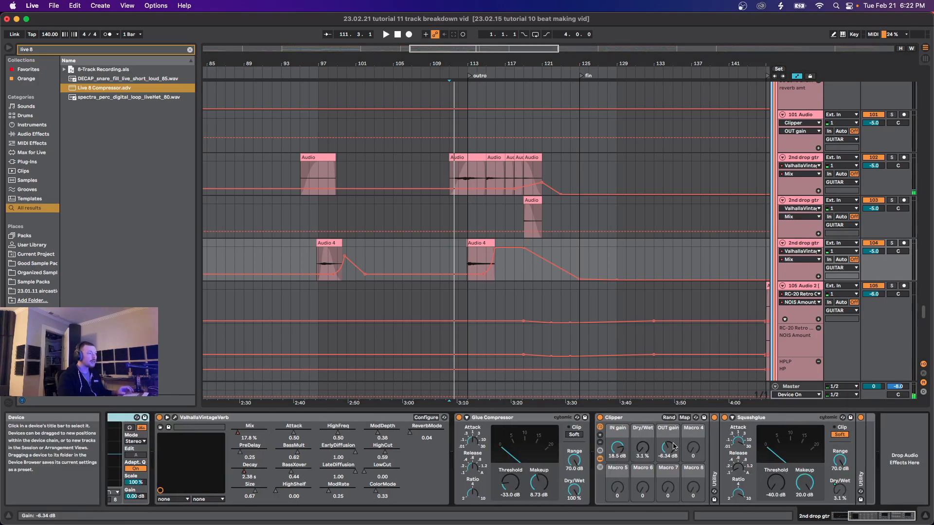
scroll(671, 447, left, 4)
Step: Check the FX 2 and FX 1 tracks around the outro, displaying the devices of track 120 from 115.1.1
scroll(537, 298, down, 15)
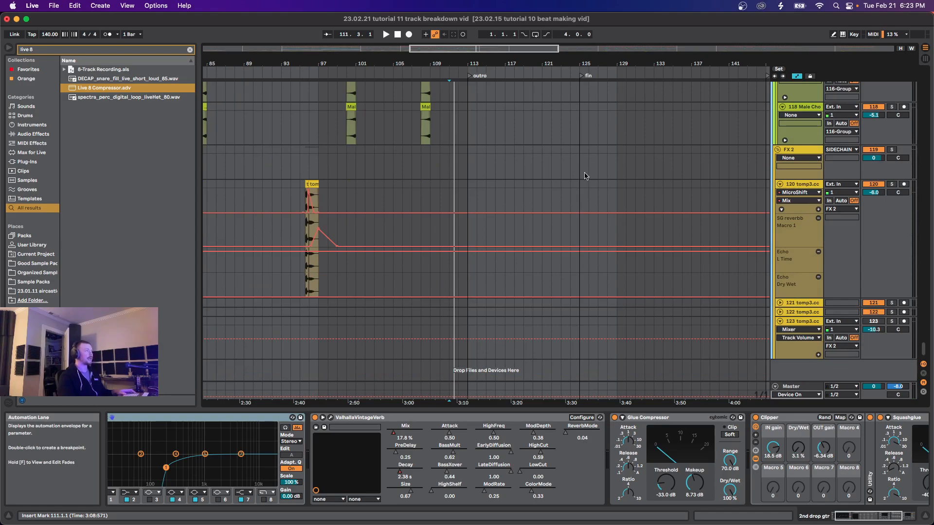
drag(471, 196, 578, 294)
click(486, 197)
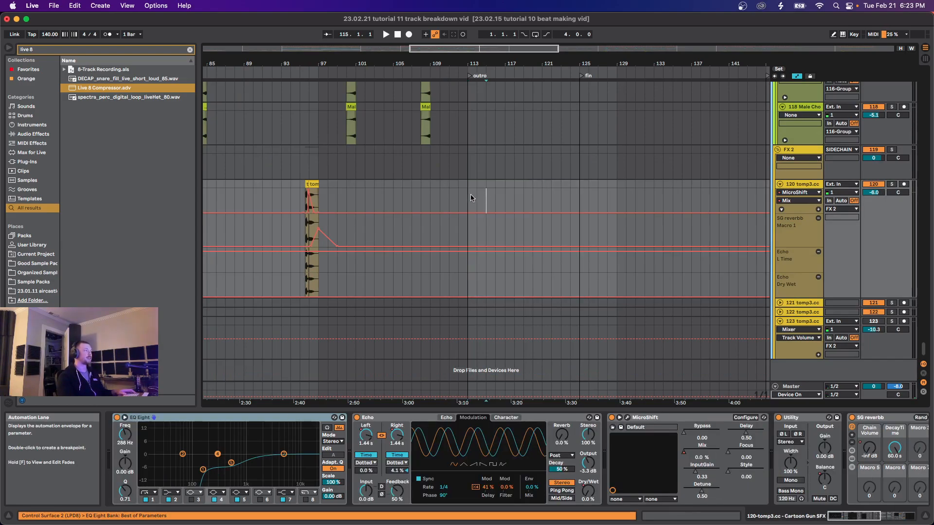
scroll(473, 200, up, 5)
scroll(474, 205, up, 5)
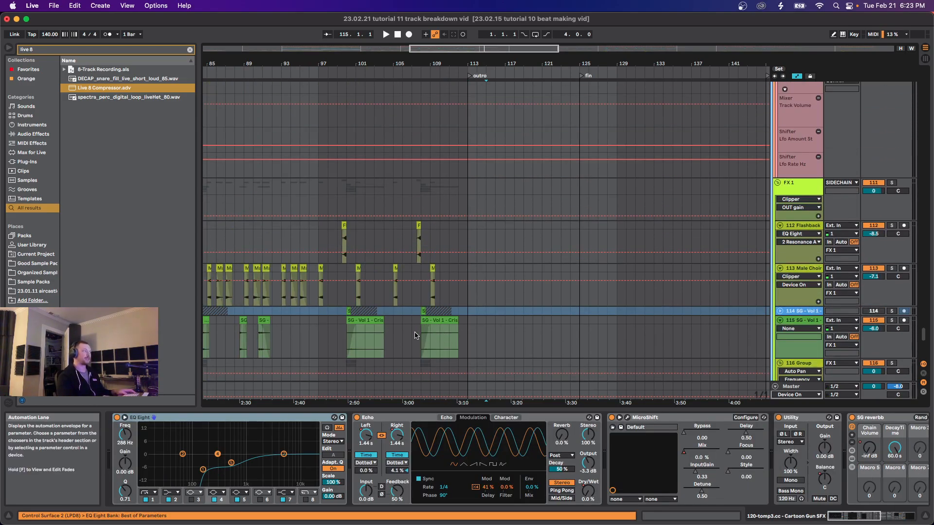
Step: Bring the whole arrangement into view at the drum tracks and place the insert marker at 33.1.1 on snare track 10
key(minus)
key(minus)
drag(924, 338, 923, 89)
key(minus)
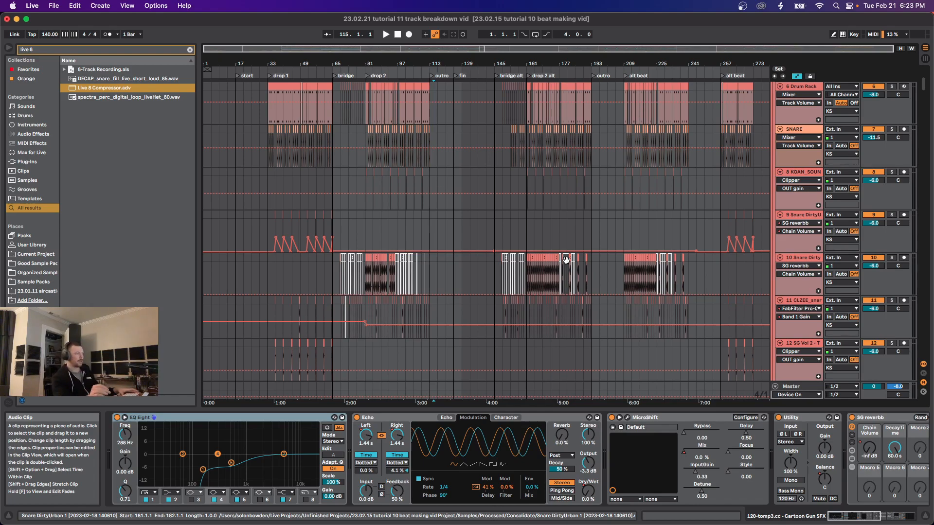
click(266, 280)
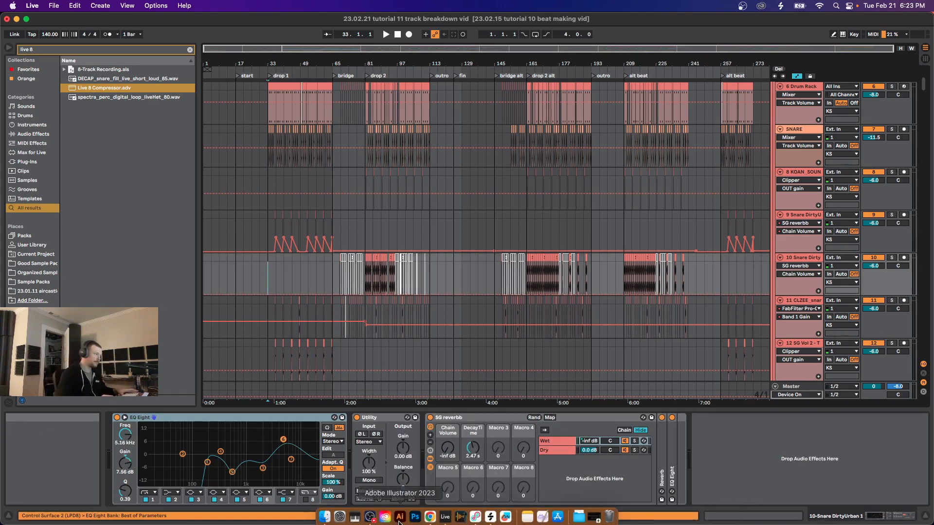